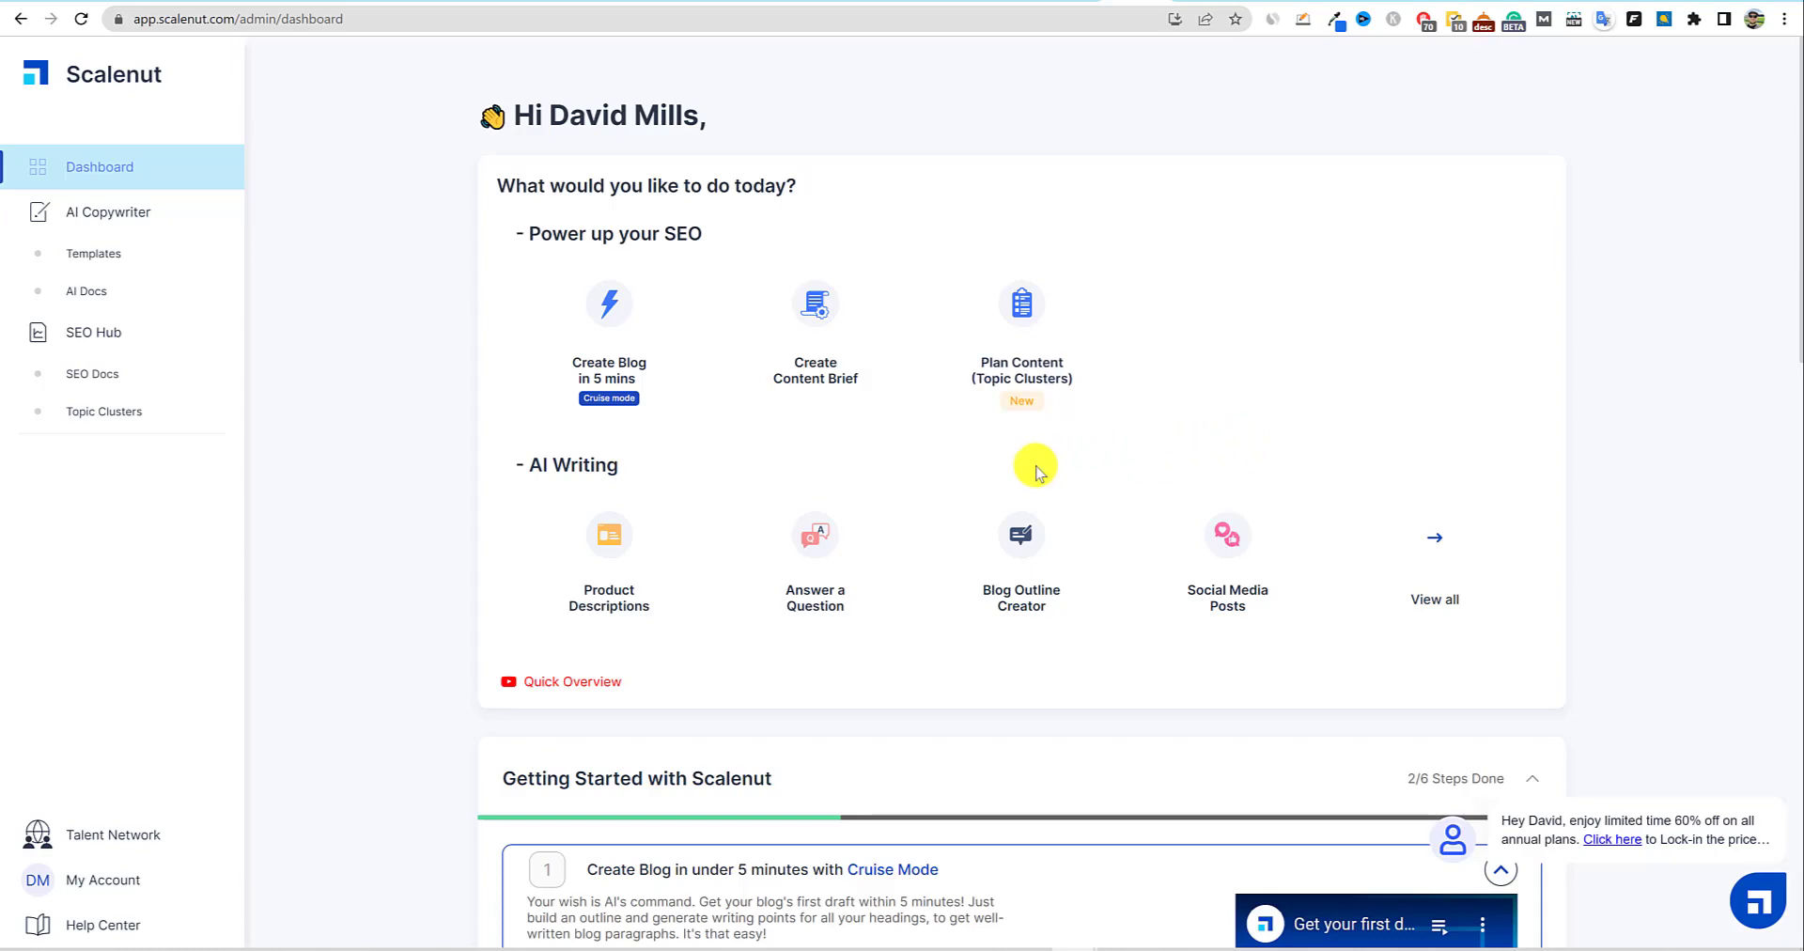
# Open the AI templates library and look through the full list of templates.
pyautogui.scroll(-2, 850, 475)
pyautogui.scroll(2, 826, 476)
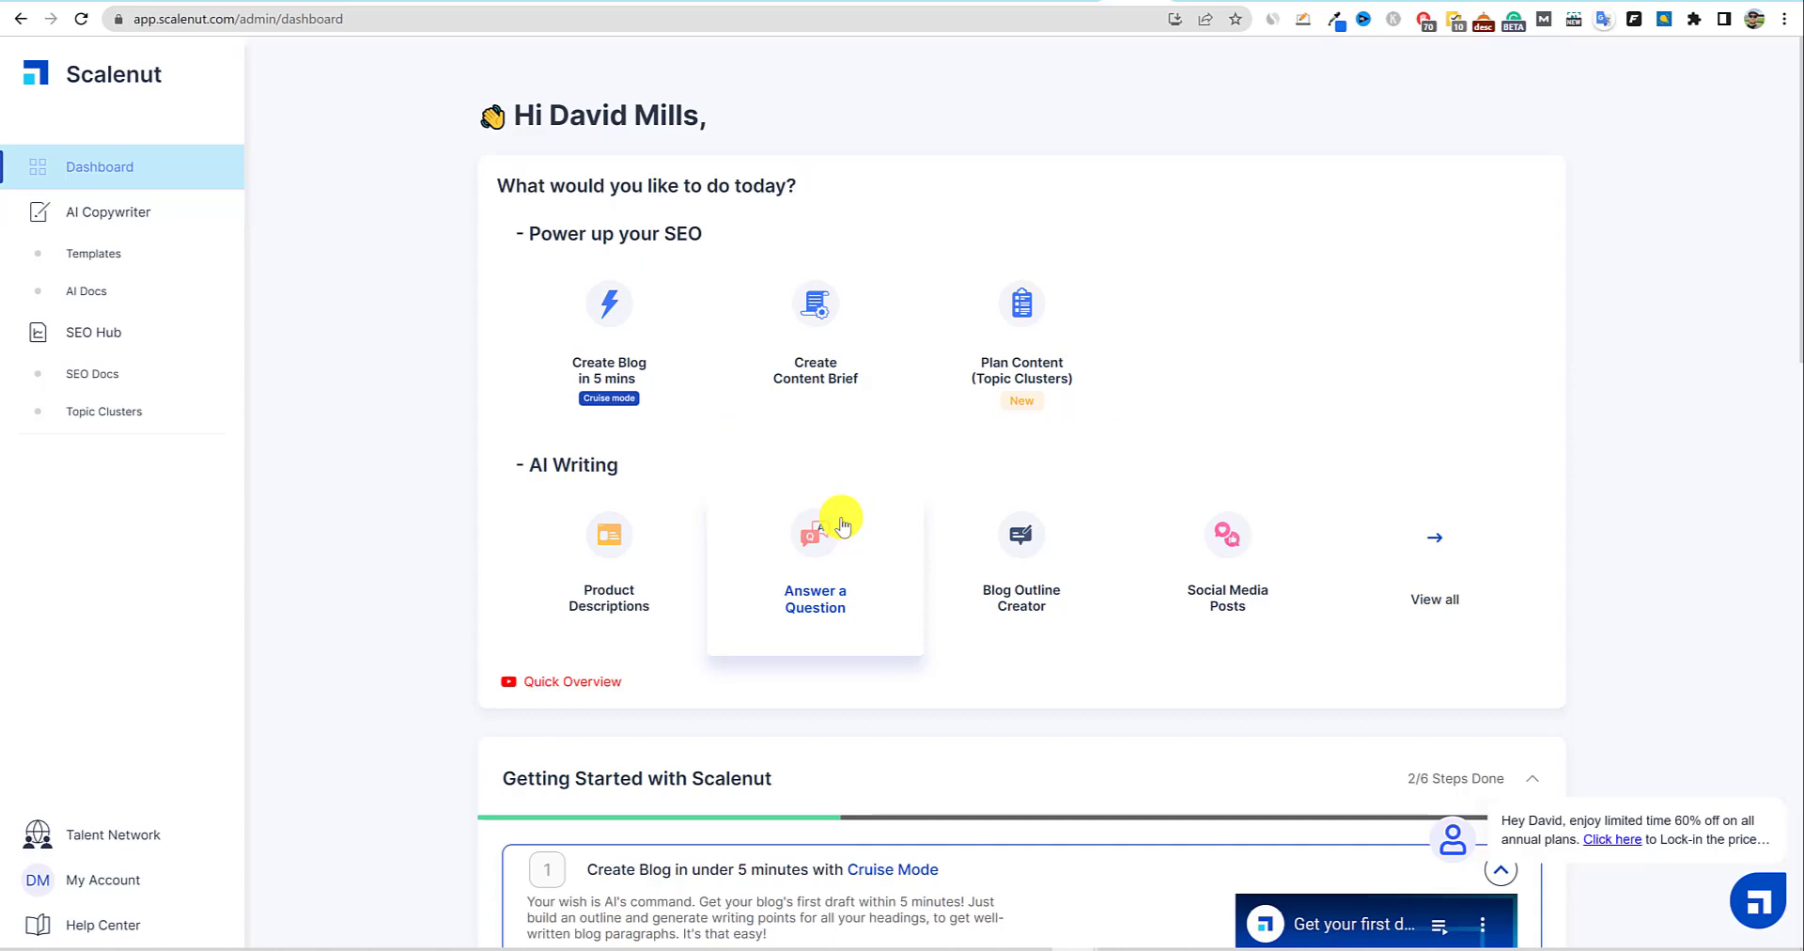
pyautogui.click(102, 256)
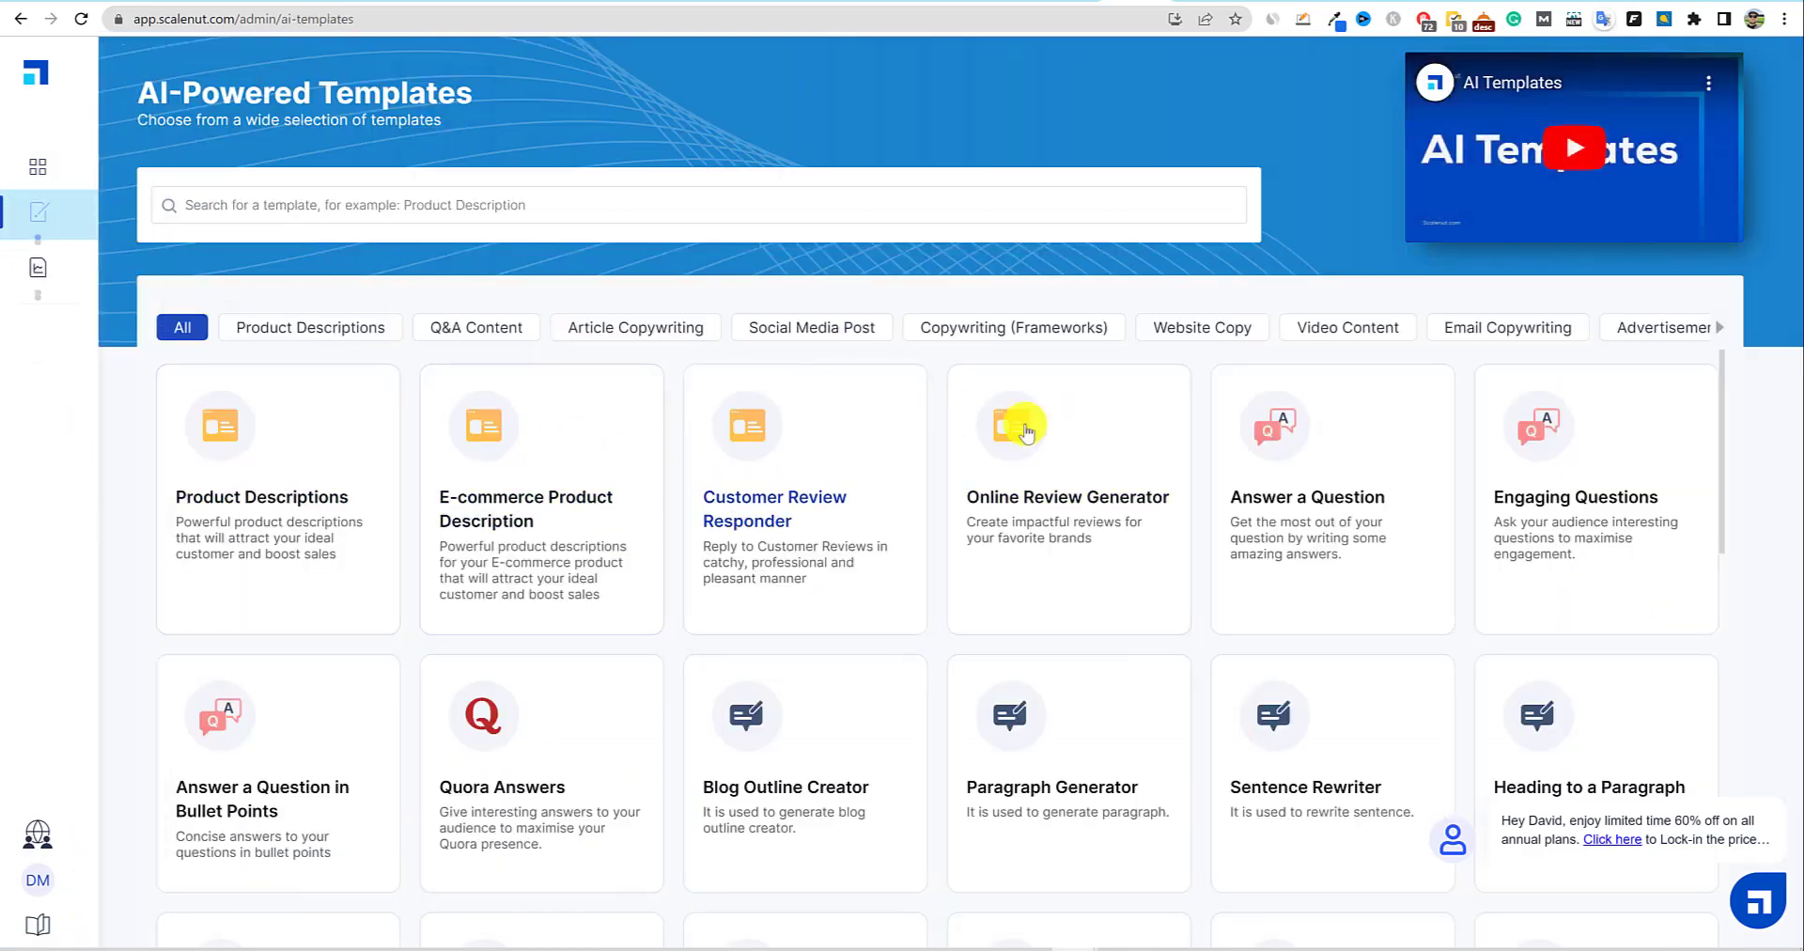
pyautogui.scroll(-2, 1290, 473)
pyautogui.scroll(-7, 1290, 473)
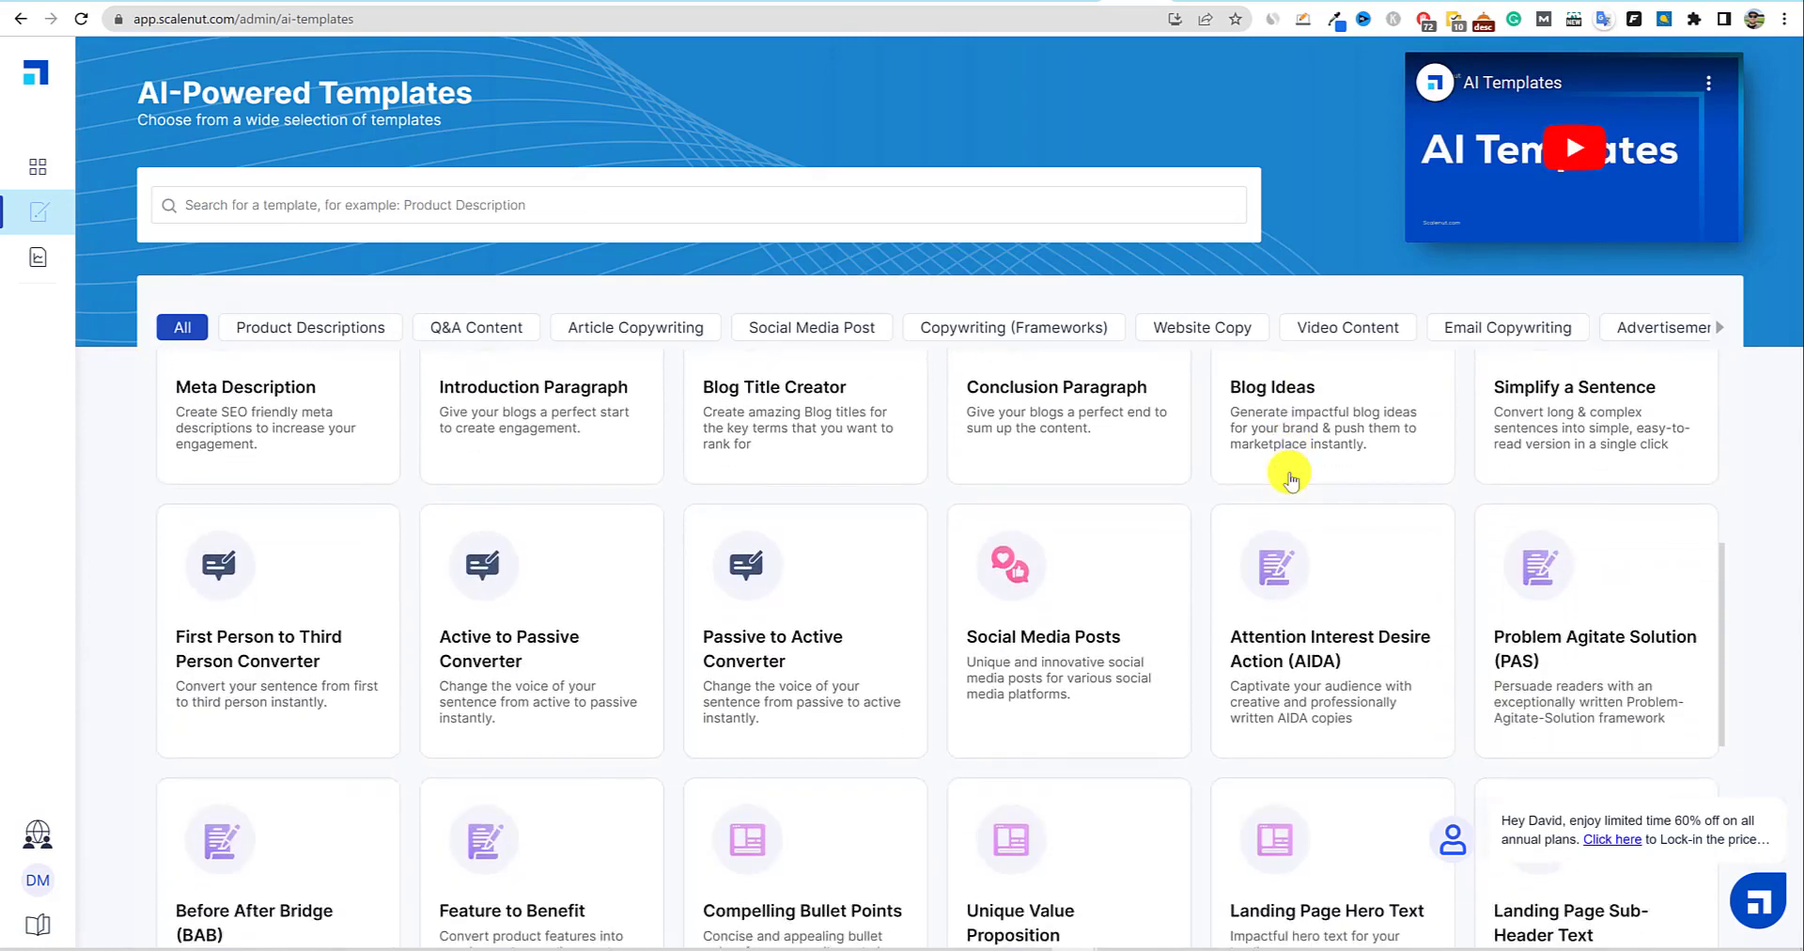
pyautogui.scroll(-7, 1290, 473)
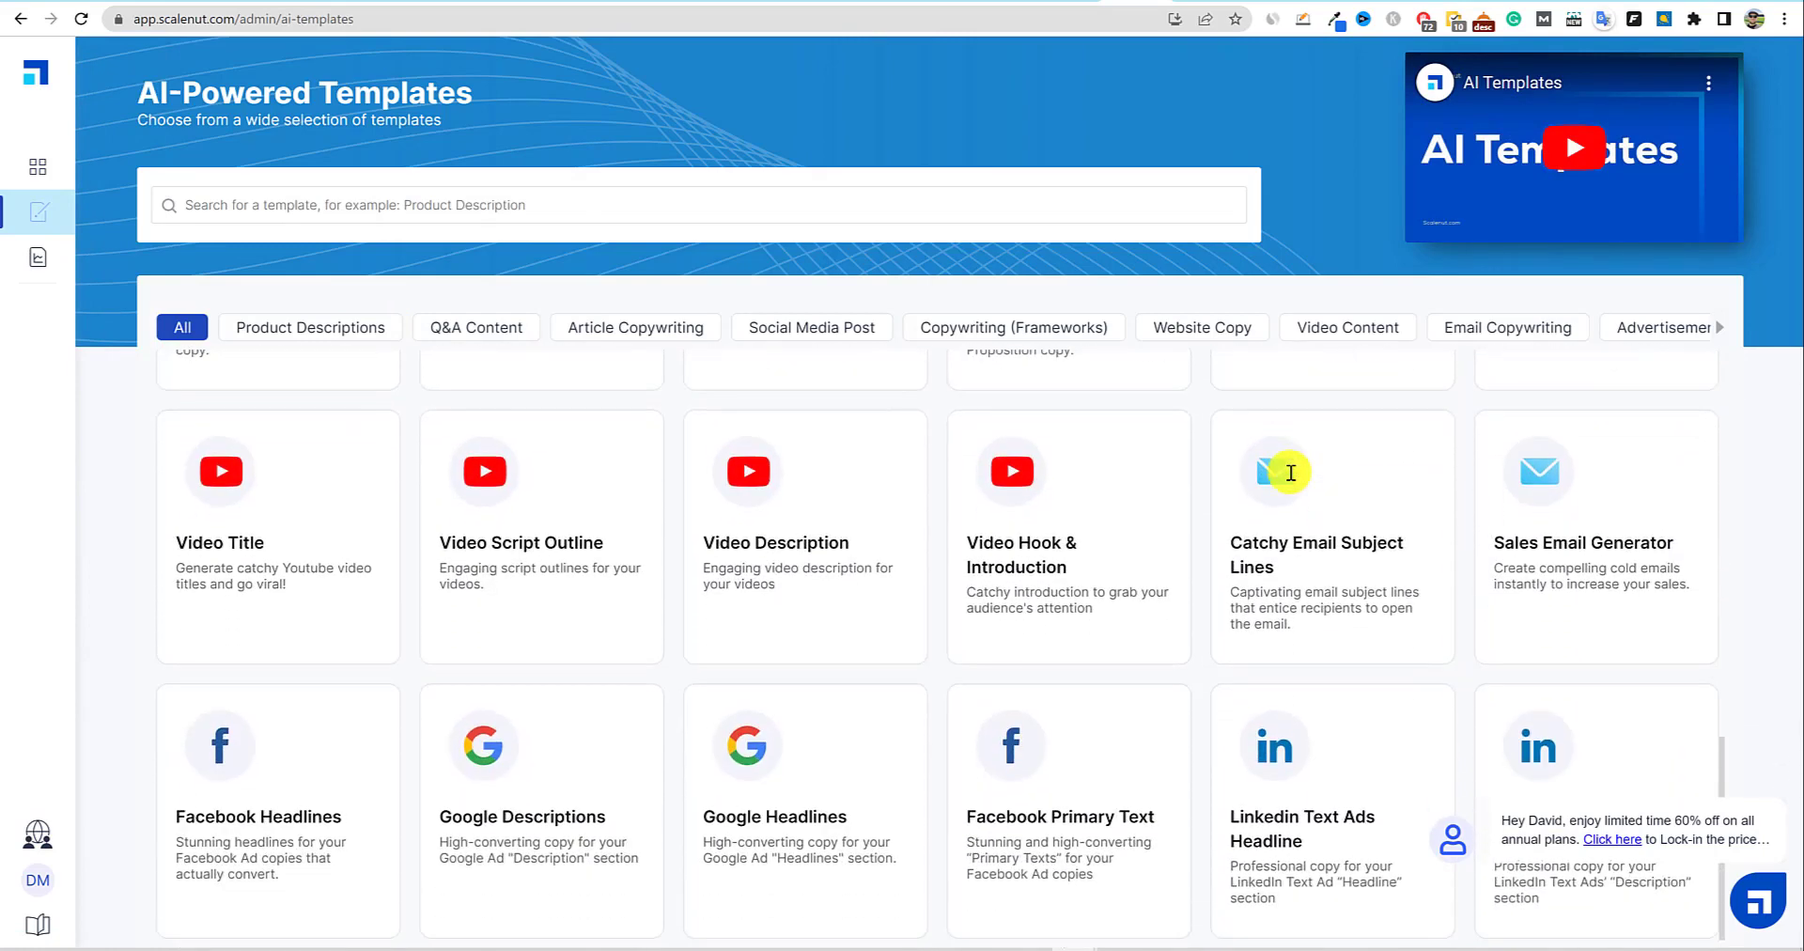
pyautogui.scroll(-1, 1240, 487)
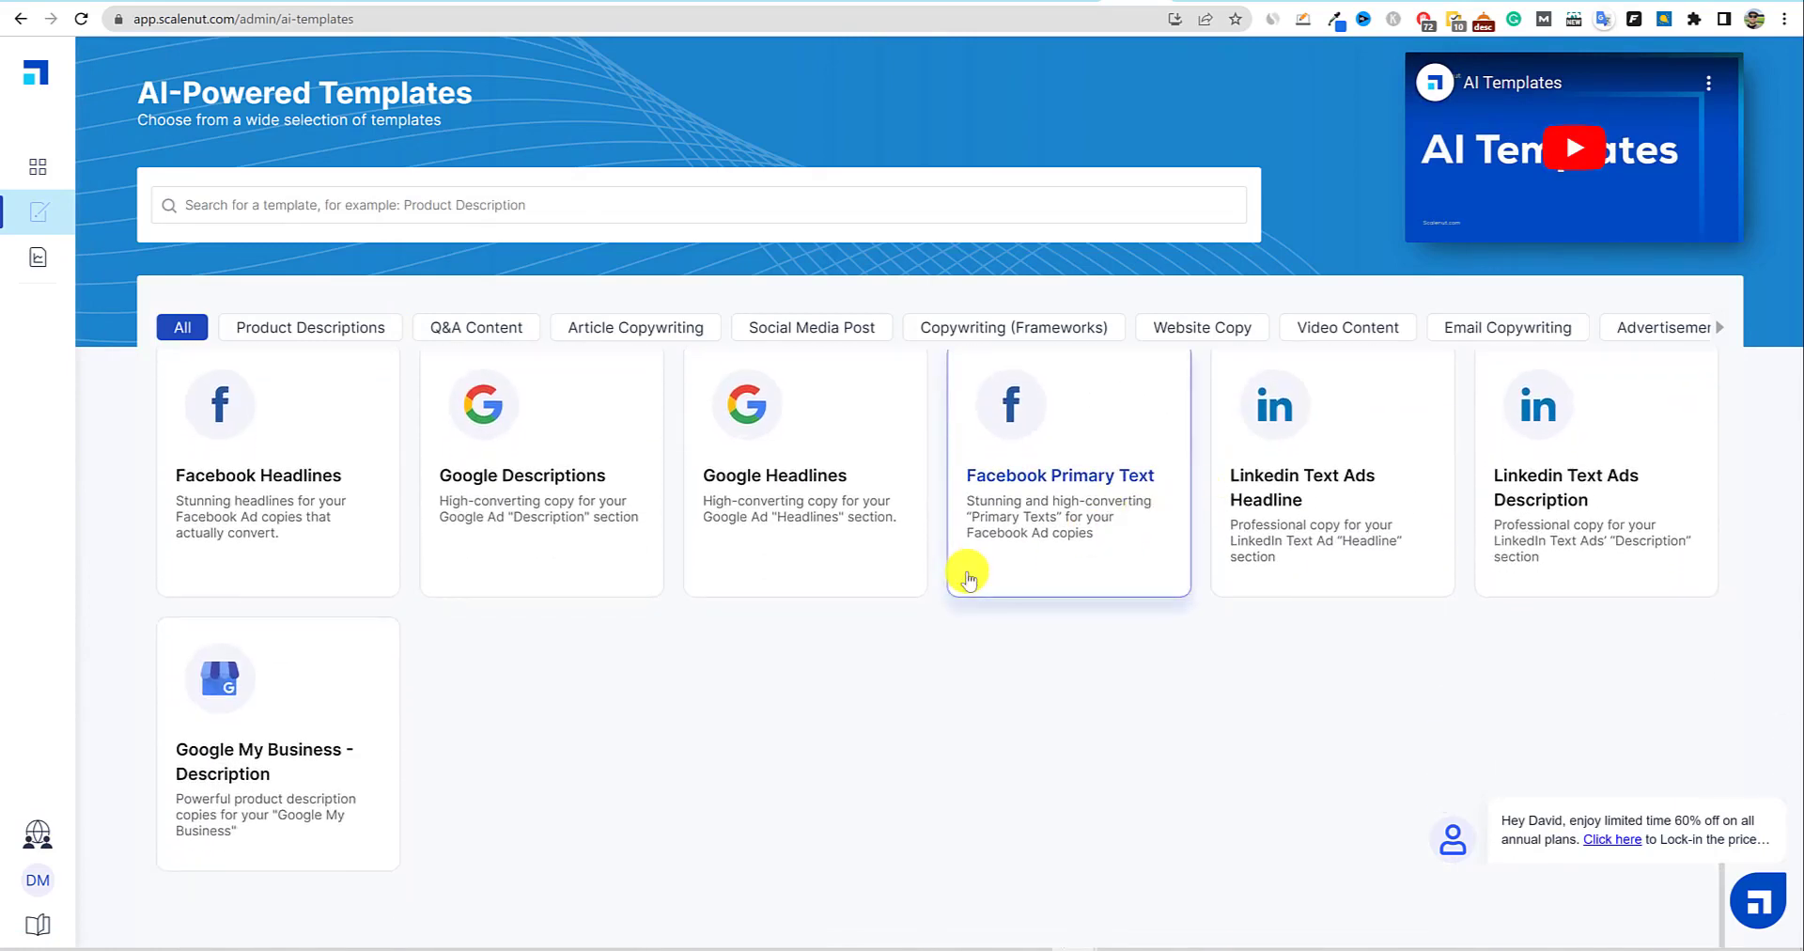
pyautogui.scroll(8, 967, 575)
pyautogui.scroll(5, 968, 573)
# Look through the Q&A Content, Social Media Post, Copywriting (Frameworks), Website Copy and Video Content template categories.
pyautogui.click(484, 328)
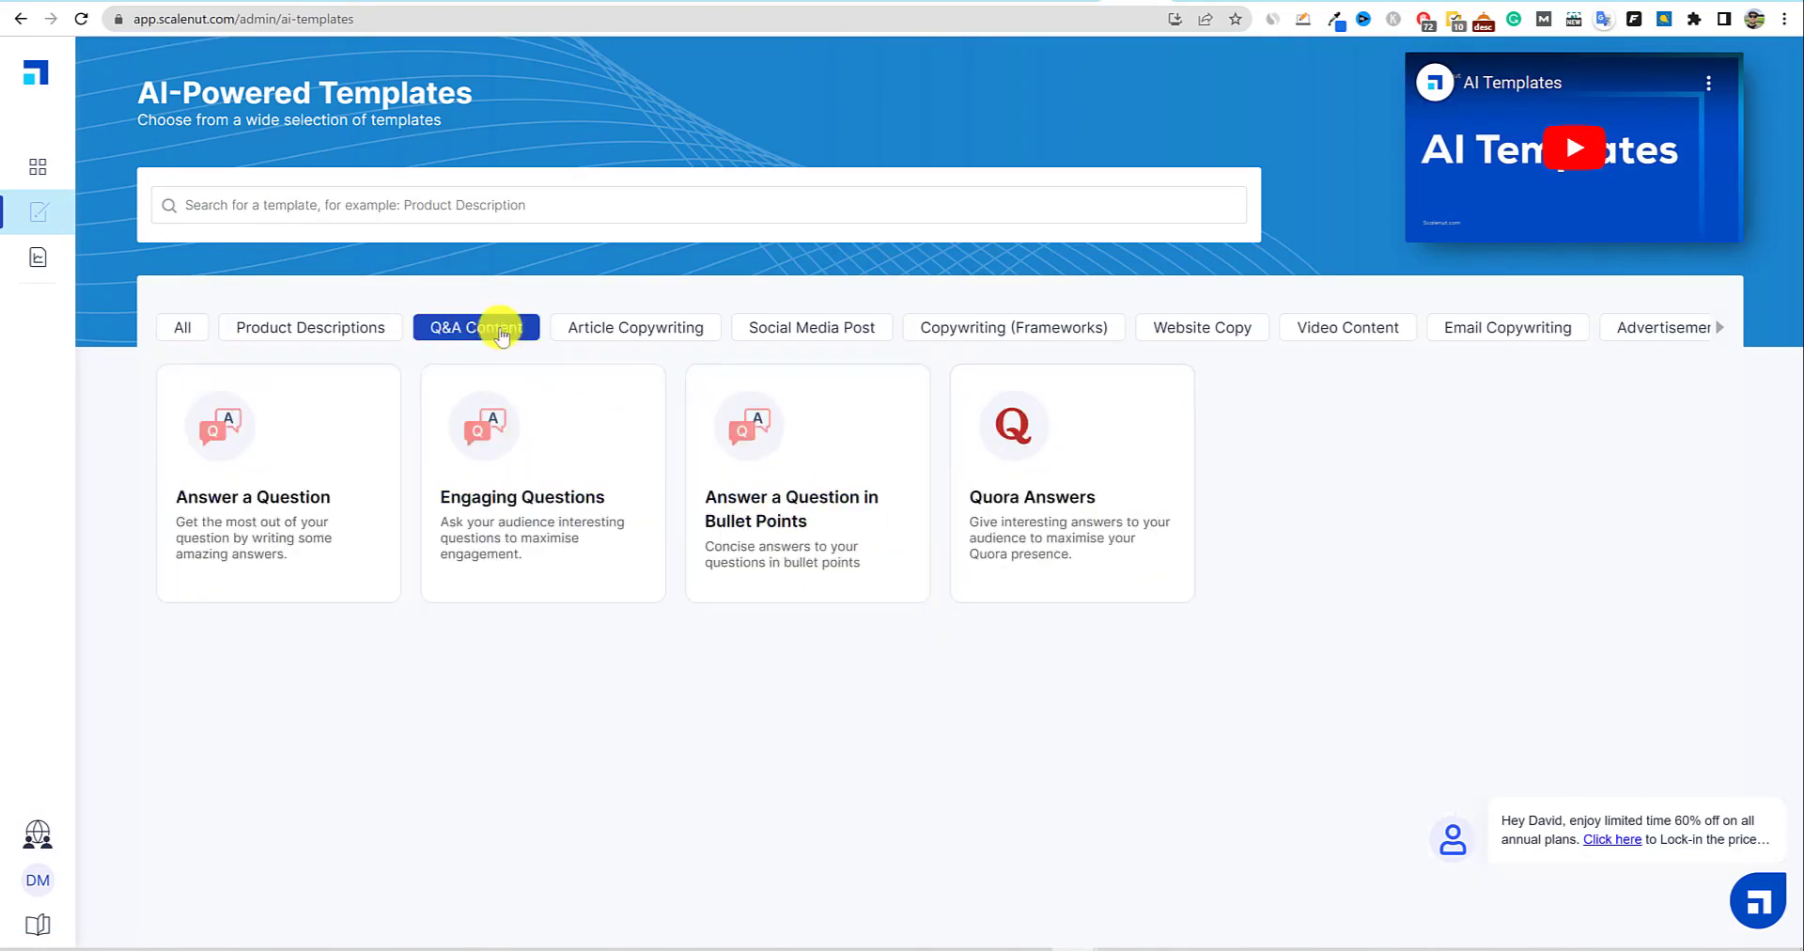
pyautogui.click(769, 329)
pyautogui.click(996, 327)
pyautogui.click(1198, 327)
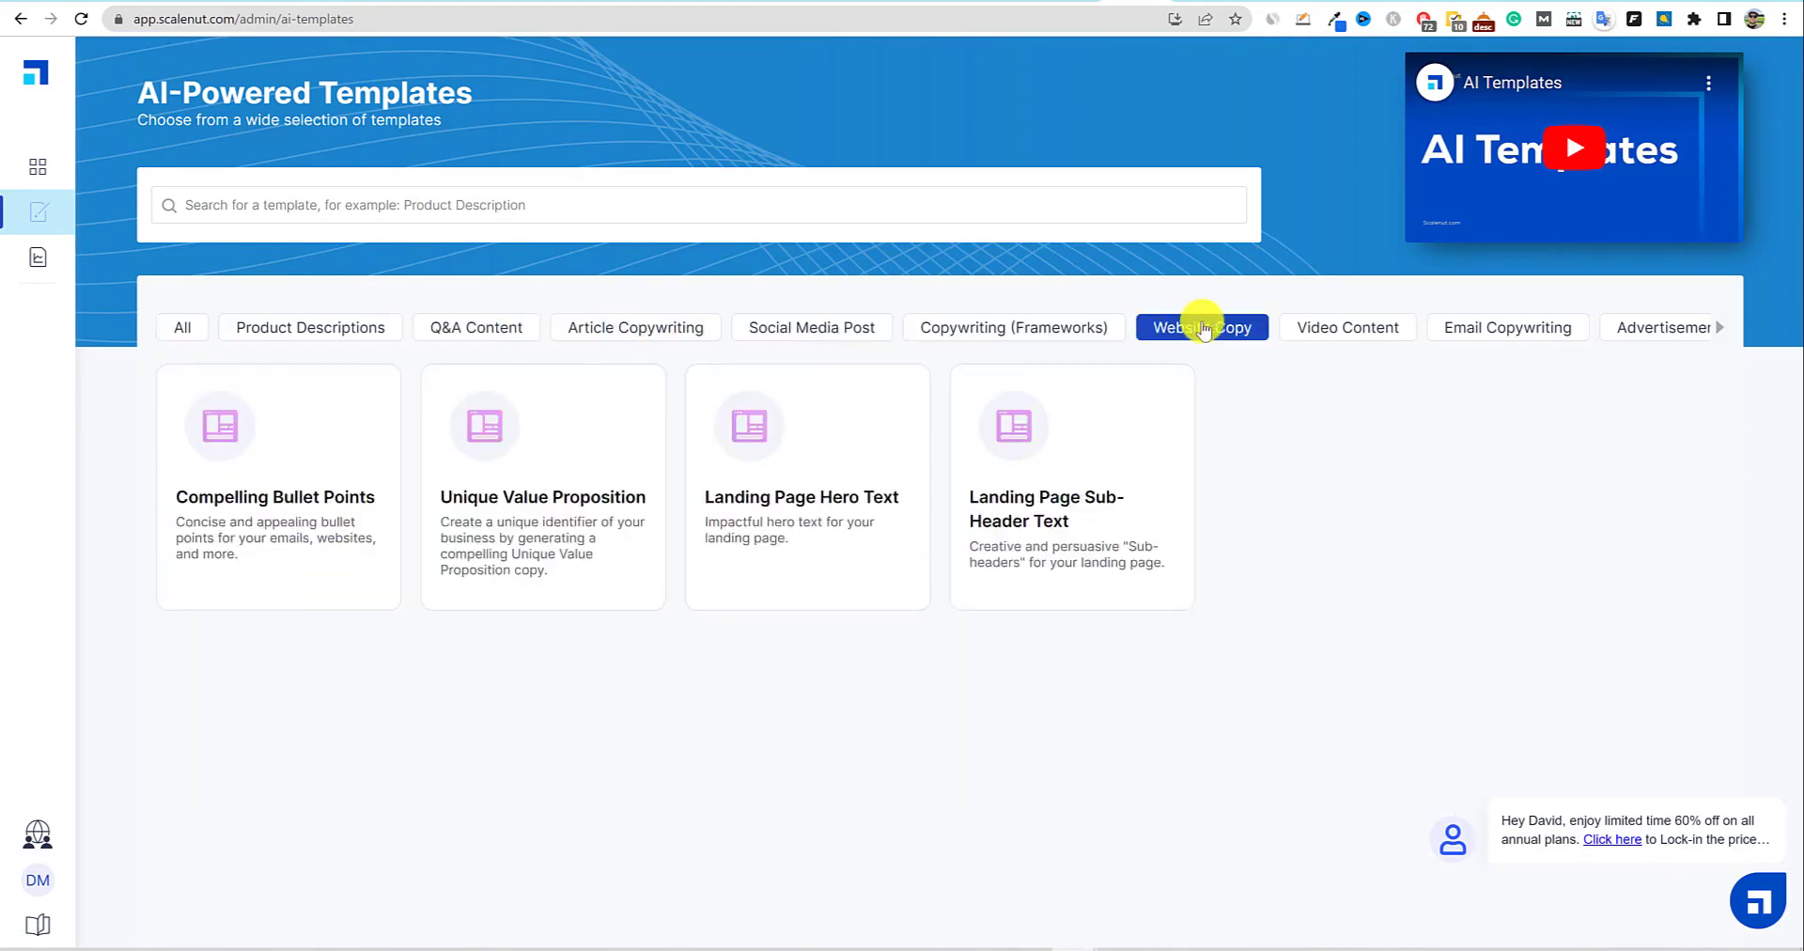
pyautogui.click(1349, 327)
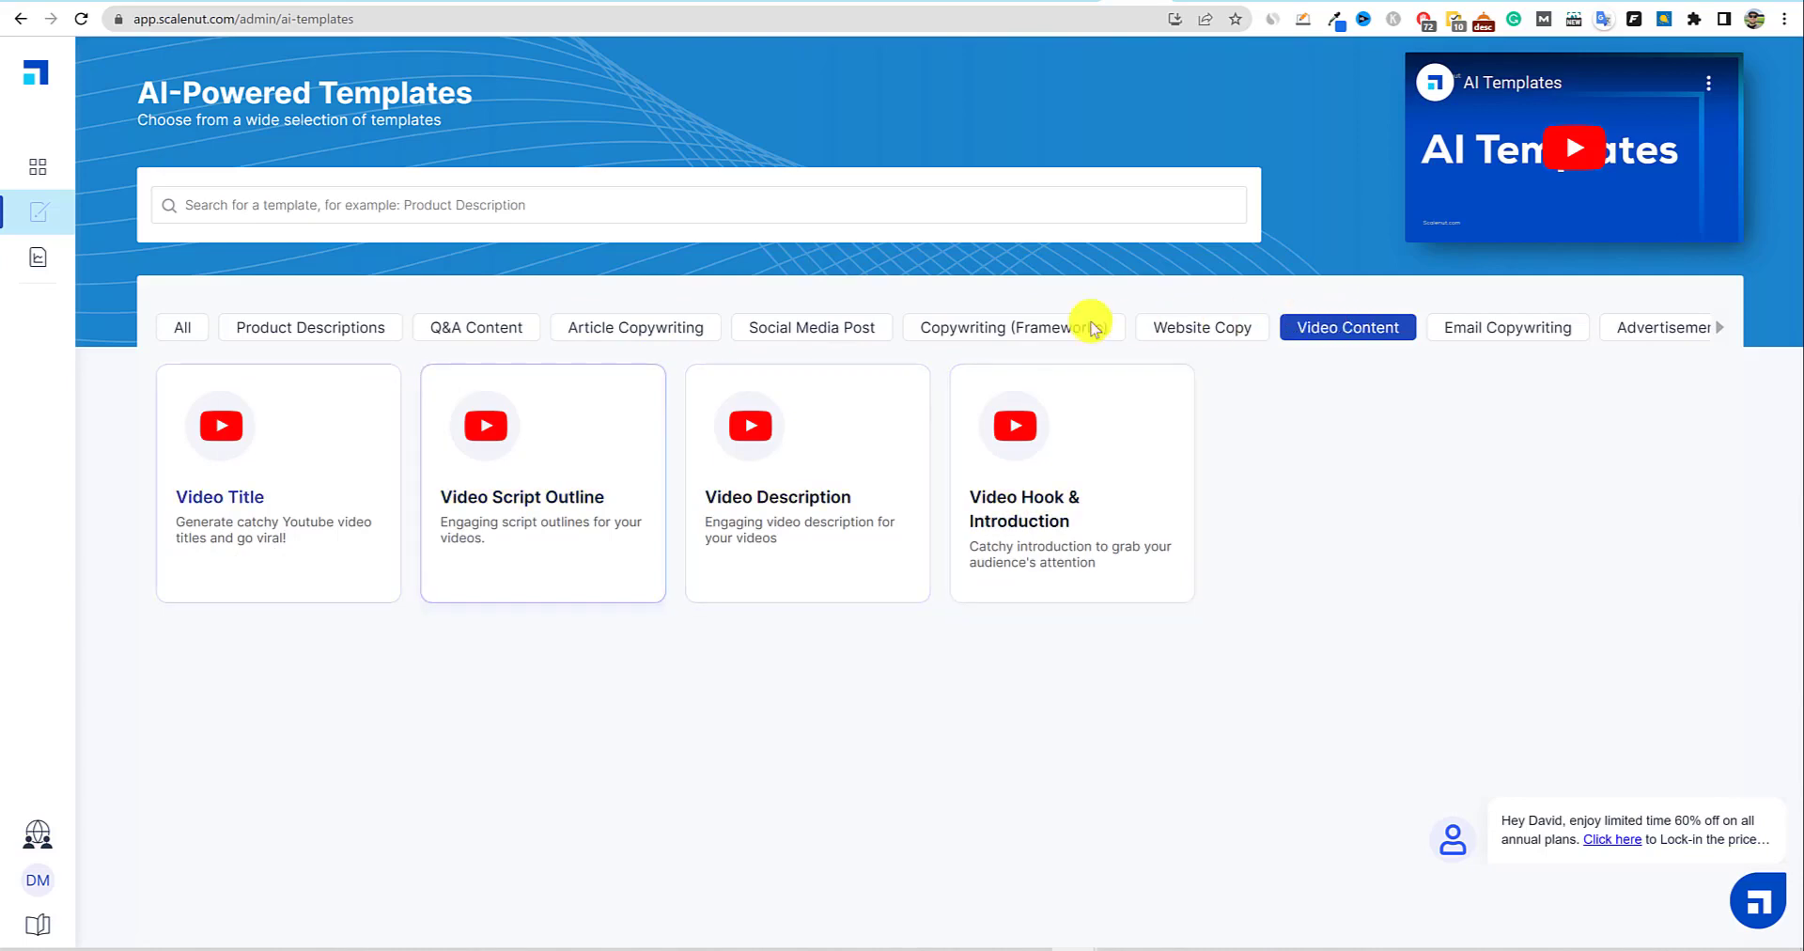
# Show the templates of all categories again and look over the blog writing templates.
pyautogui.click(183, 327)
pyautogui.scroll(-6, 636, 499)
pyautogui.scroll(6, 850, 576)
pyautogui.scroll(-3, 850, 576)
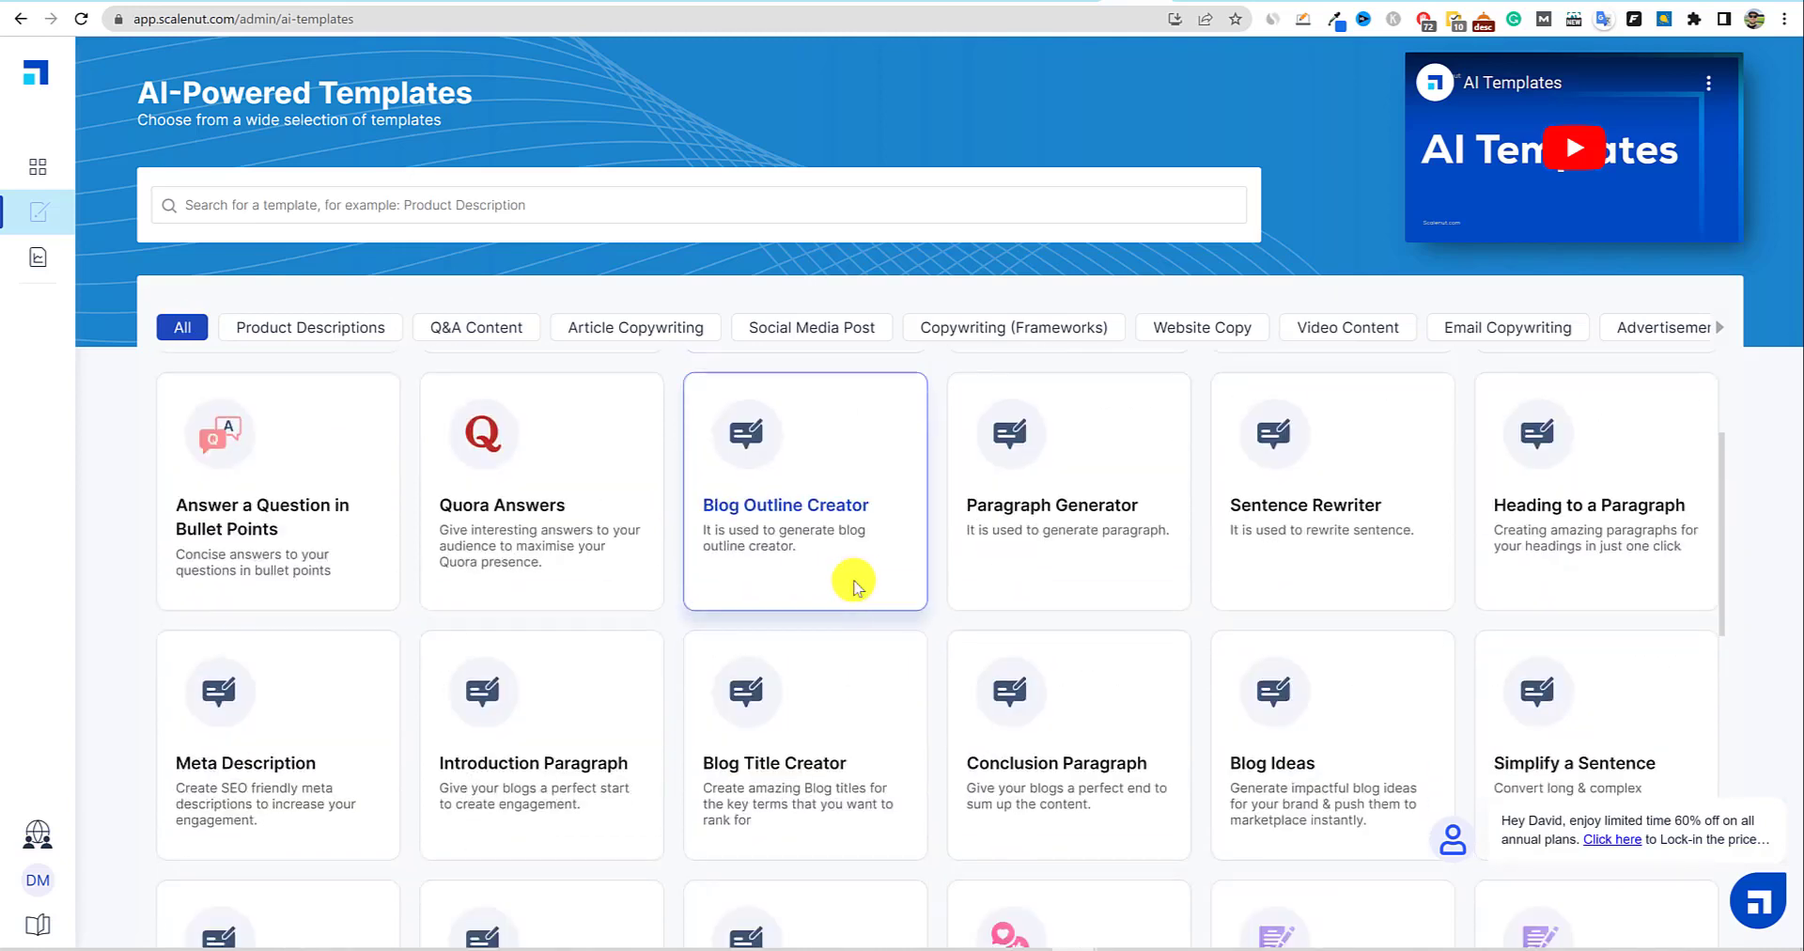
pyautogui.scroll(3, 853, 586)
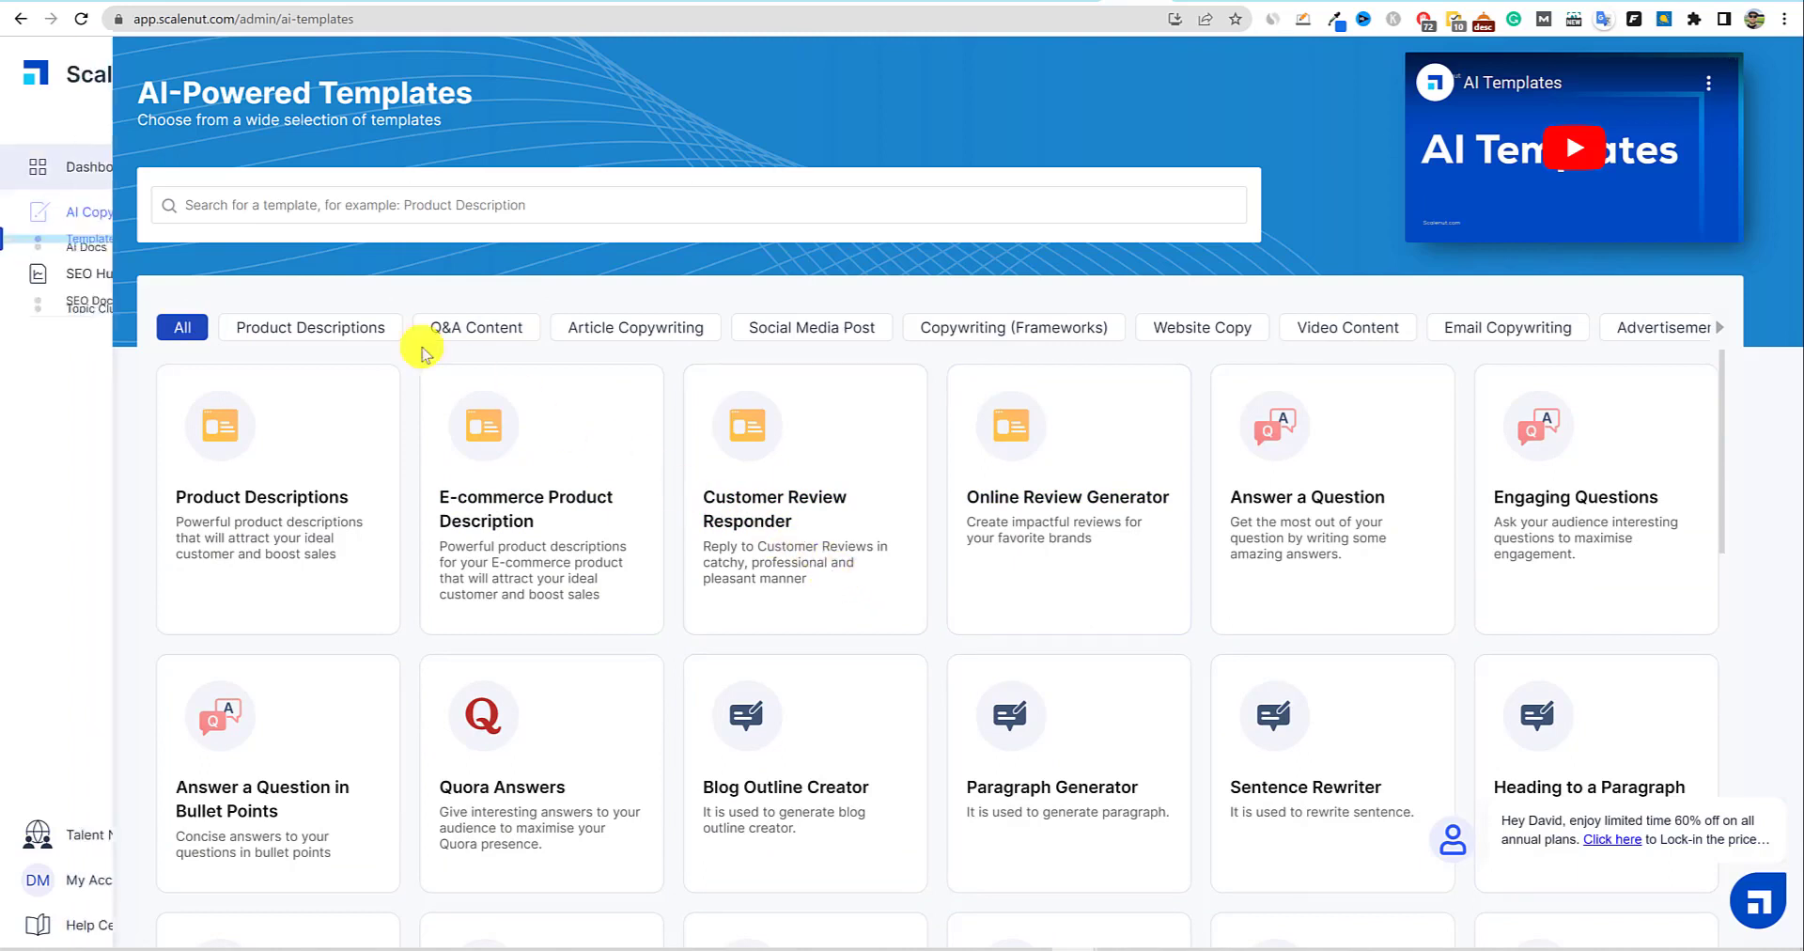
# Return to the dashboard and open the support chat widget.
pyautogui.click(89, 169)
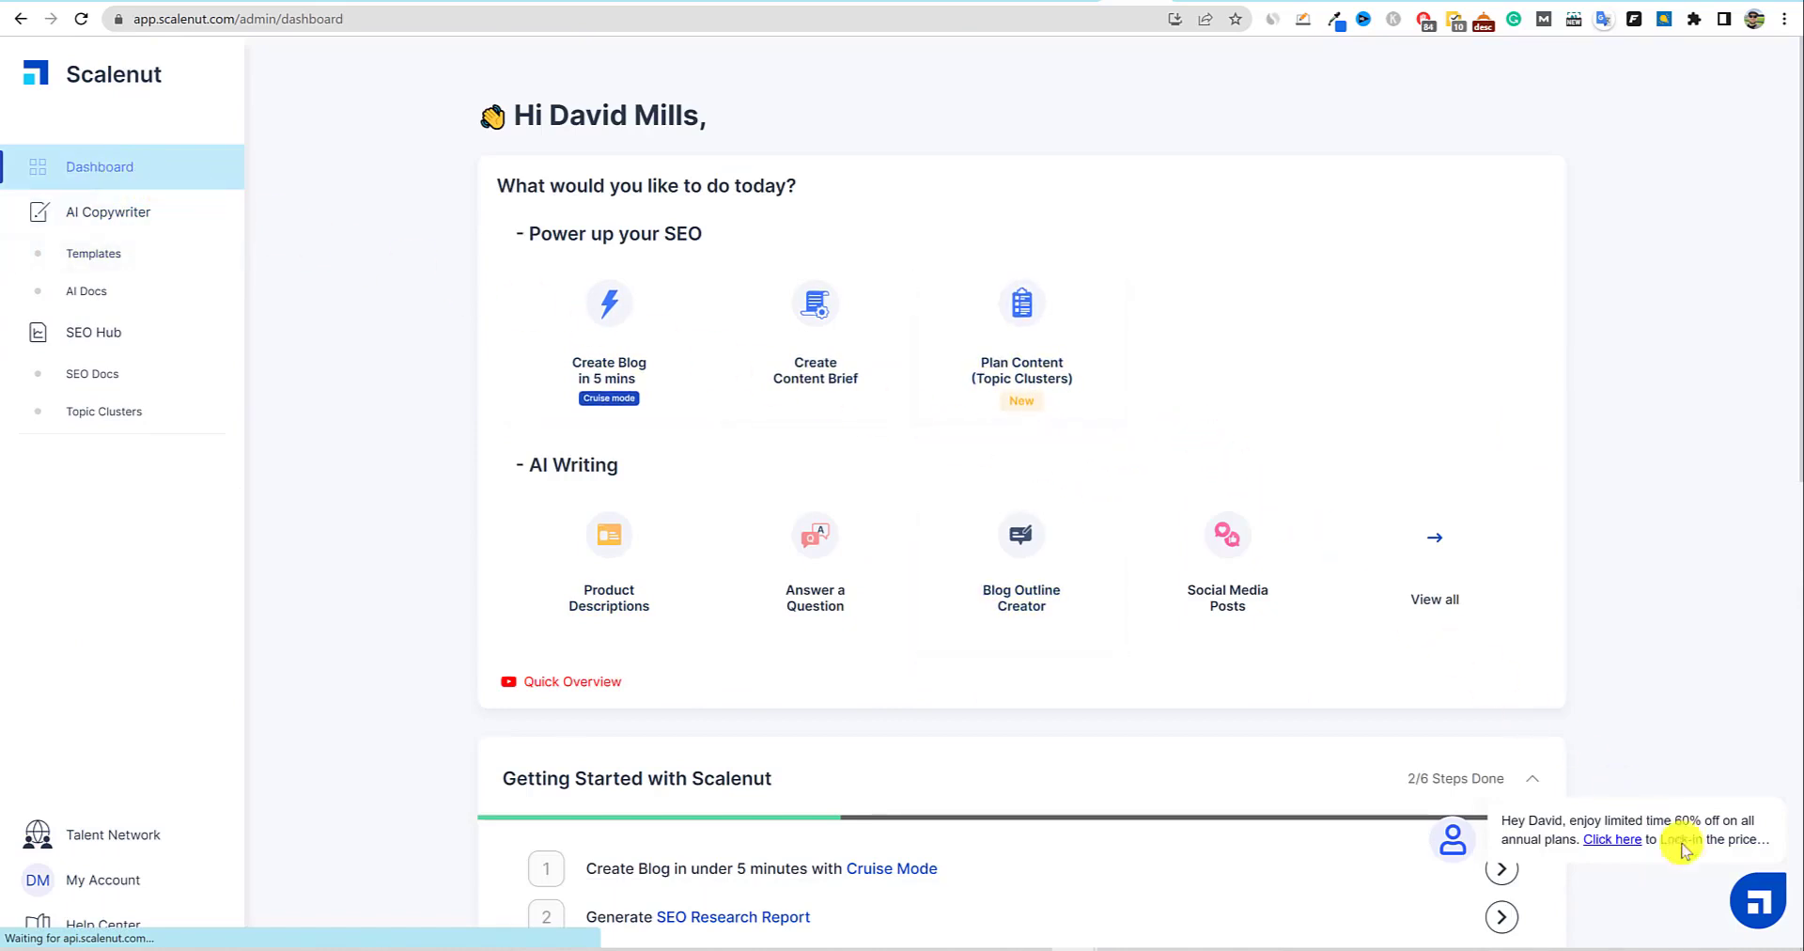
pyautogui.click(1749, 904)
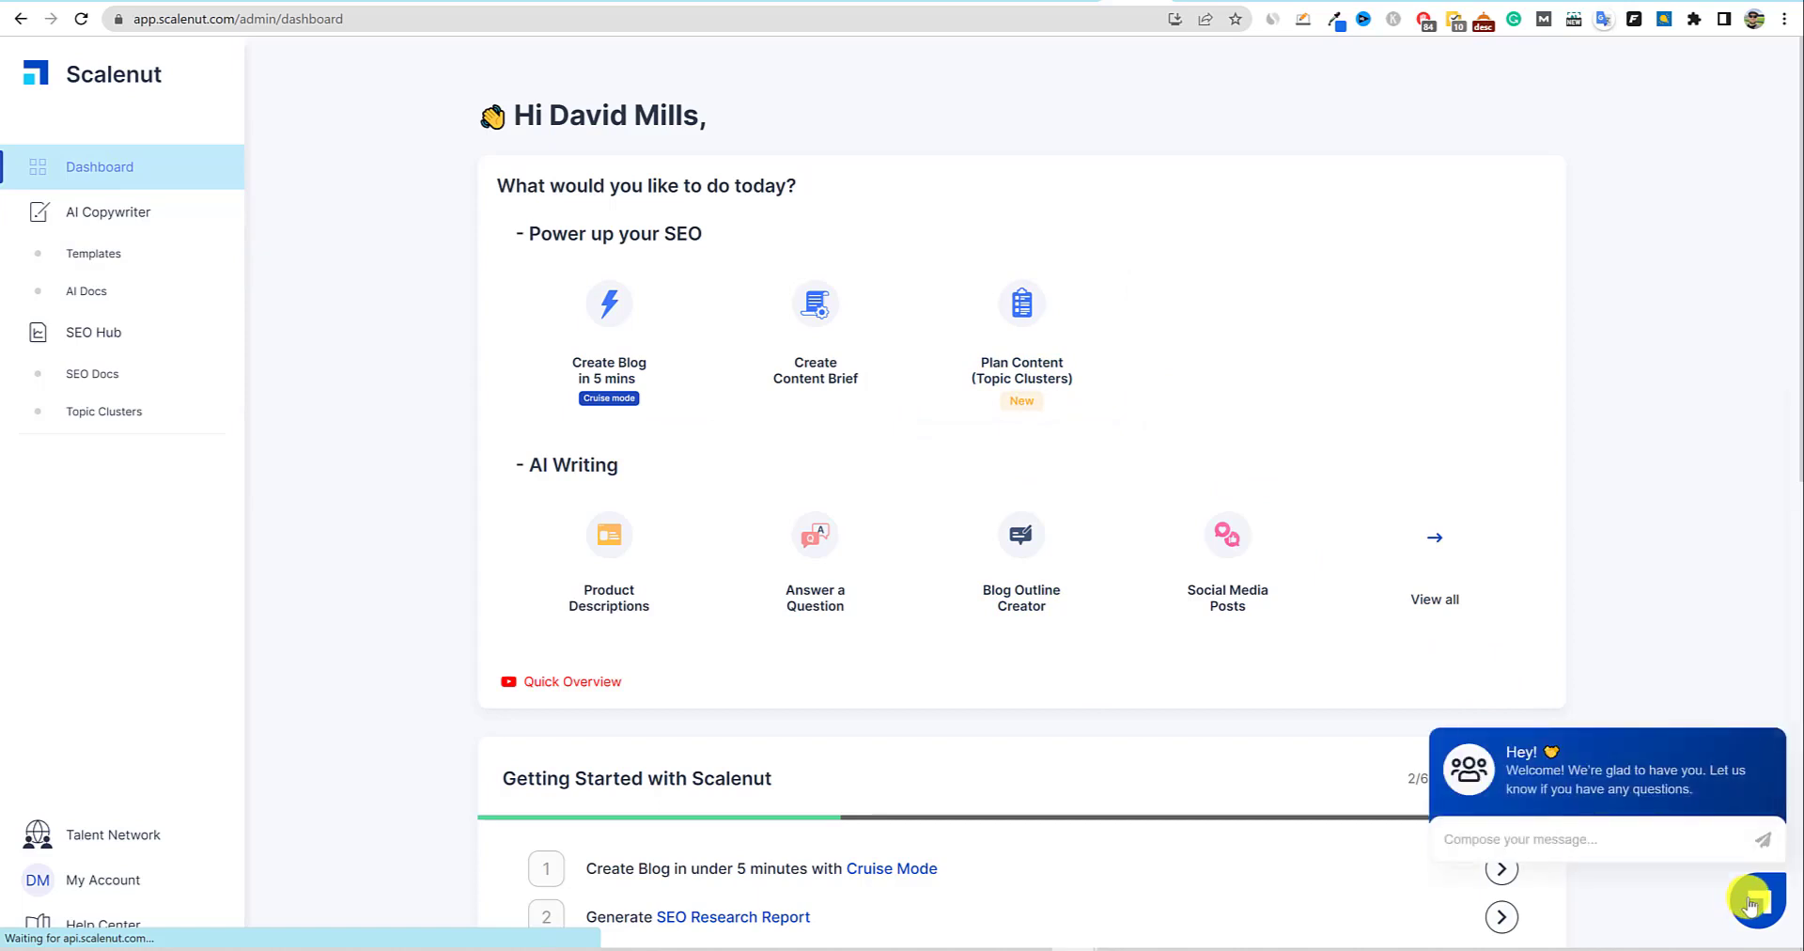
pyautogui.click(1759, 900)
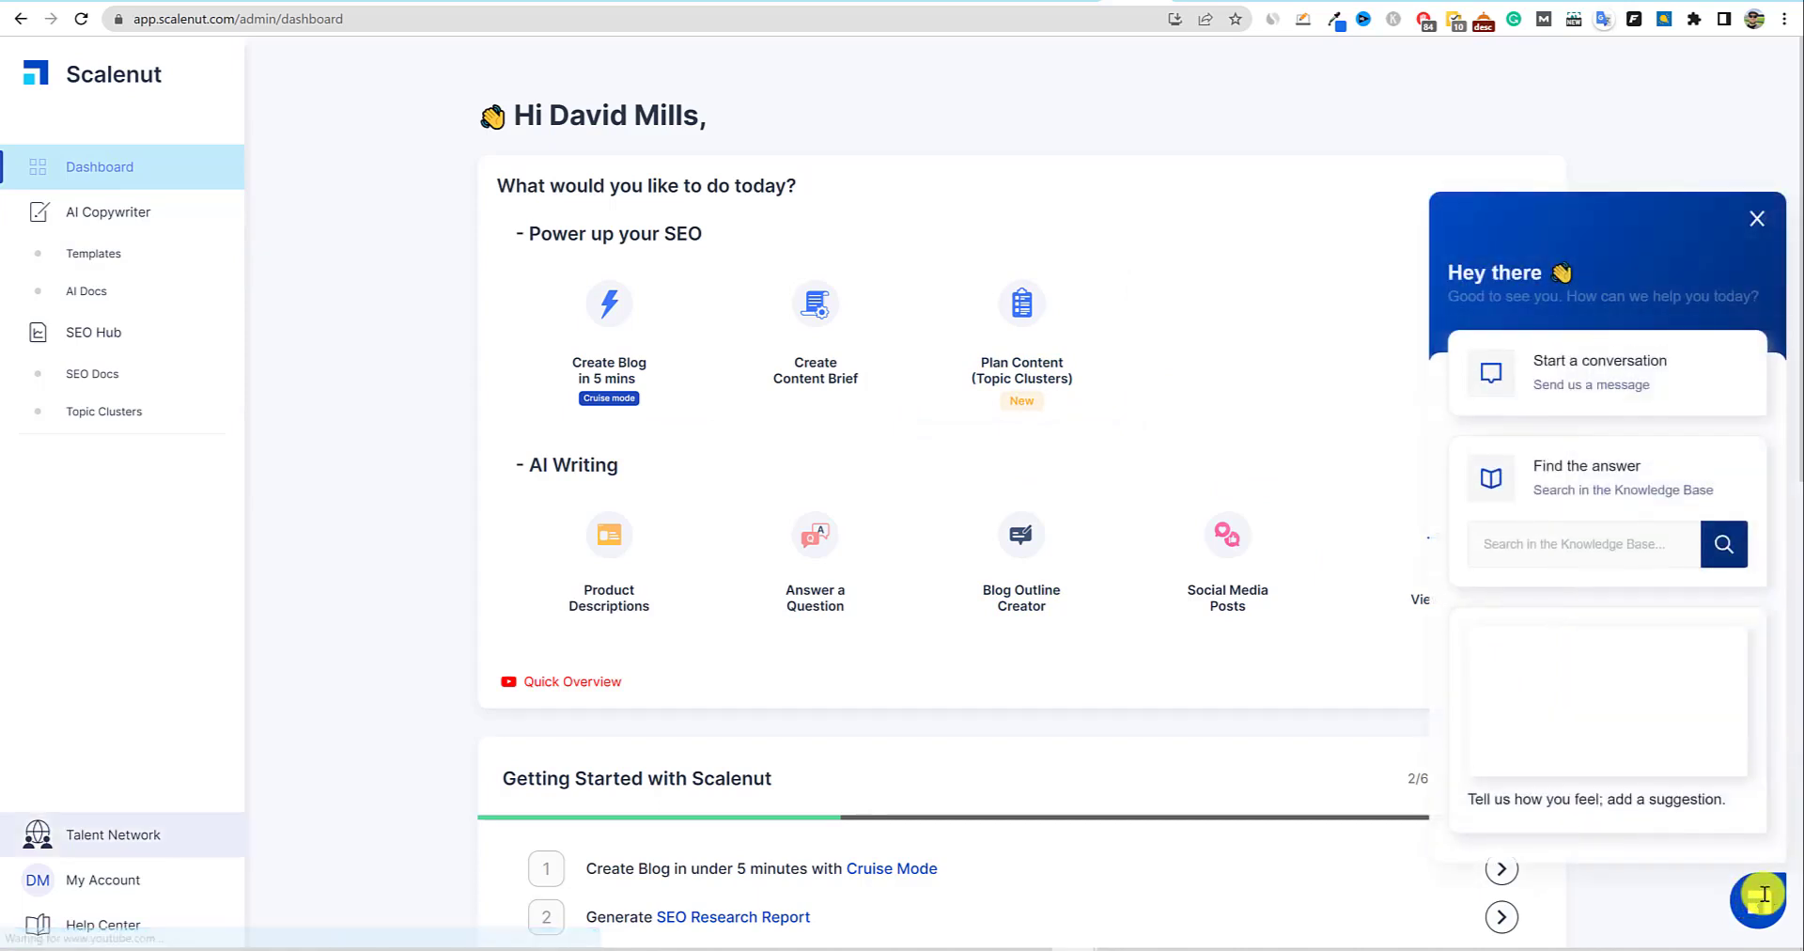
# Open the Help Center and look through its article categories.
pyautogui.click(119, 926)
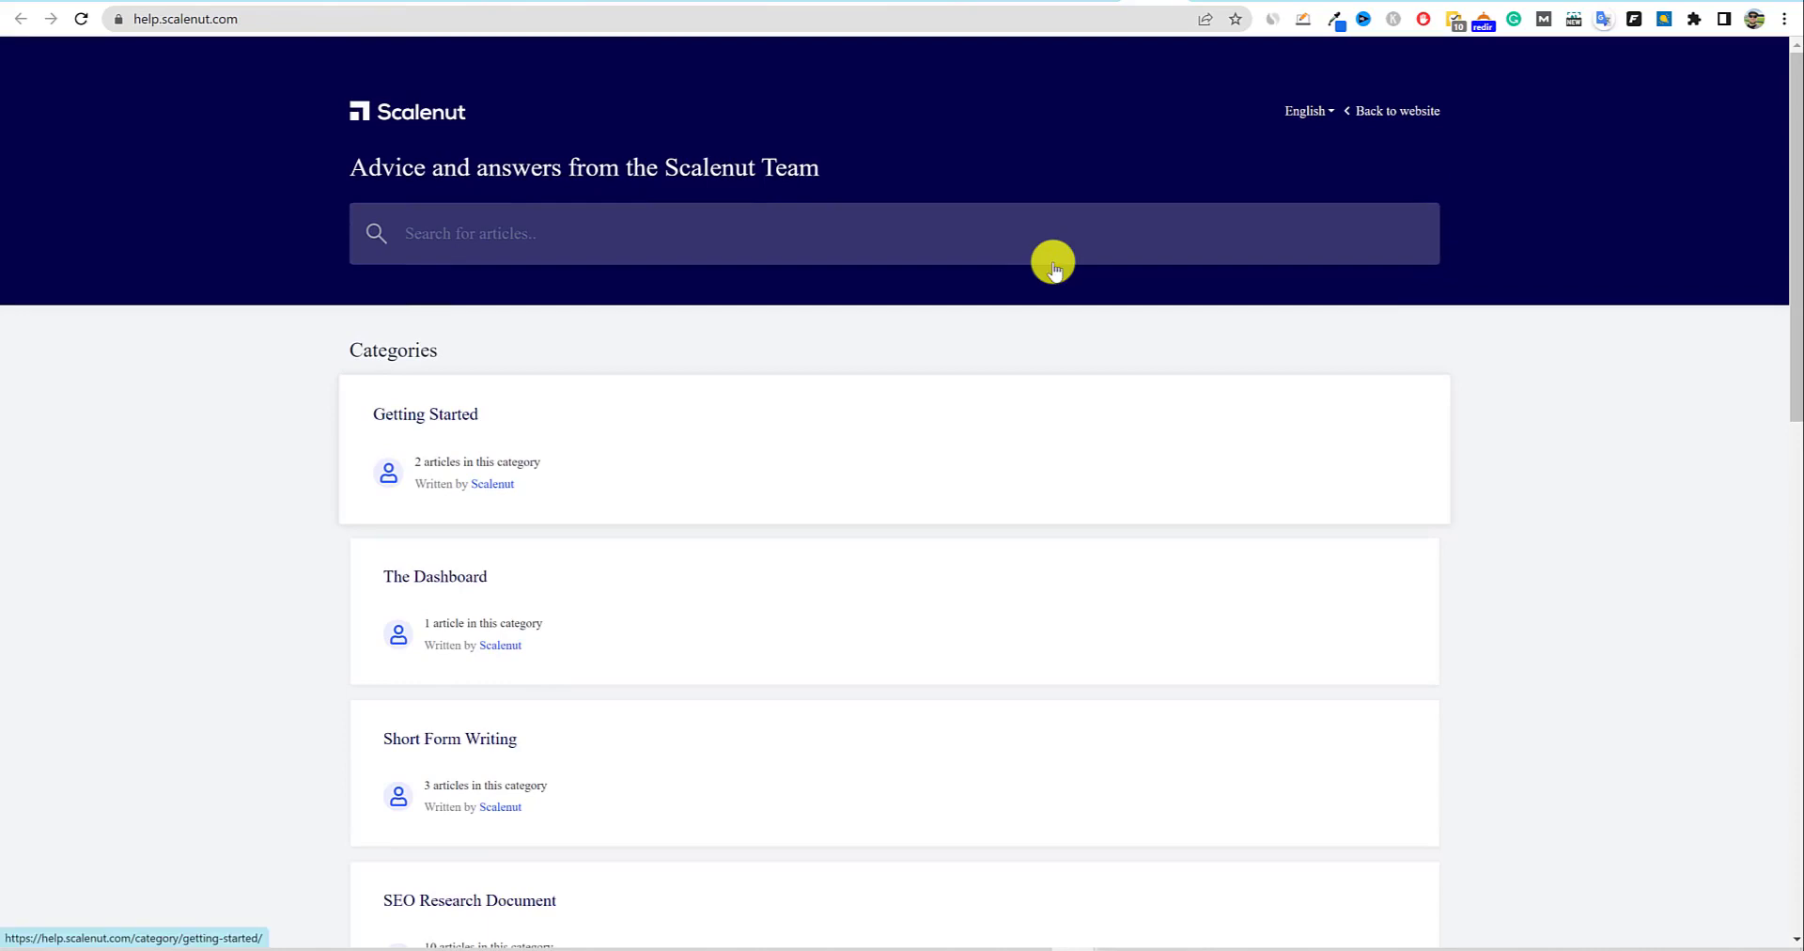
pyautogui.scroll(-8, 858, 730)
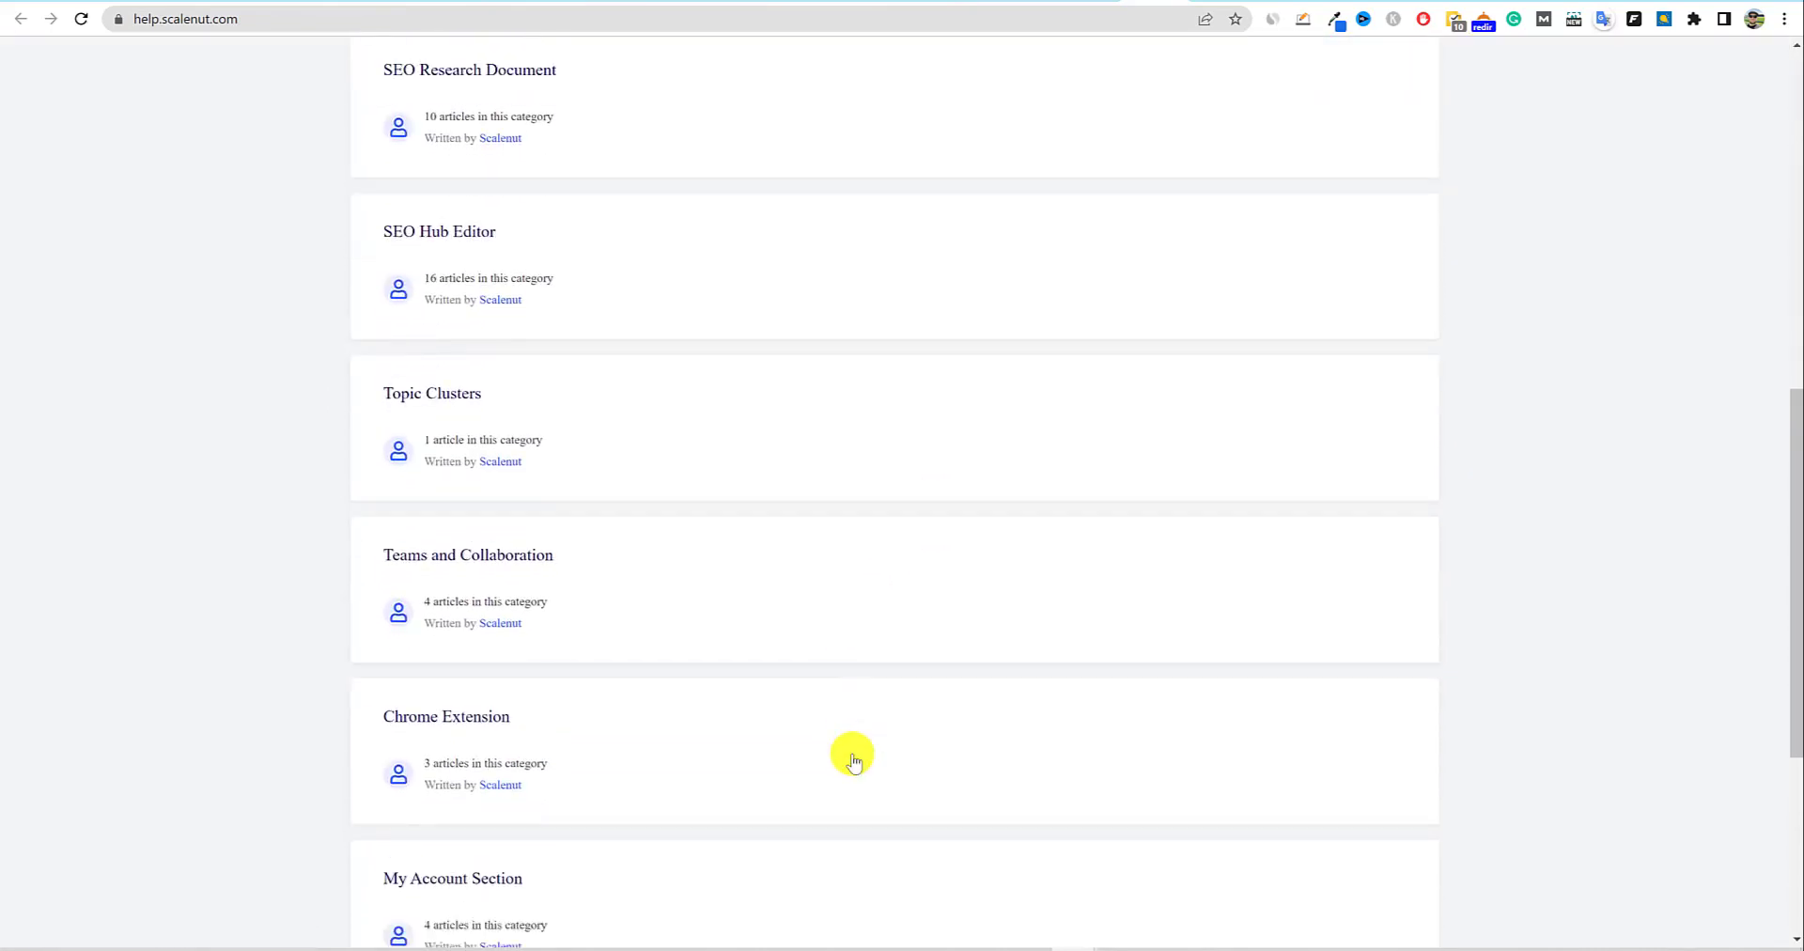
pyautogui.scroll(8, 853, 760)
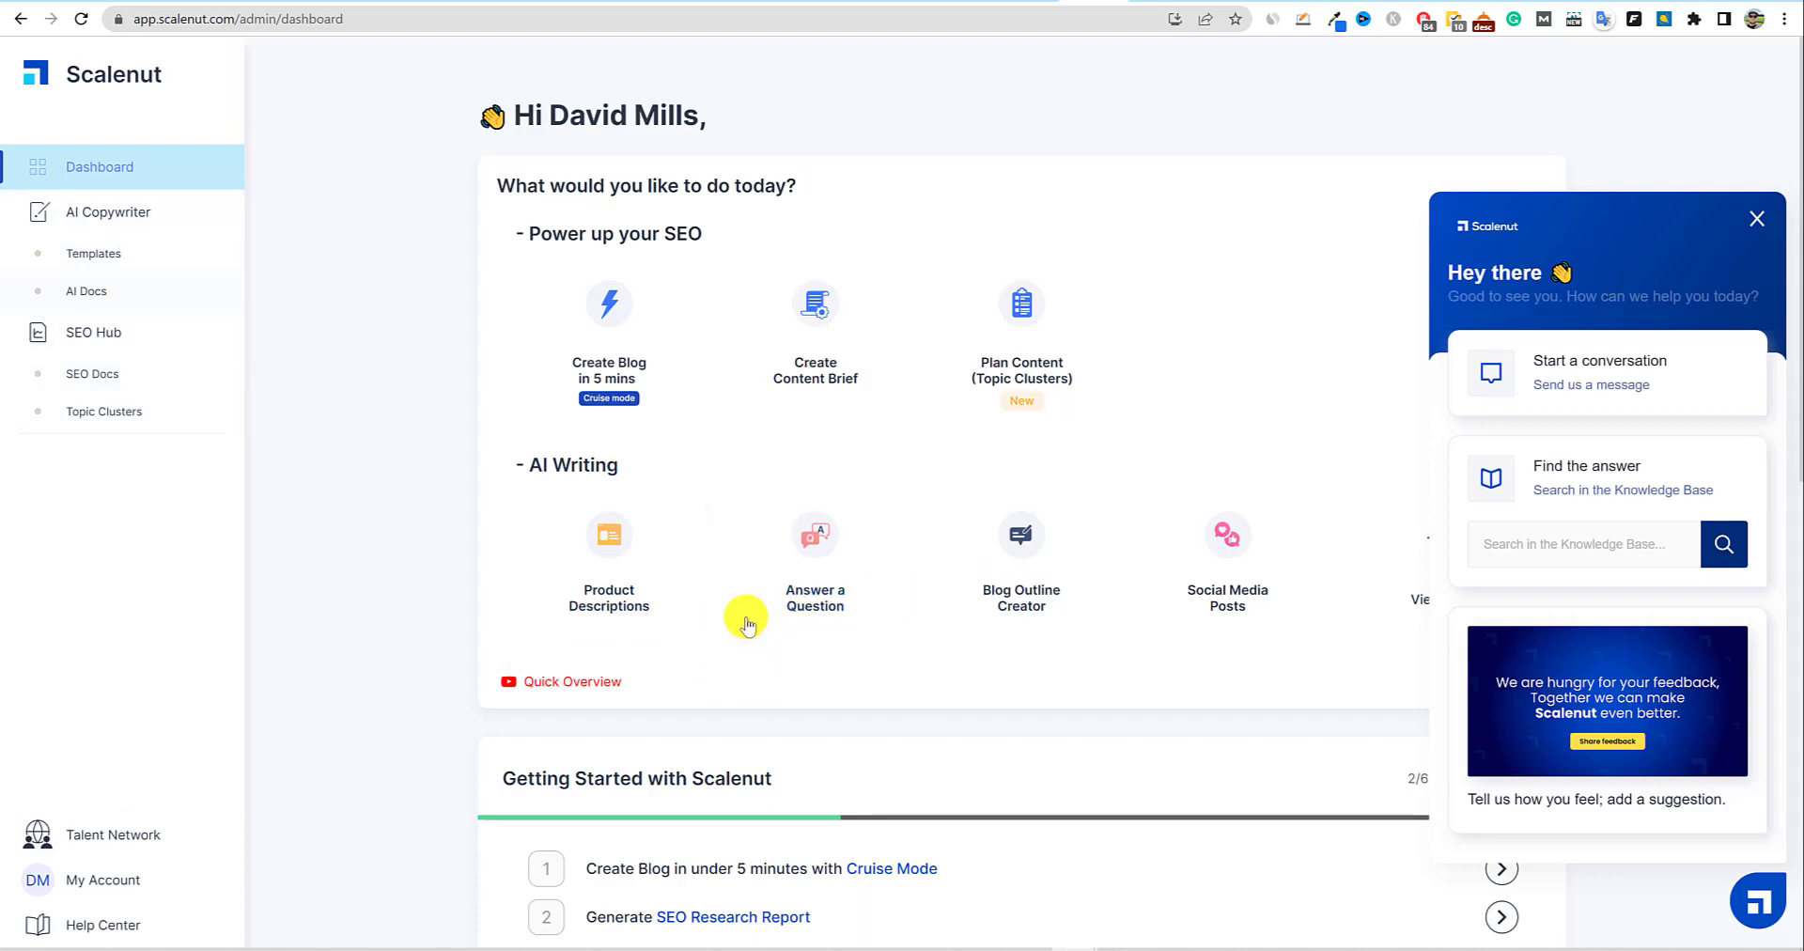
# Close the support chat and expand the Cruise Mode, SEO Research Report and AI Tools items of the Getting Started checklist to review them.
pyautogui.click(1756, 219)
pyautogui.scroll(-2, 996, 648)
pyautogui.scroll(-5, 996, 649)
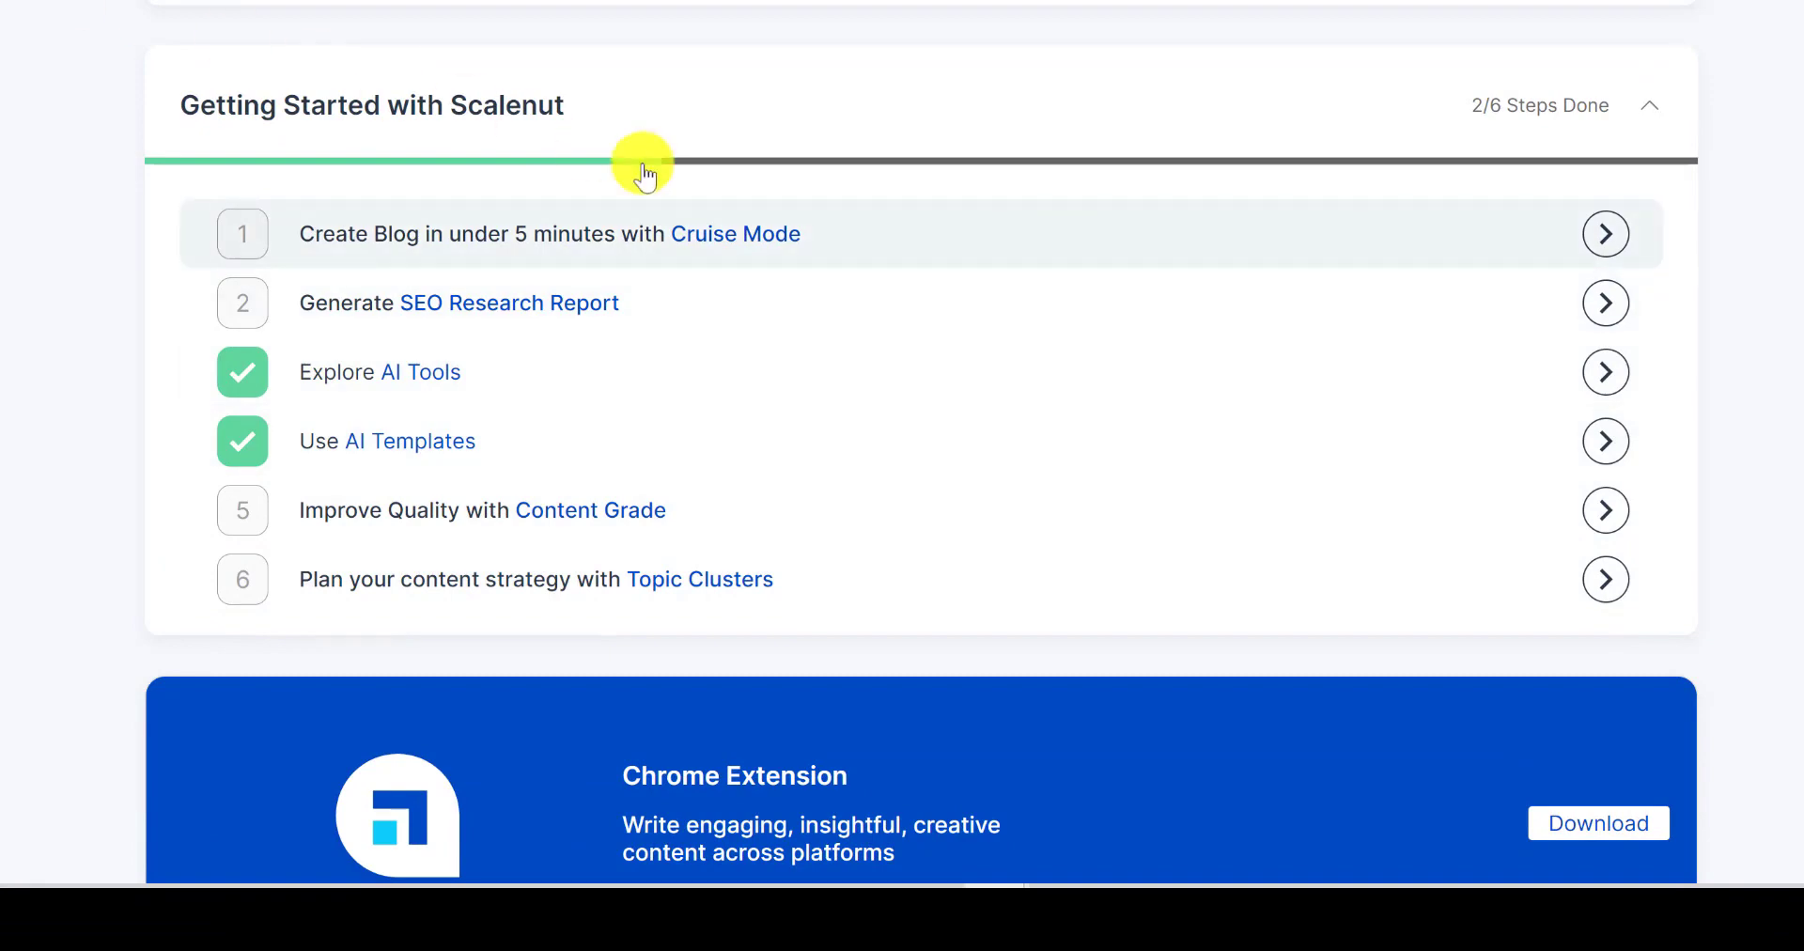
pyautogui.click(870, 238)
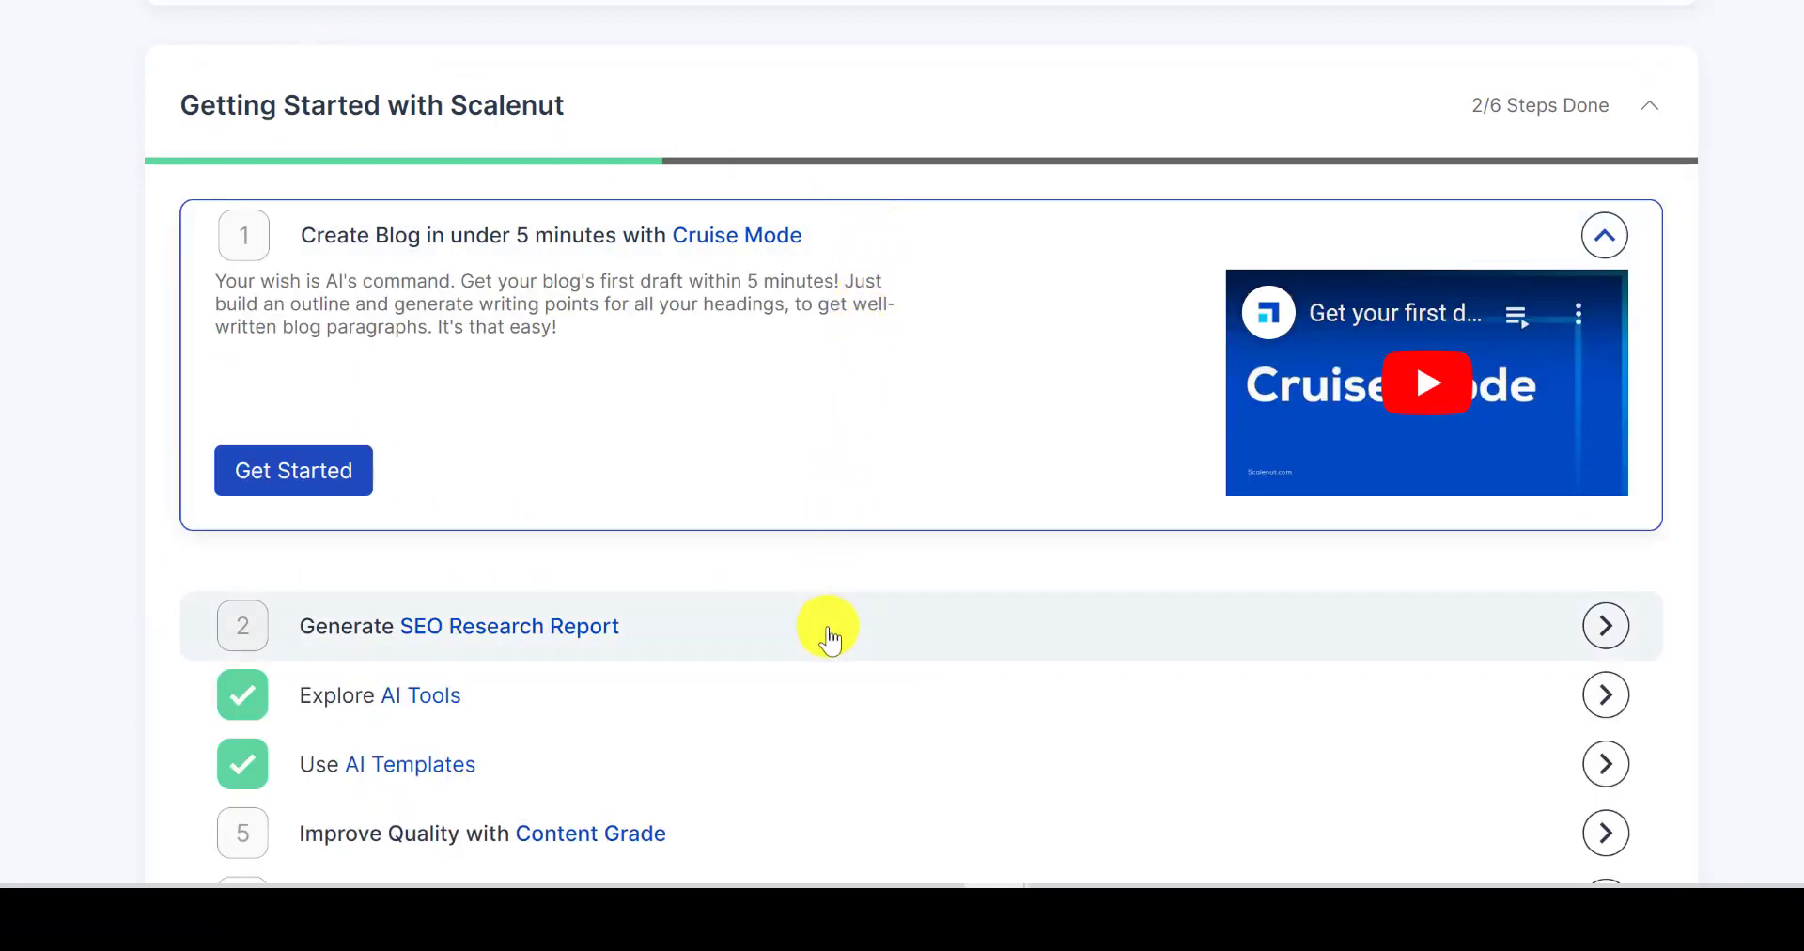
pyautogui.click(829, 635)
pyautogui.scroll(-4, 818, 629)
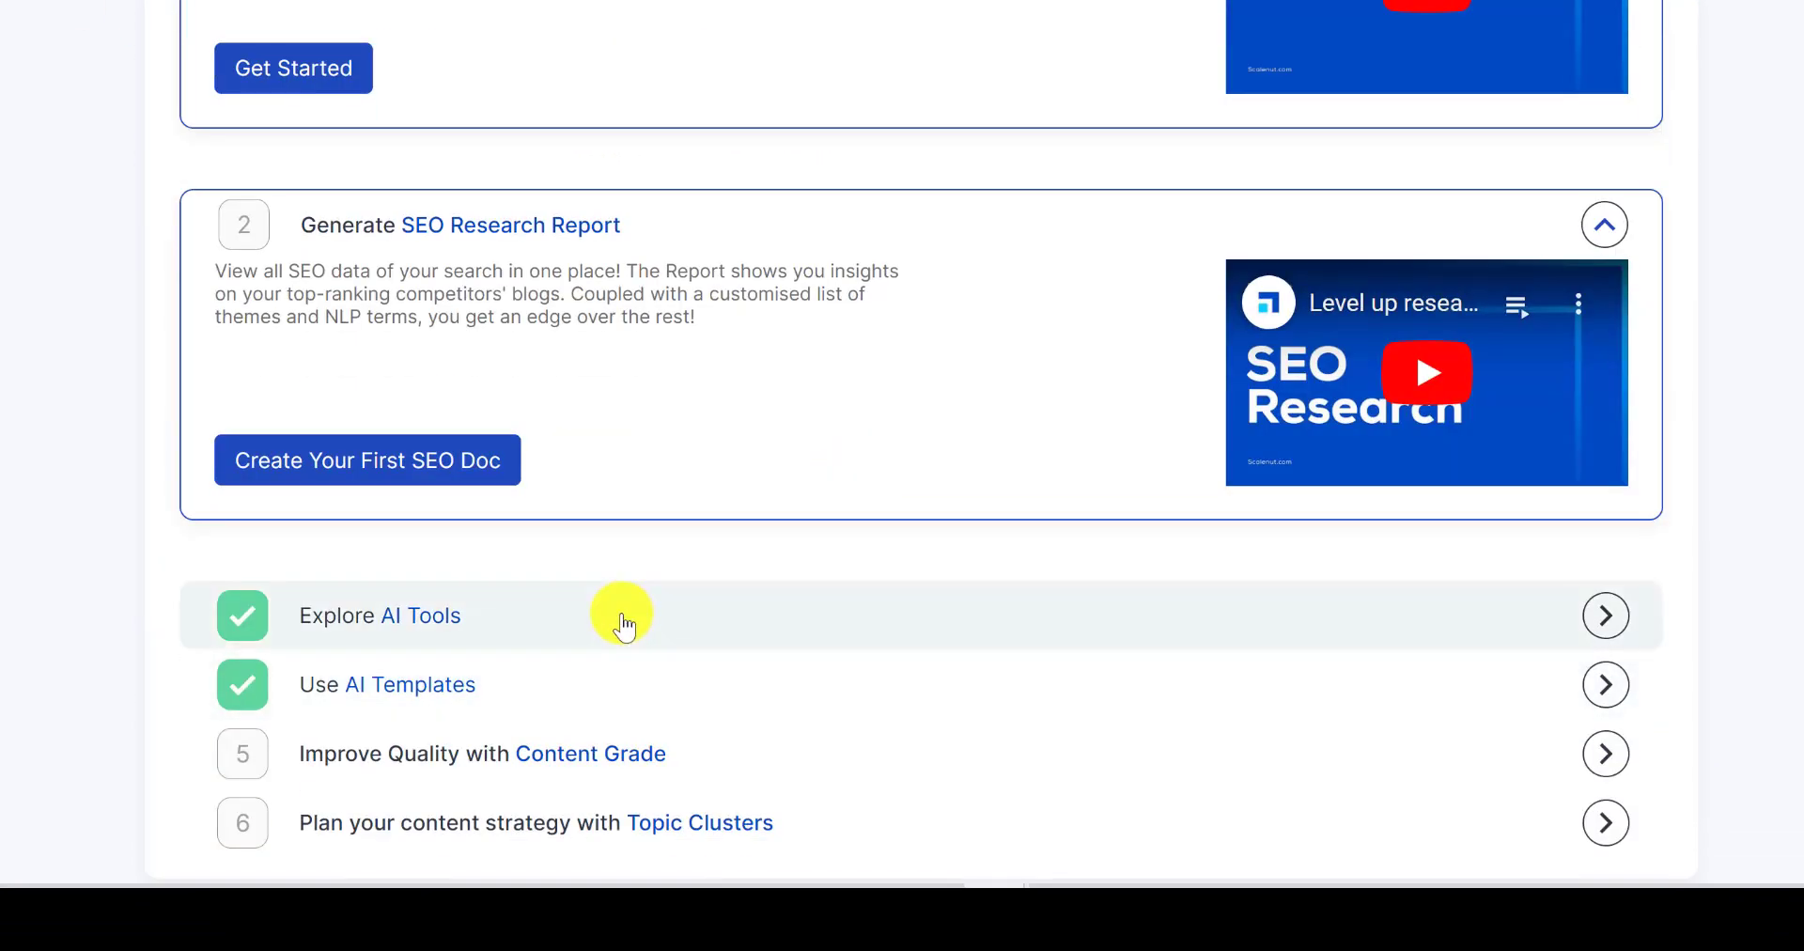
pyautogui.click(623, 625)
pyautogui.scroll(-4, 622, 613)
pyautogui.scroll(4, 622, 613)
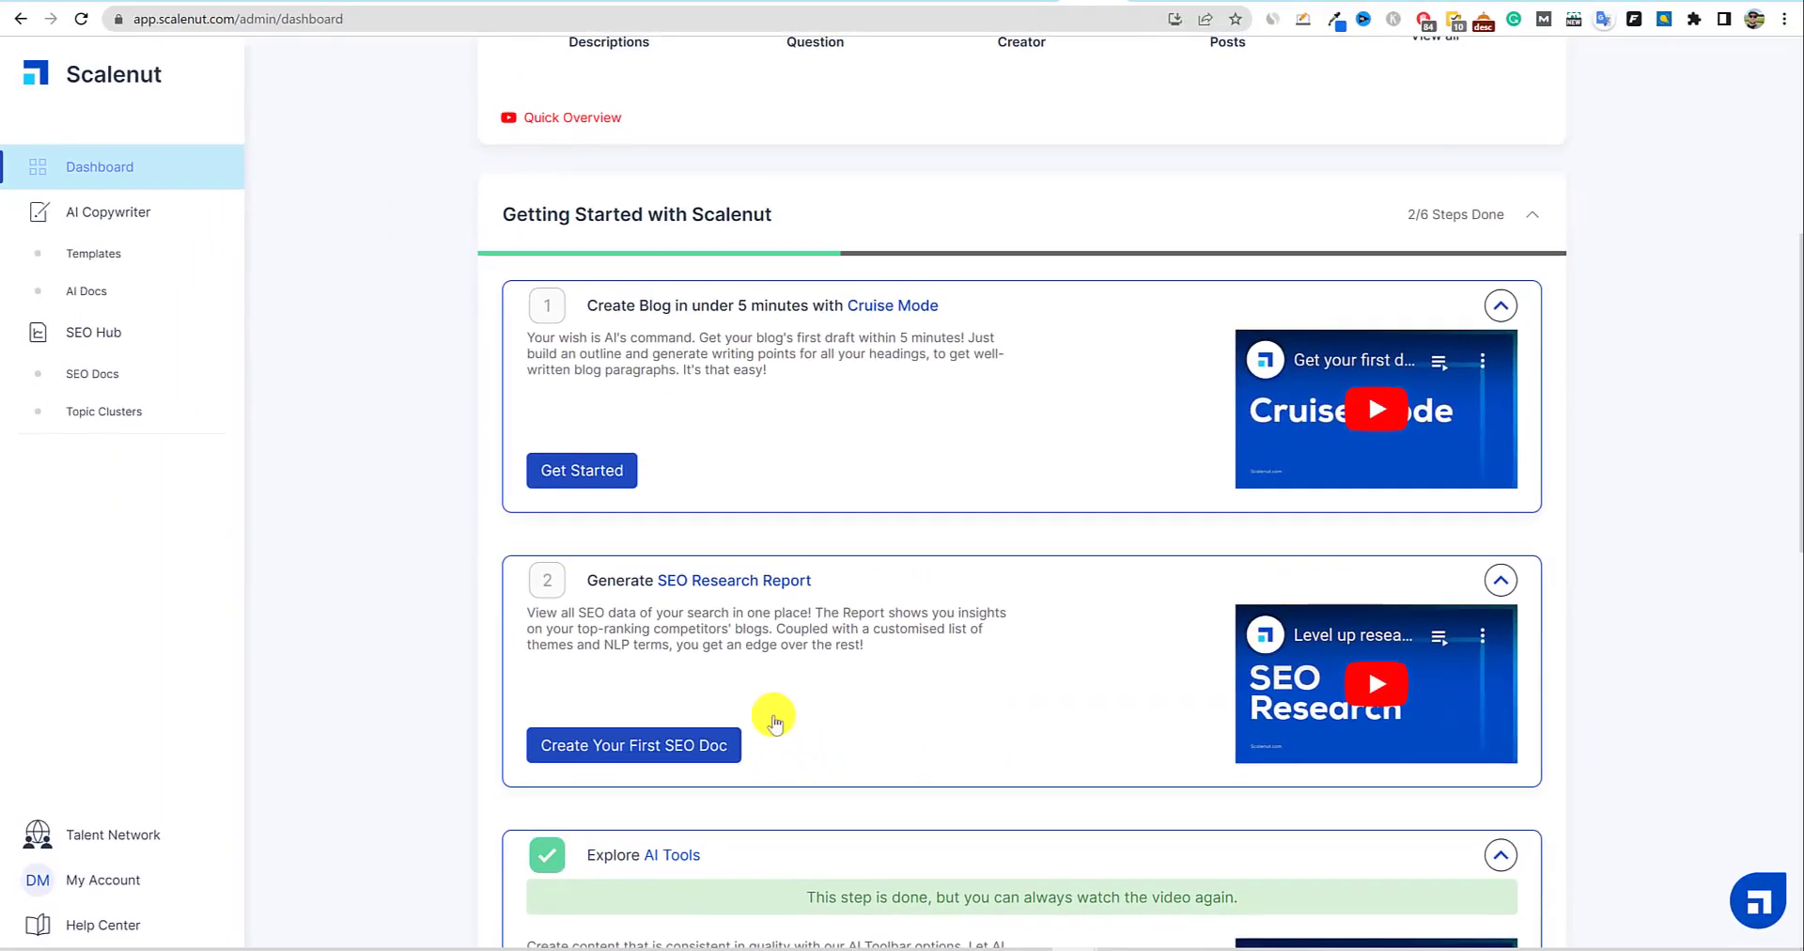
pyautogui.scroll(5, 635, 571)
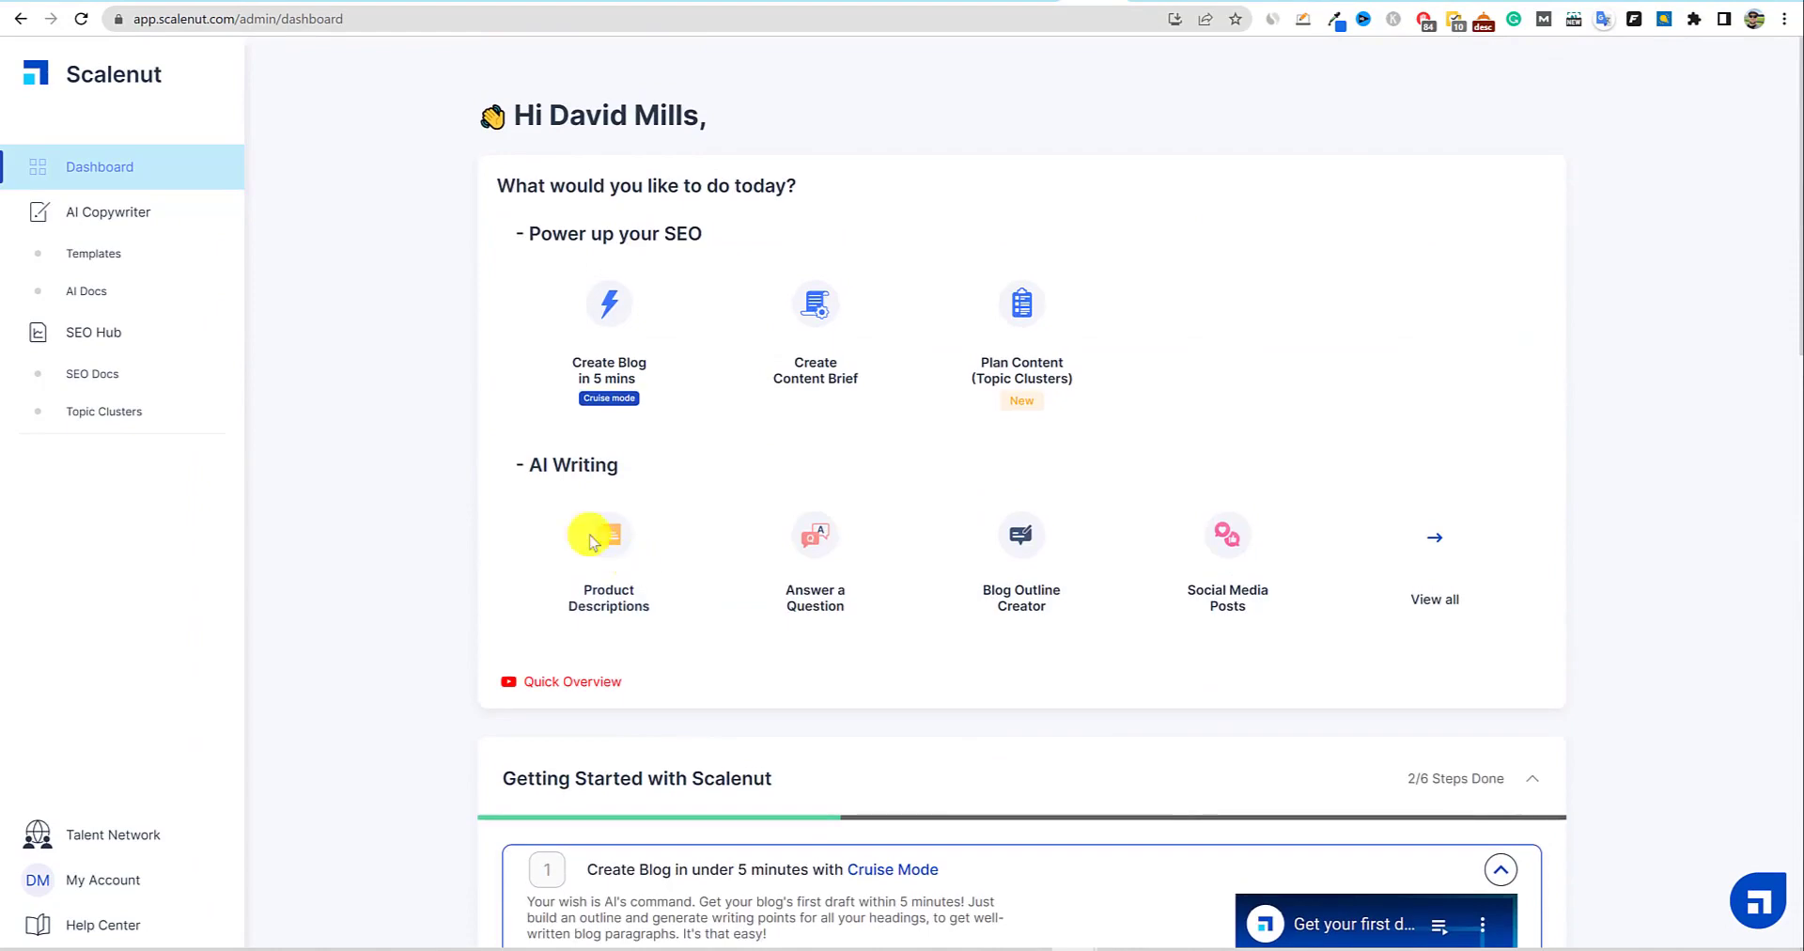
# Open the Sales Email Generator template from the Email Copywriting category of the AI templates.
pyautogui.click(106, 254)
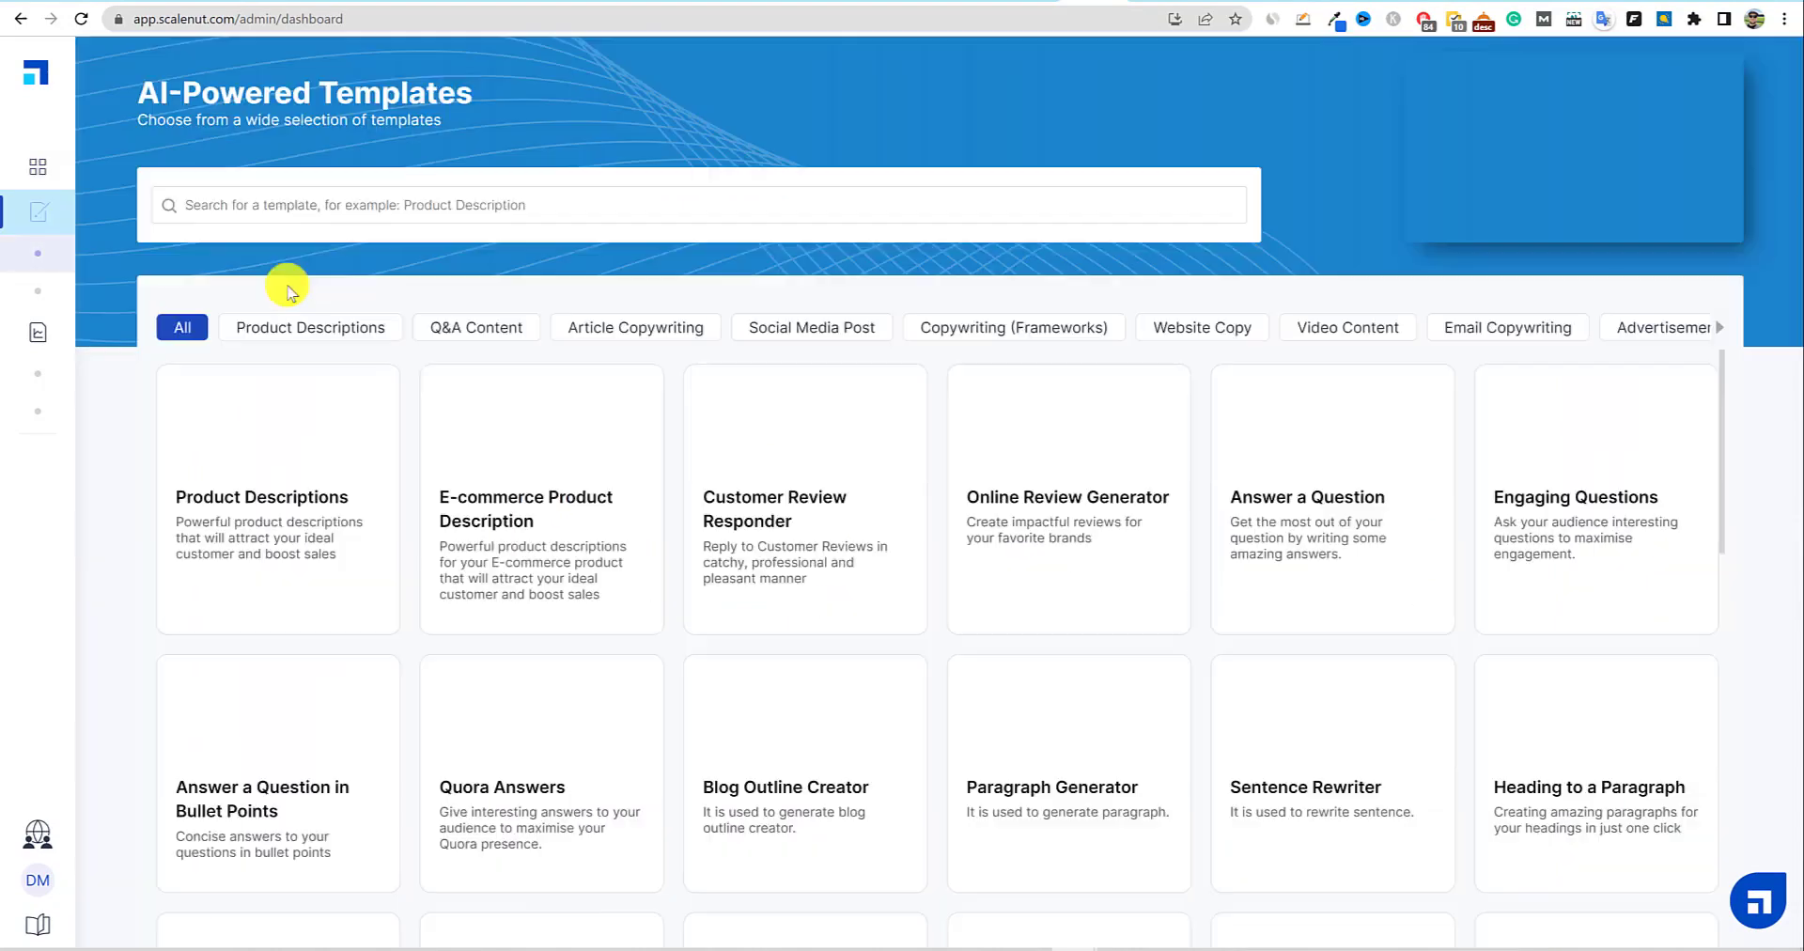
pyautogui.click(448, 338)
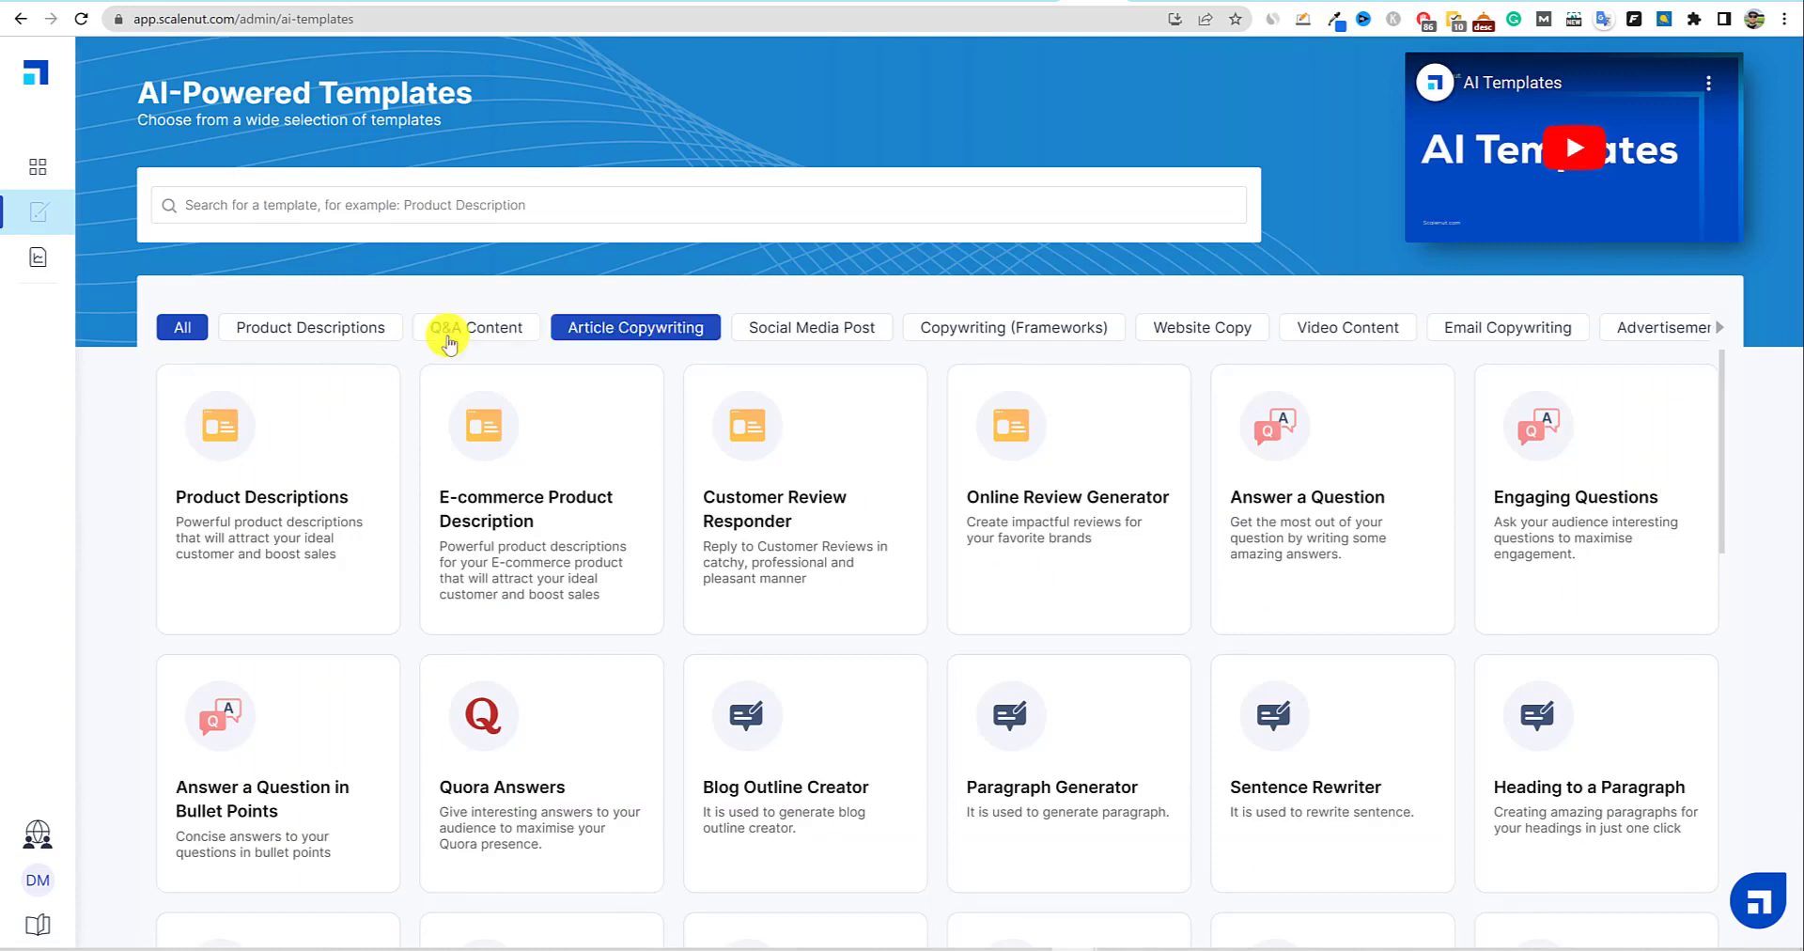
pyautogui.click(1493, 331)
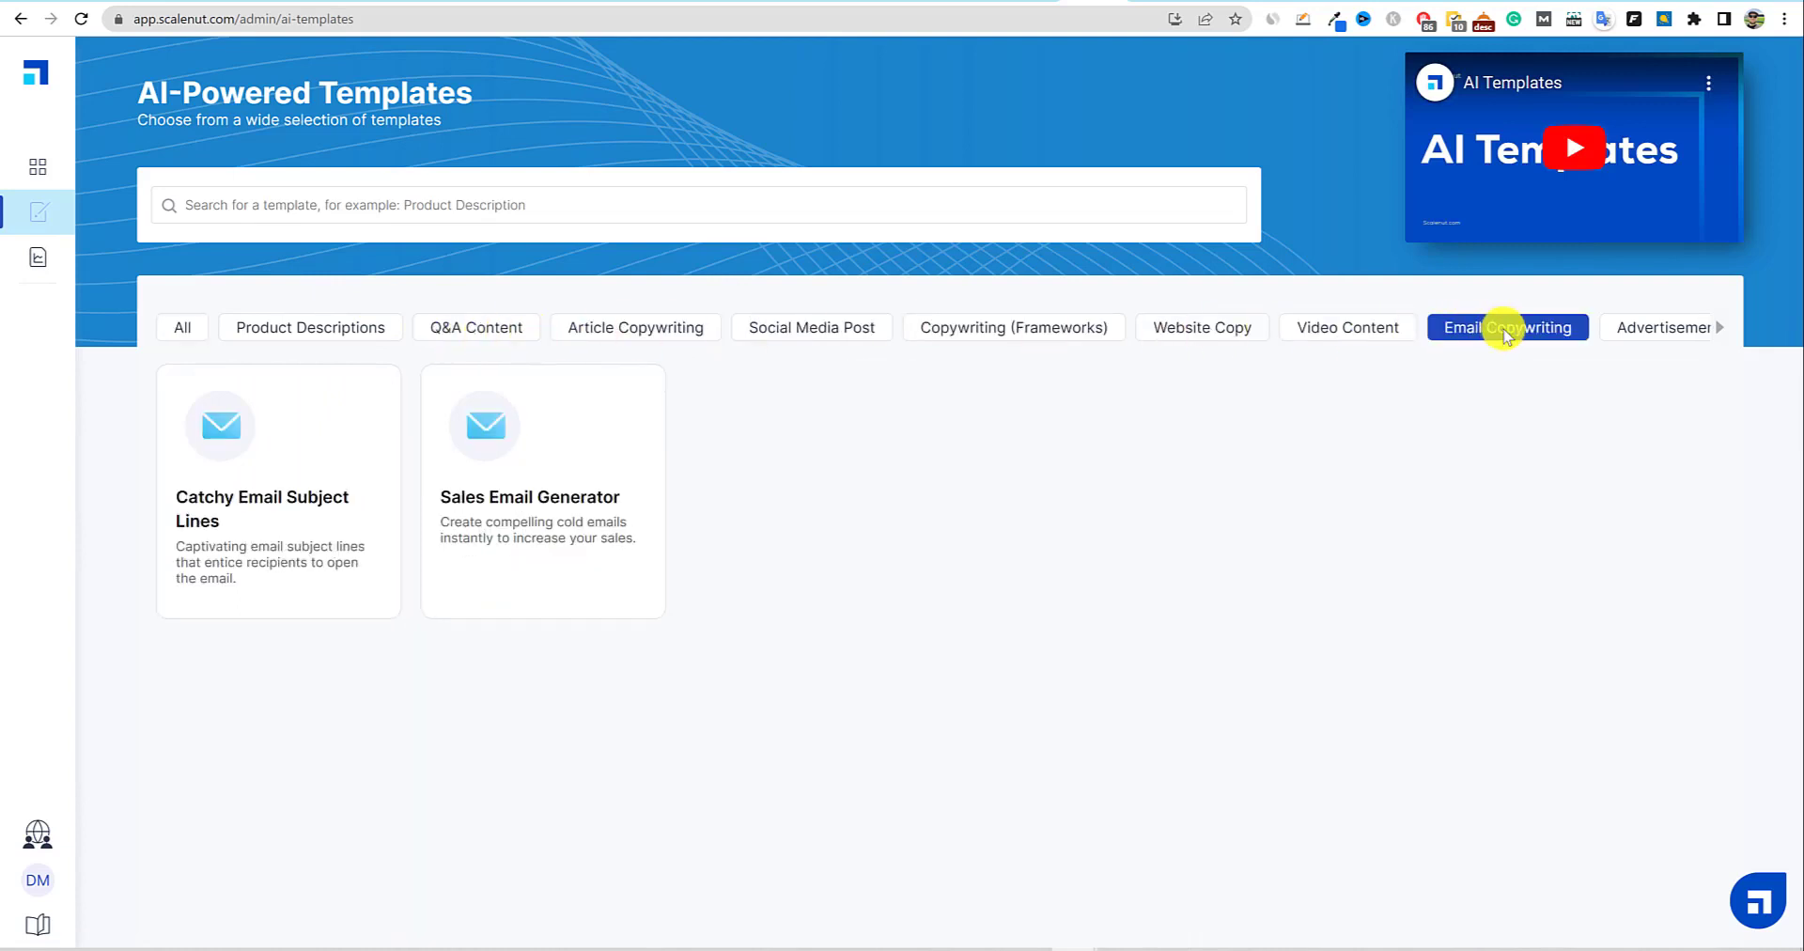
pyautogui.click(547, 506)
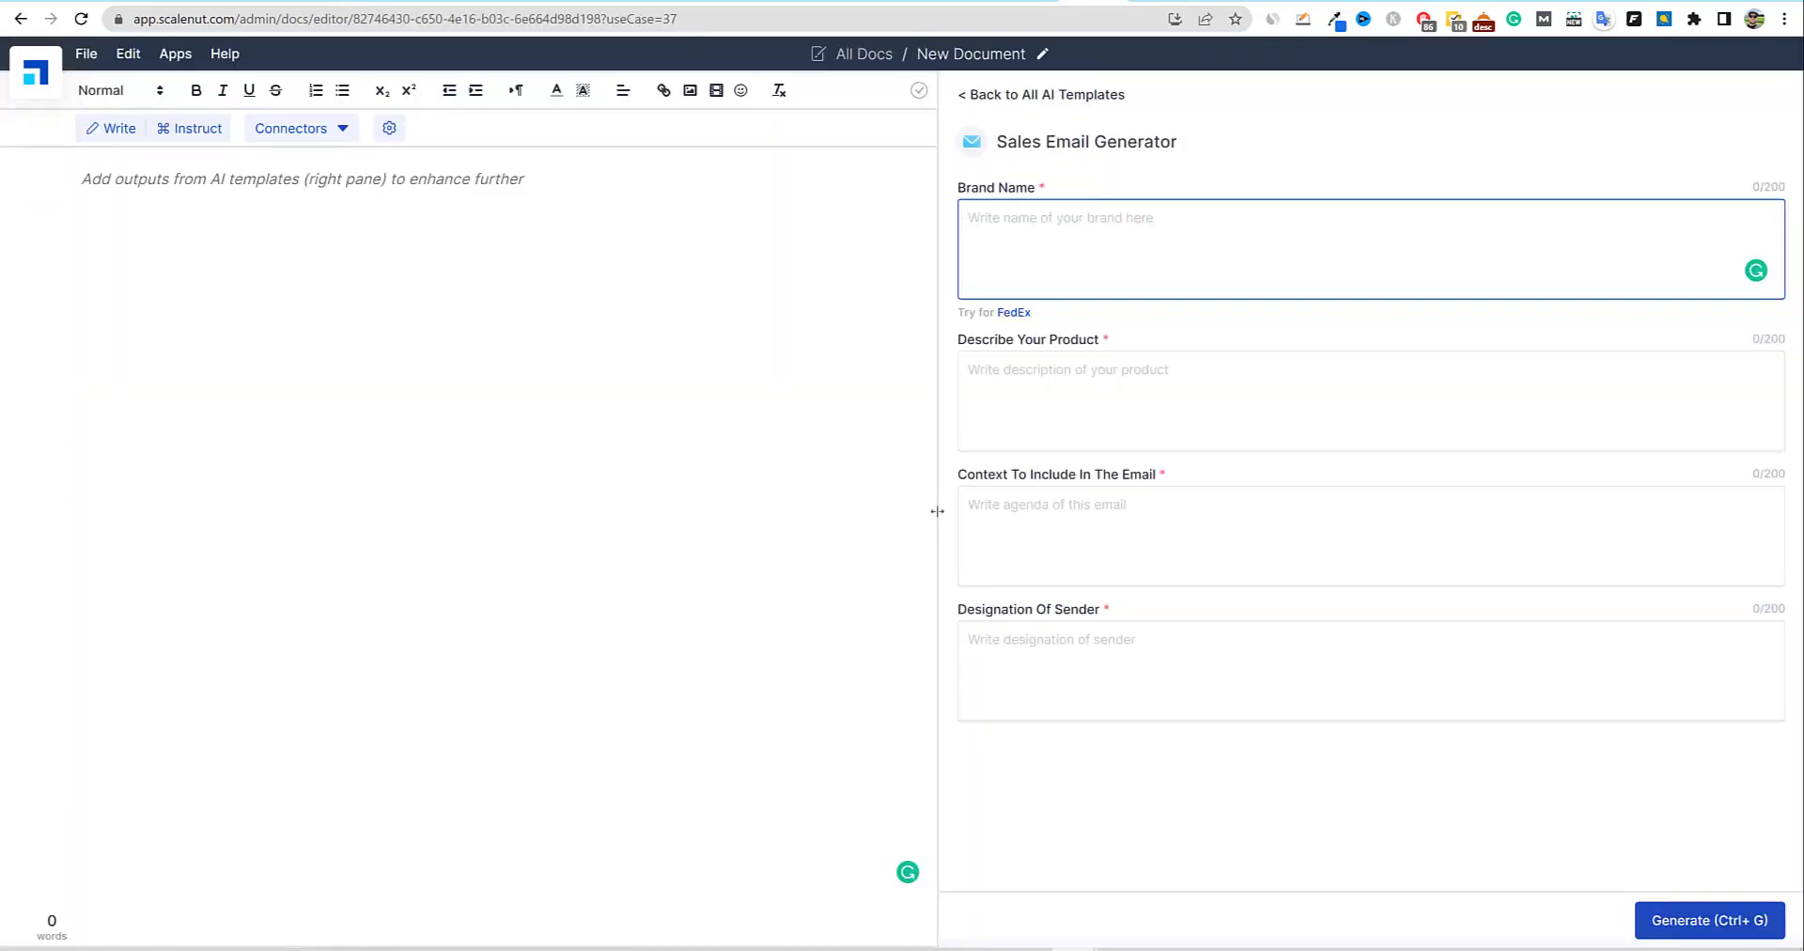
# Enter the brand name "sales content robot" and the product description "an ai software that writes amazing sales copy for your business".
pyautogui.click(1490, 243)
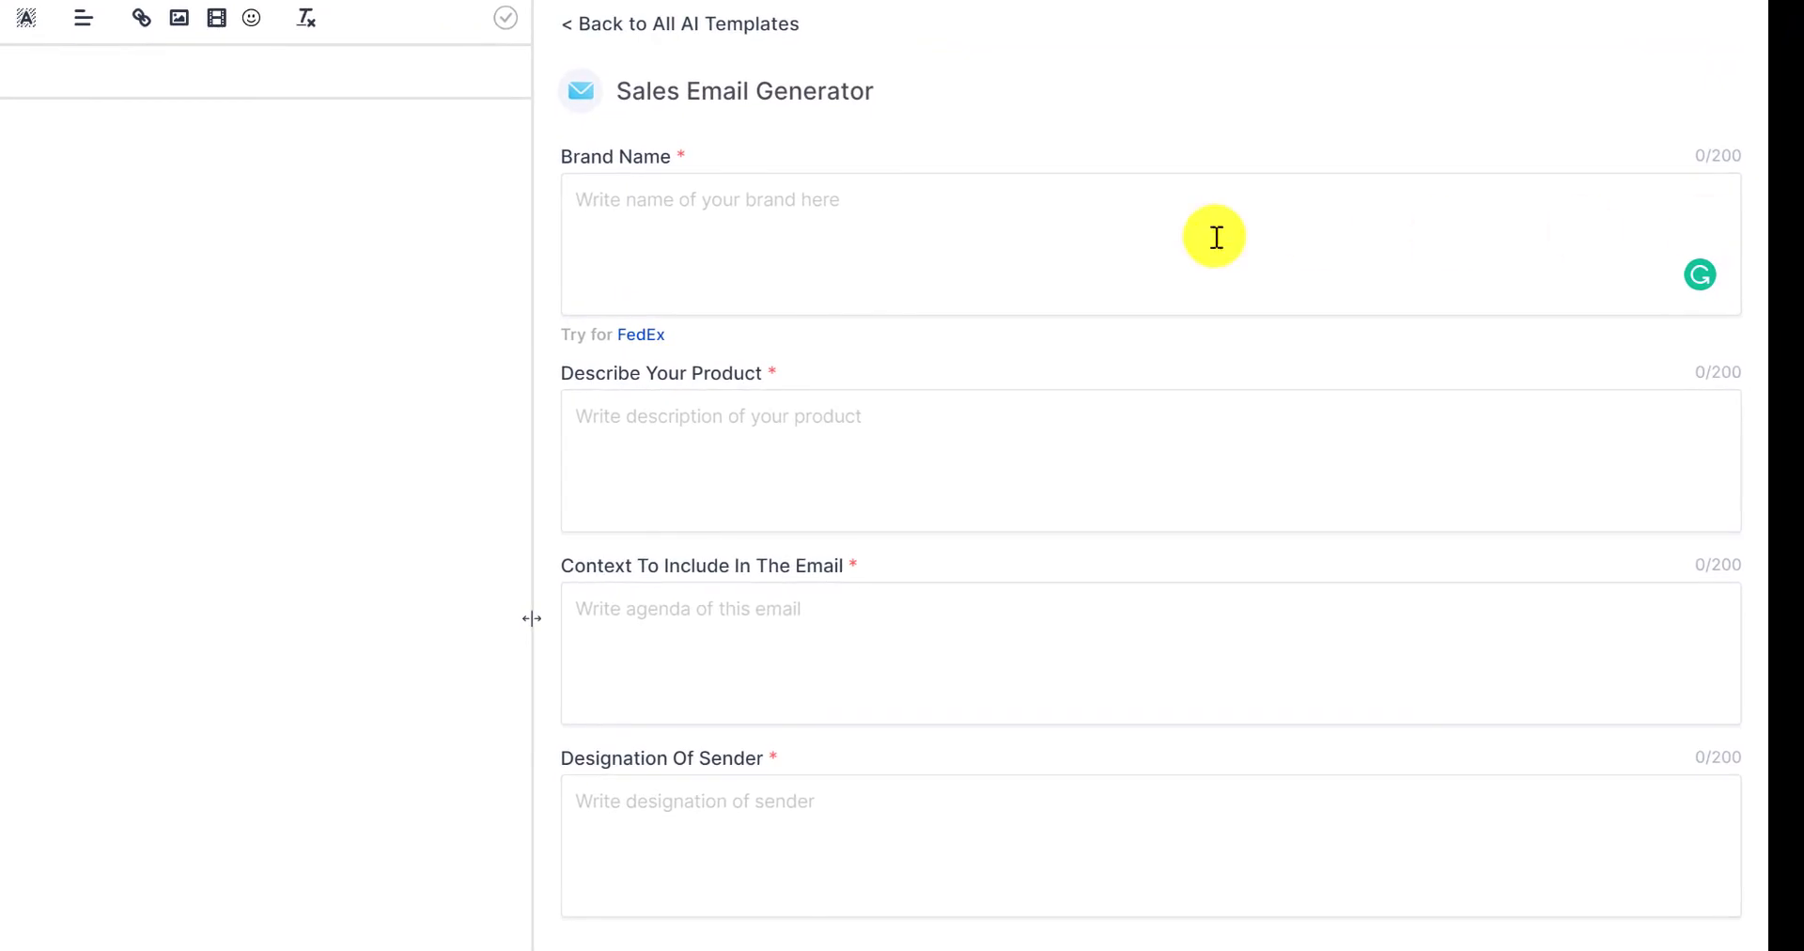
pyautogui.click(977, 241)
pyautogui.write('sales content robot')
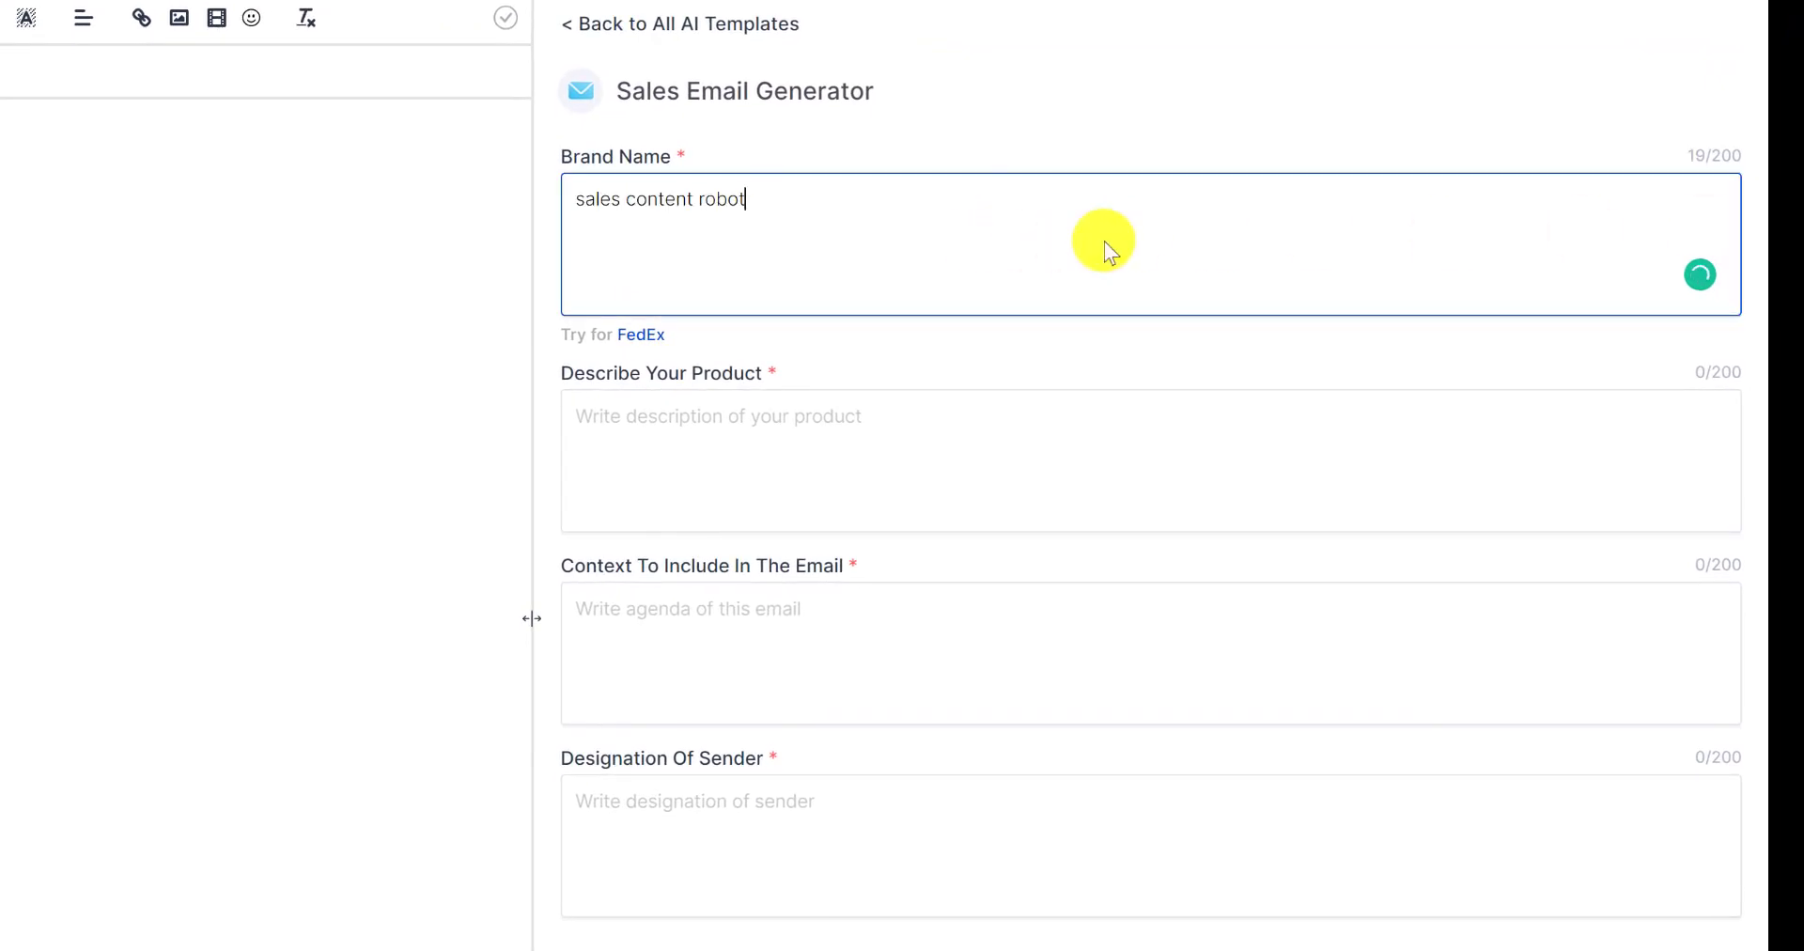
pyautogui.click(532, 618)
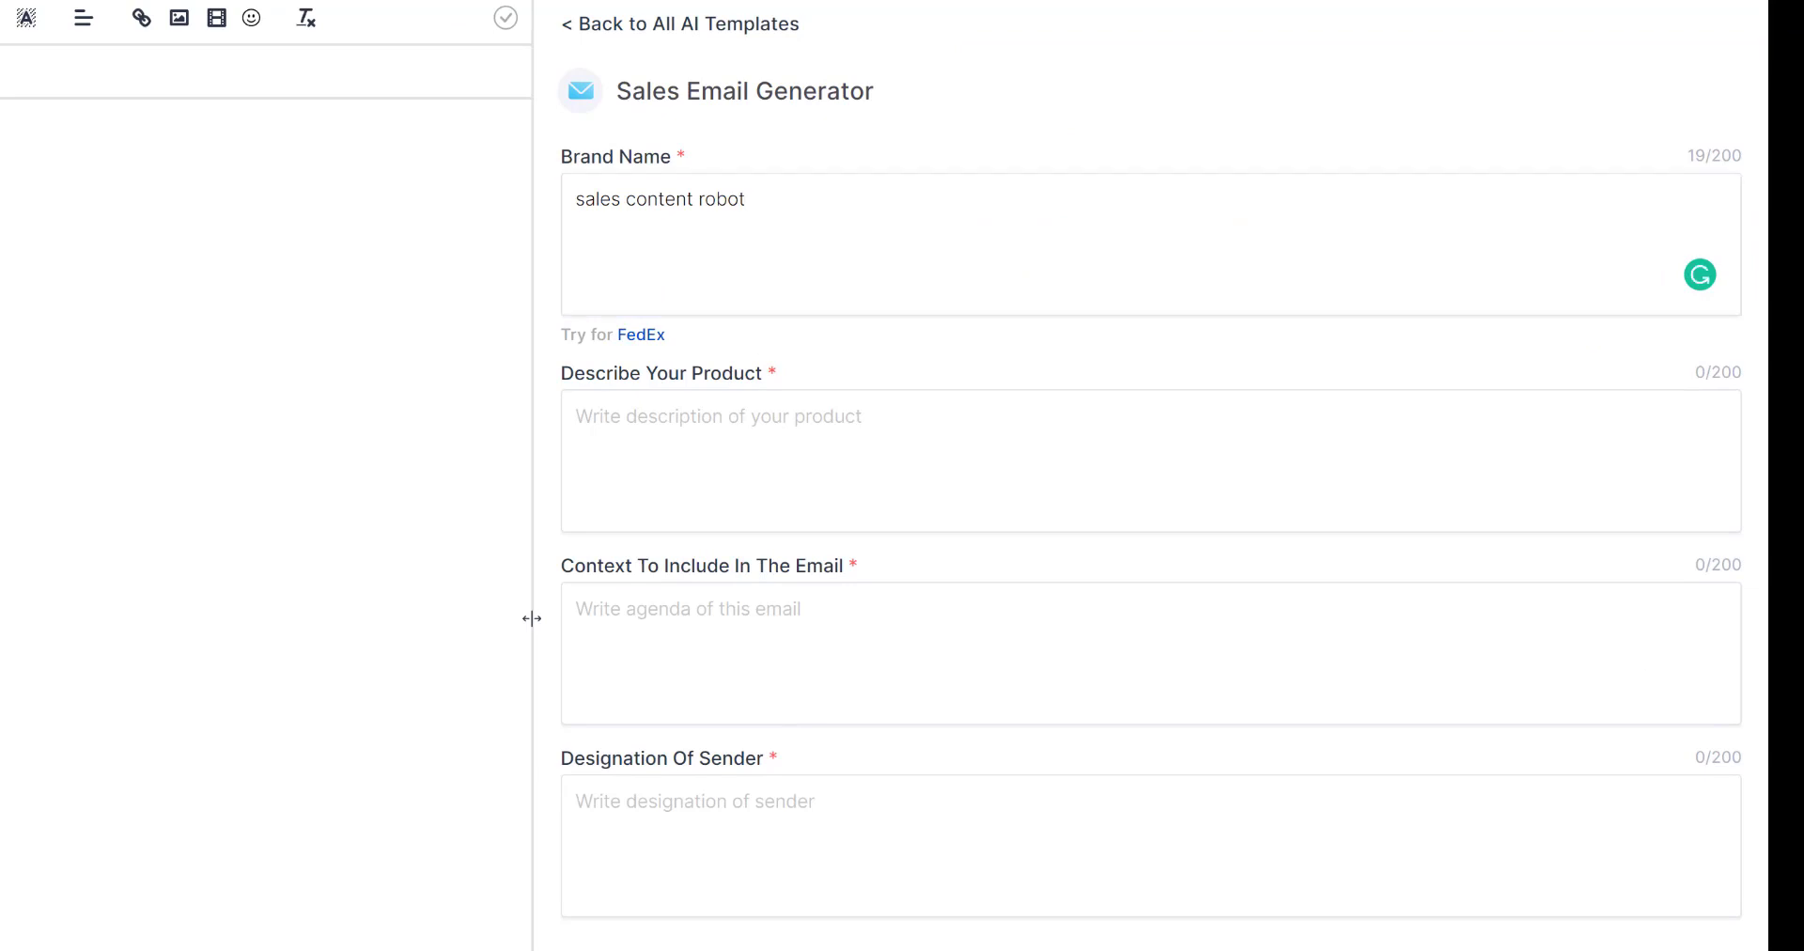
pyautogui.click(814, 435)
pyautogui.write('an ai software that writes amazing sales copy for your business')
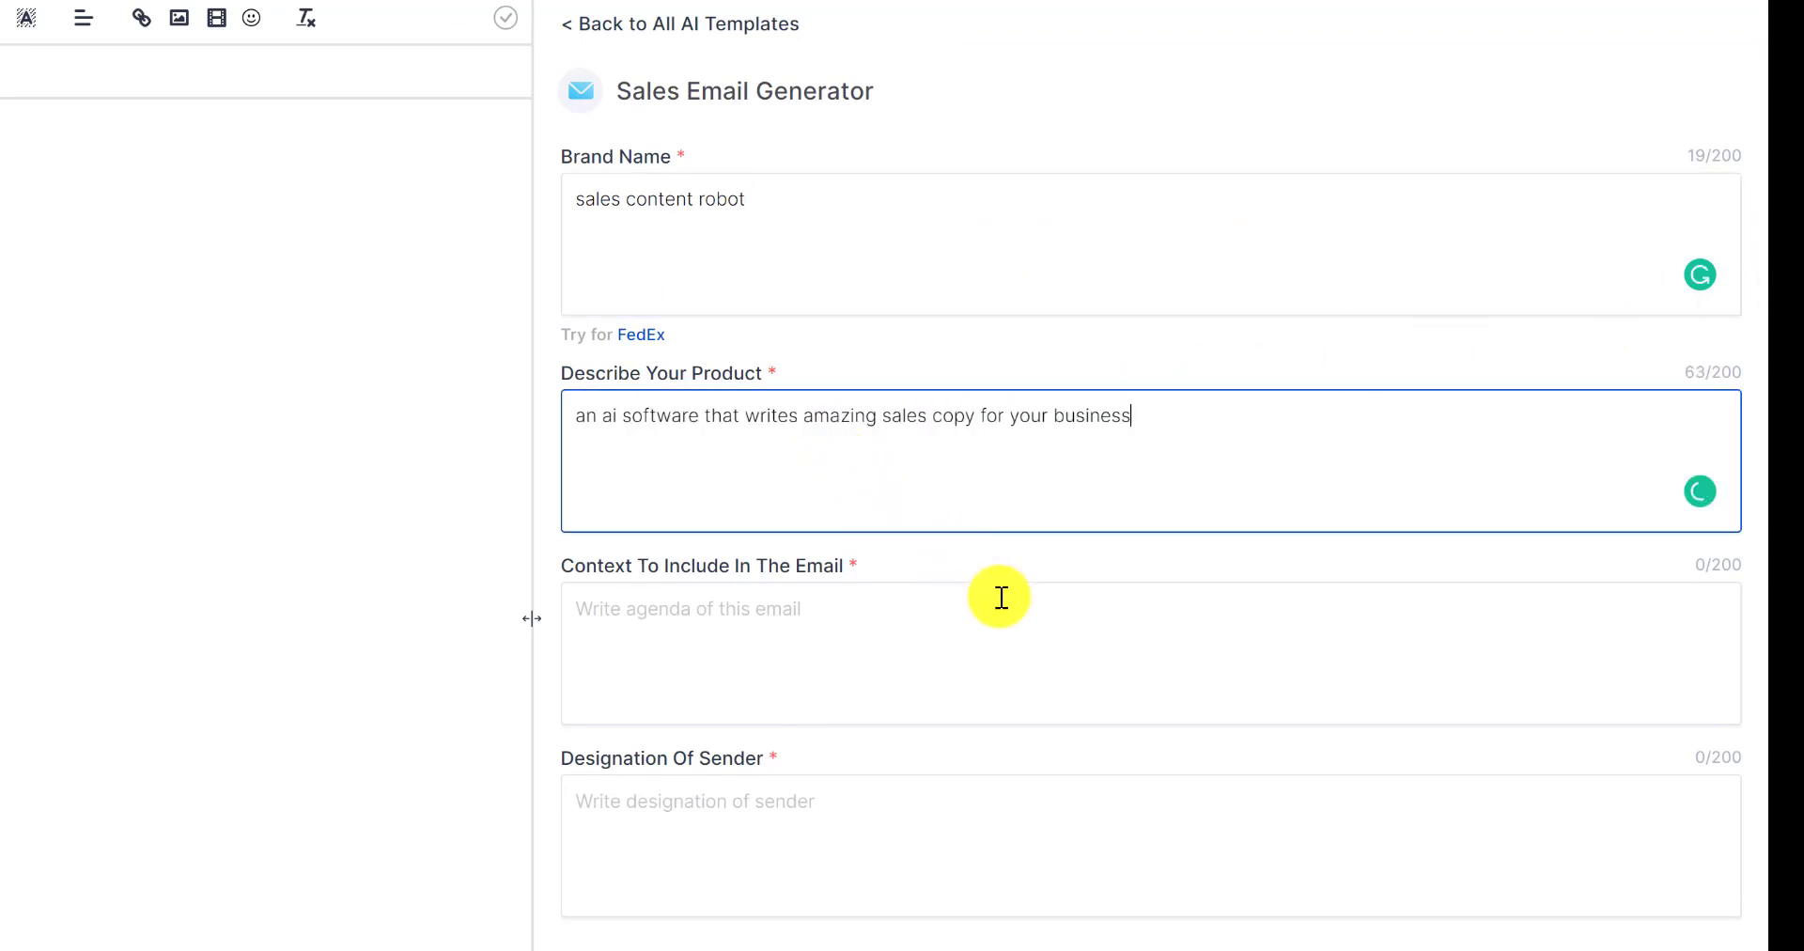
# Fill in the email context, asking about being tired of finding the right copywriter and of their cost, and inviting readers to check out Sales Content Robot.
pyautogui.click(835, 663)
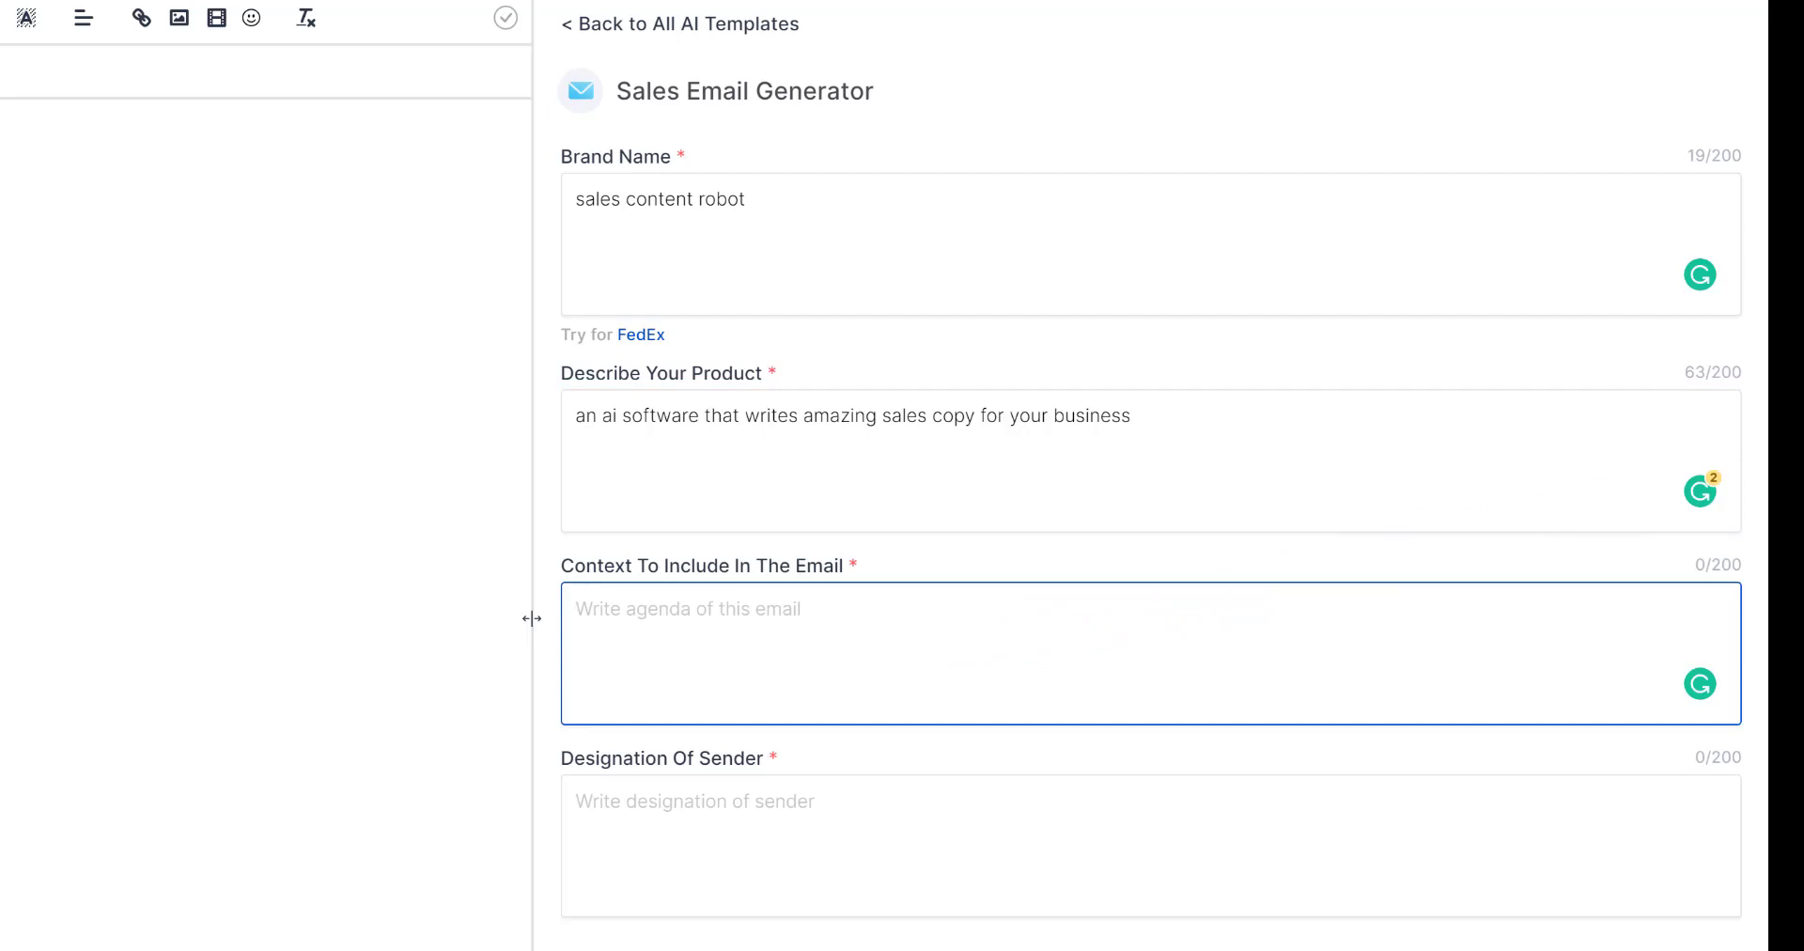
pyautogui.click(786, 645)
pyautogui.write('Are you tired of trying to find the right copywriter for your business? Are you also tired of how expensive these copywriters are? Check out Sales Content Robot and how it can help your business out.')
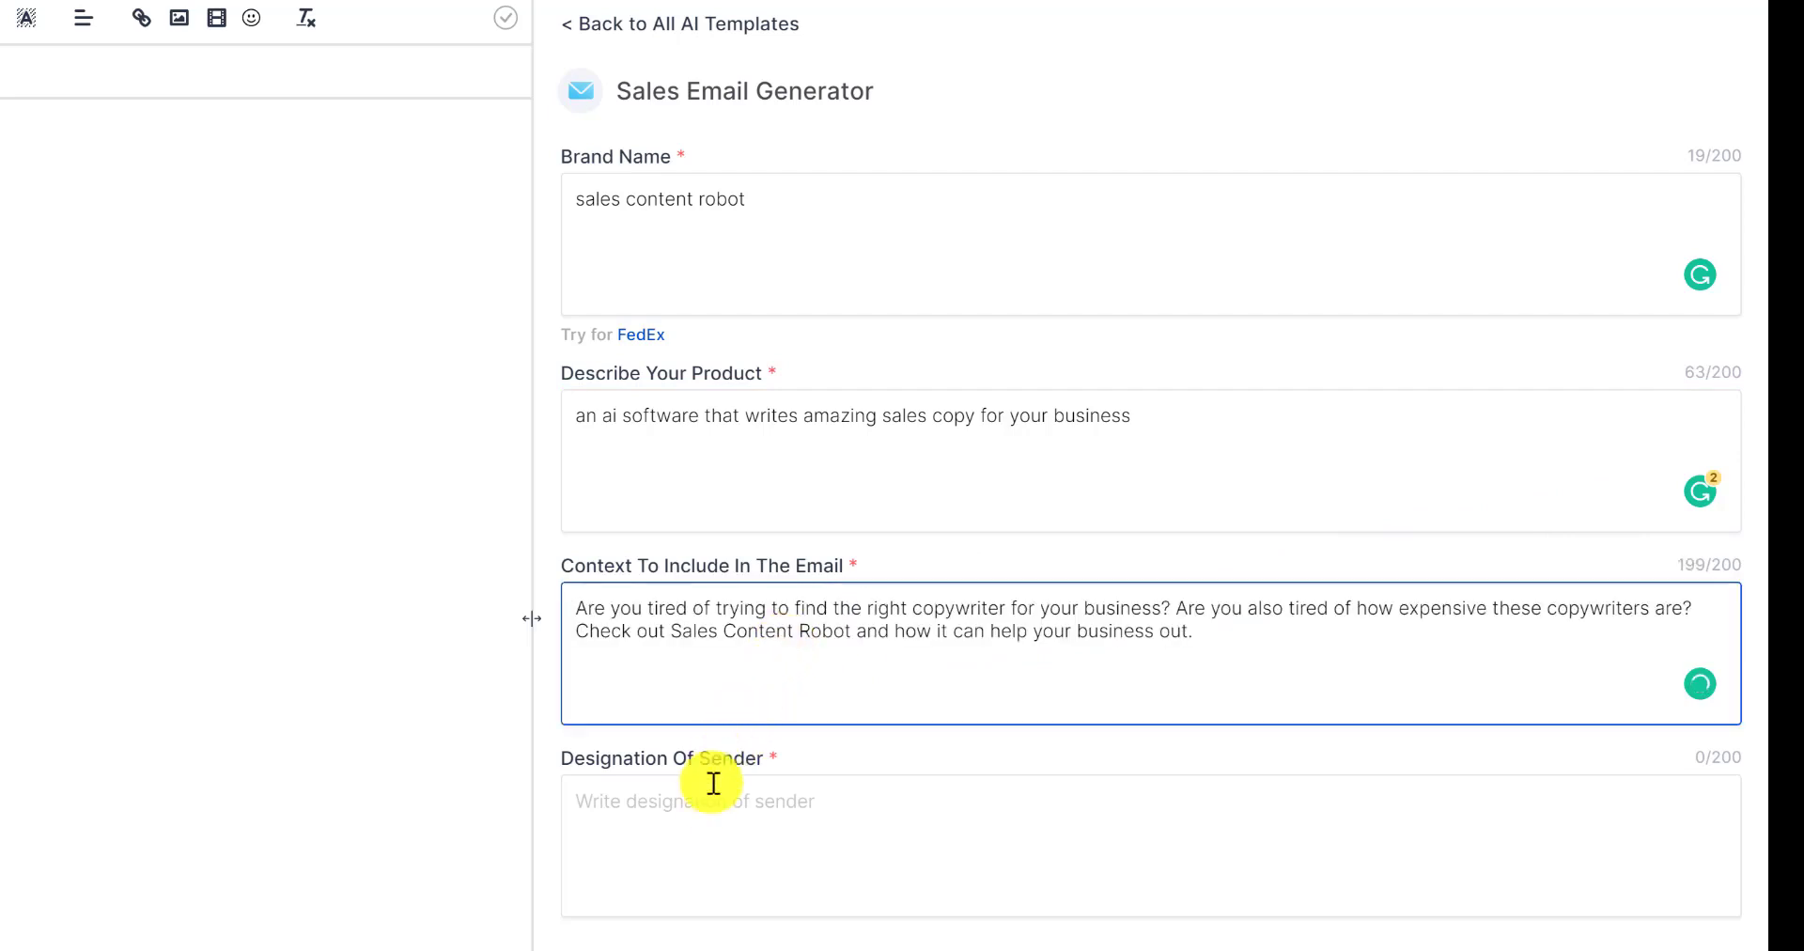
# Set the sender's designation to "United States" and generate the sales emails.
pyautogui.click(692, 825)
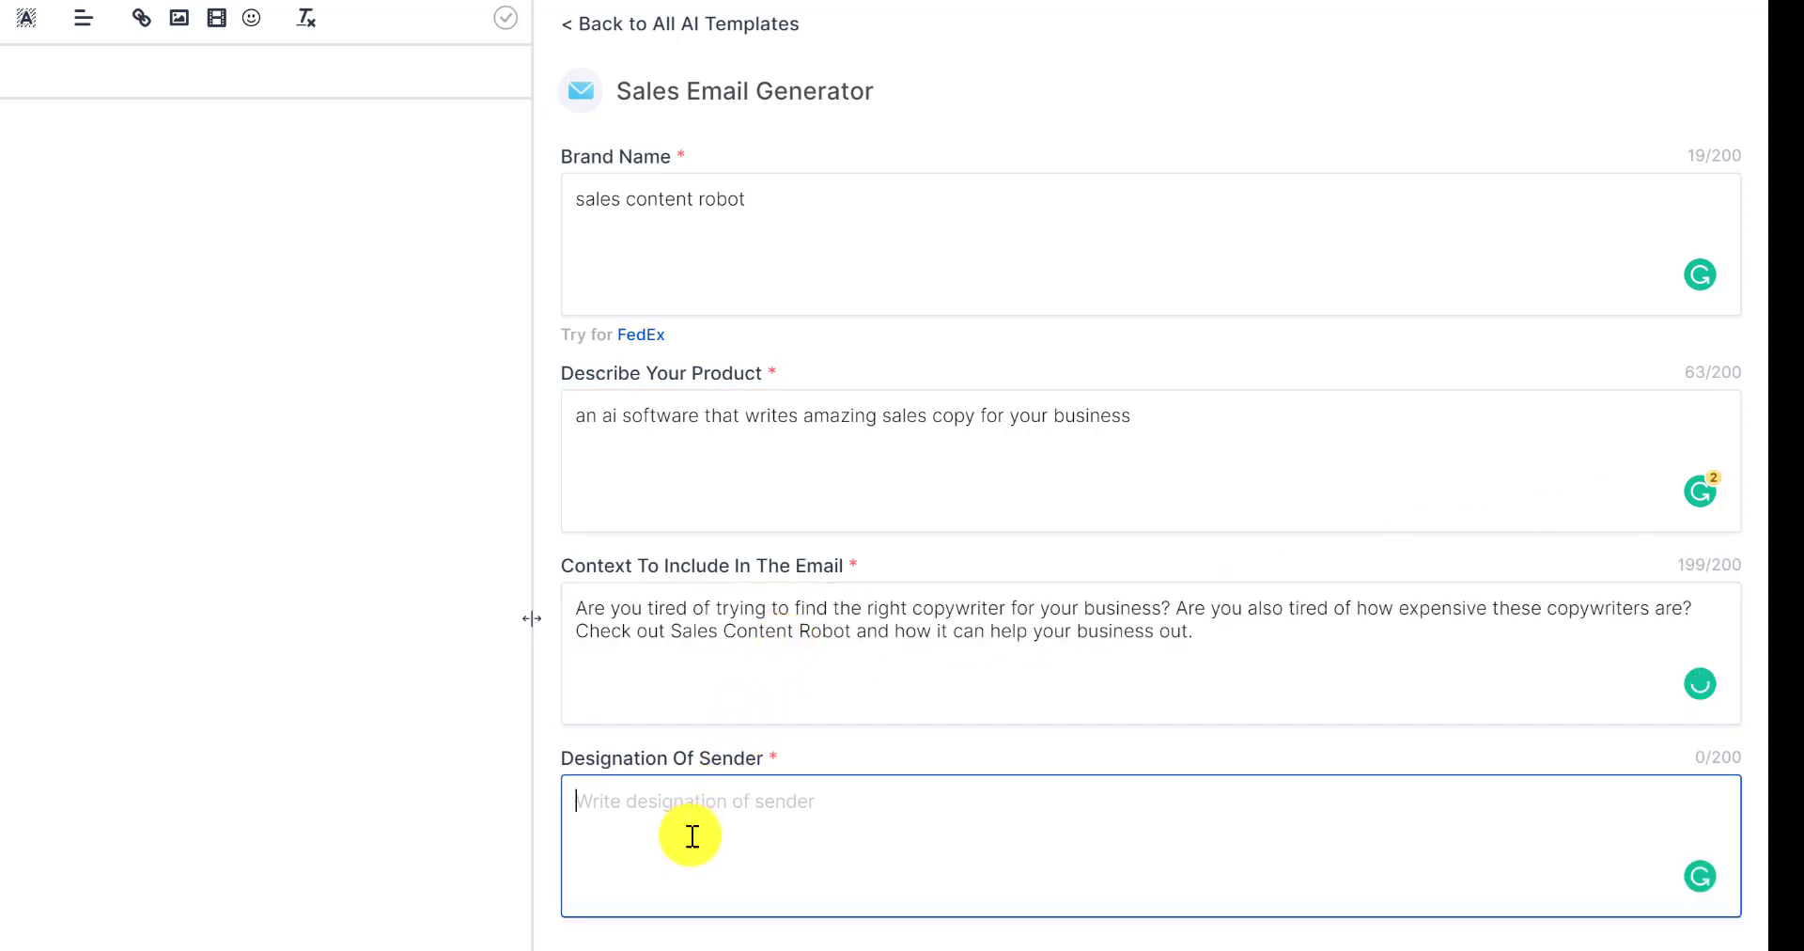
pyautogui.write('United States')
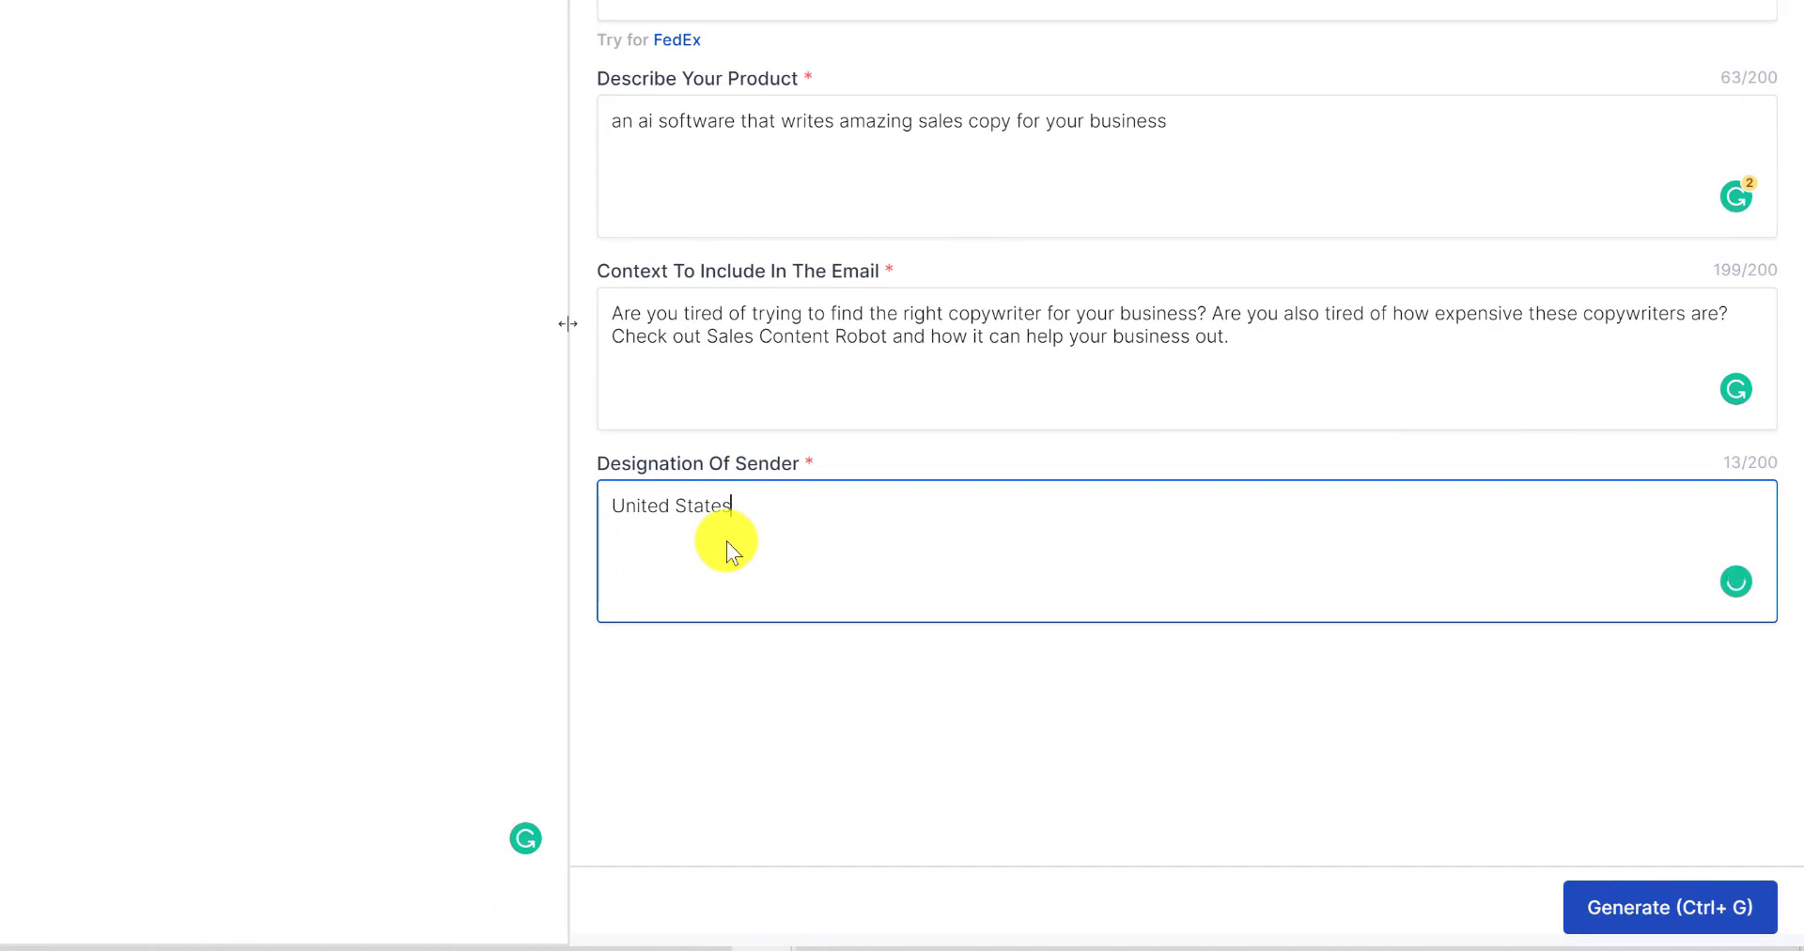
pyautogui.click(1659, 900)
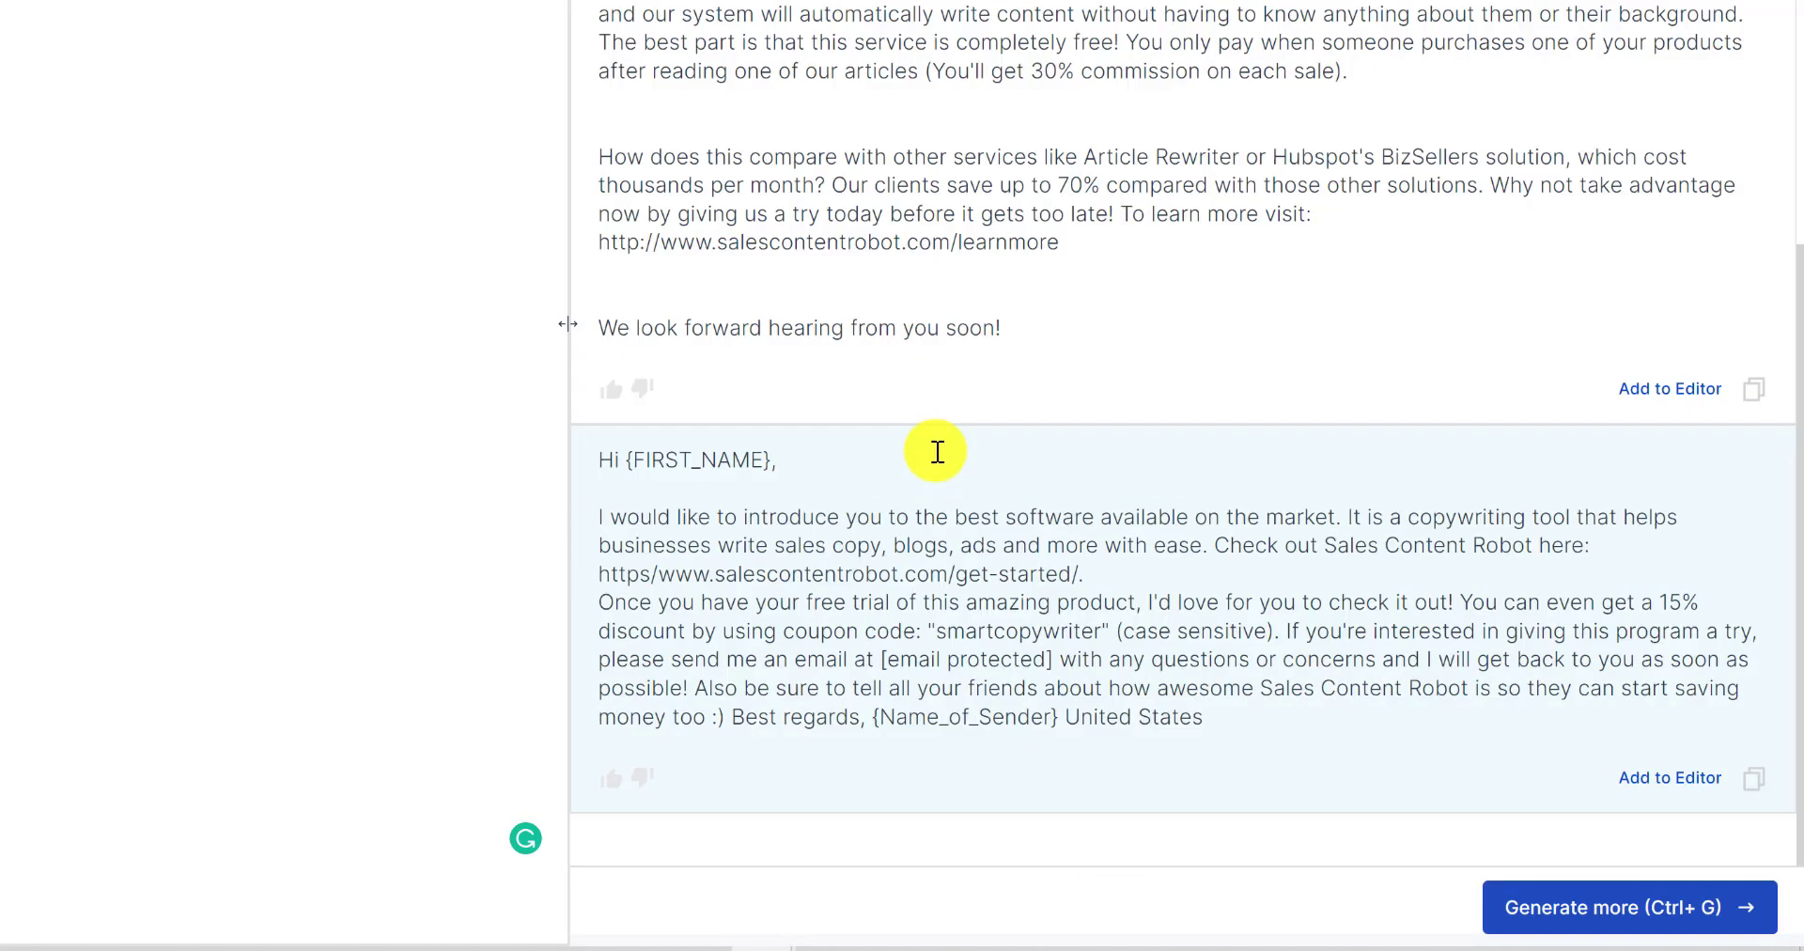
pyautogui.scroll(2, 938, 452)
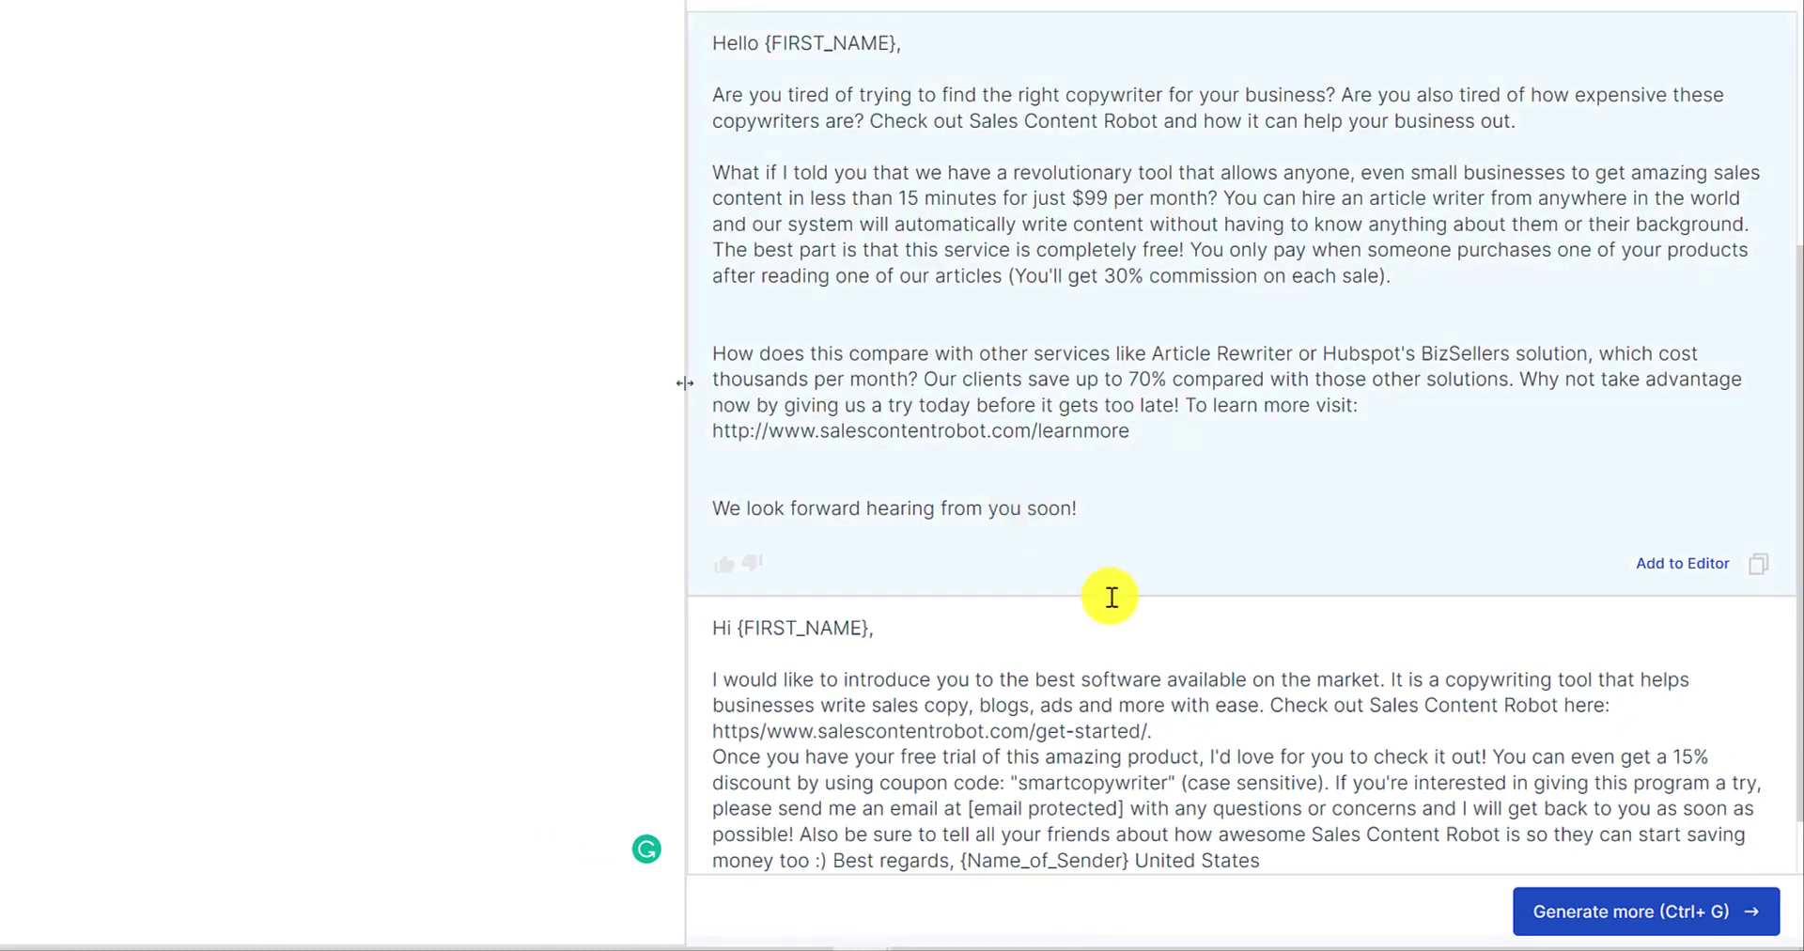
# Review the generated sales emails and add the first one, starting "Hello {FIRST_NAME}", to the editor.
pyautogui.scroll(-1, 1116, 603)
pyautogui.scroll(7, 1116, 608)
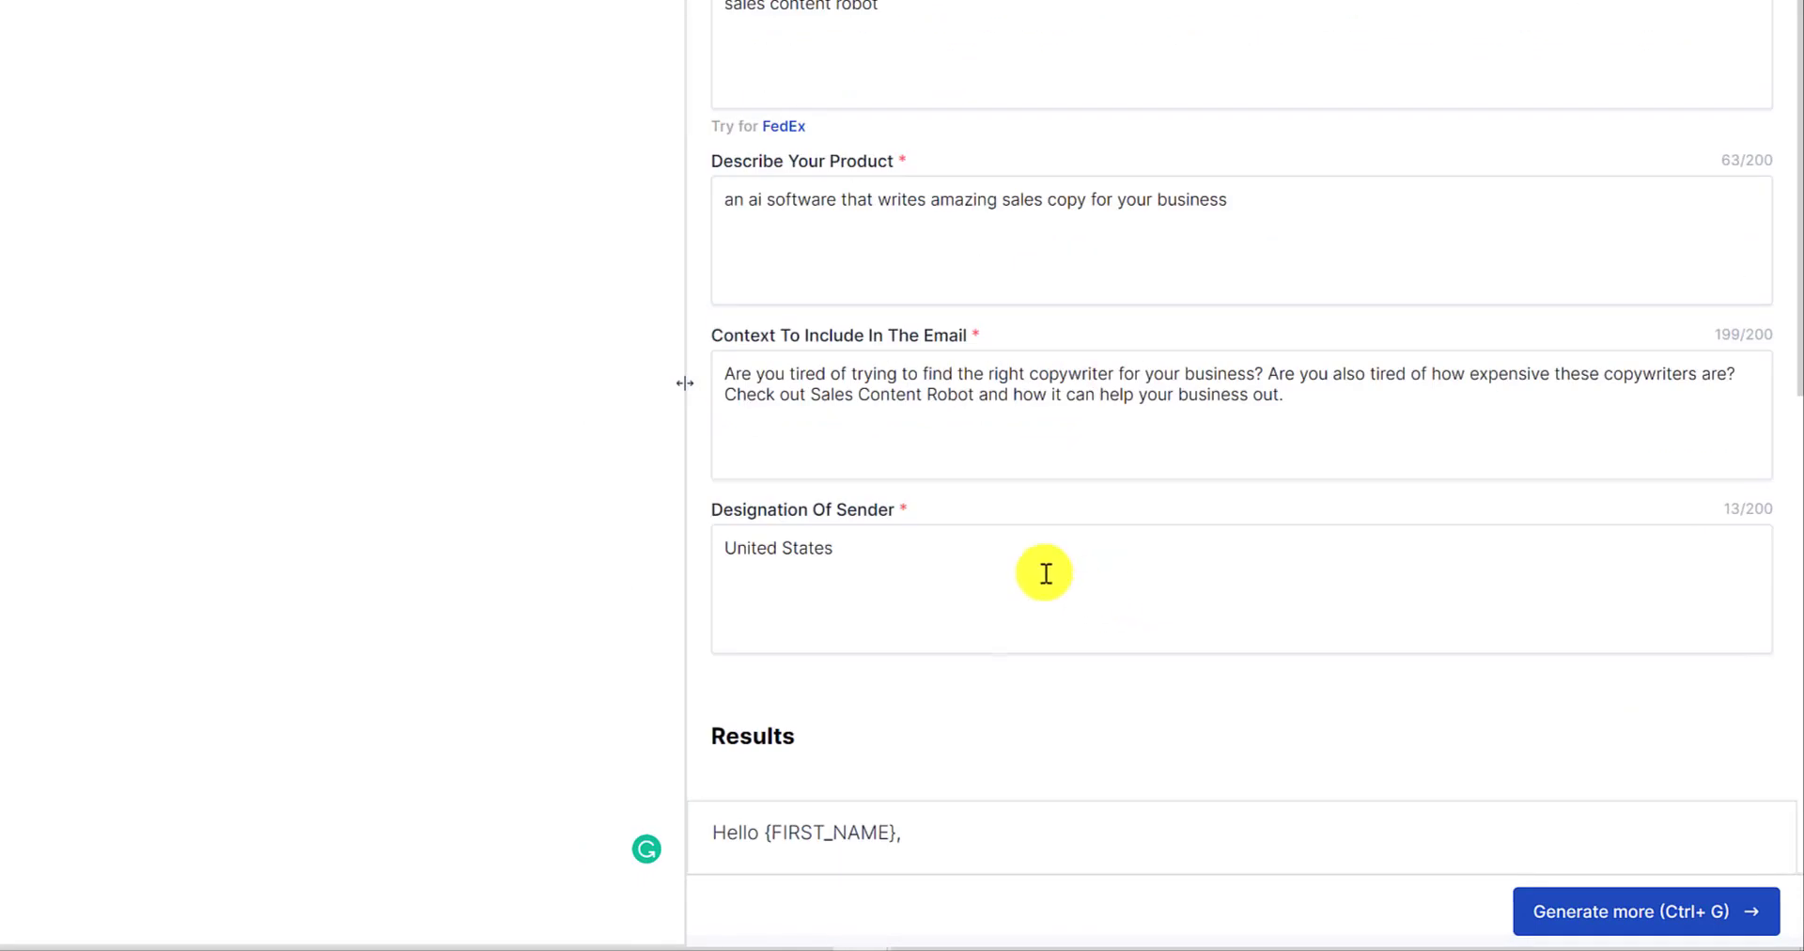
pyautogui.scroll(-7, 1190, 577)
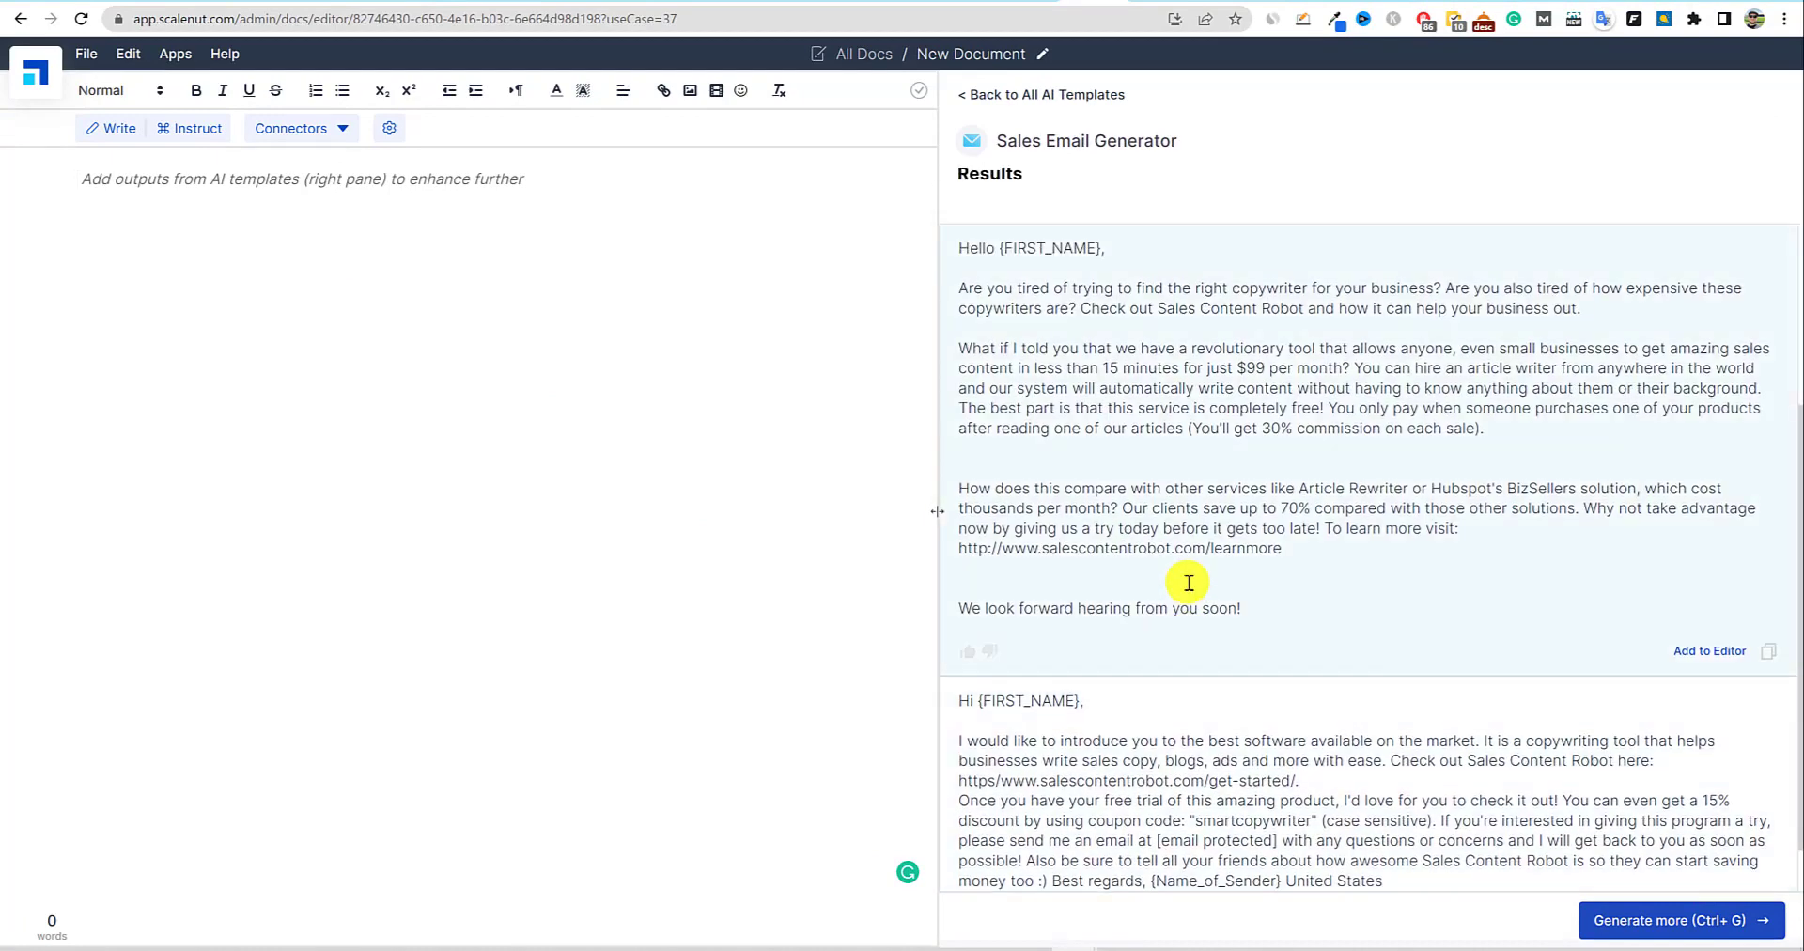
pyautogui.scroll(5, 1189, 583)
pyautogui.scroll(-4, 1188, 582)
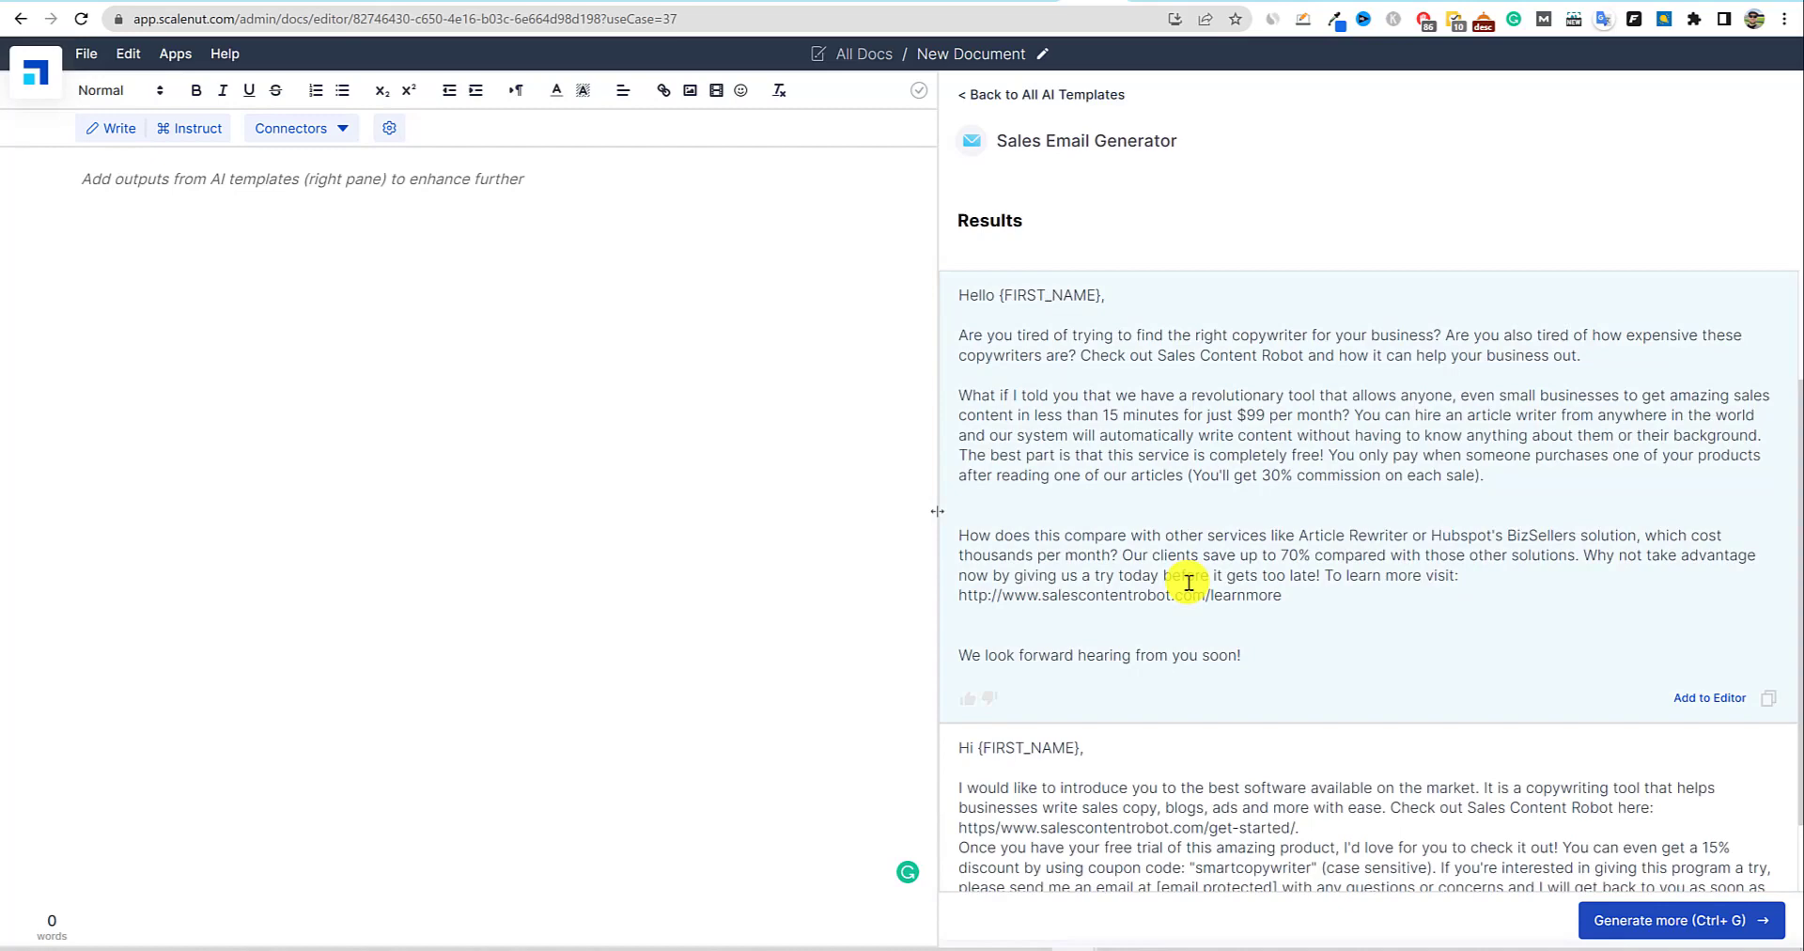
pyautogui.click(1719, 699)
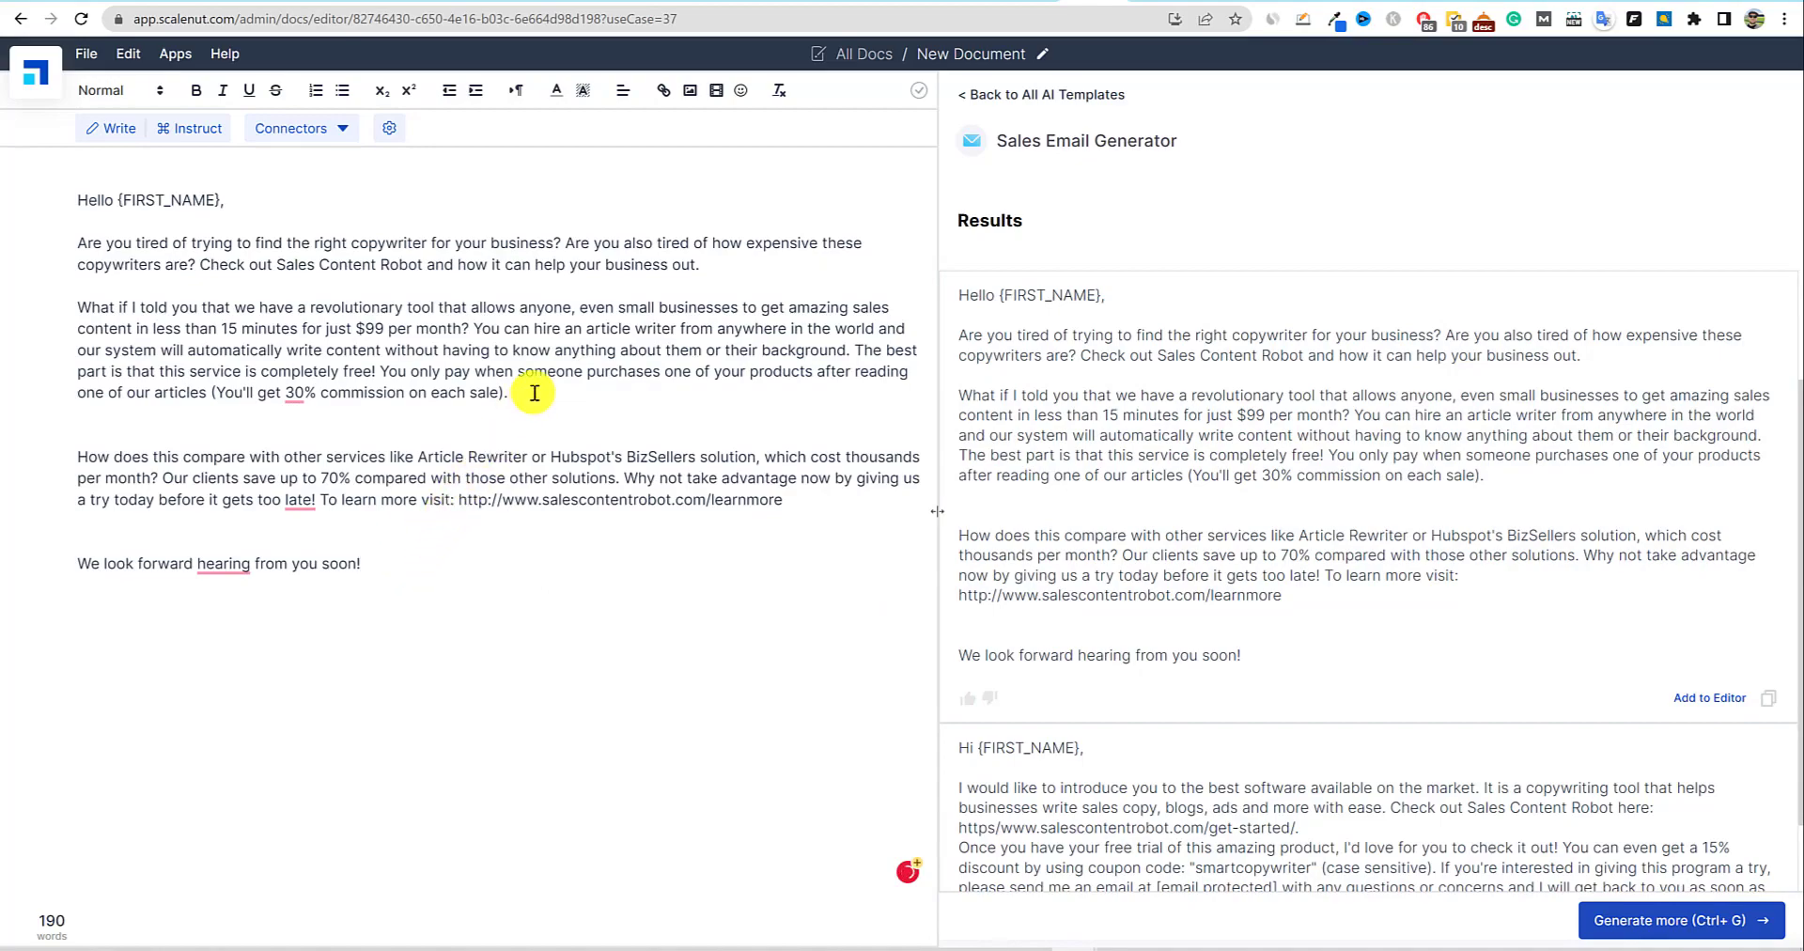
# Add an AI-written paragraph starting with the Addition connector "In addition" after the sentence about 30% commission on each sale.
pyautogui.click(535, 393)
pyautogui.press('Return')
pyautogui.press('Return')
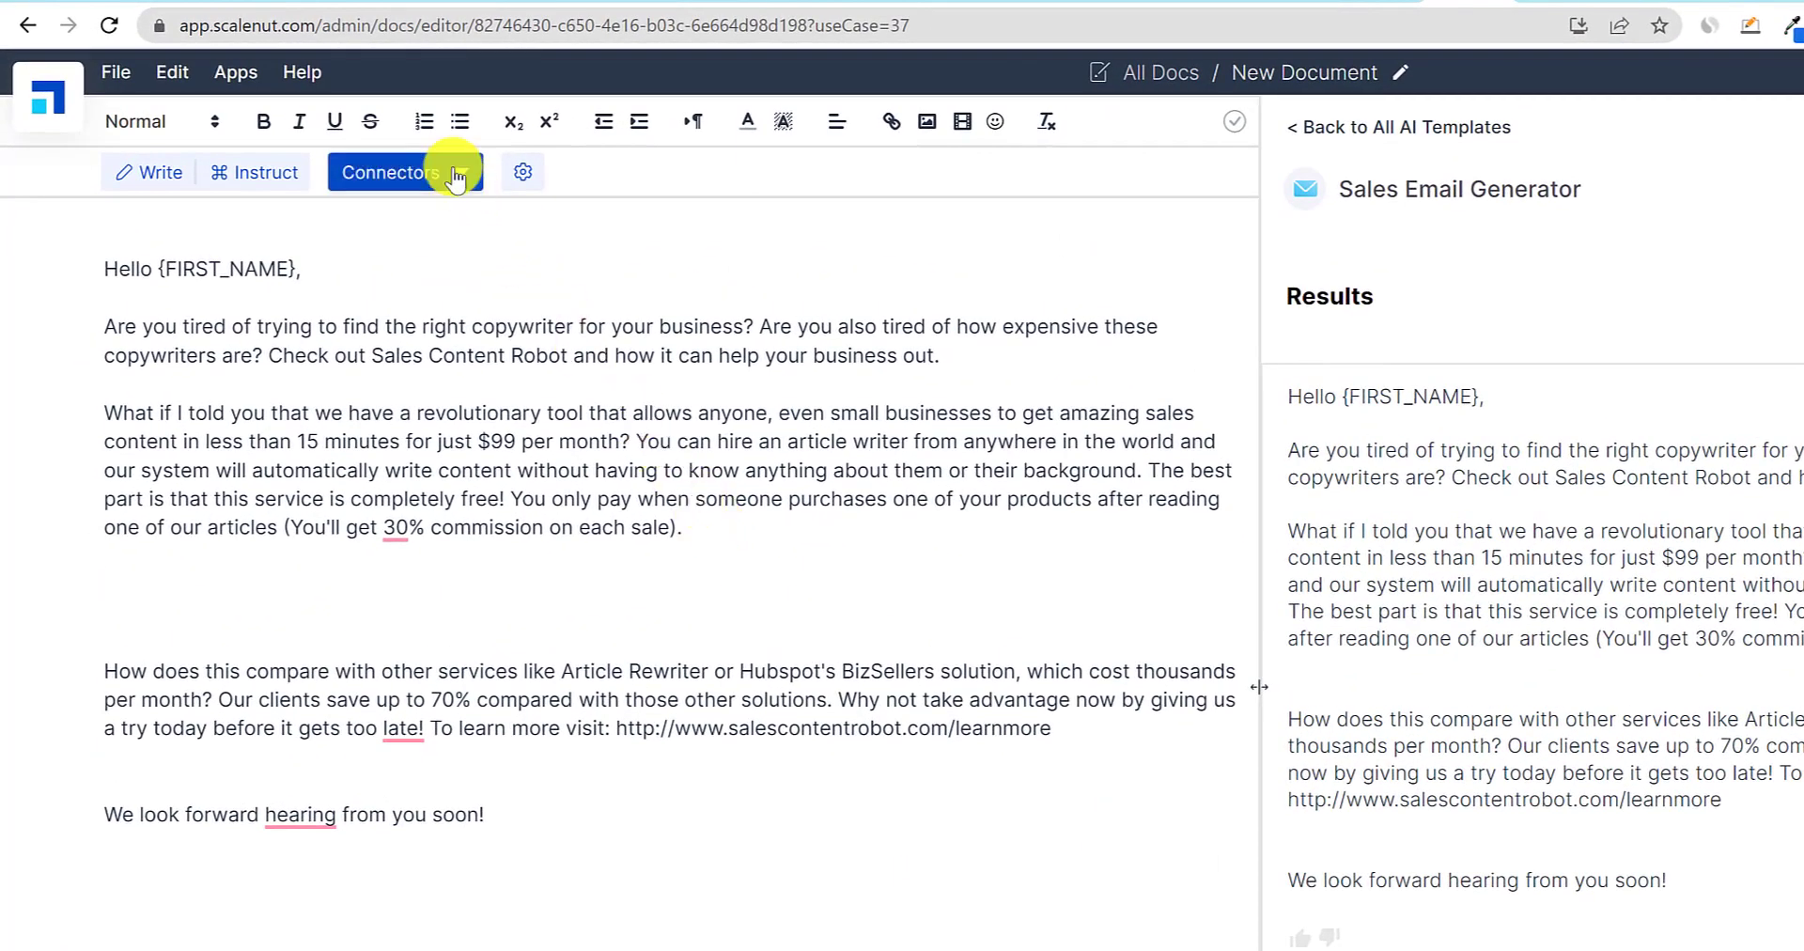
pyautogui.click(456, 179)
pyautogui.moveTo(421, 214)
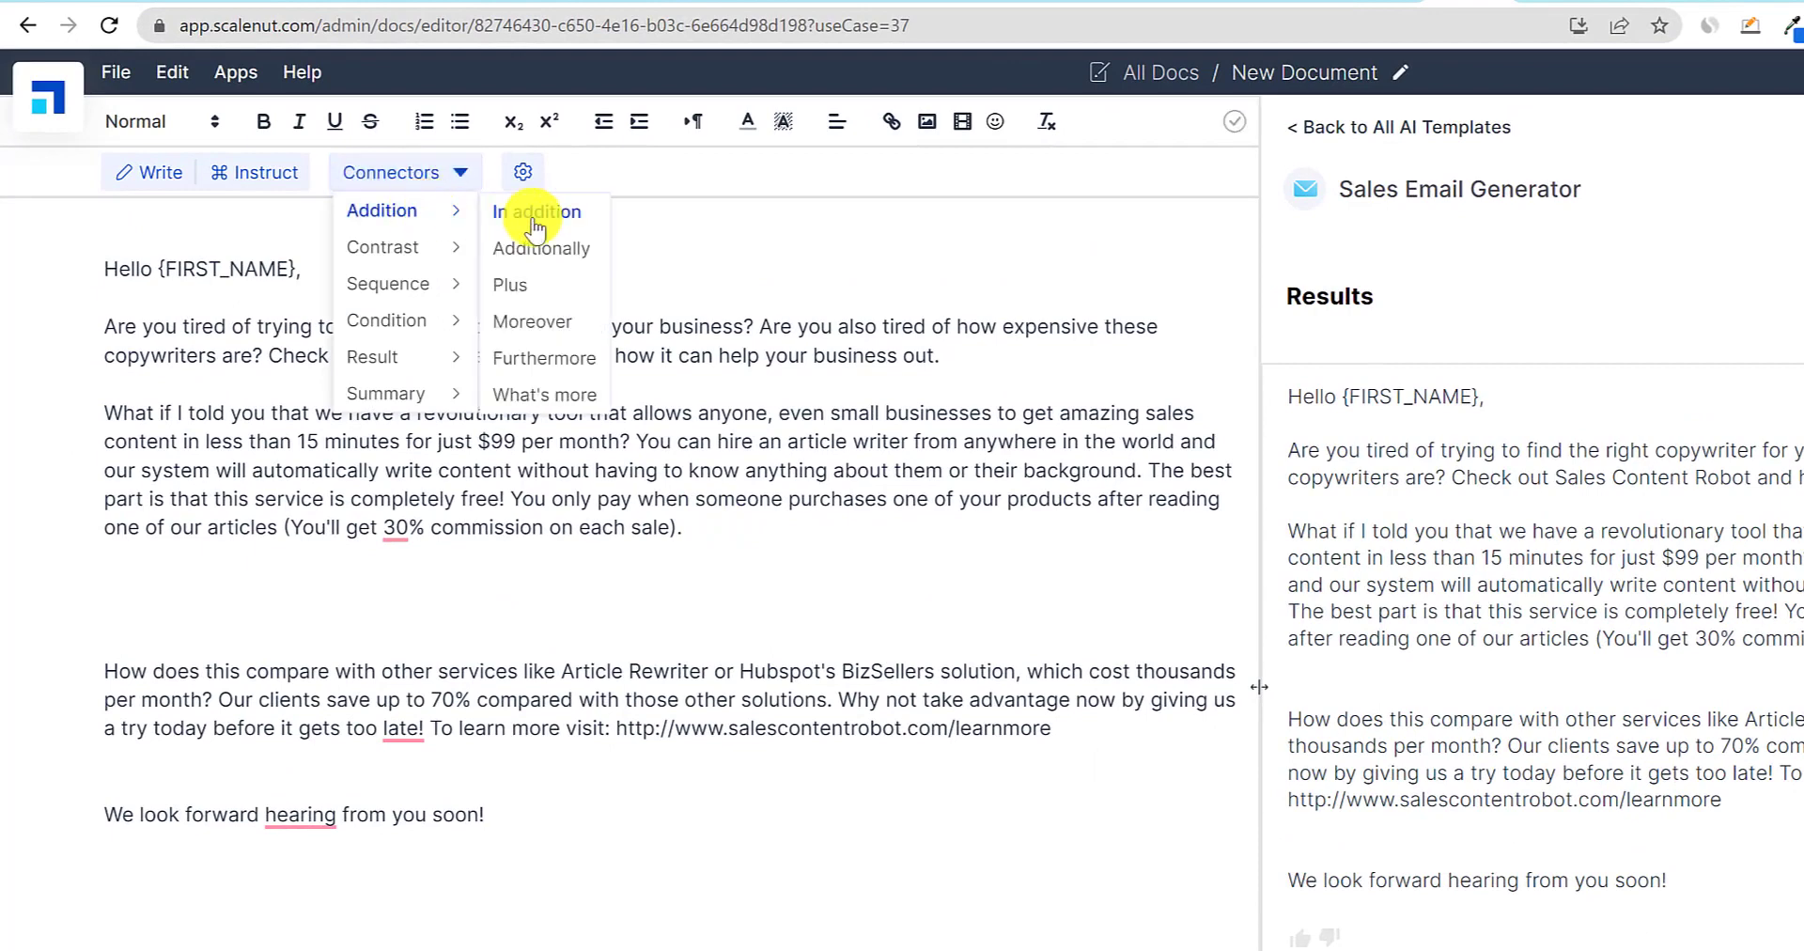
pyautogui.moveTo(404, 265)
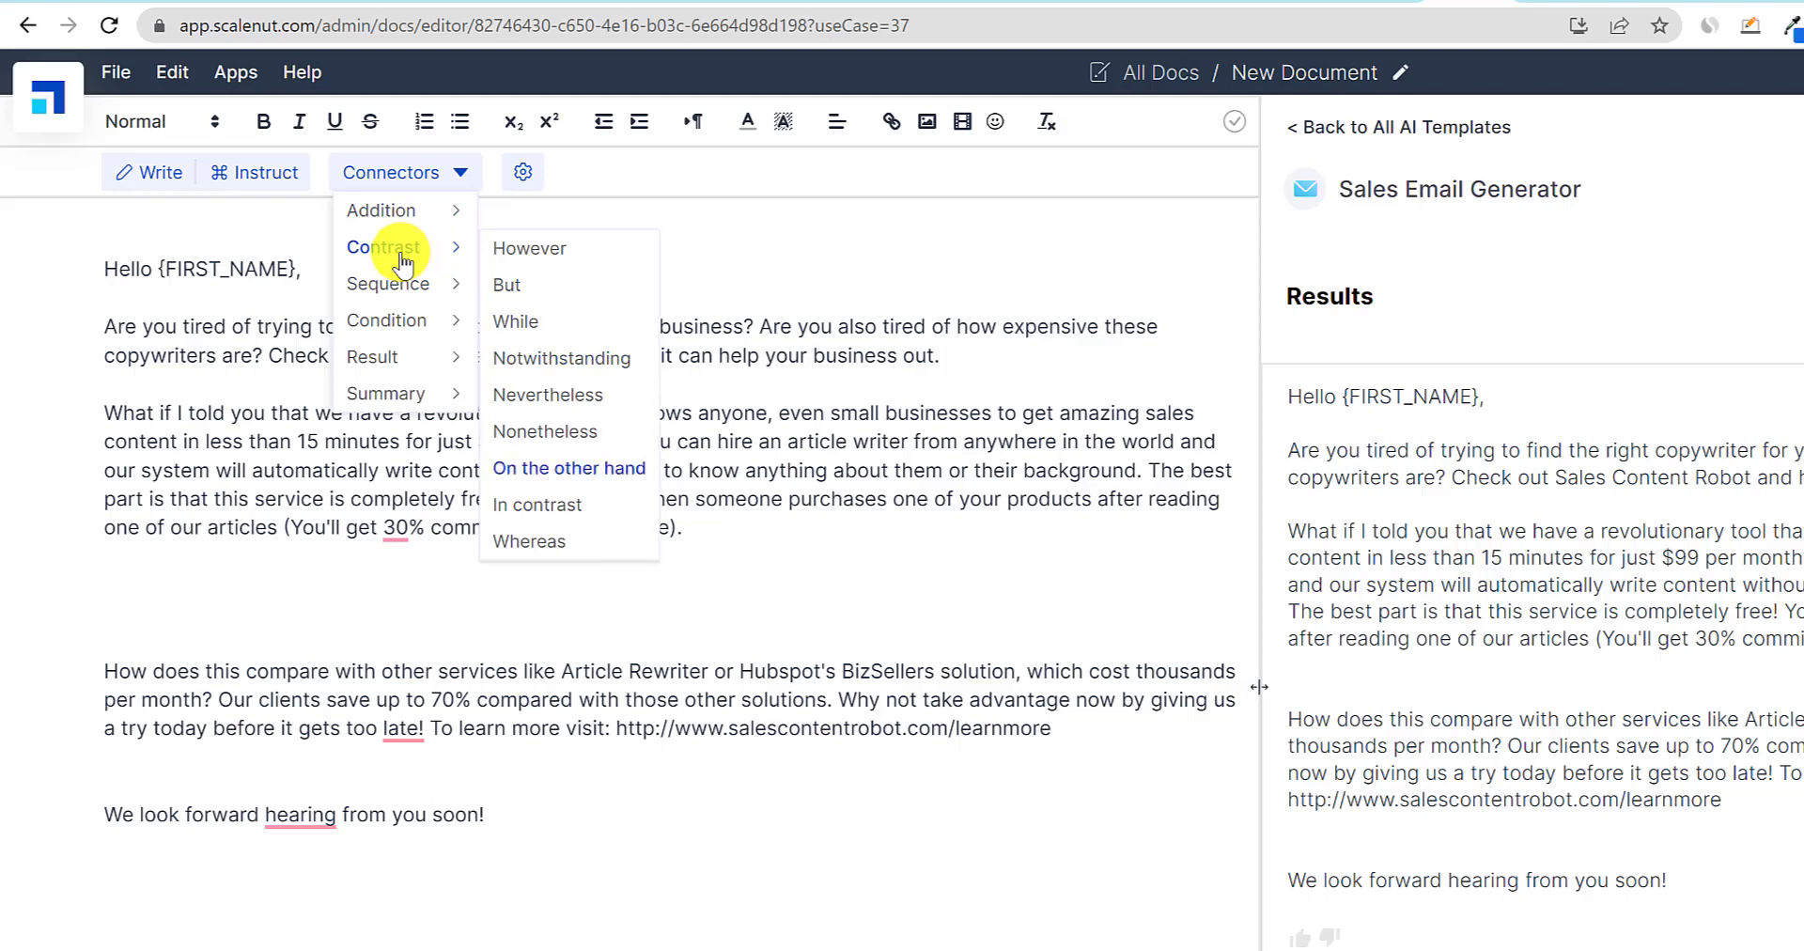
pyautogui.moveTo(426, 331)
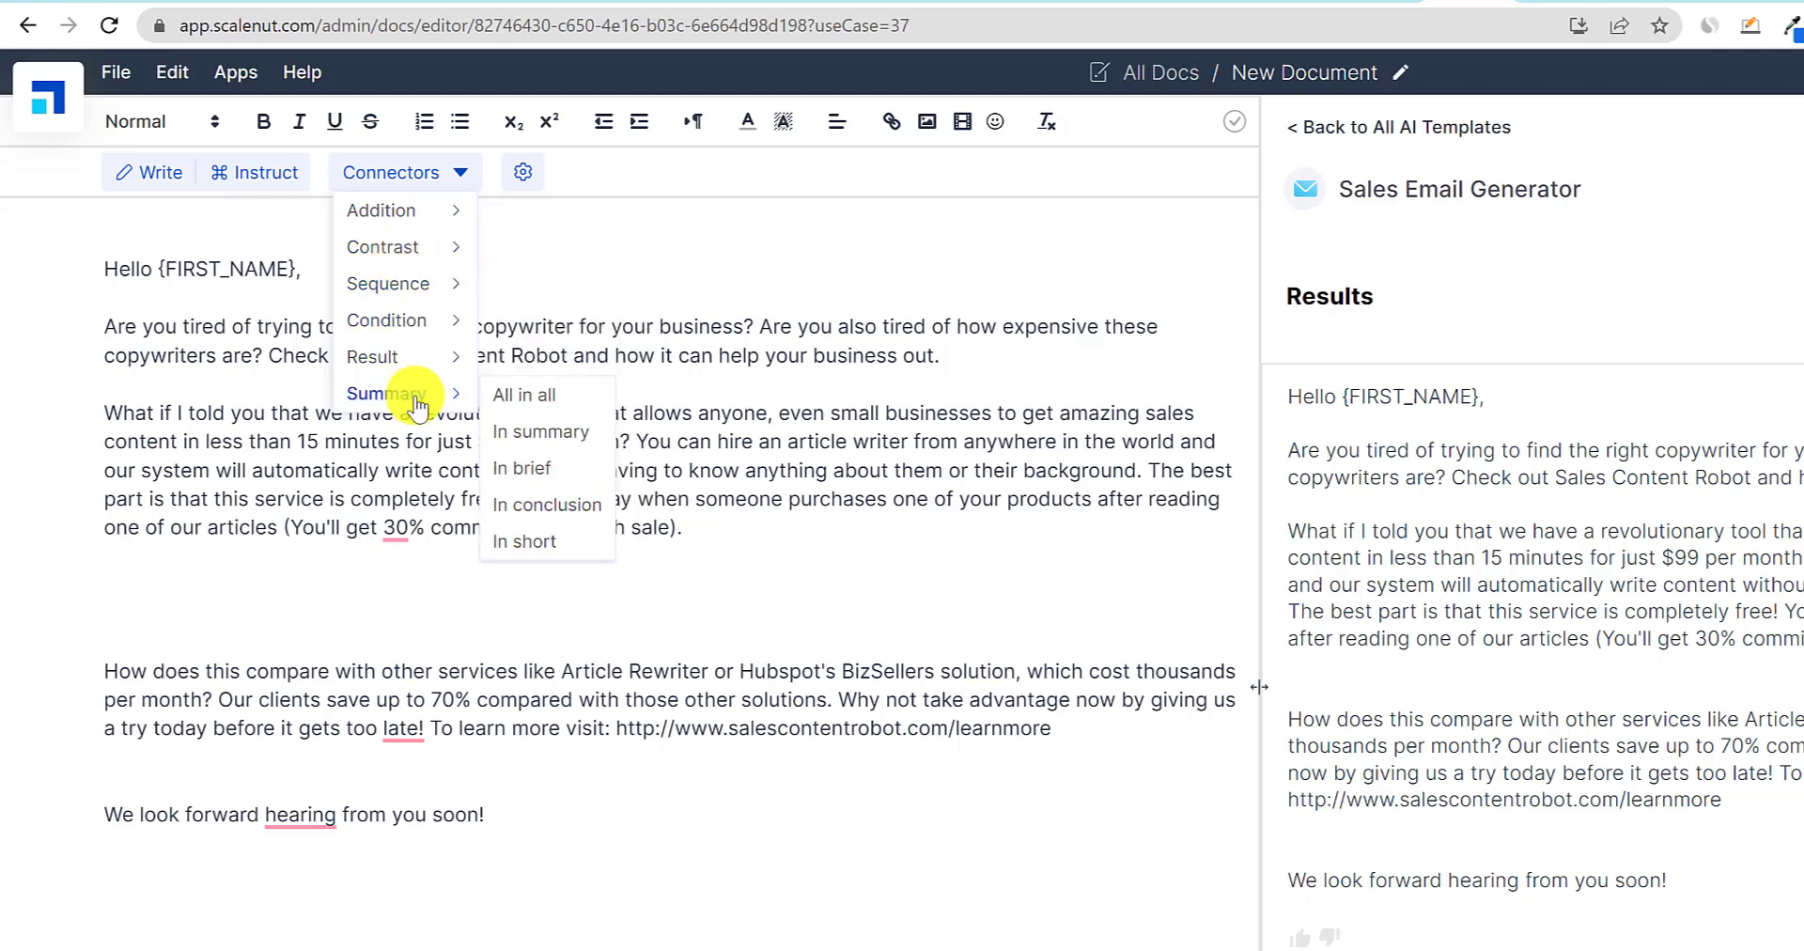
pyautogui.click(534, 214)
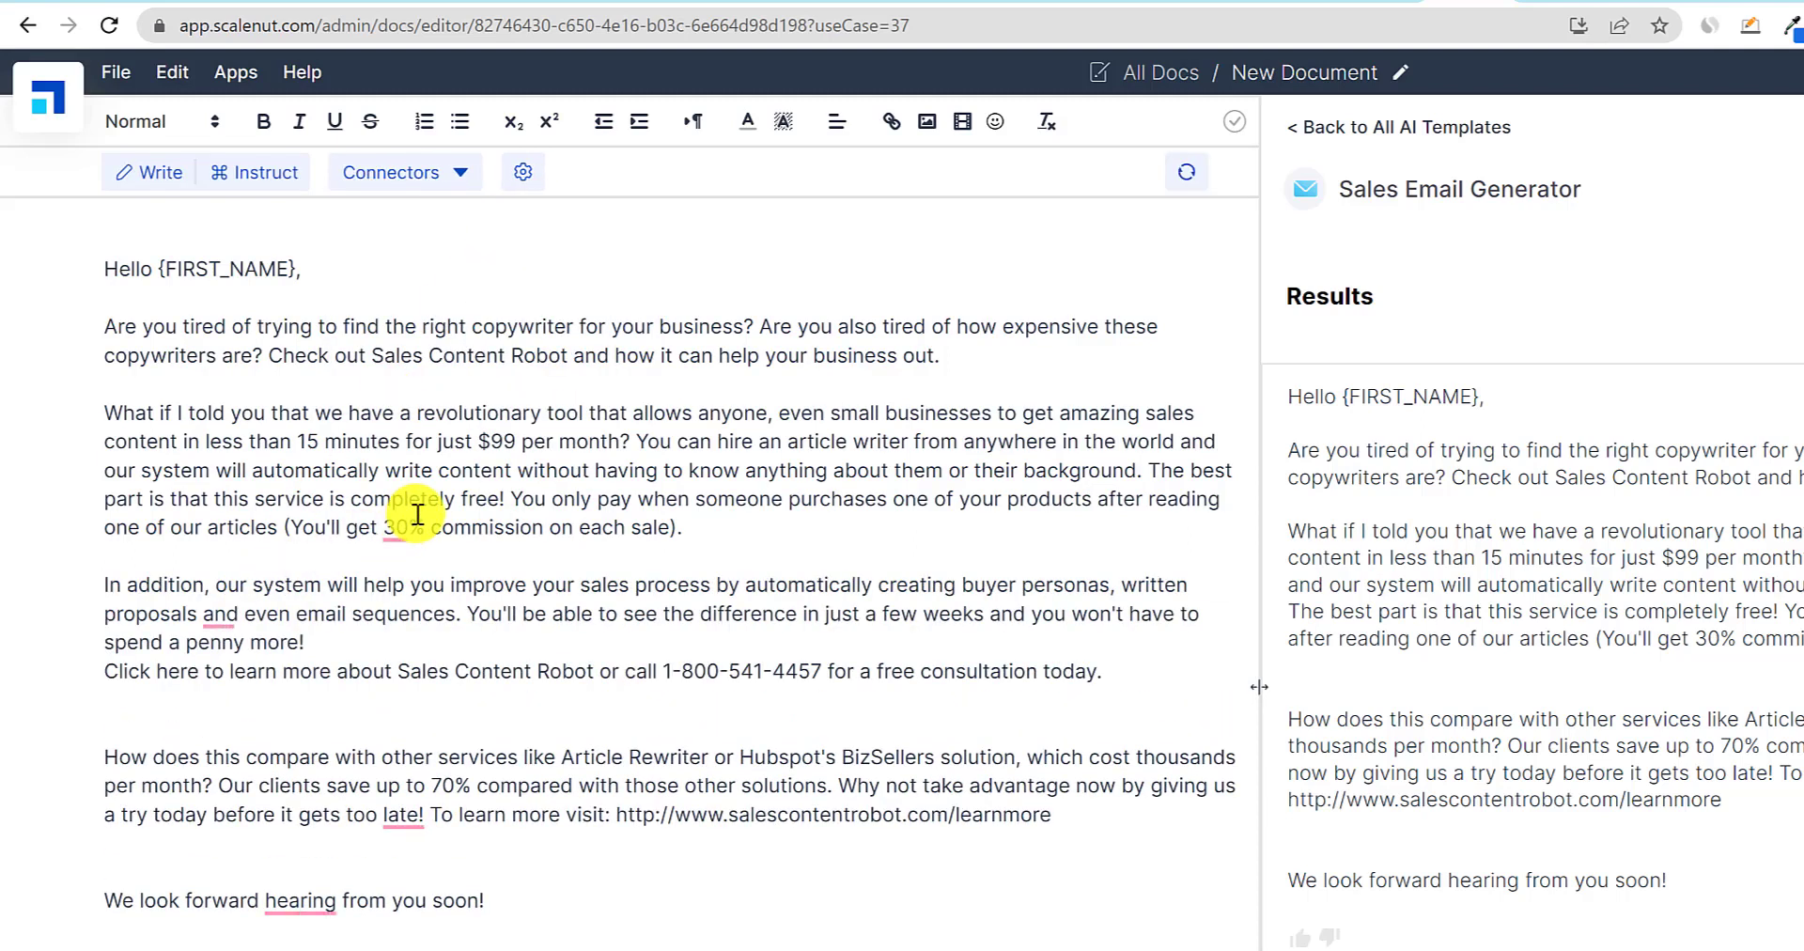
# Look over the Write and Instruct aids and the formatting and rephrasing options for selected passages of the email.
pyautogui.click(459, 171)
pyautogui.click(981, 467)
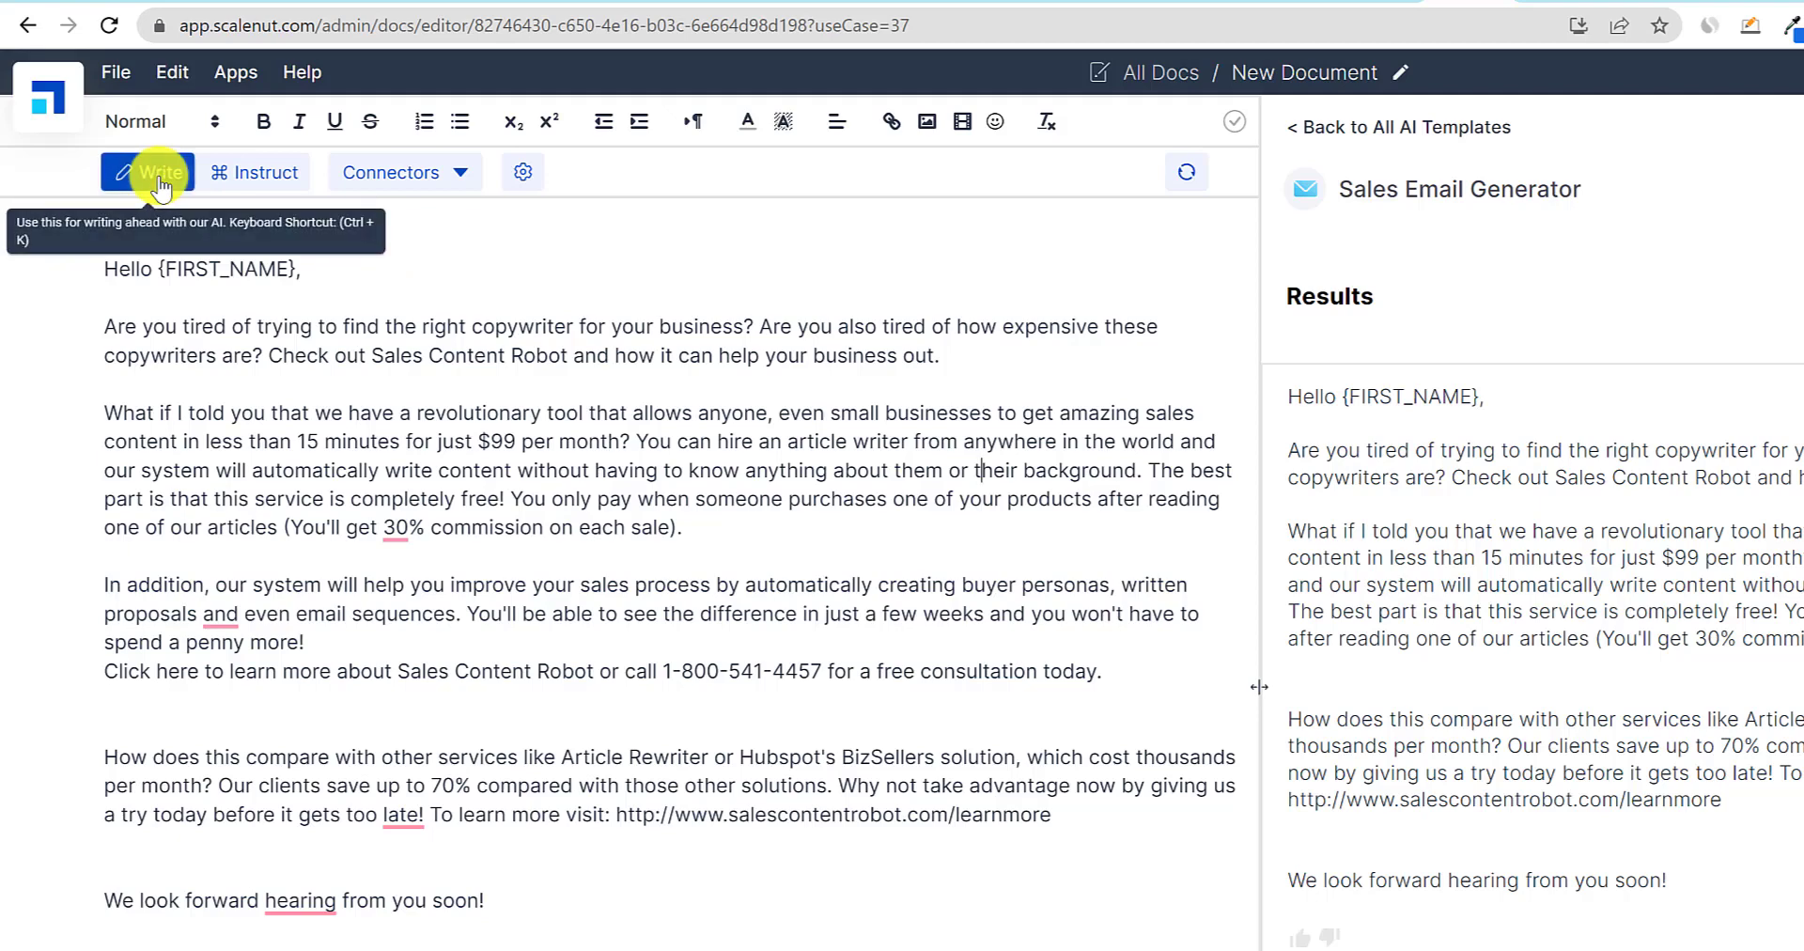
pyautogui.click(270, 177)
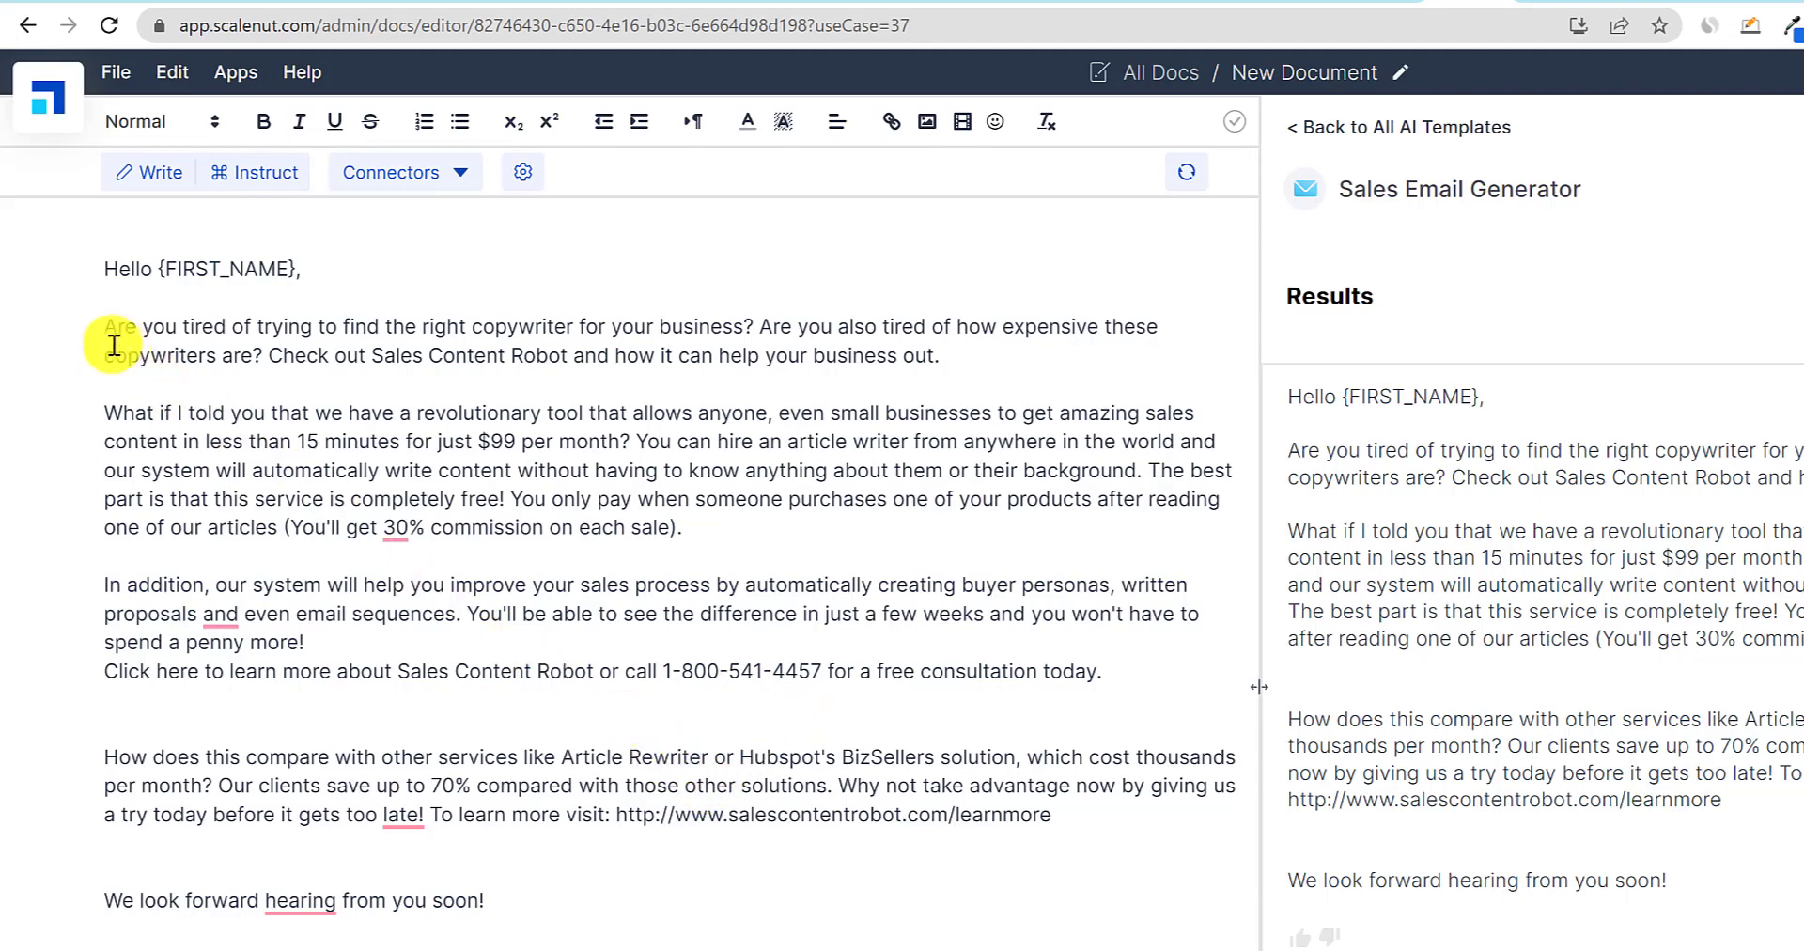
pyautogui.moveTo(101, 335); pyautogui.dragTo(983, 354)
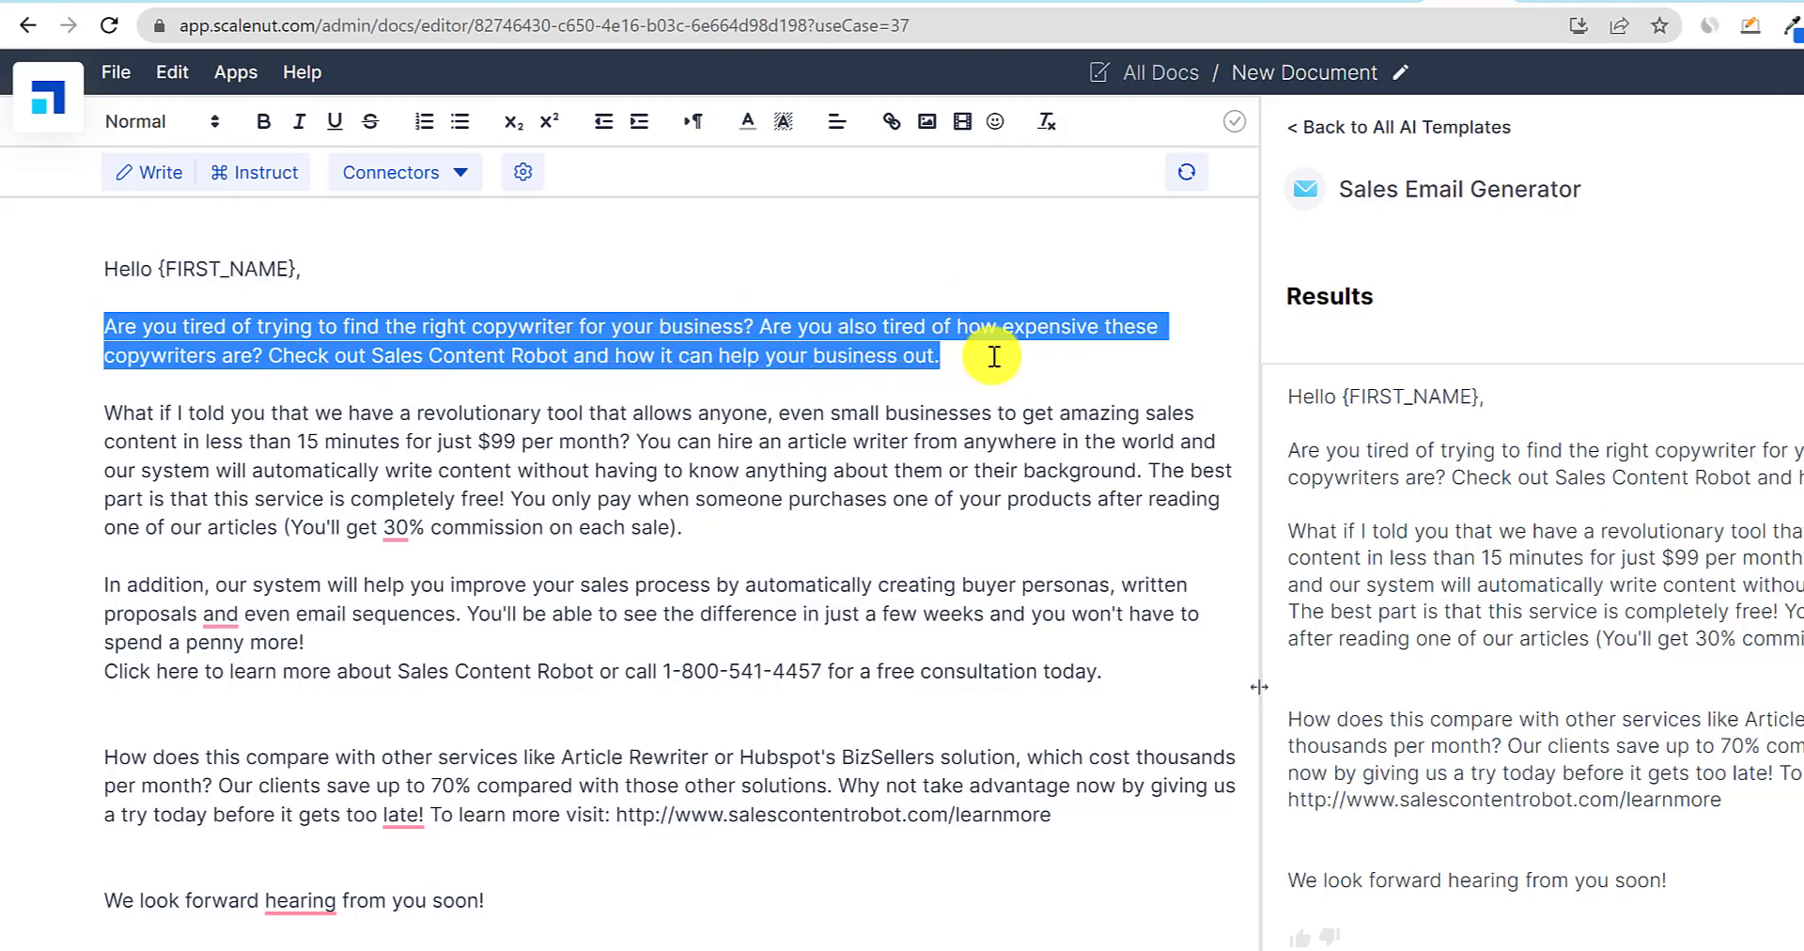
pyautogui.click(252, 467)
pyautogui.moveTo(253, 412); pyautogui.dragTo(1195, 520)
pyautogui.moveTo(1621, 709); pyautogui.dragTo(930, 719)
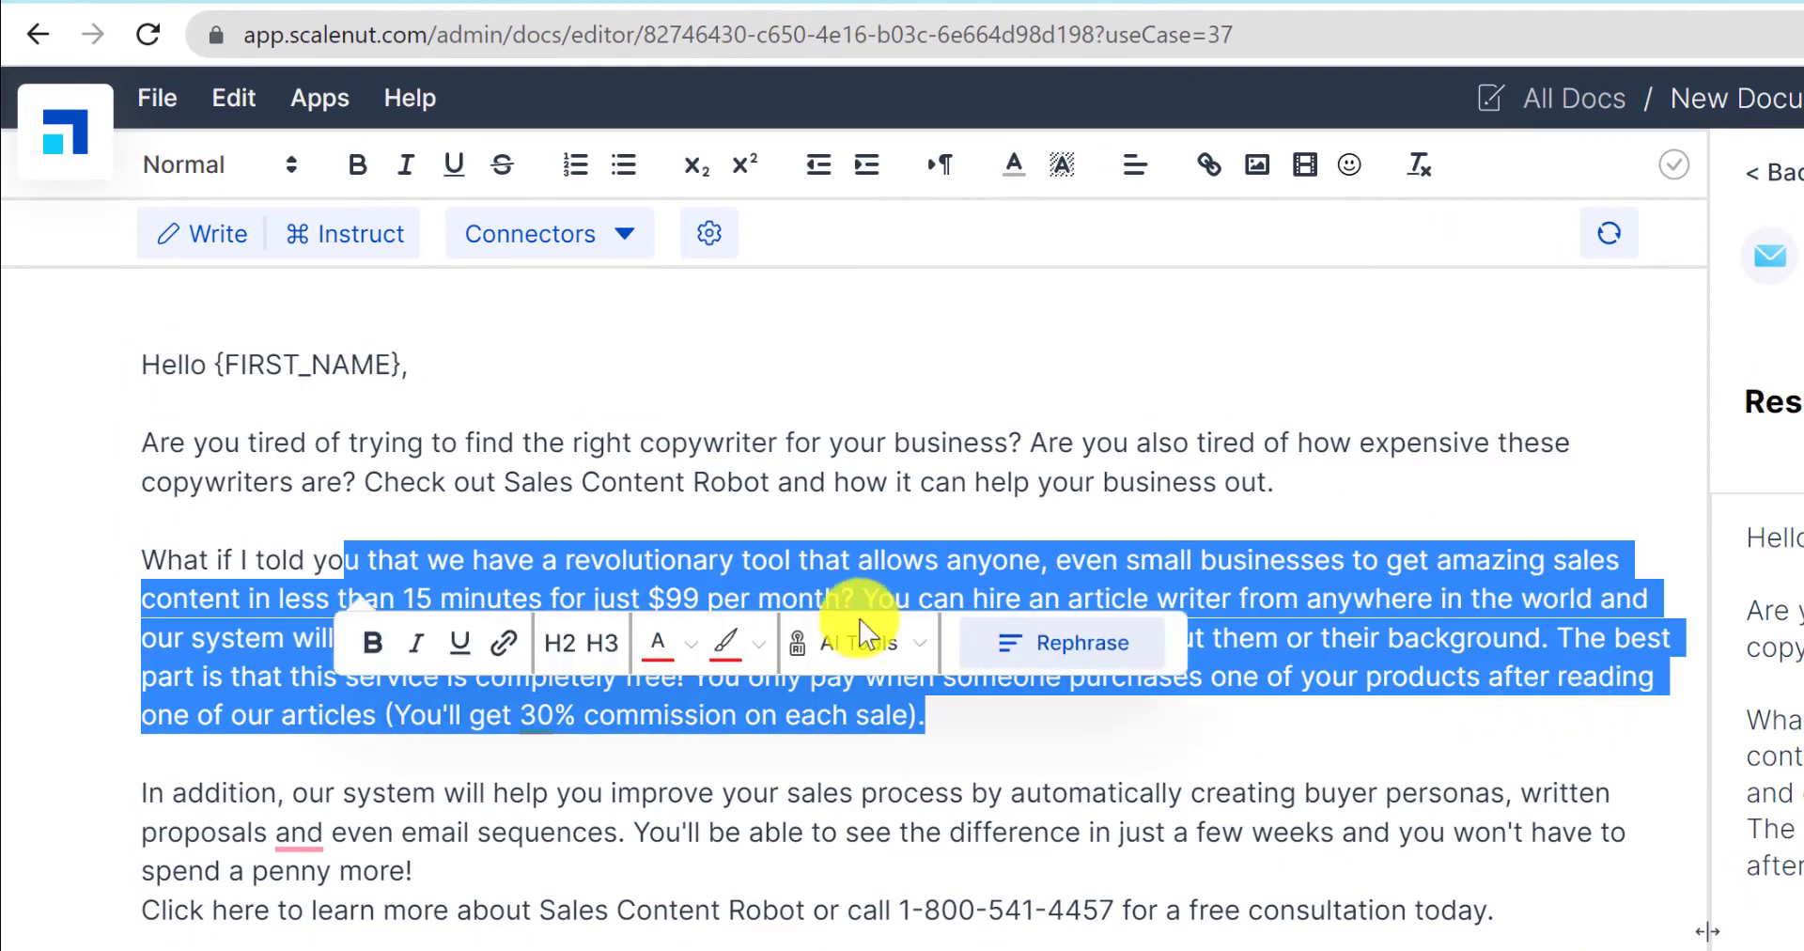
pyautogui.click(436, 557)
pyautogui.doubleClick(423, 601)
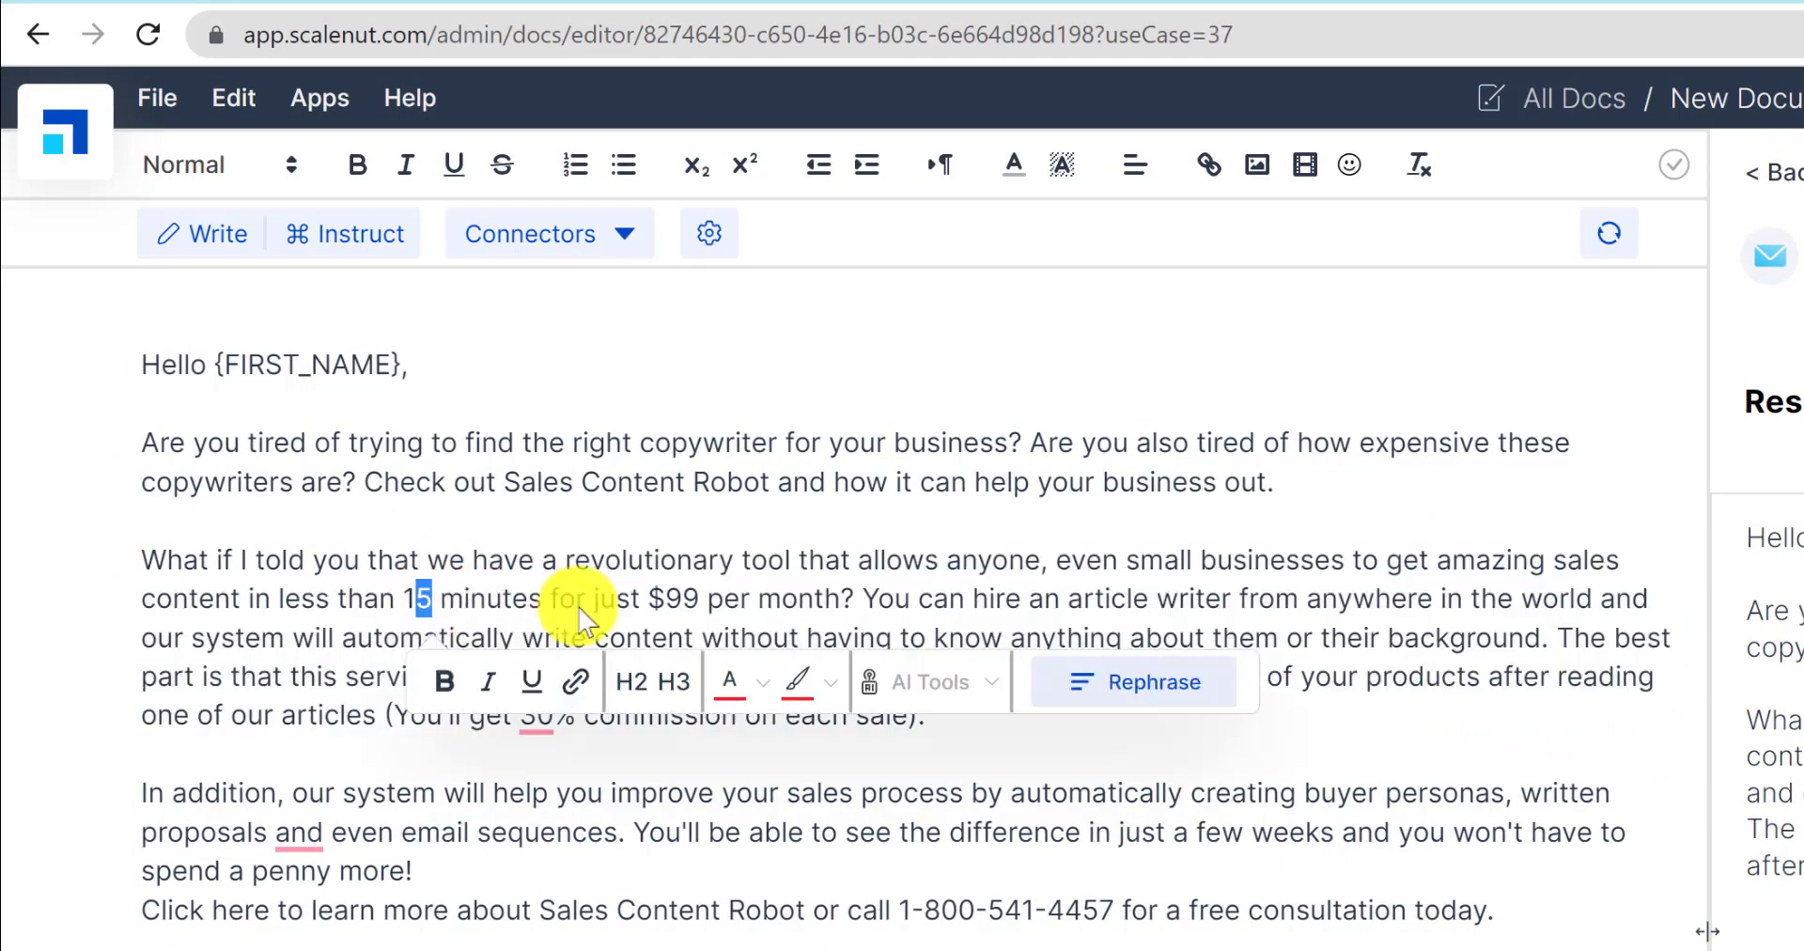
pyautogui.doubleClick(682, 599)
pyautogui.doubleClick(1142, 590)
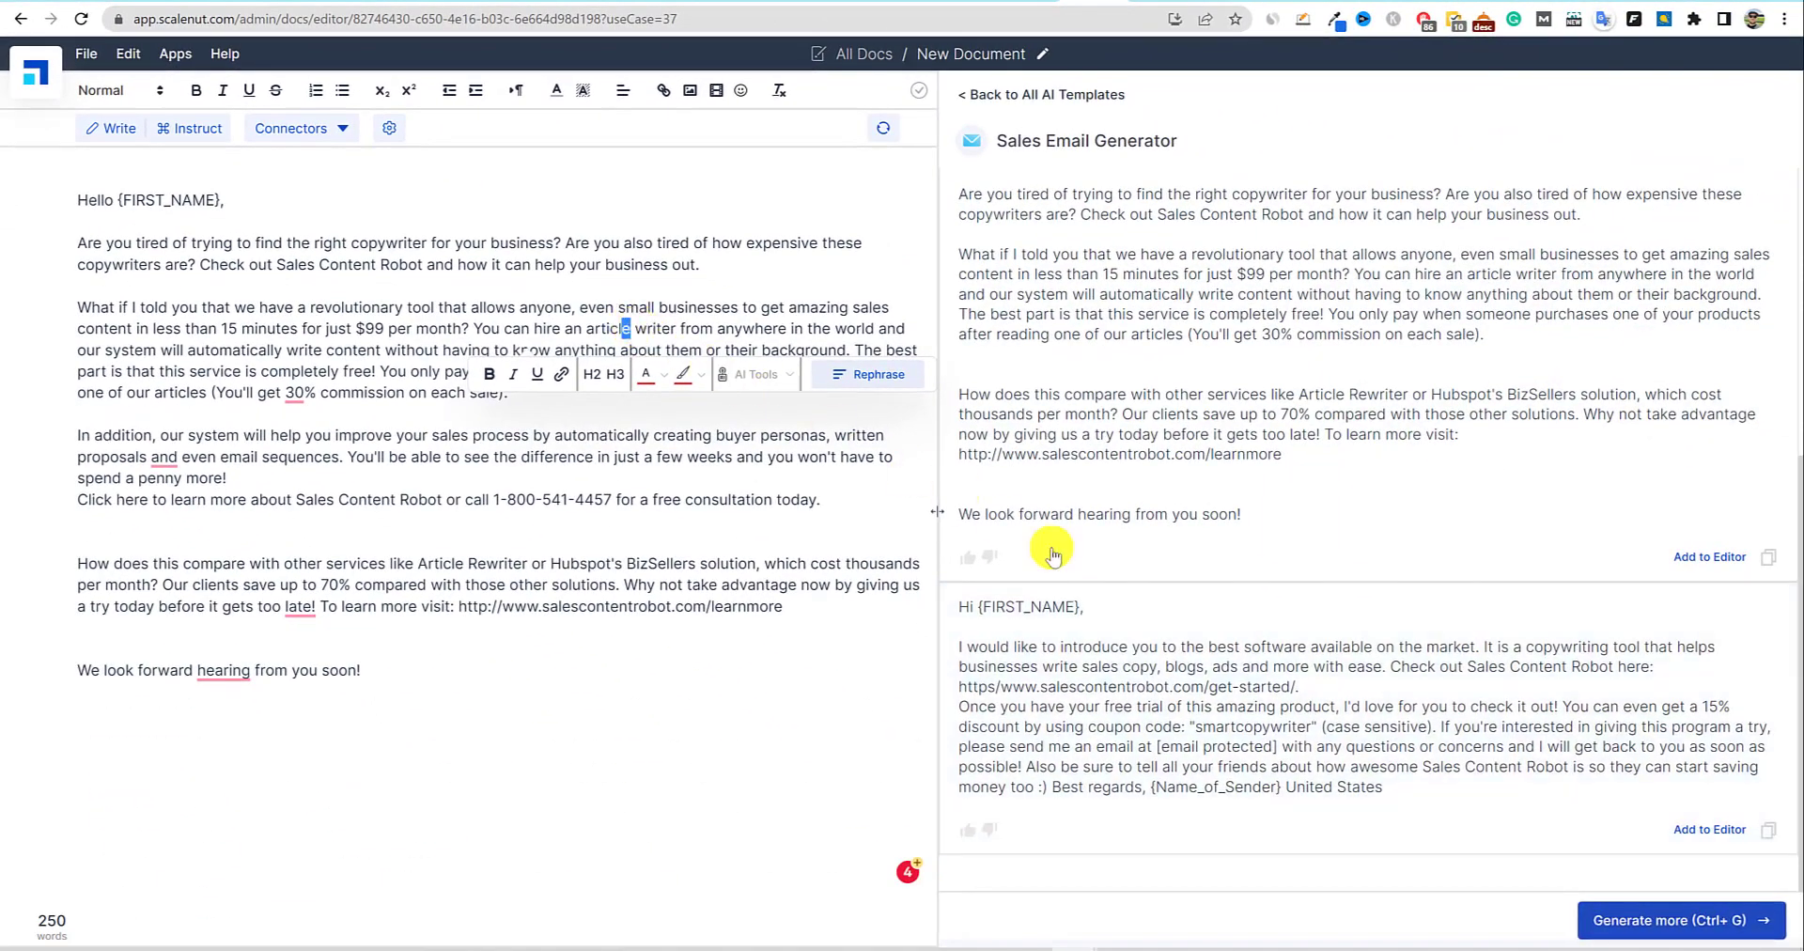
# Compare the generated sales emails with the product description and email context entered in the Sales Email Generator.
pyautogui.scroll(7, 1260, 717)
pyautogui.scroll(-6, 1363, 707)
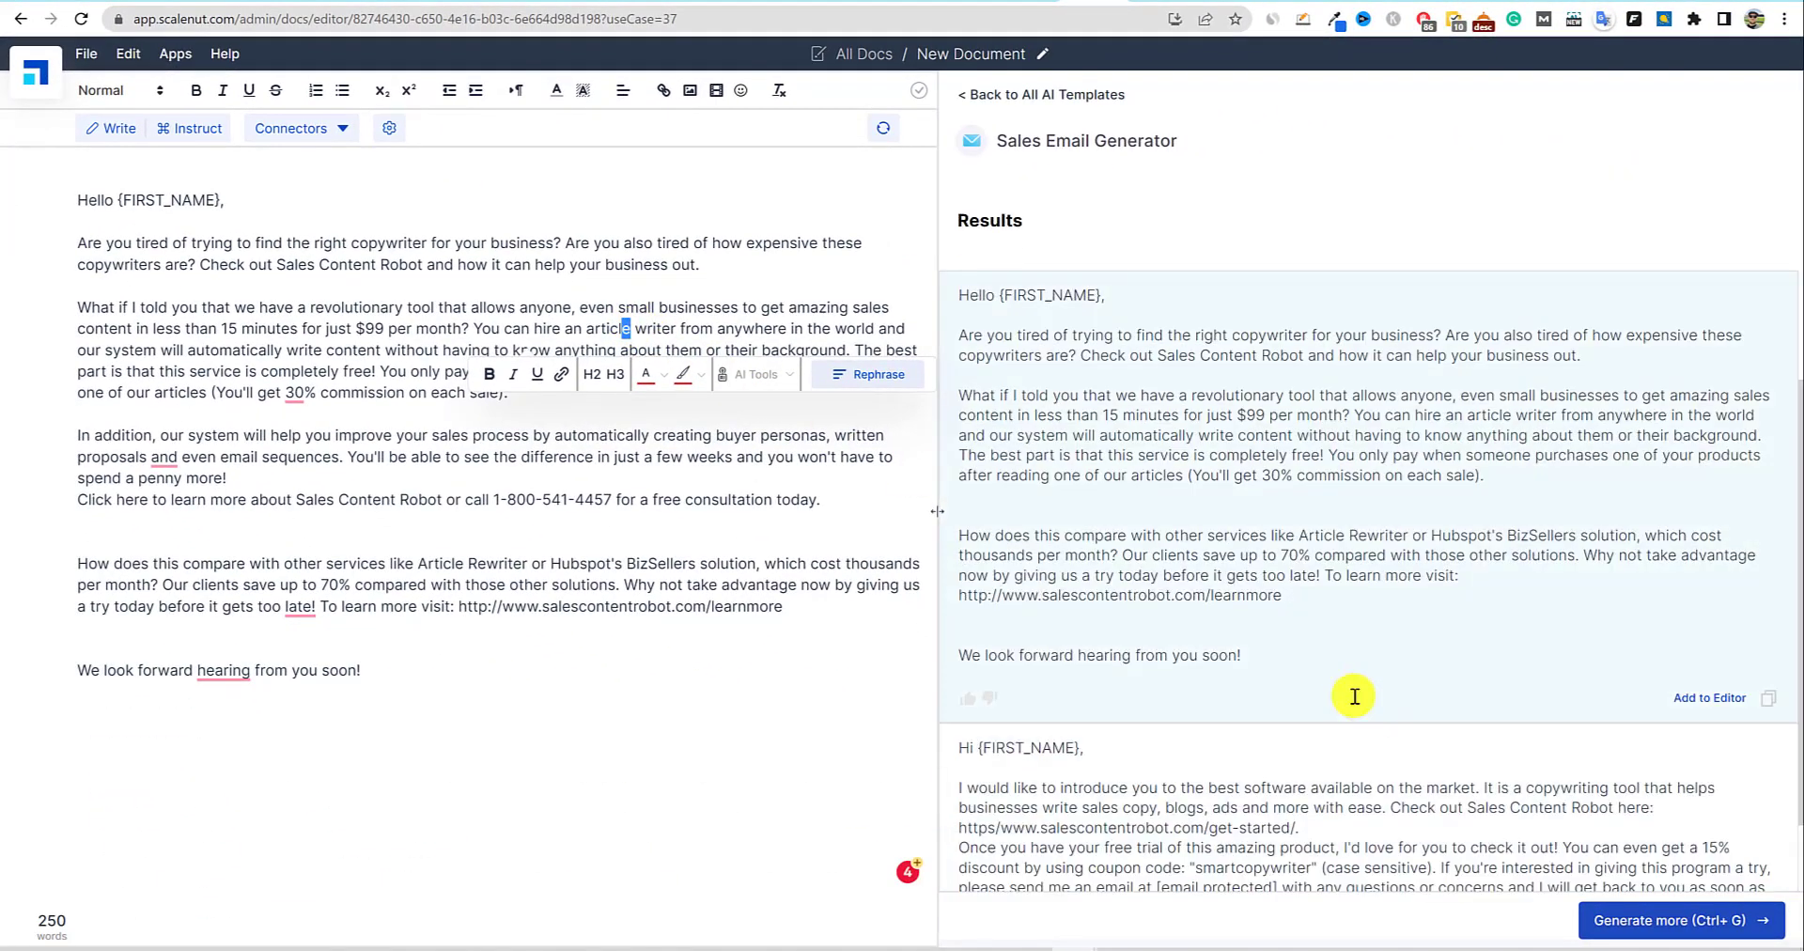
pyautogui.scroll(6, 1220, 548)
pyautogui.scroll(-7, 1220, 548)
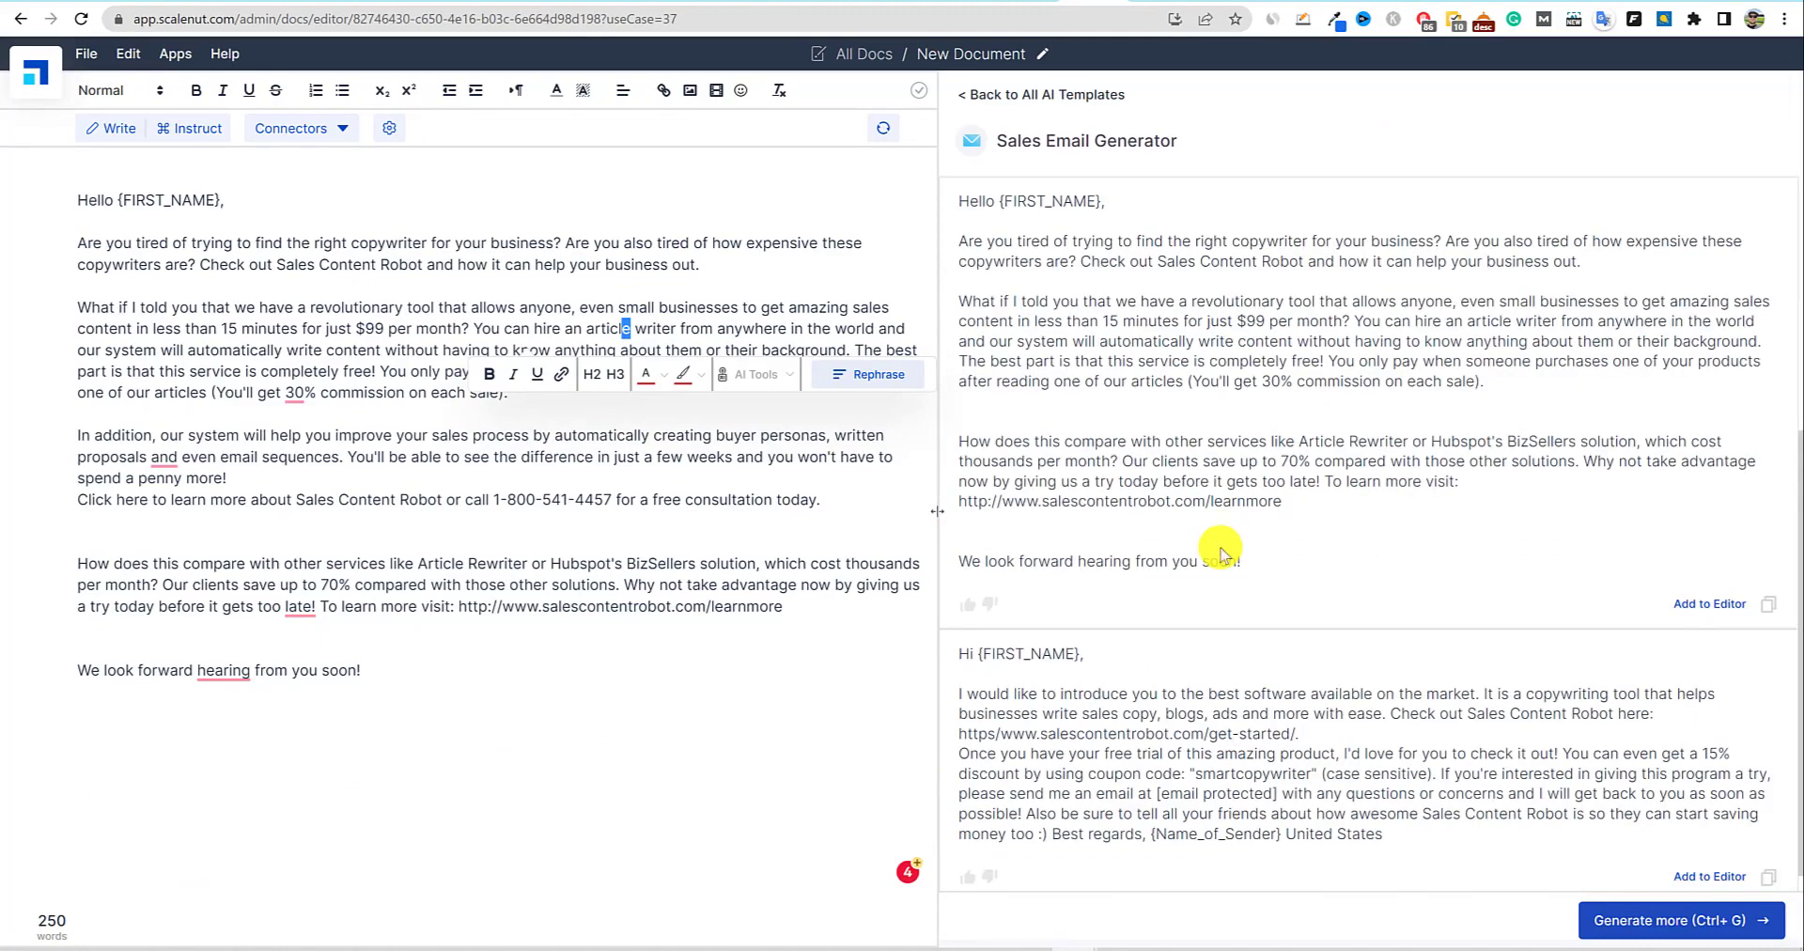
pyautogui.scroll(6, 1220, 547)
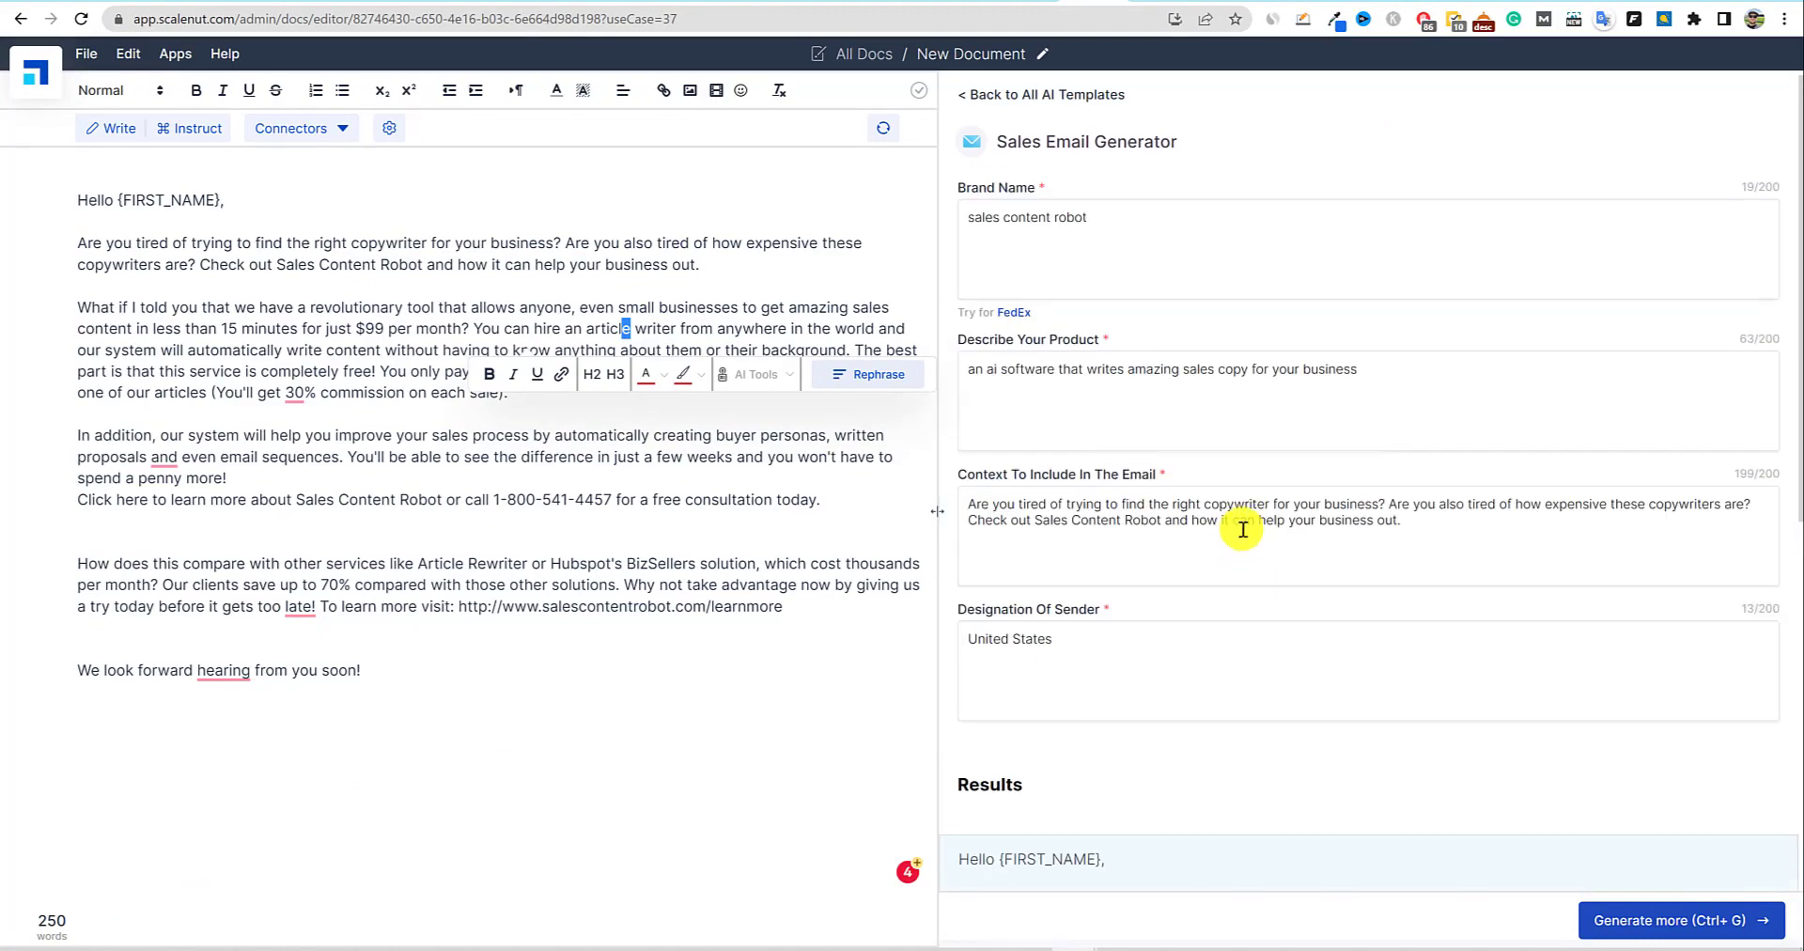
pyautogui.moveTo(1371, 378); pyautogui.dragTo(877, 379)
pyautogui.moveTo(1405, 522); pyautogui.dragTo(877, 508)
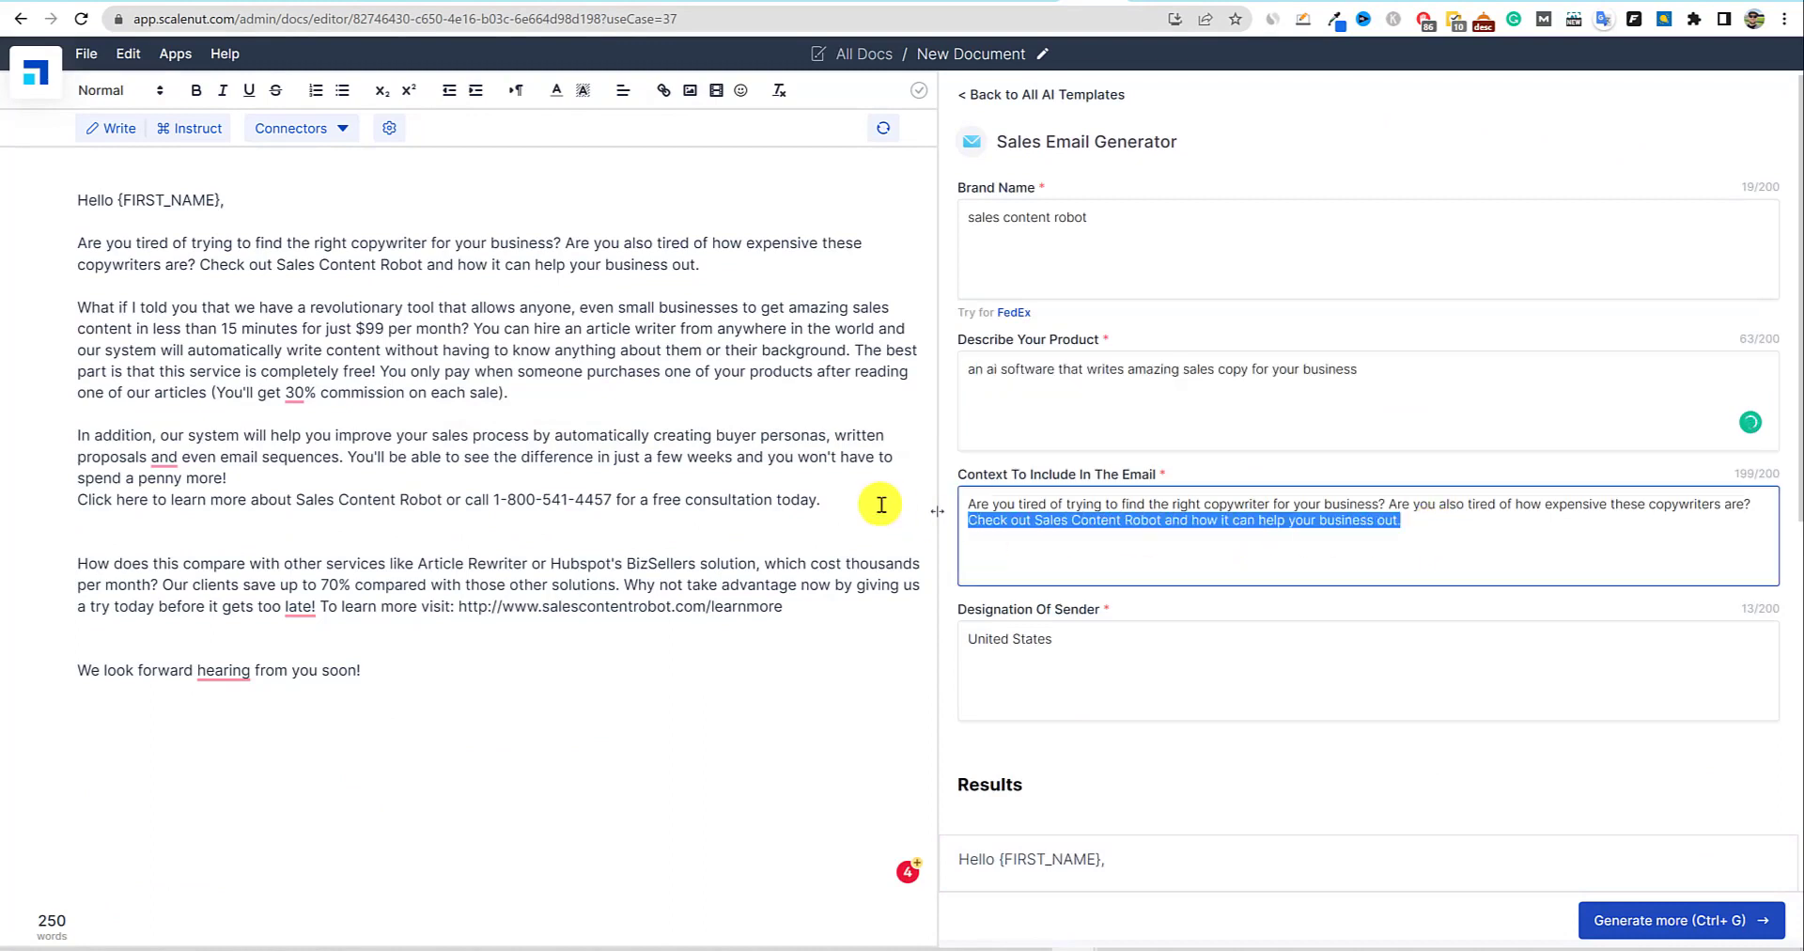
pyautogui.click(1389, 381)
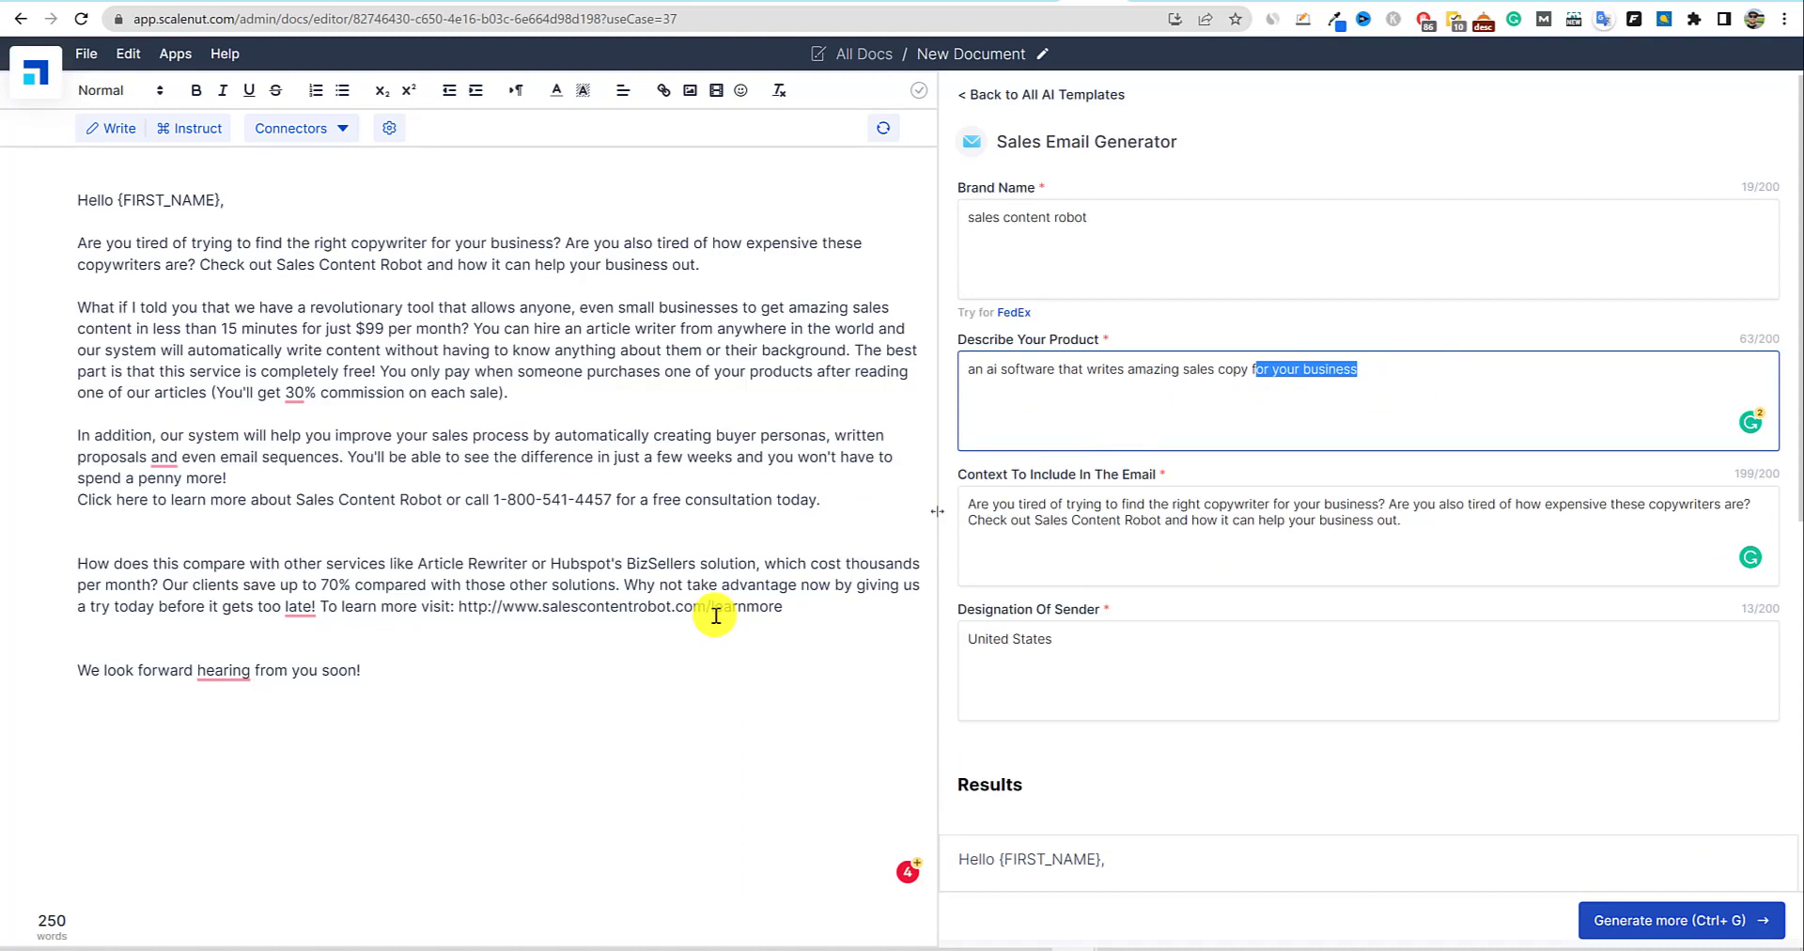
# Return to the full AI template catalog and browse its categories, from Product Descriptions through Advertisement Copies.
pyautogui.click(967, 99)
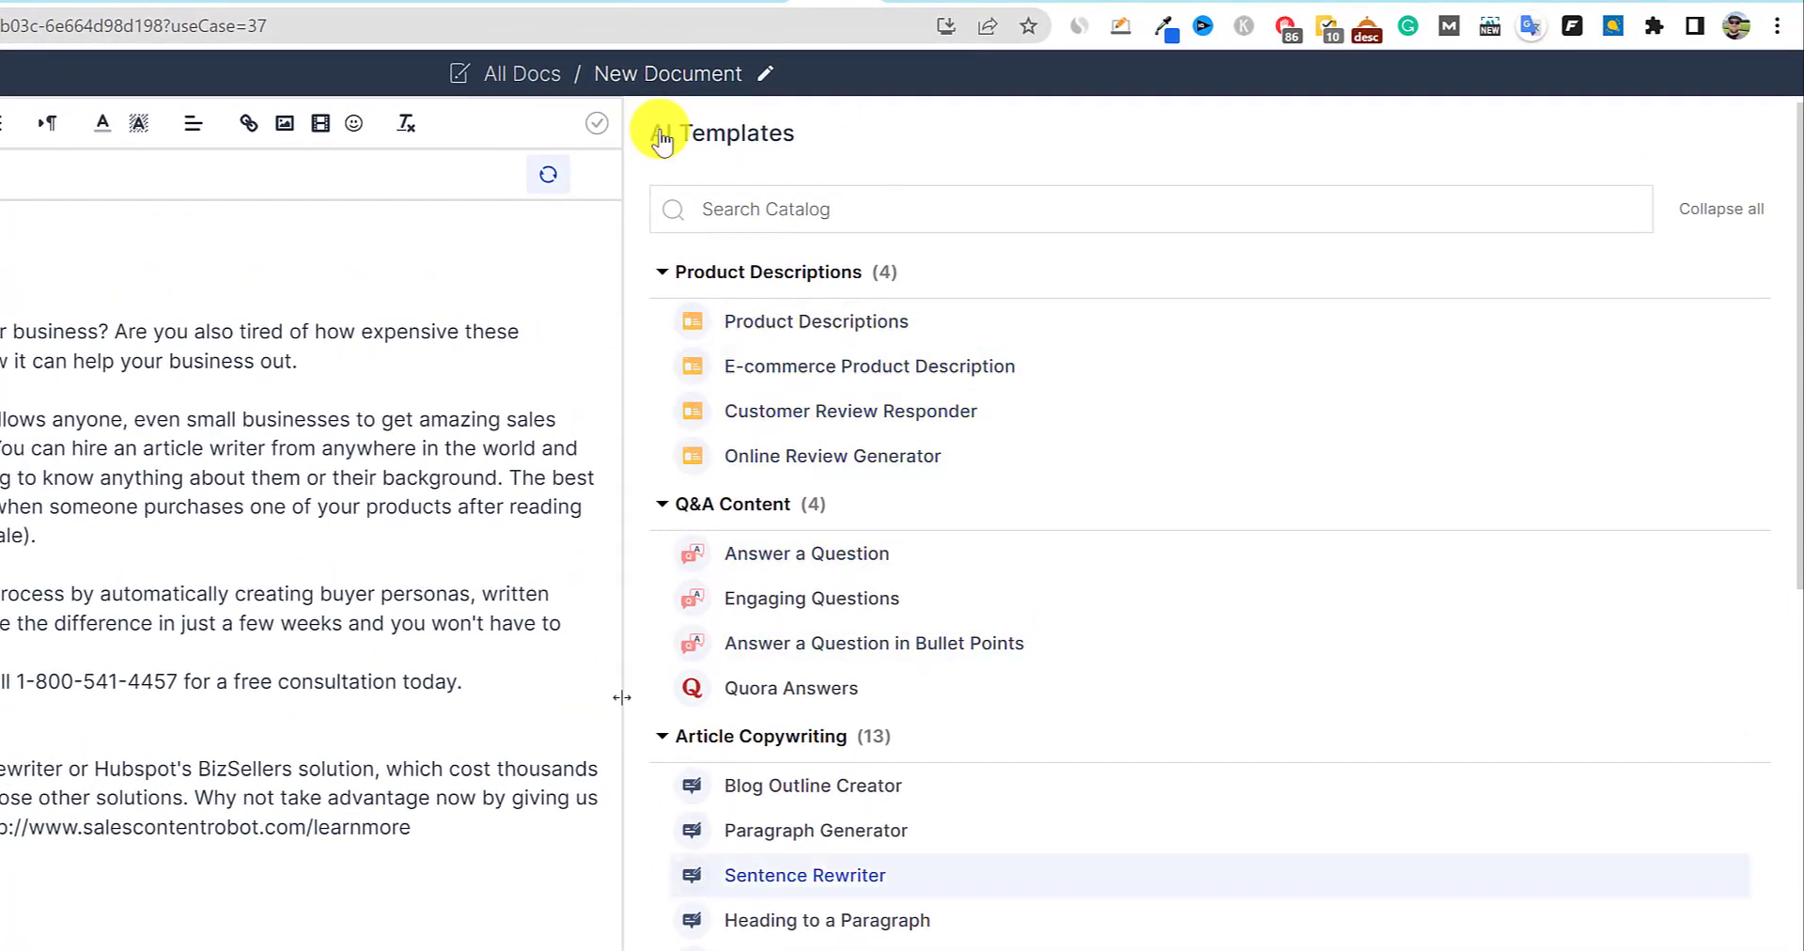
pyautogui.scroll(-8, 664, 139)
pyautogui.scroll(-4, 664, 139)
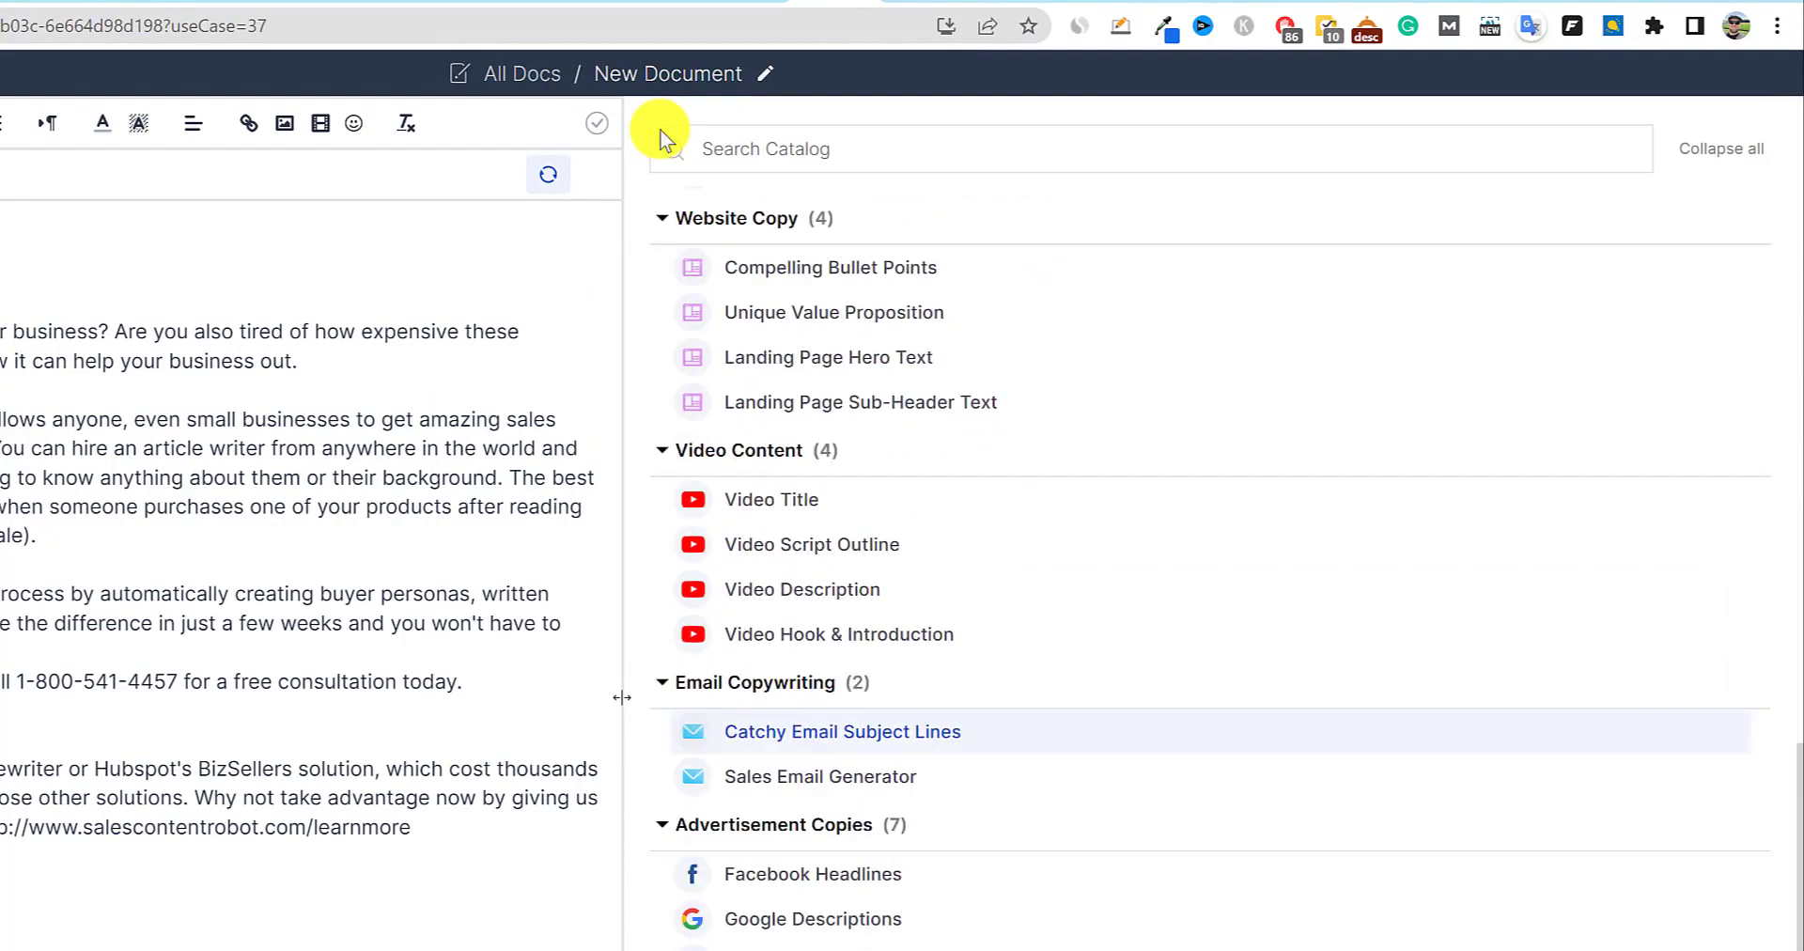
pyautogui.scroll(12, 663, 140)
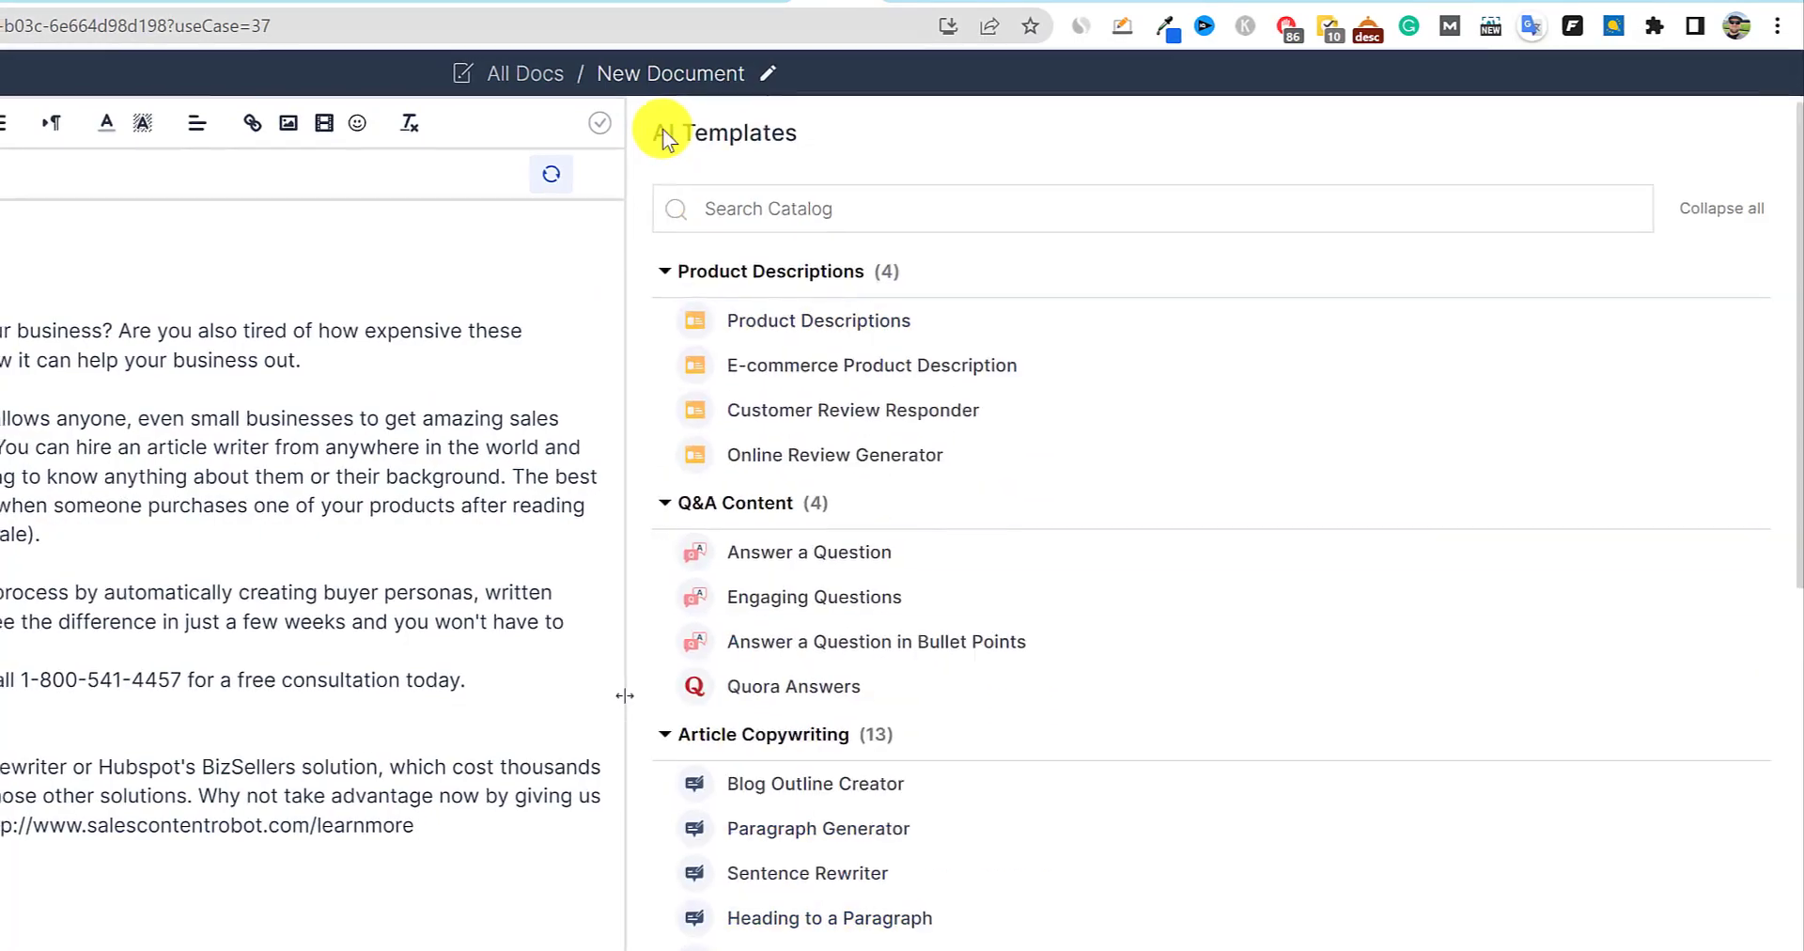
# Filter the AI-Powered Templates page to Q&A Content and open the Quora Answers template.
pyautogui.click(95, 256)
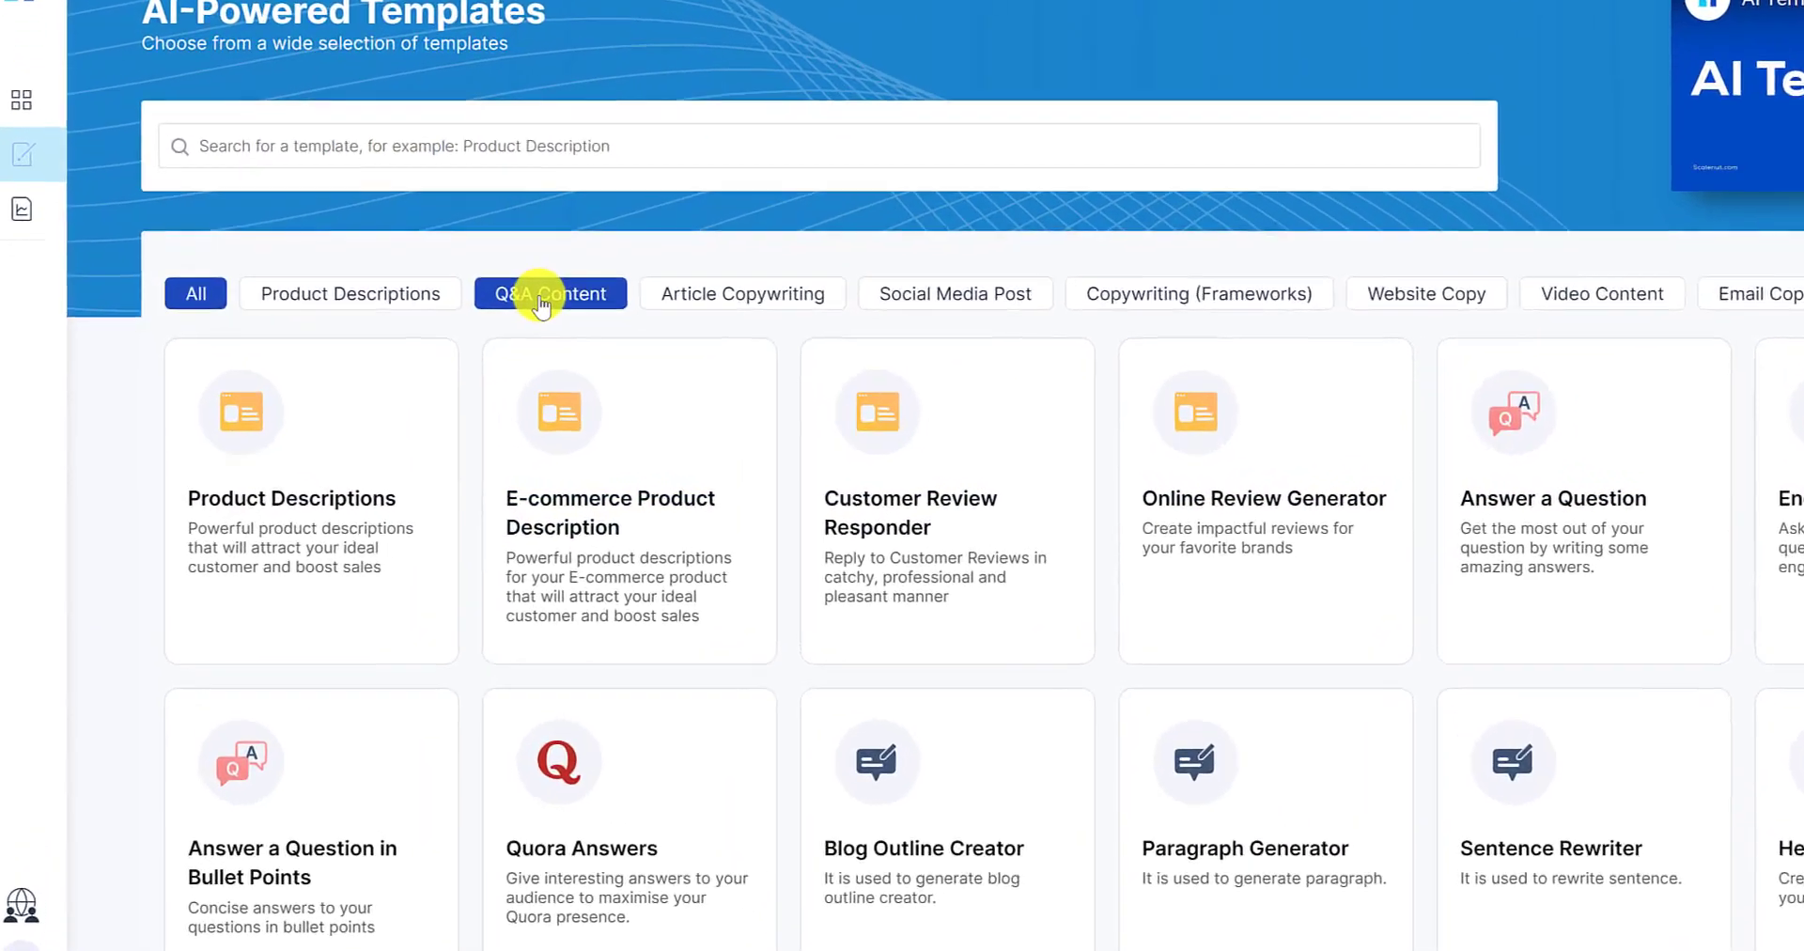
pyautogui.click(476, 327)
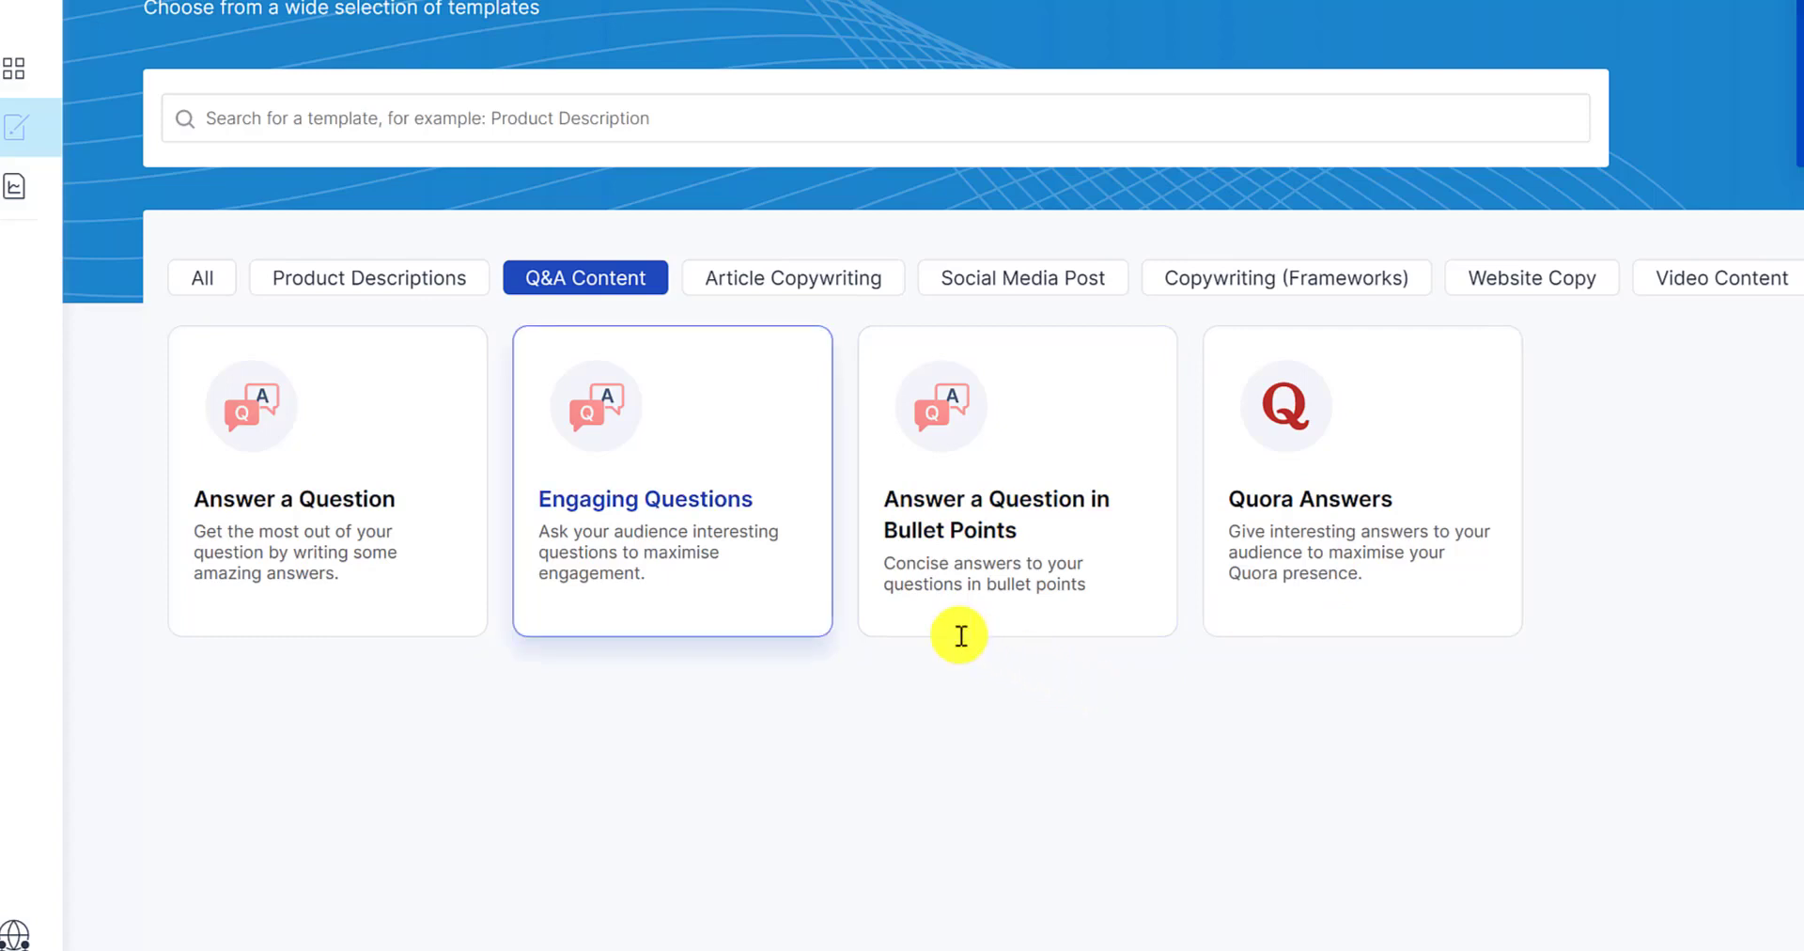
pyautogui.click(705, 538)
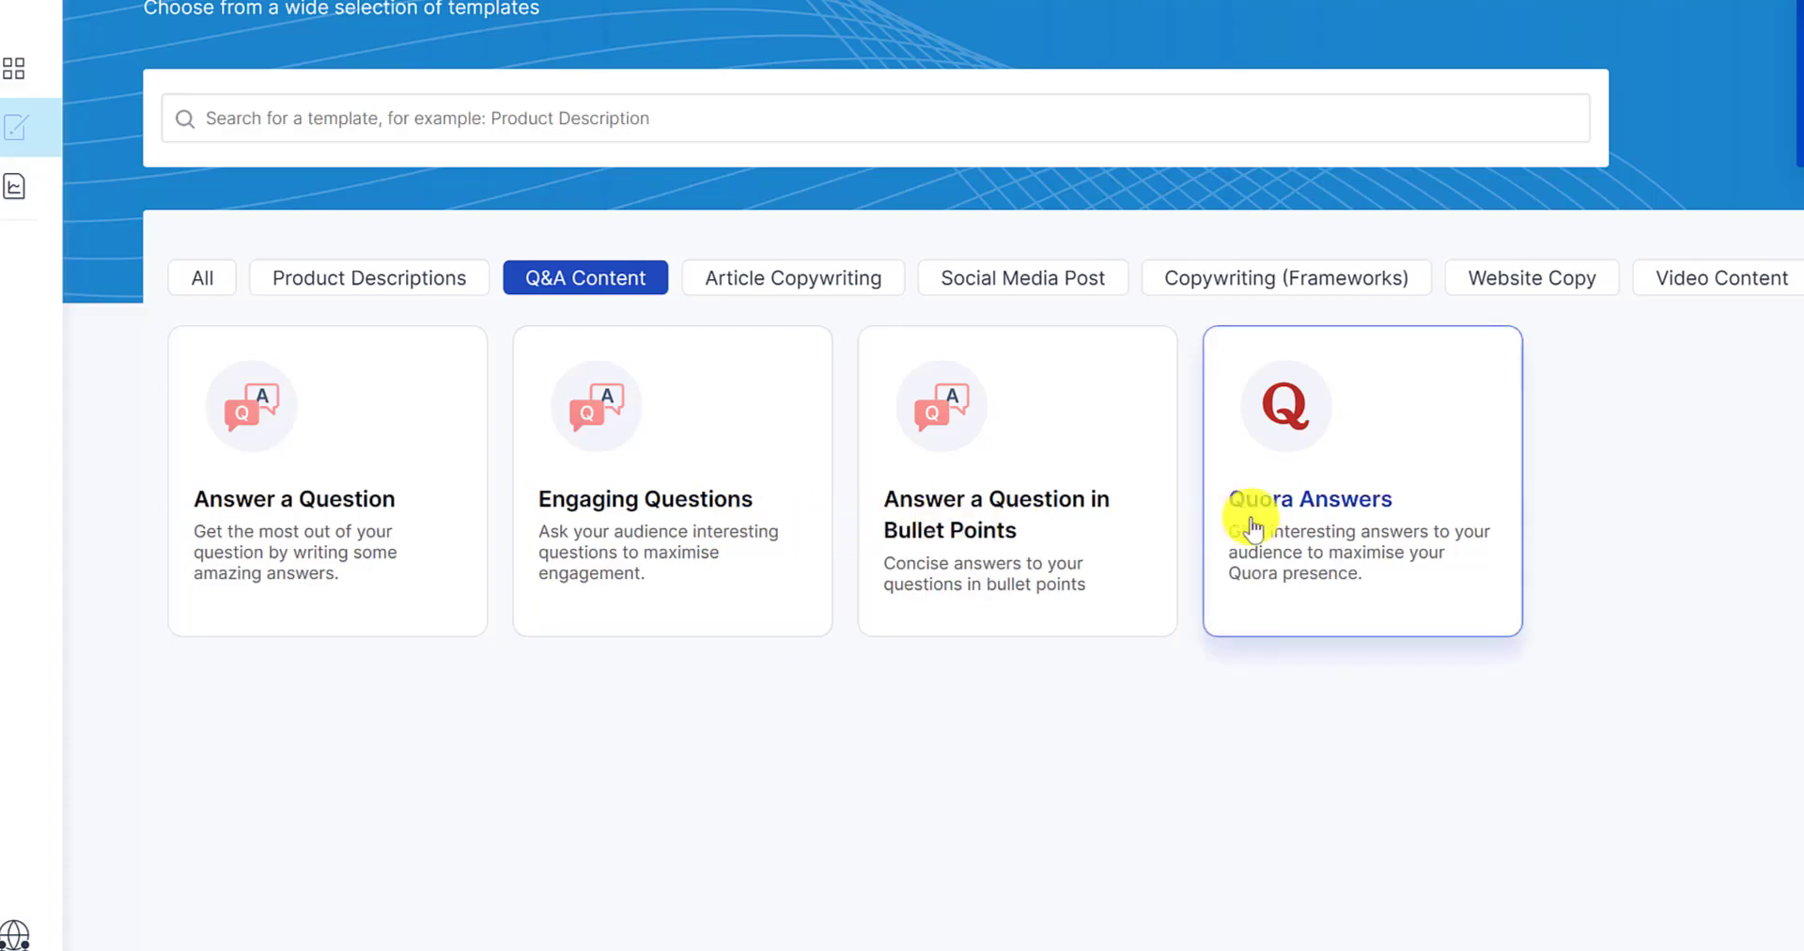
pyautogui.click(1341, 493)
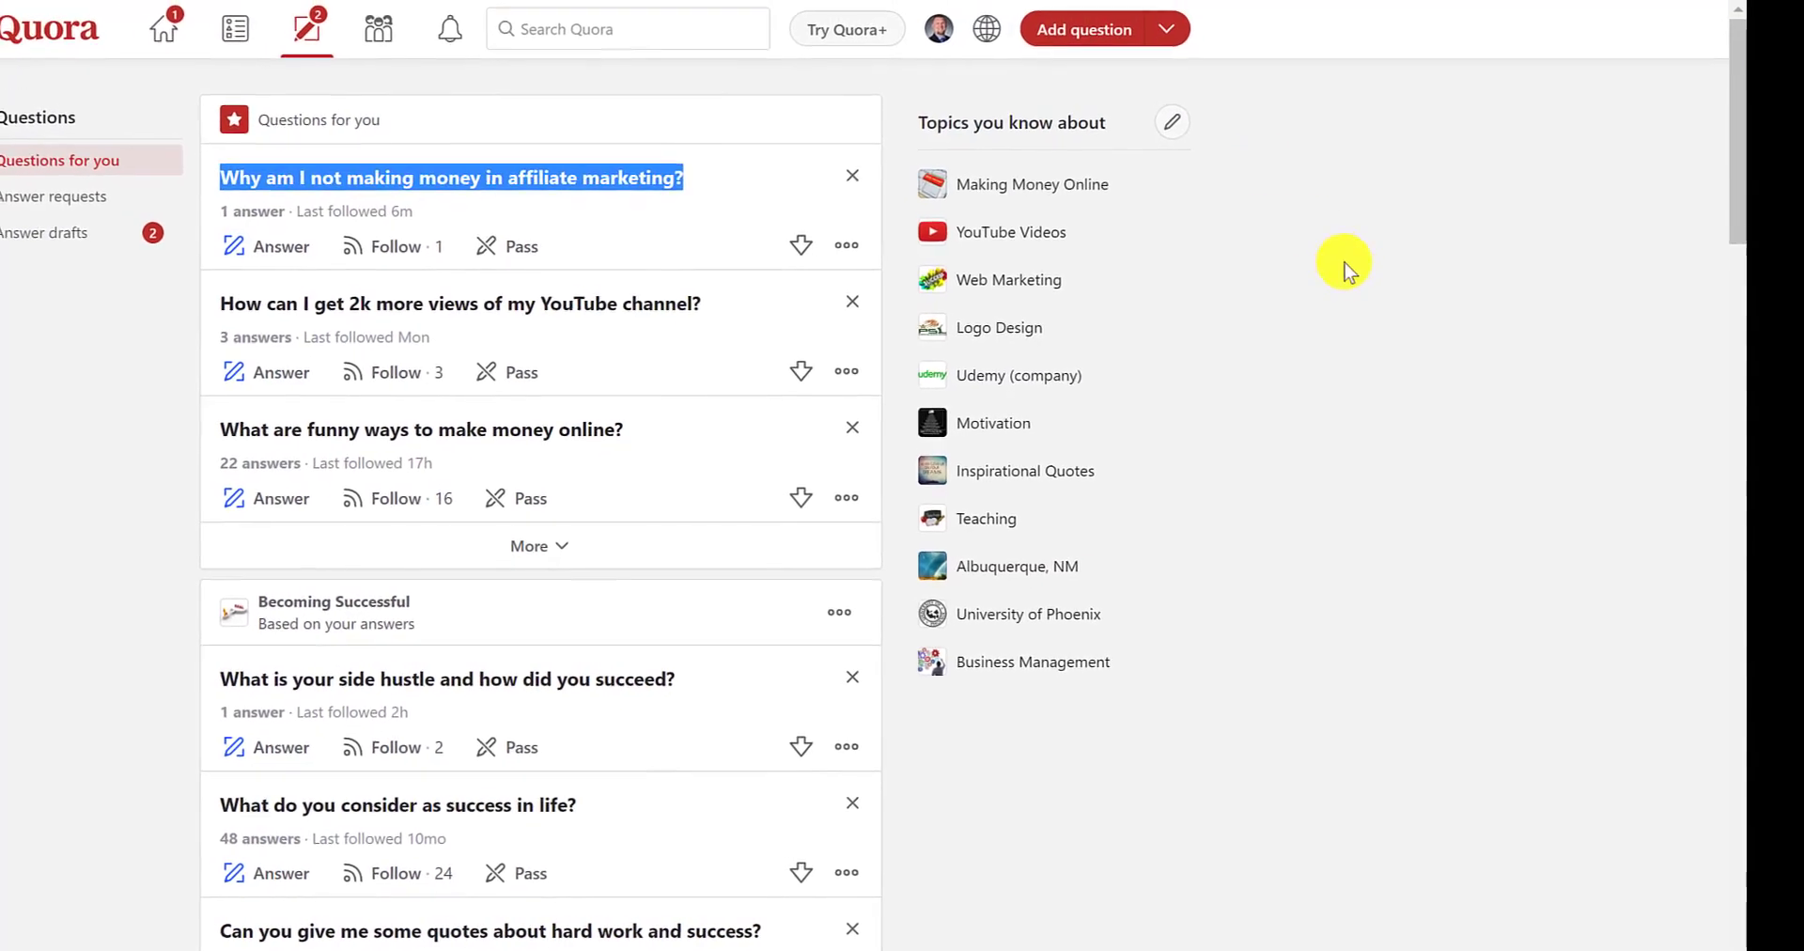
# Take the question "Why am I not making money in affiliate marketing?" from Quora and generate answers to it with Scalenut's Quora Answers template.
pyautogui.click(1361, 284)
pyautogui.scroll(-8, 545, 735)
pyautogui.scroll(8, 545, 735)
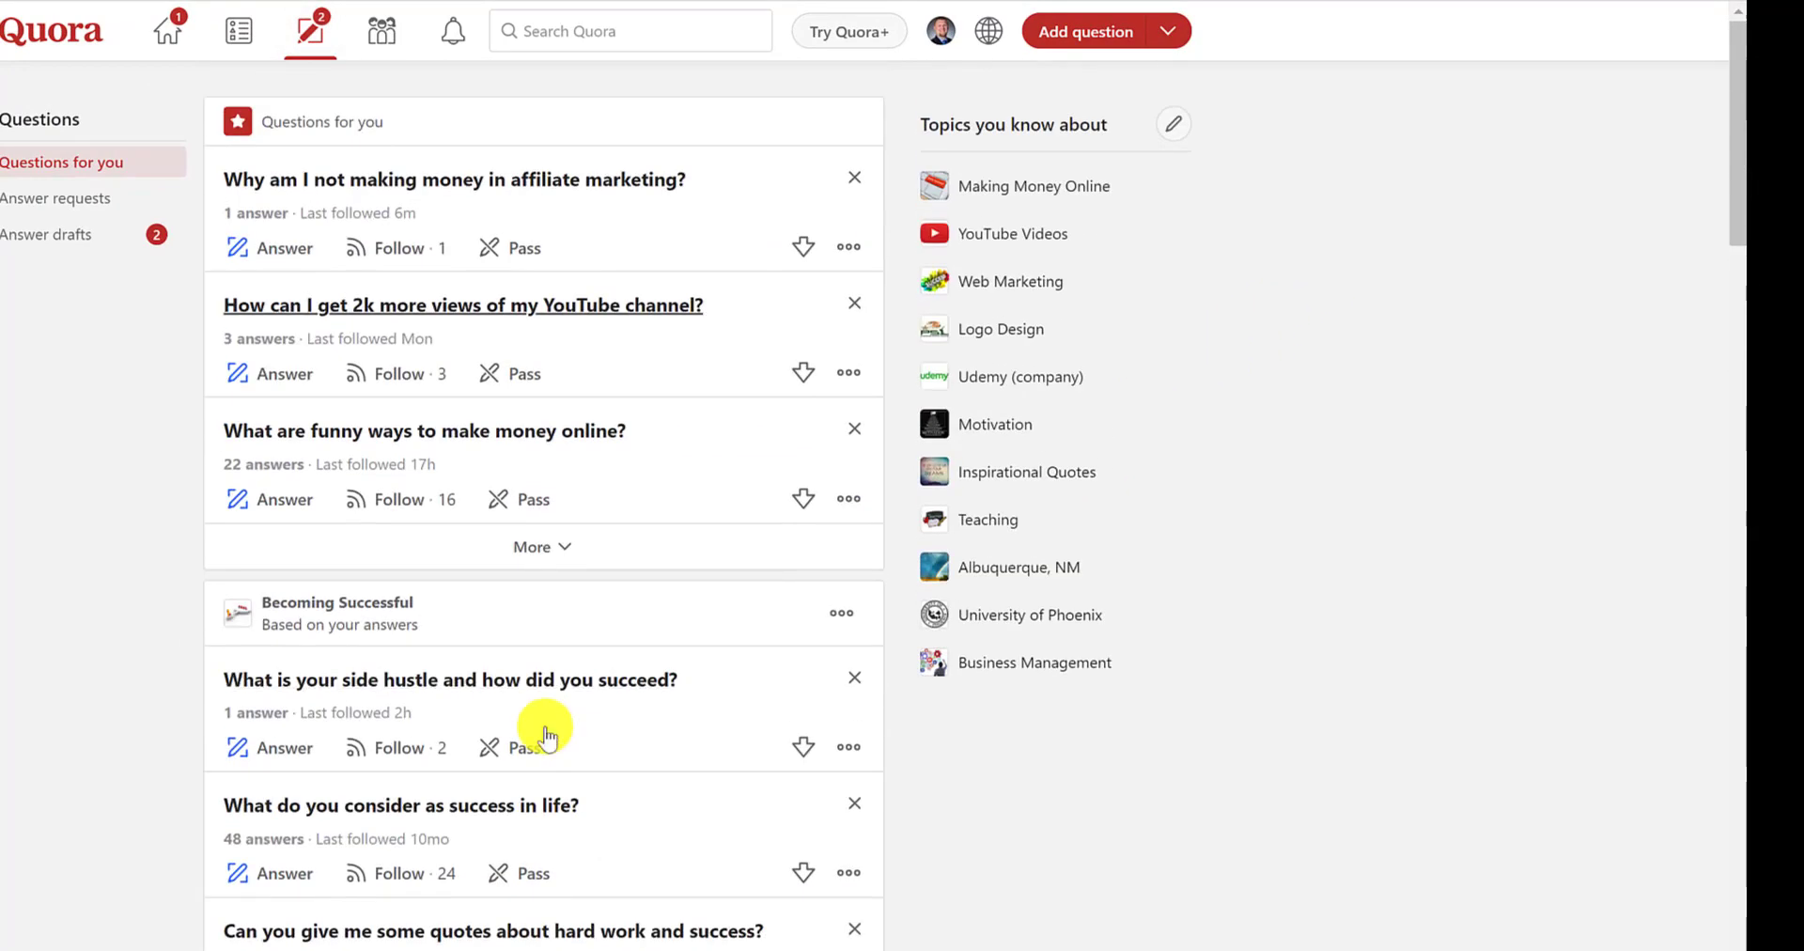
pyautogui.moveTo(688, 179); pyautogui.dragTo(252, 175)
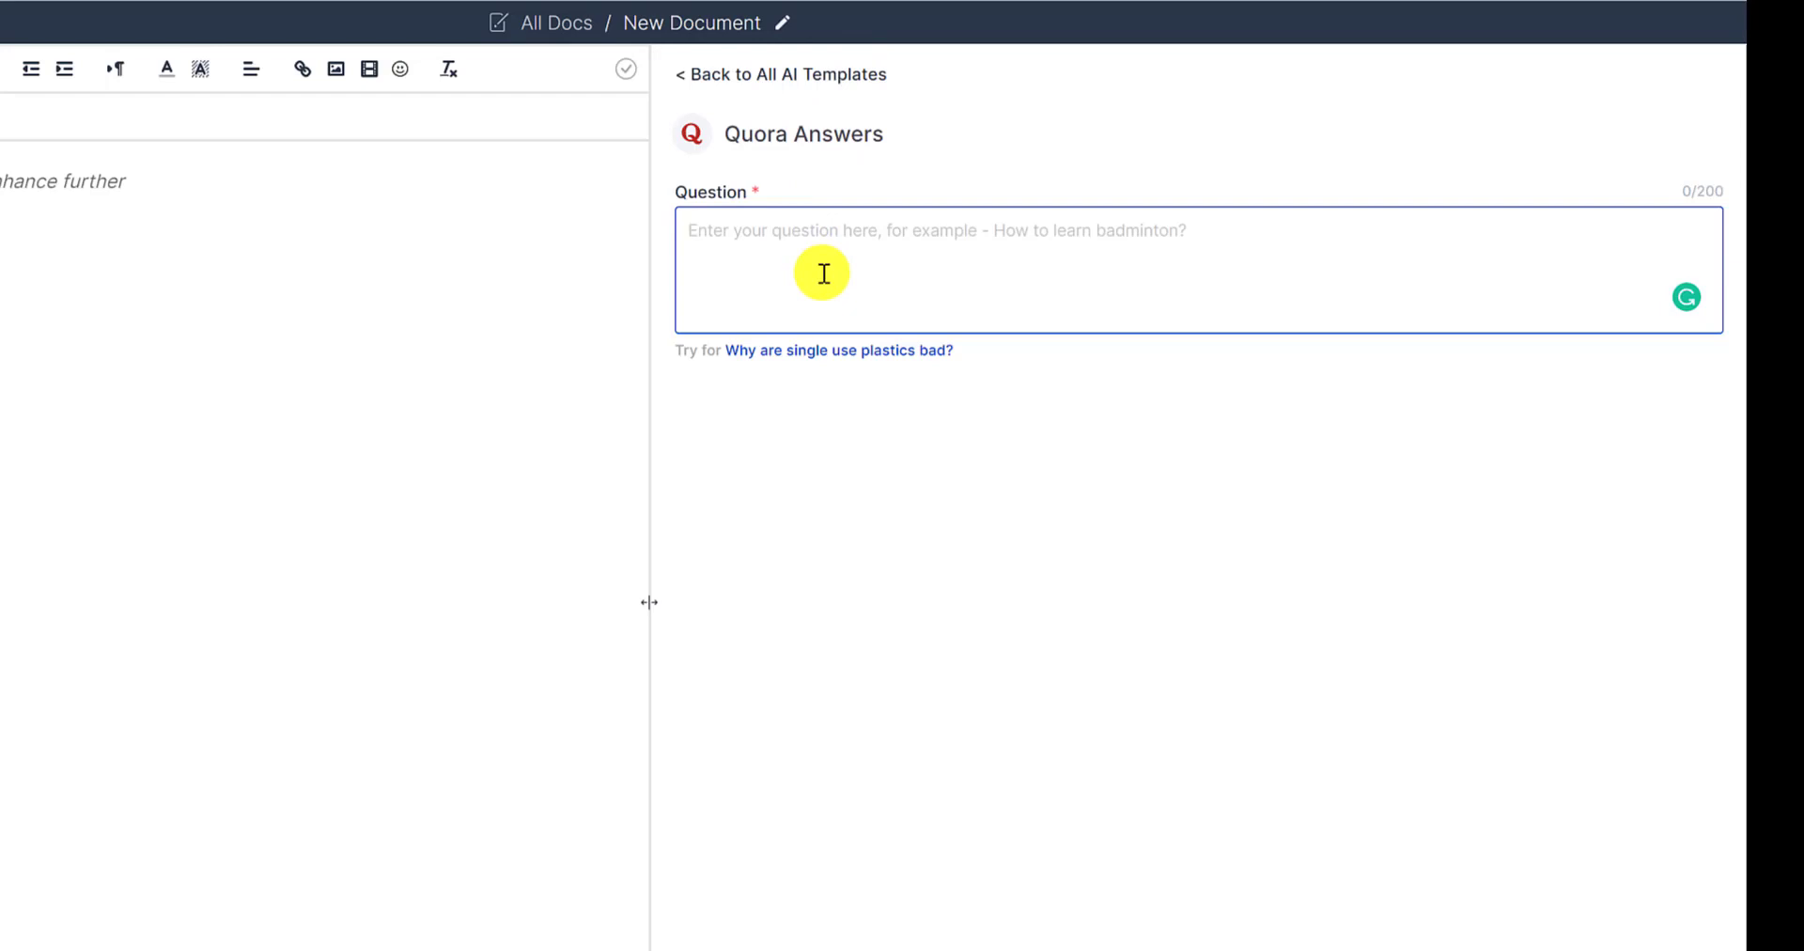
pyautogui.write('Why am I not making money in affiliate marketing?')
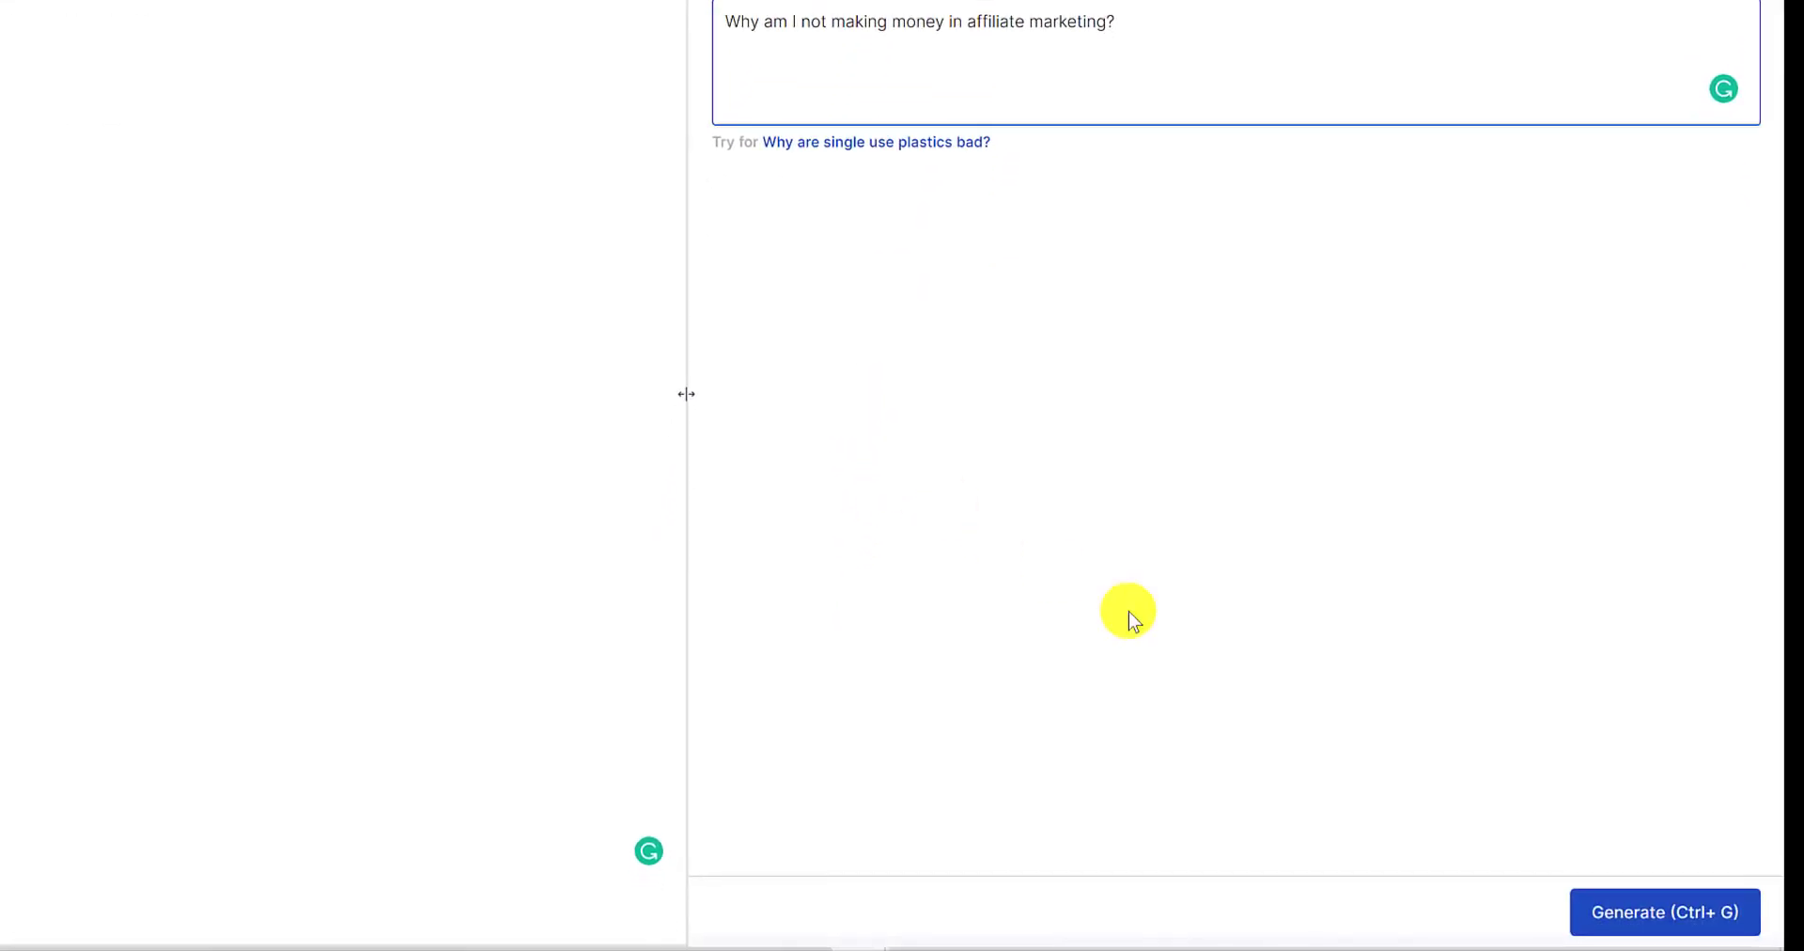
pyautogui.click(1639, 914)
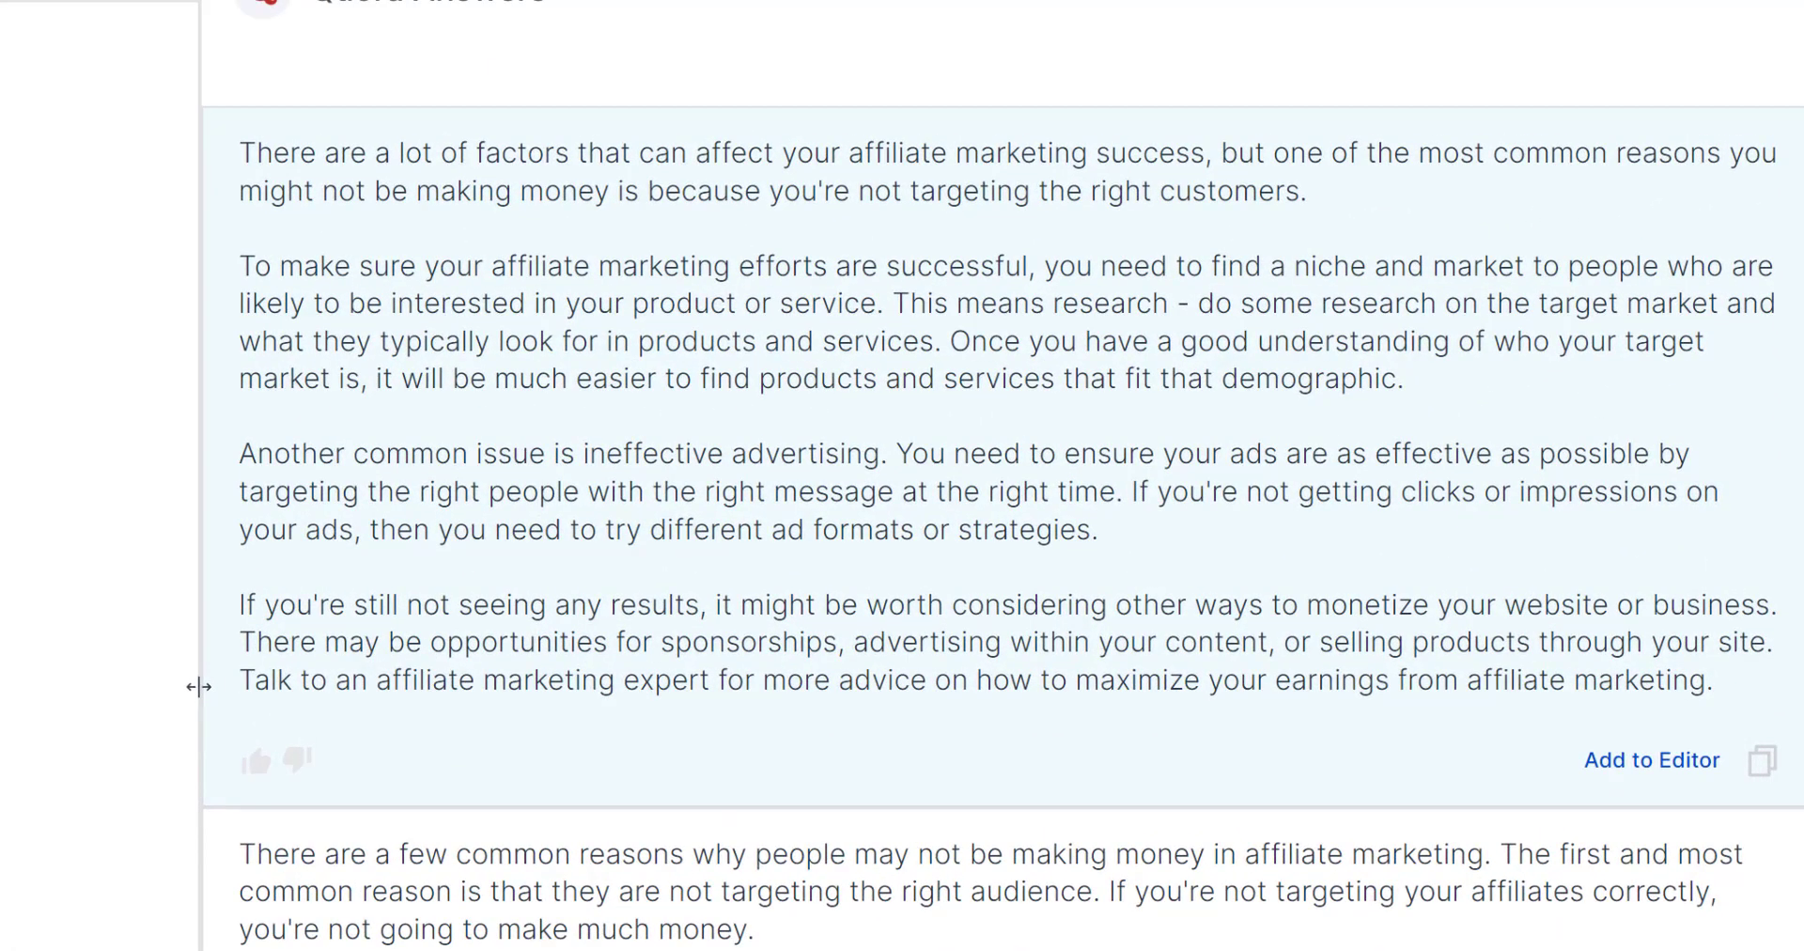
# Read through the generated Quora answers on affiliate marketing, examining the first answer in full.
pyautogui.moveTo(1353, 190); pyautogui.dragTo(355, 193)
pyautogui.moveTo(1117, 492); pyautogui.dragTo(1101, 491)
pyautogui.scroll(-2, 1126, 493)
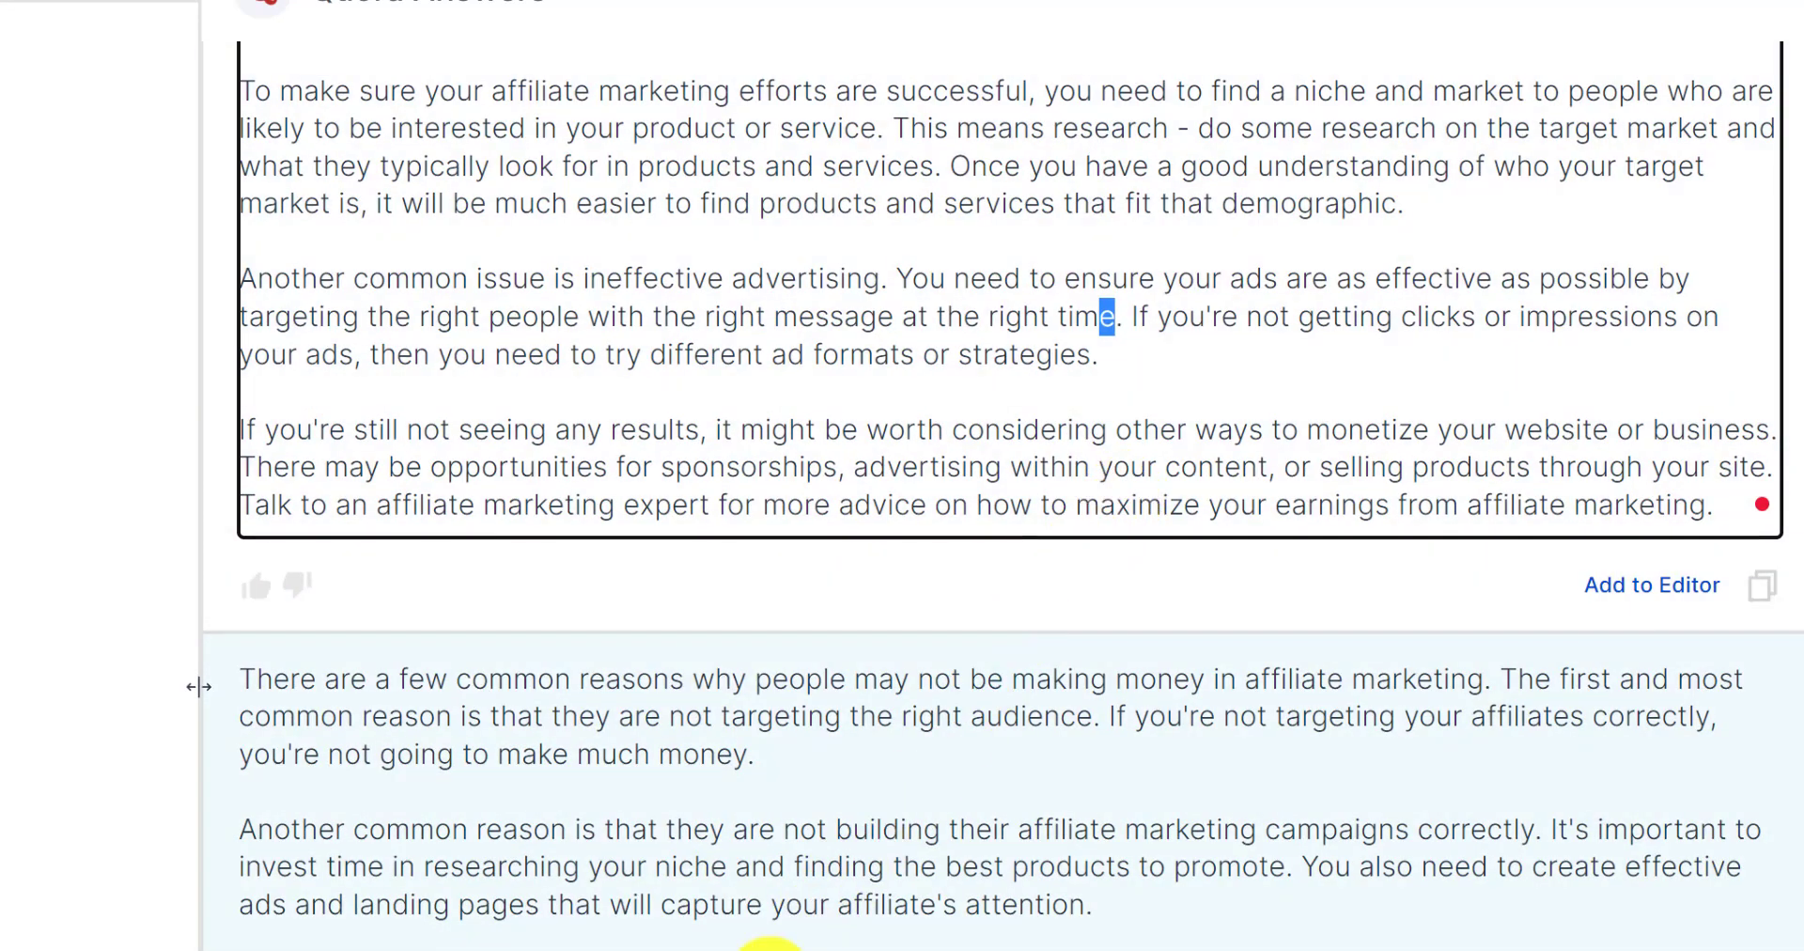
pyautogui.scroll(3, 768, 945)
pyautogui.scroll(2, 769, 944)
pyautogui.click(834, 923)
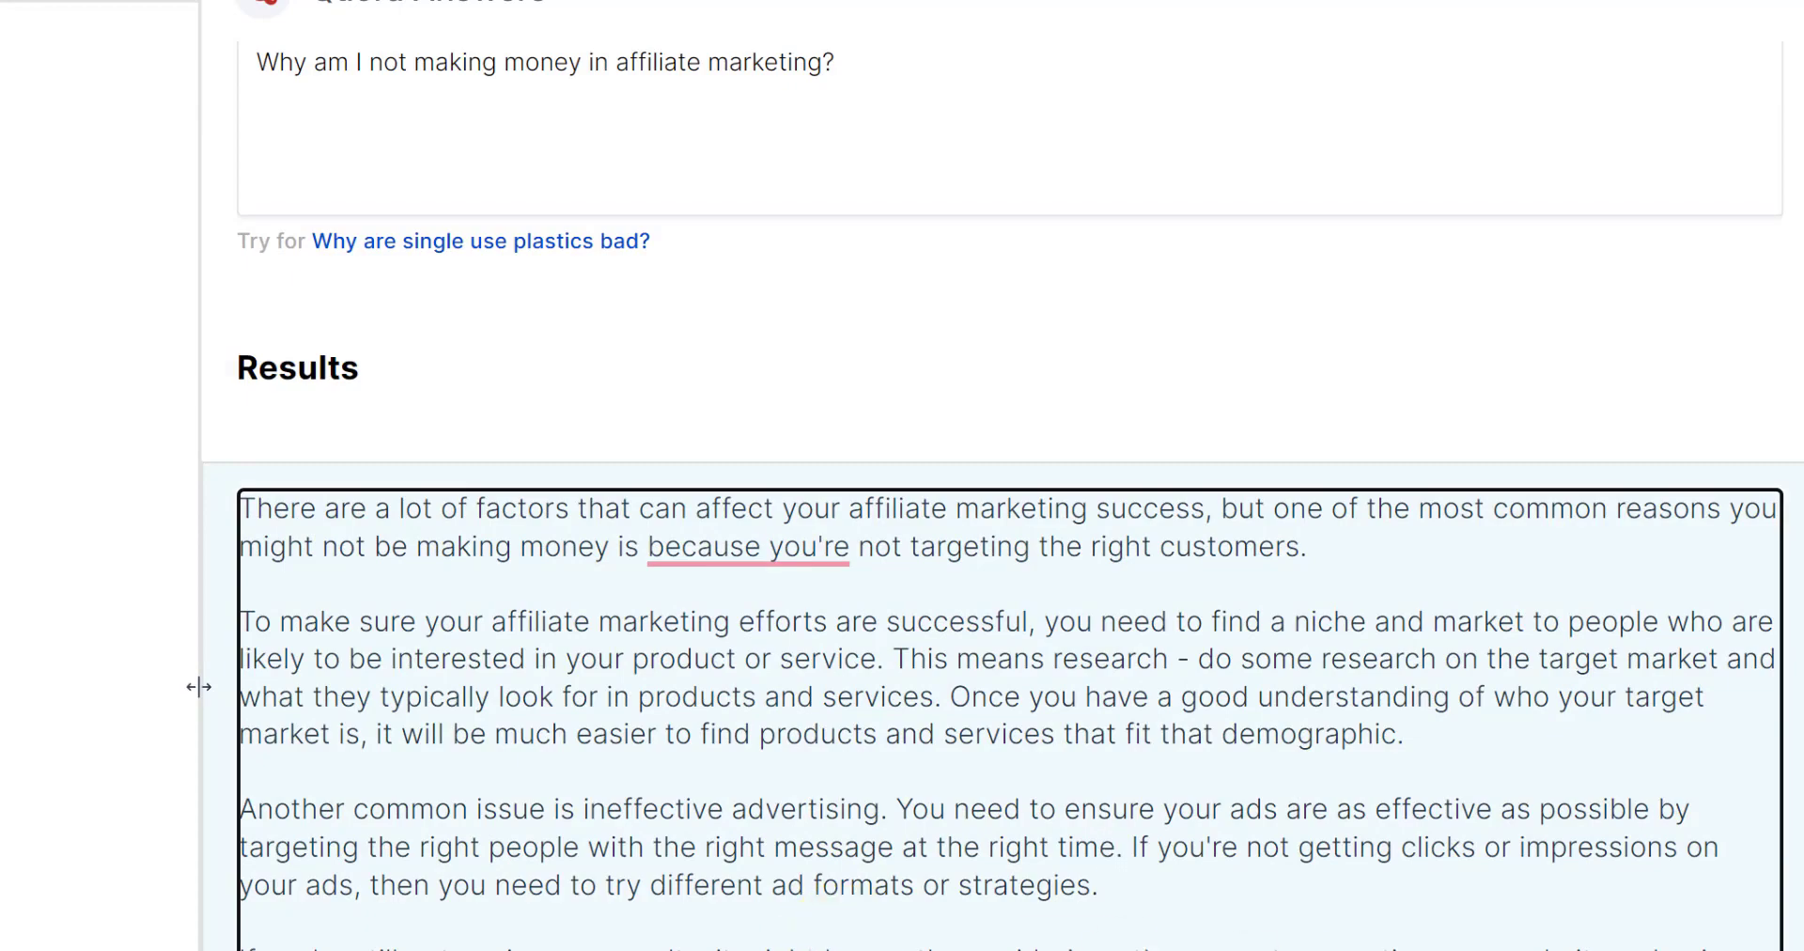
pyautogui.moveTo(834, 945); pyautogui.dragTo(207, 505)
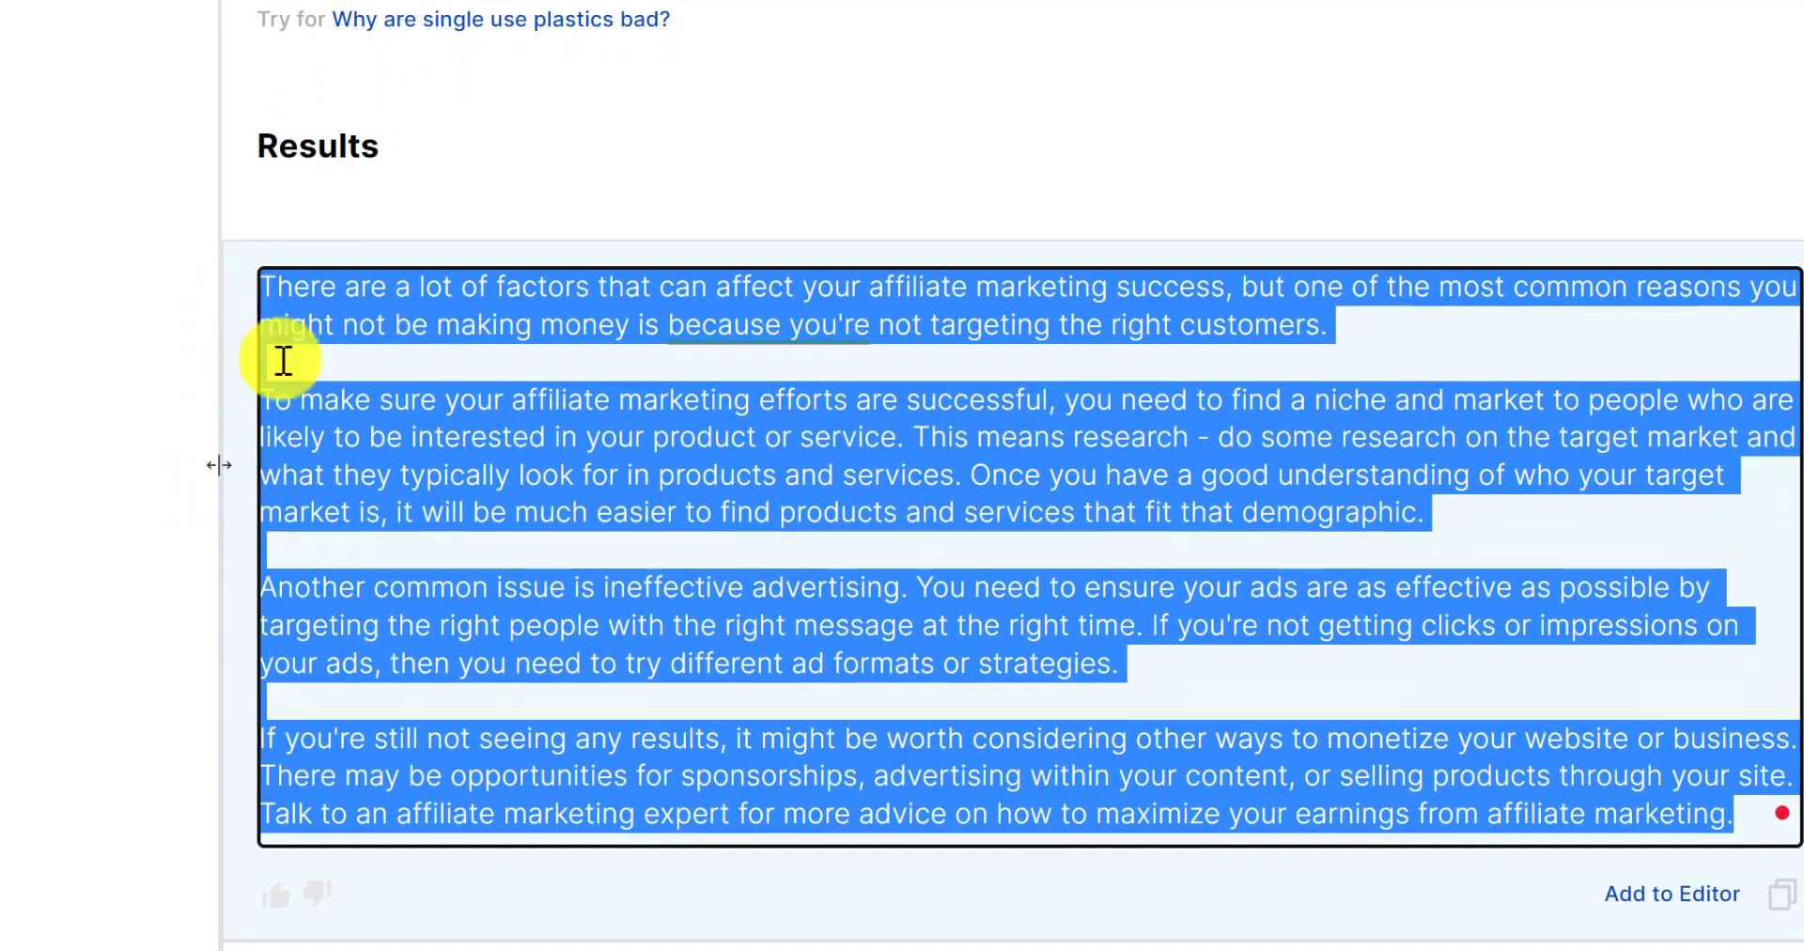
pyautogui.click(915, 645)
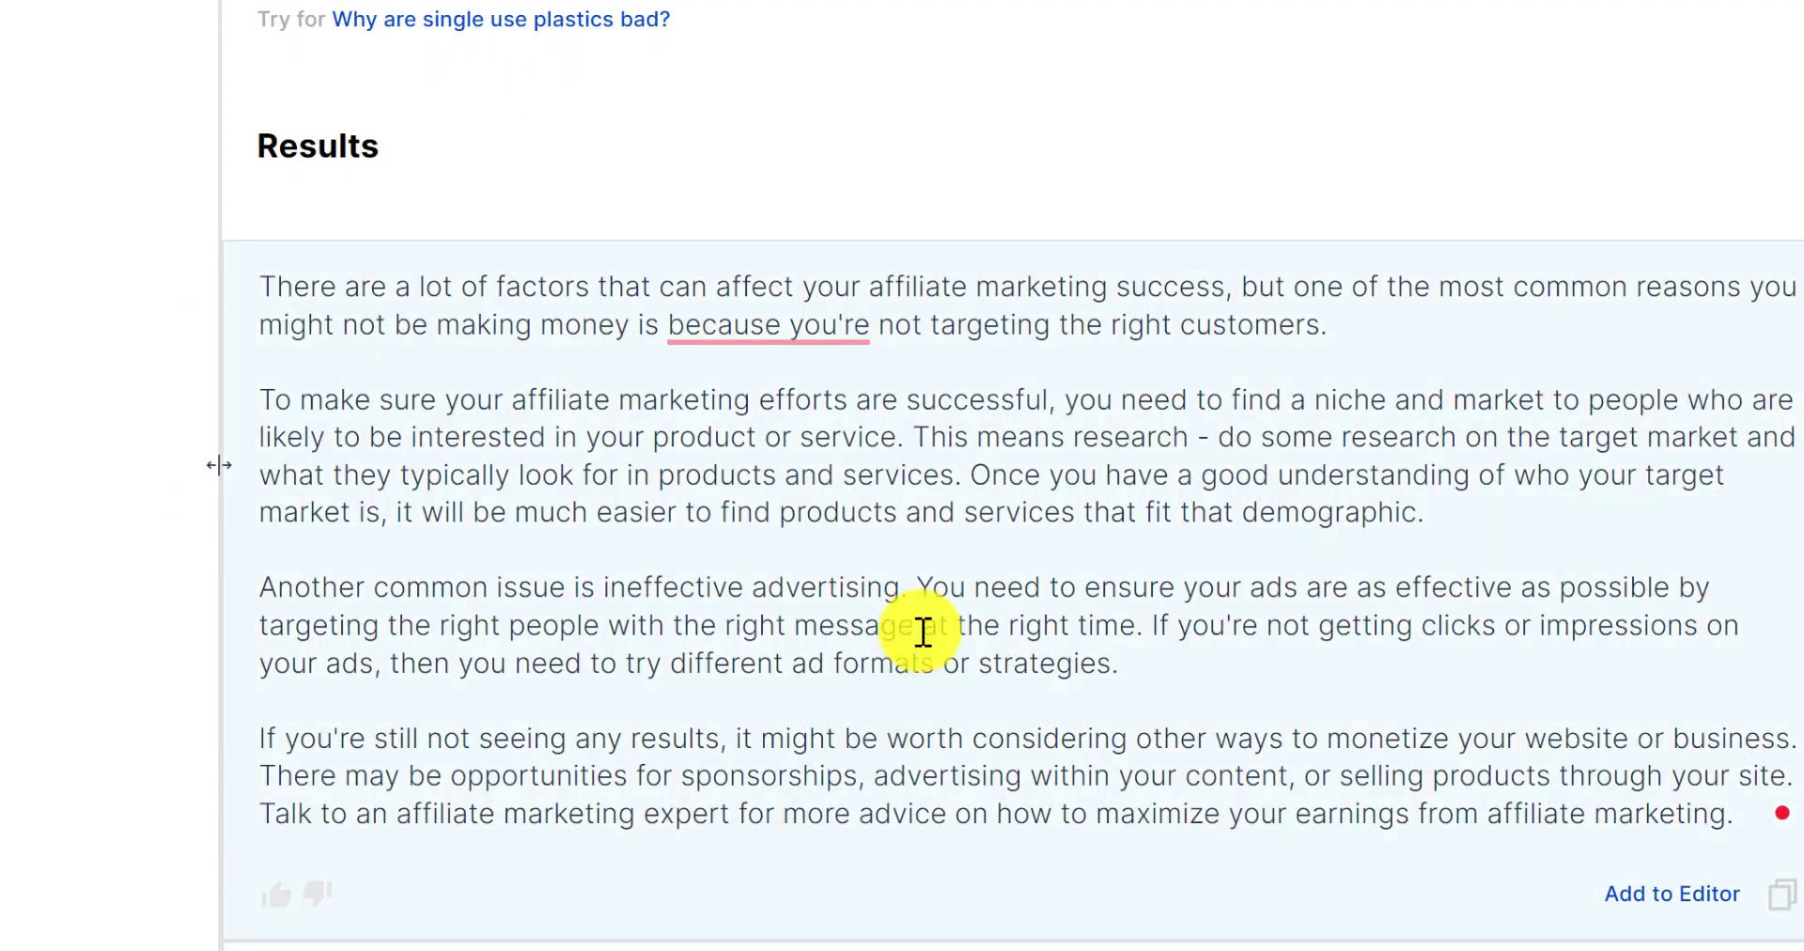
# Add the first generated Quora answer to the editor and extend it with a paragraph generated from a Contrast connector.
pyautogui.scroll(-5, 923, 632)
pyautogui.click(1682, 364)
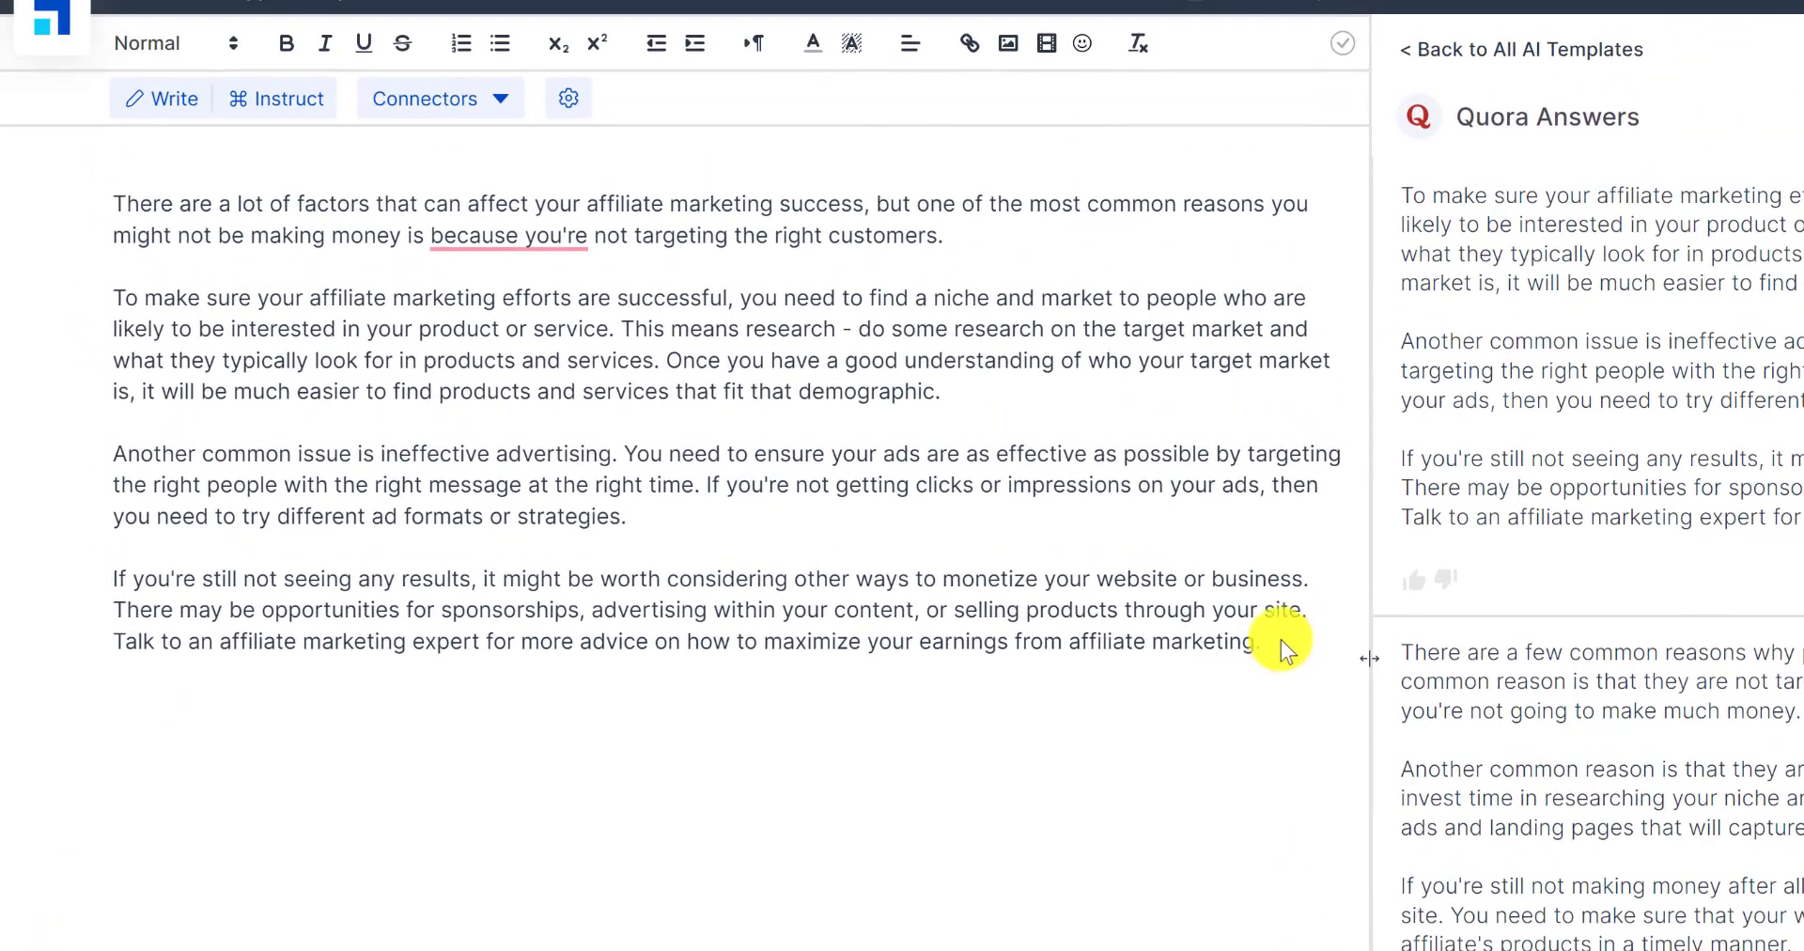
pyautogui.click(502, 95)
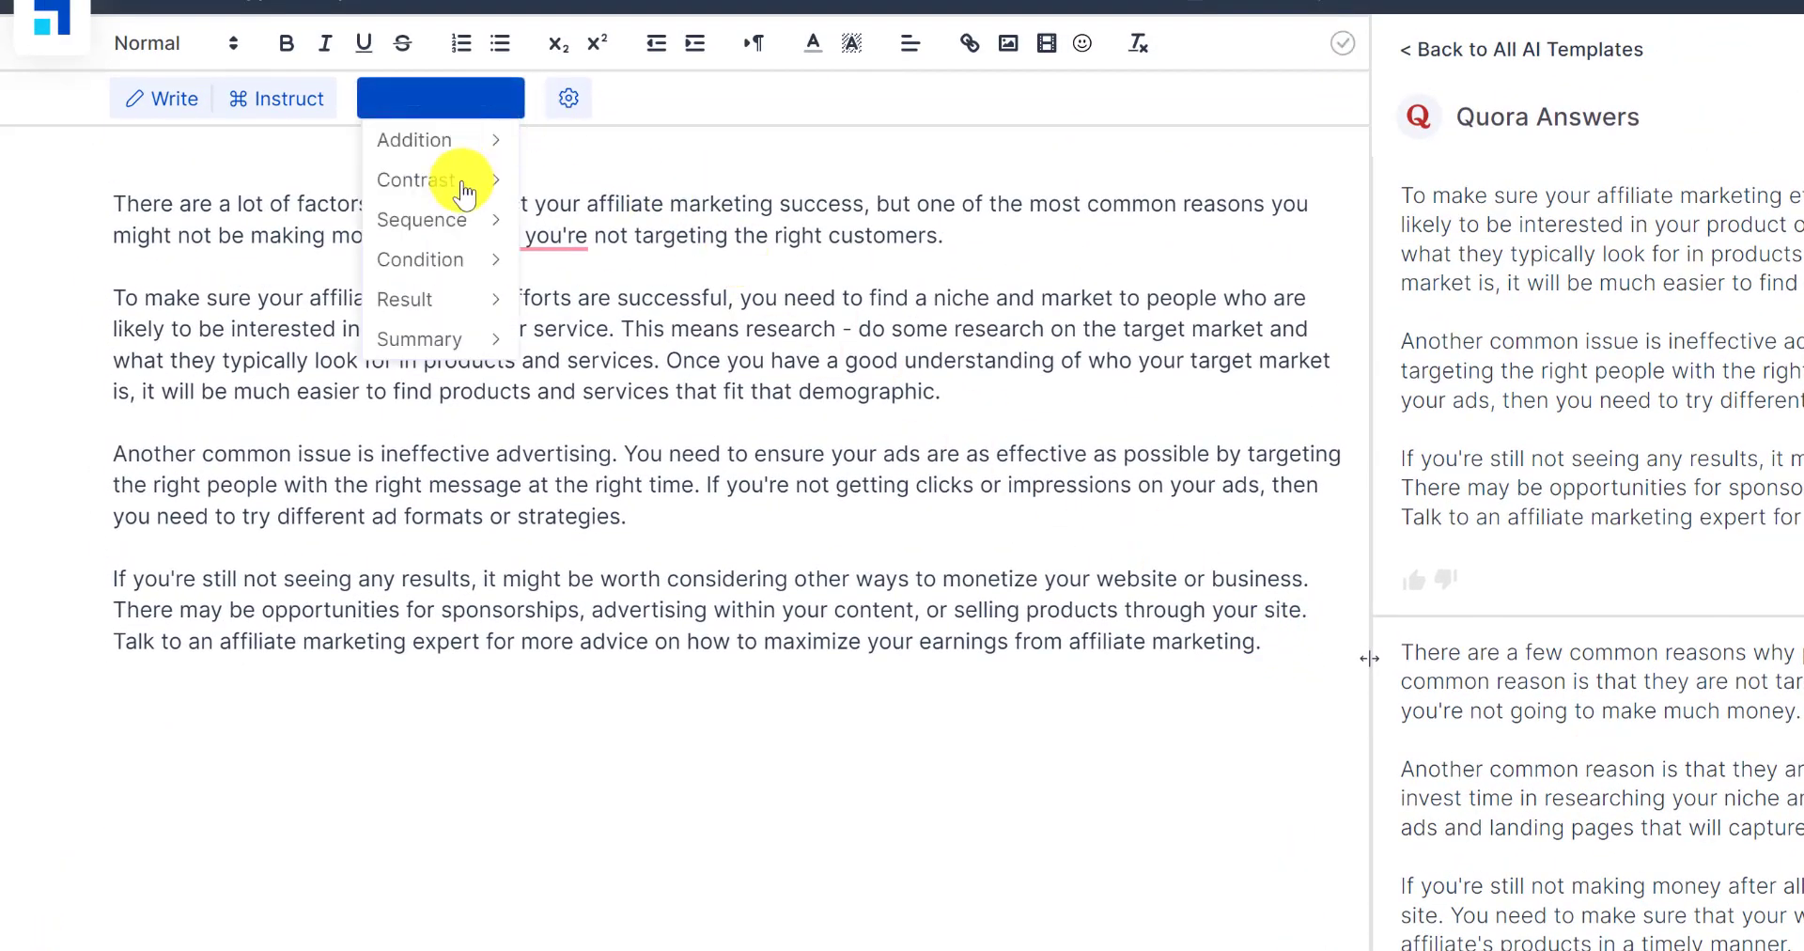
pyautogui.moveTo(460, 179)
pyautogui.click(564, 186)
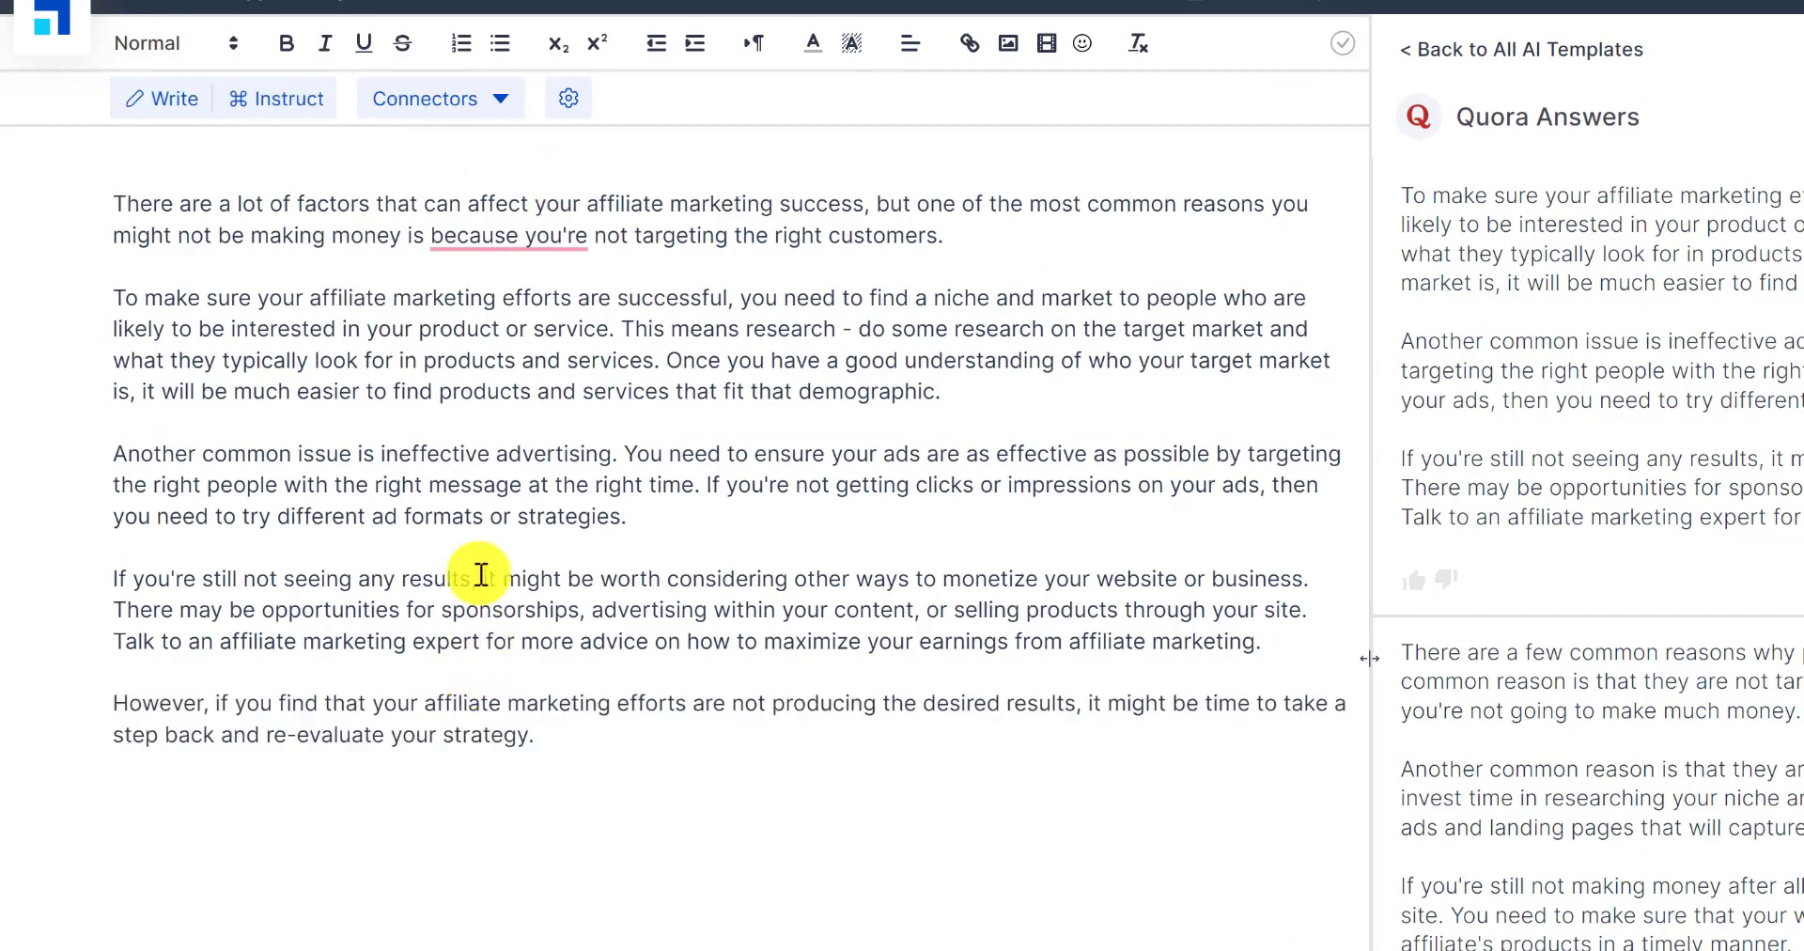
# Generate a closing paragraph for the answer with the "All in all" Summary connector and read it over.
pyautogui.click(495, 99)
pyautogui.moveTo(465, 145)
pyautogui.moveTo(432, 339)
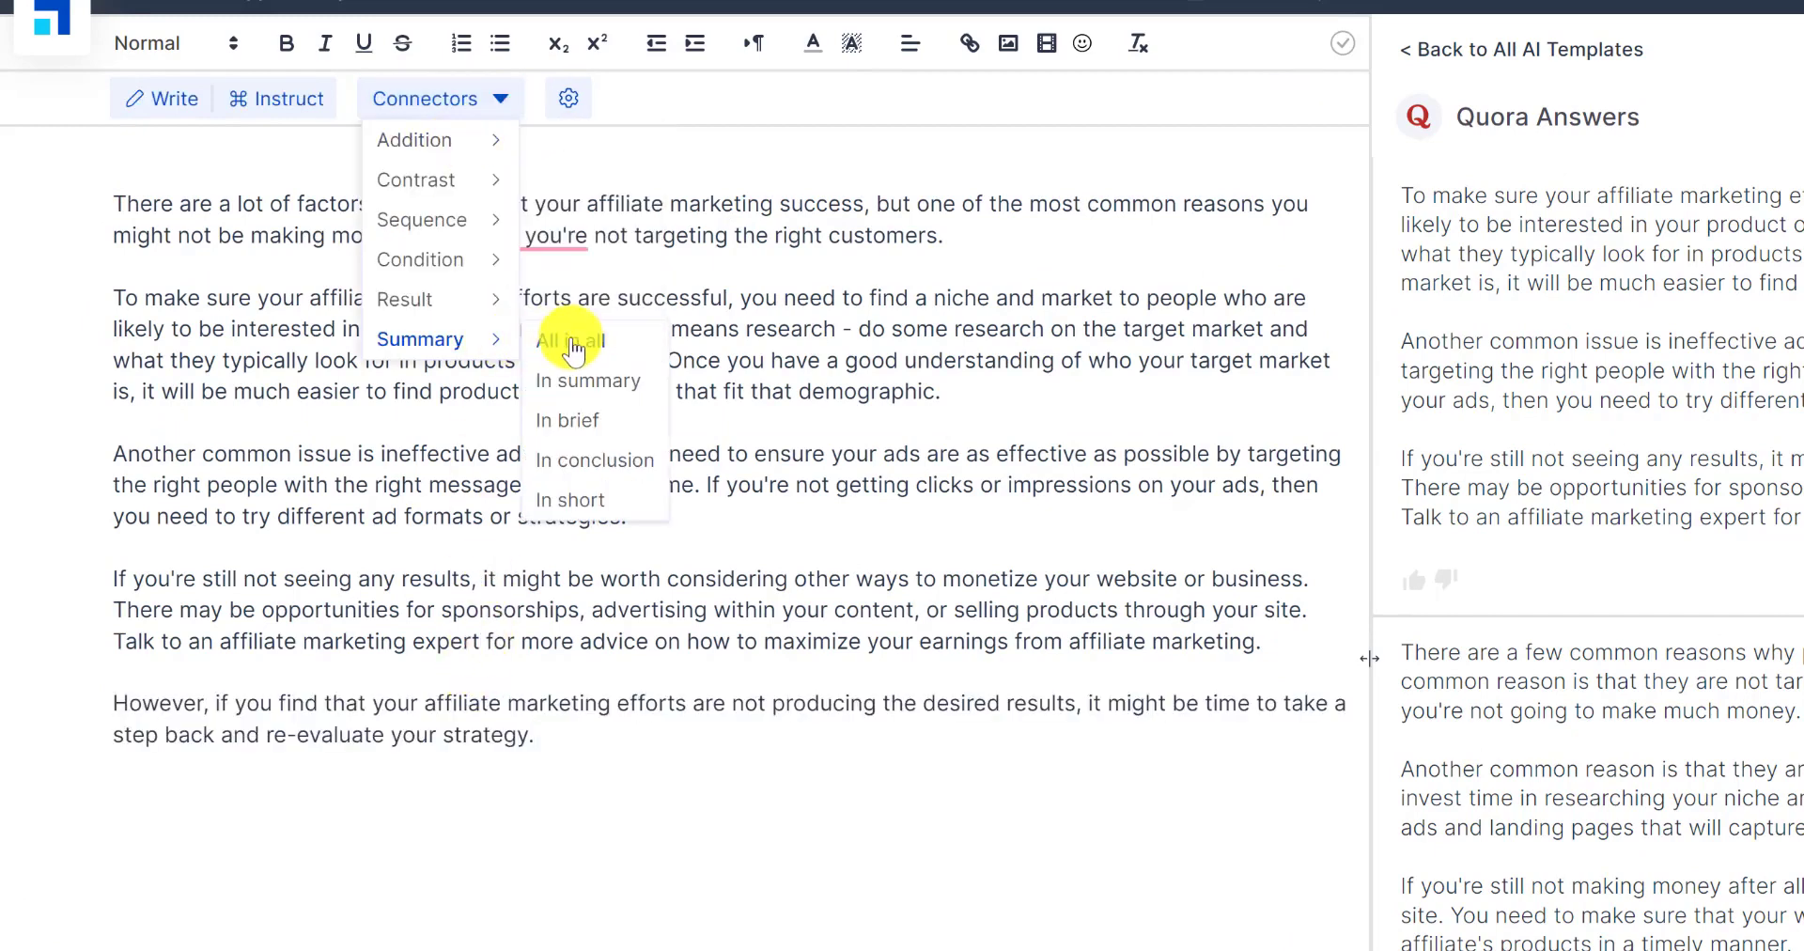
pyautogui.click(575, 336)
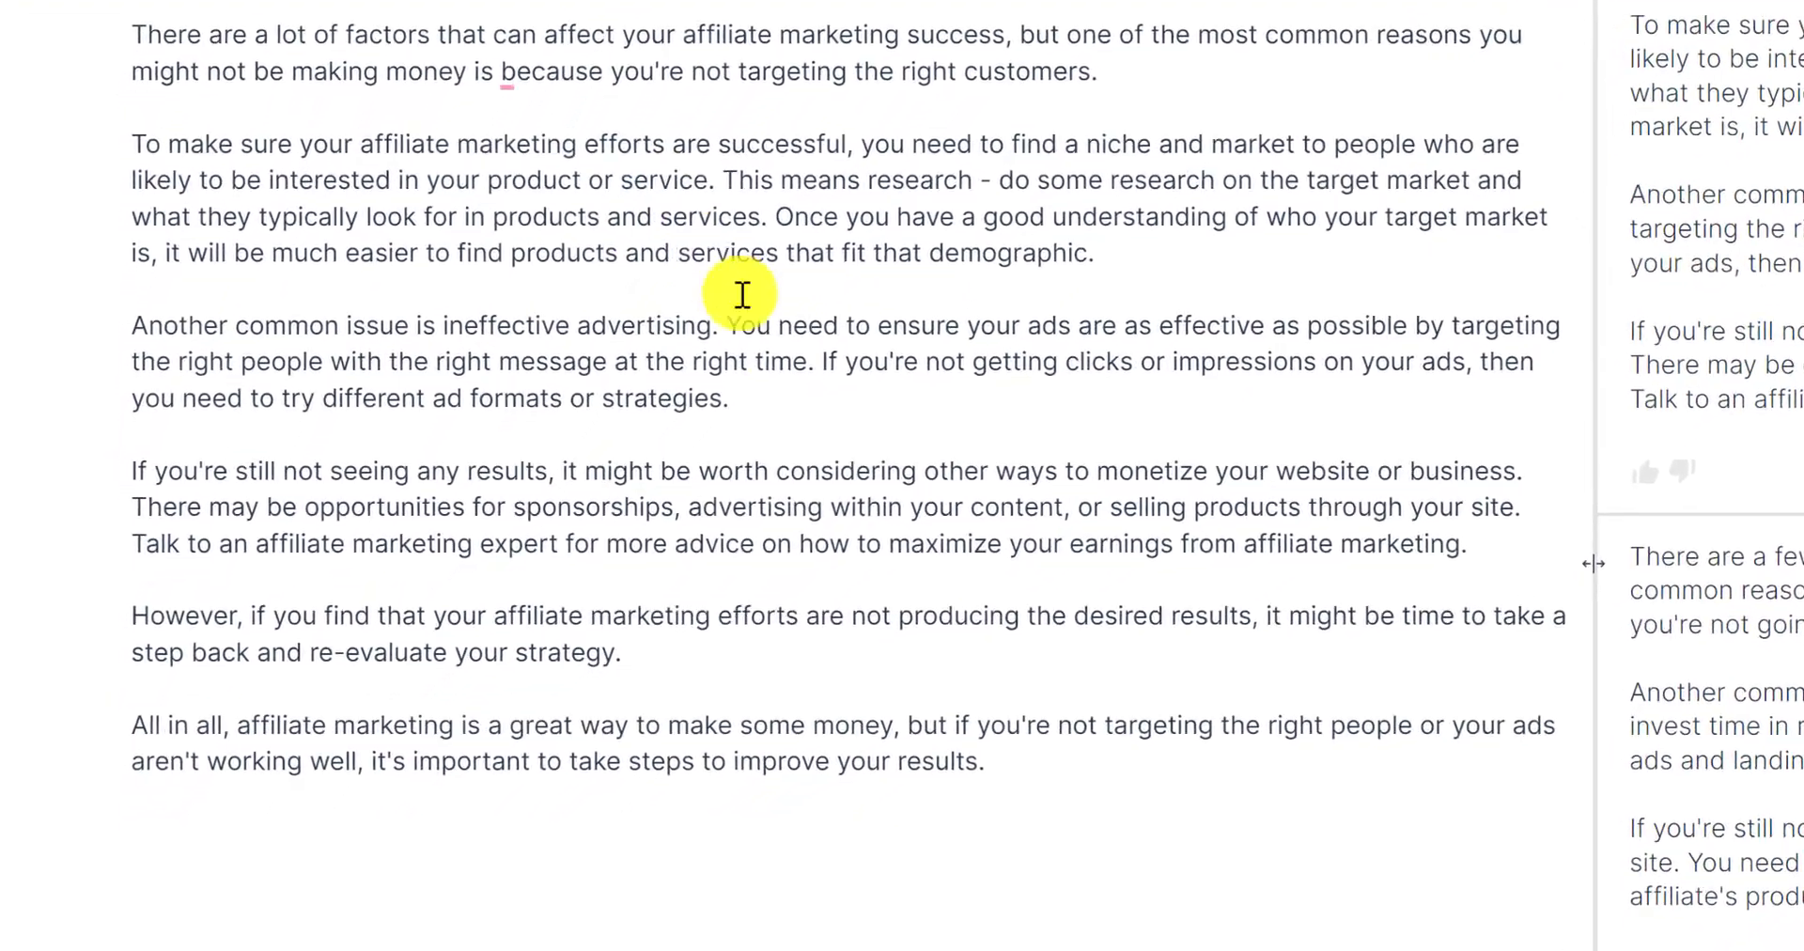
pyautogui.moveTo(1072, 766); pyautogui.dragTo(42, 731)
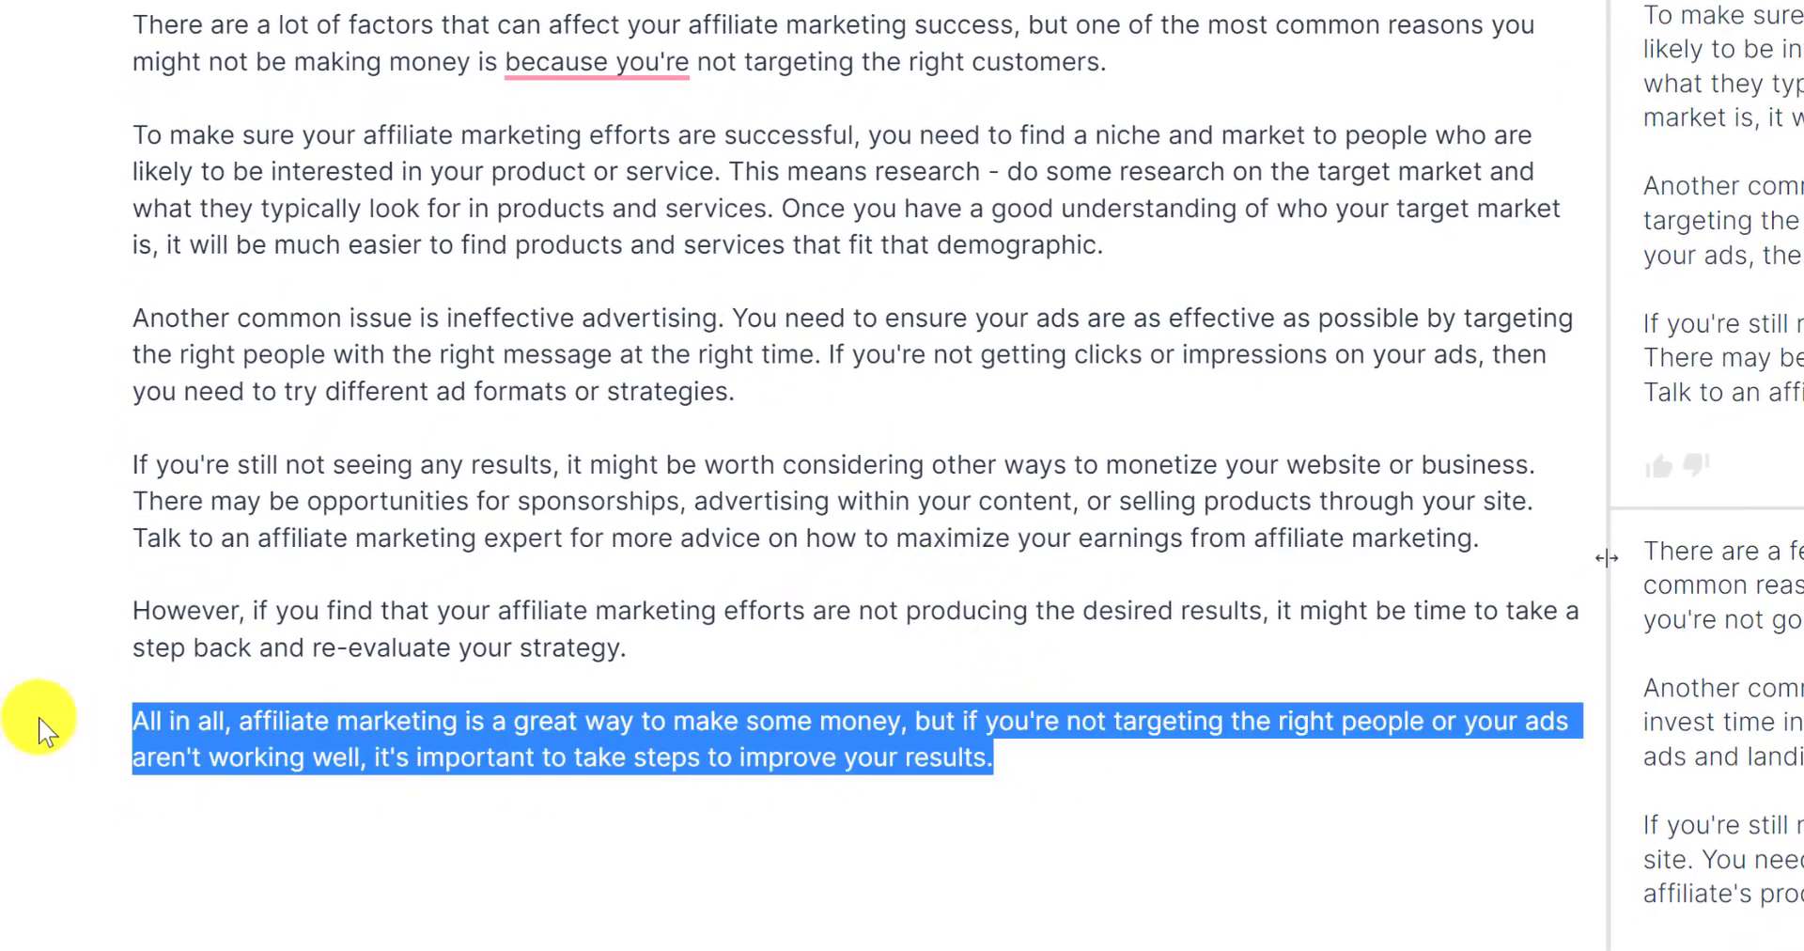
pyautogui.moveTo(727, 611); pyautogui.dragTo(740, 611)
pyautogui.click(1182, 812)
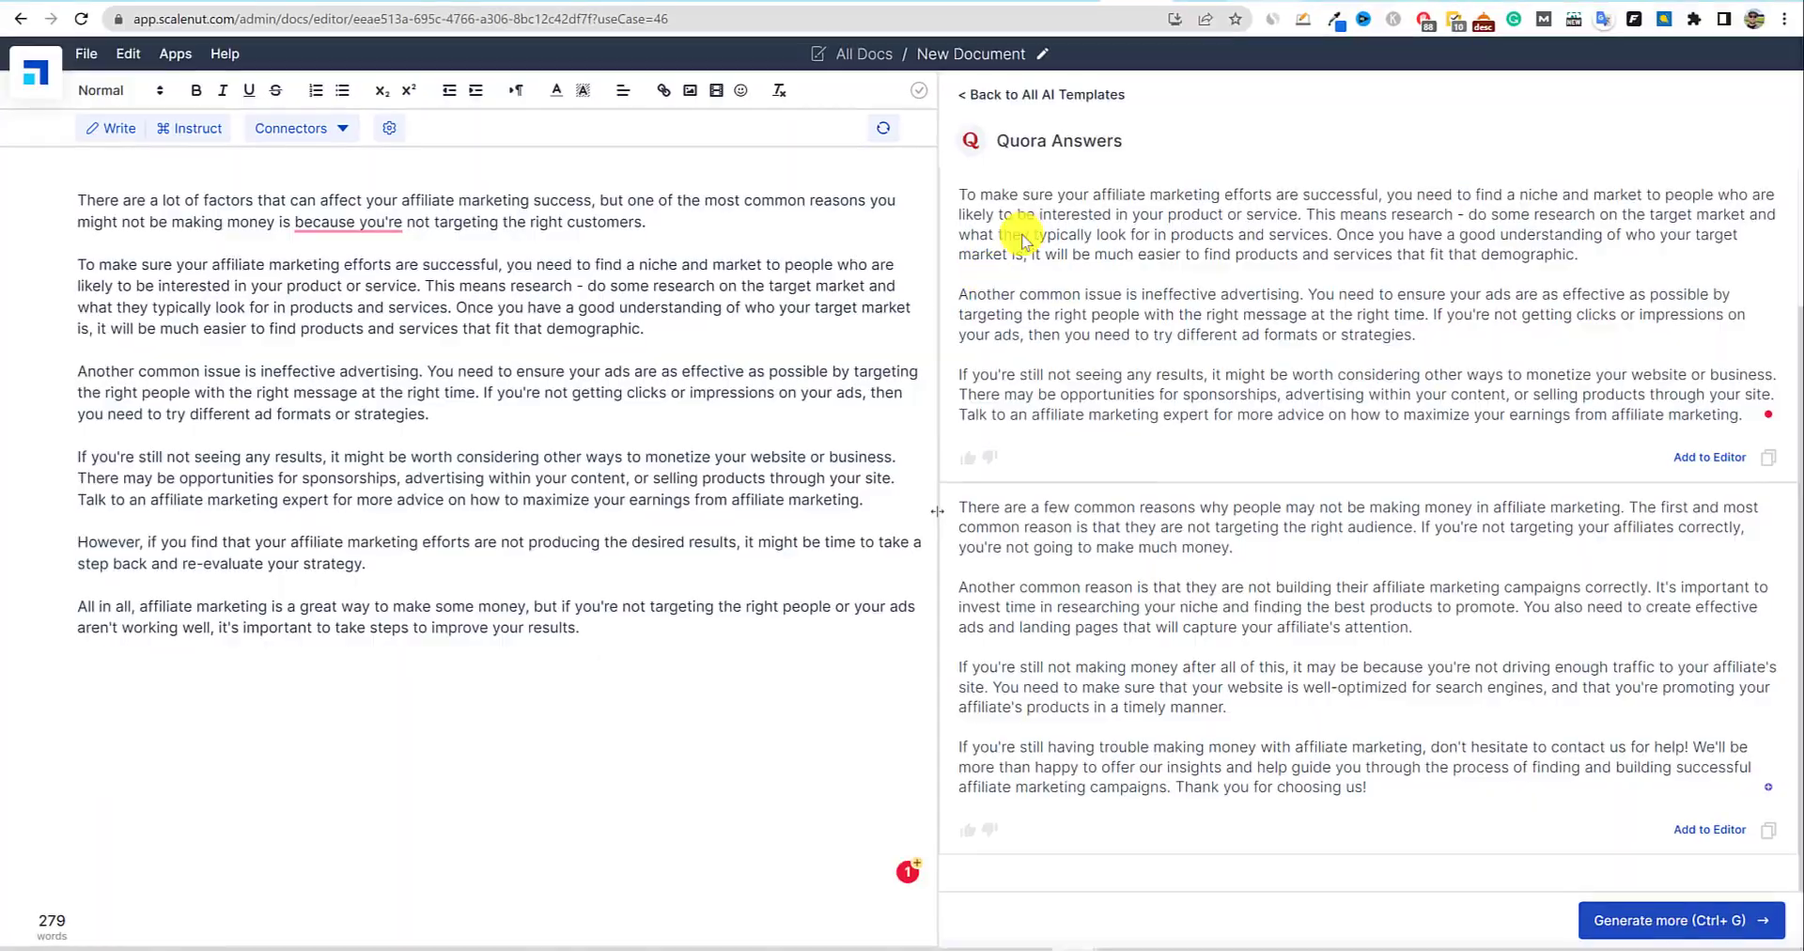
# Switch to Quora, open the account's content and stats page, and examine the view counts of past answers.
pyautogui.click(1255, 3)
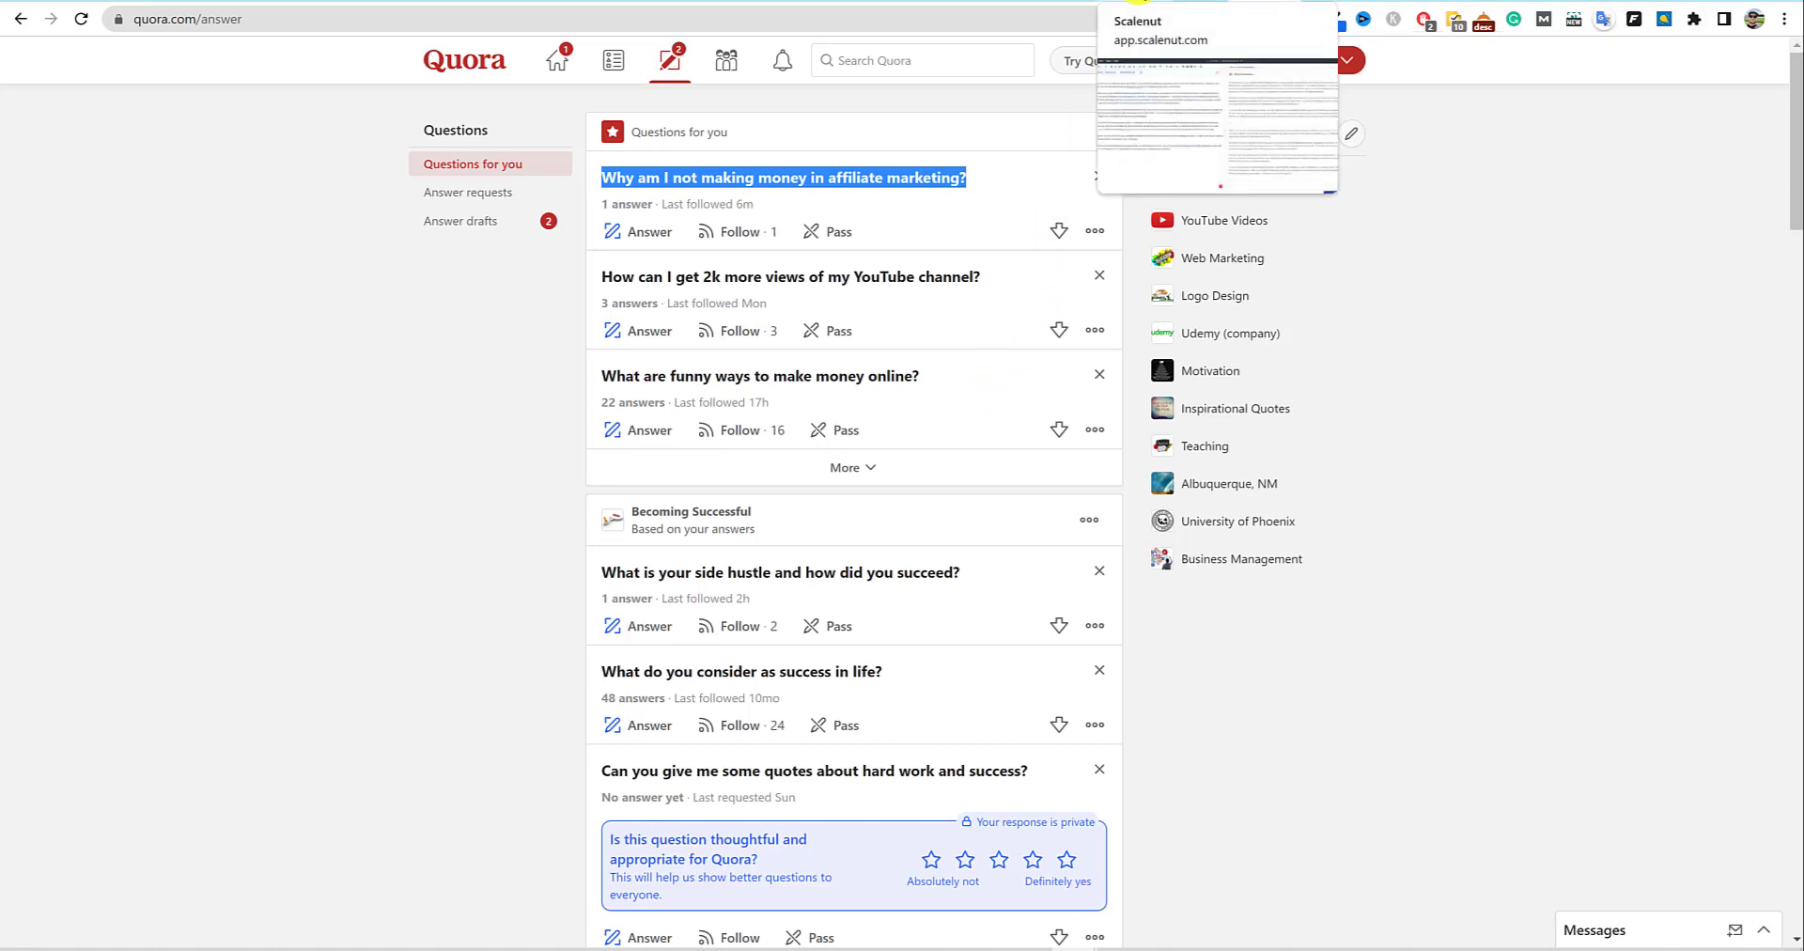
pyautogui.click(1167, 60)
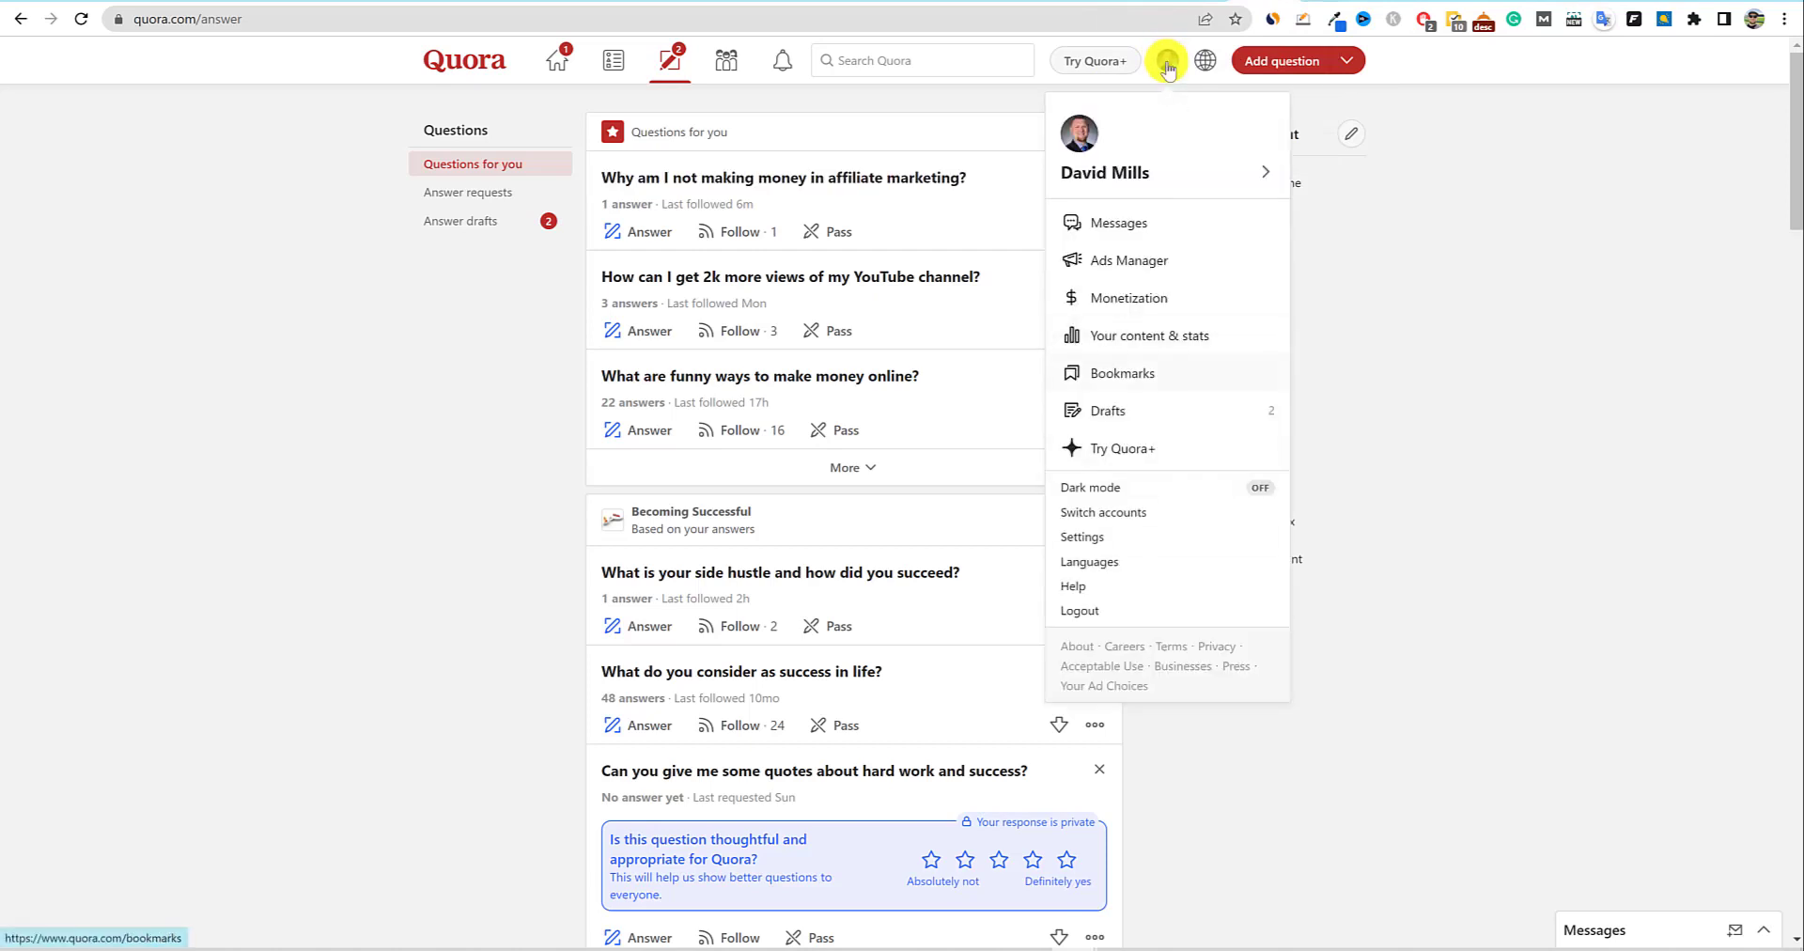
pyautogui.click(1135, 345)
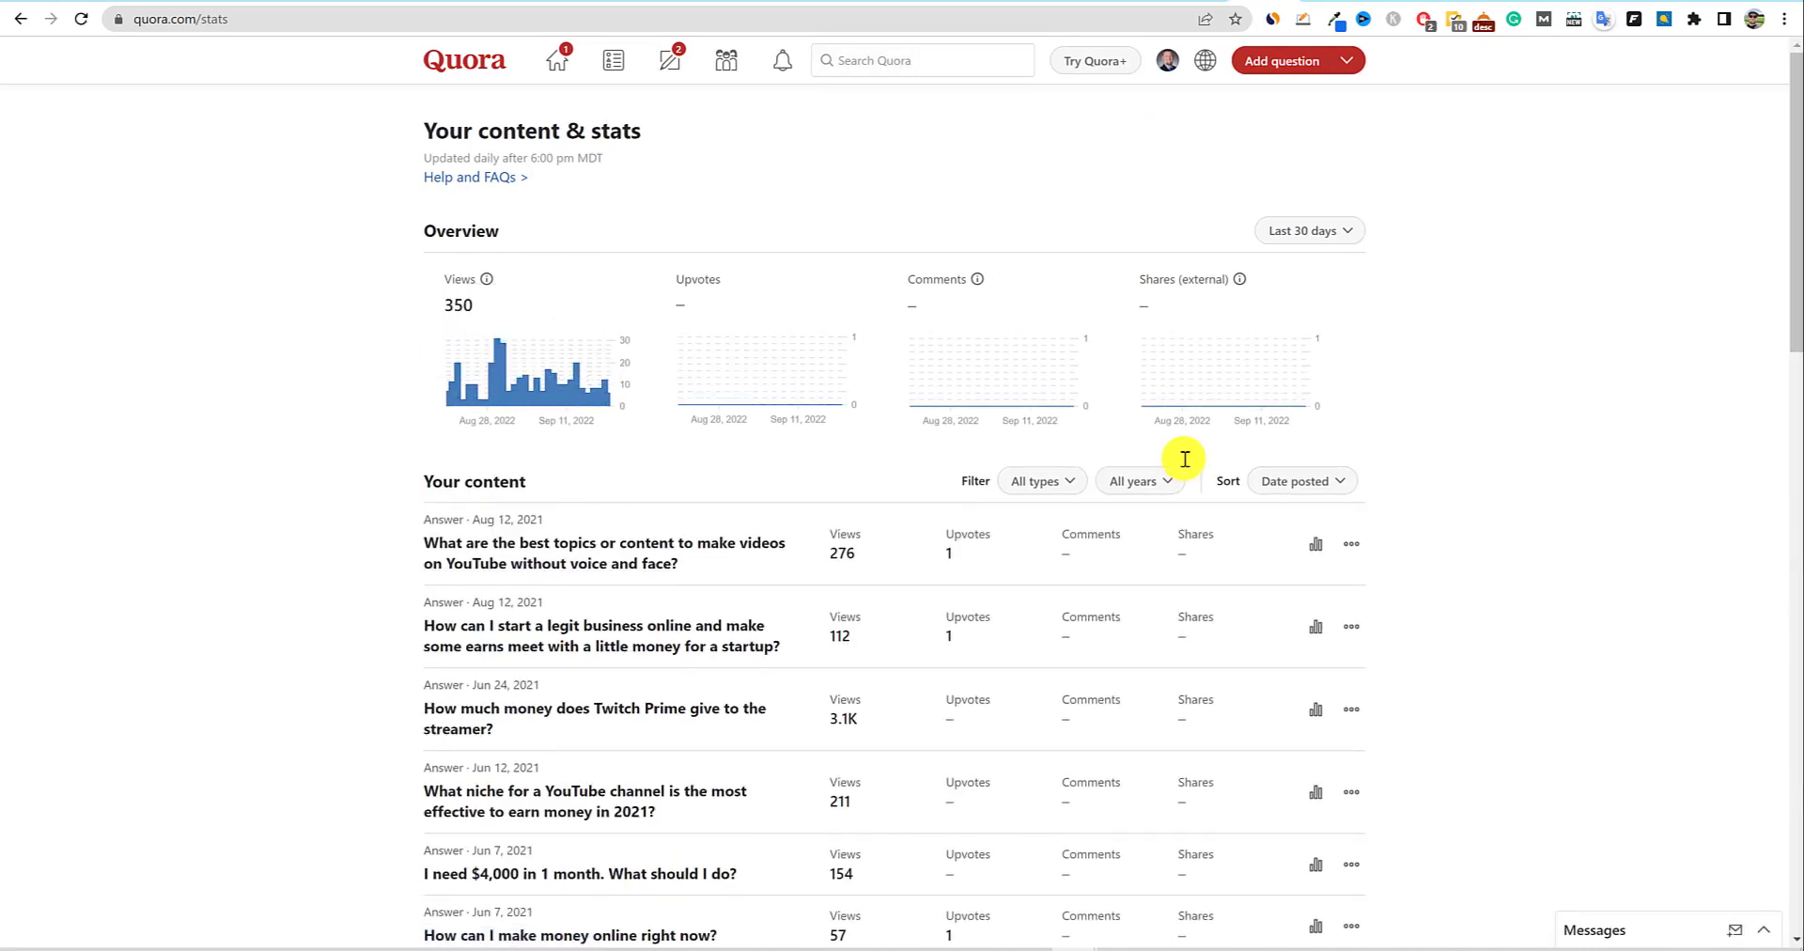
pyautogui.scroll(-15, 1047, 535)
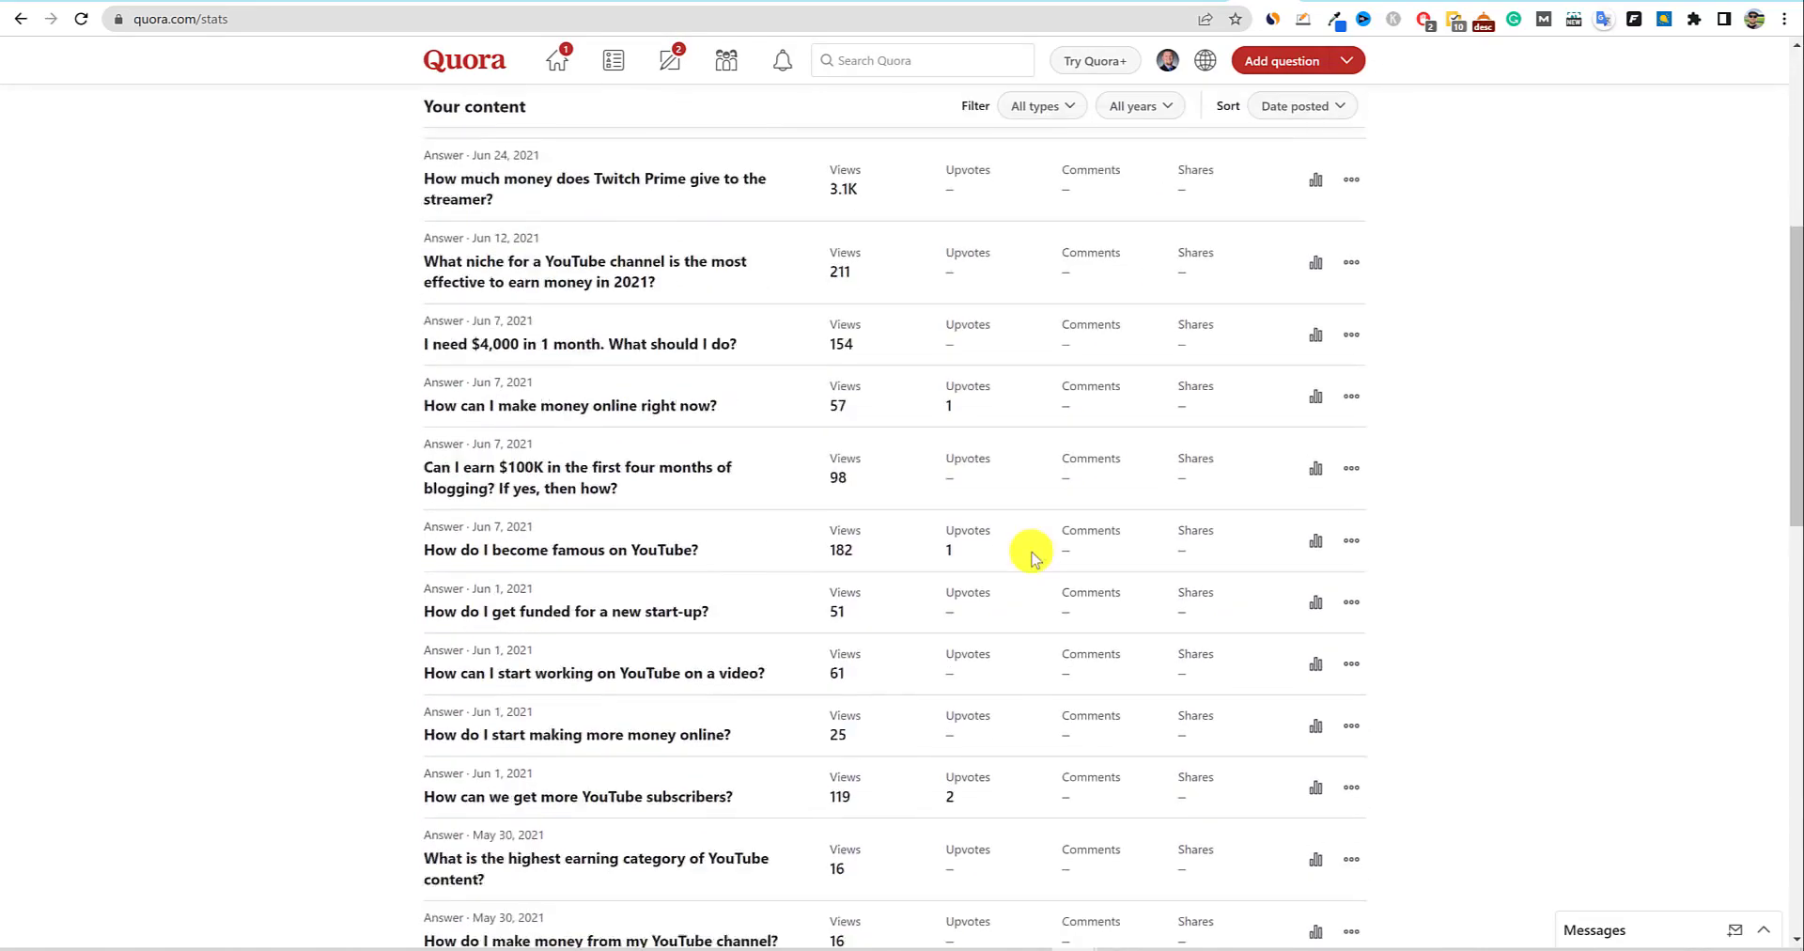
pyautogui.scroll(15, 778, 713)
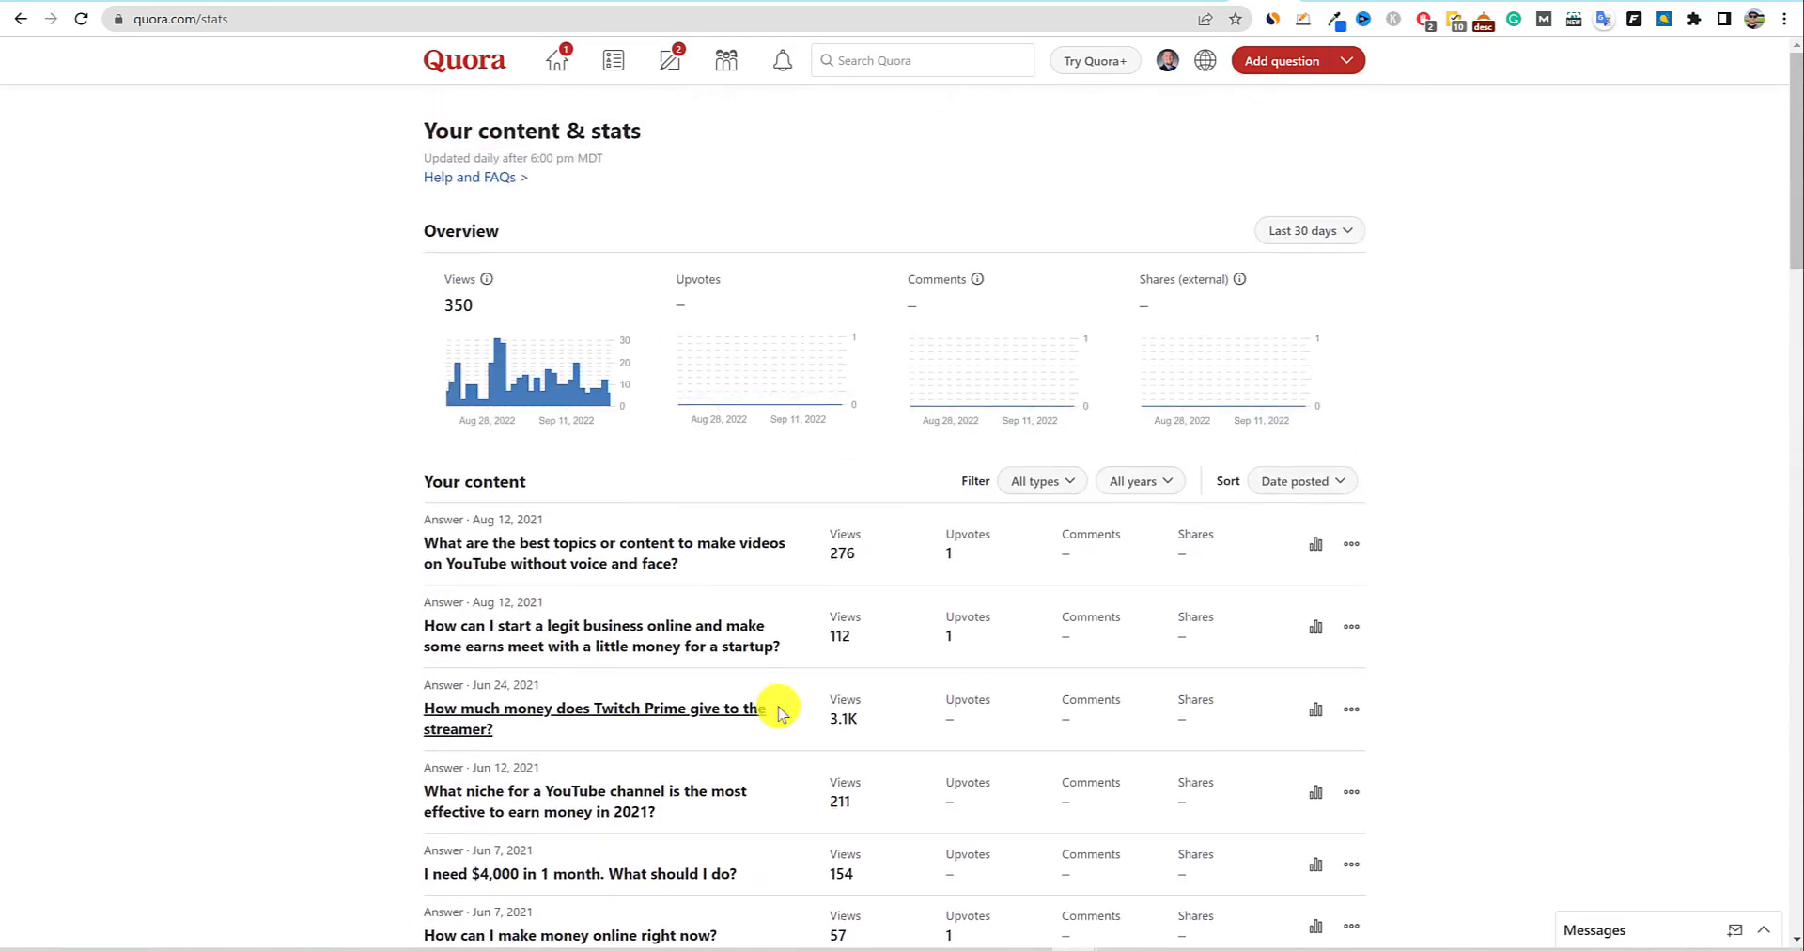
pyautogui.scroll(-1, 825, 725)
pyautogui.scroll(2, 825, 720)
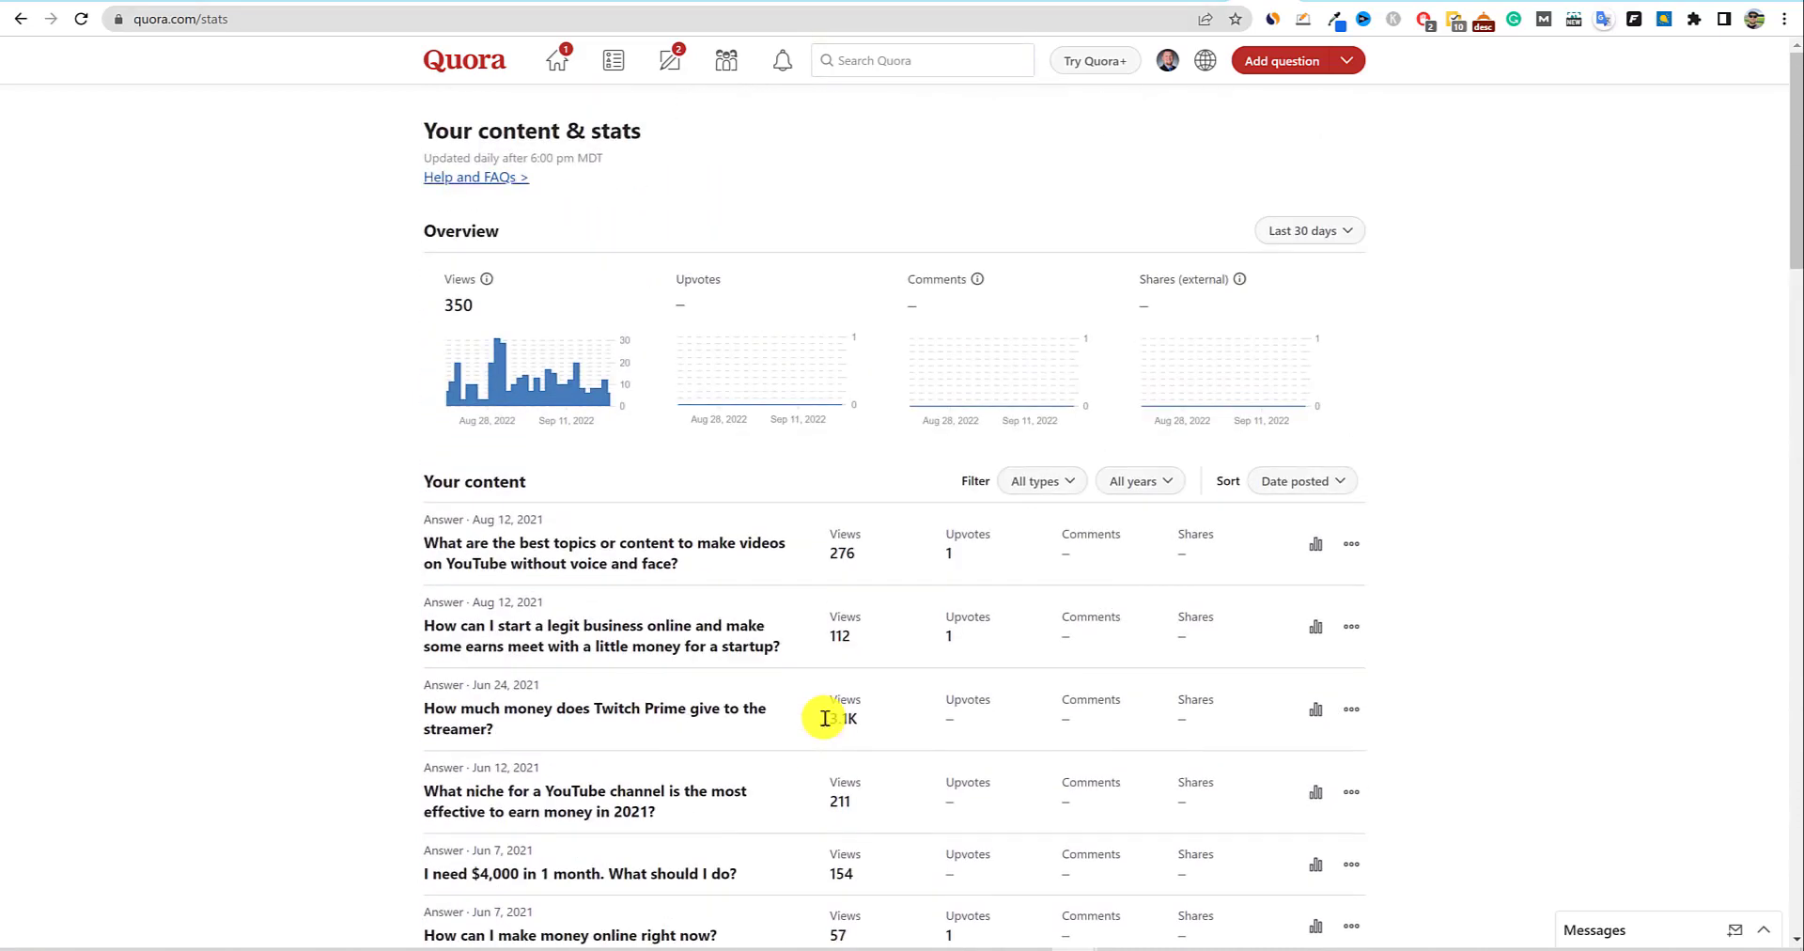
# Switch back to Scalenut, return to the full AI template catalog and open the Social Media Posts template.
pyautogui.hotkey('ctrl', 'Tab')
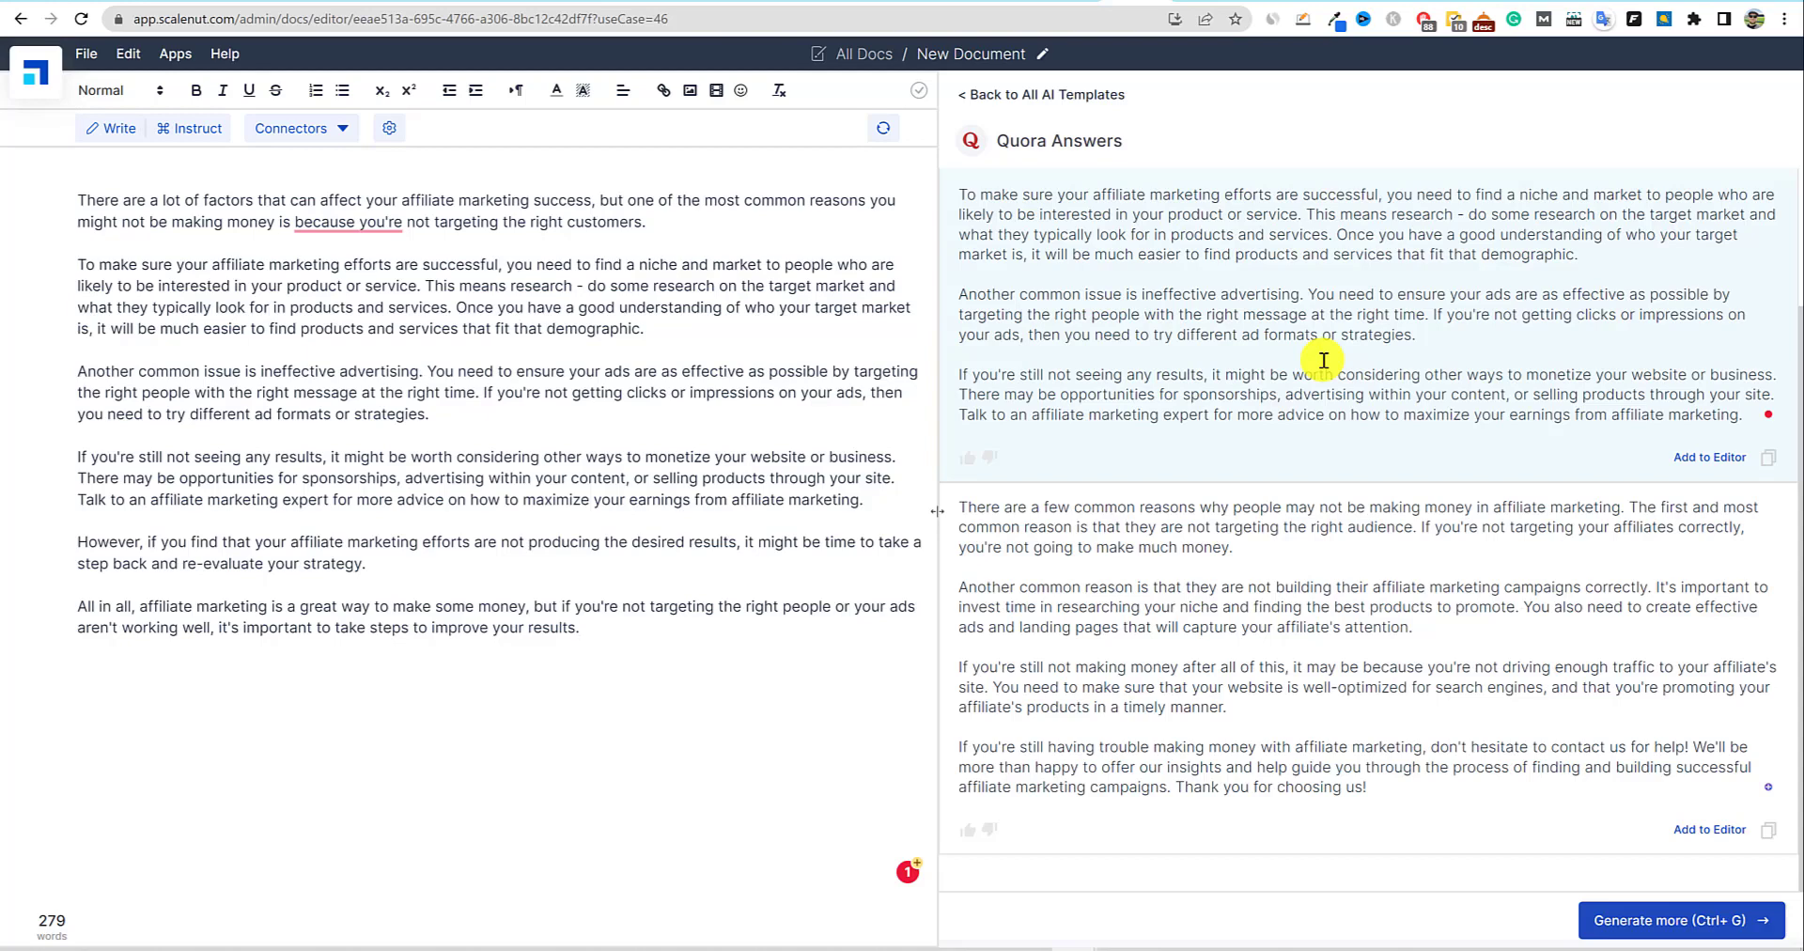
pyautogui.scroll(4, 1323, 360)
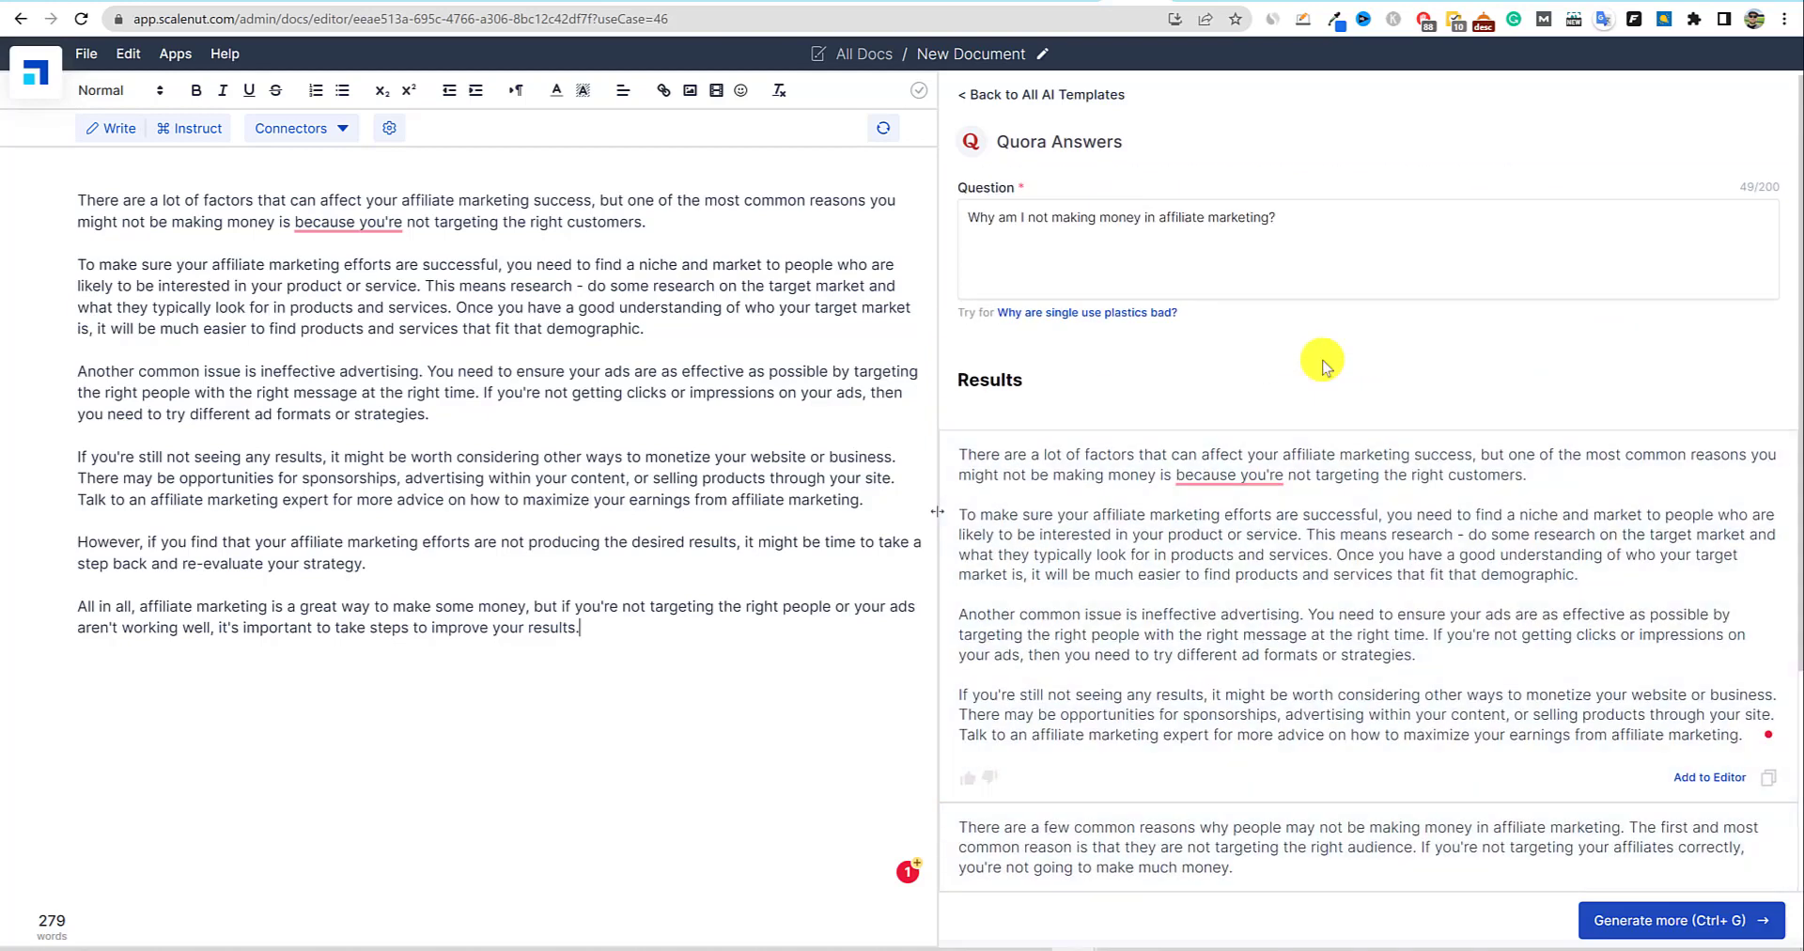
pyautogui.scroll(-2, 1323, 360)
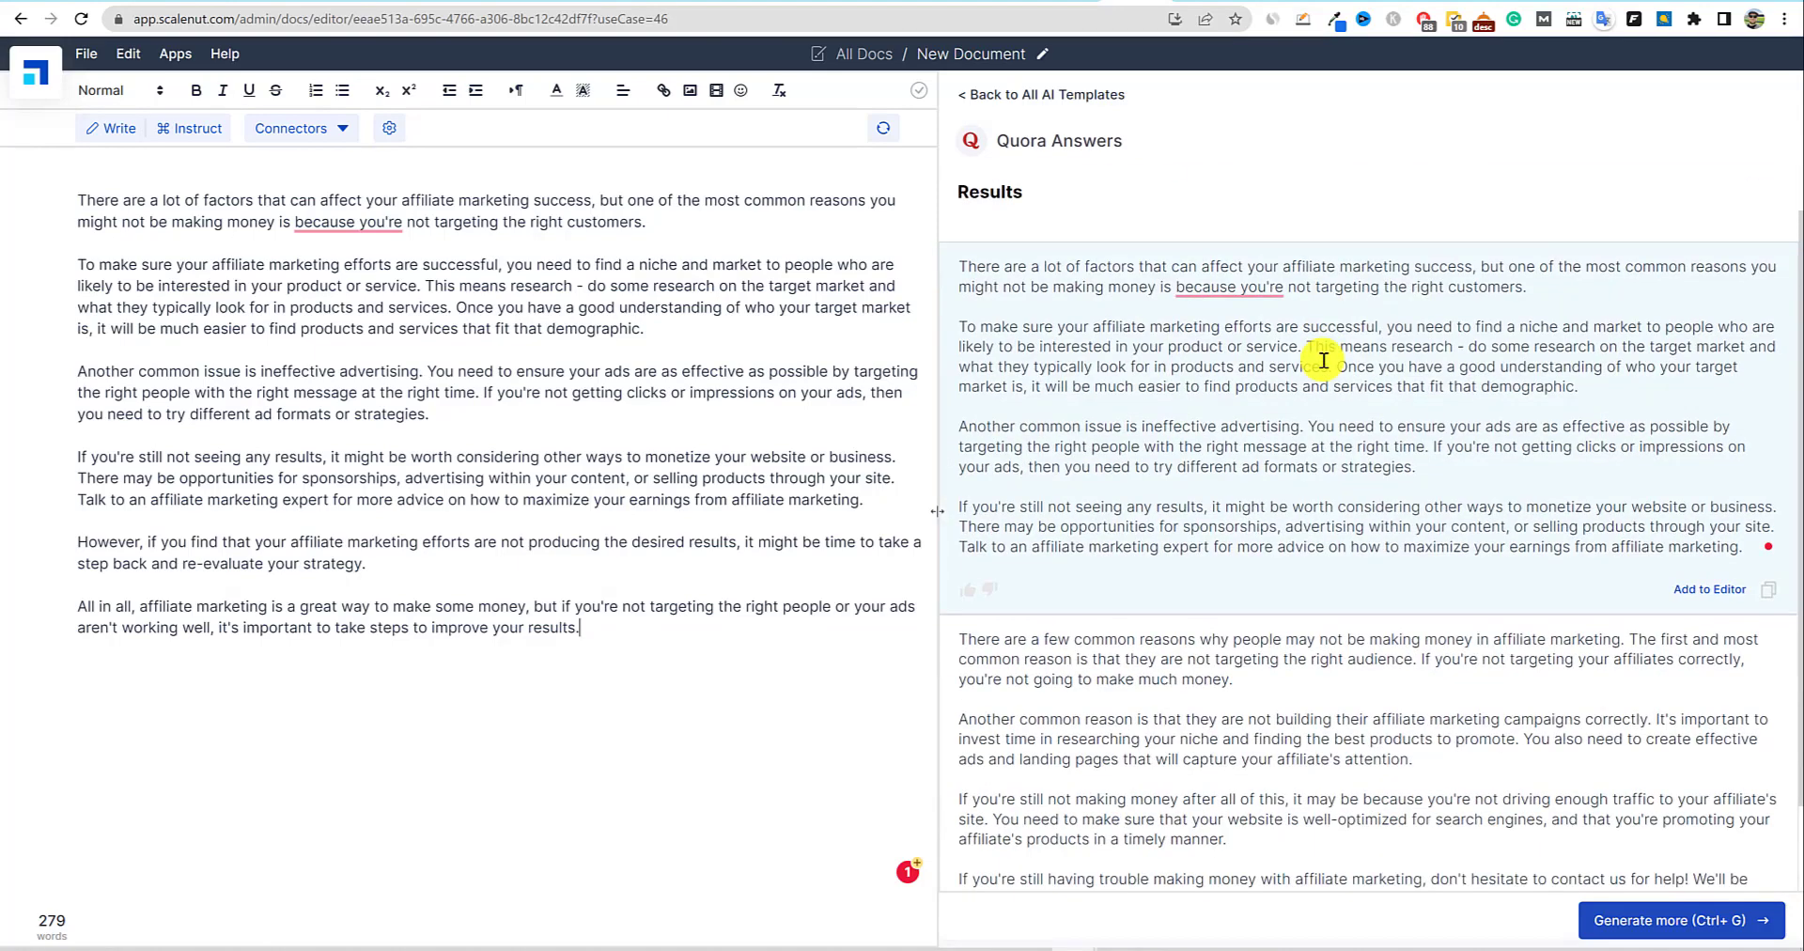
pyautogui.click(1031, 104)
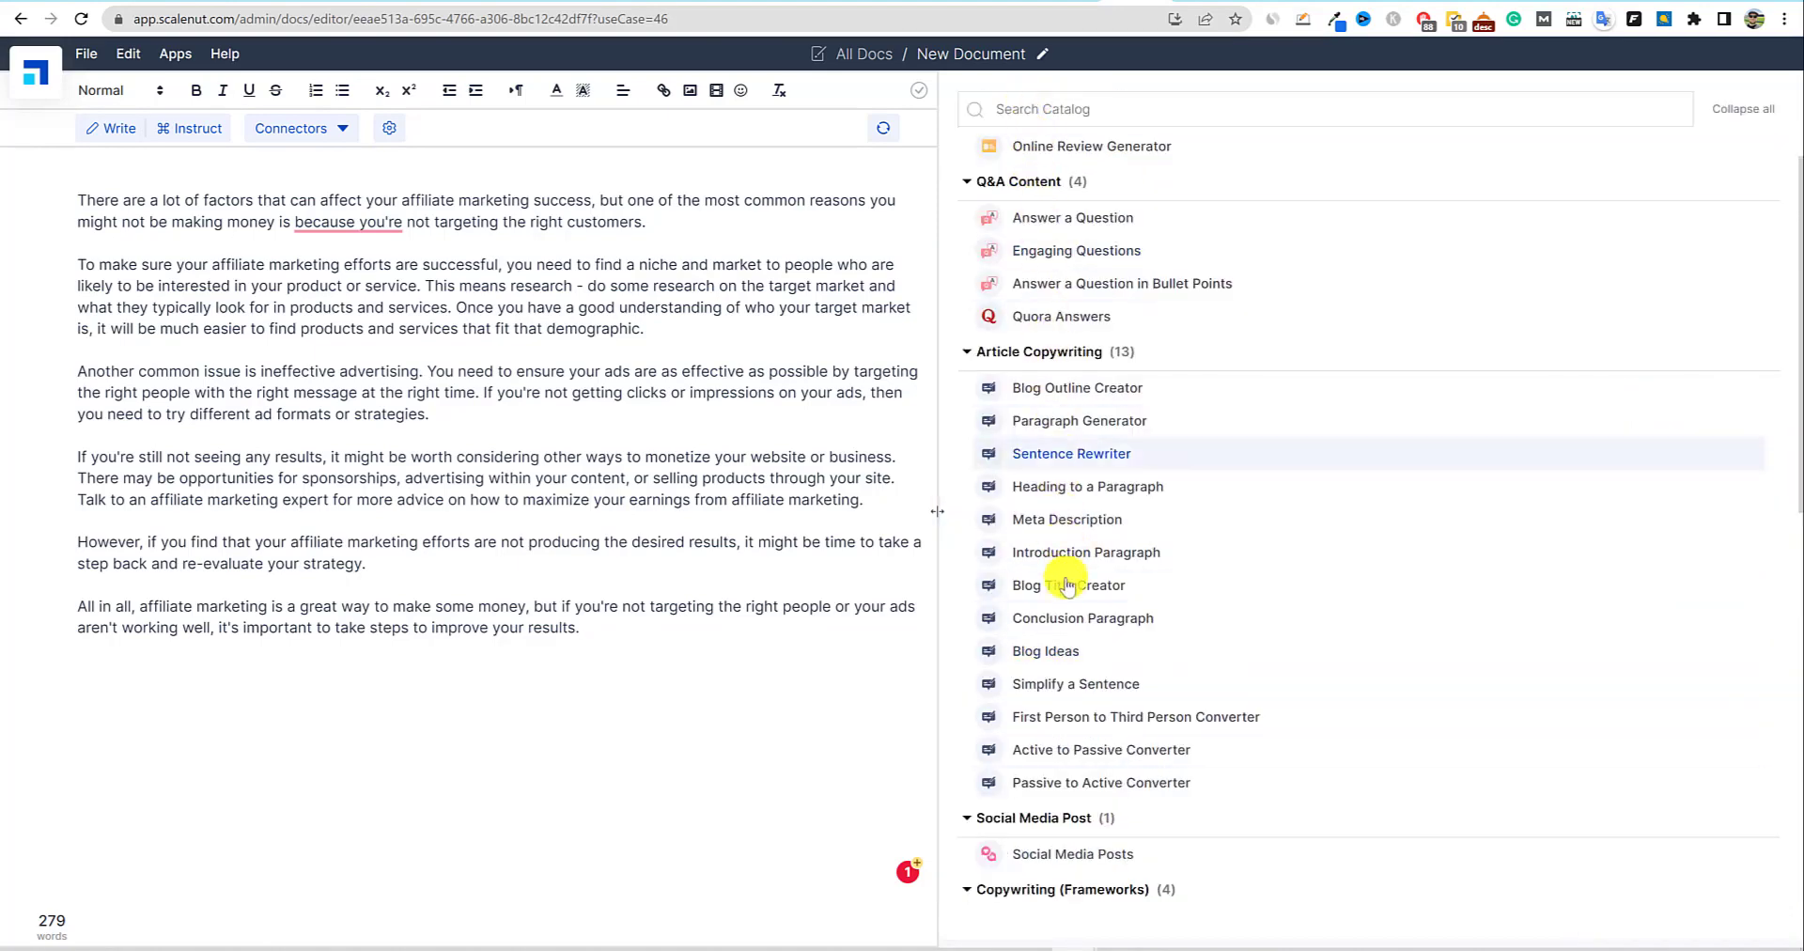
pyautogui.scroll(-3, 1069, 590)
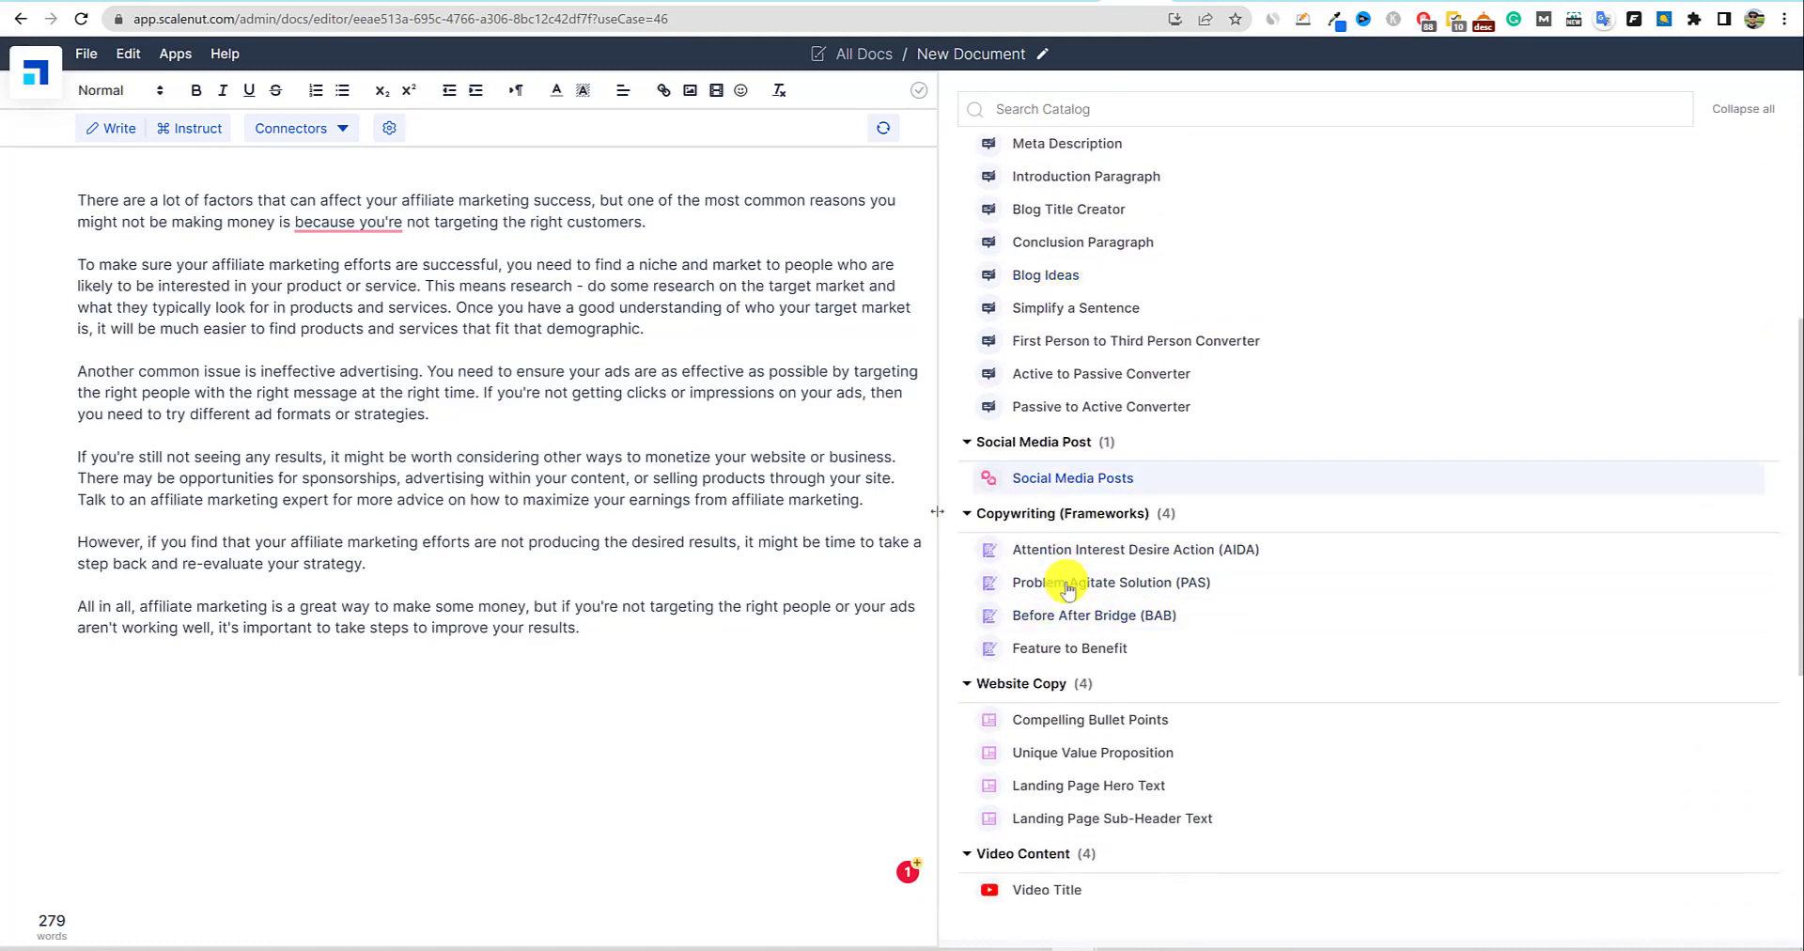
pyautogui.click(1098, 481)
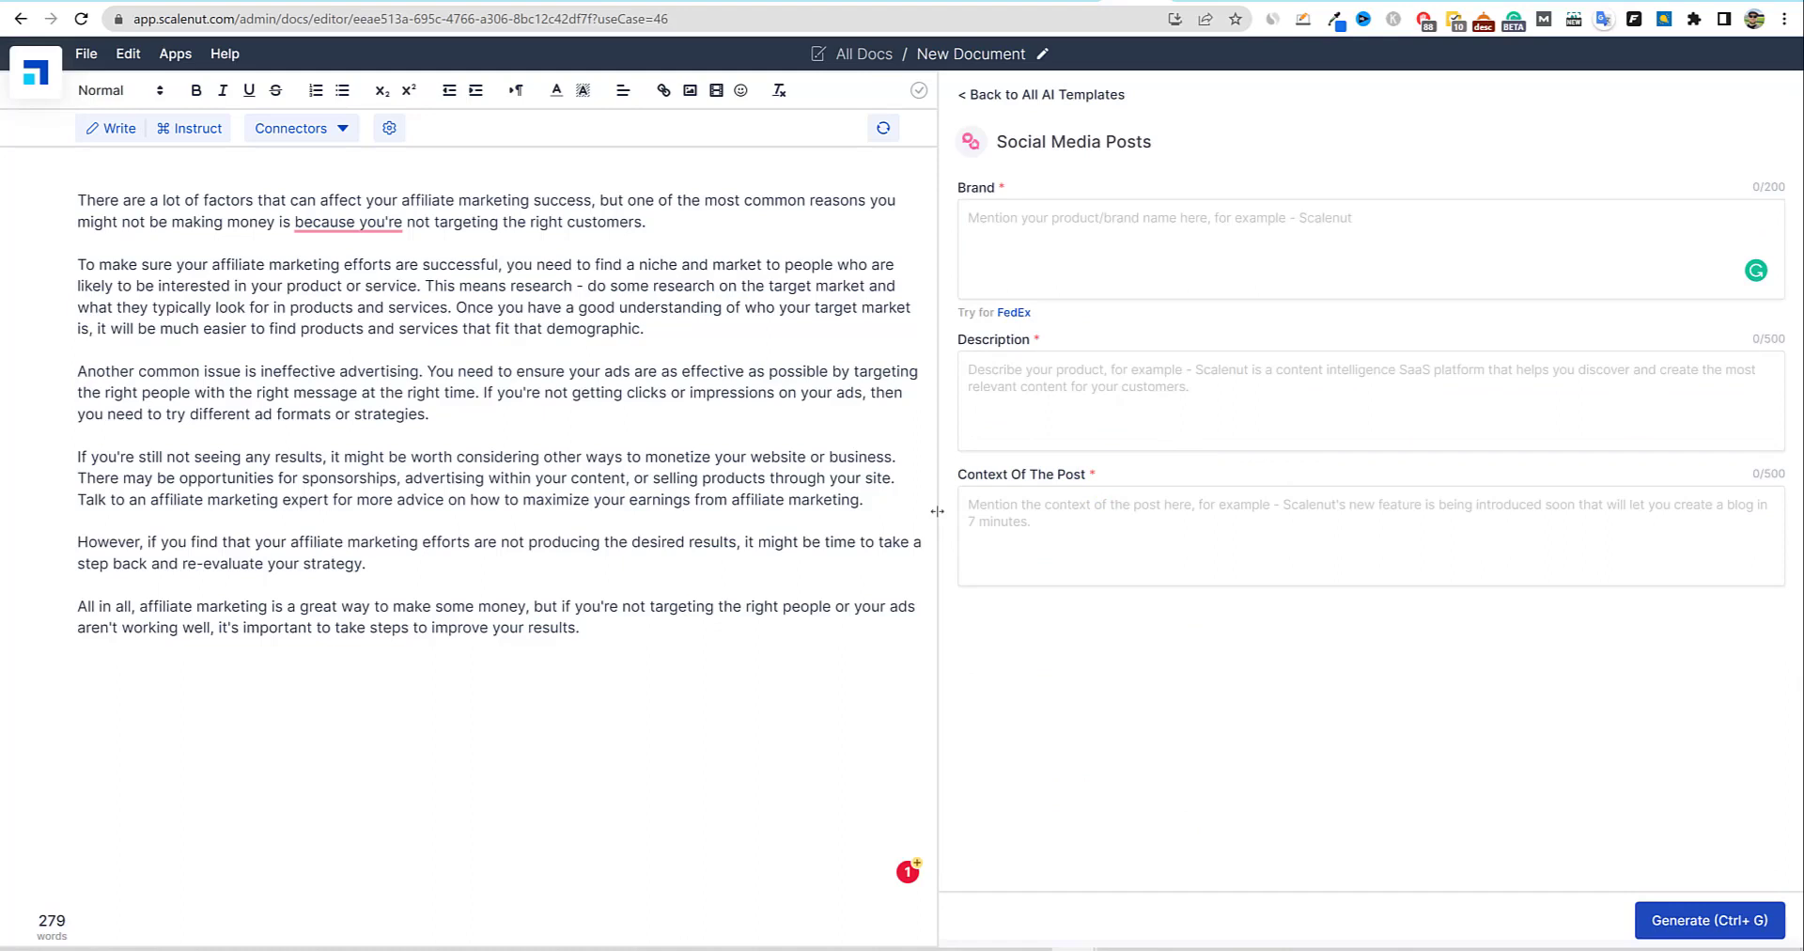
# Set the brand to "Teach Me Money Methods" and the description to "I help teach people how to make money online.".
pyautogui.click(1282, 232)
pyautogui.write('Teach Me Money Methods')
pyautogui.press('Tab')
pyautogui.write('I help teach people how to make money online.')
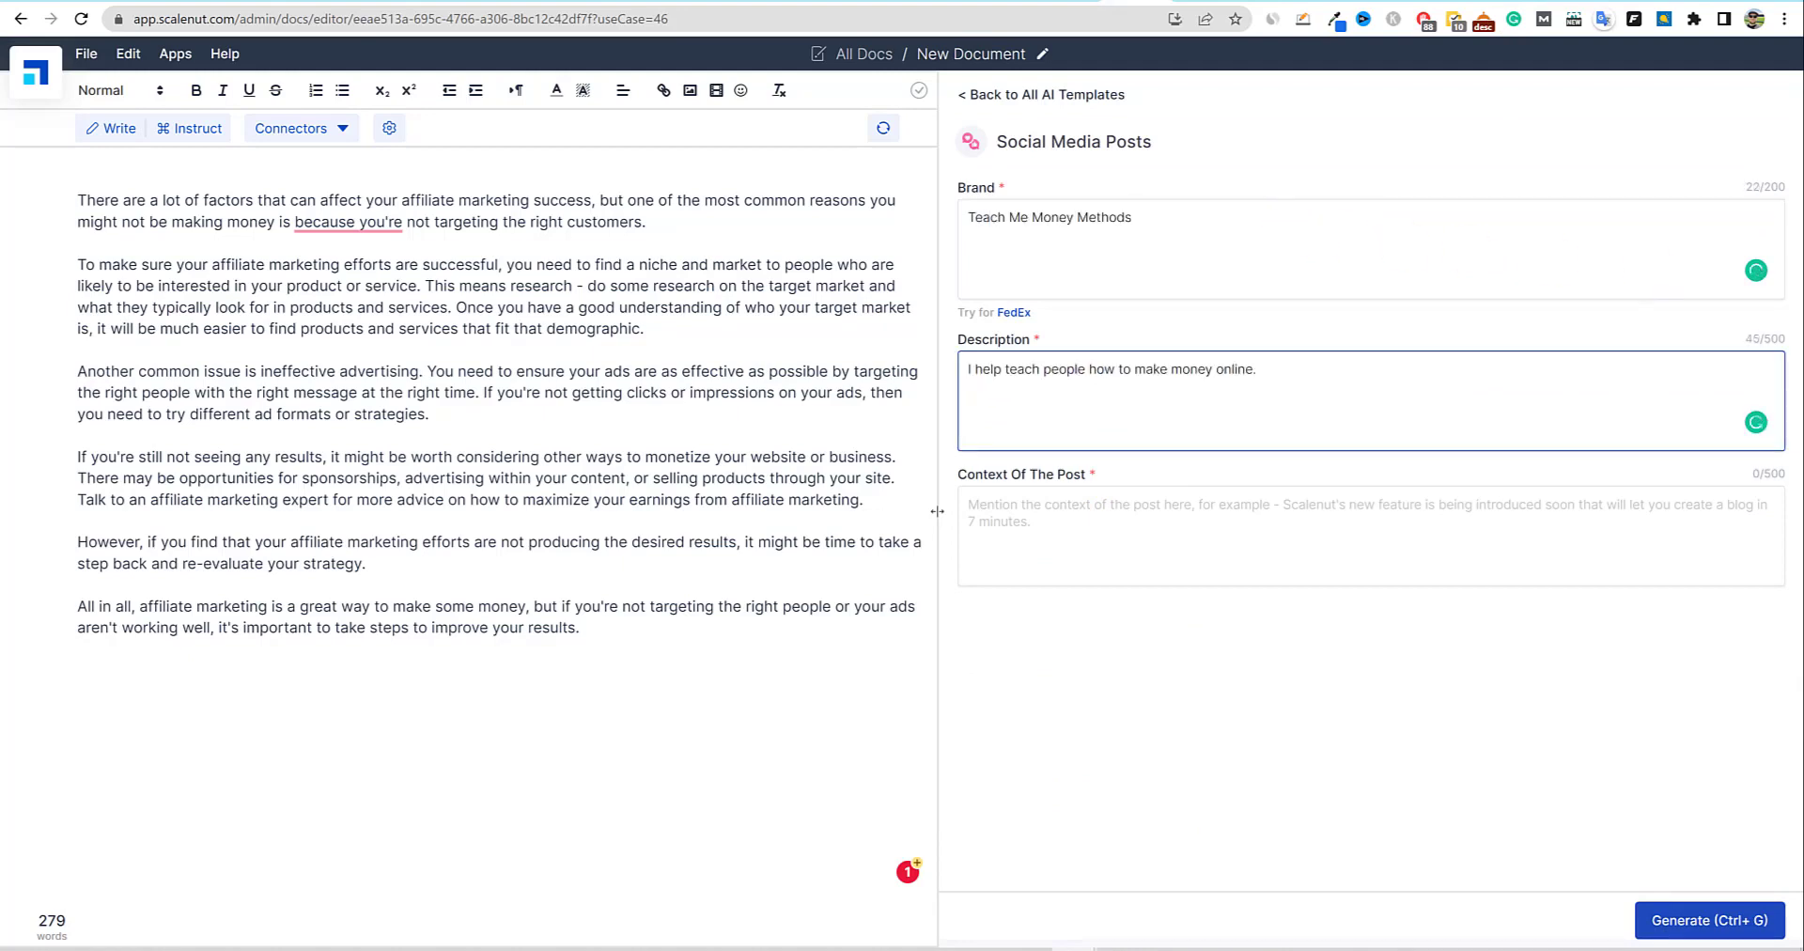
# Set the context to "We just released our latest video on how to use Quora to make money online. Check it out here!" and generate the post.
pyautogui.click(1216, 532)
pyautogui.write('We just released our latest video on how to use Quora to make money online. Check it out here!')
pyautogui.click(1710, 921)
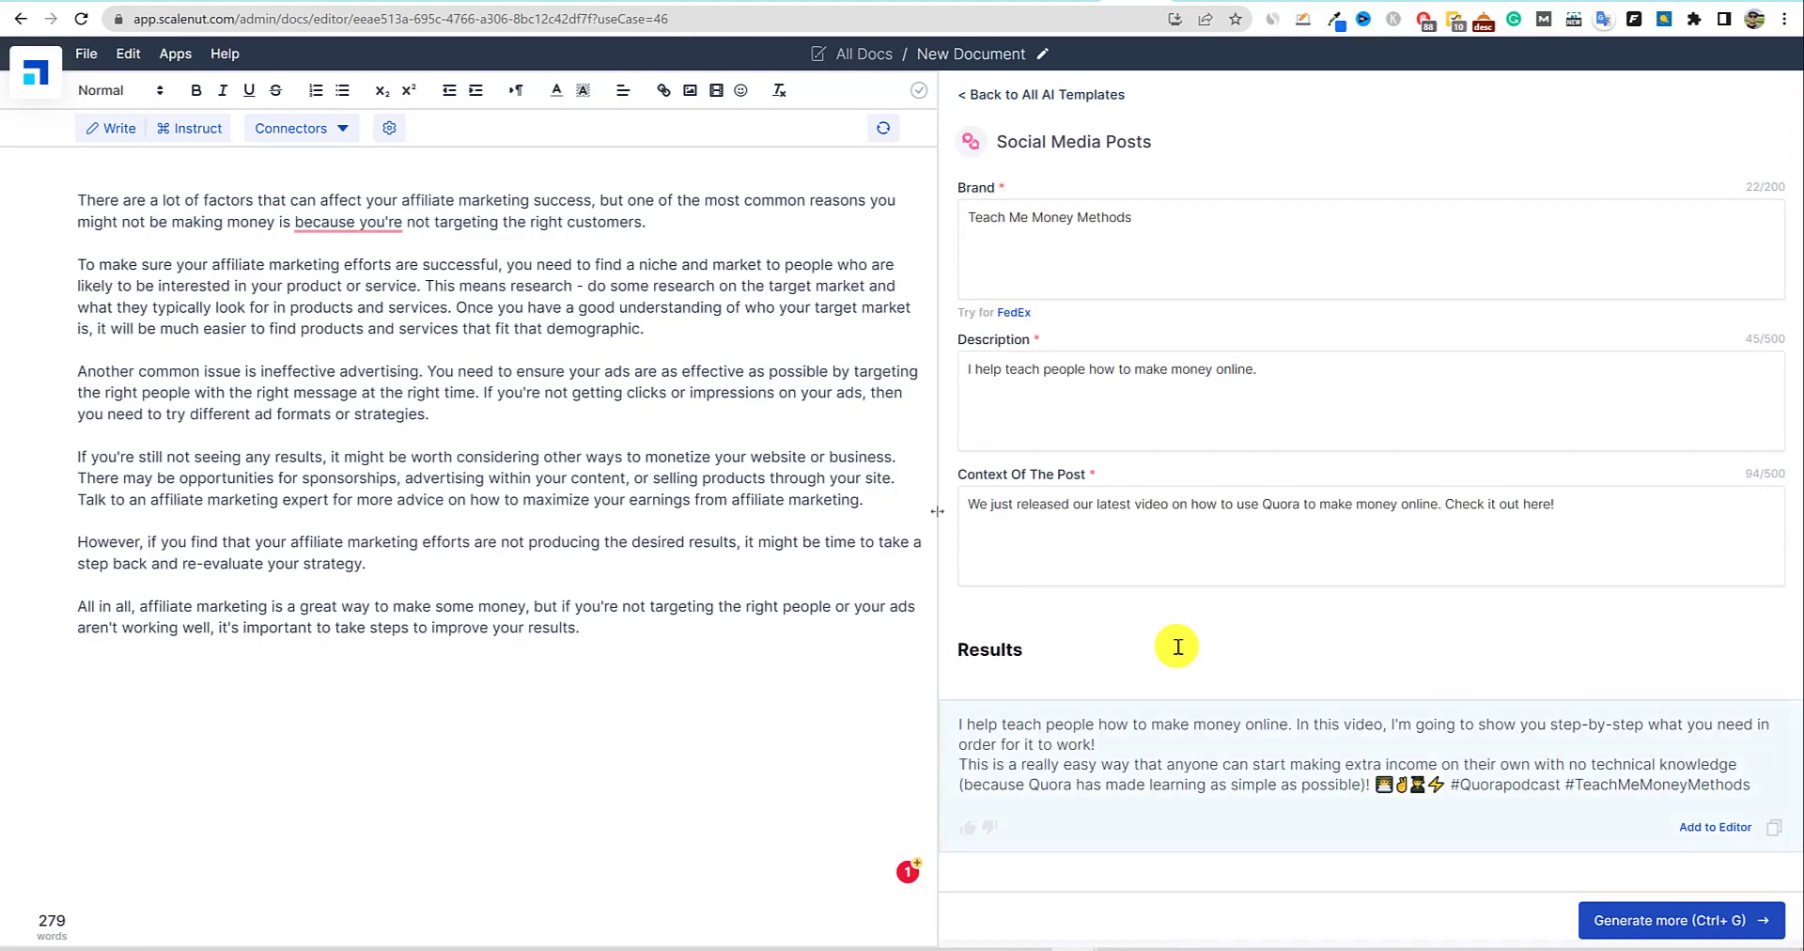
# Review the generated social media post and its #TeachMeMoneyMethods hashtag, and generate more posts.
pyautogui.moveTo(1134, 724); pyautogui.dragTo(1095, 729)
pyautogui.click(1127, 747)
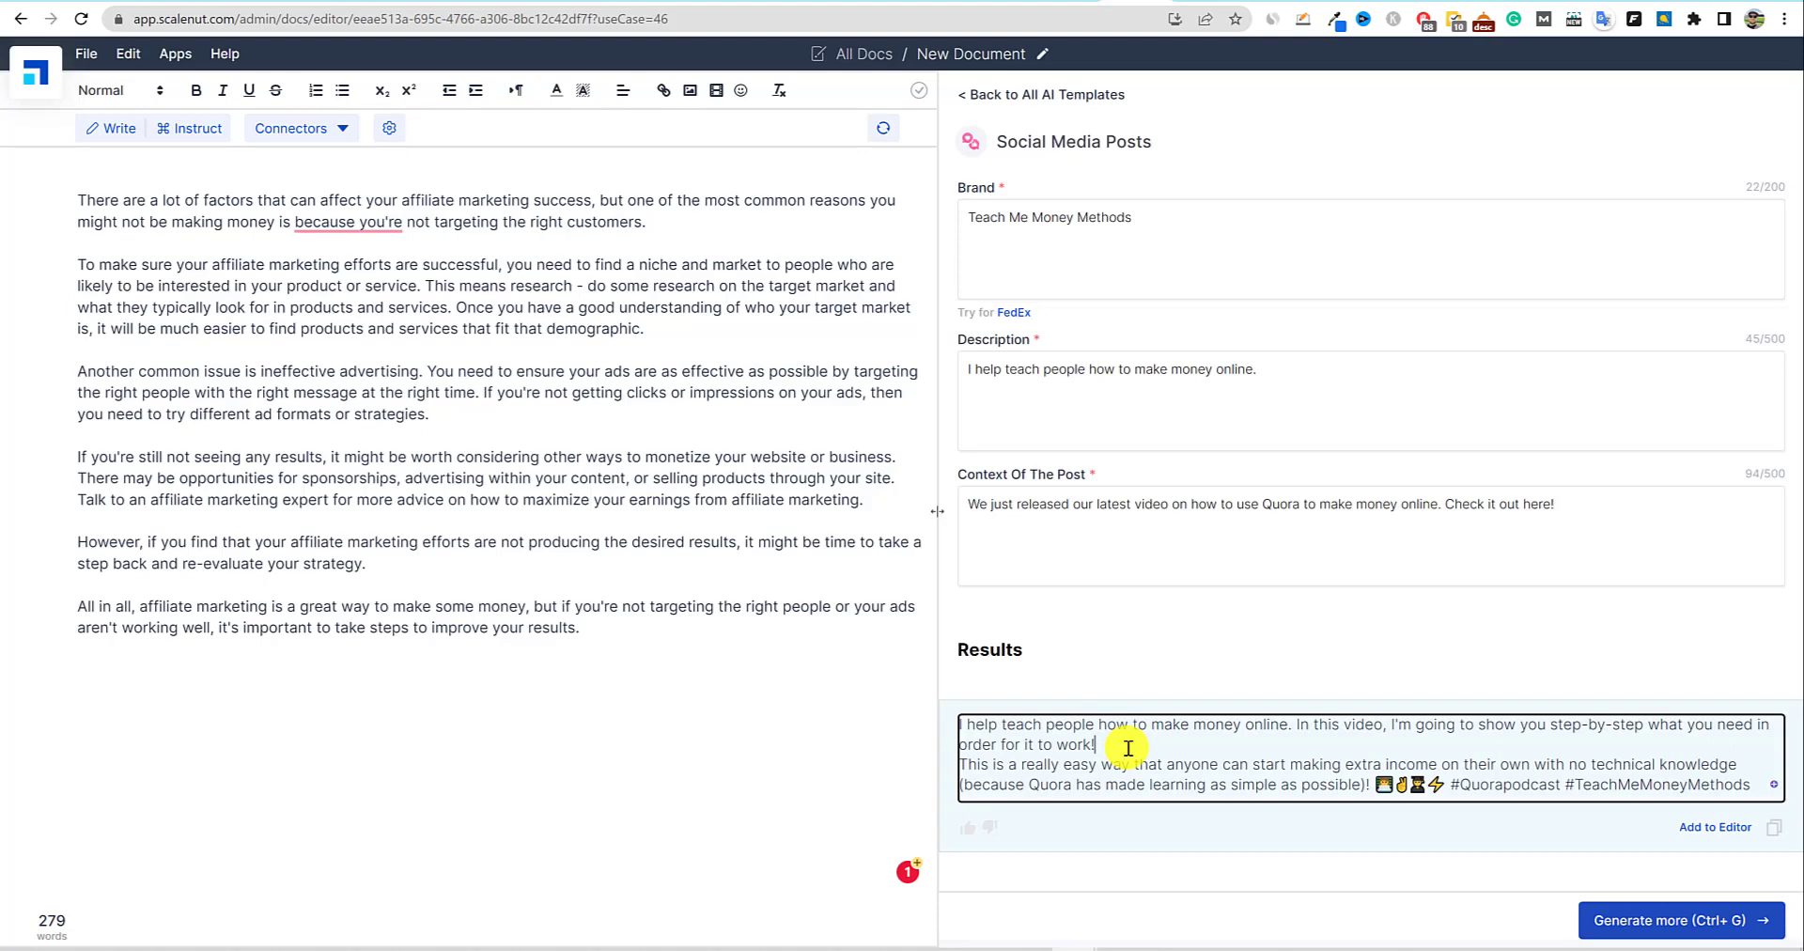
pyautogui.moveTo(1757, 787); pyautogui.dragTo(1563, 784)
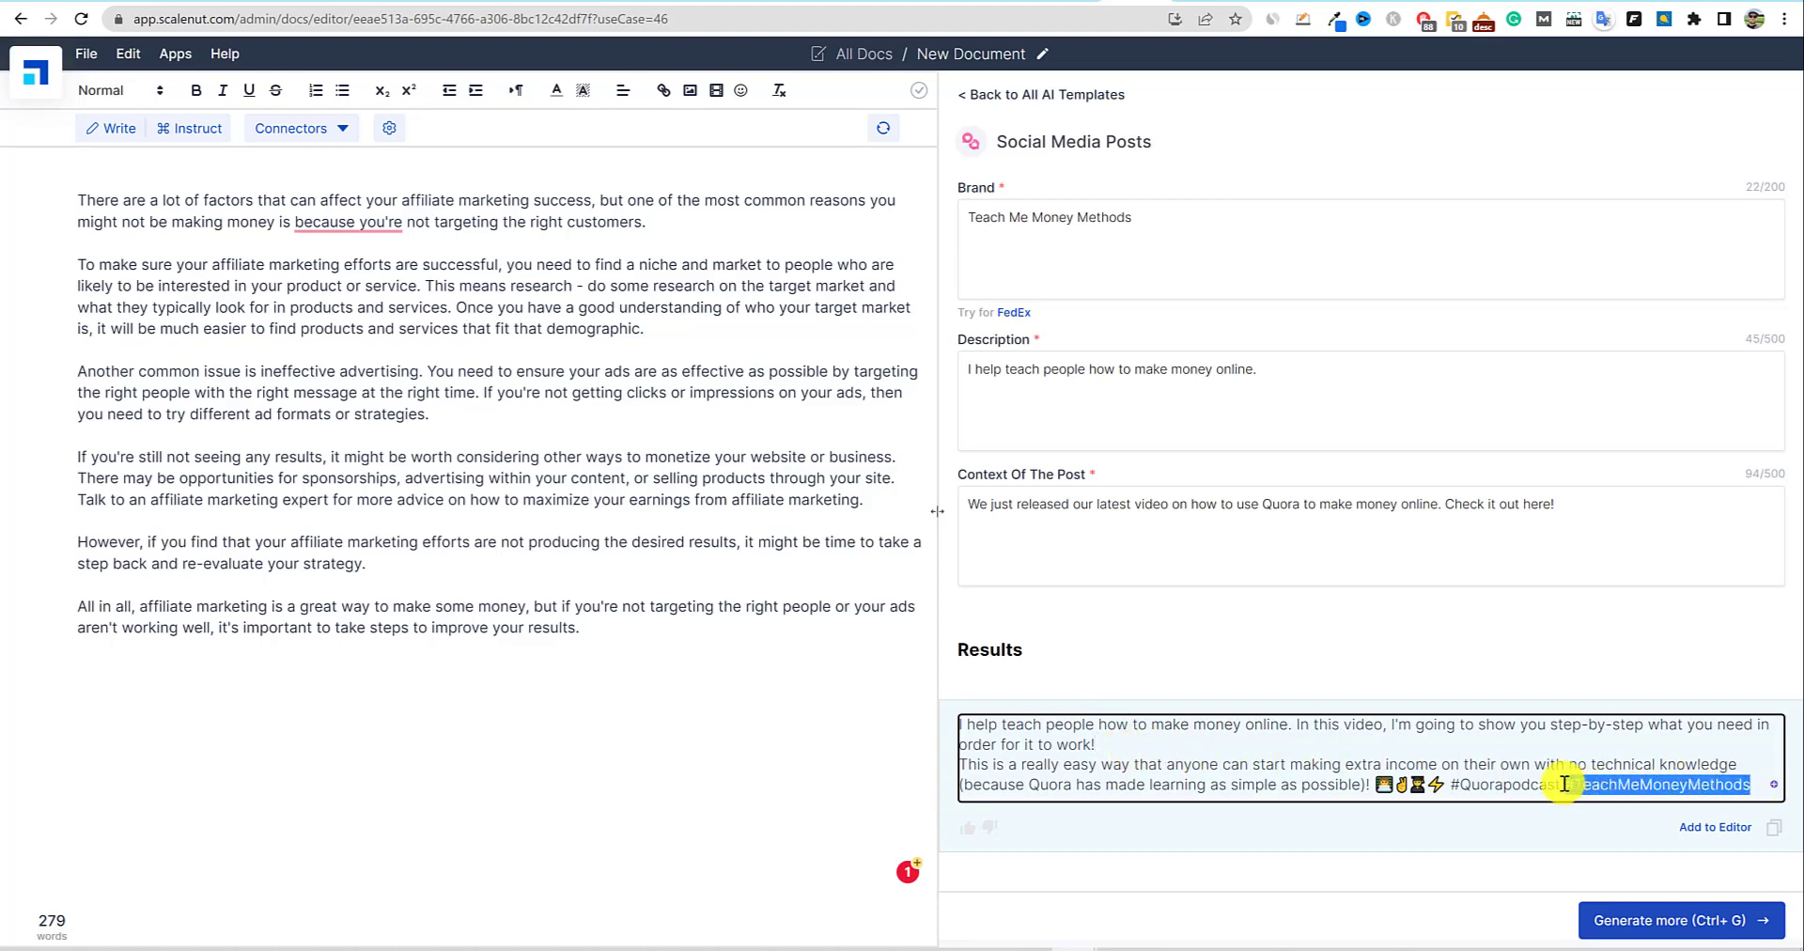
pyautogui.click(1633, 921)
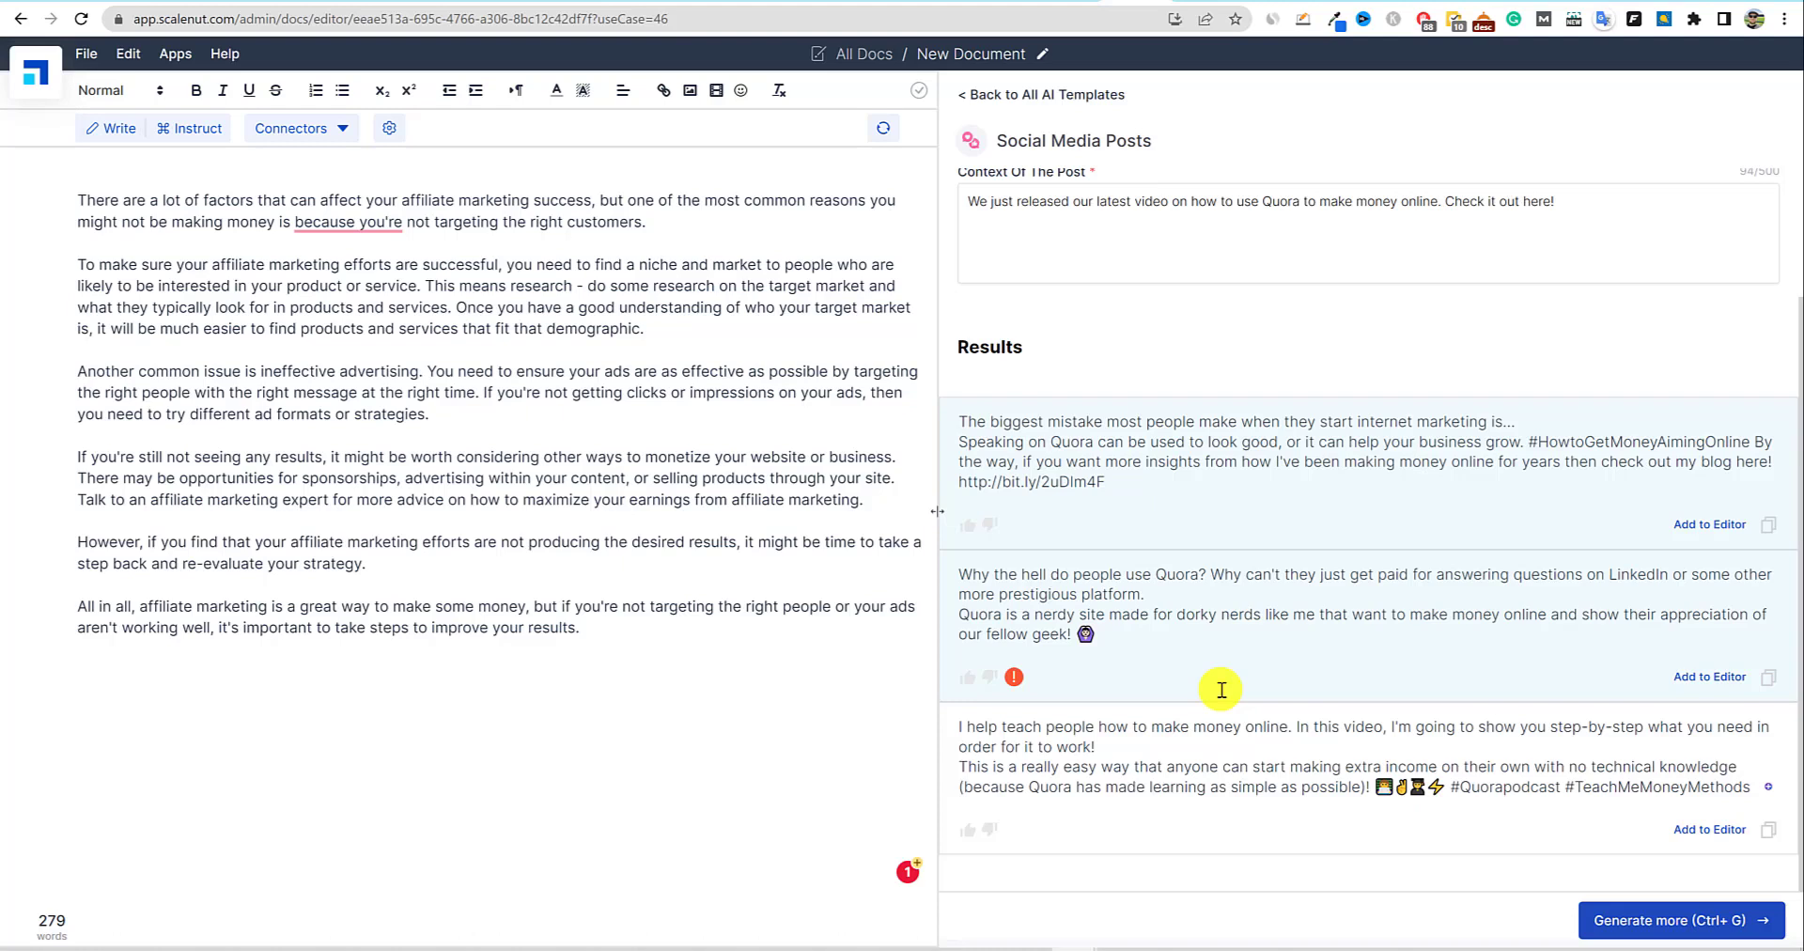
# Read through the additional social media posts generated about Quora and internet marketing.
pyautogui.moveTo(958, 615); pyautogui.dragTo(1198, 743)
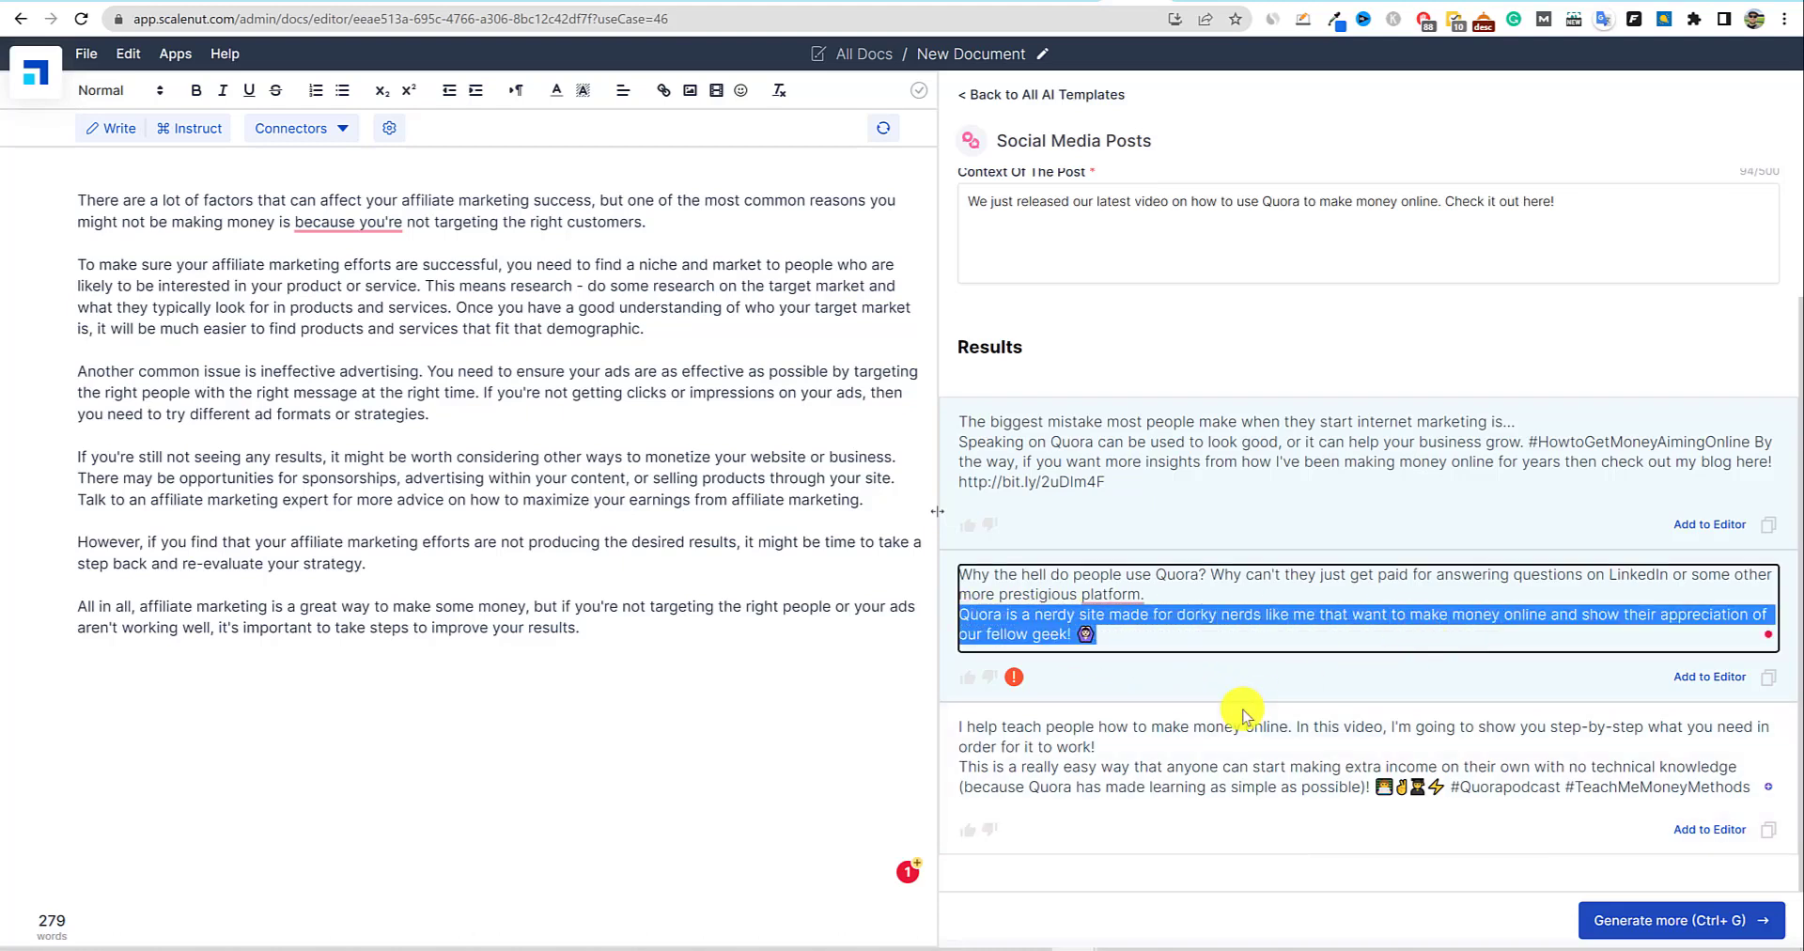
pyautogui.click(1259, 585)
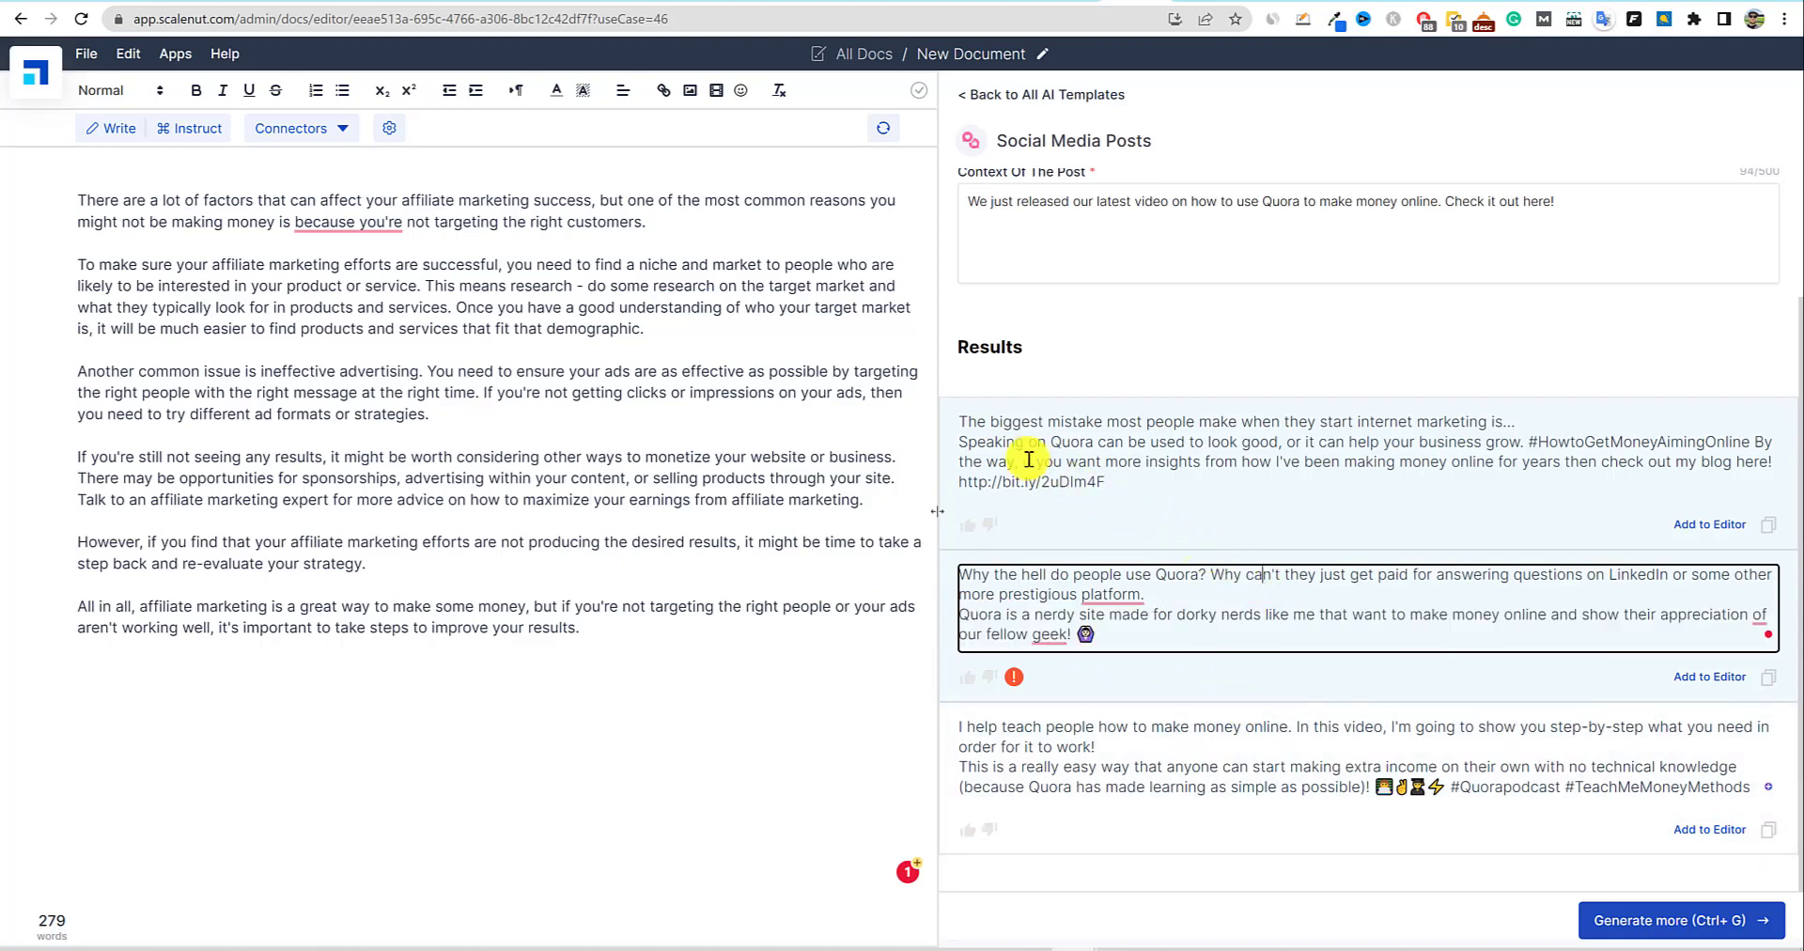
pyautogui.moveTo(958, 419); pyautogui.dragTo(1538, 515)
pyautogui.click(1363, 587)
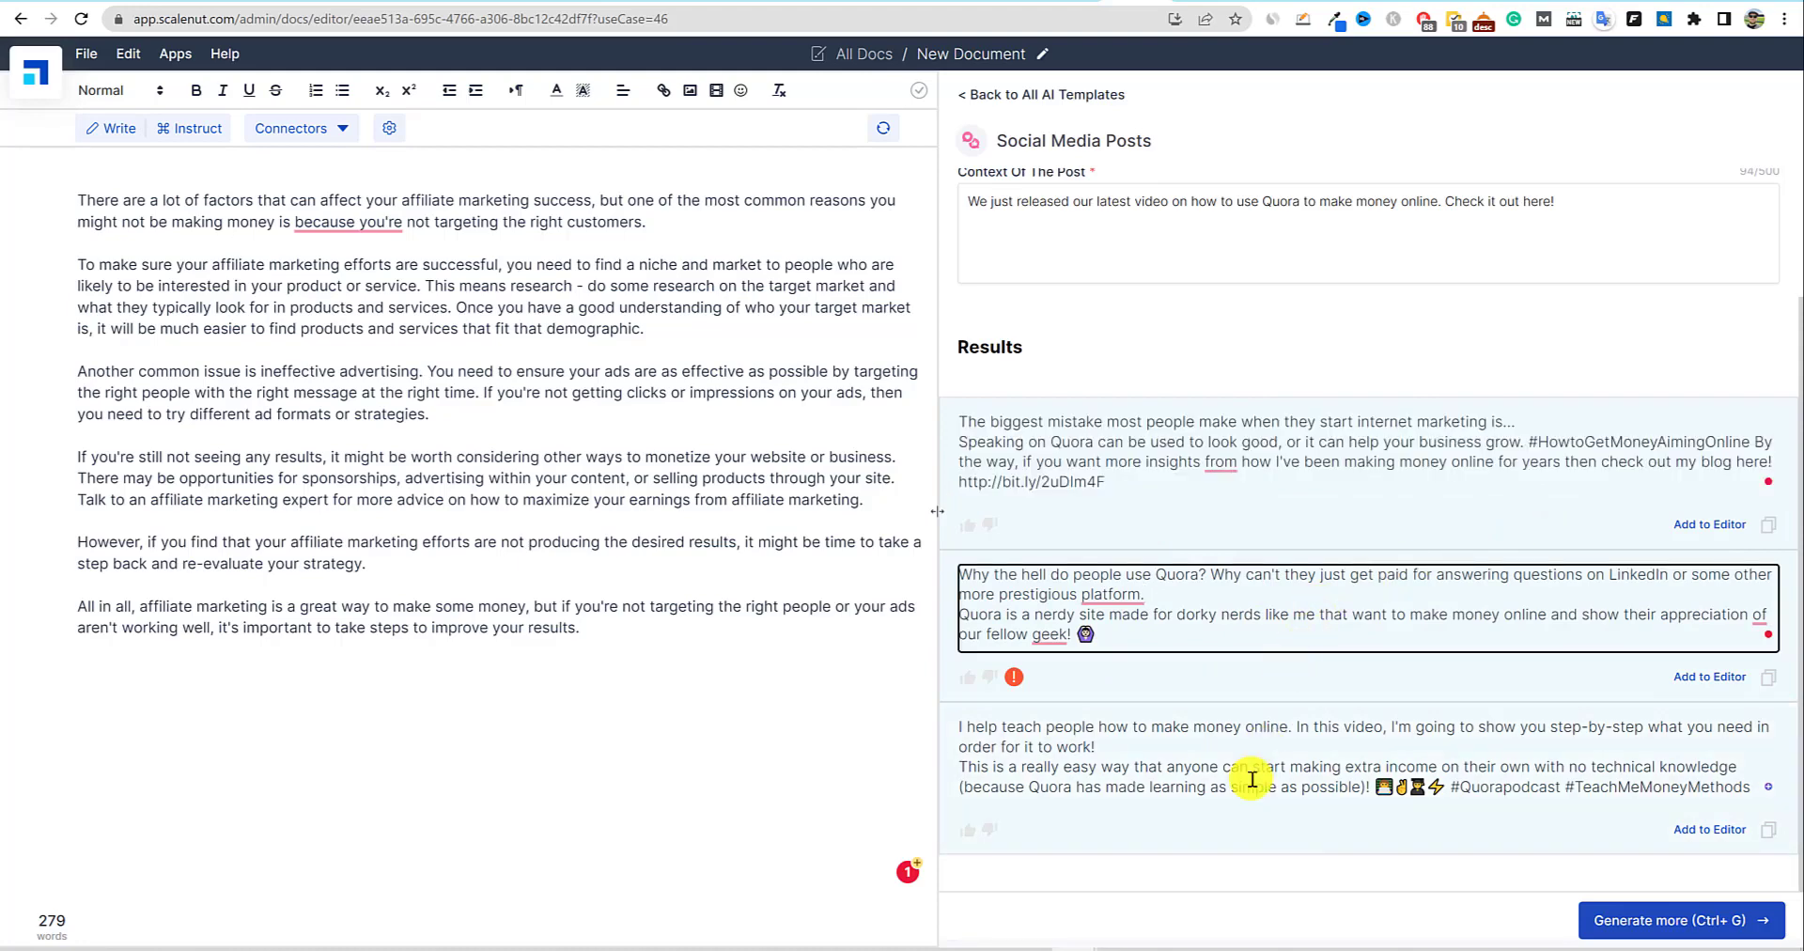
pyautogui.scroll(2, 1253, 779)
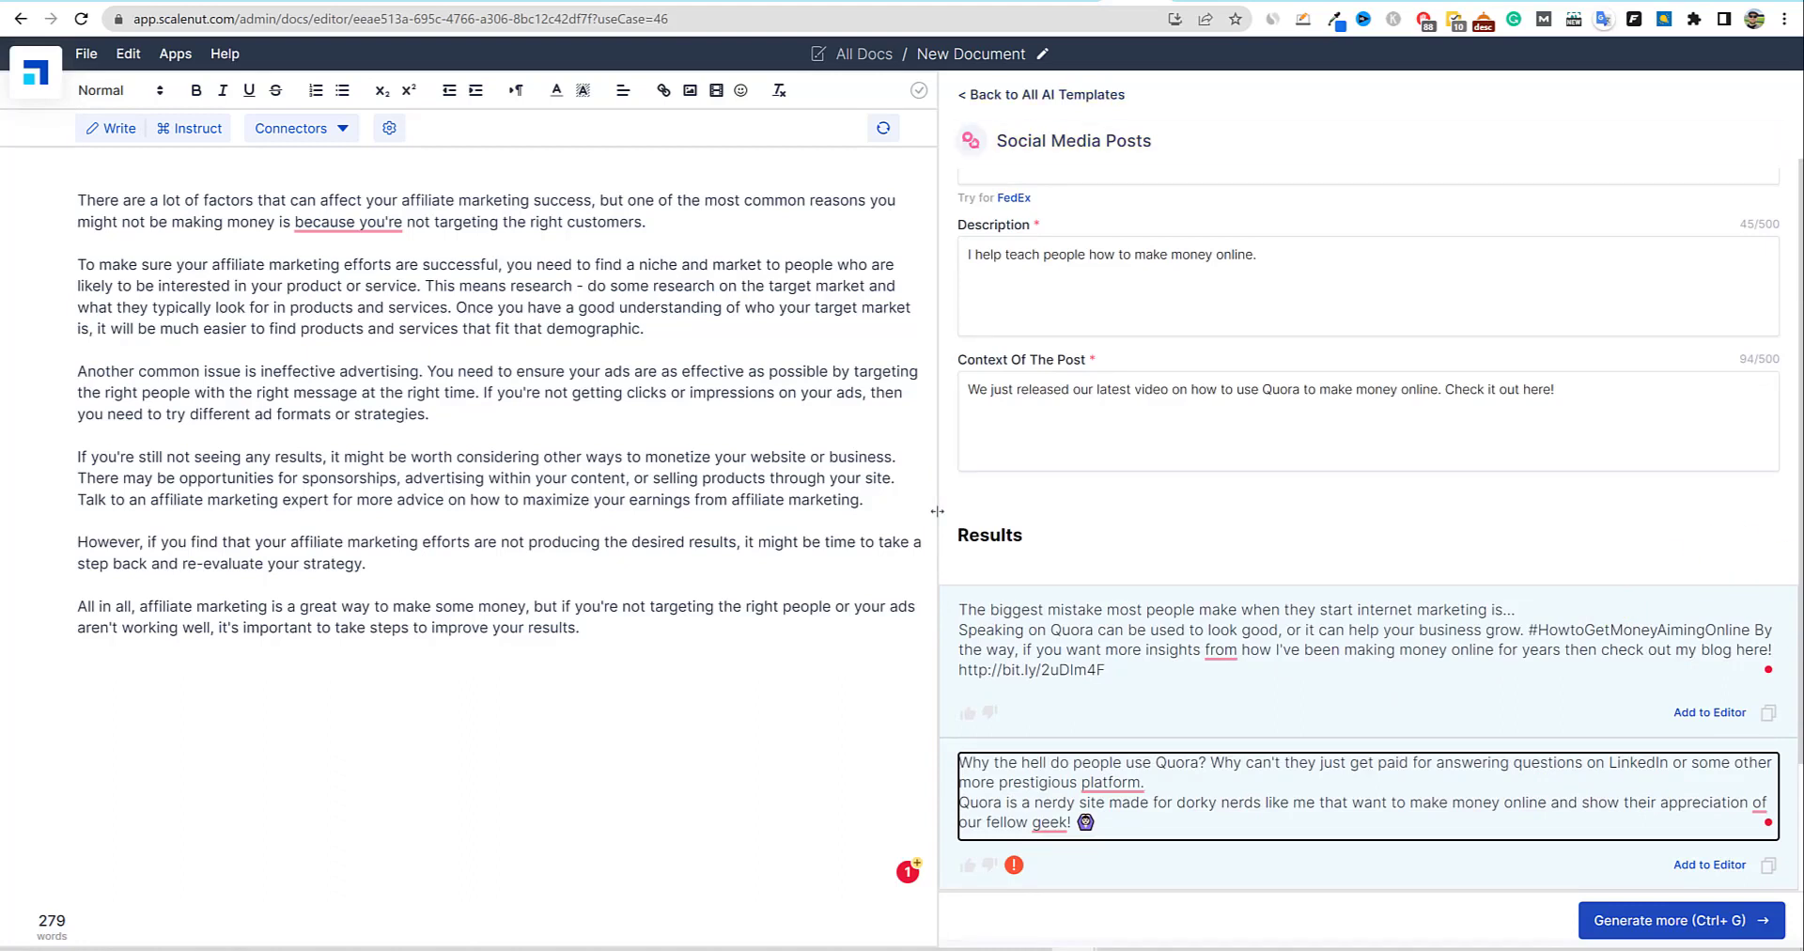
# Go to the AI-Powered Templates page and open the E-commerce Product Description template.
pyautogui.moveTo(35, 72)
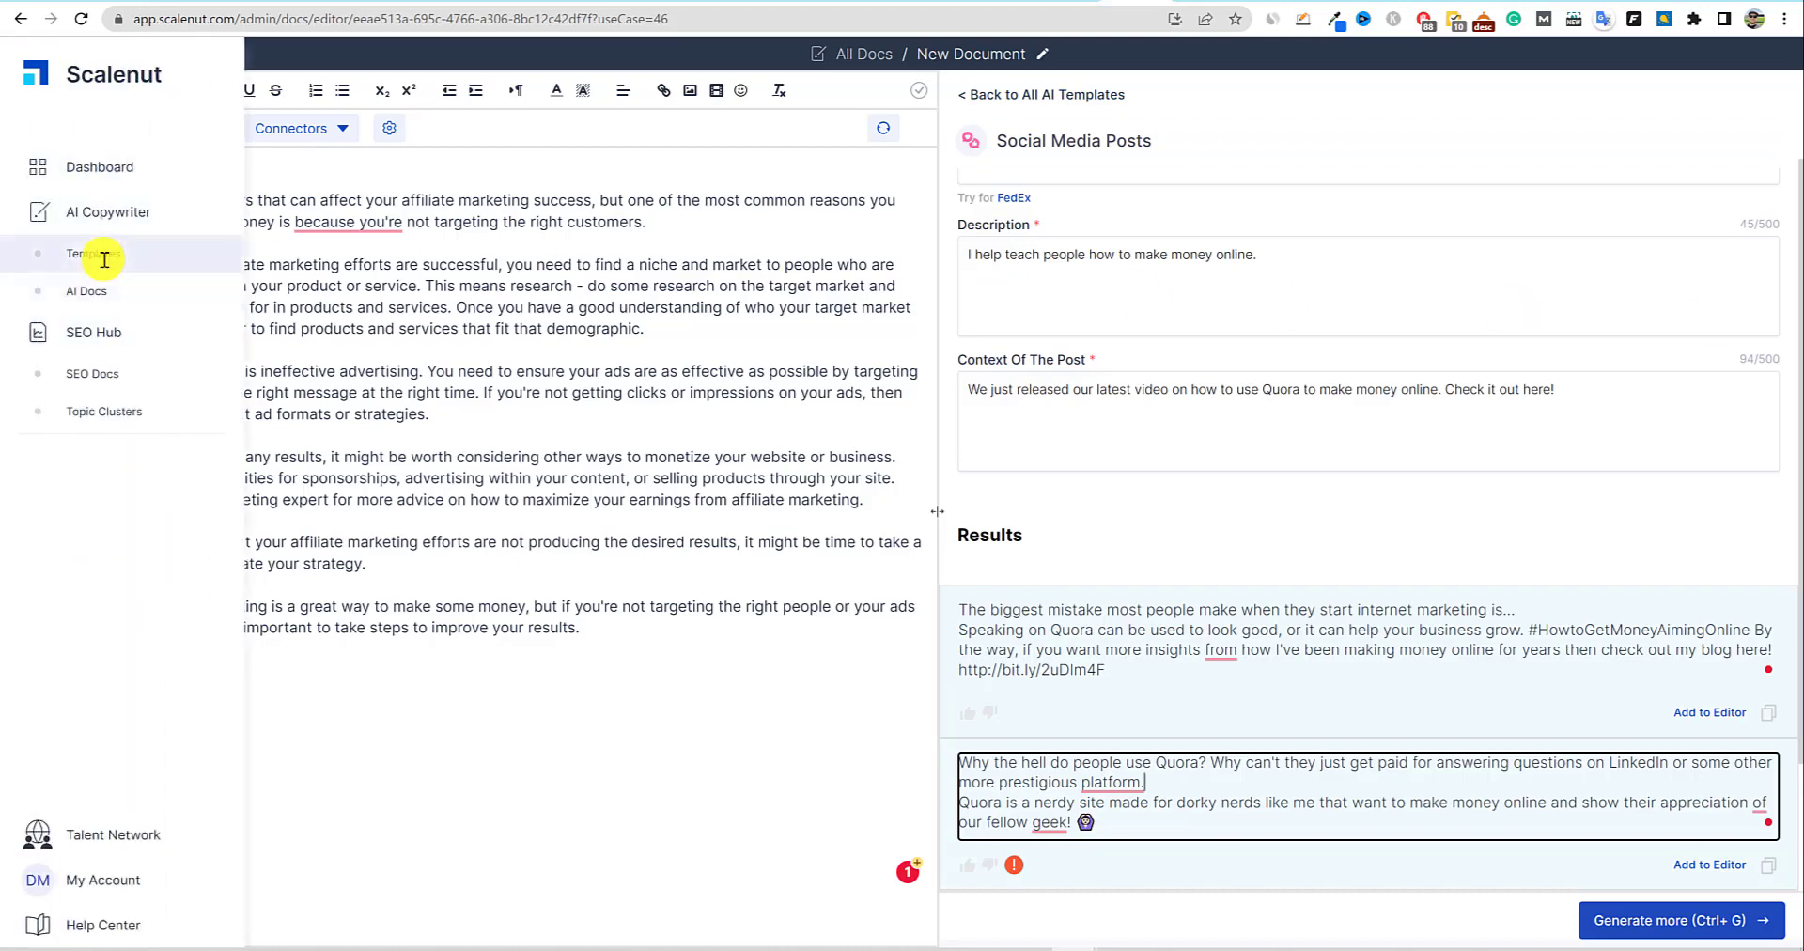
pyautogui.click(104, 259)
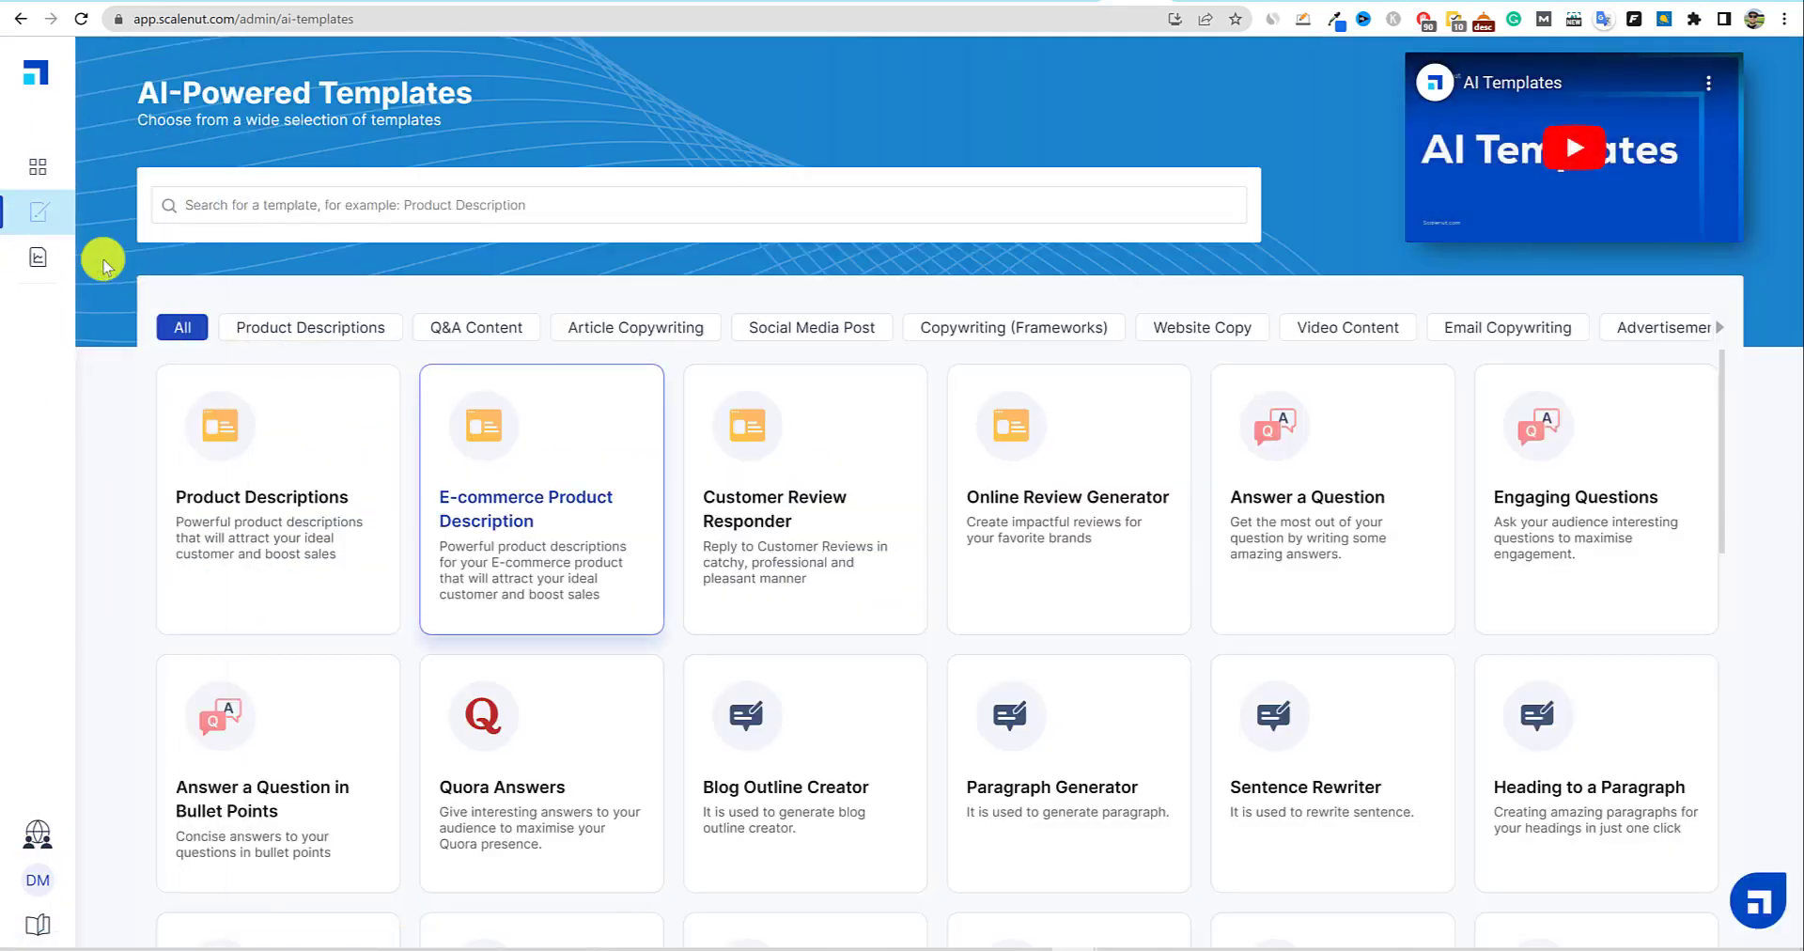
pyautogui.click(555, 502)
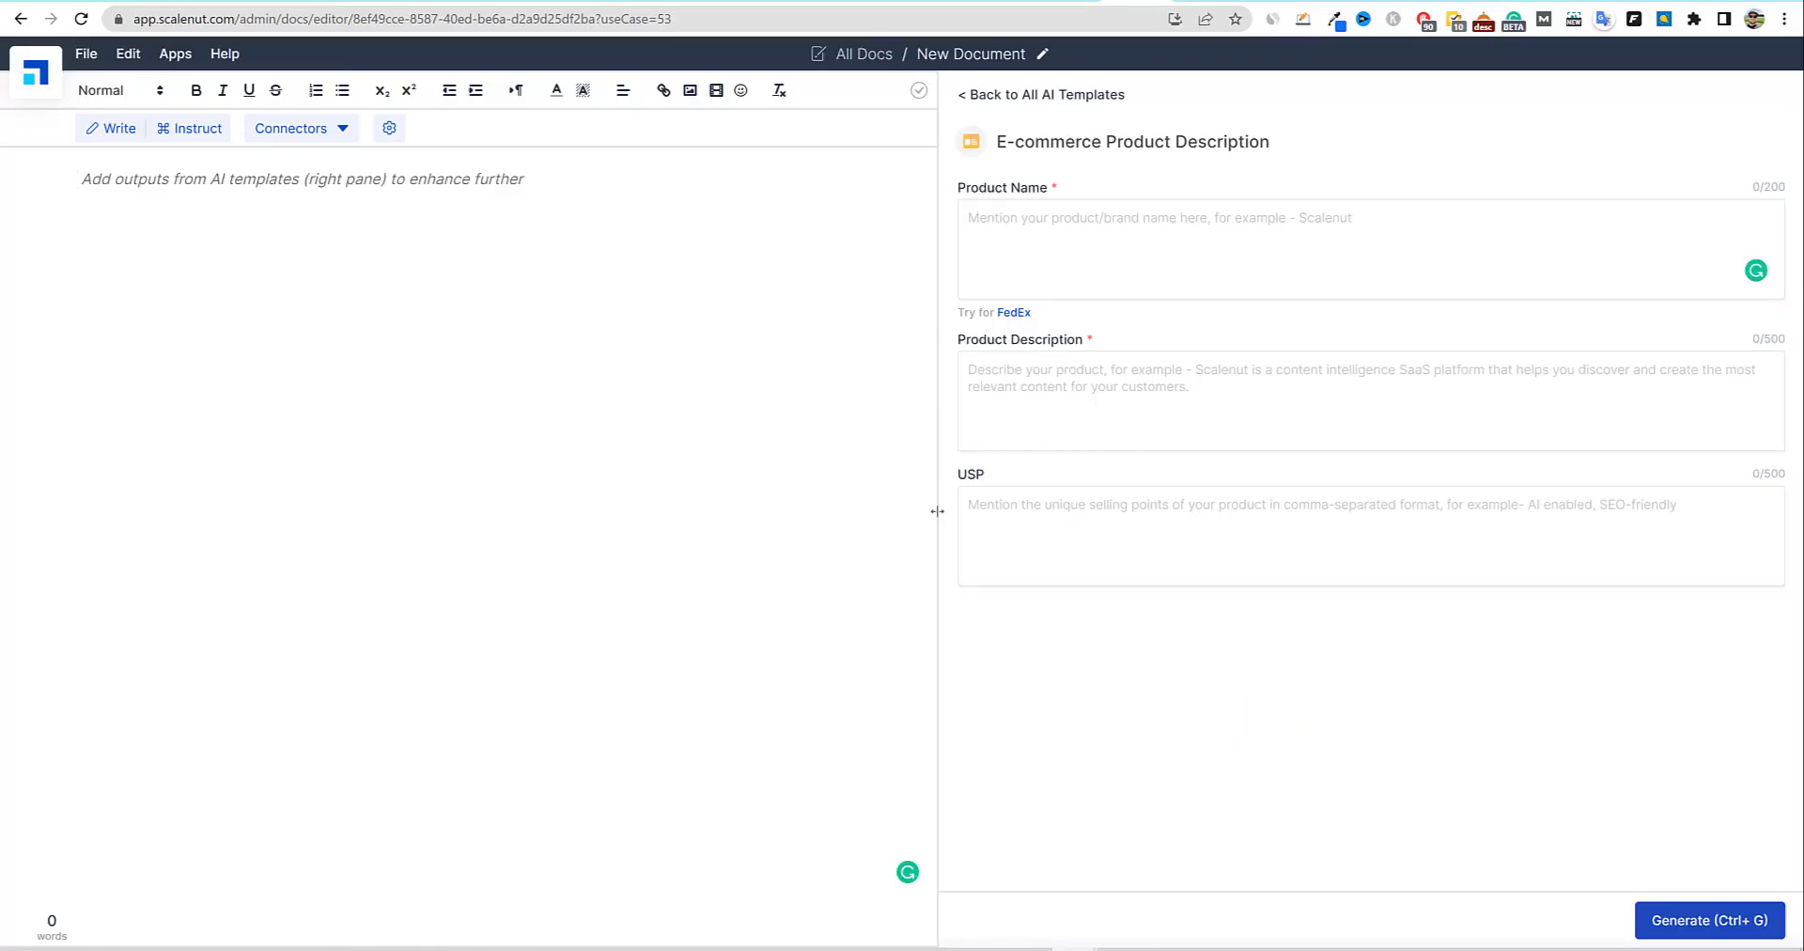
# Enter product name "Longbow running shoe" and description "this is the longest running shoe that has ever been created. The long shoes help you run faster.".
pyautogui.click(1061, 234)
pyautogui.write('Longbow running shoe')
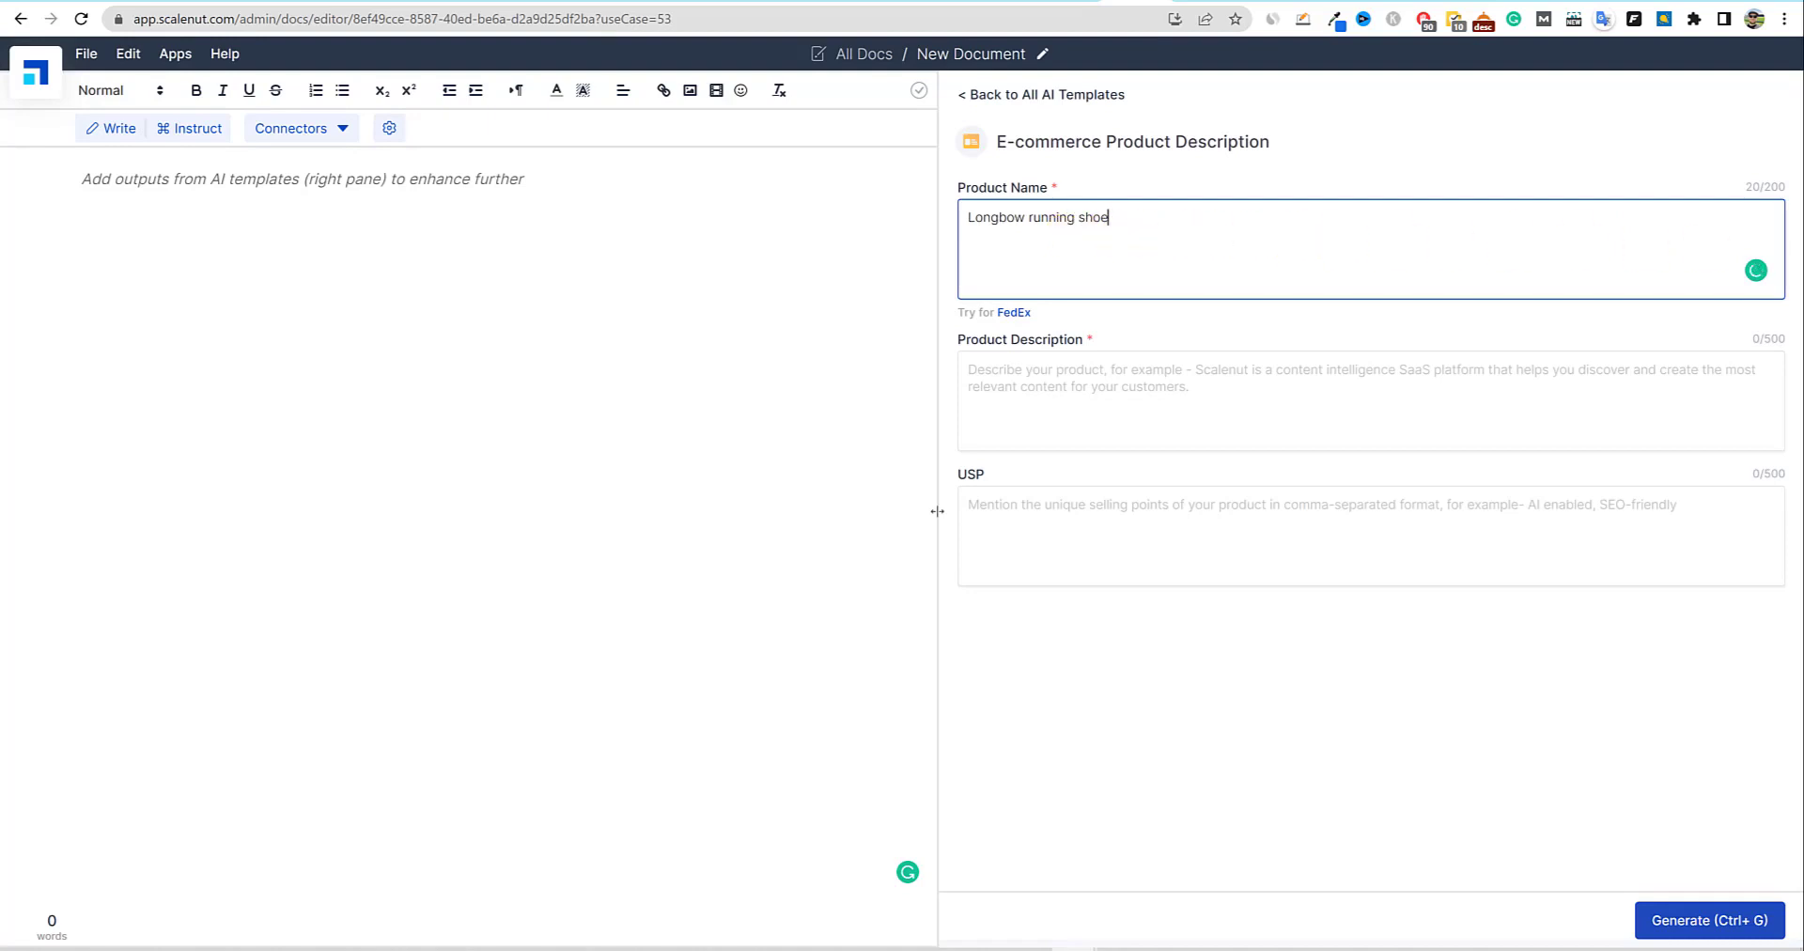
pyautogui.click(937, 510)
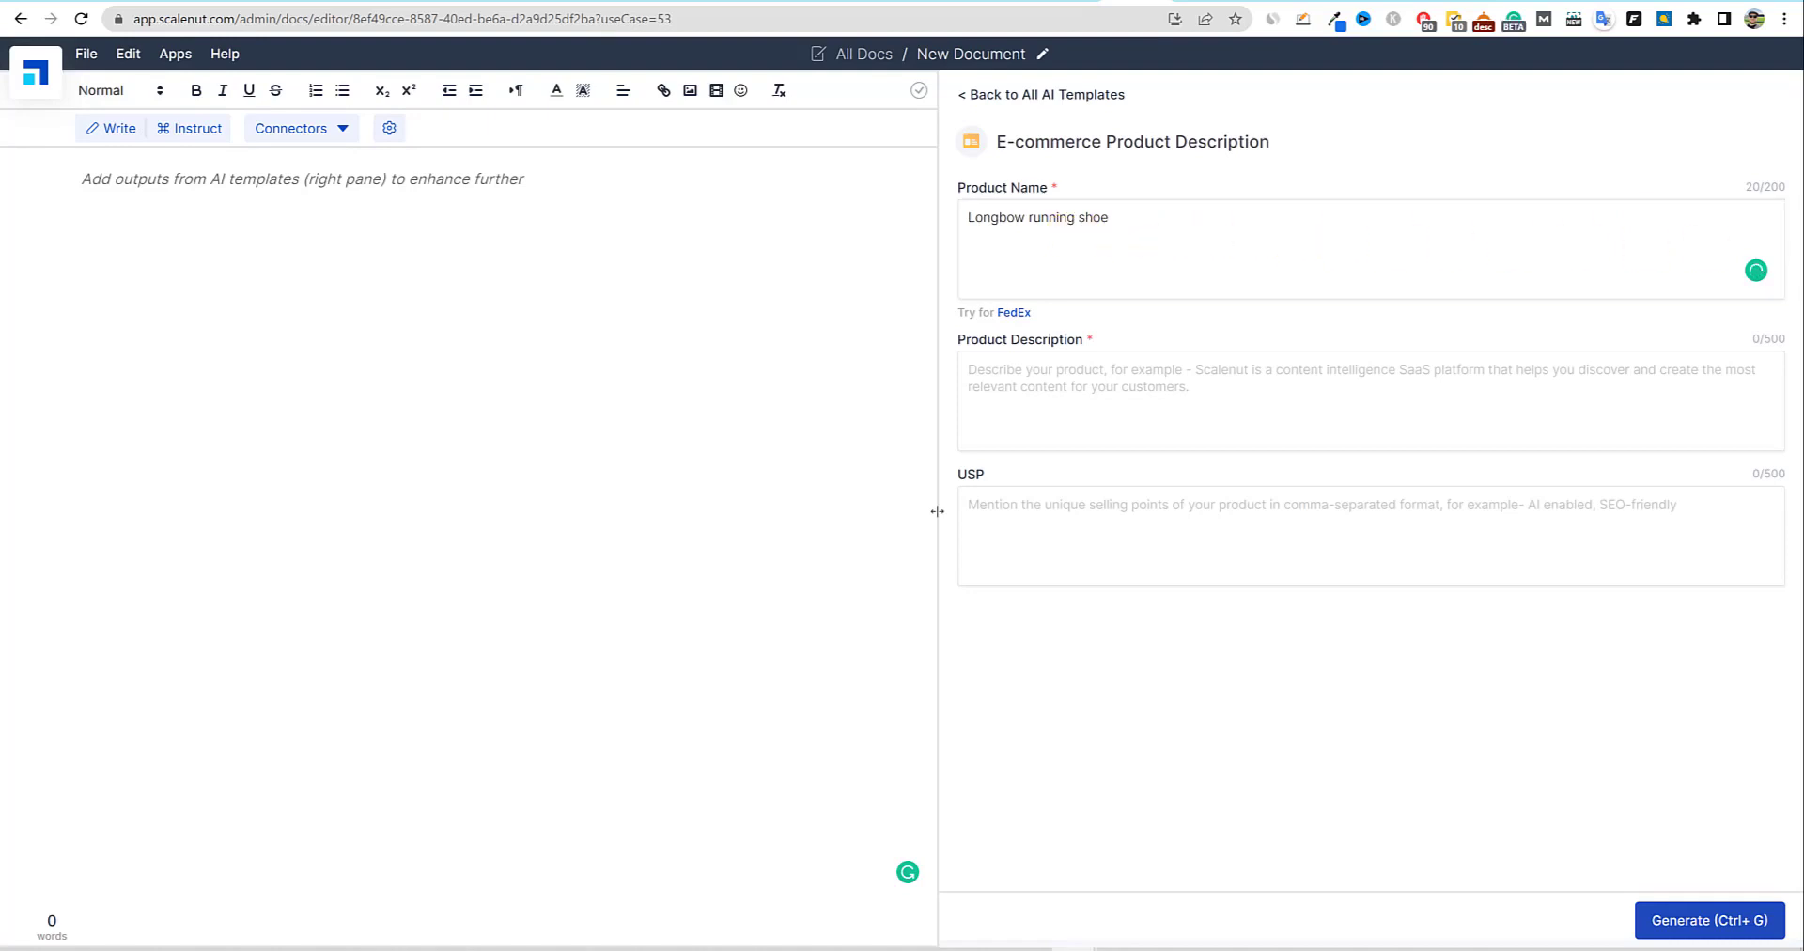
pyautogui.click(1062, 389)
pyautogui.write('this is the longest running shoe that has ever been created. The long shoes help you run faster.')
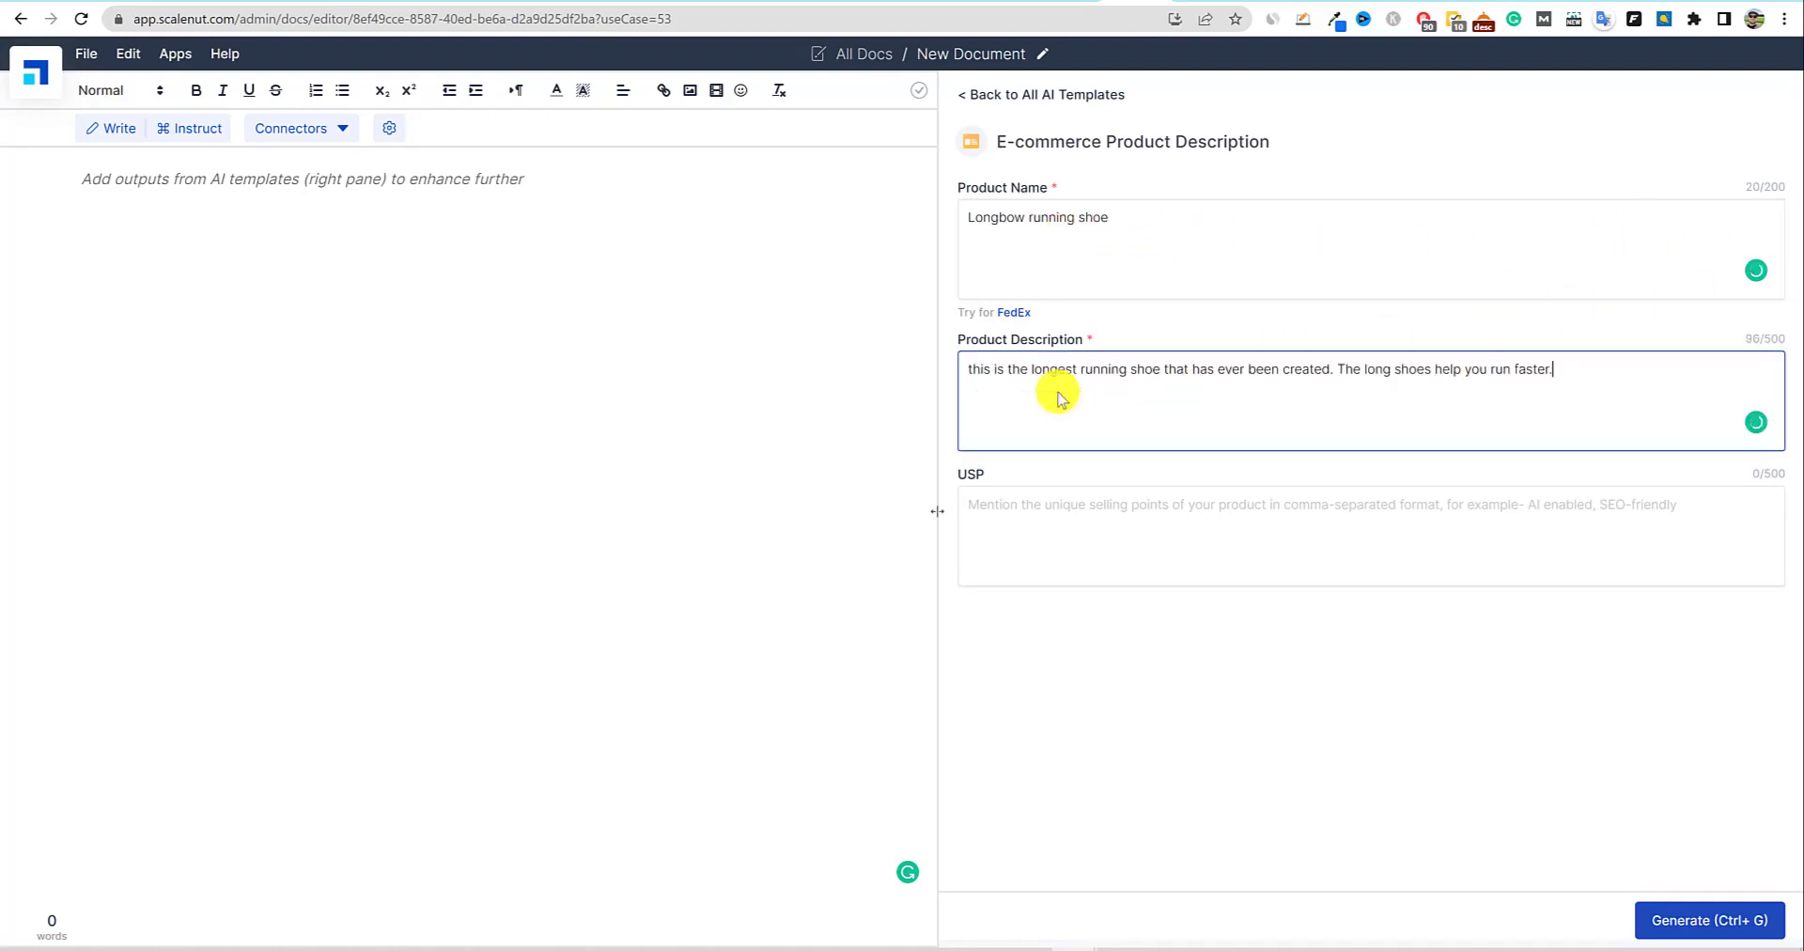
# Set the product's USP to "extremely long running shoe helps you run faster".
pyautogui.click(937, 510)
pyautogui.click(1215, 519)
pyautogui.write('extremely long running shoe helps you run faster')
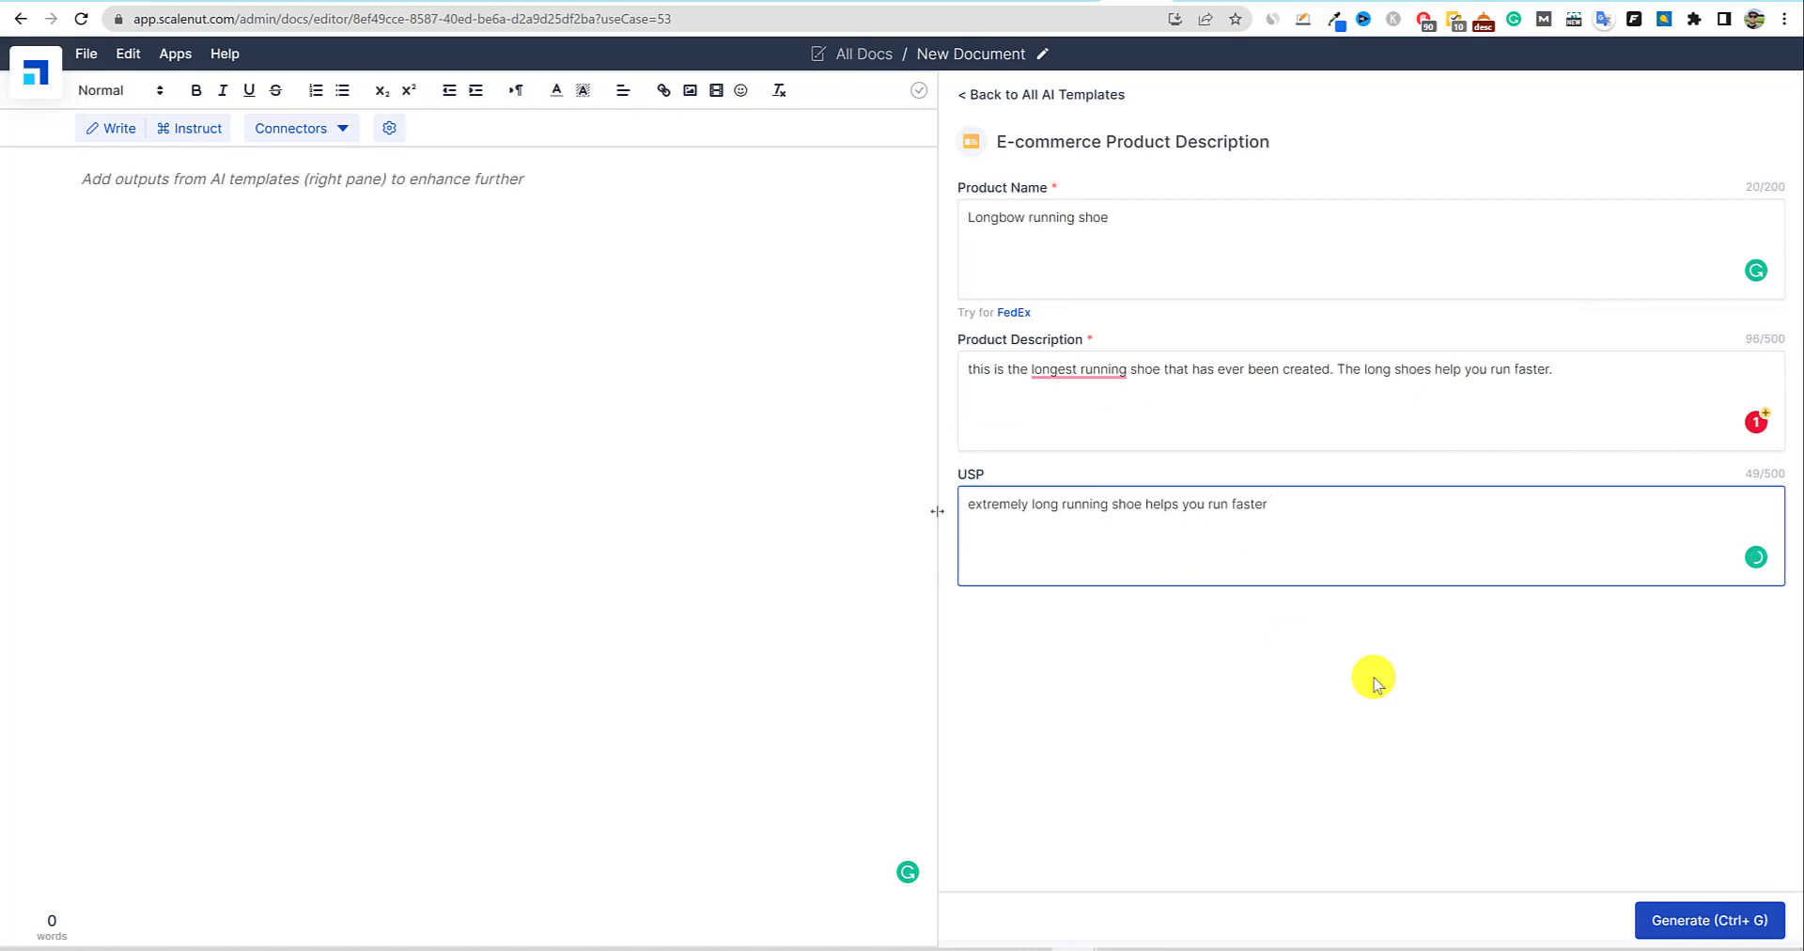
# Generate e-commerce descriptions for the Longbow running shoe and read through the generated variants.
pyautogui.click(1704, 913)
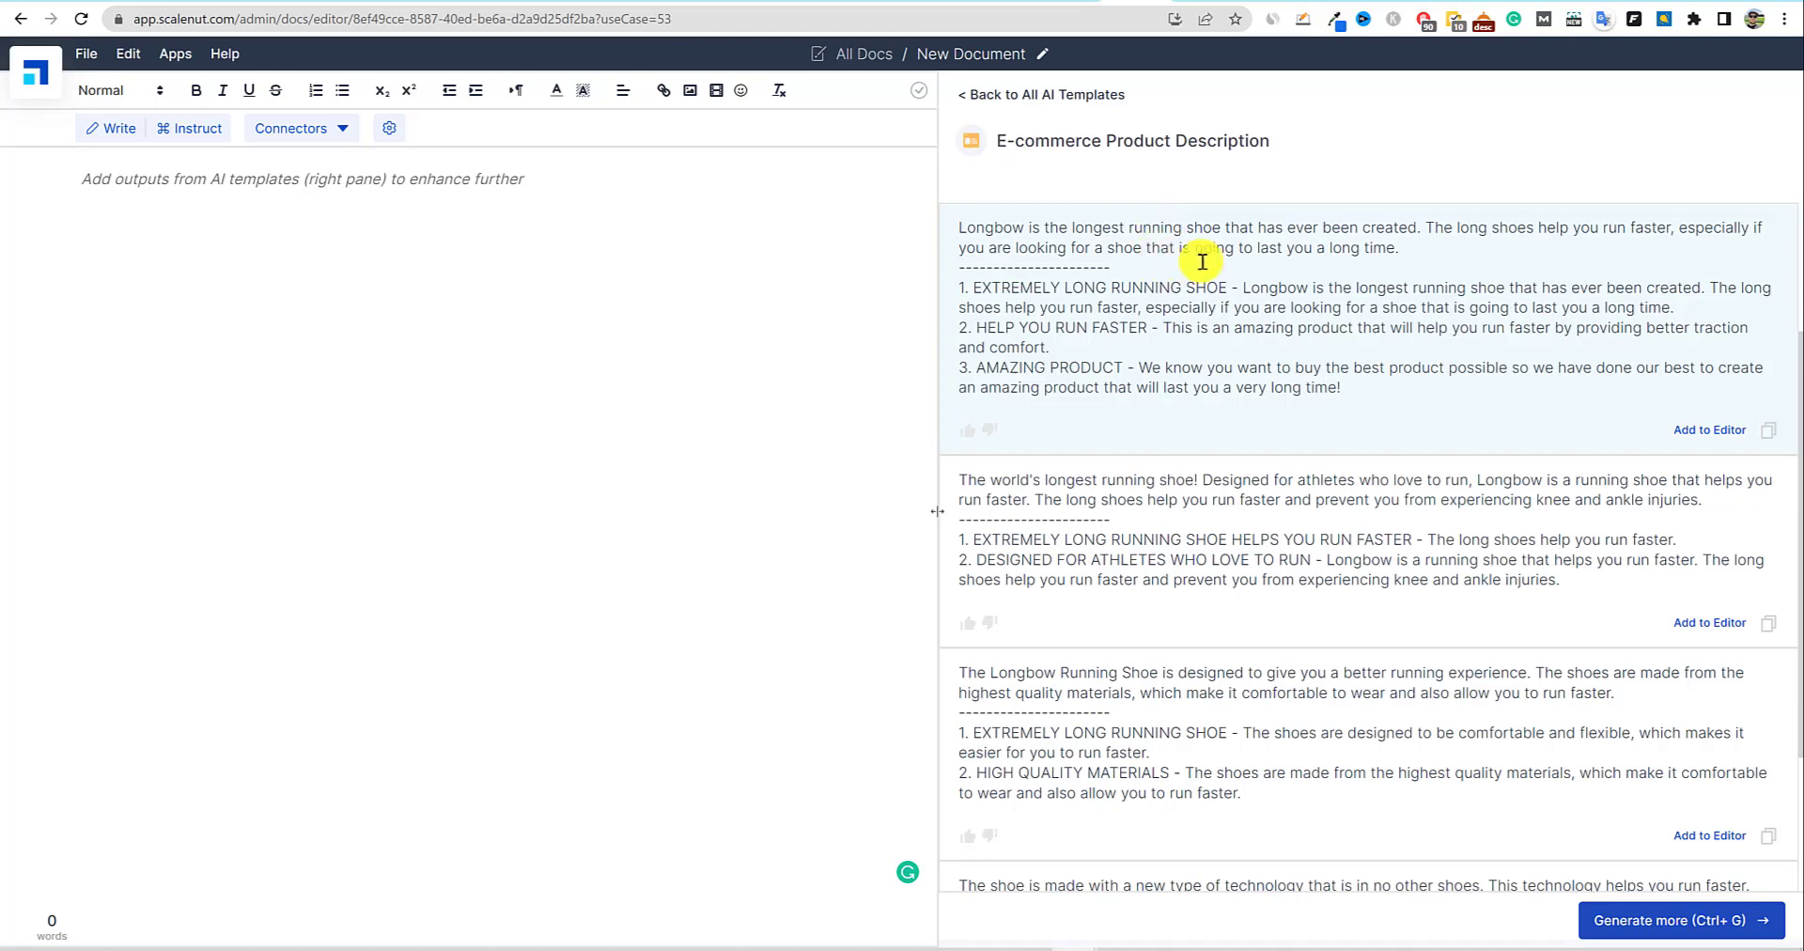
pyautogui.moveTo(1403, 247); pyautogui.dragTo(1323, 312)
pyautogui.moveTo(1152, 327); pyautogui.dragTo(1709, 341)
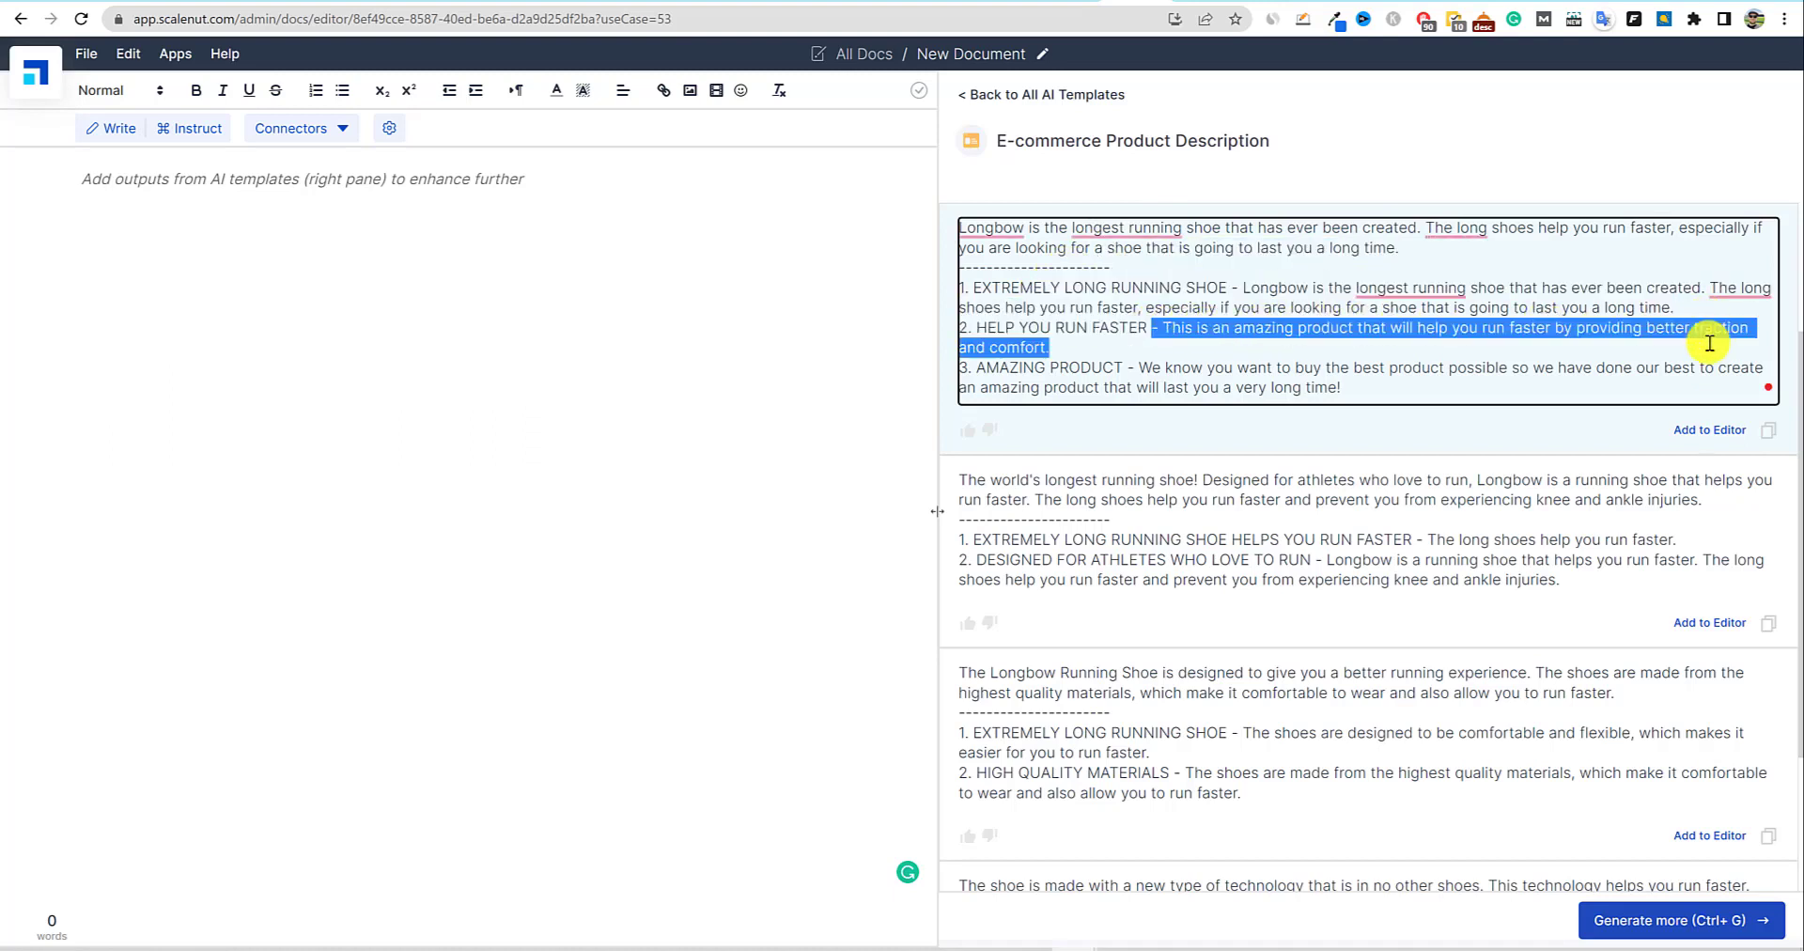
pyautogui.moveTo(1173, 367); pyautogui.dragTo(1648, 384)
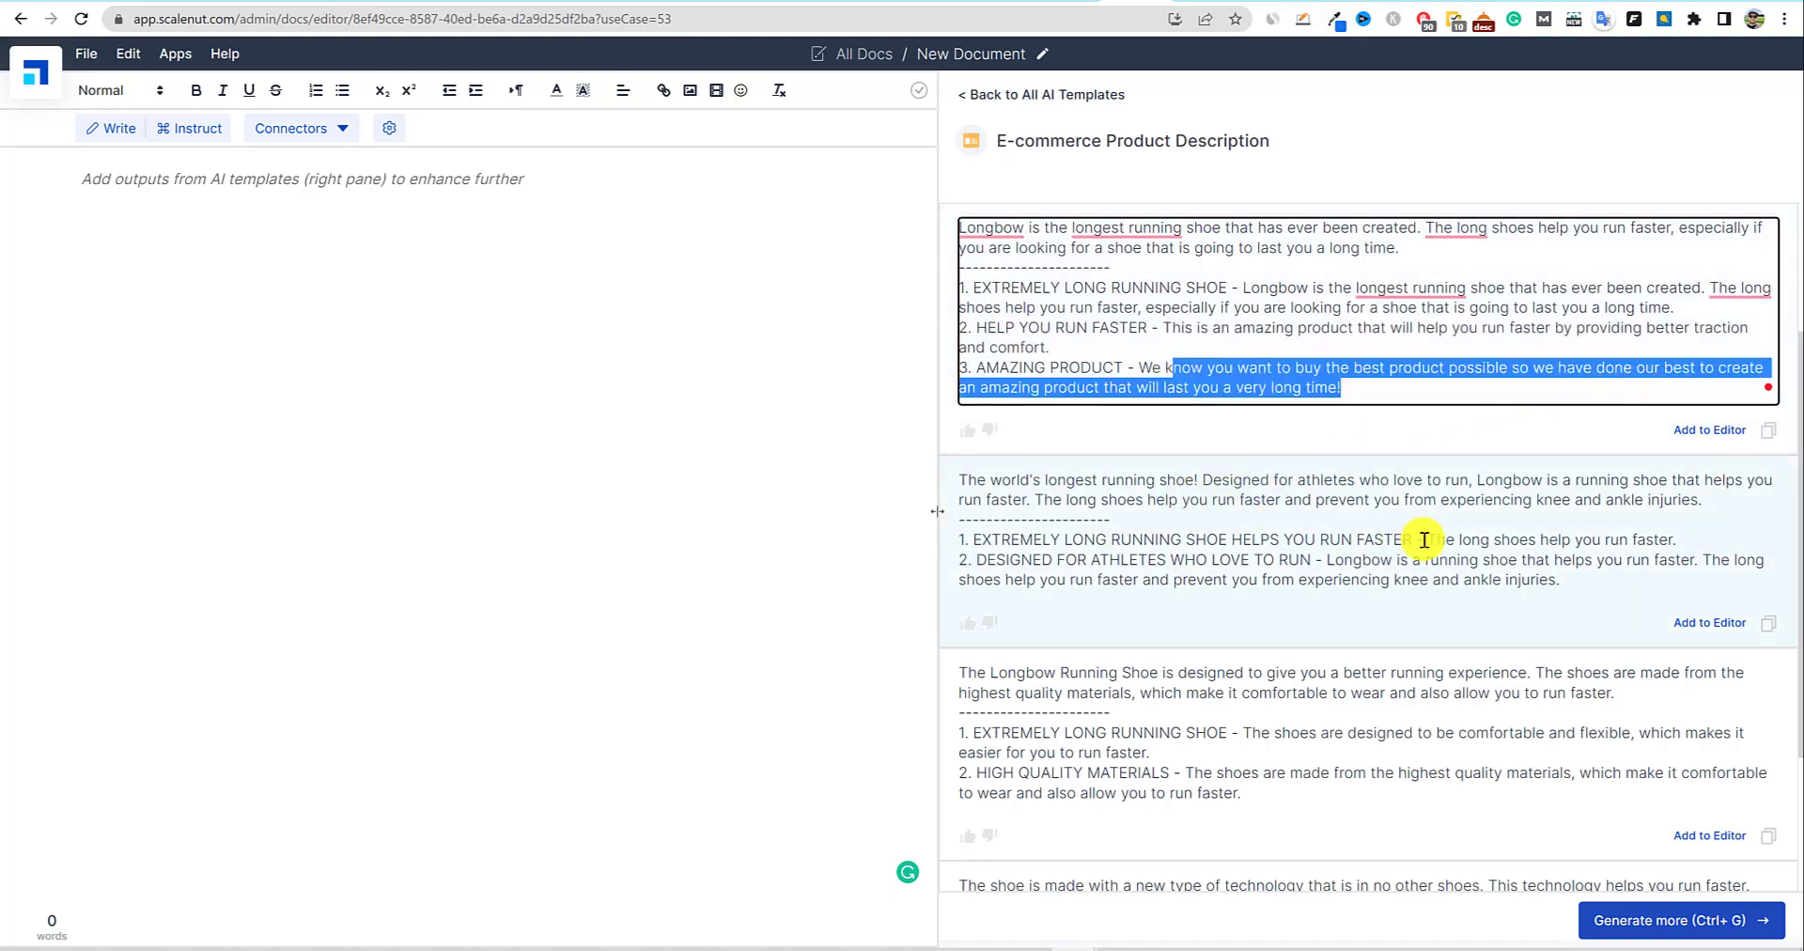
pyautogui.moveTo(1424, 540); pyautogui.dragTo(1717, 538)
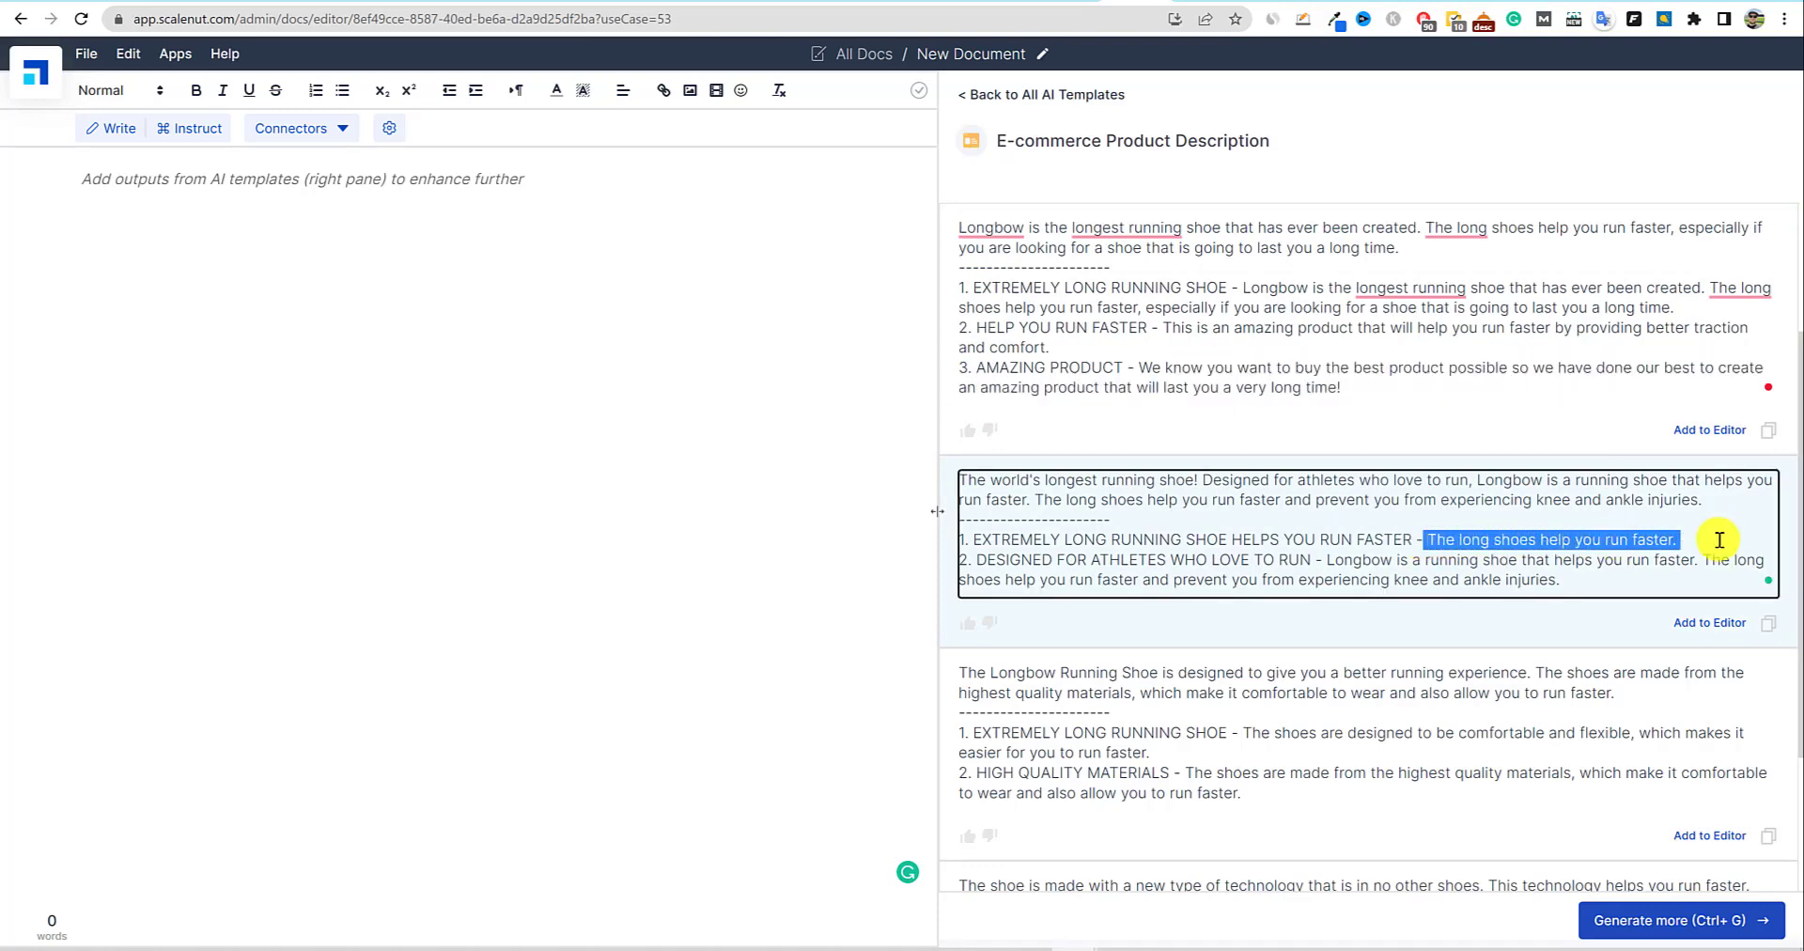
pyautogui.scroll(-3, 1438, 560)
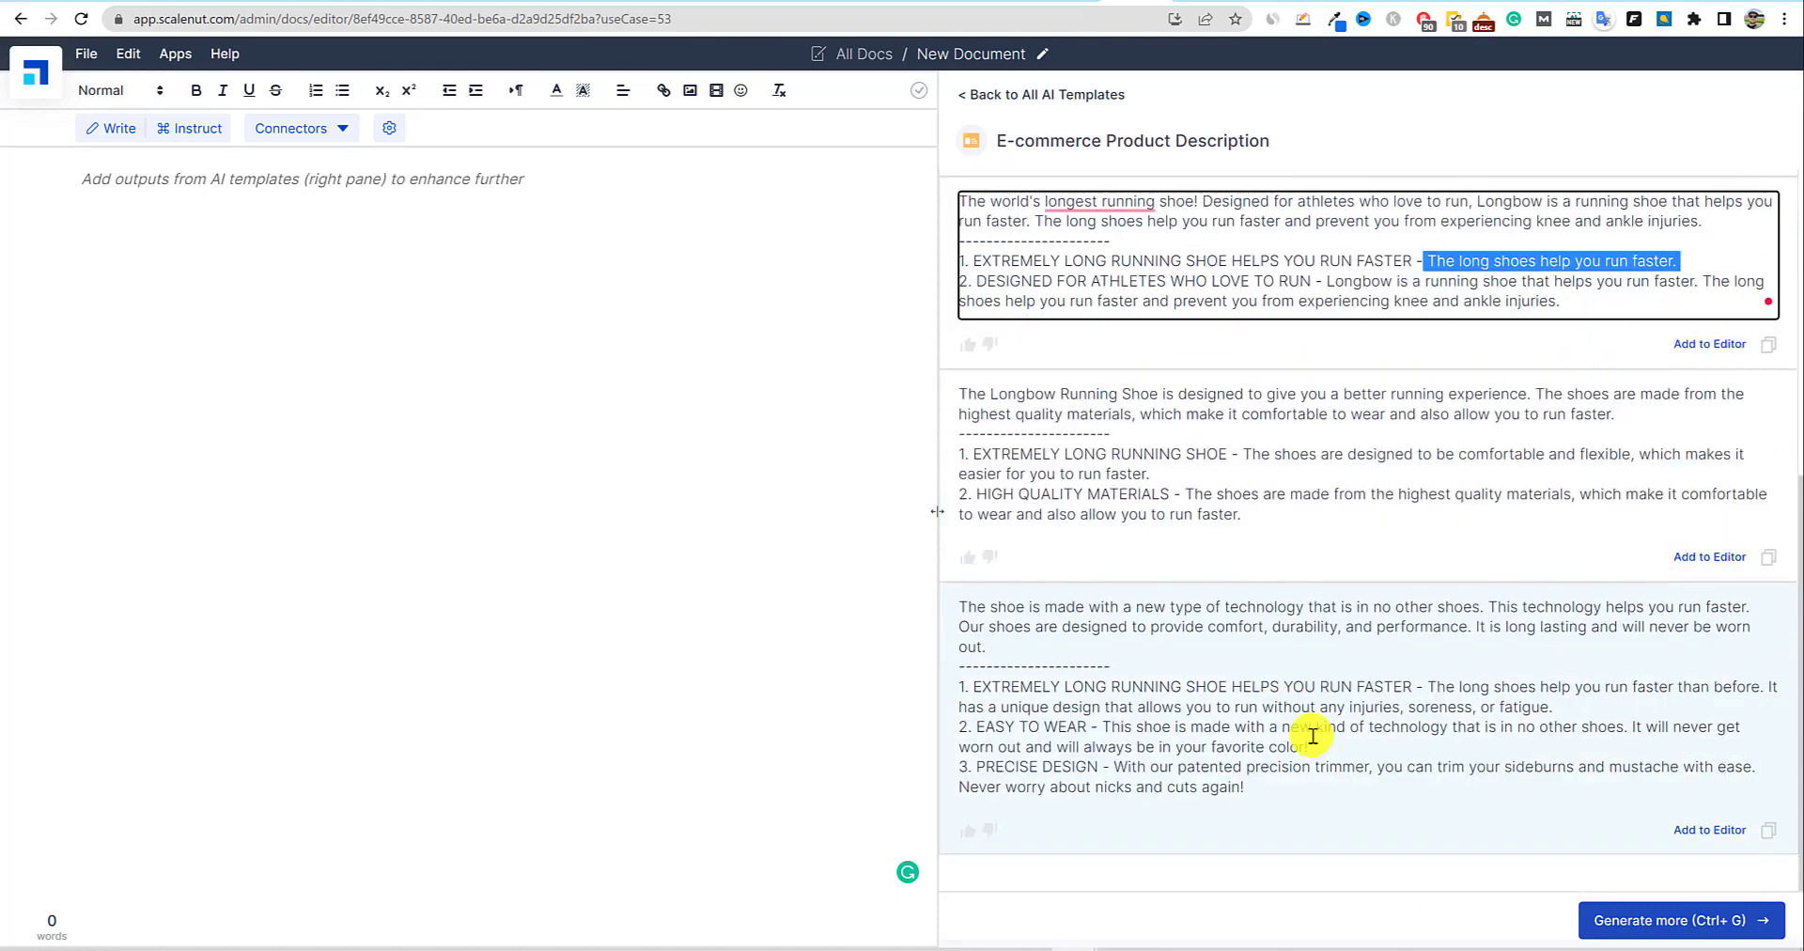
pyautogui.moveTo(987, 609); pyautogui.dragTo(1470, 604)
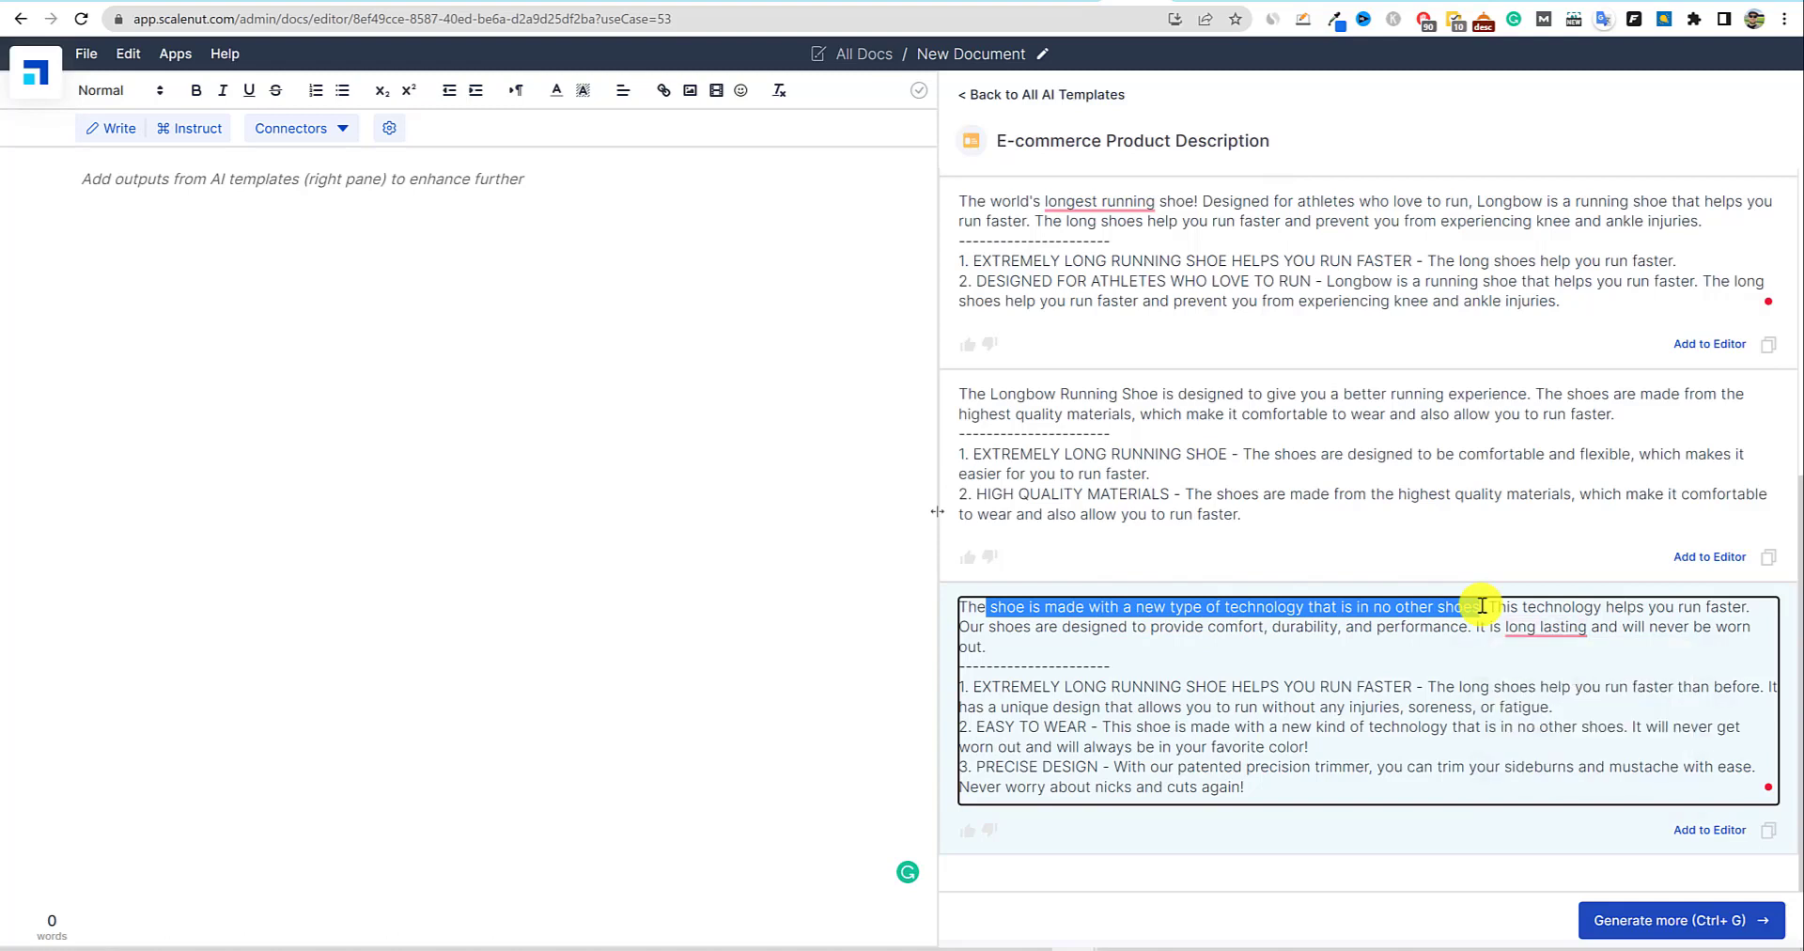
pyautogui.moveTo(1478, 704); pyautogui.dragTo(1260, 686)
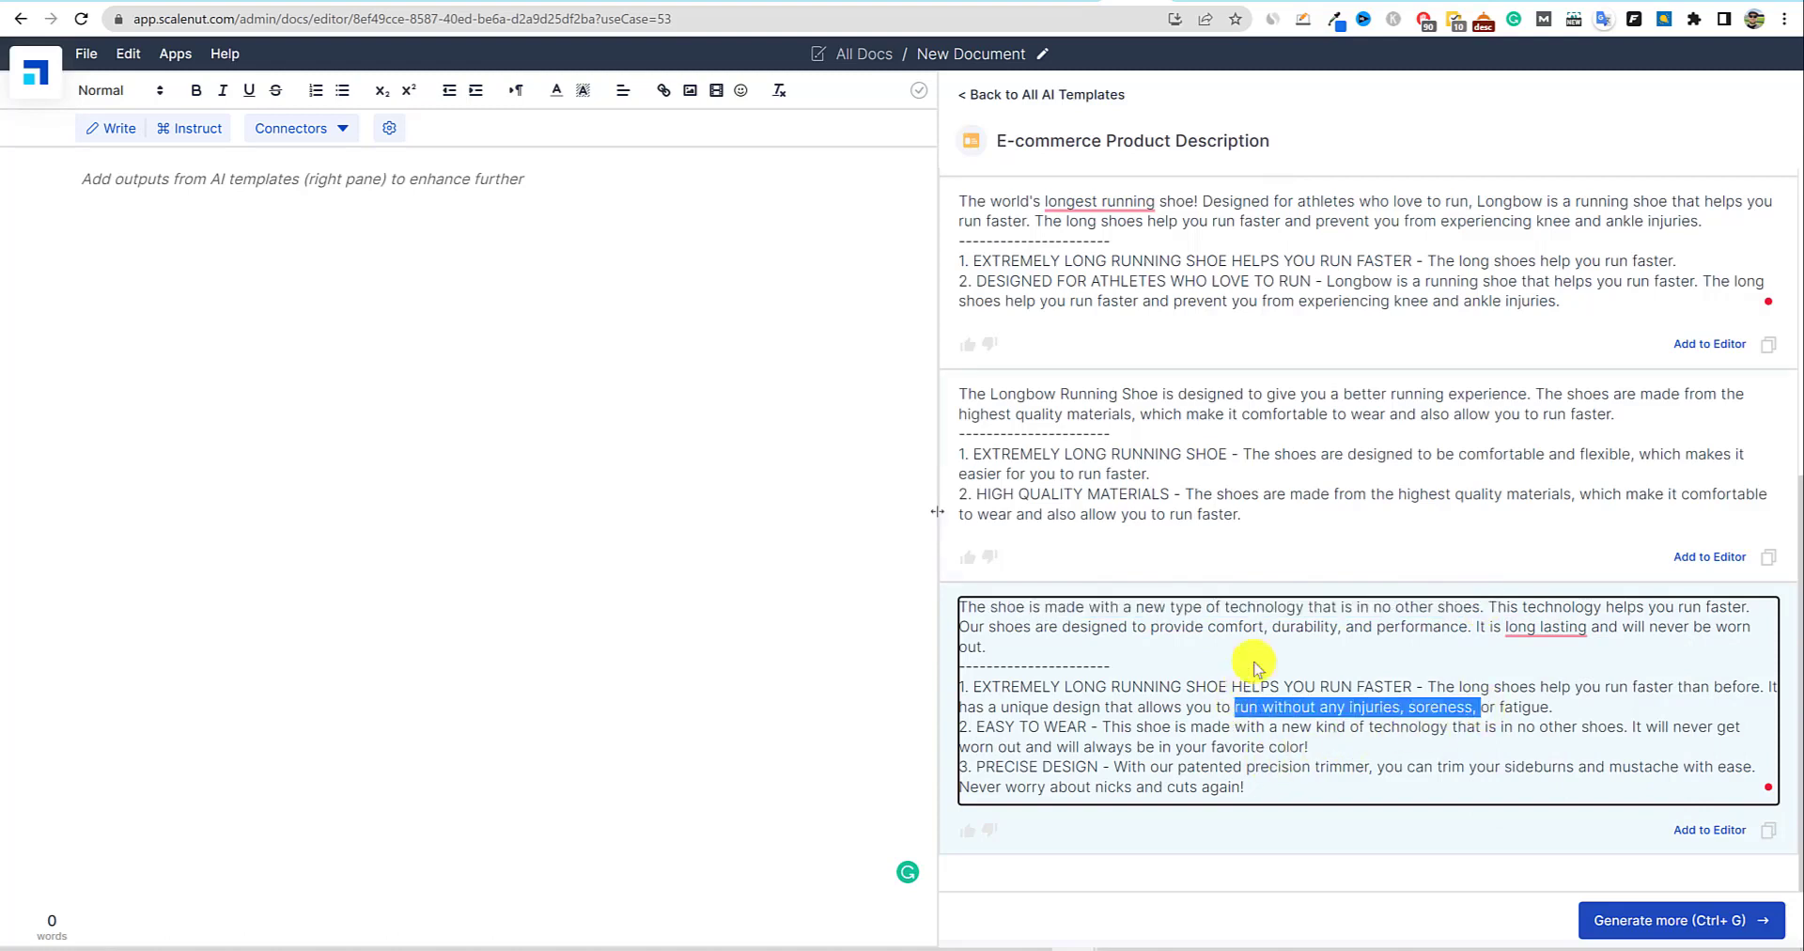
pyautogui.click(1129, 478)
pyautogui.moveTo(1379, 281); pyautogui.dragTo(1242, 271)
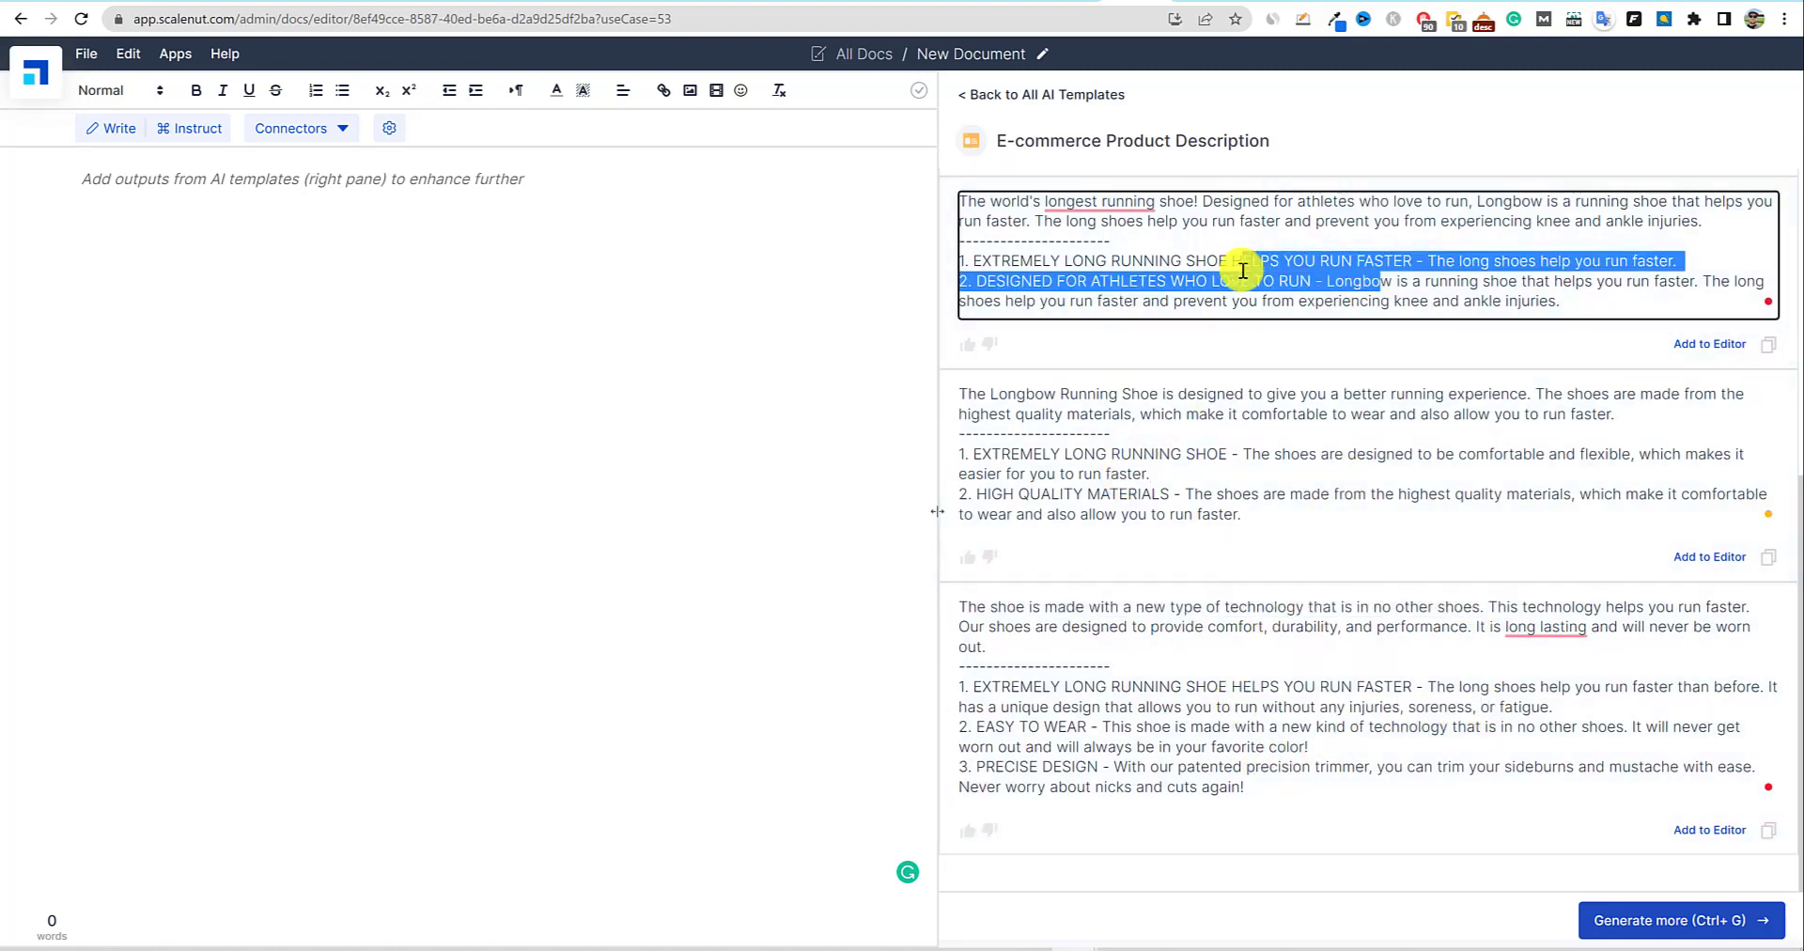
# Add the new-technology, better-running-experience and world's-longest-shoe descriptions to the editor document.
pyautogui.click(1696, 819)
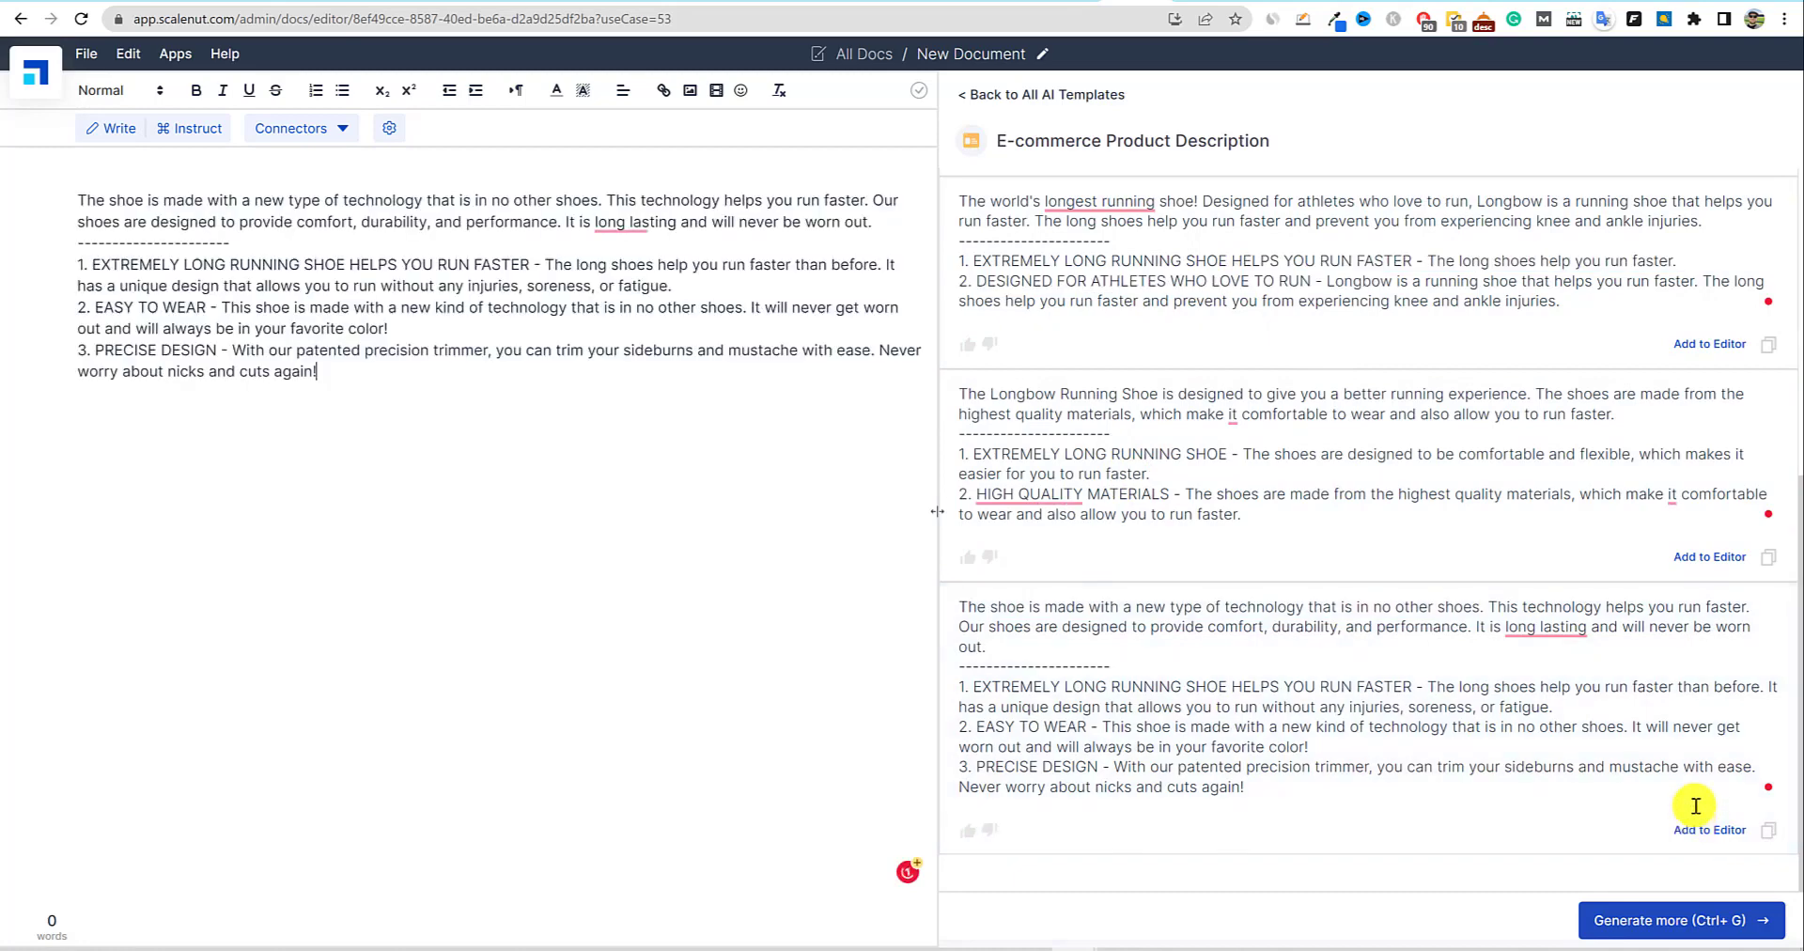
pyautogui.click(1702, 556)
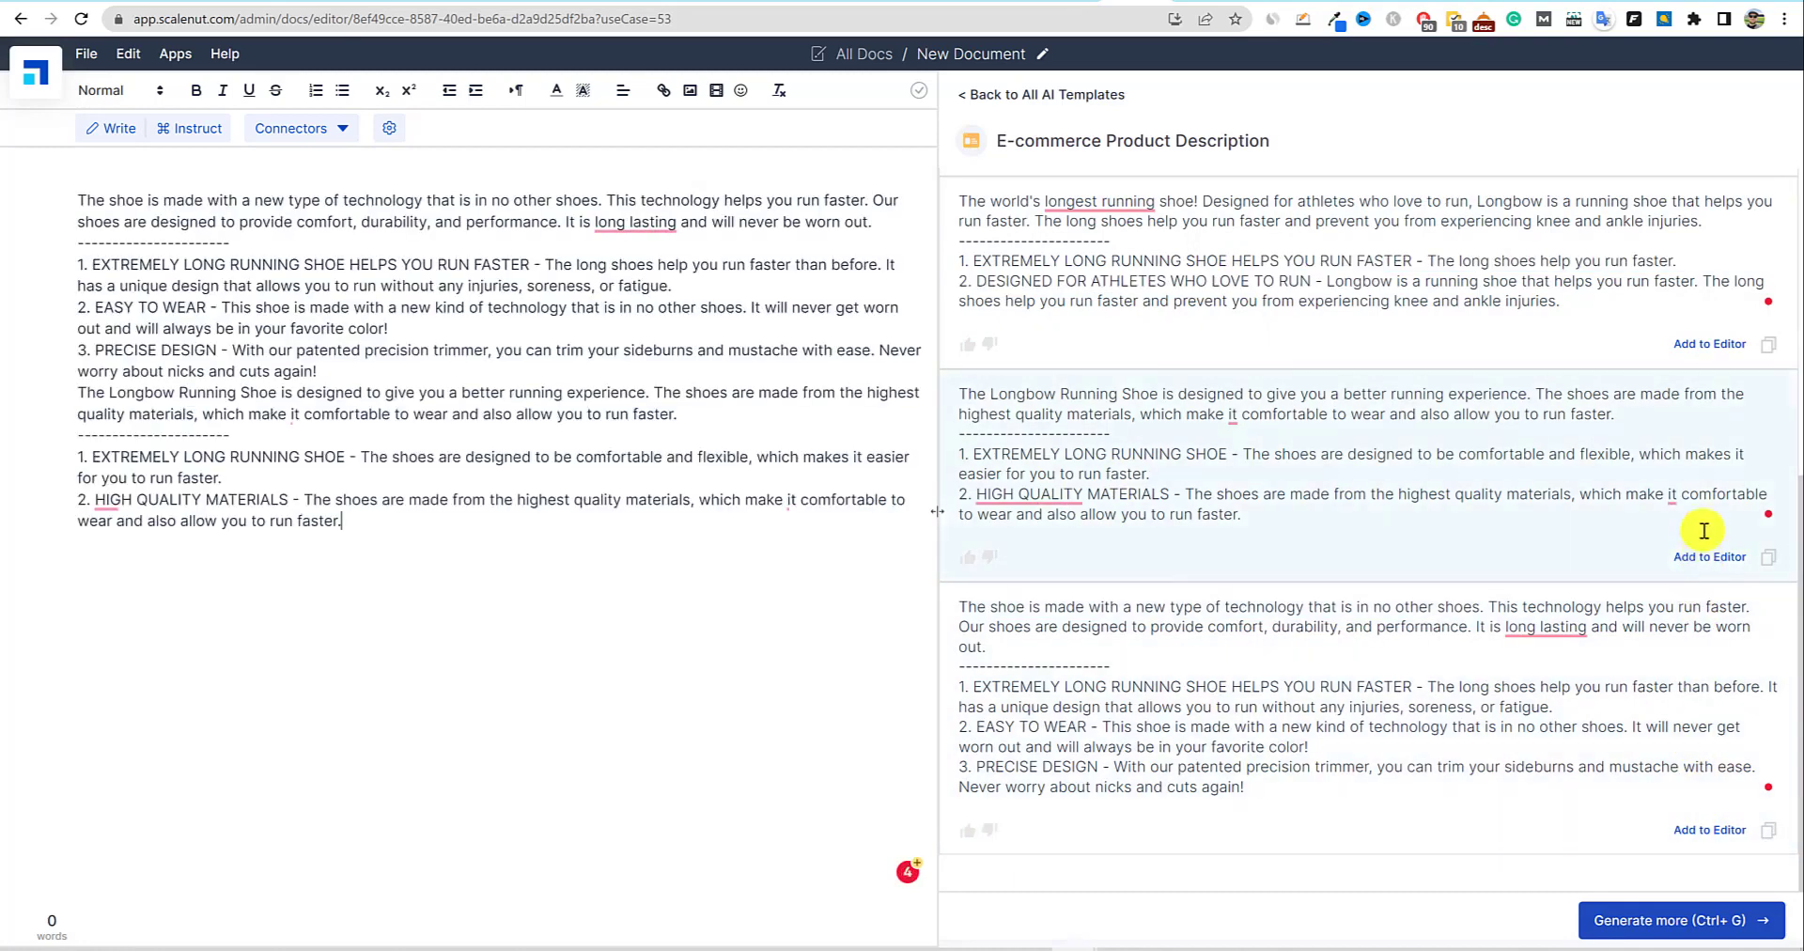
pyautogui.click(1708, 346)
pyautogui.moveTo(712, 643); pyautogui.dragTo(470, 483)
pyautogui.click(496, 499)
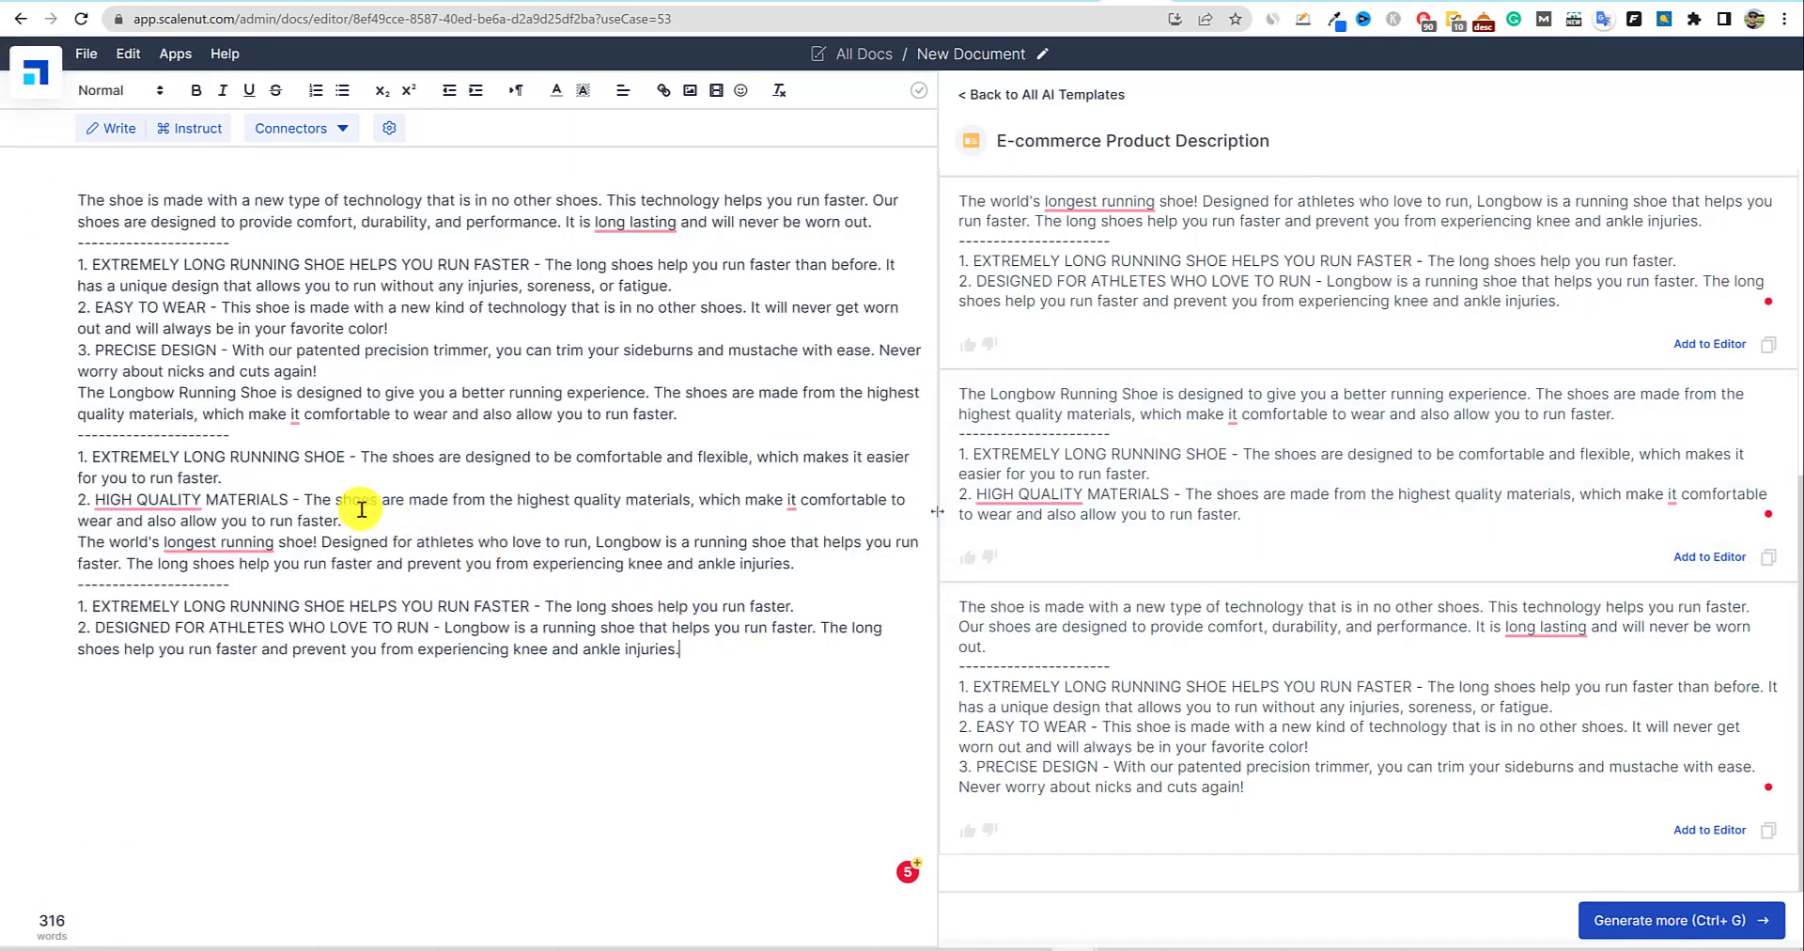
# Insert blank lines after "knee and ankle injuries." in the last description's intro and generate a continuation there with a "Provided that" connector.
pyautogui.moveTo(680, 648); pyautogui.dragTo(717, 652)
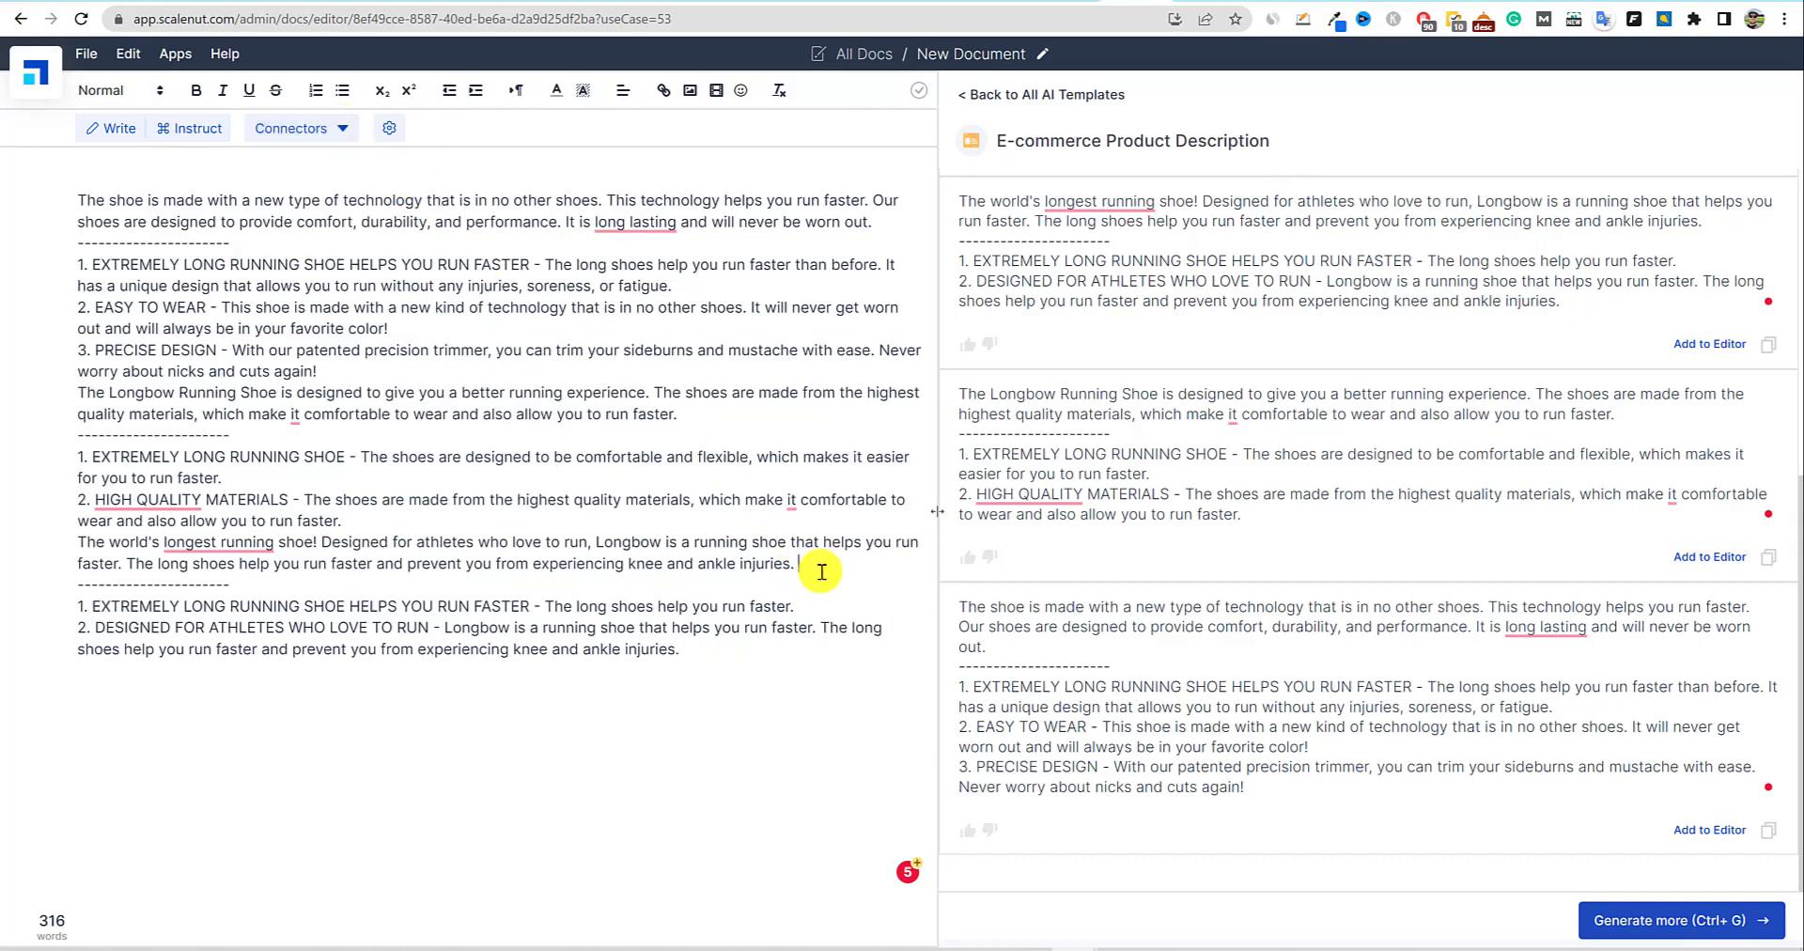
pyautogui.press('Return')
pyautogui.press('Return')
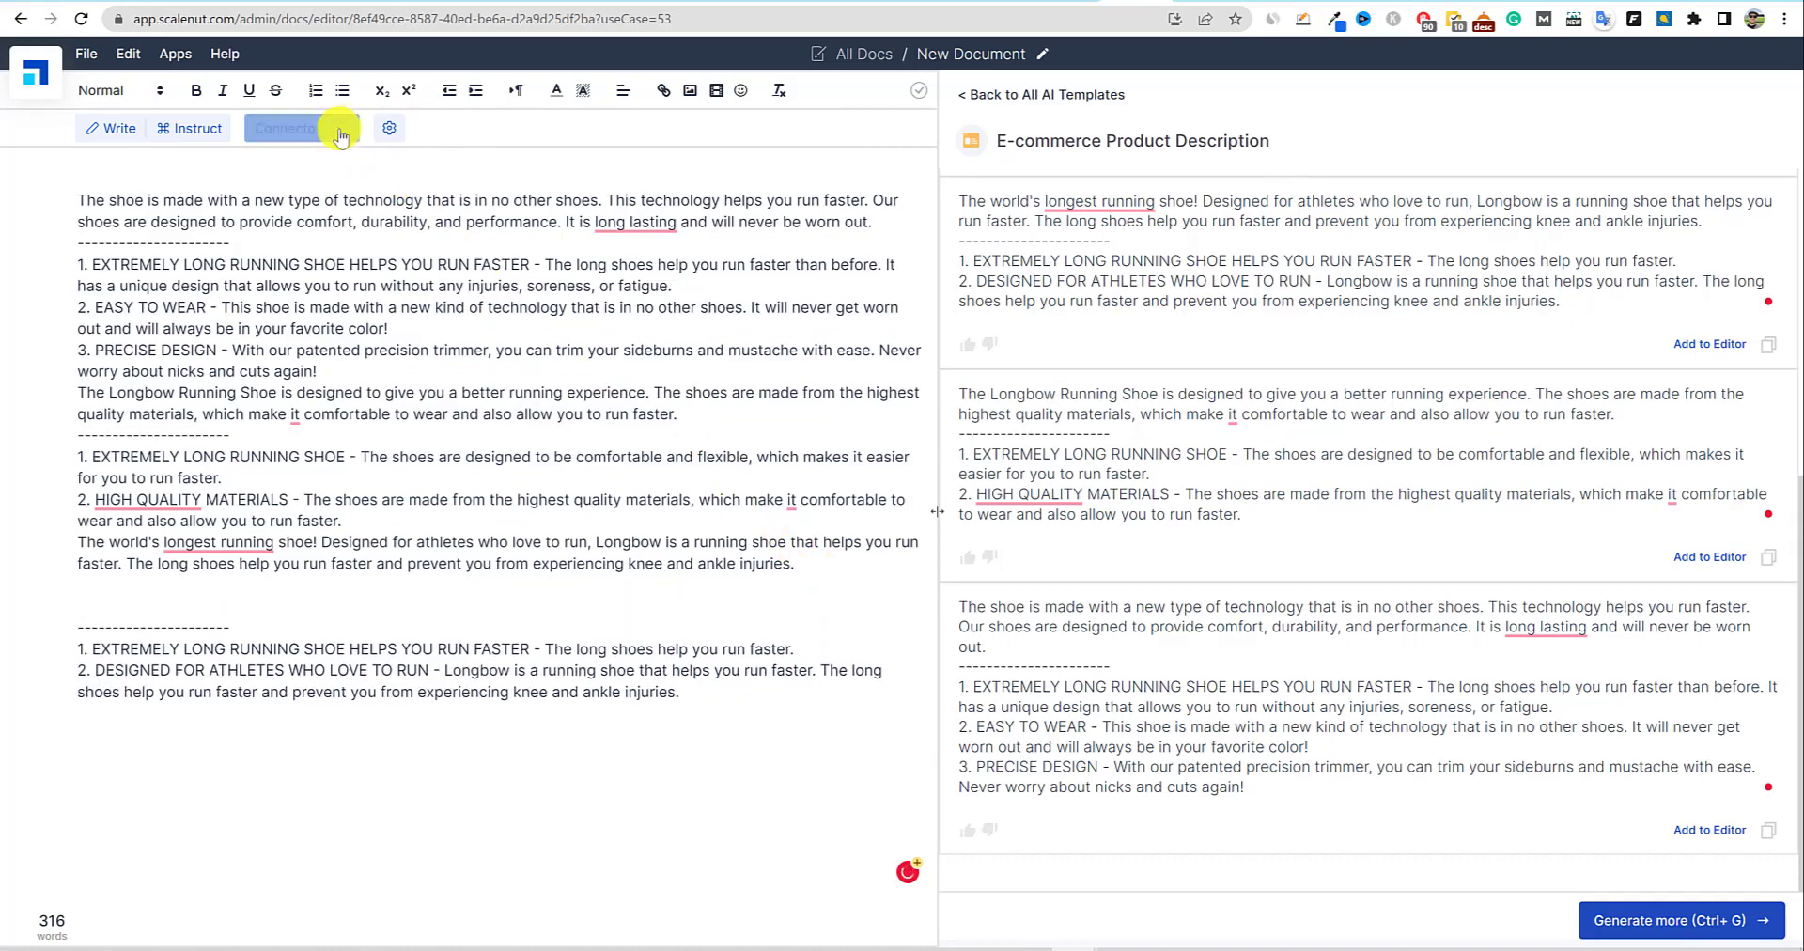
pyautogui.click(345, 141)
pyautogui.moveTo(316, 241)
pyautogui.click(407, 347)
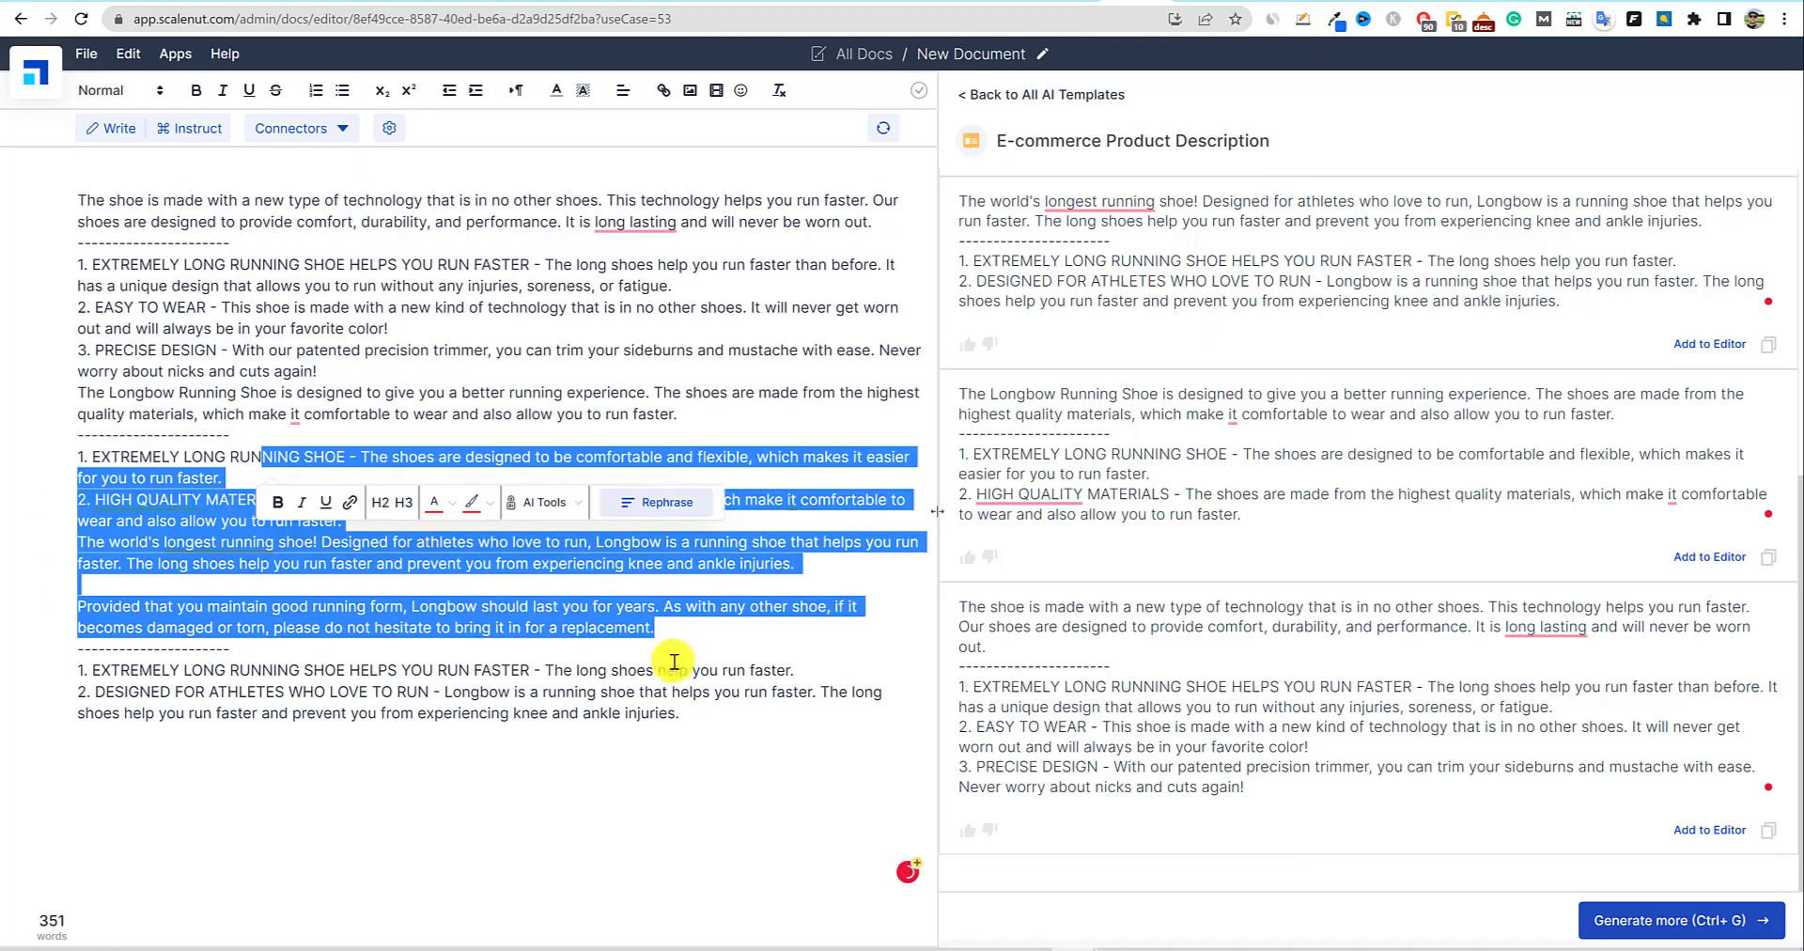
pyautogui.moveTo(749, 691); pyautogui.dragTo(757, 691)
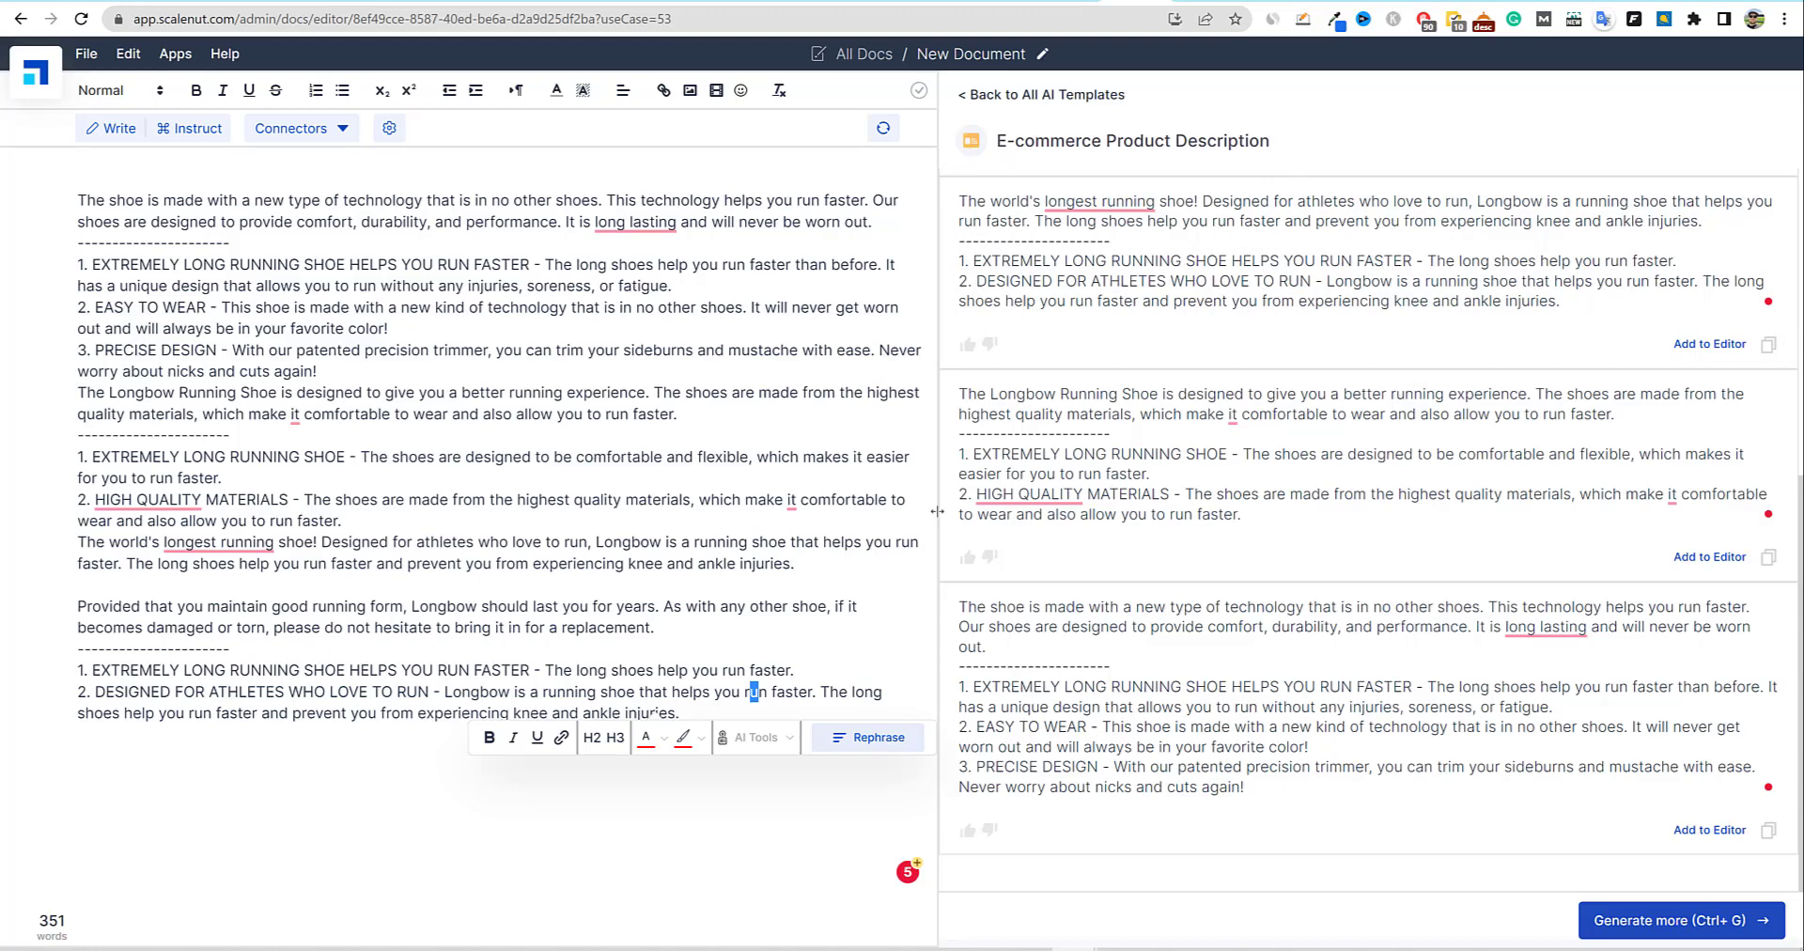
# Look over the AI-Powered Templates page and the list of saved AI Docs.
pyautogui.moveTo(35, 72)
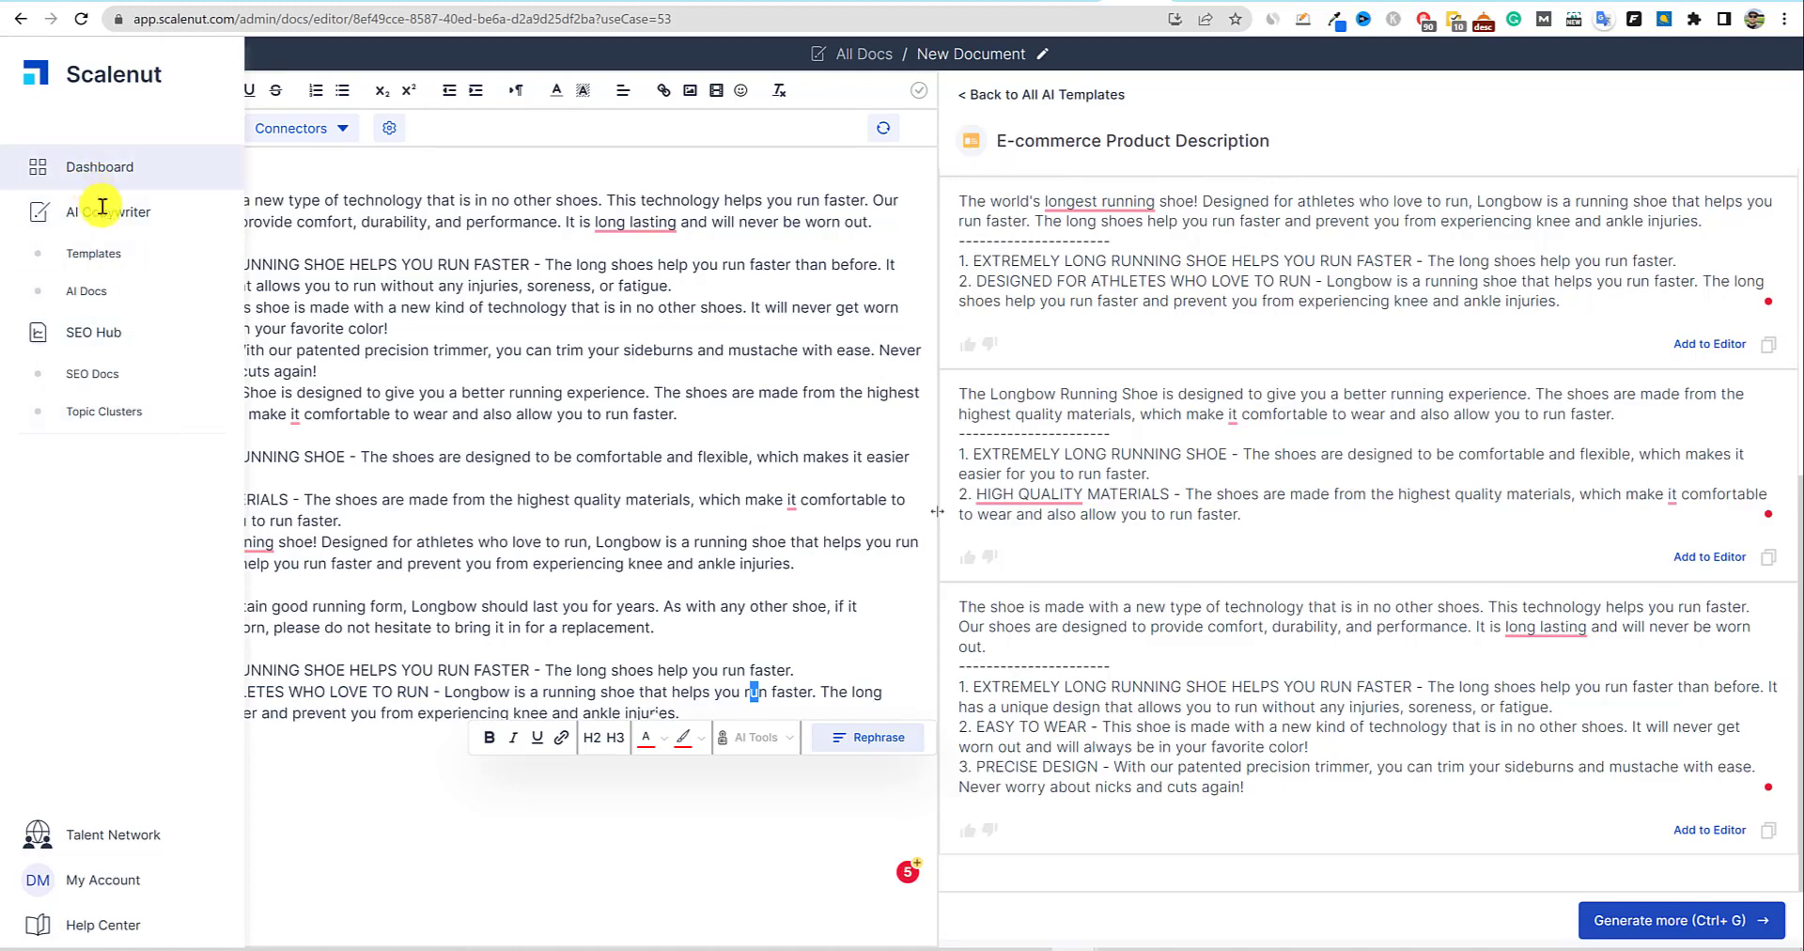
pyautogui.click(100, 210)
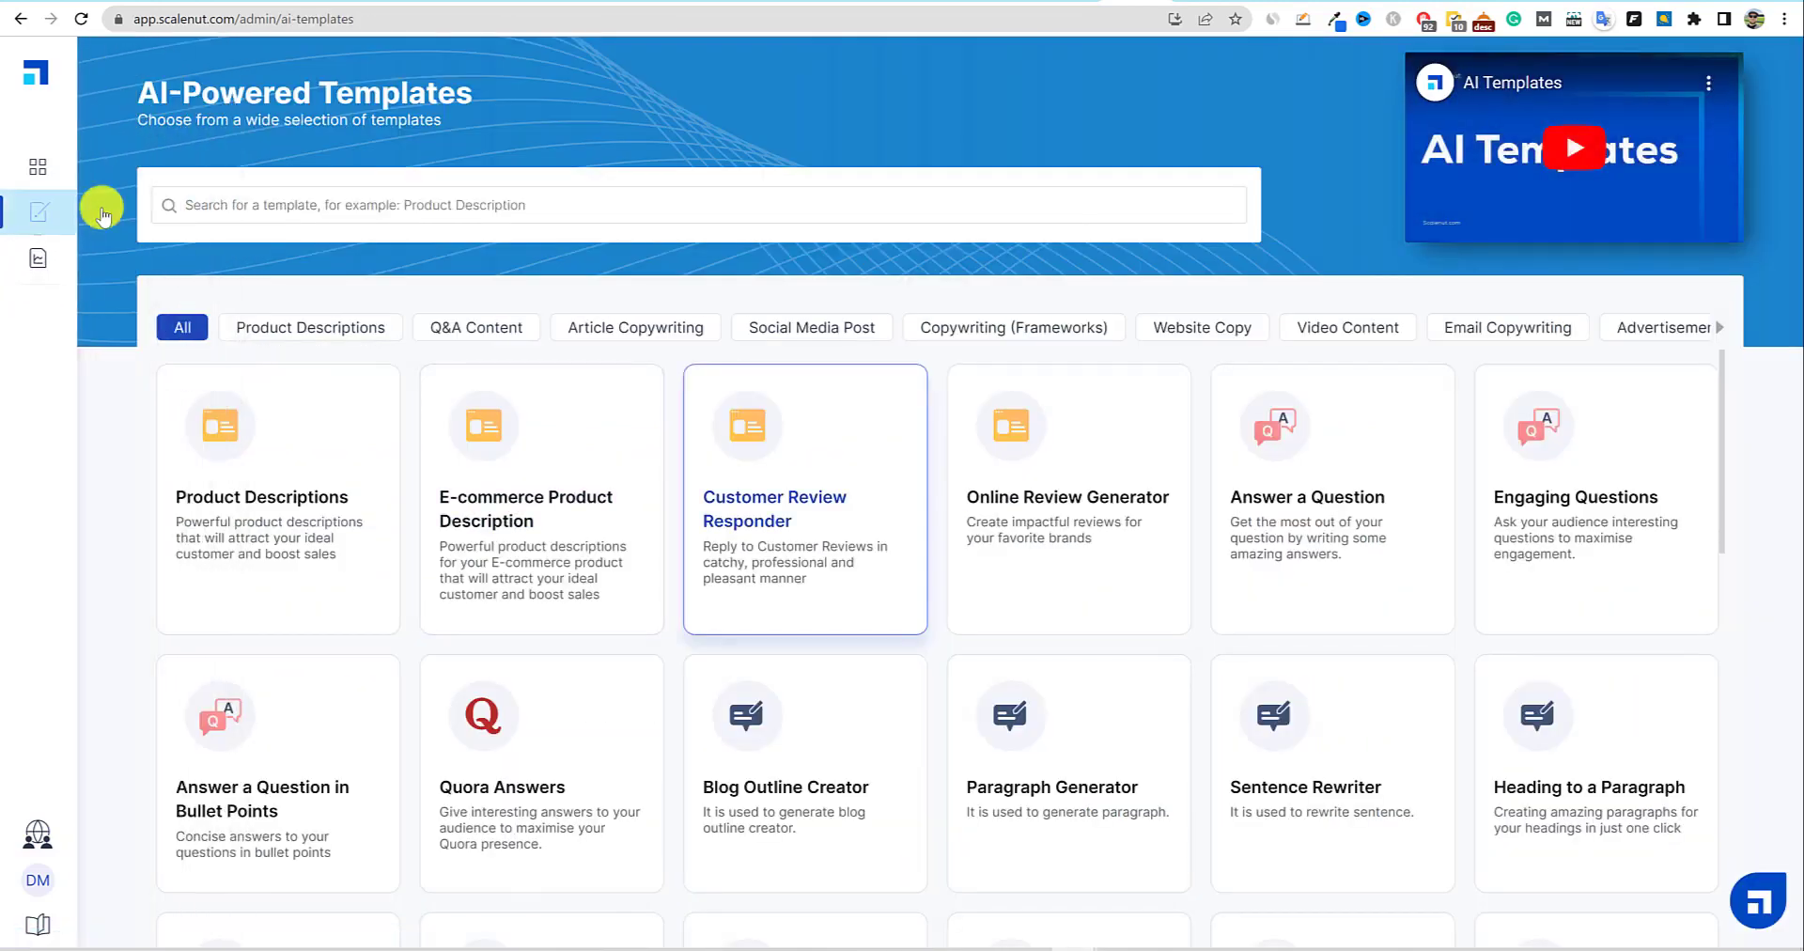
pyautogui.scroll(-10, 103, 214)
pyautogui.scroll(10, 102, 213)
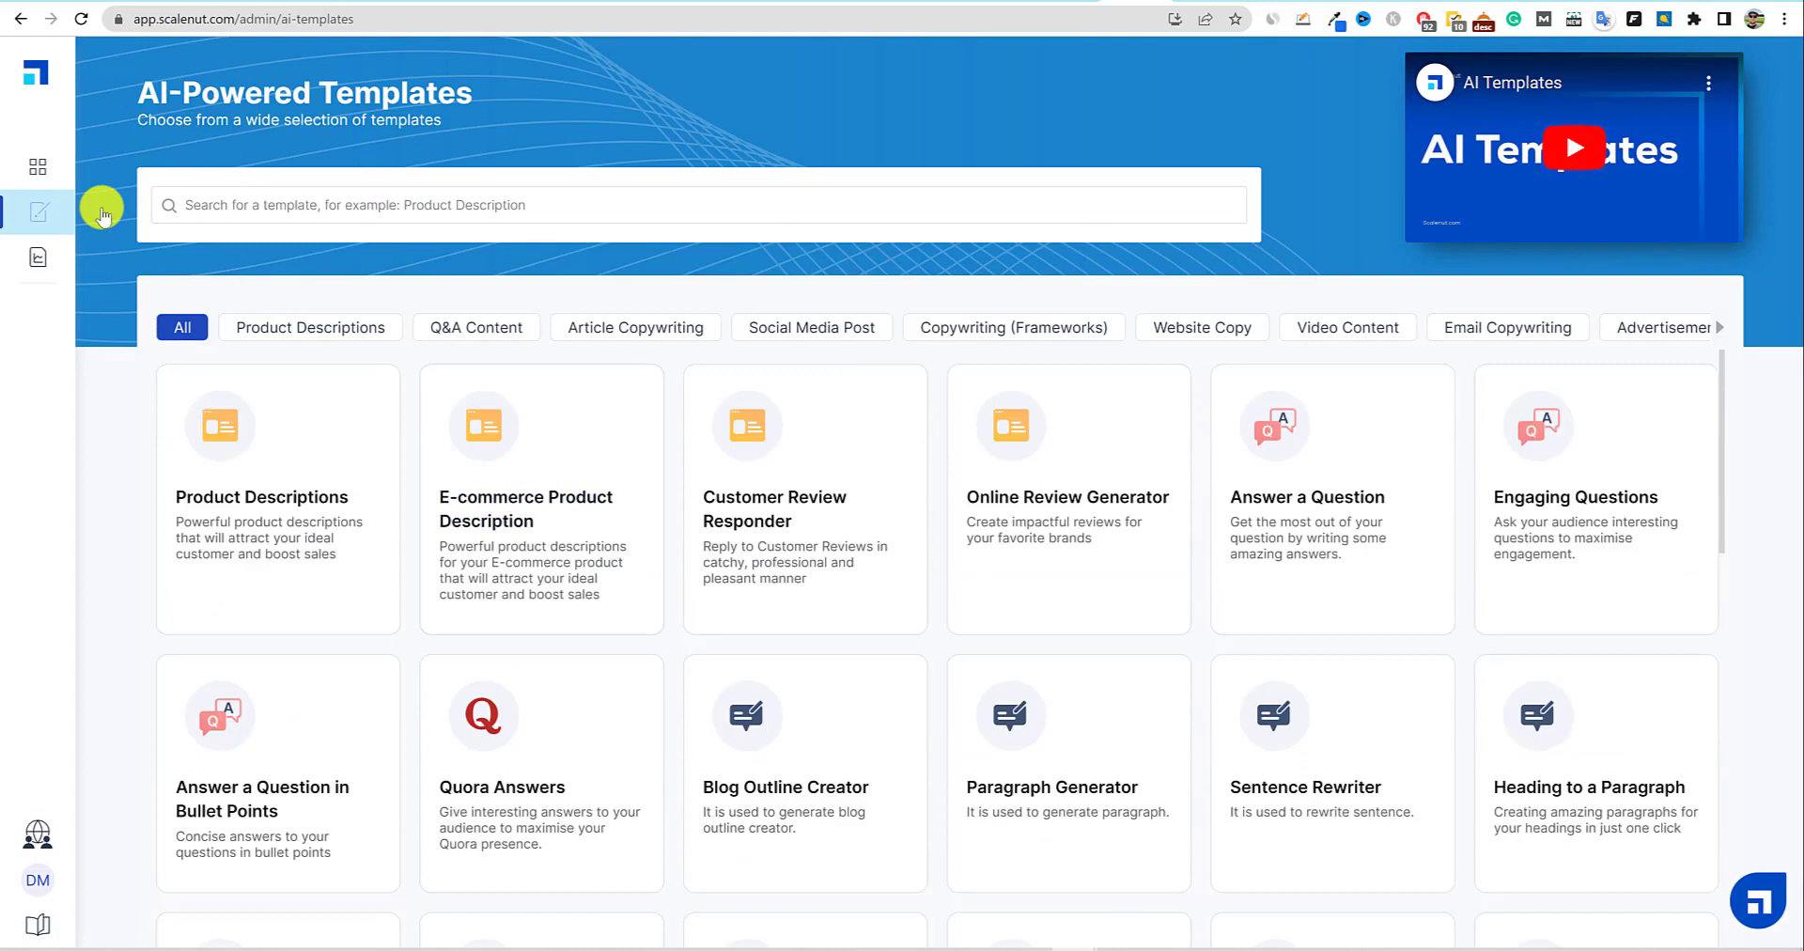
pyautogui.moveTo(72, 209)
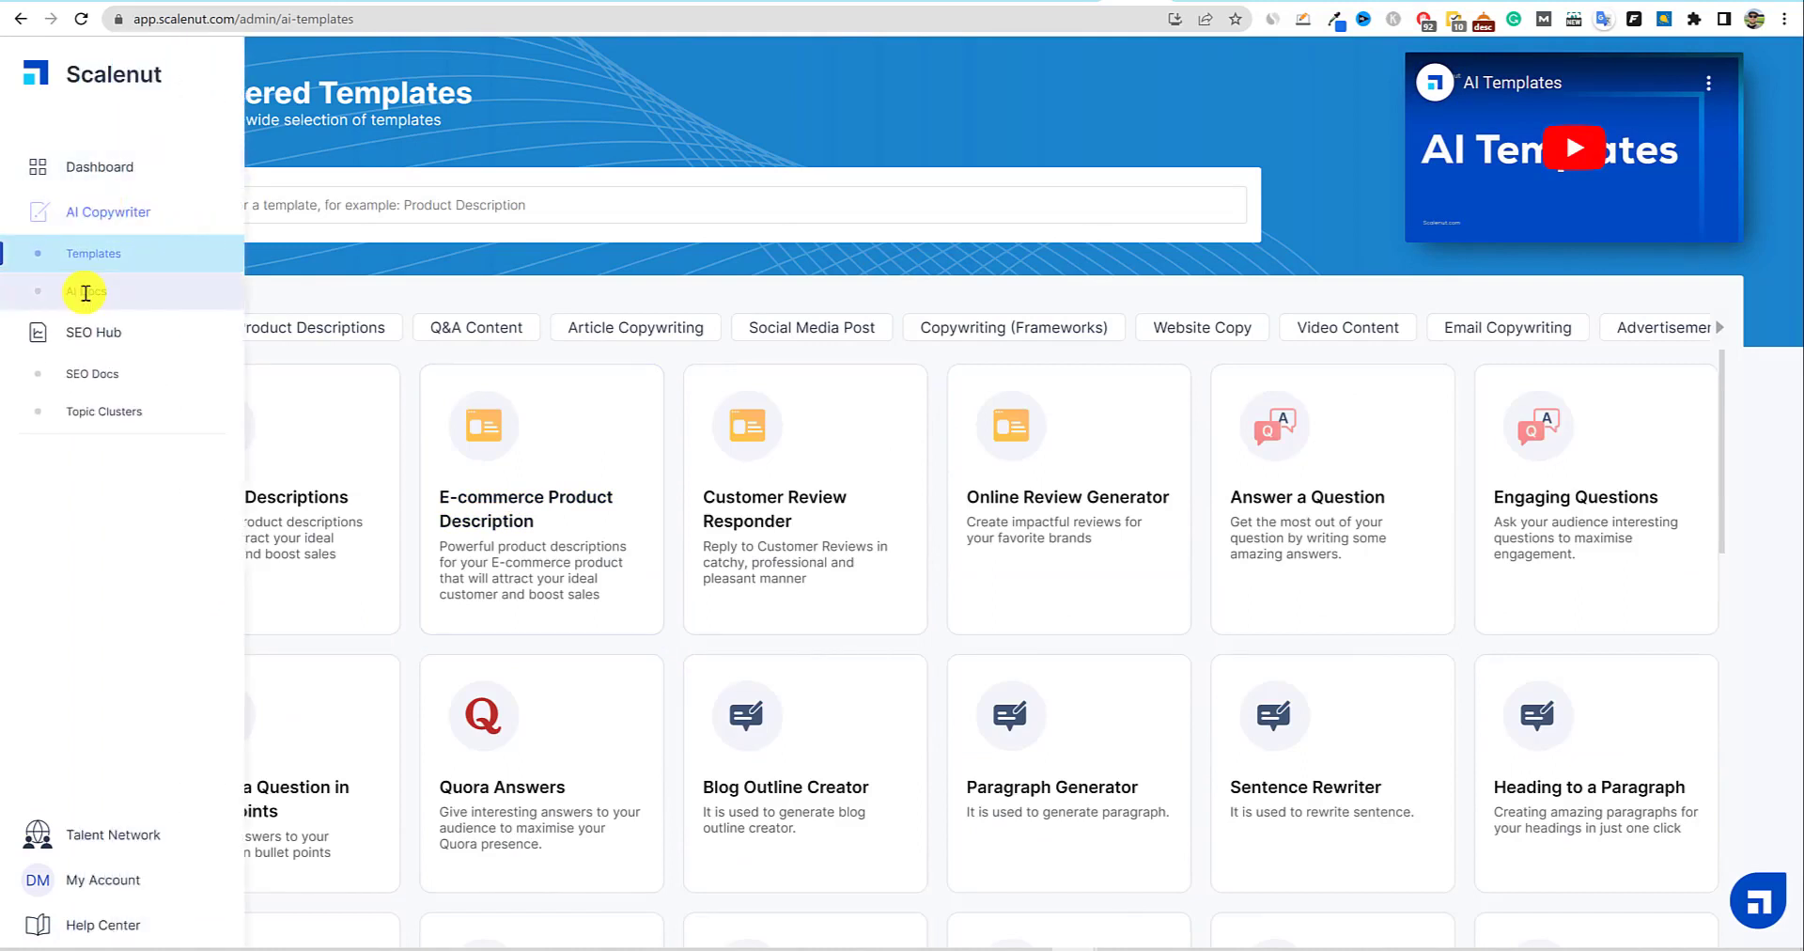
pyautogui.click(86, 293)
pyautogui.click(623, 202)
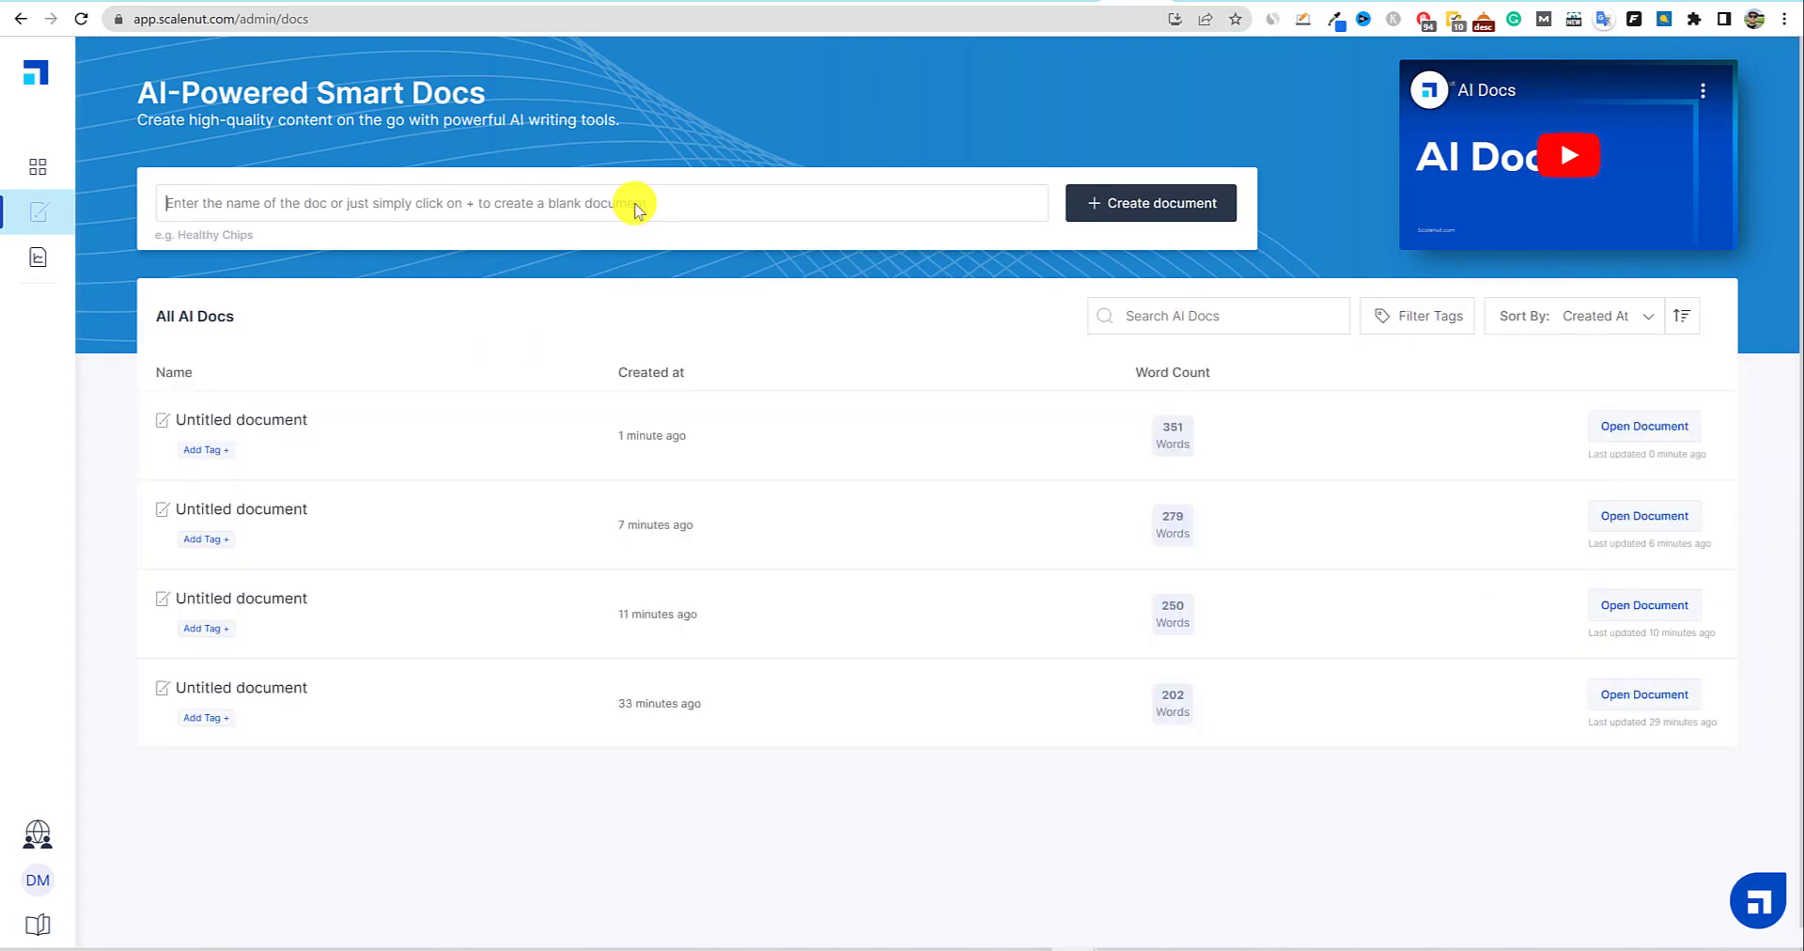
# Go to the dashboard and start creating a blog in 5 minutes with Cruise Mode.
pyautogui.click(82, 165)
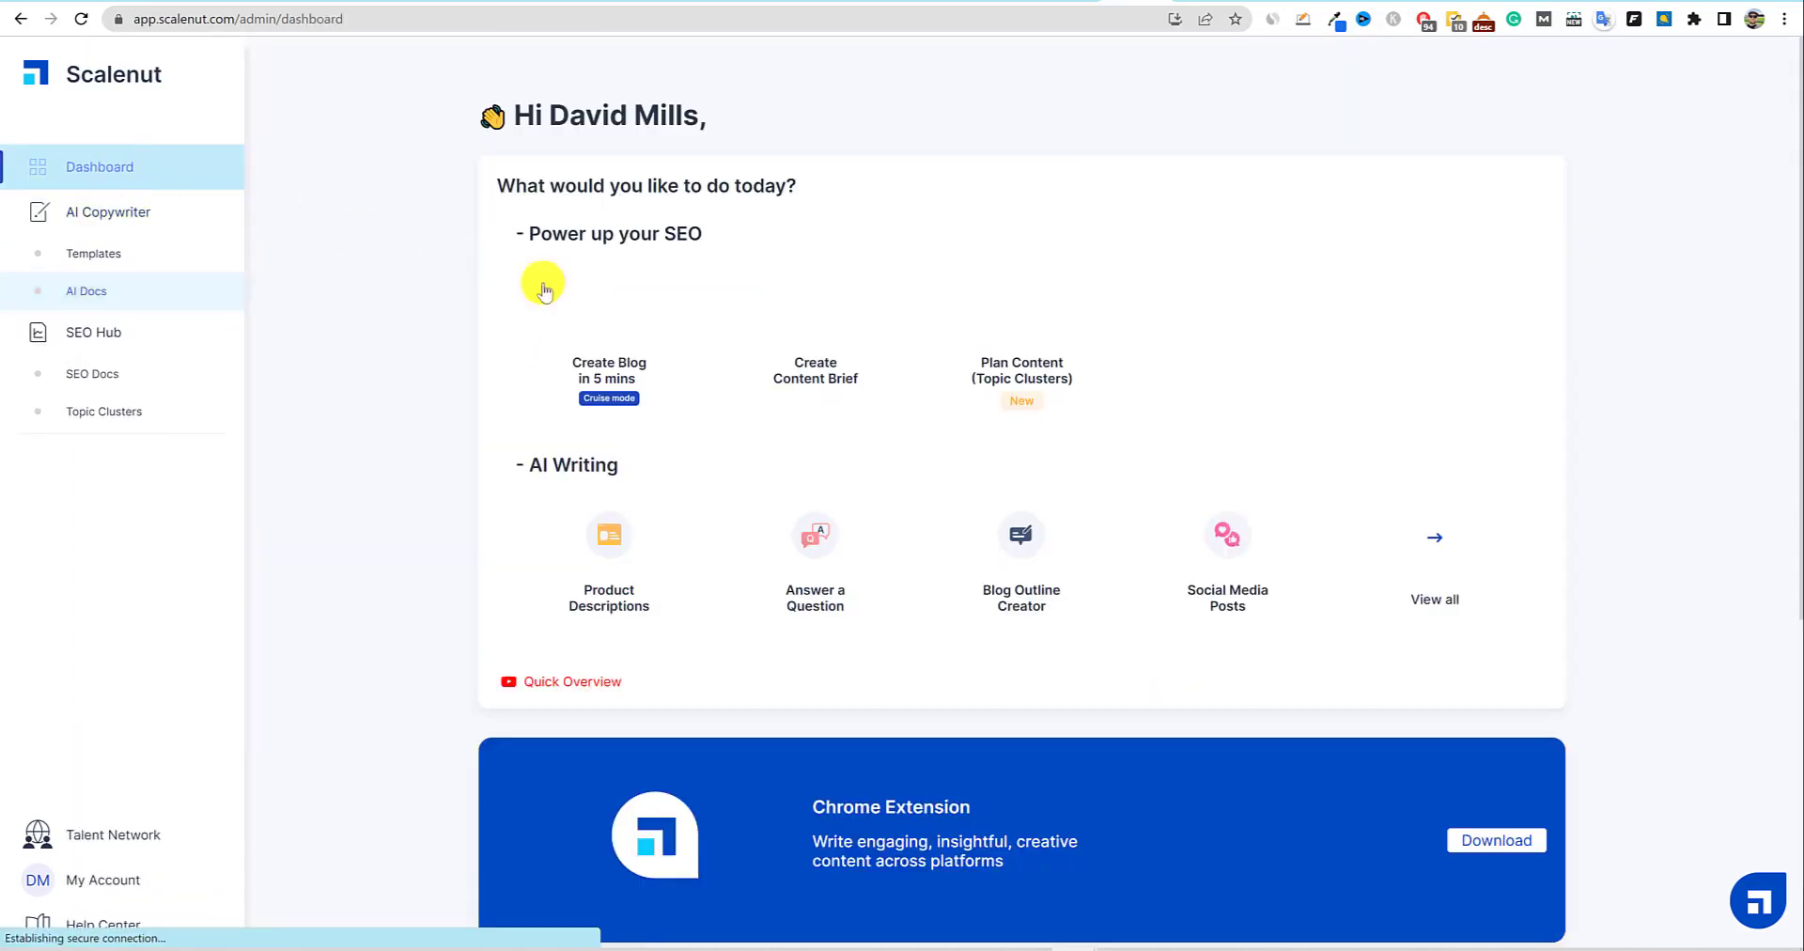
pyautogui.scroll(-5, 824, 358)
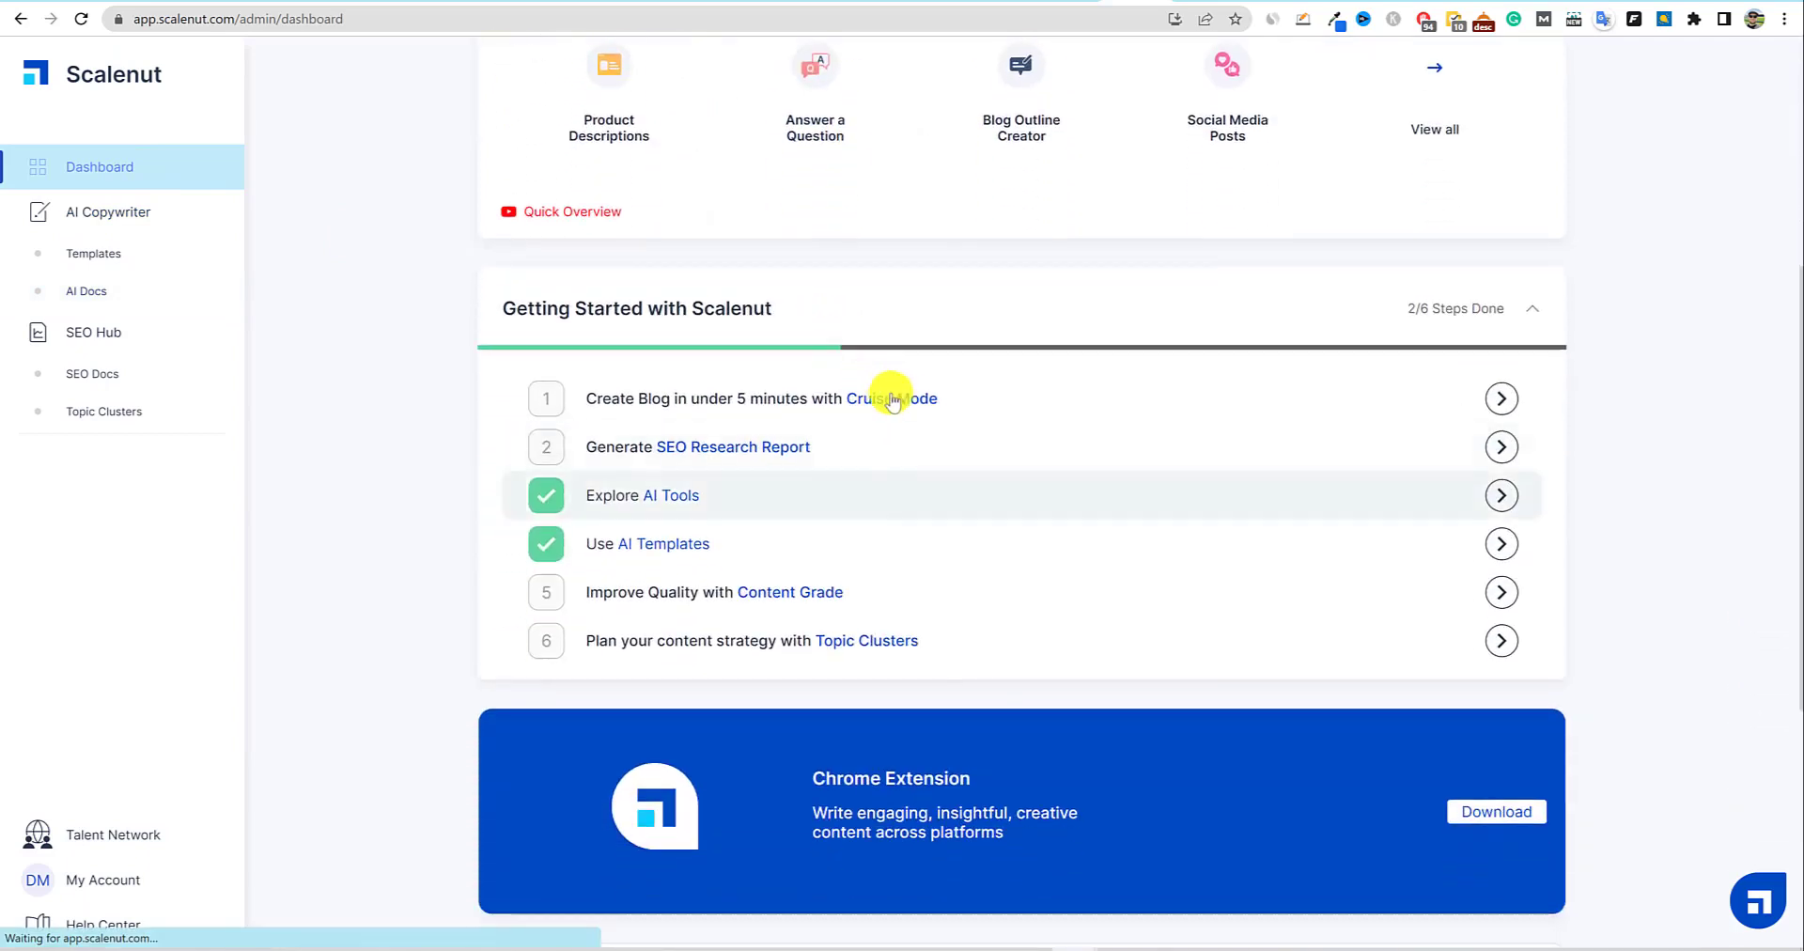
pyautogui.click(909, 398)
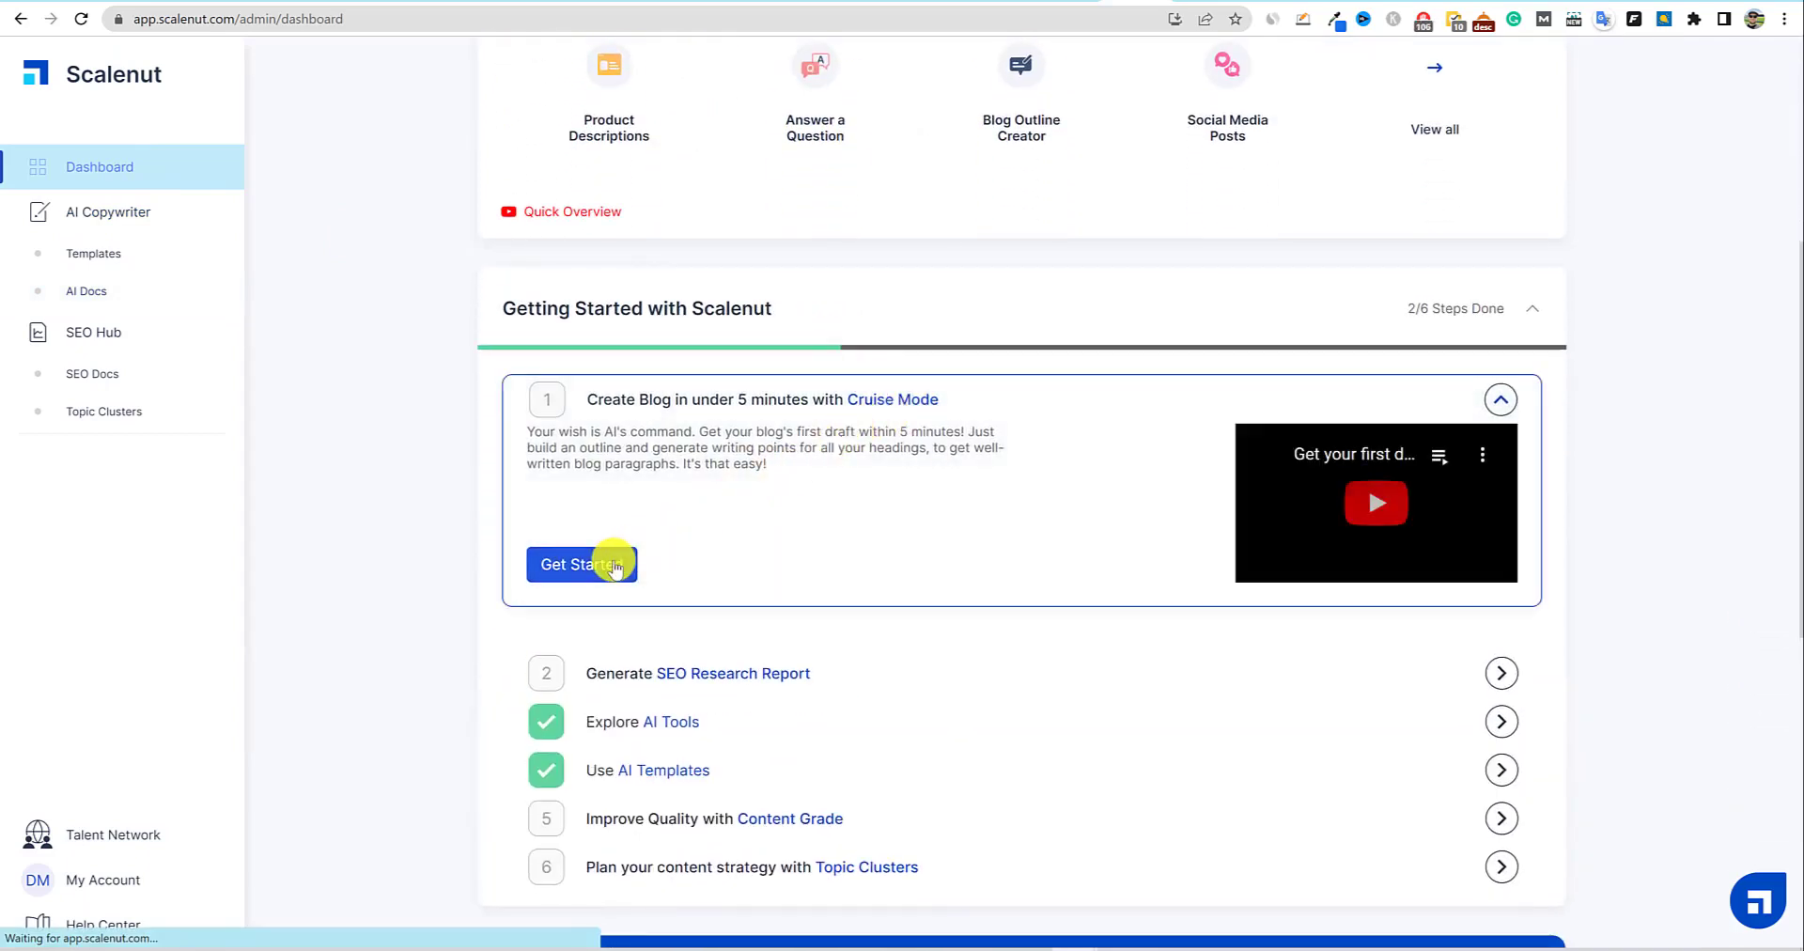
pyautogui.click(611, 561)
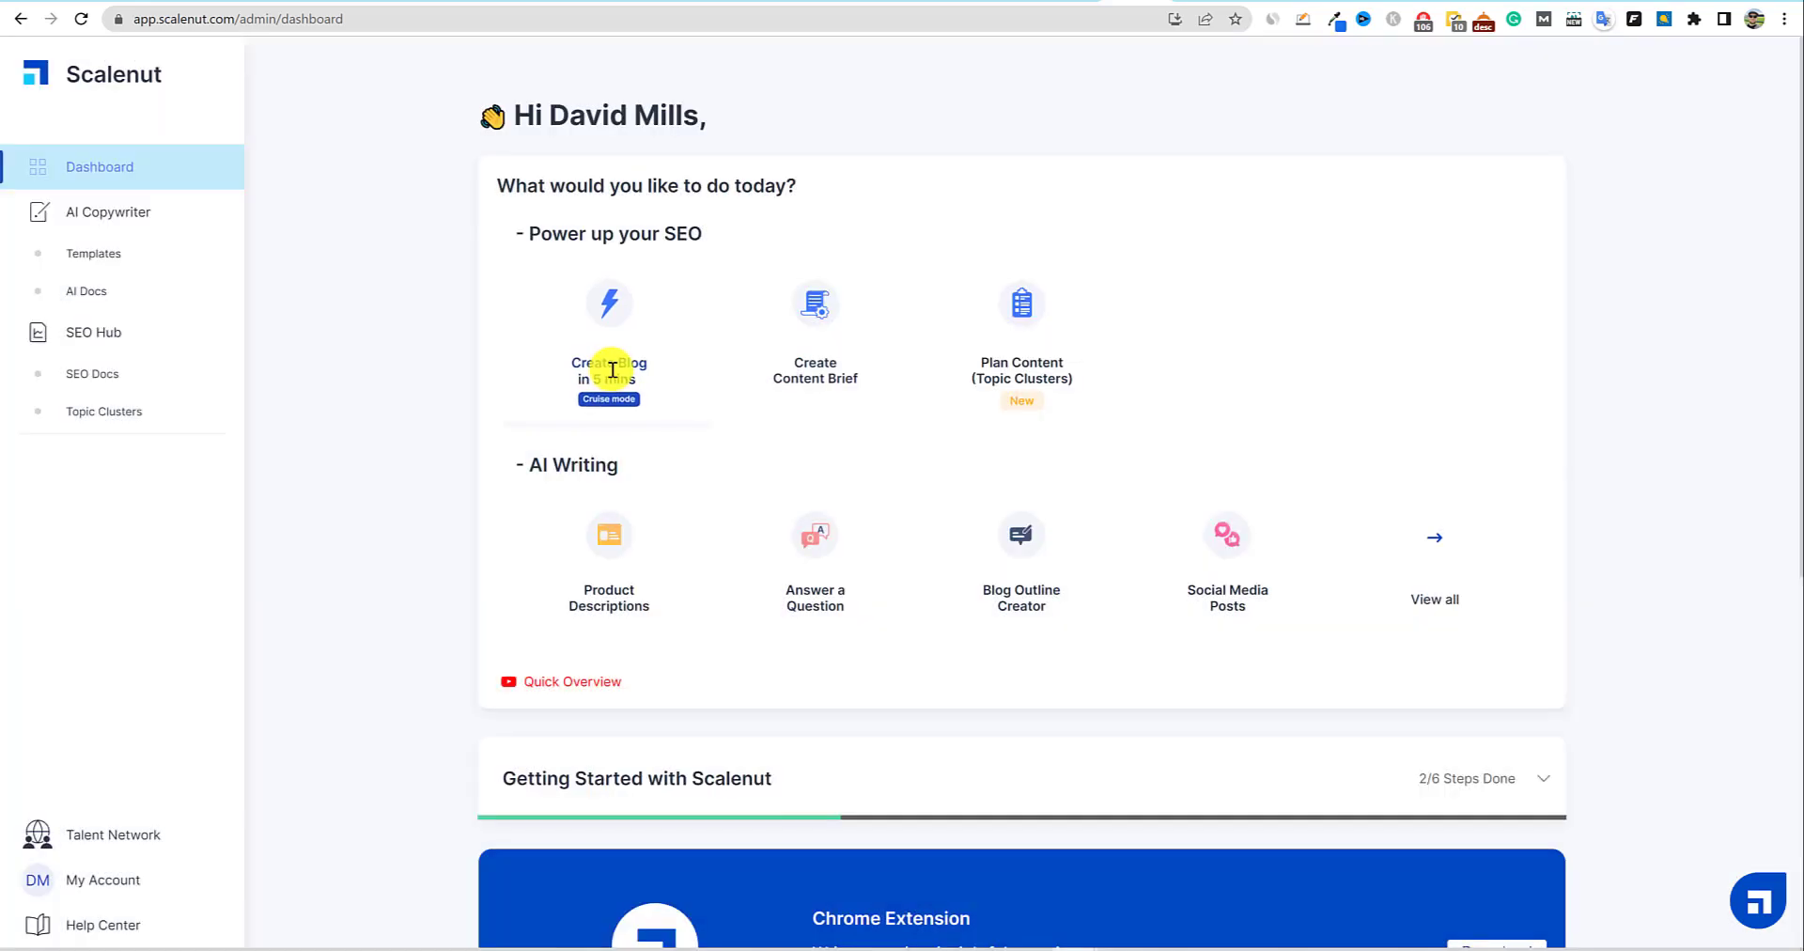
pyautogui.click(615, 377)
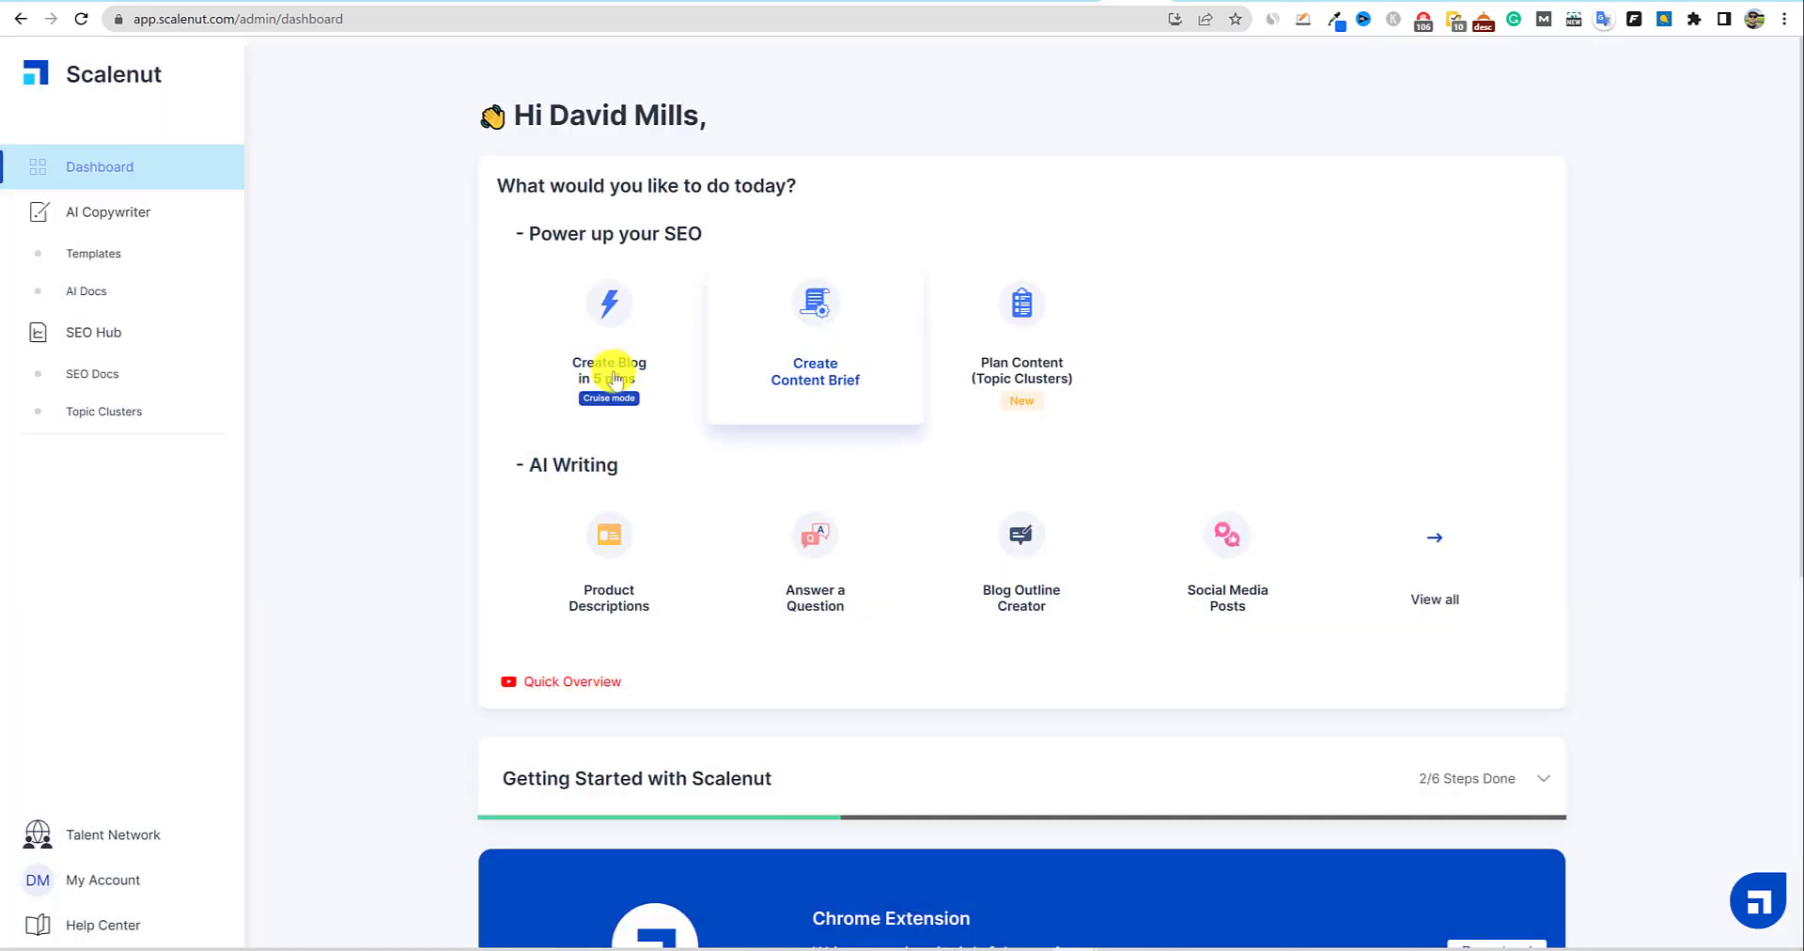
pyautogui.click(616, 378)
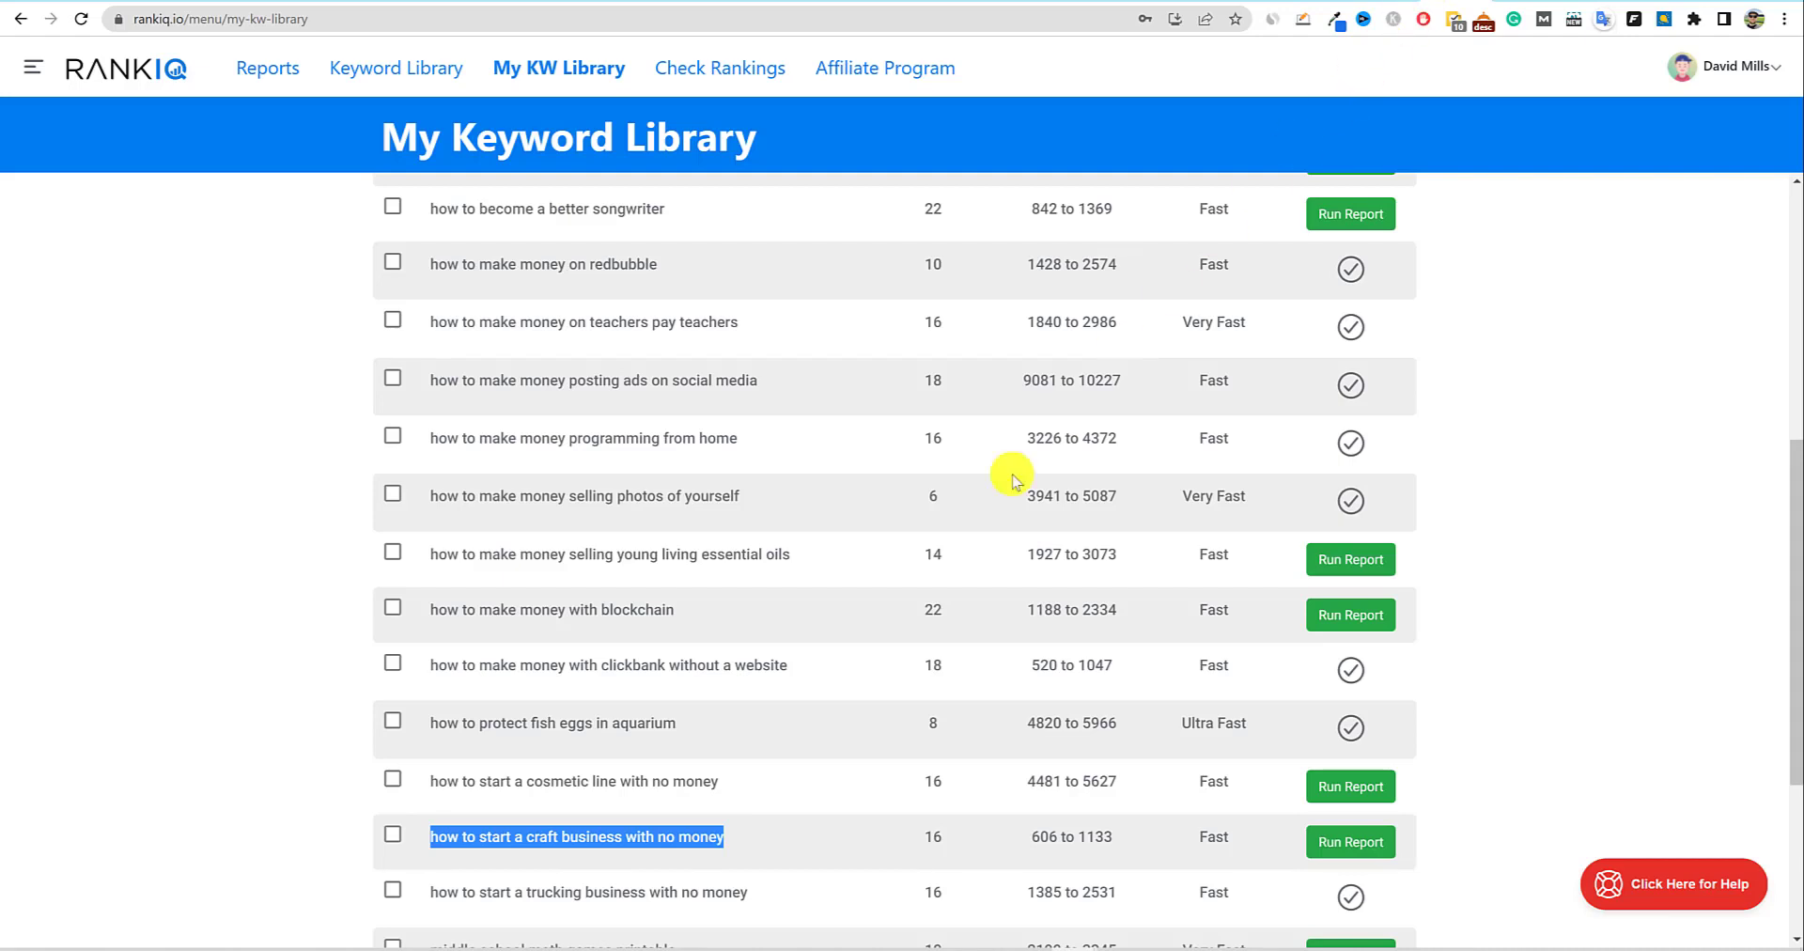
# Copy the keyword "how to start a craft business with no money" from the RankIQ keyword library.
pyautogui.rightClick(696, 837)
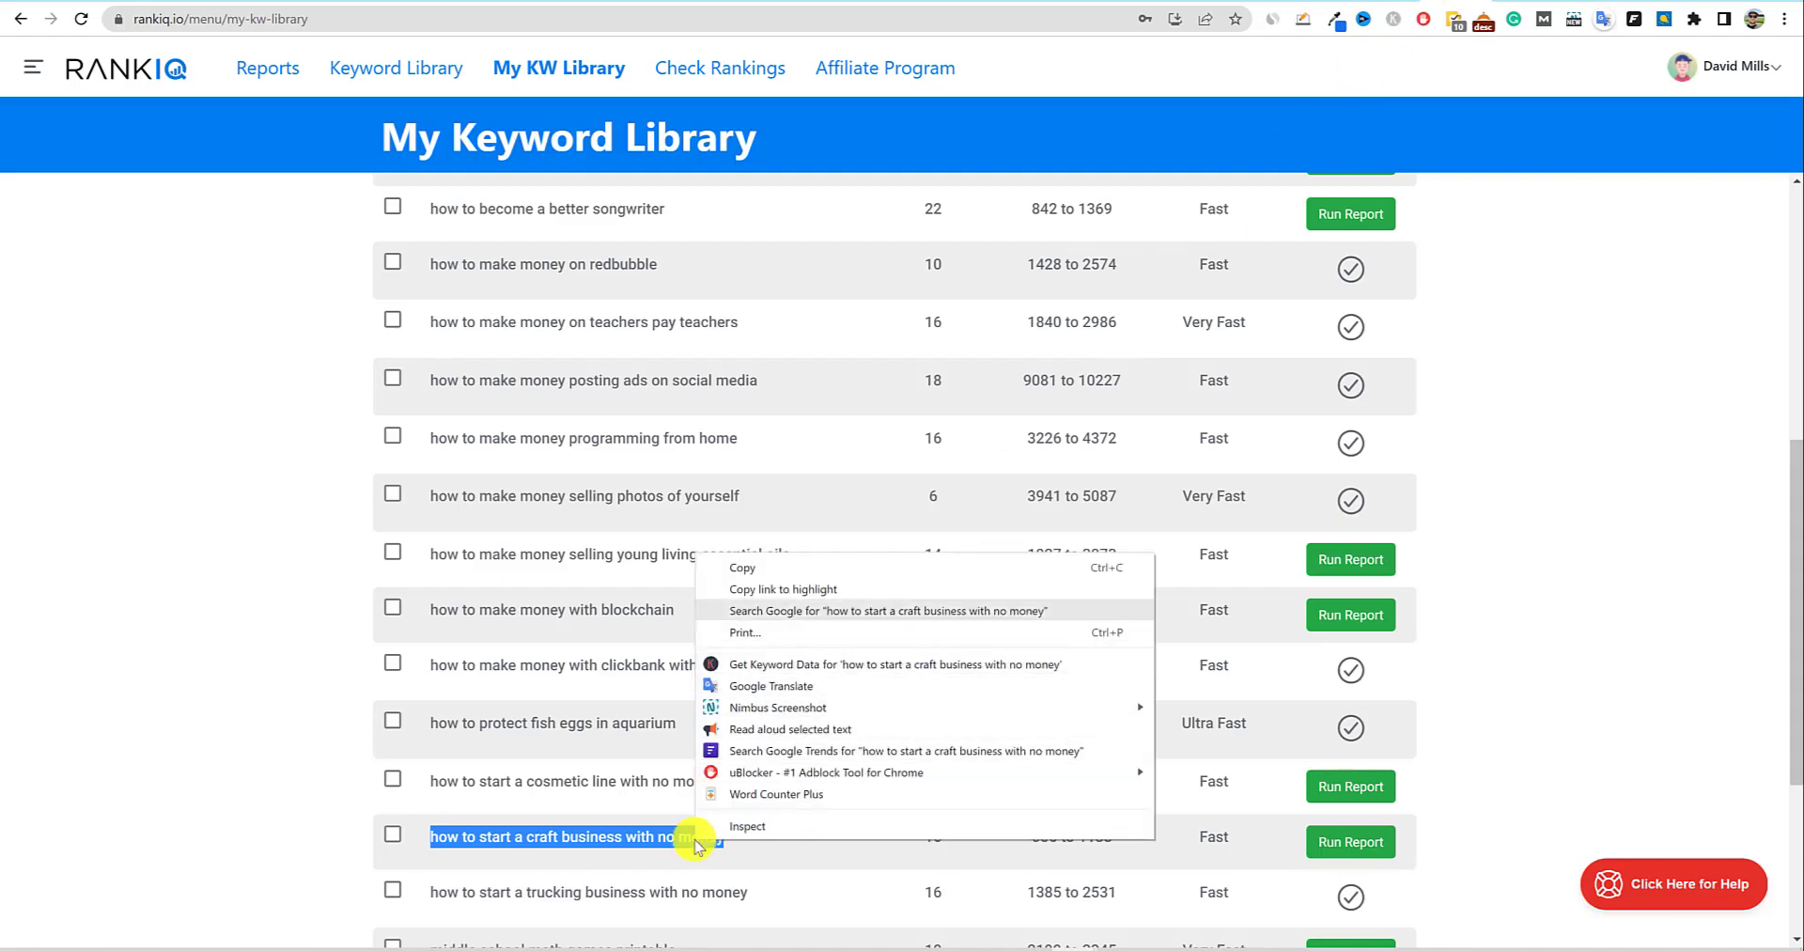
pyautogui.rightClick(663, 839)
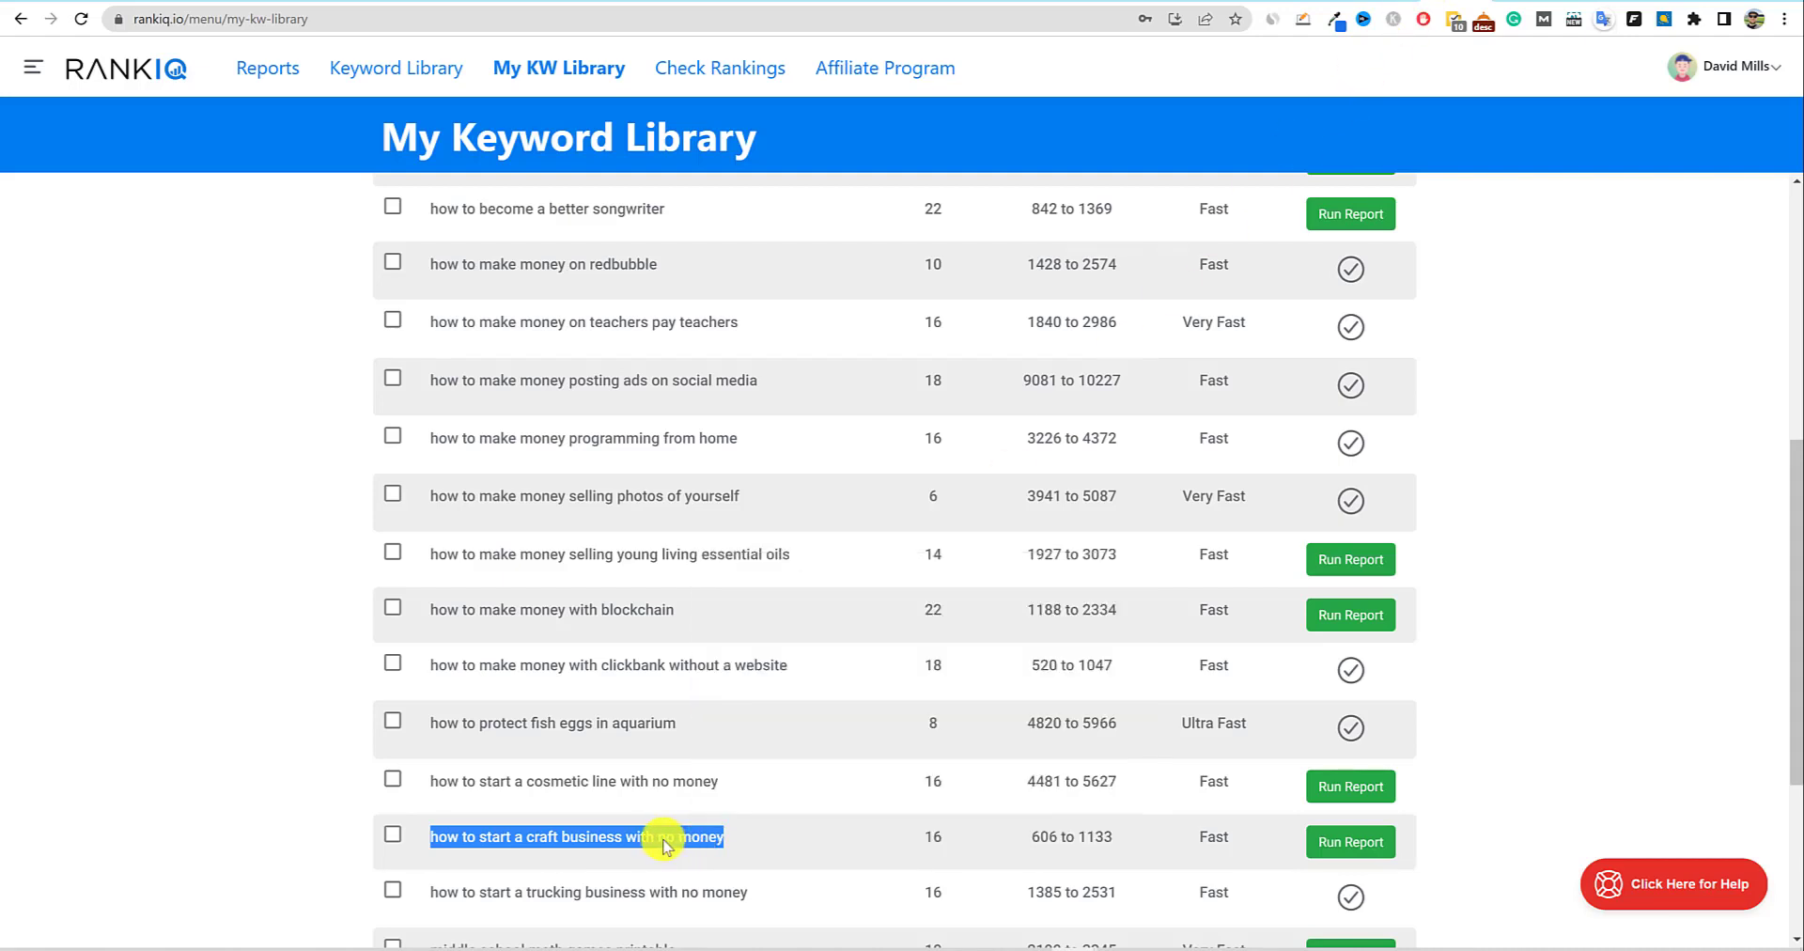
pyautogui.click(713, 567)
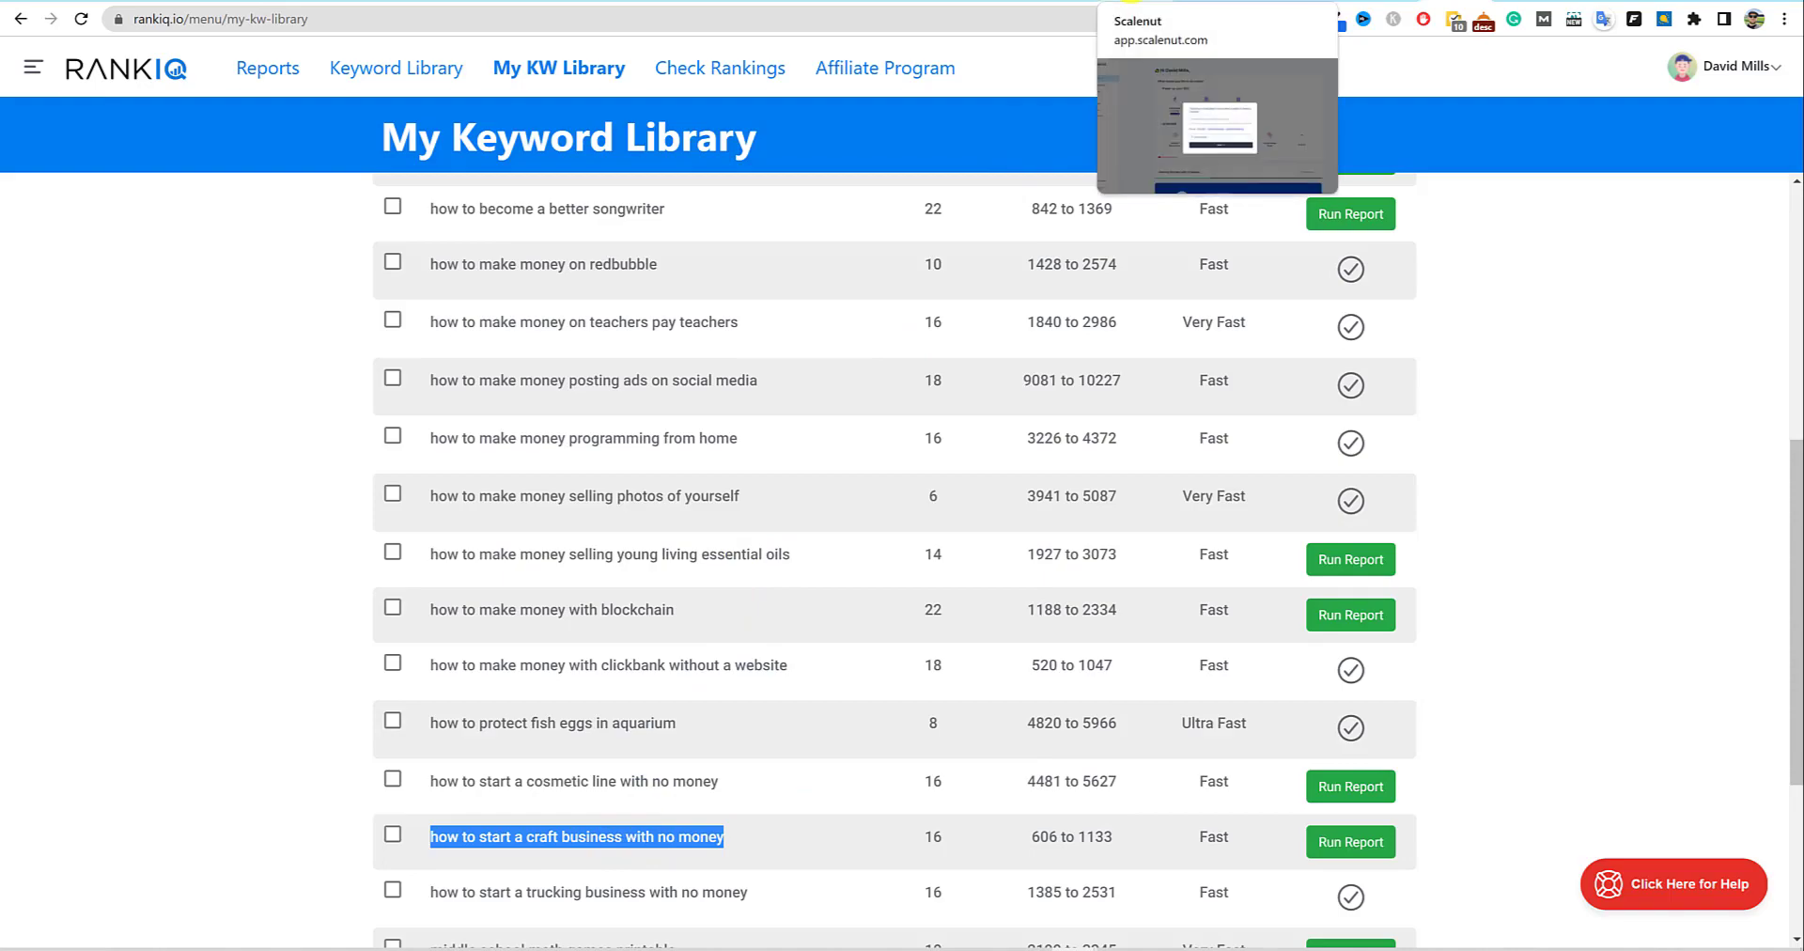
# Switch back to Scalenut, add "how to start a craft business with no money" as the primary keyword and start the Cruise Mode blog.
pyautogui.click(1131, 1)
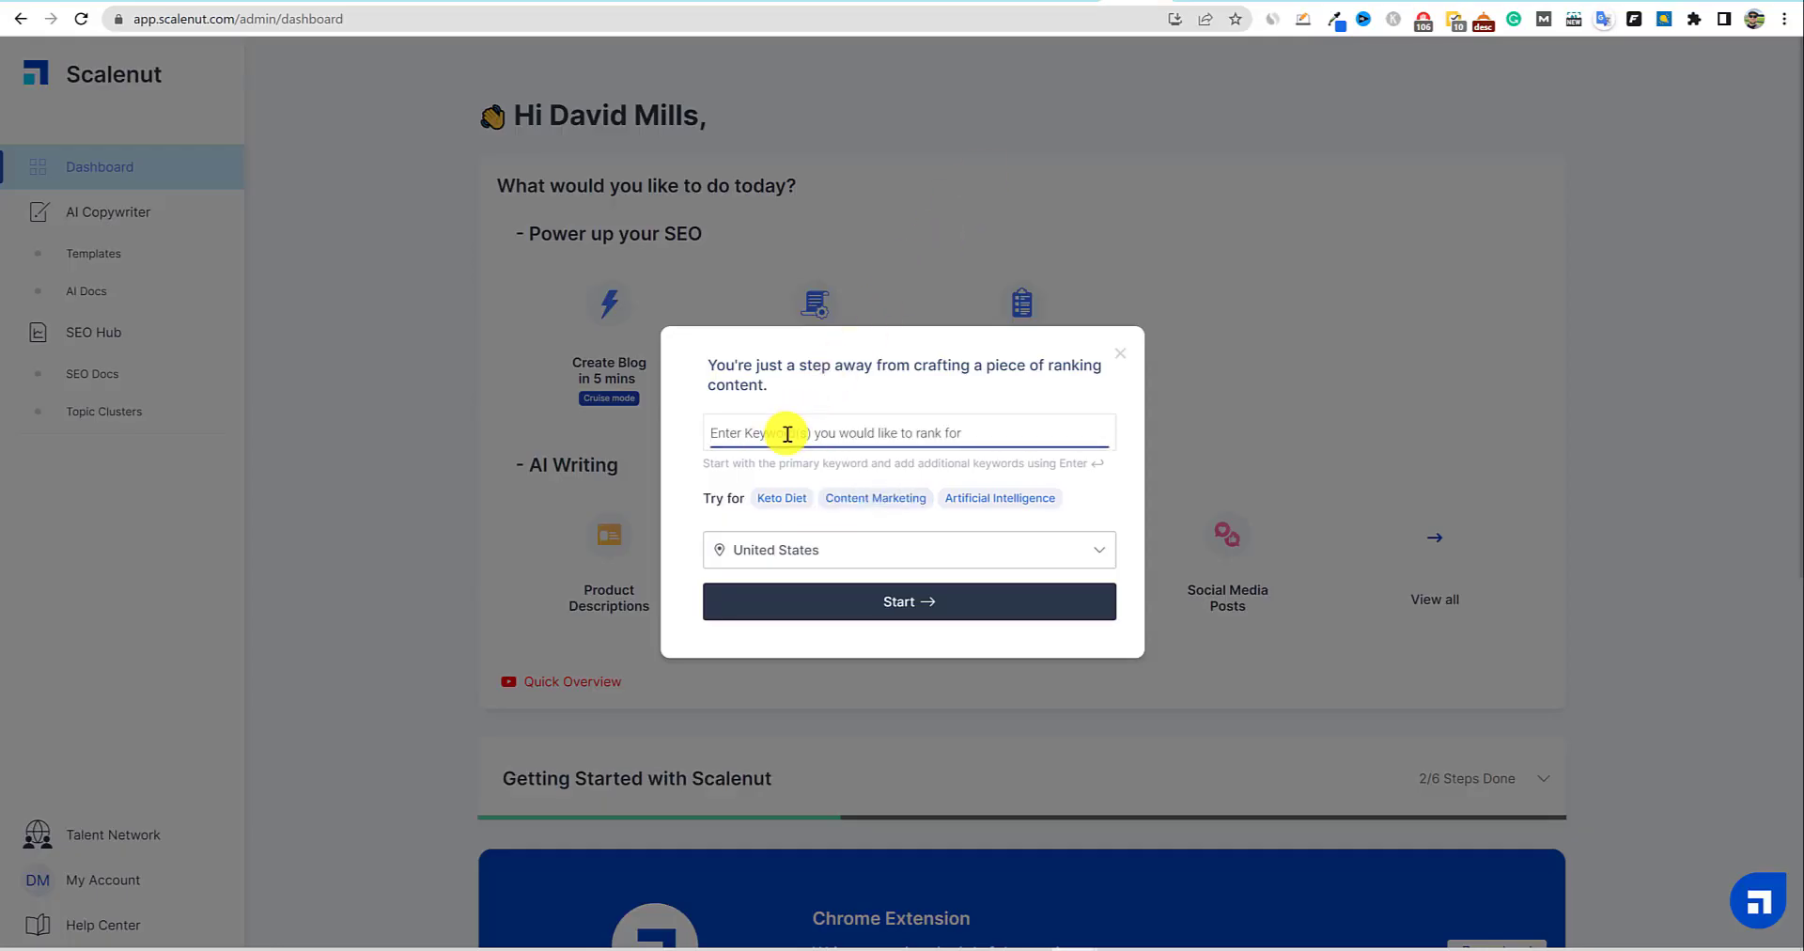
pyautogui.hotkey('ctrl', 'v')
pyautogui.press('Return')
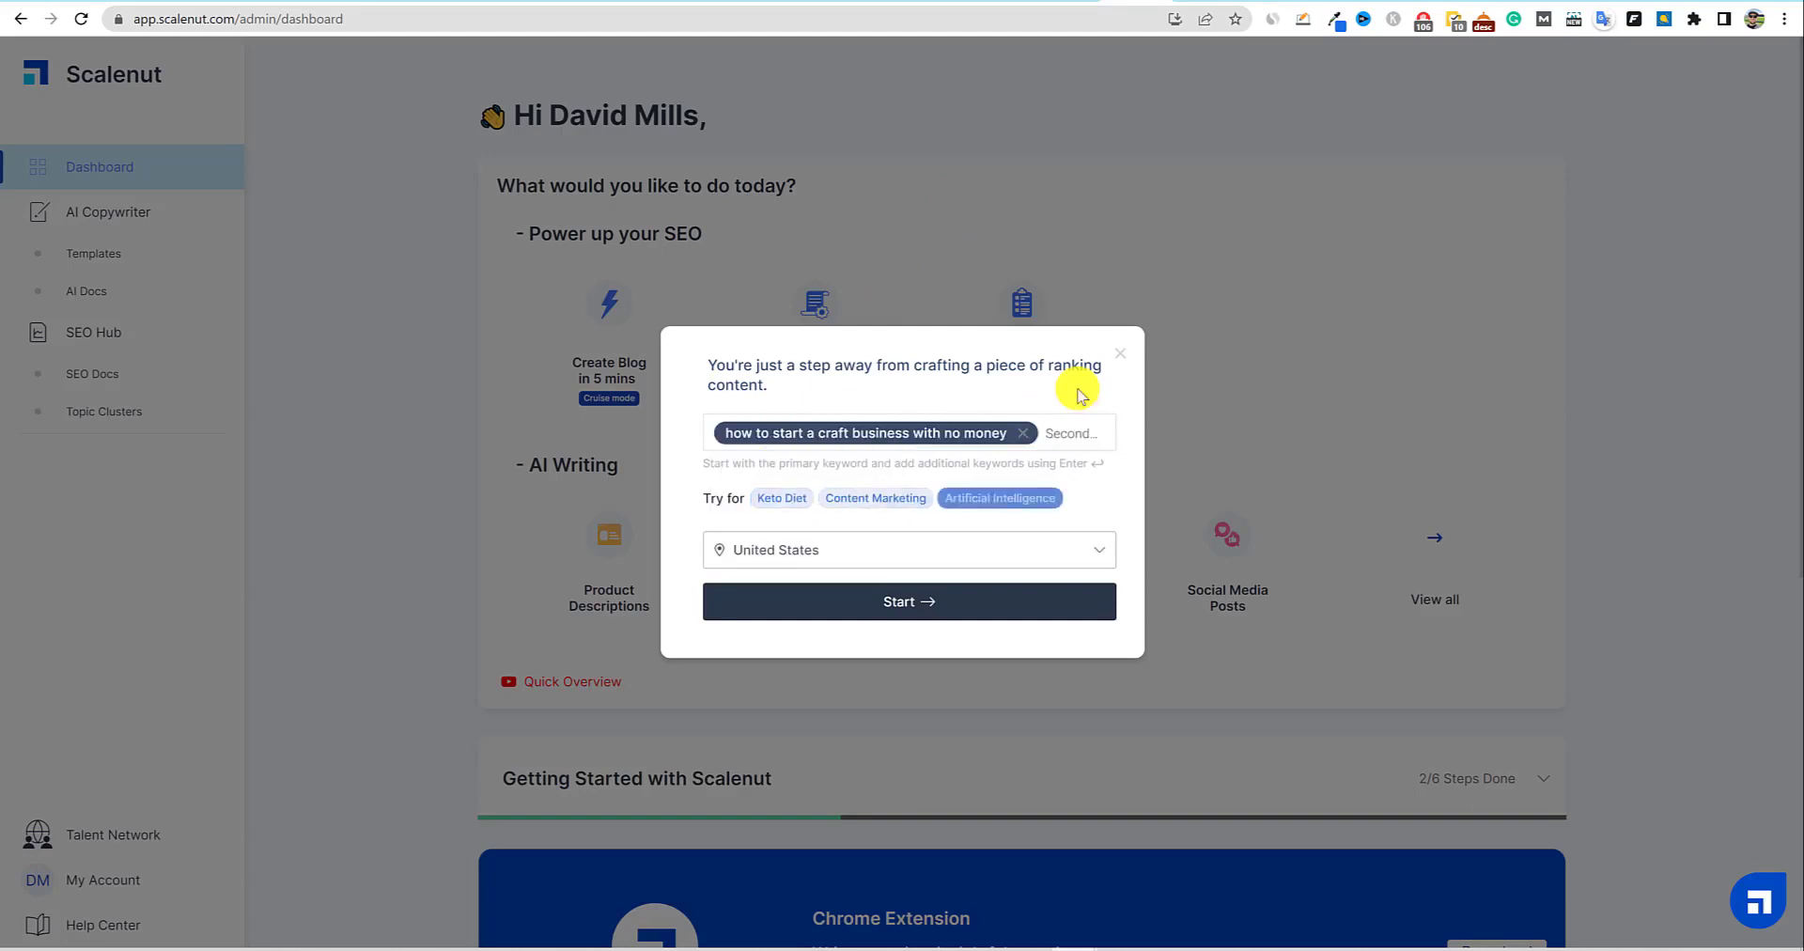
pyautogui.click(901, 613)
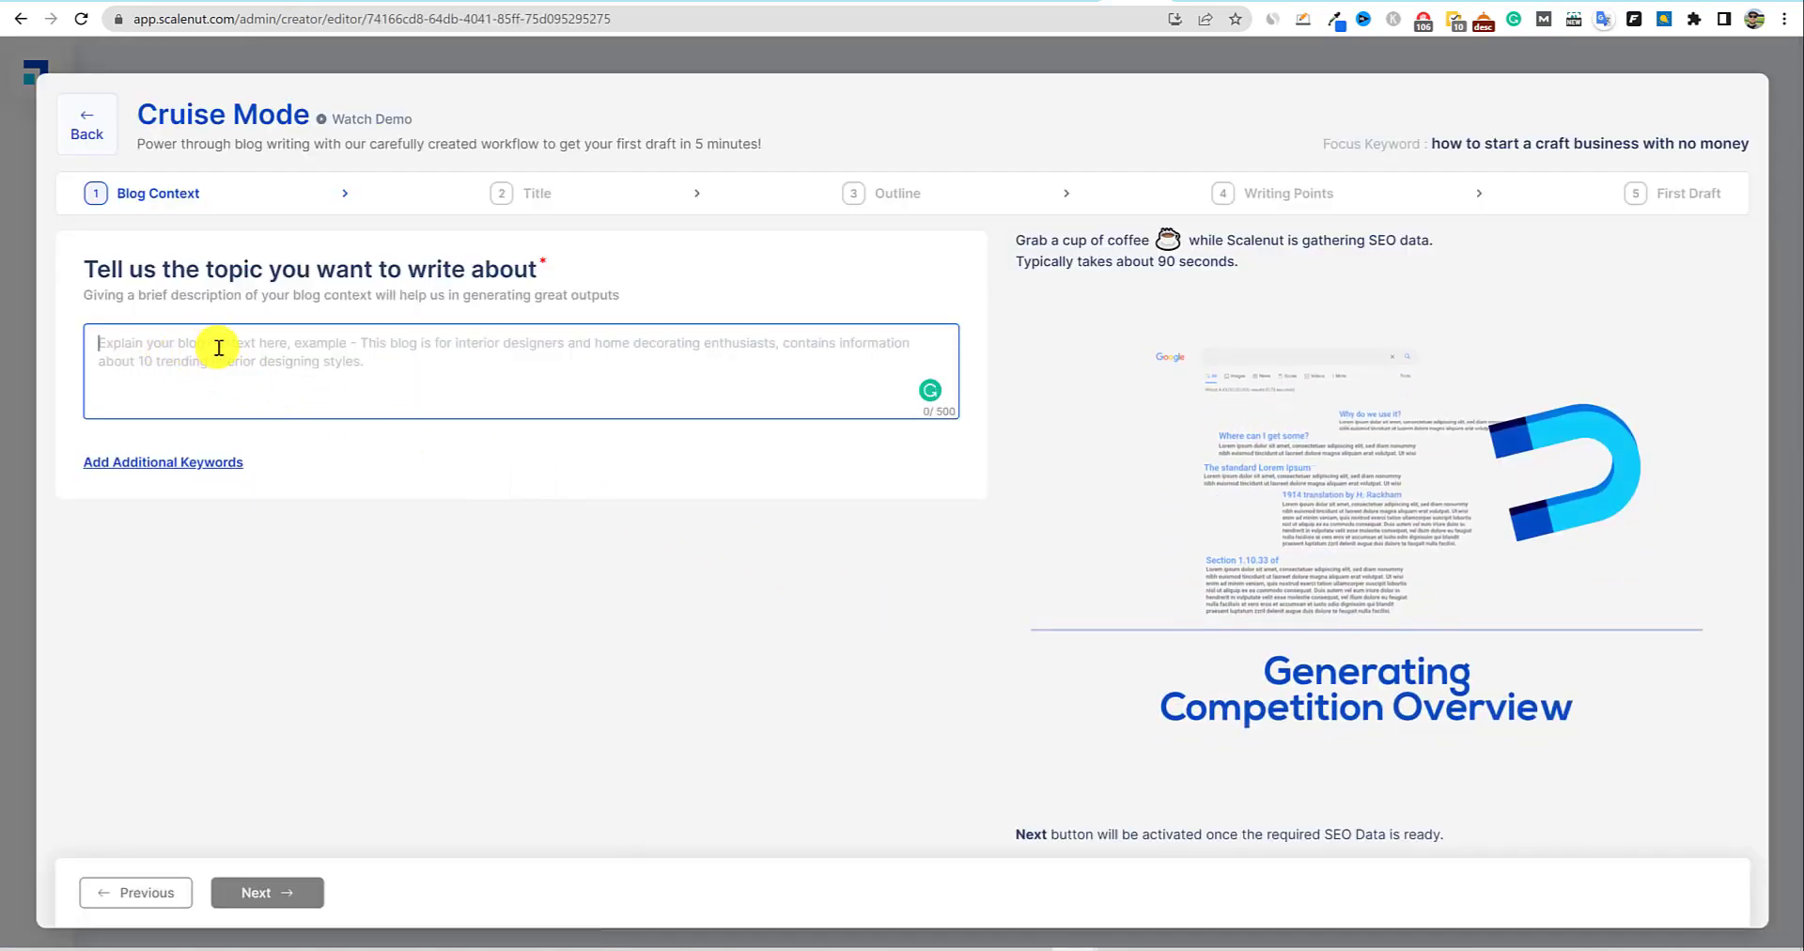
# Set the topic to "how to start a craft business with no money" and add keywords "starting a craft business" and "starting a craft business with no money".
pyautogui.hotkey('ctrl', 'v')
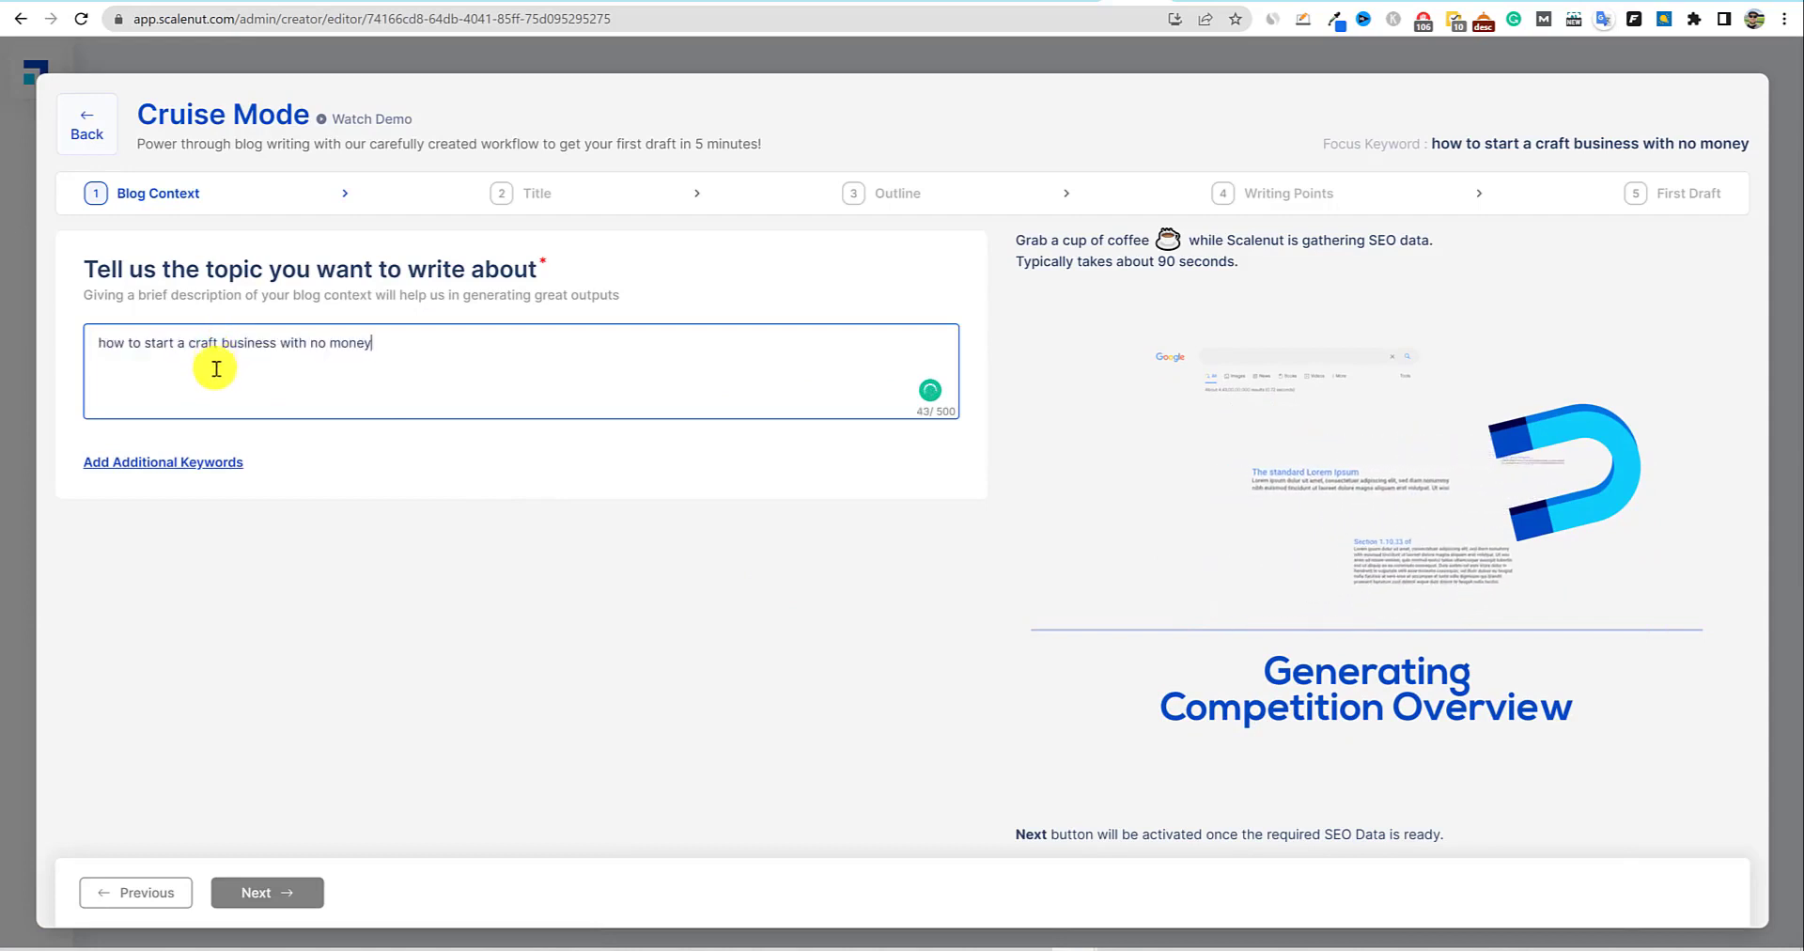
pyautogui.click(209, 462)
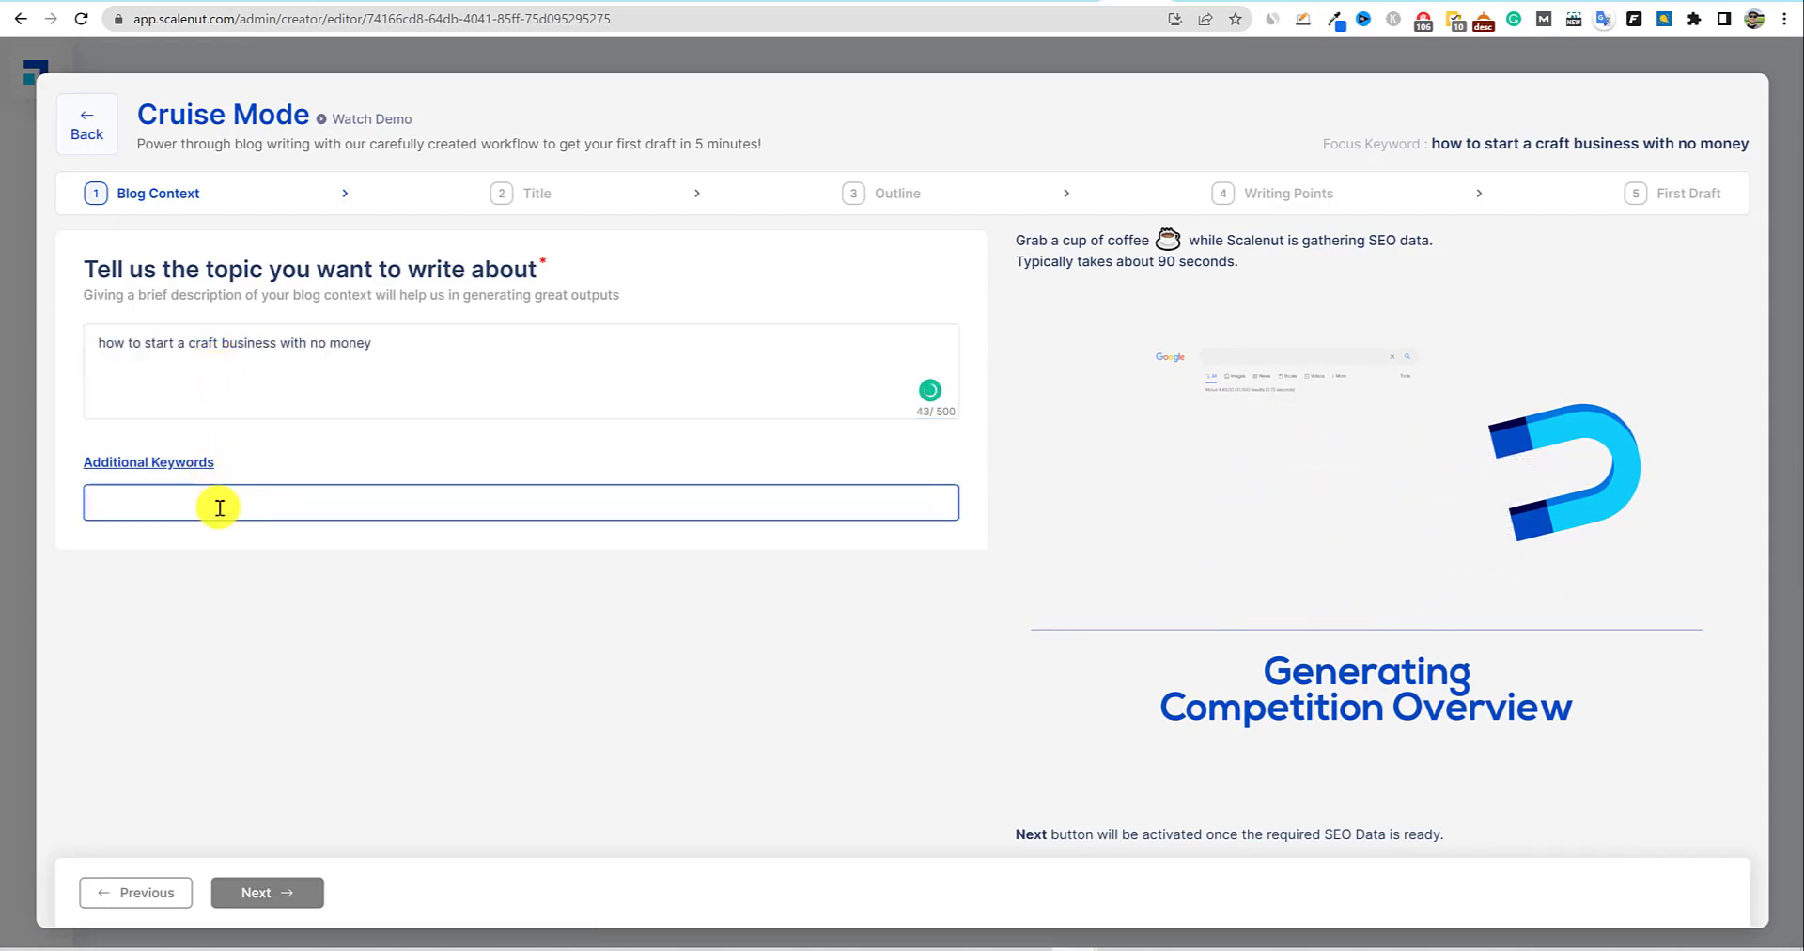
pyautogui.write('starting a craft')
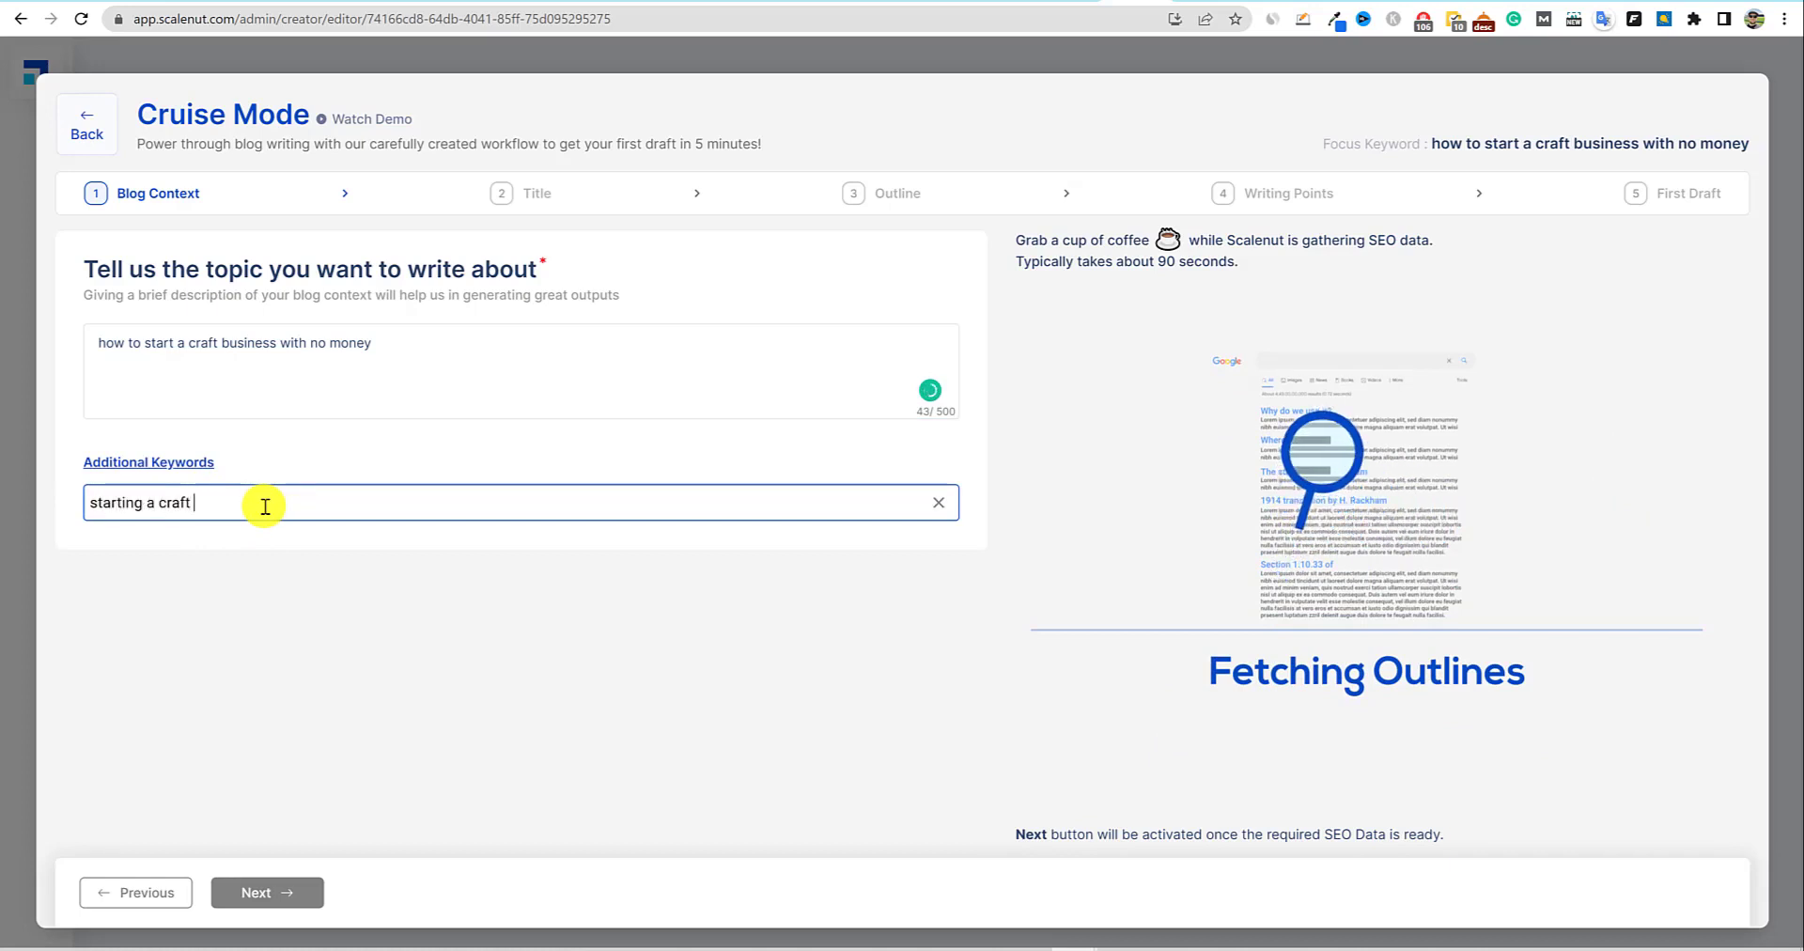
pyautogui.write(' business')
pyautogui.press('Return')
pyautogui.write('starting a')
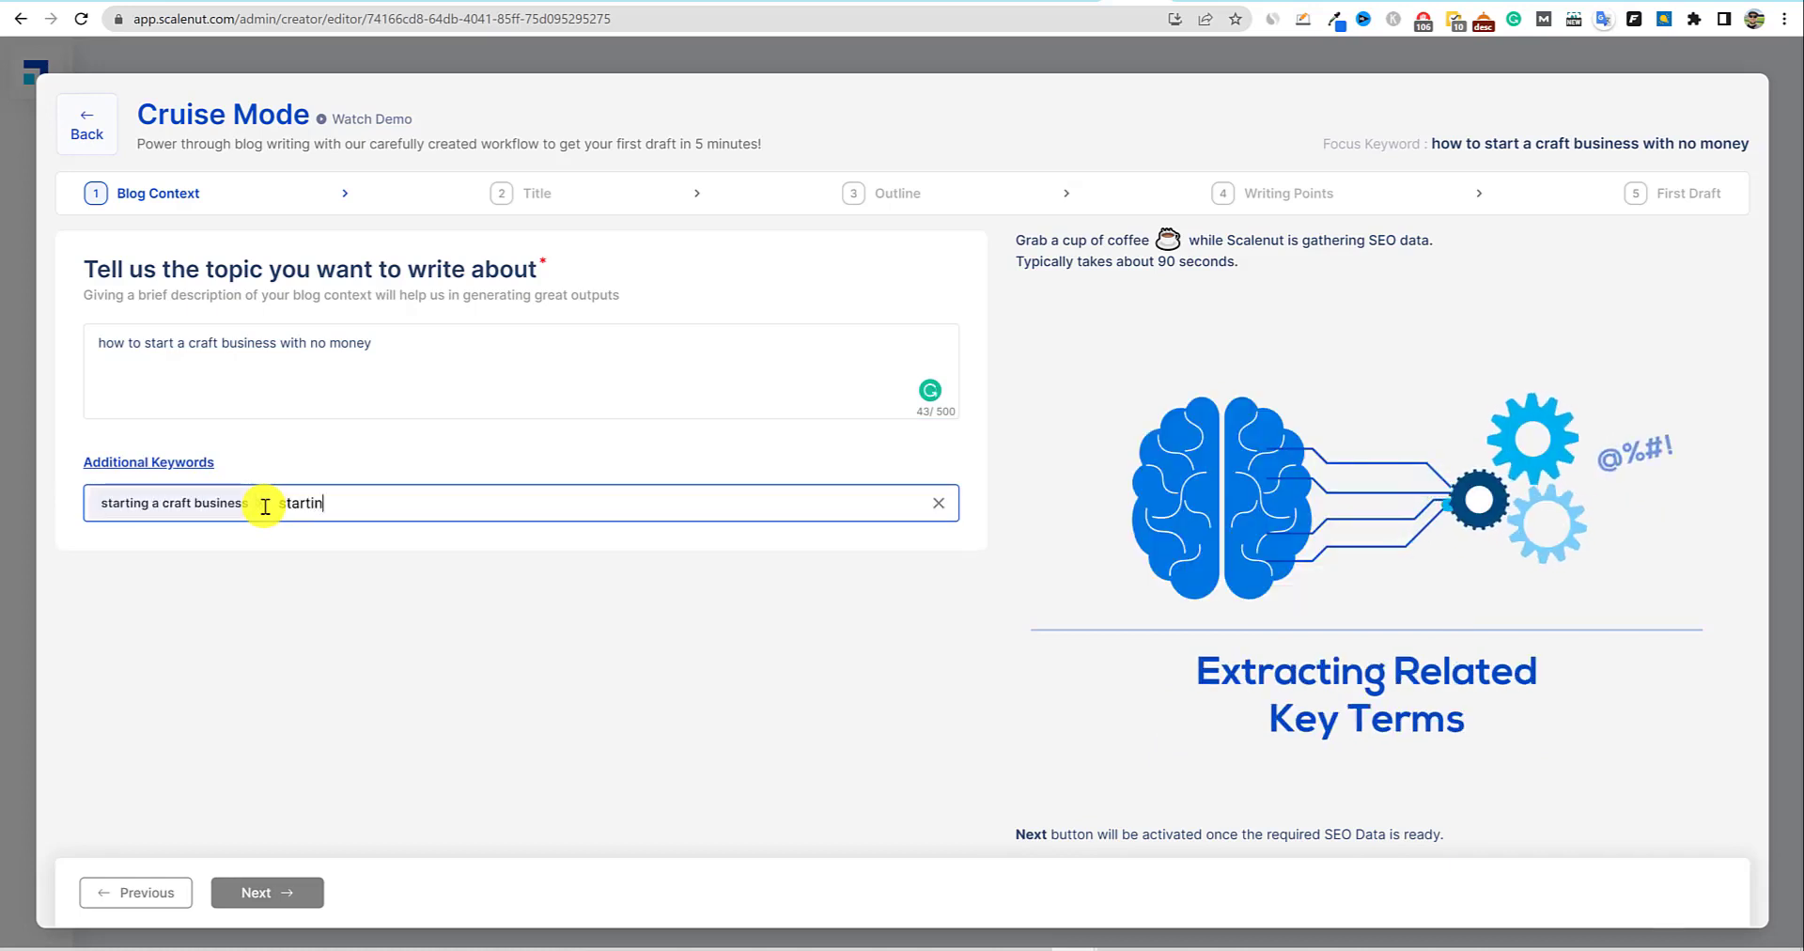
pyautogui.write(' craft business with no money')
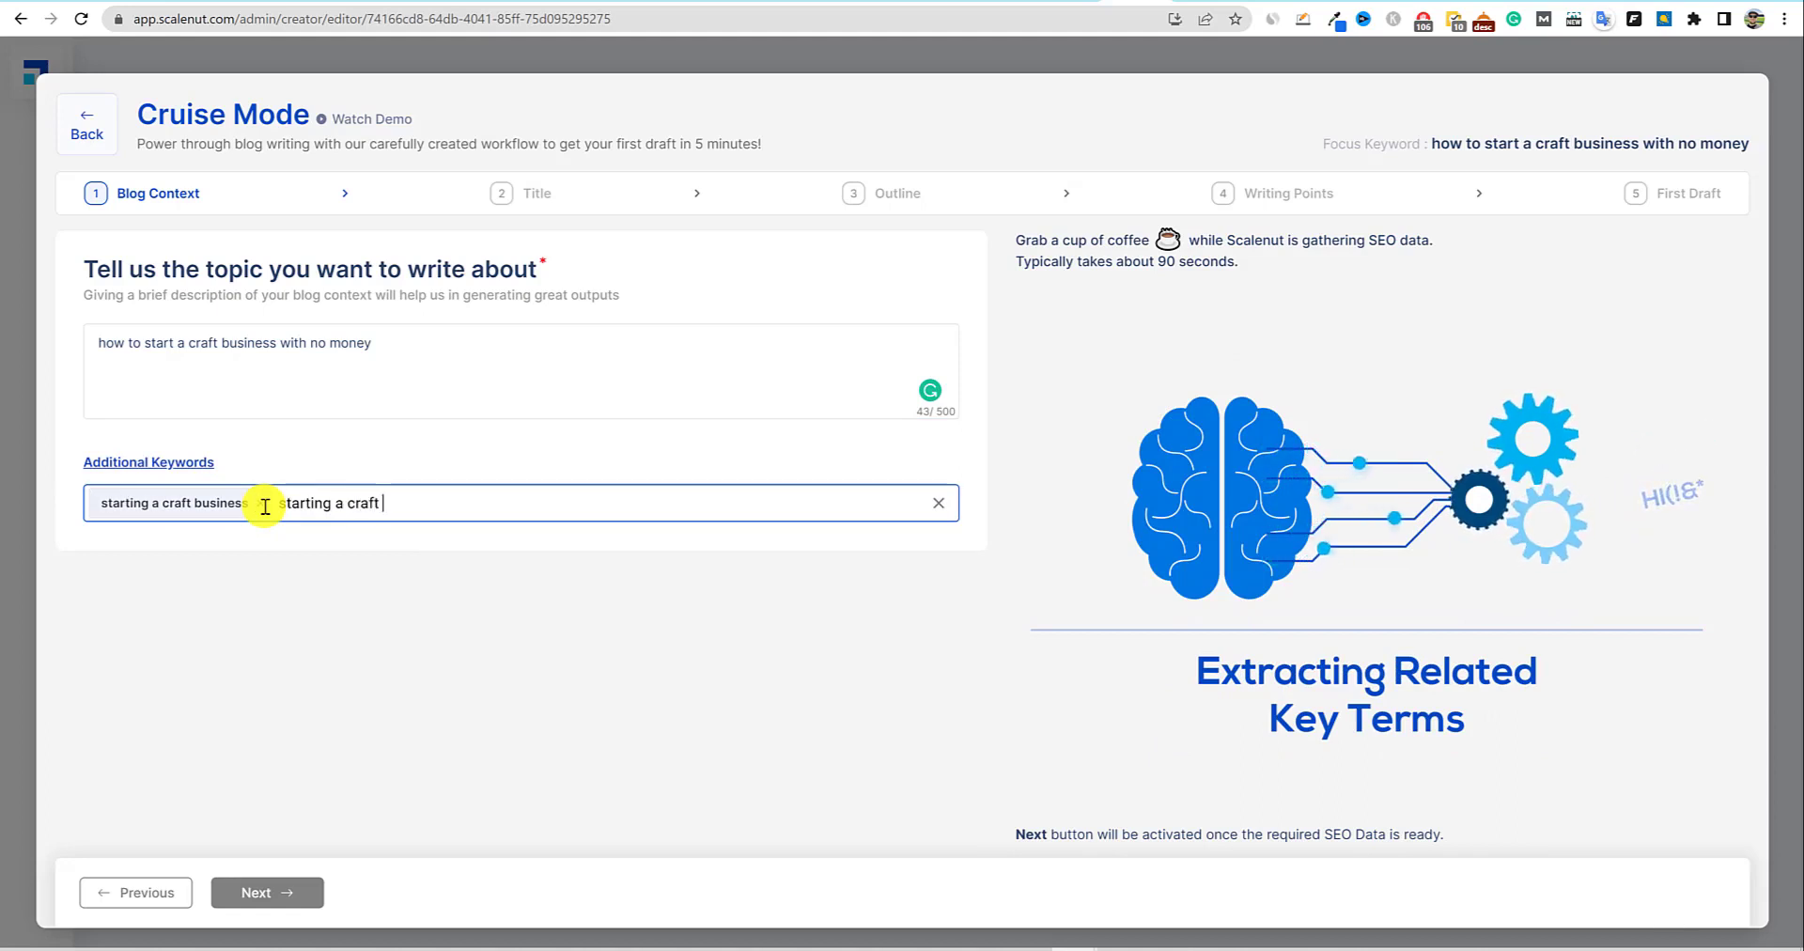
pyautogui.press('Return')
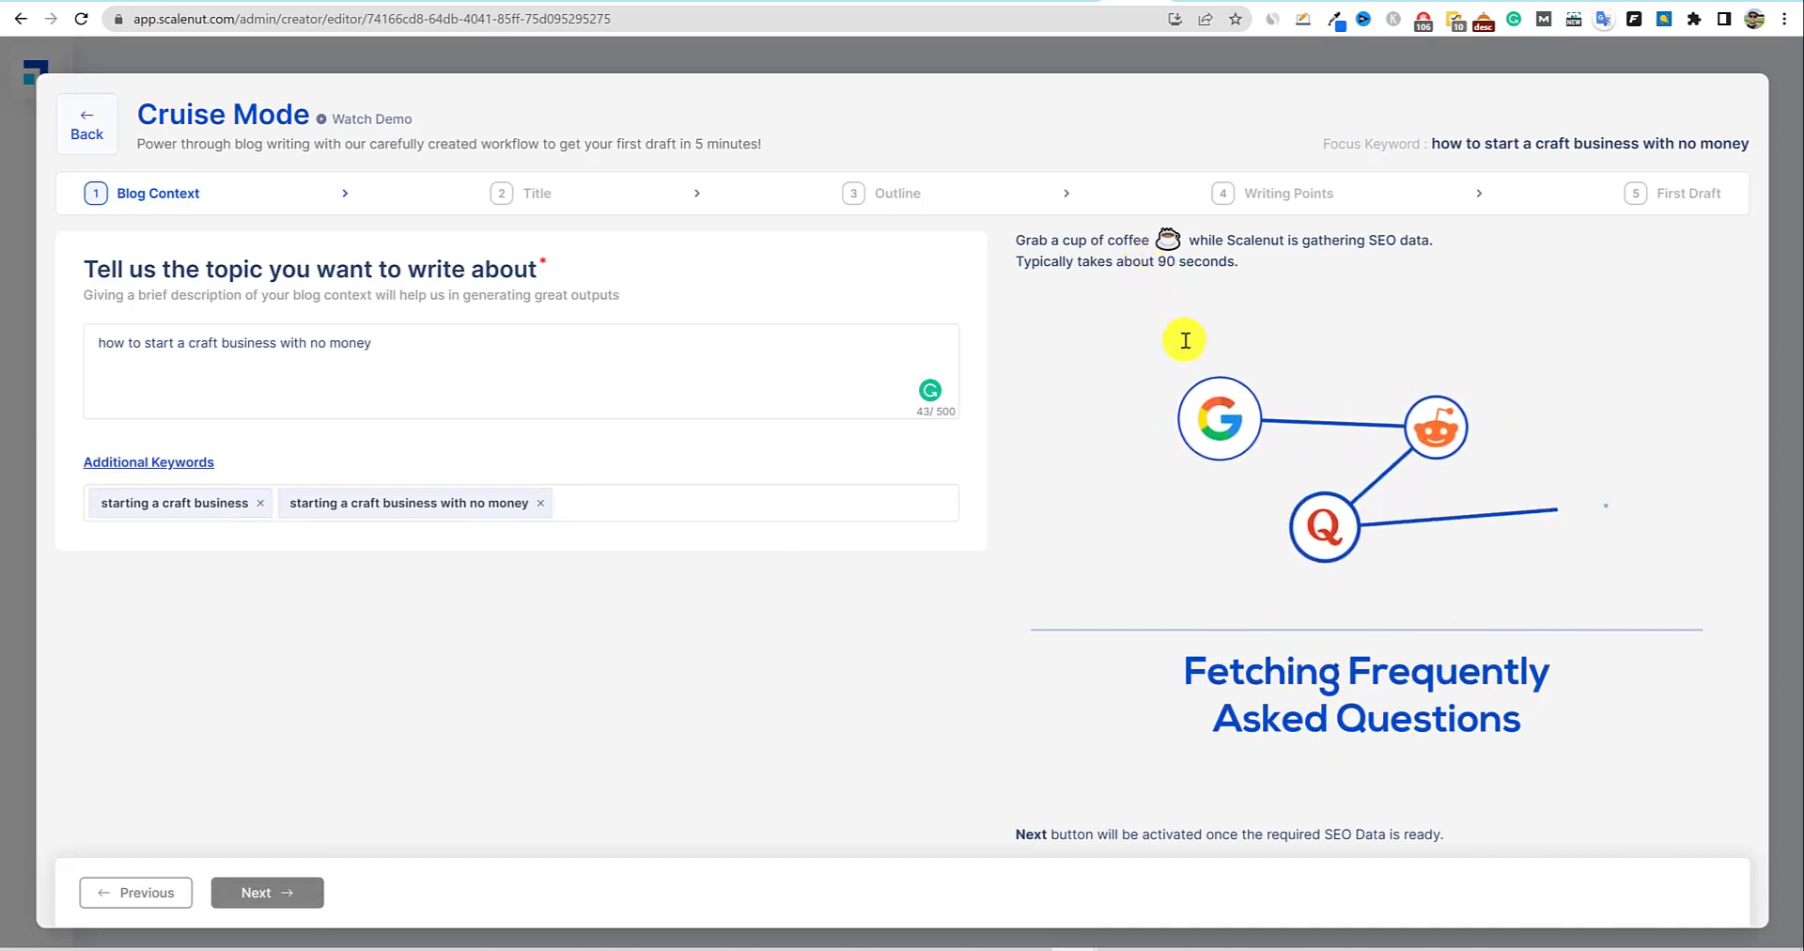
# Switch to Scalenut's pricing page and show the plan prices for monthly billing.
pyautogui.click(944, 467)
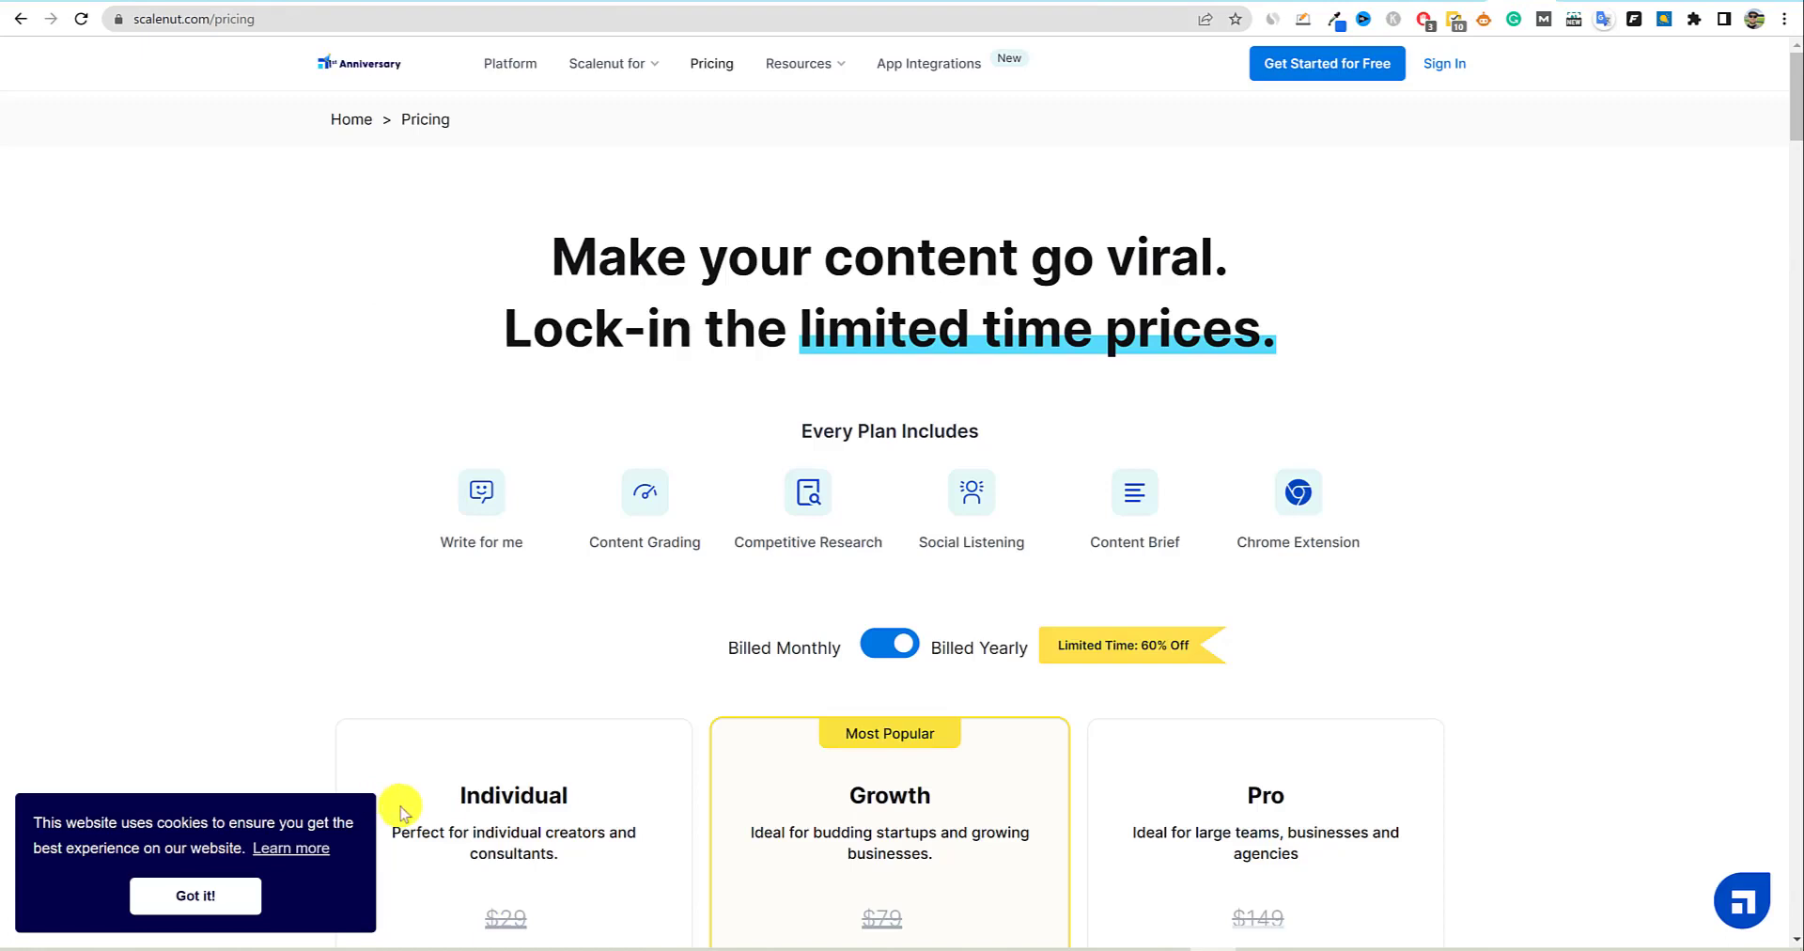
pyautogui.moveTo(1206, 947)
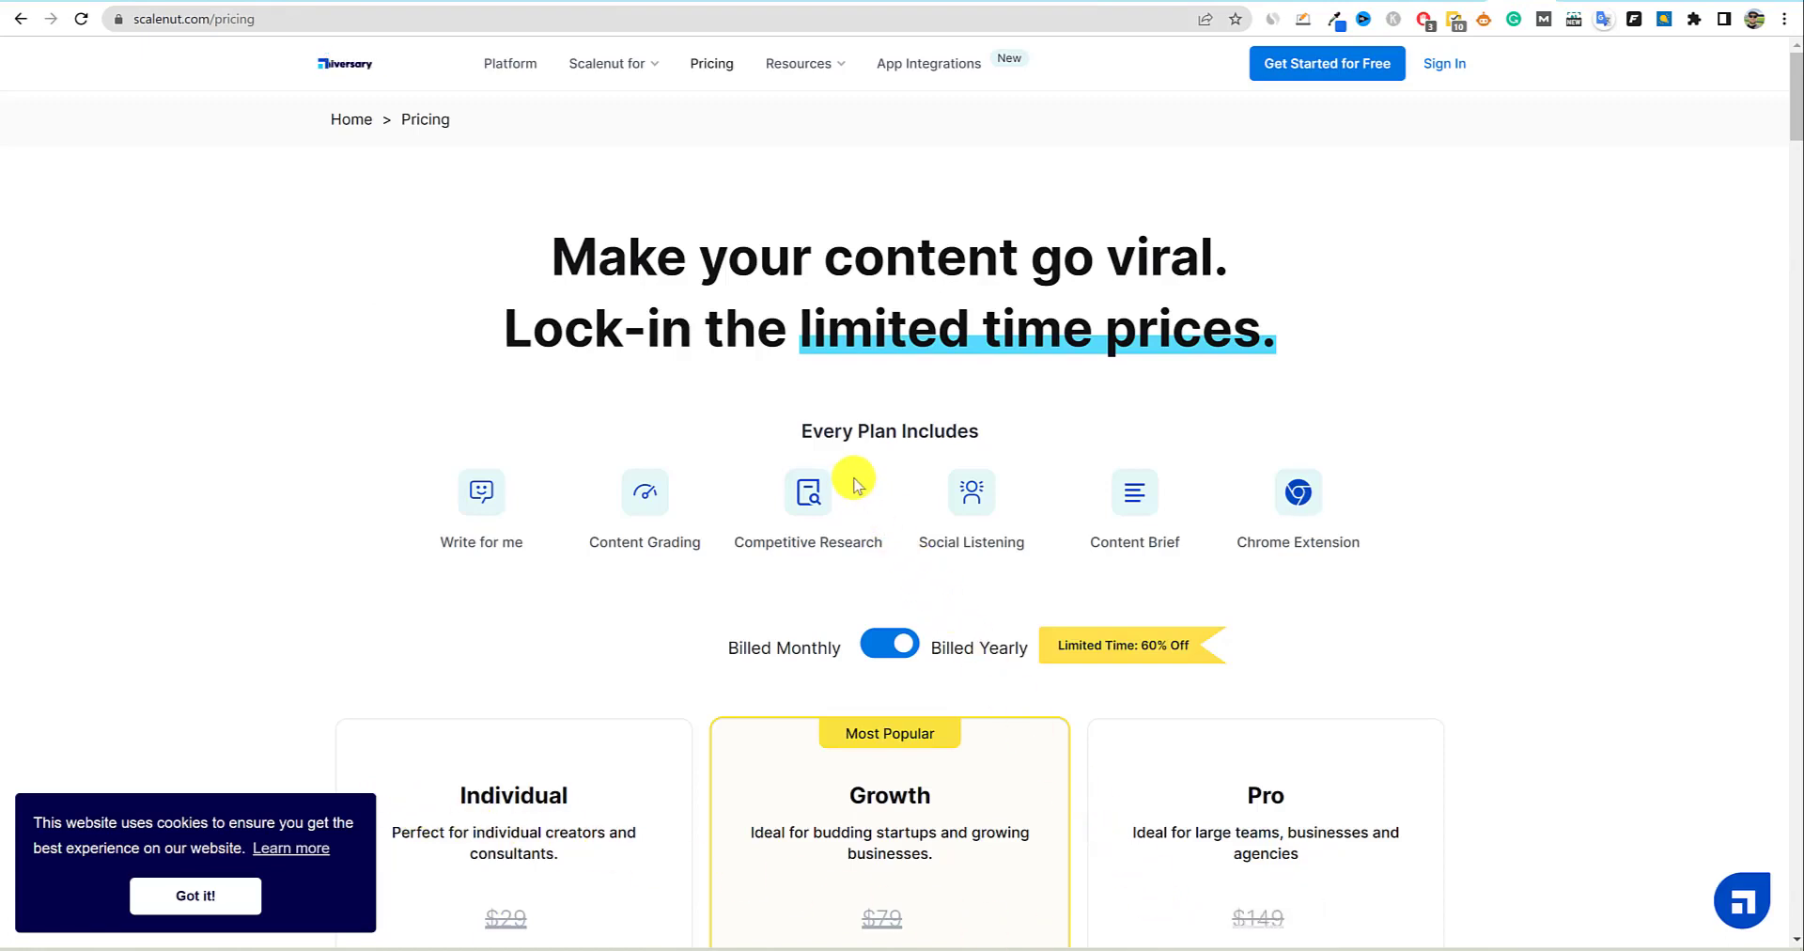
pyautogui.scroll(-4, 855, 484)
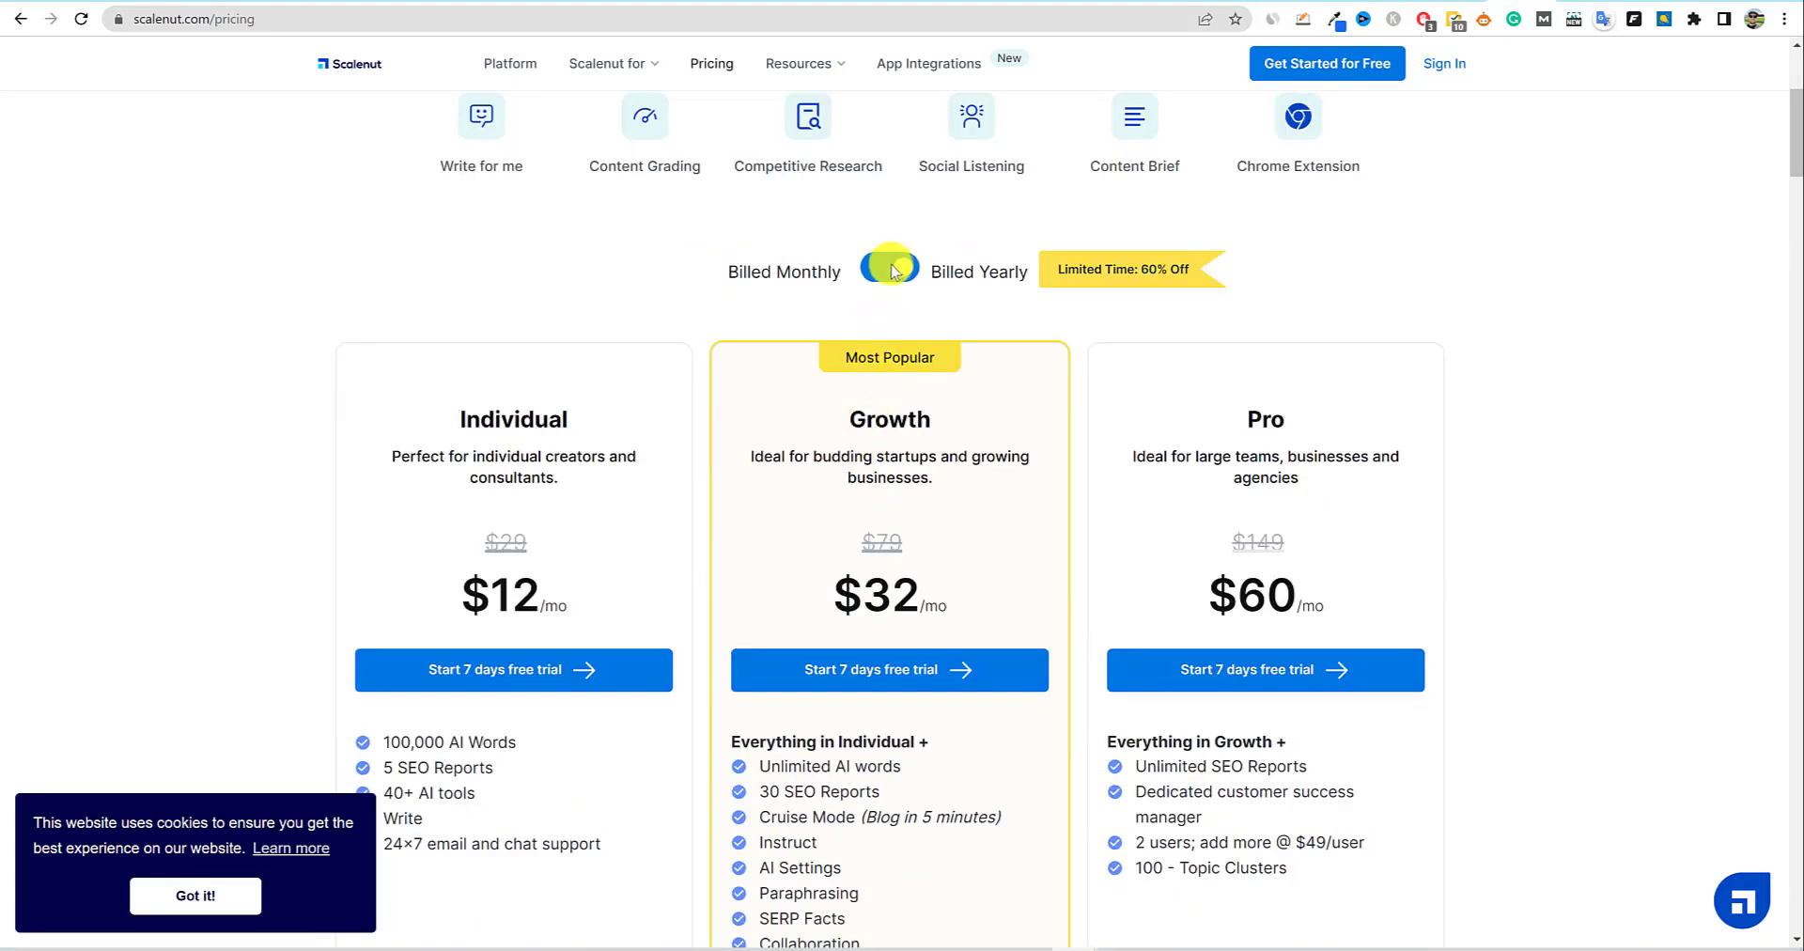
pyautogui.click(894, 269)
pyautogui.scroll(-1, 893, 273)
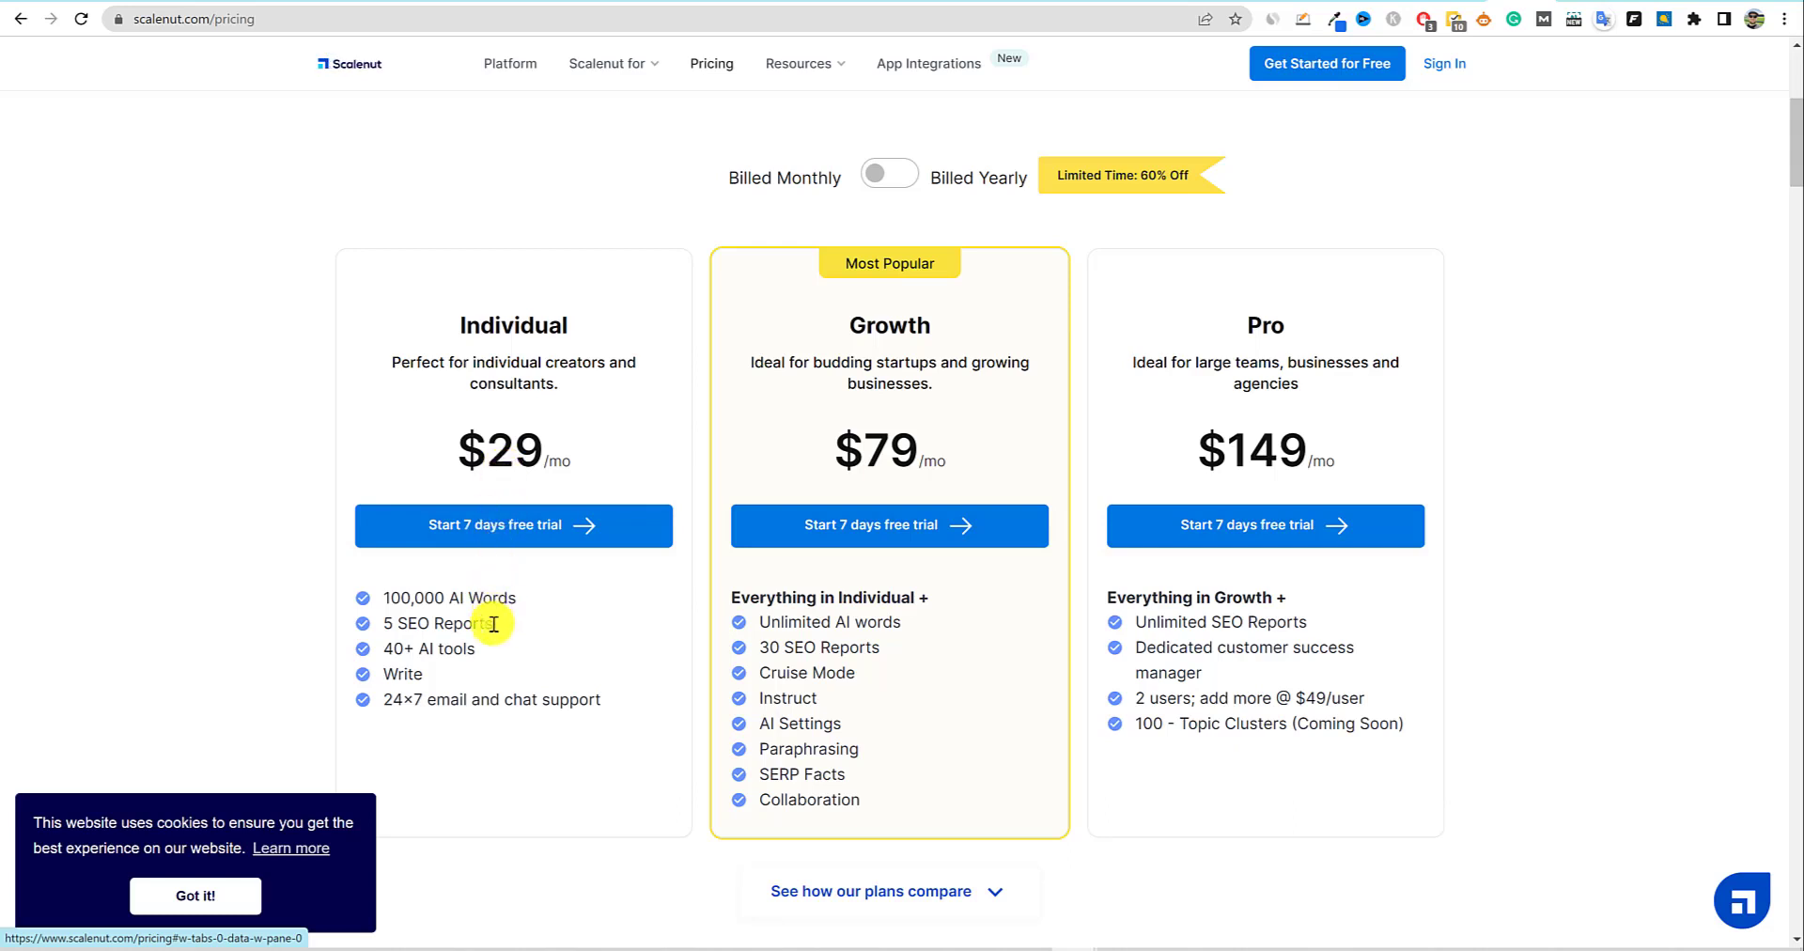
# Compare the SEO report and AI word allowances of the Individual and Growth plans, and switch the prices back to yearly billing.
pyautogui.moveTo(494, 623); pyautogui.dragTo(361, 624)
pyautogui.moveTo(780, 648); pyautogui.dragTo(918, 652)
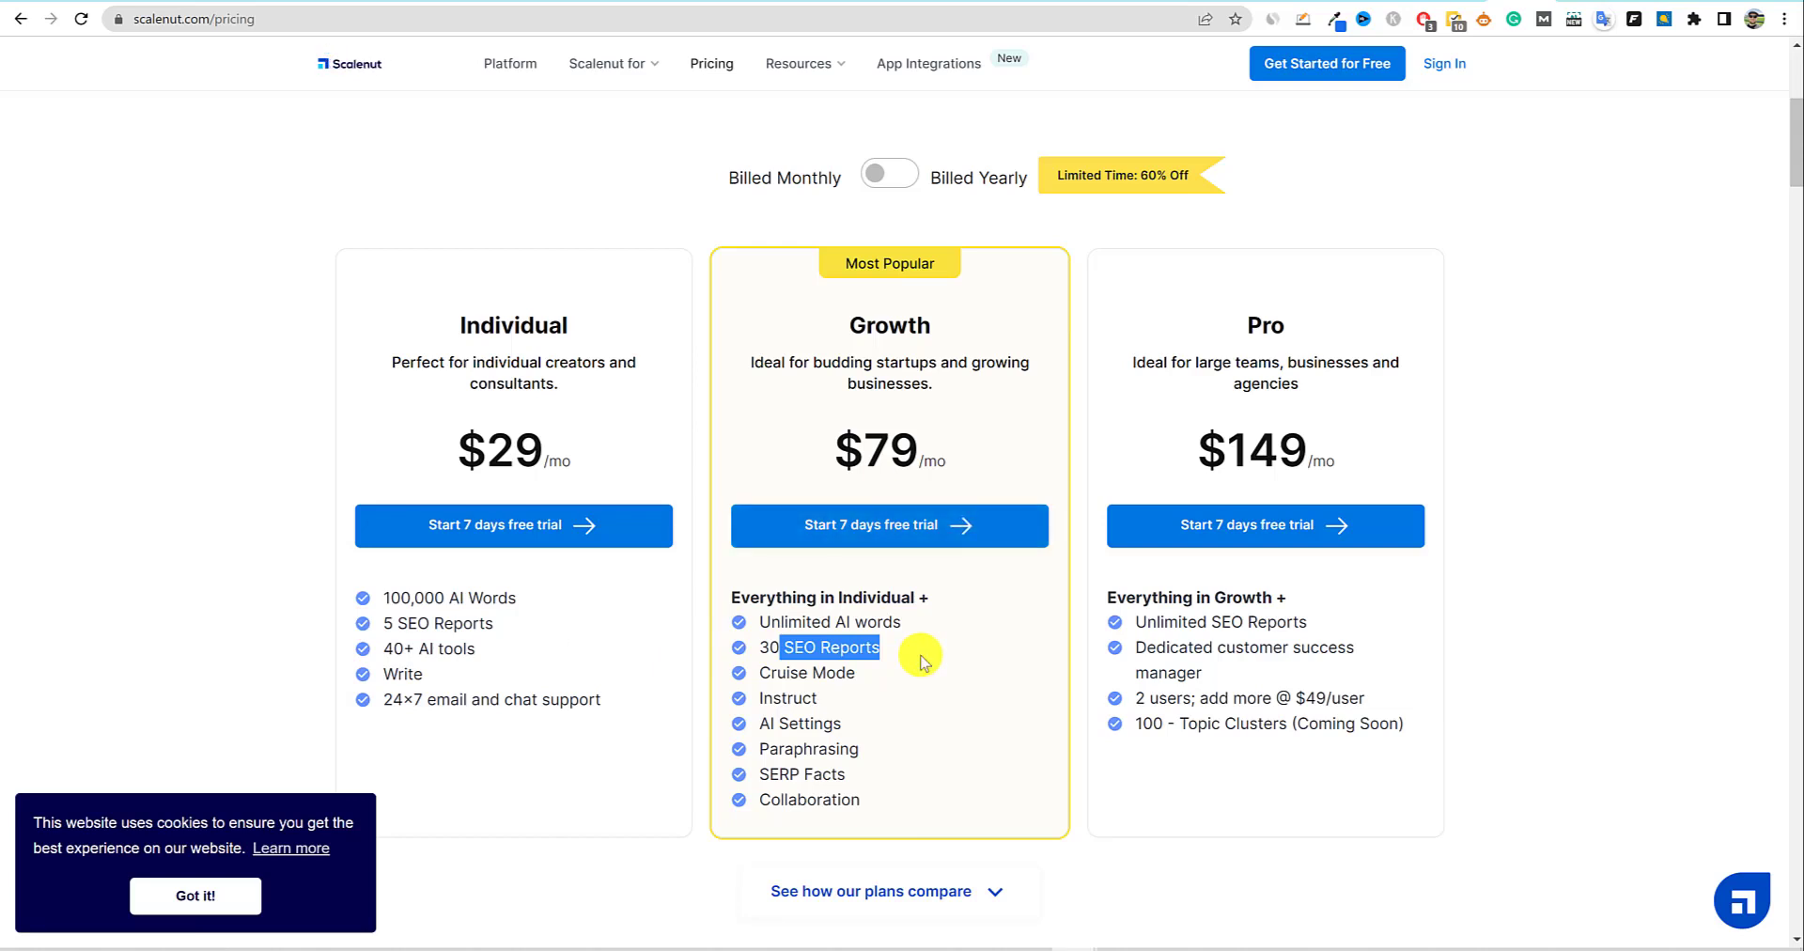
pyautogui.moveTo(758, 621); pyautogui.dragTo(909, 625)
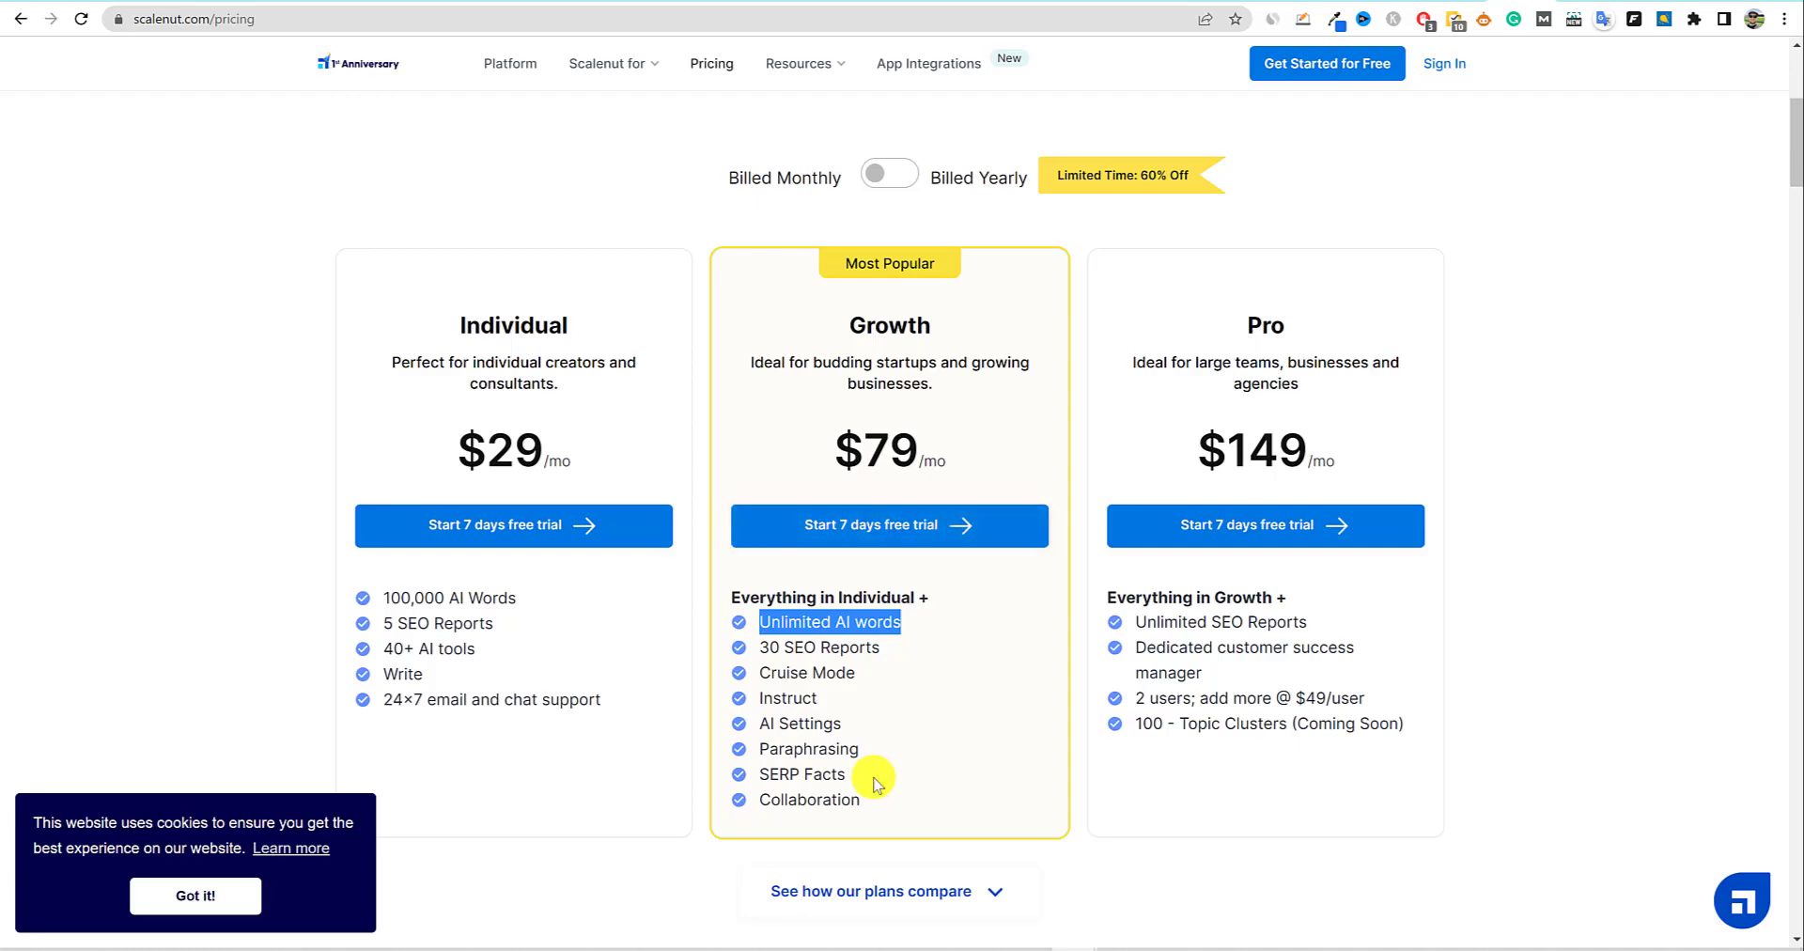
pyautogui.scroll(-5, 974, 662)
pyautogui.scroll(8, 974, 663)
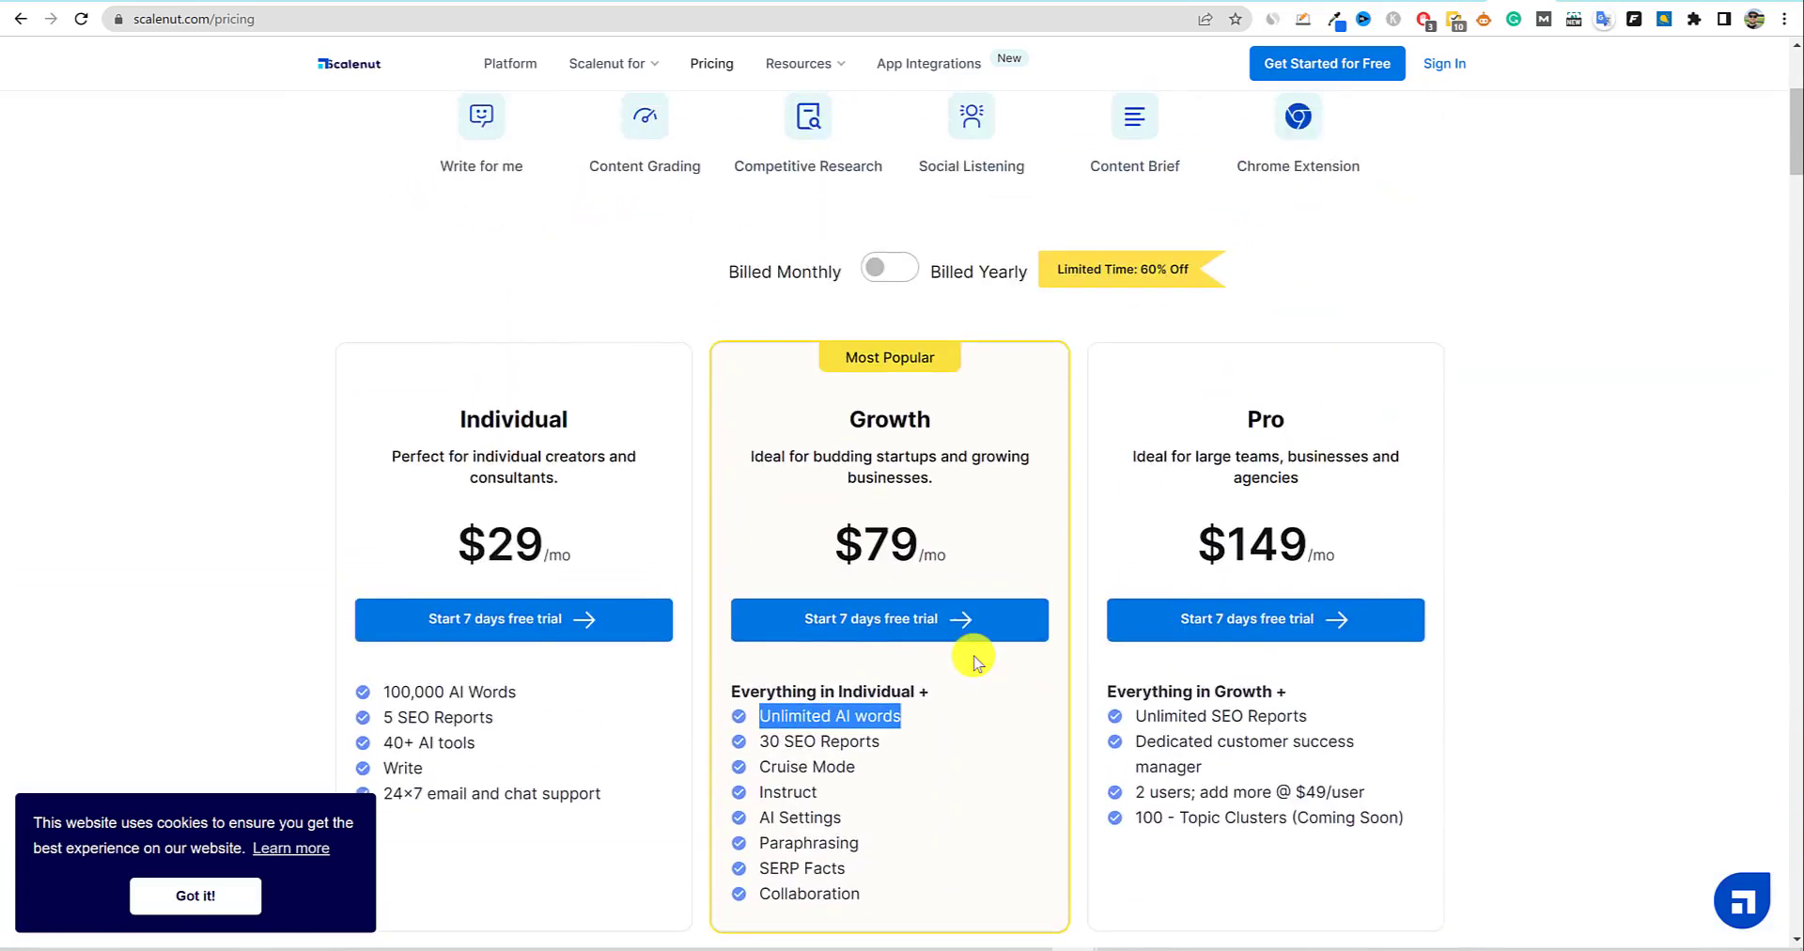
pyautogui.scroll(-2, 966, 752)
pyautogui.scroll(-1, 893, 694)
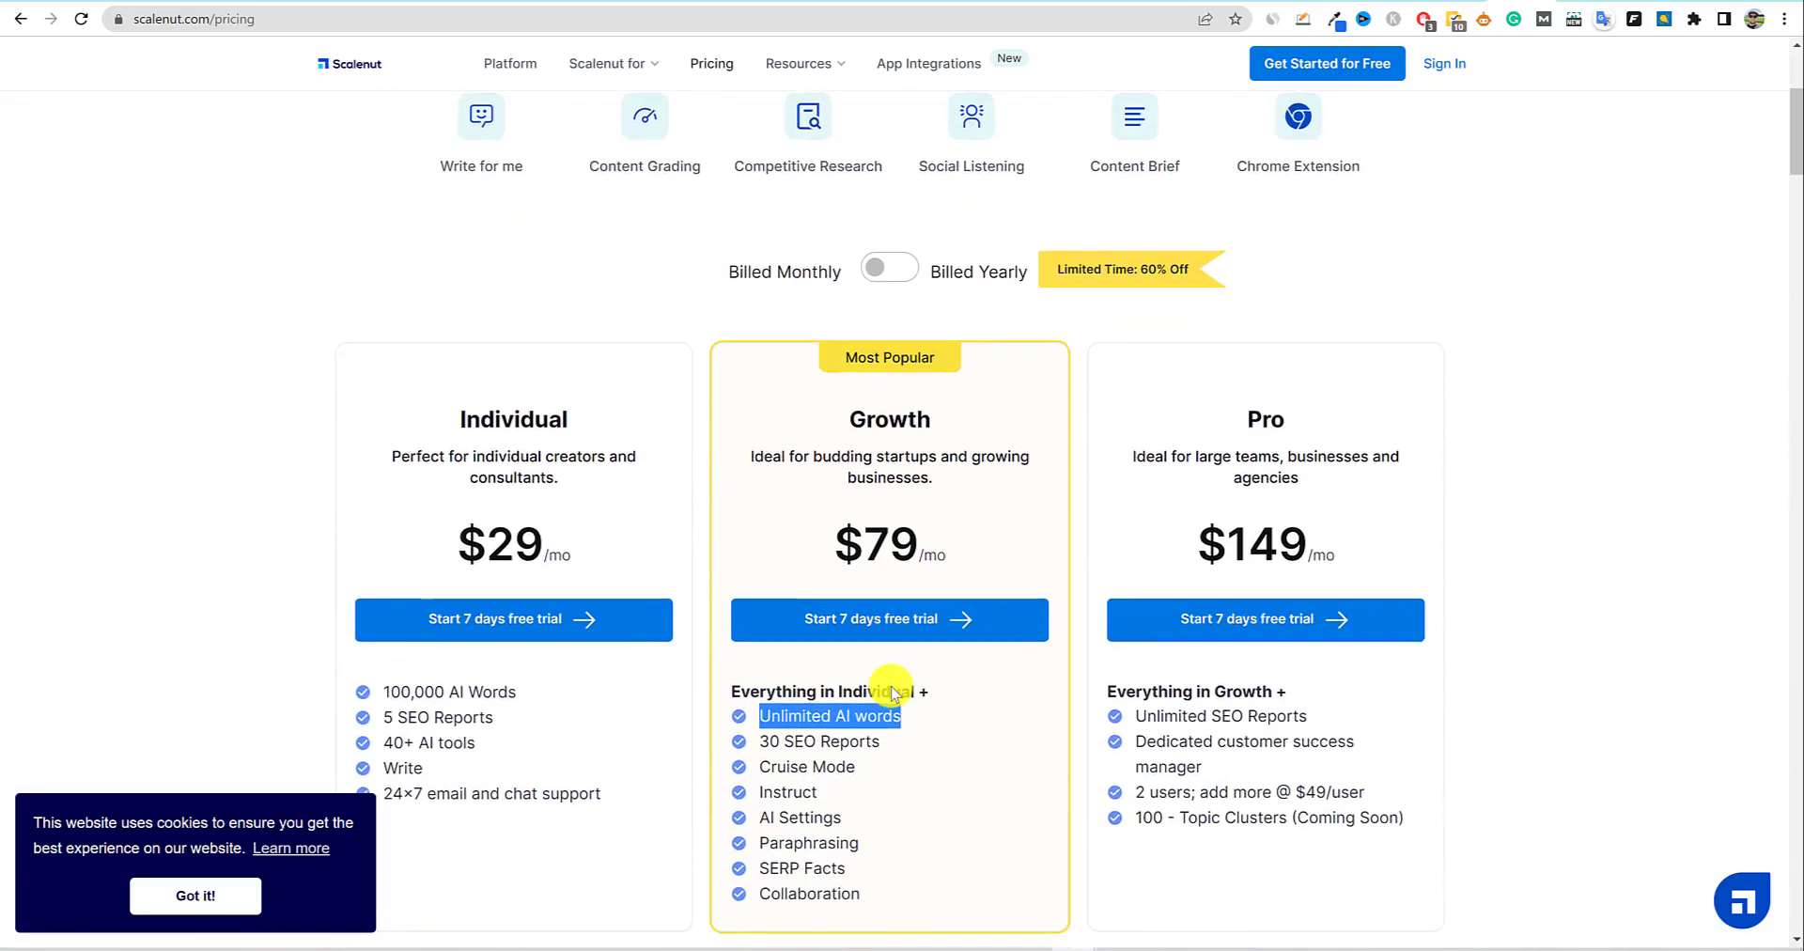
pyautogui.click(889, 270)
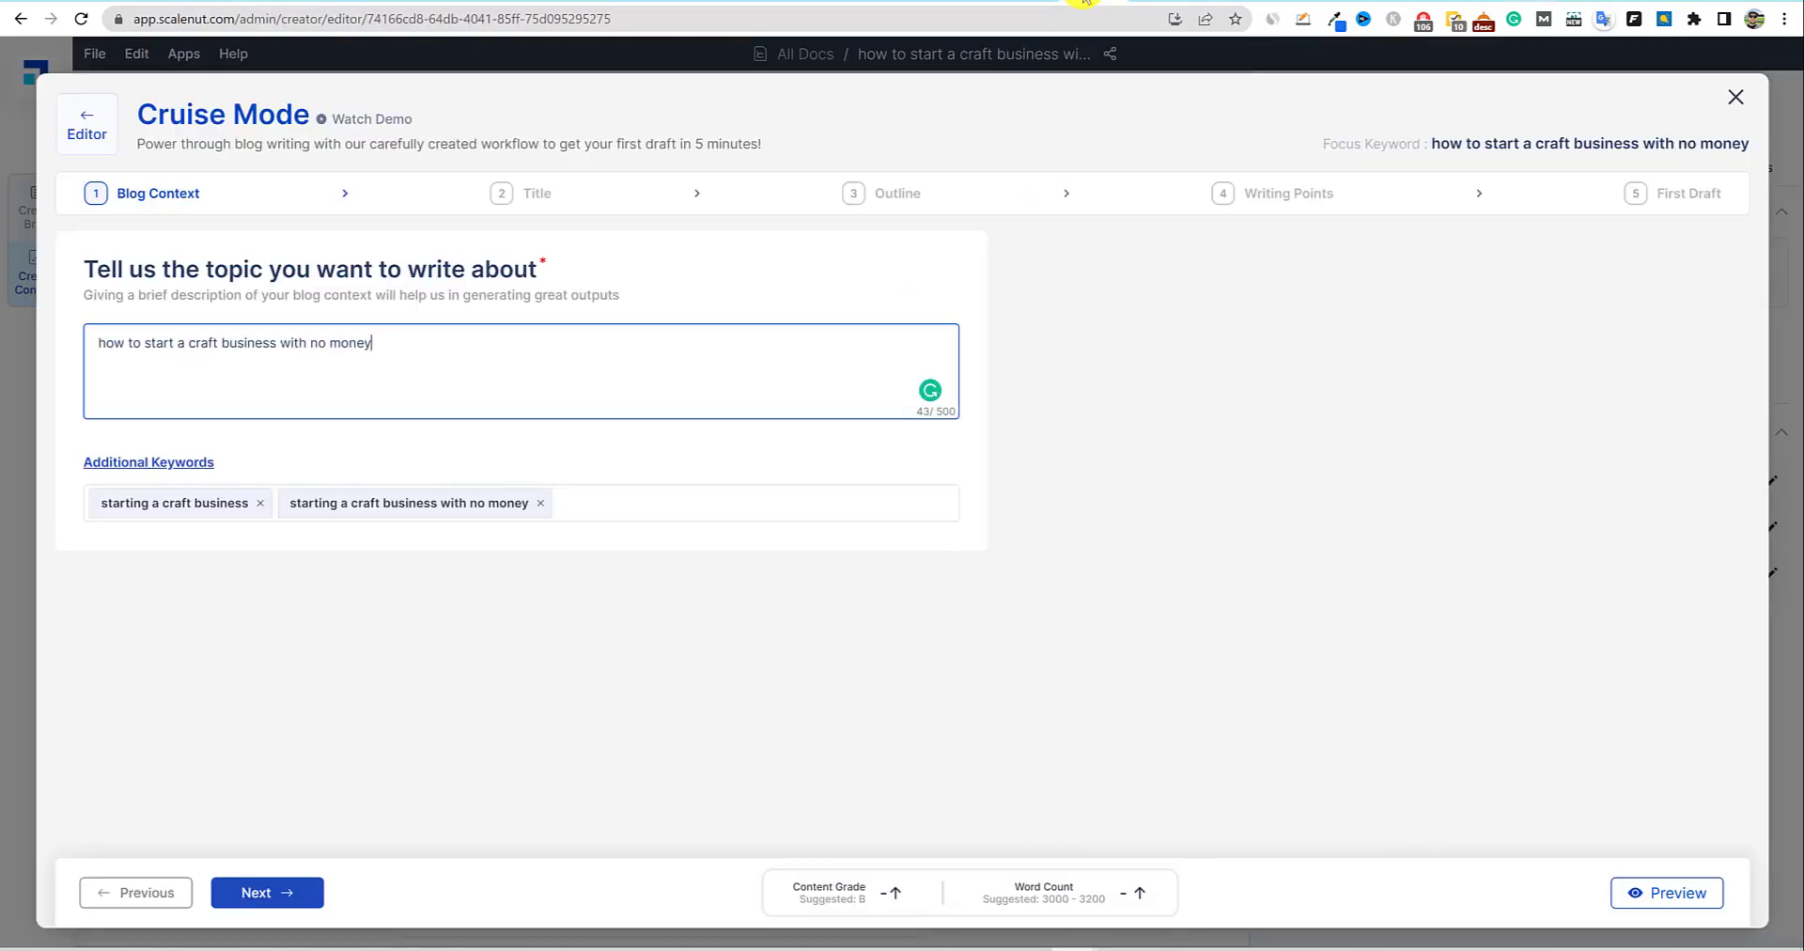
# Return to the Cruise Mode blog, continue to the Title stage and compare the AI generated titles with the top ranked ones.
pyautogui.click(294, 898)
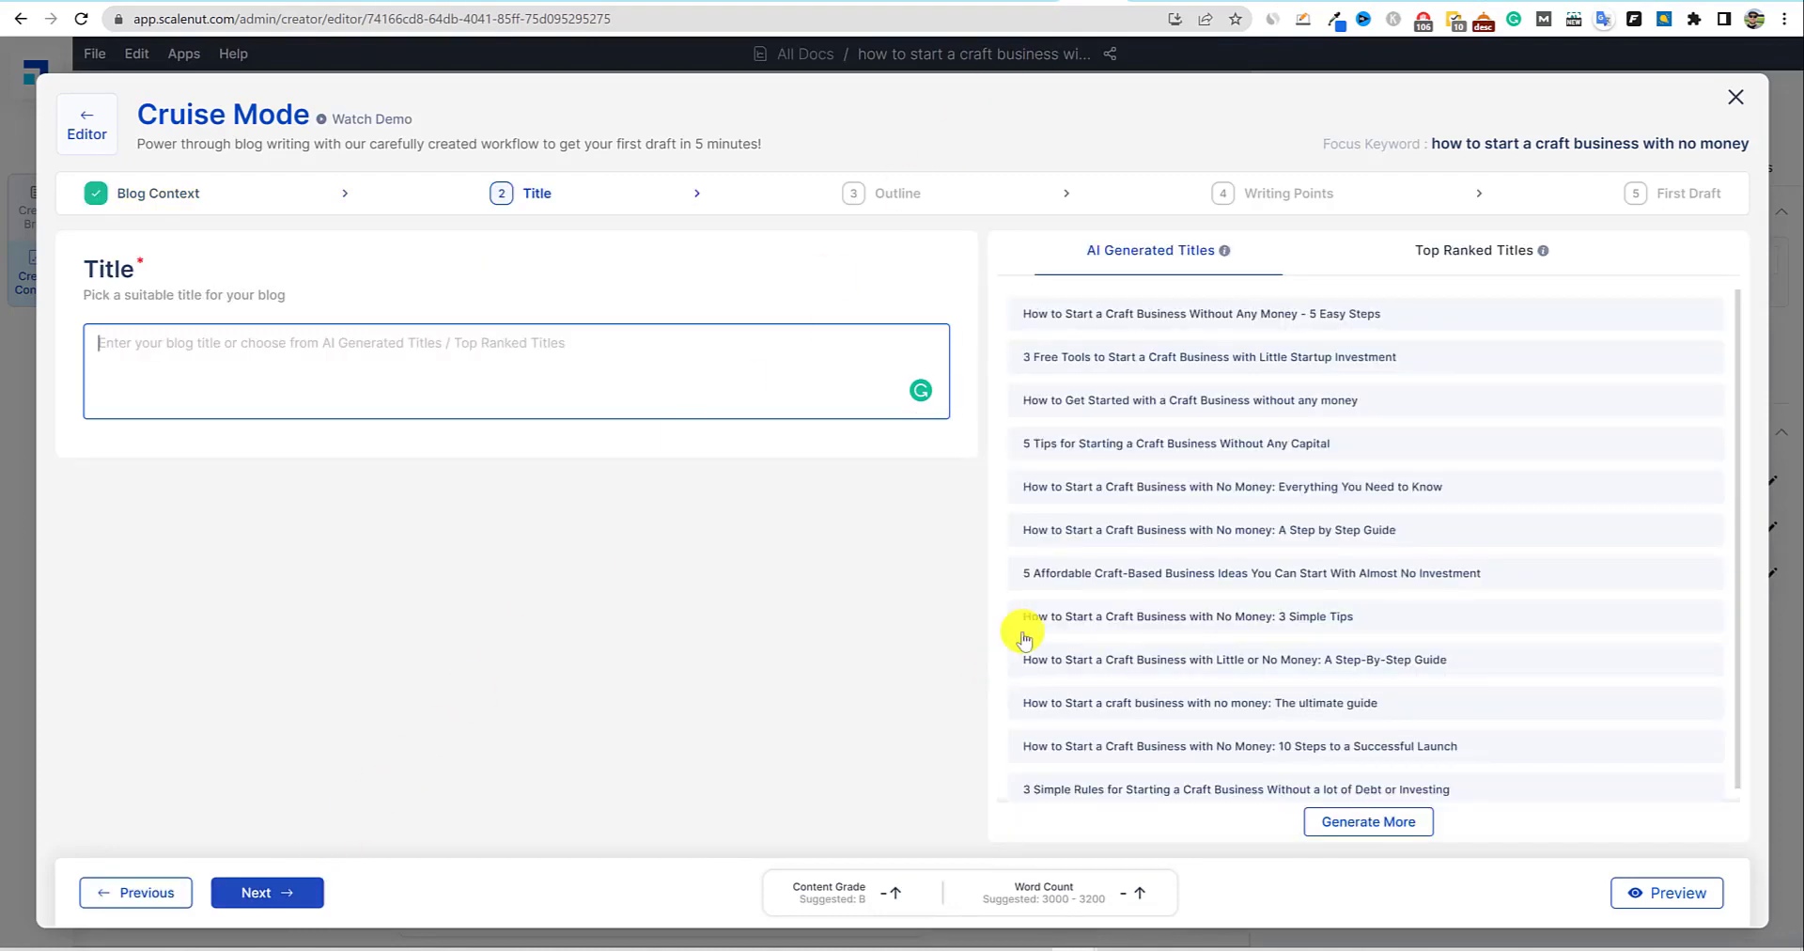
pyautogui.click(1493, 253)
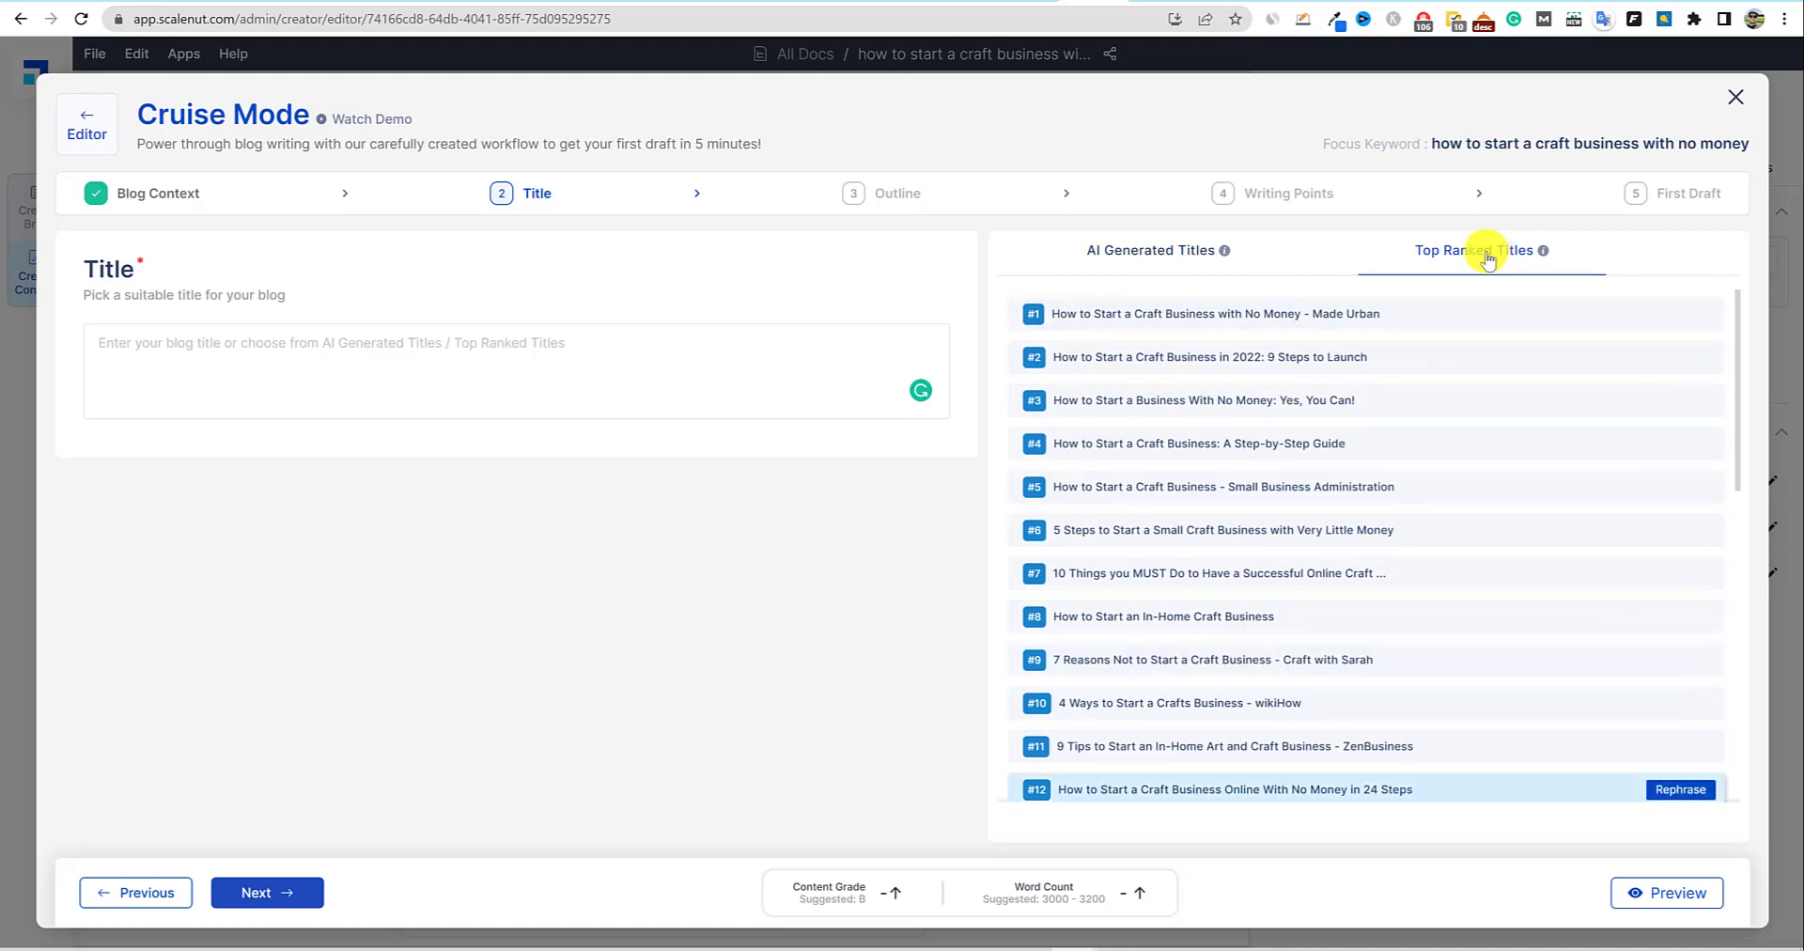
pyautogui.click(1186, 255)
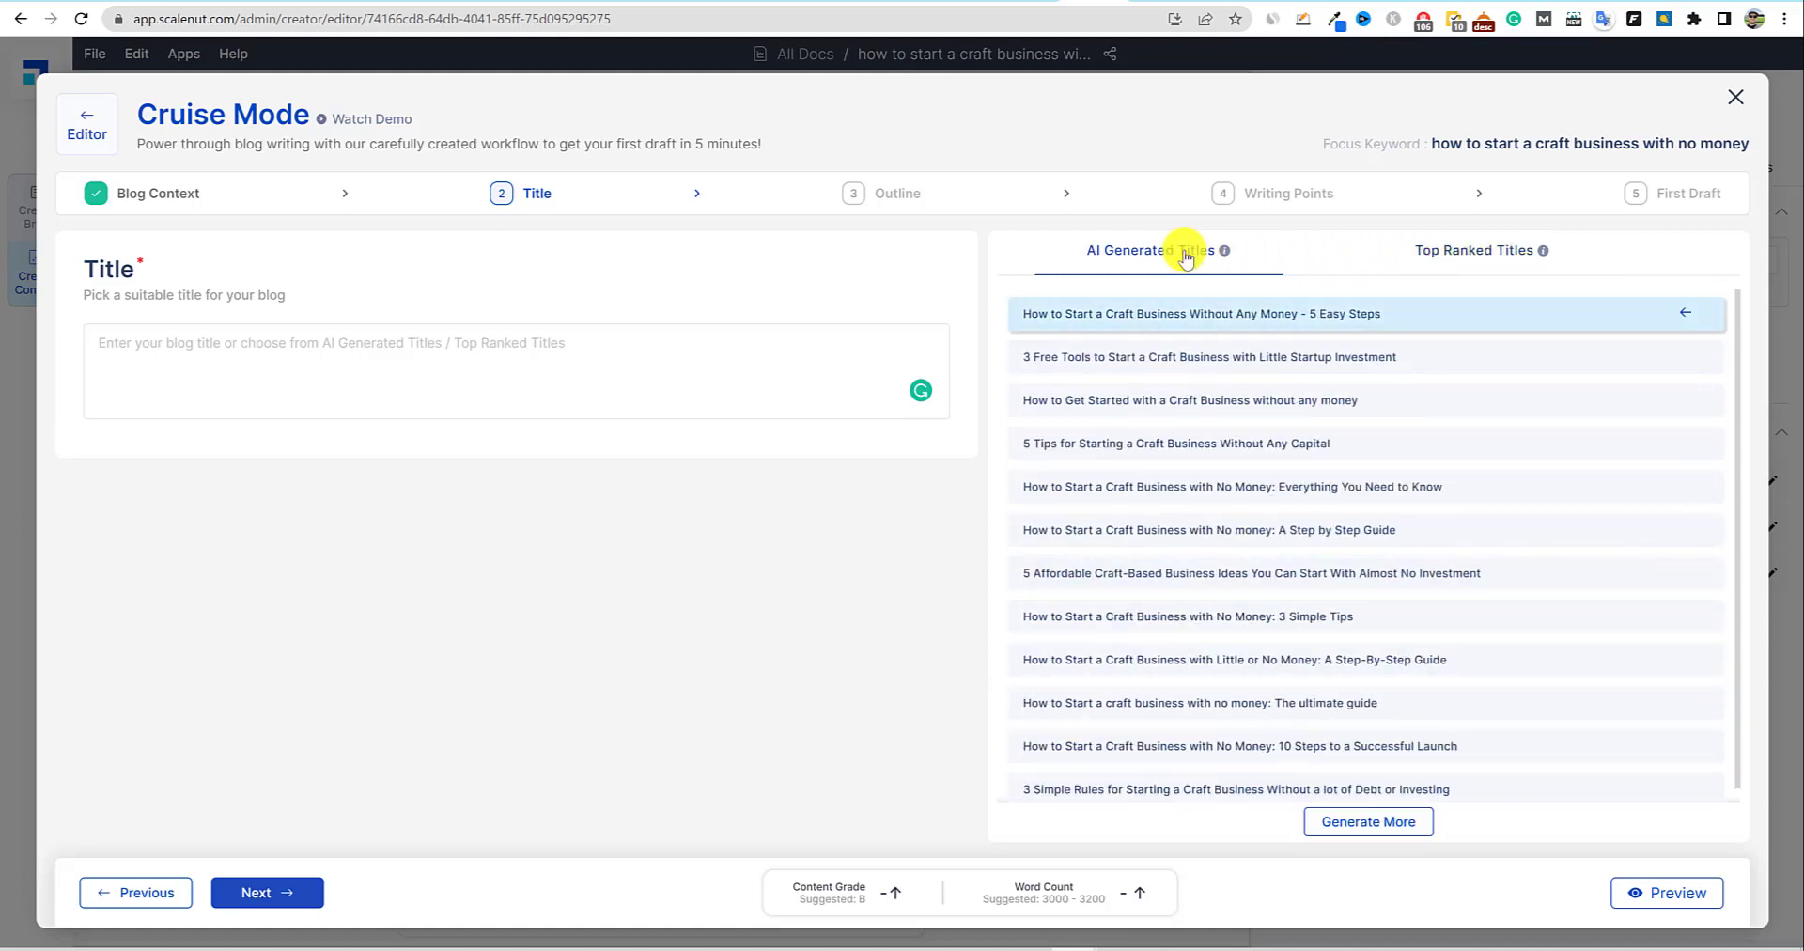
pyautogui.click(1454, 261)
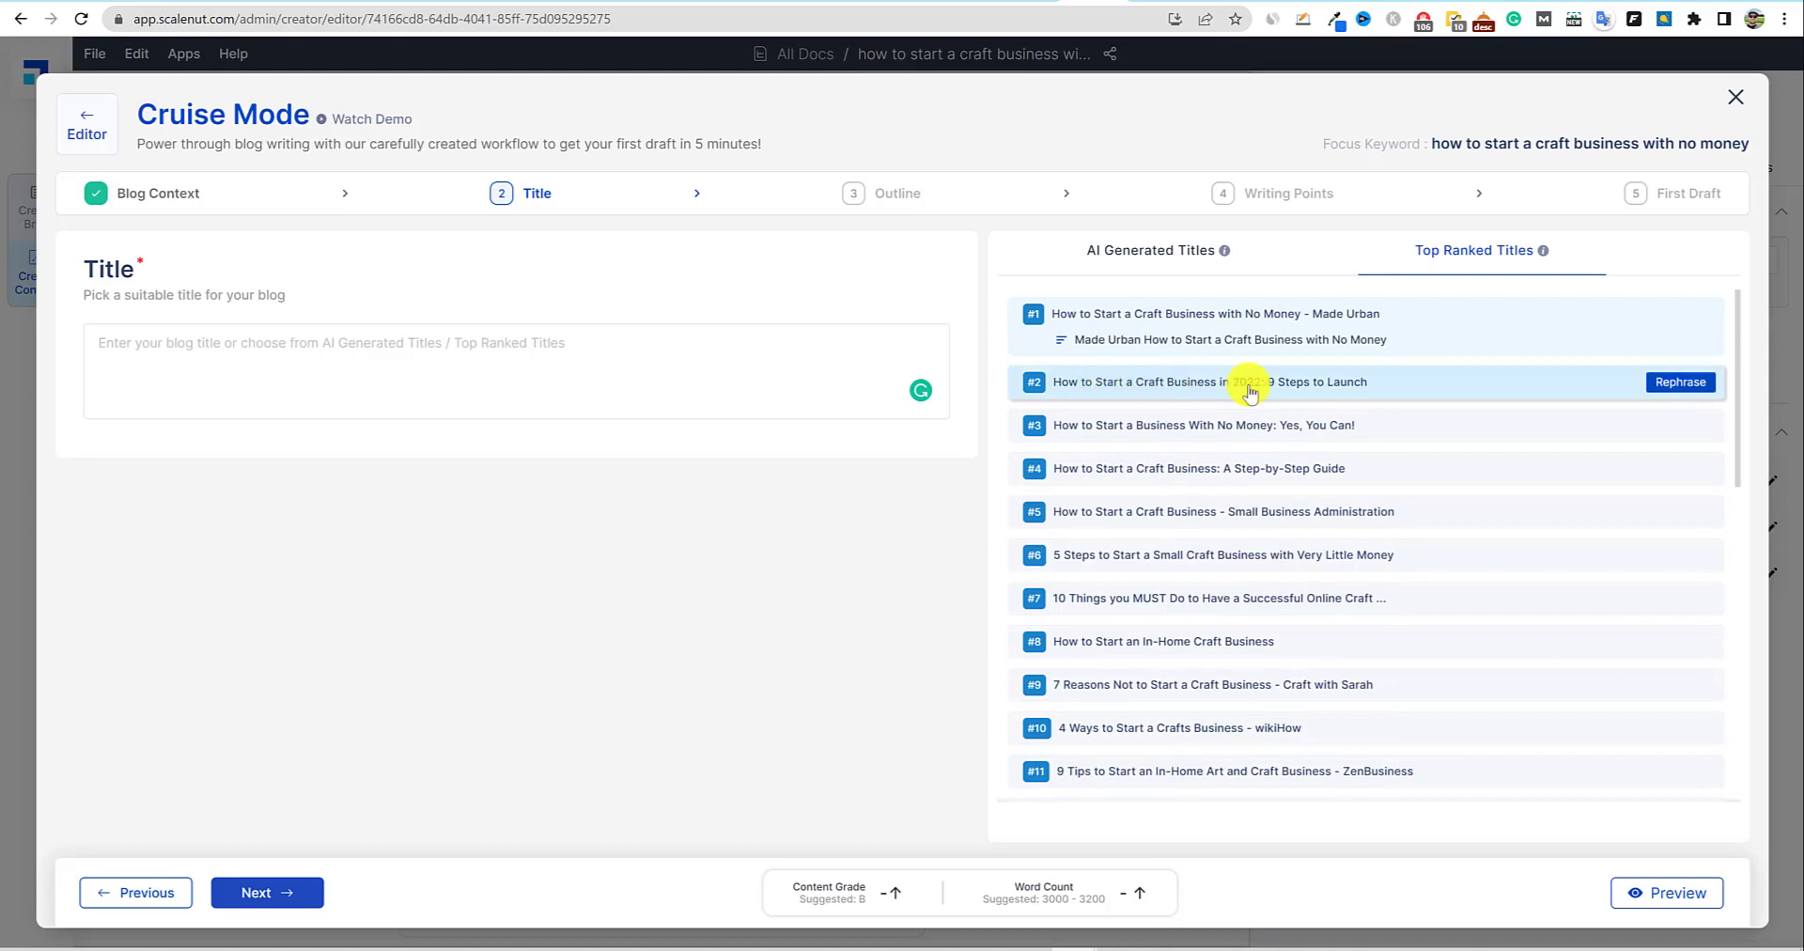
# Choose the AI generated title "How to Start a Craft Business Without Any Money - 5 Easy Steps" and continue to the outline.
pyautogui.click(1163, 255)
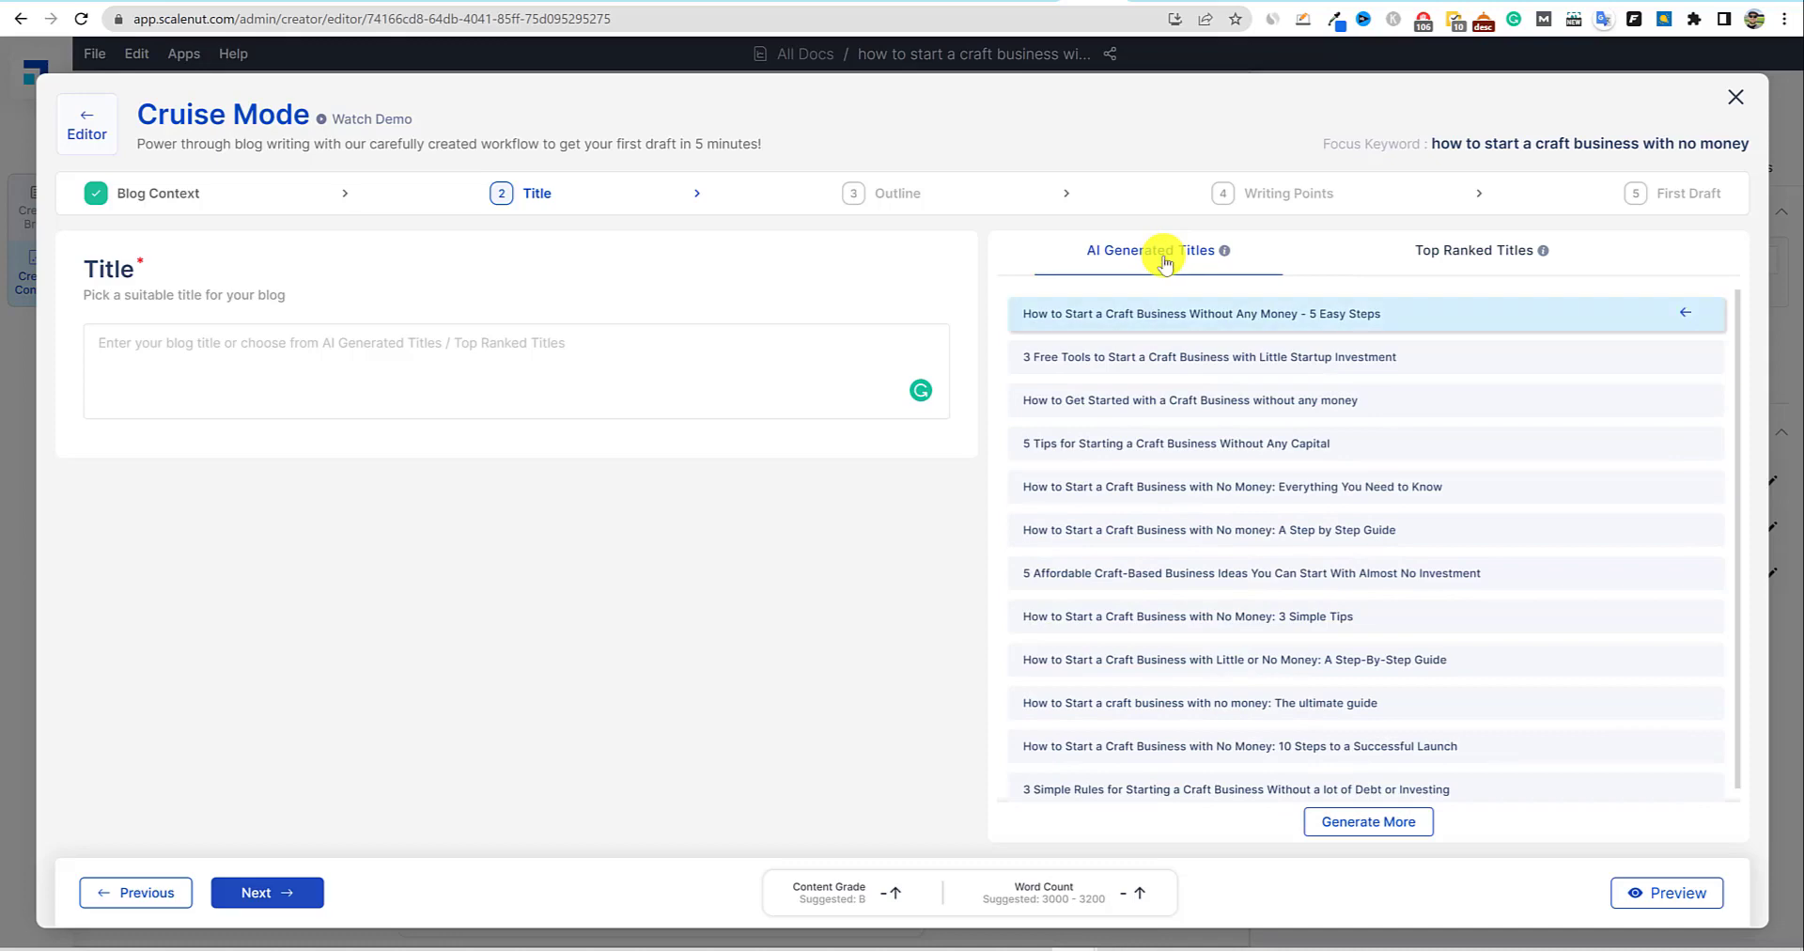
pyautogui.click(1687, 313)
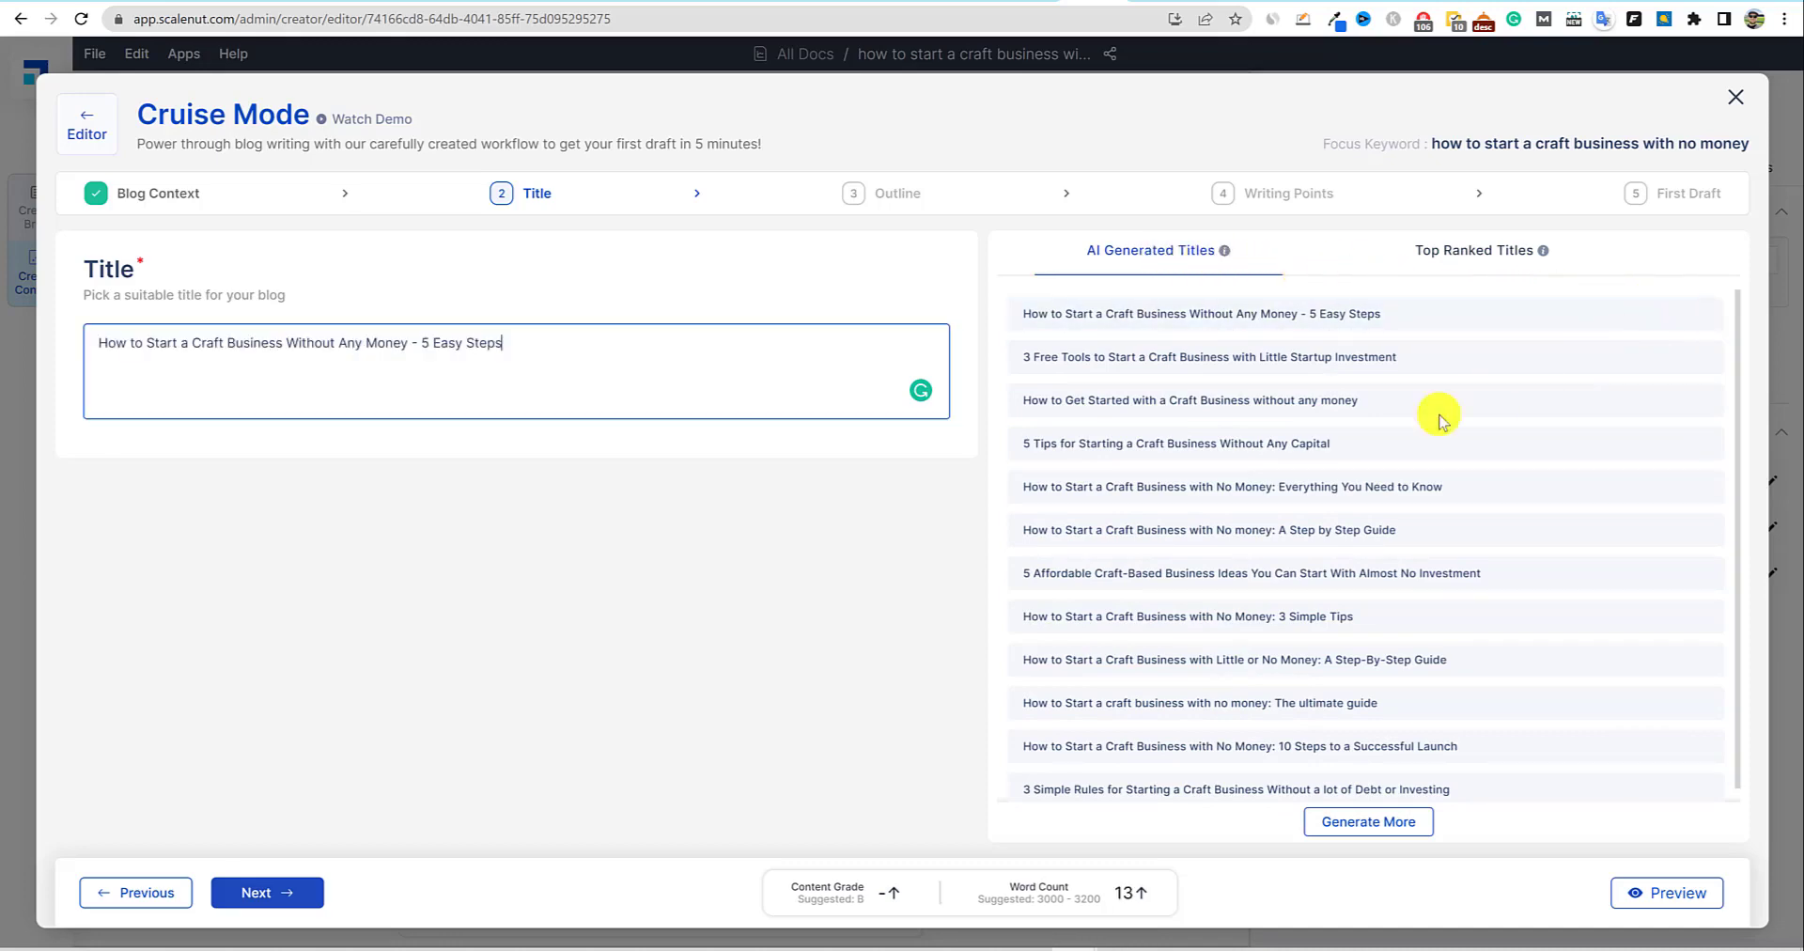
pyautogui.click(297, 900)
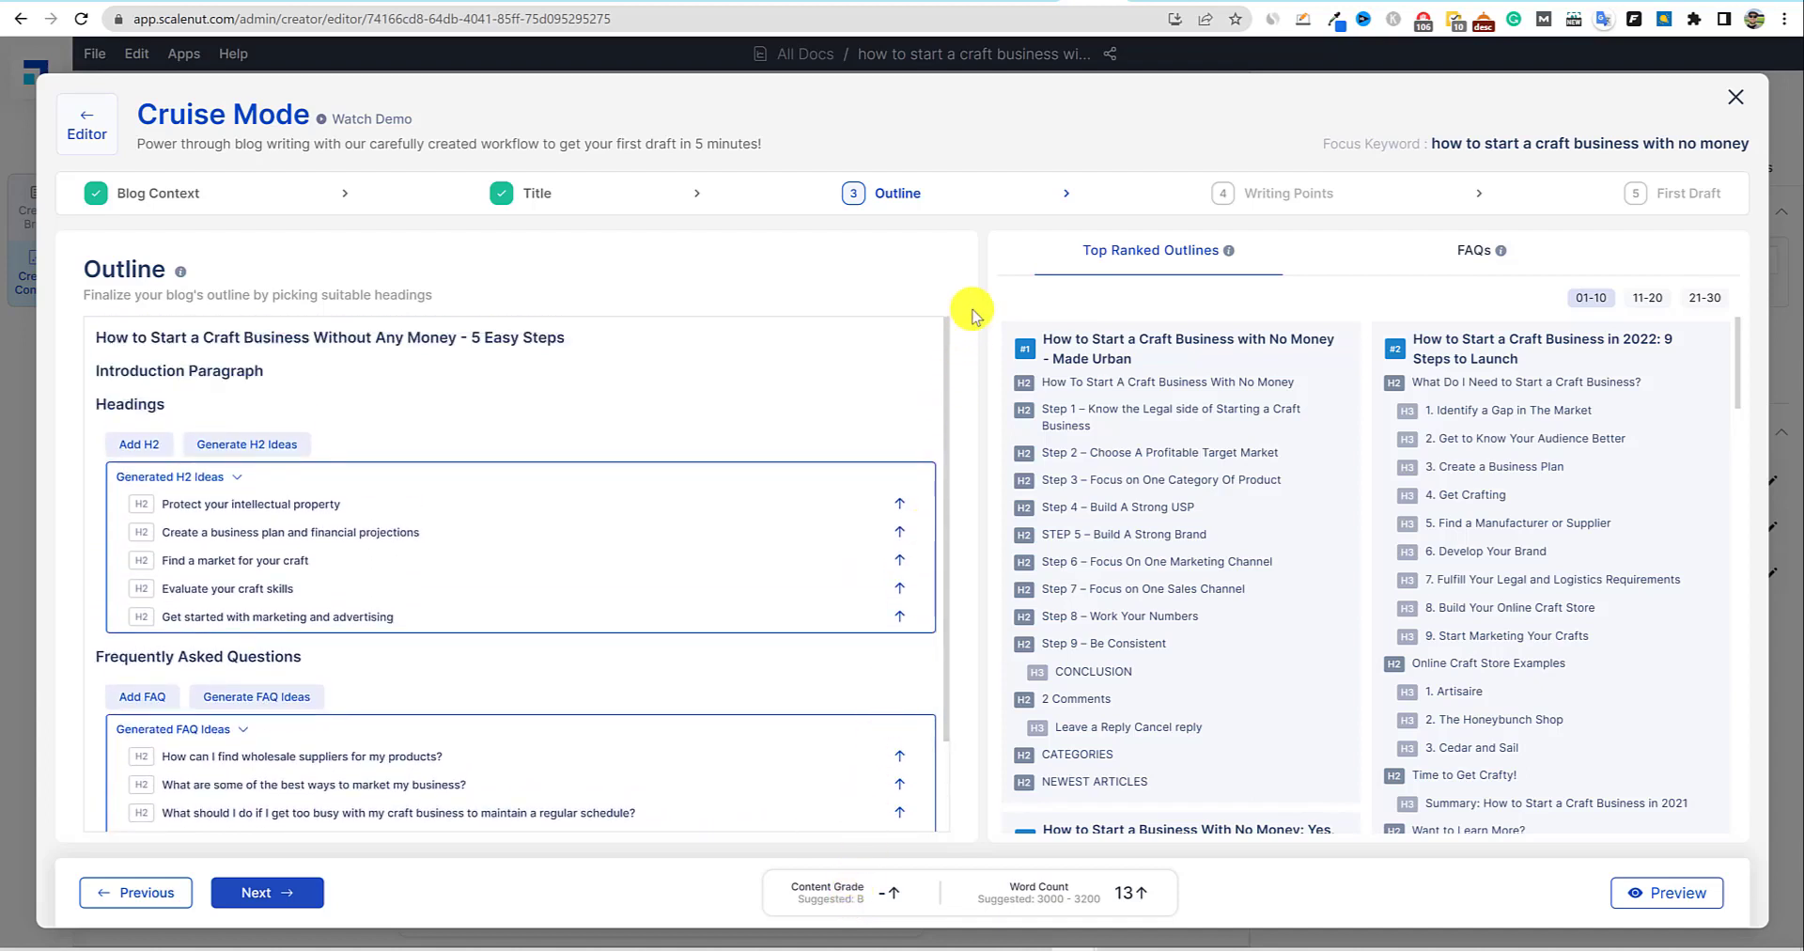
# Look over the suggested FAQs and top ranked outlines, and generate more H2 ideas for the blog outline.
pyautogui.click(1477, 262)
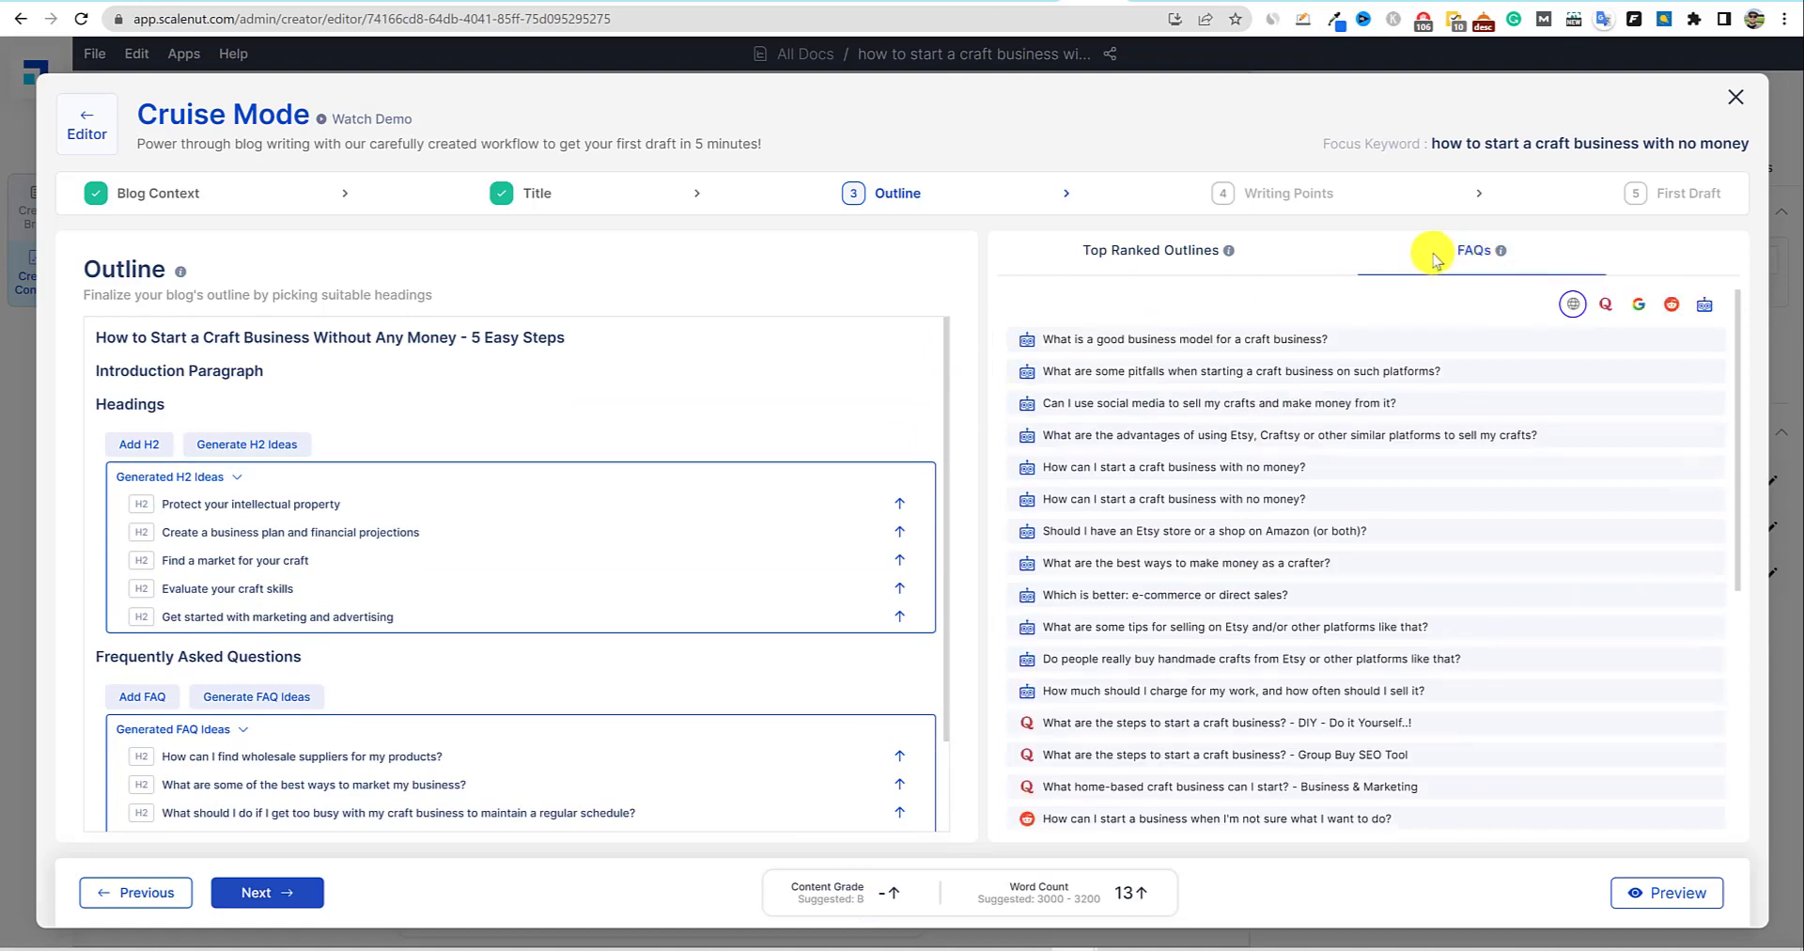
pyautogui.click(1169, 254)
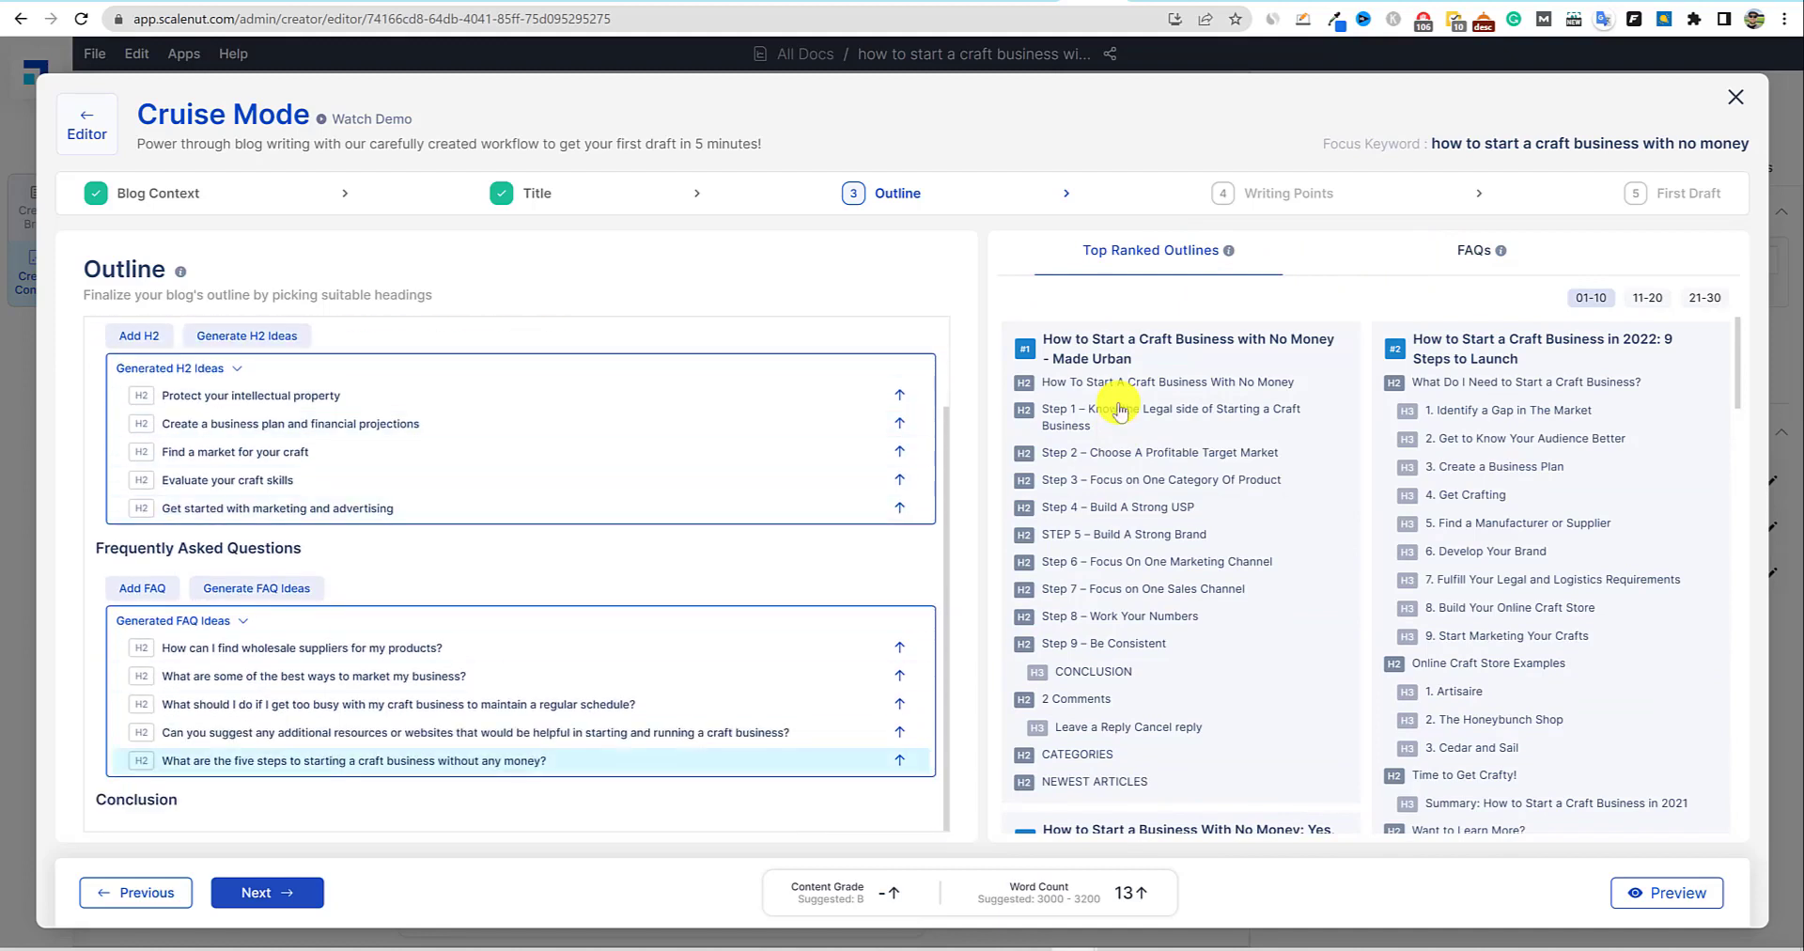
pyautogui.scroll(1, 526, 564)
pyautogui.click(273, 443)
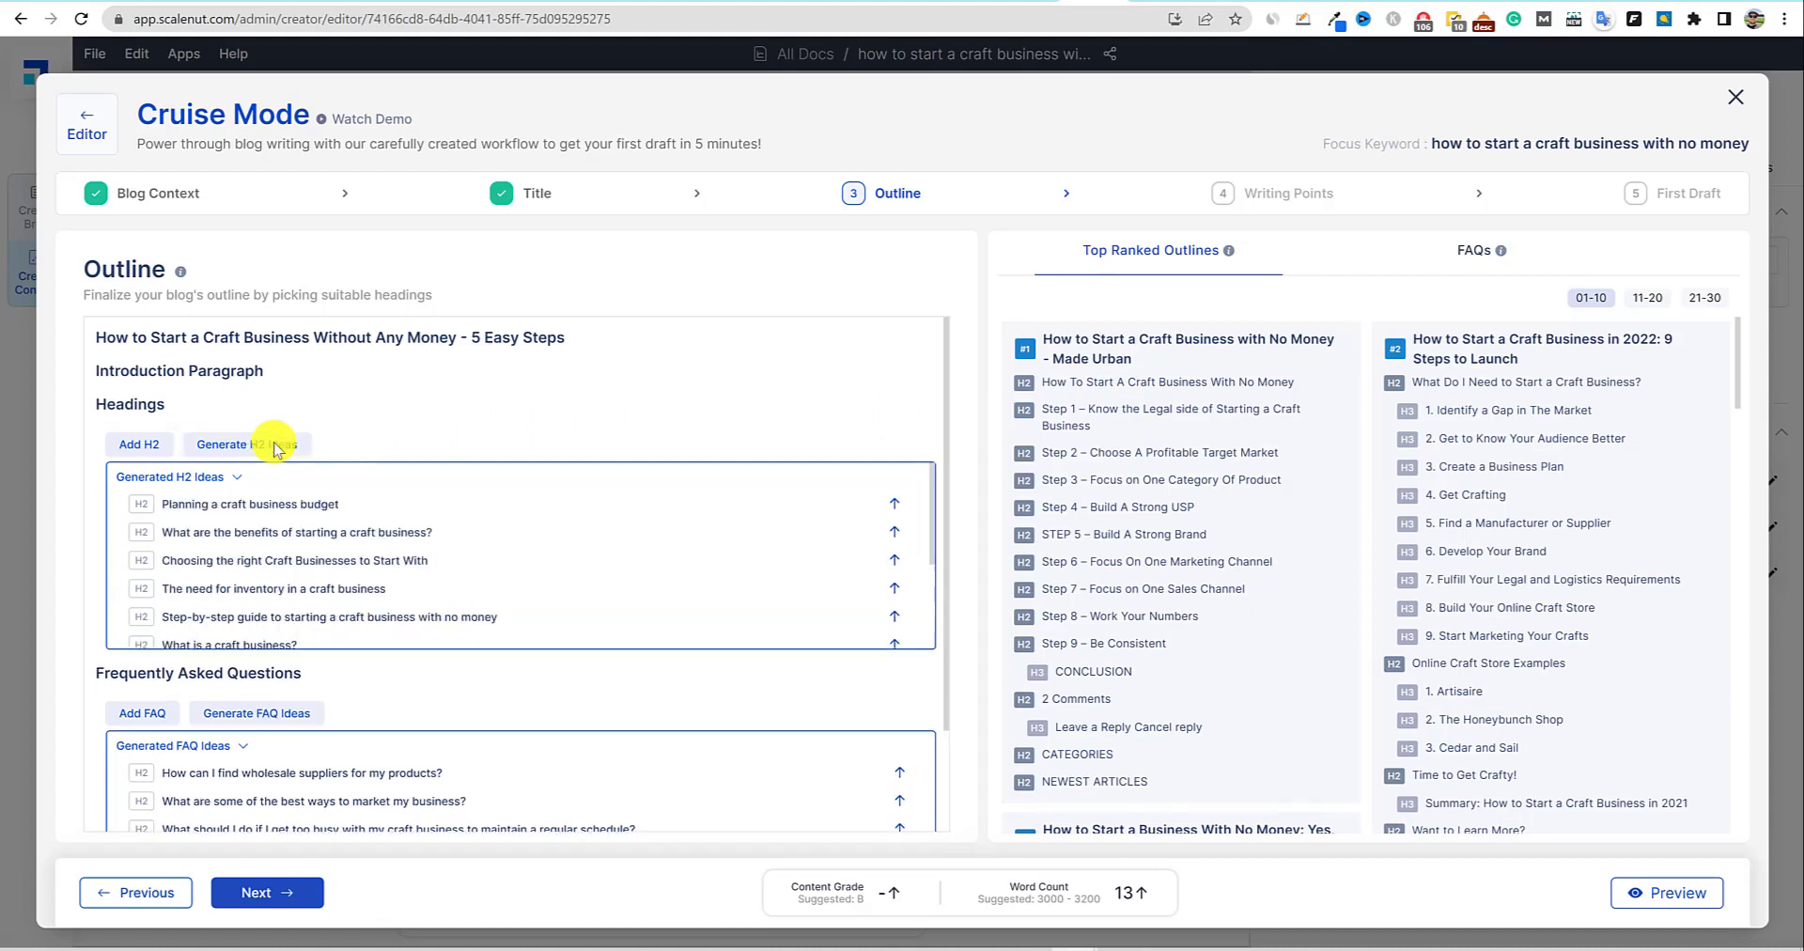
pyautogui.scroll(-4, 274, 449)
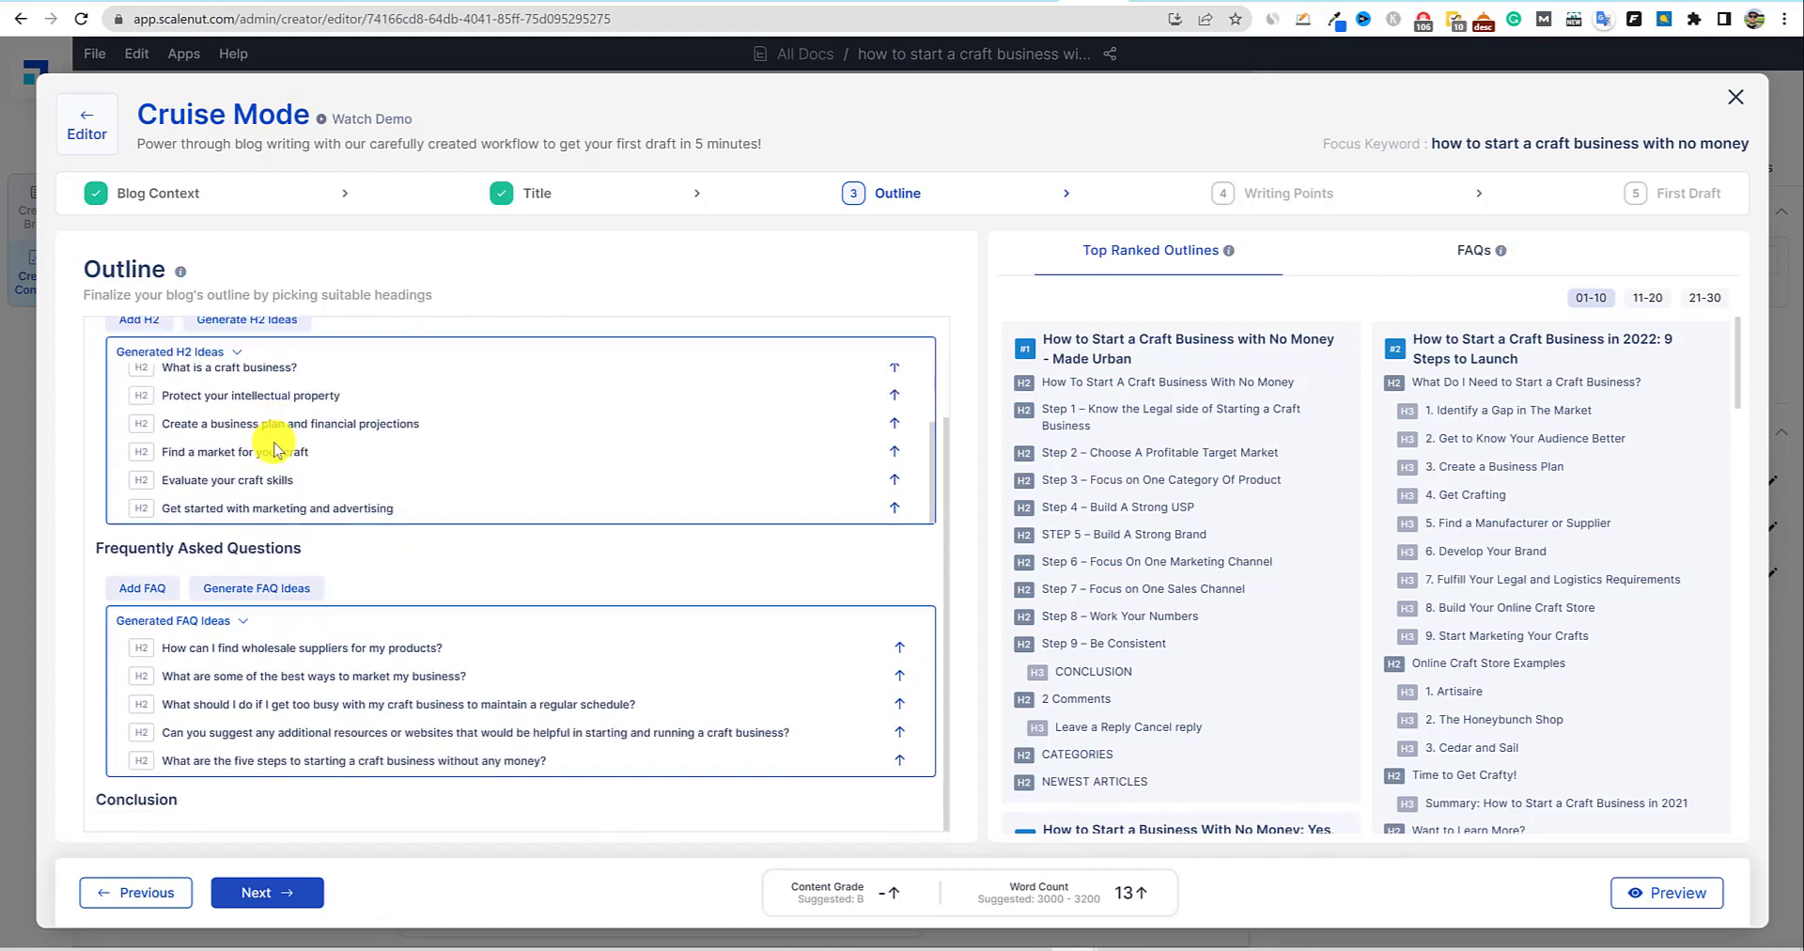
pyautogui.scroll(5, 274, 449)
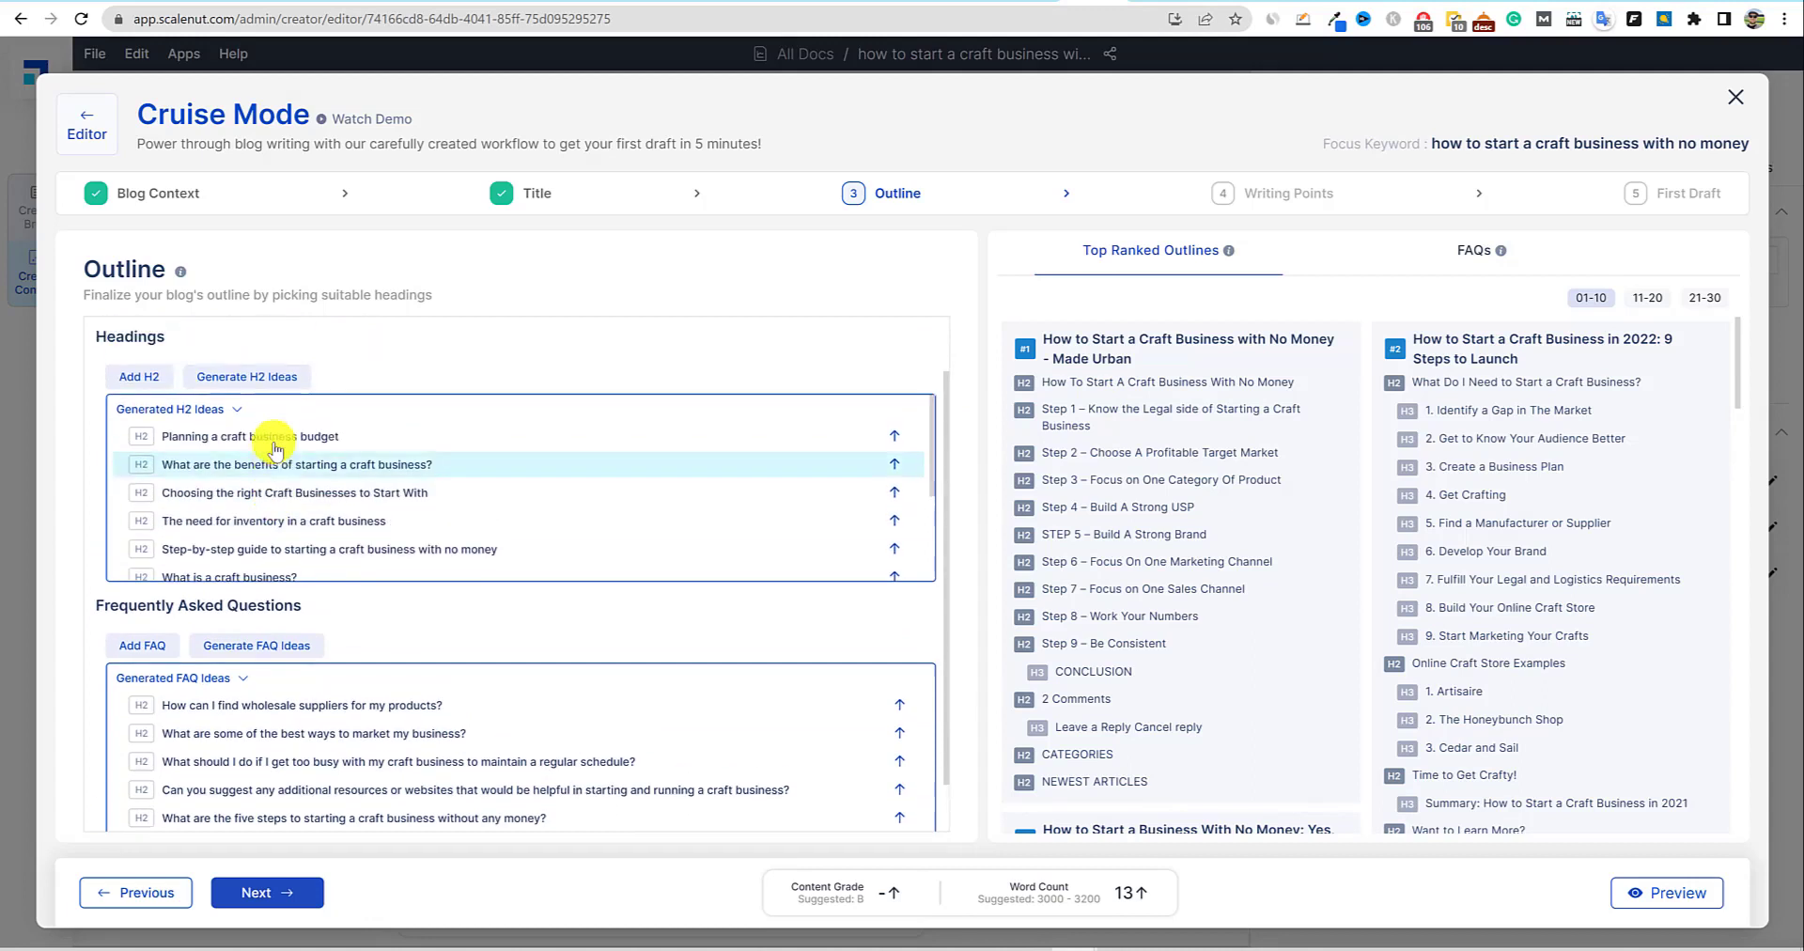
# Add all the generated H2 ideas to the outline's headings, from "Planning a craft business budget" to "Get started with marketing and advertising".
pyautogui.click(265, 505)
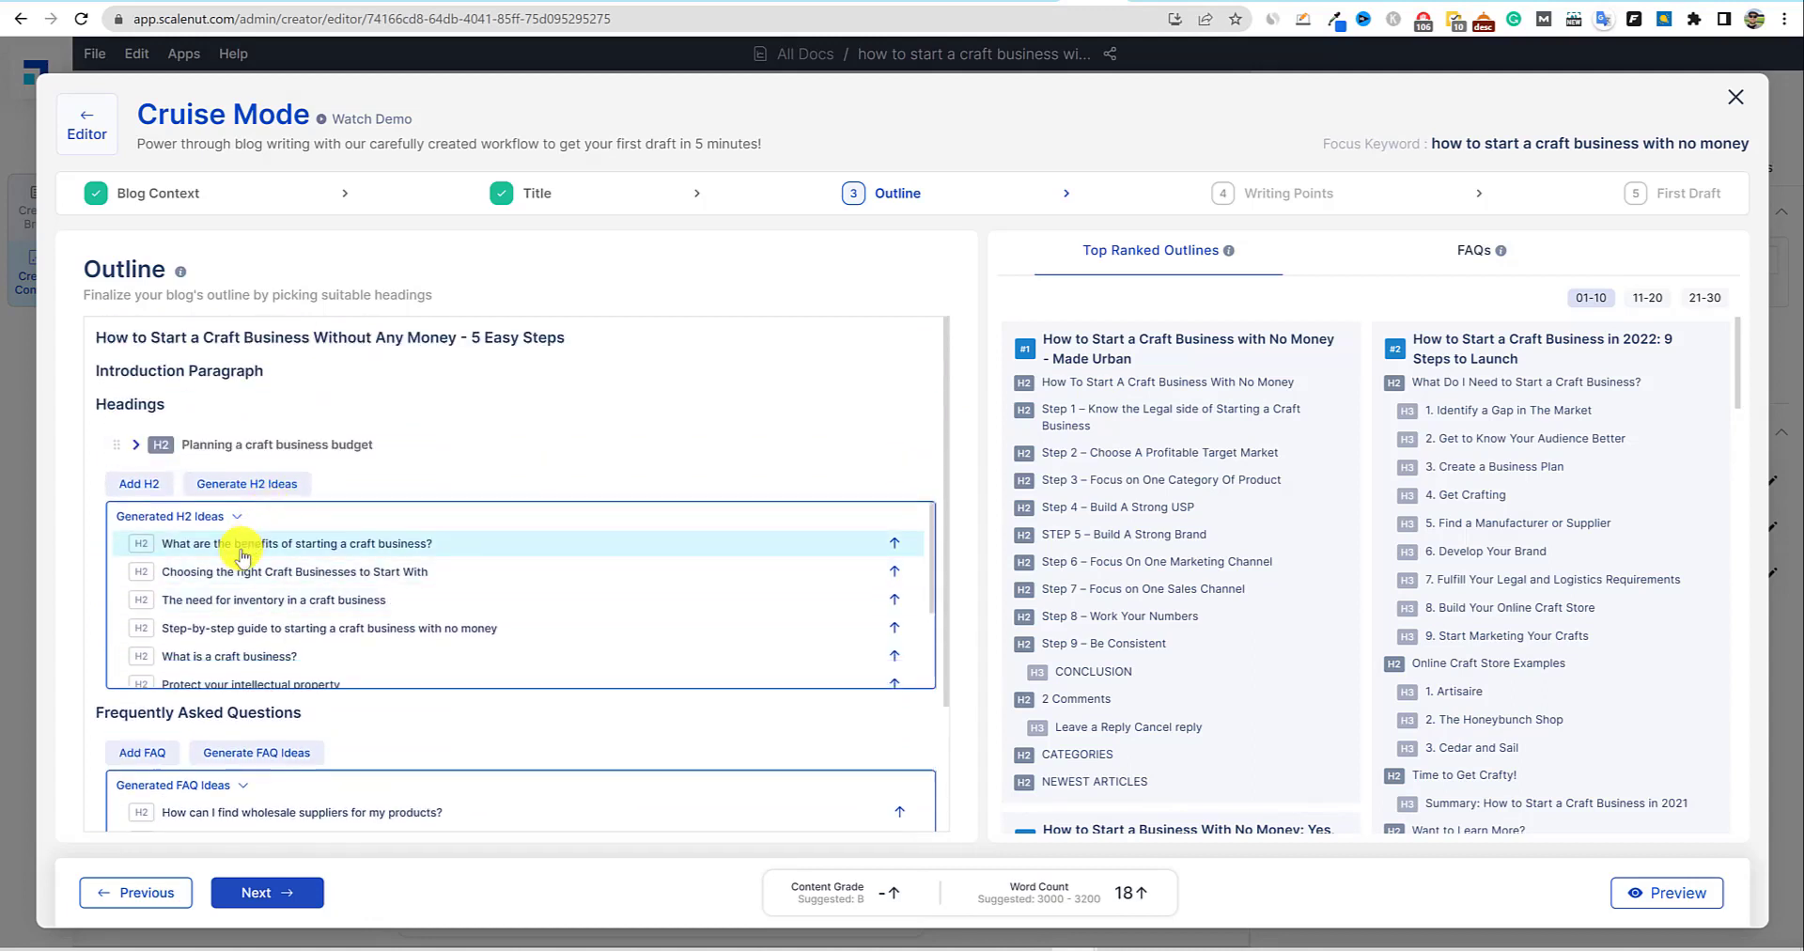
pyautogui.click(244, 541)
pyautogui.click(254, 583)
pyautogui.click(256, 622)
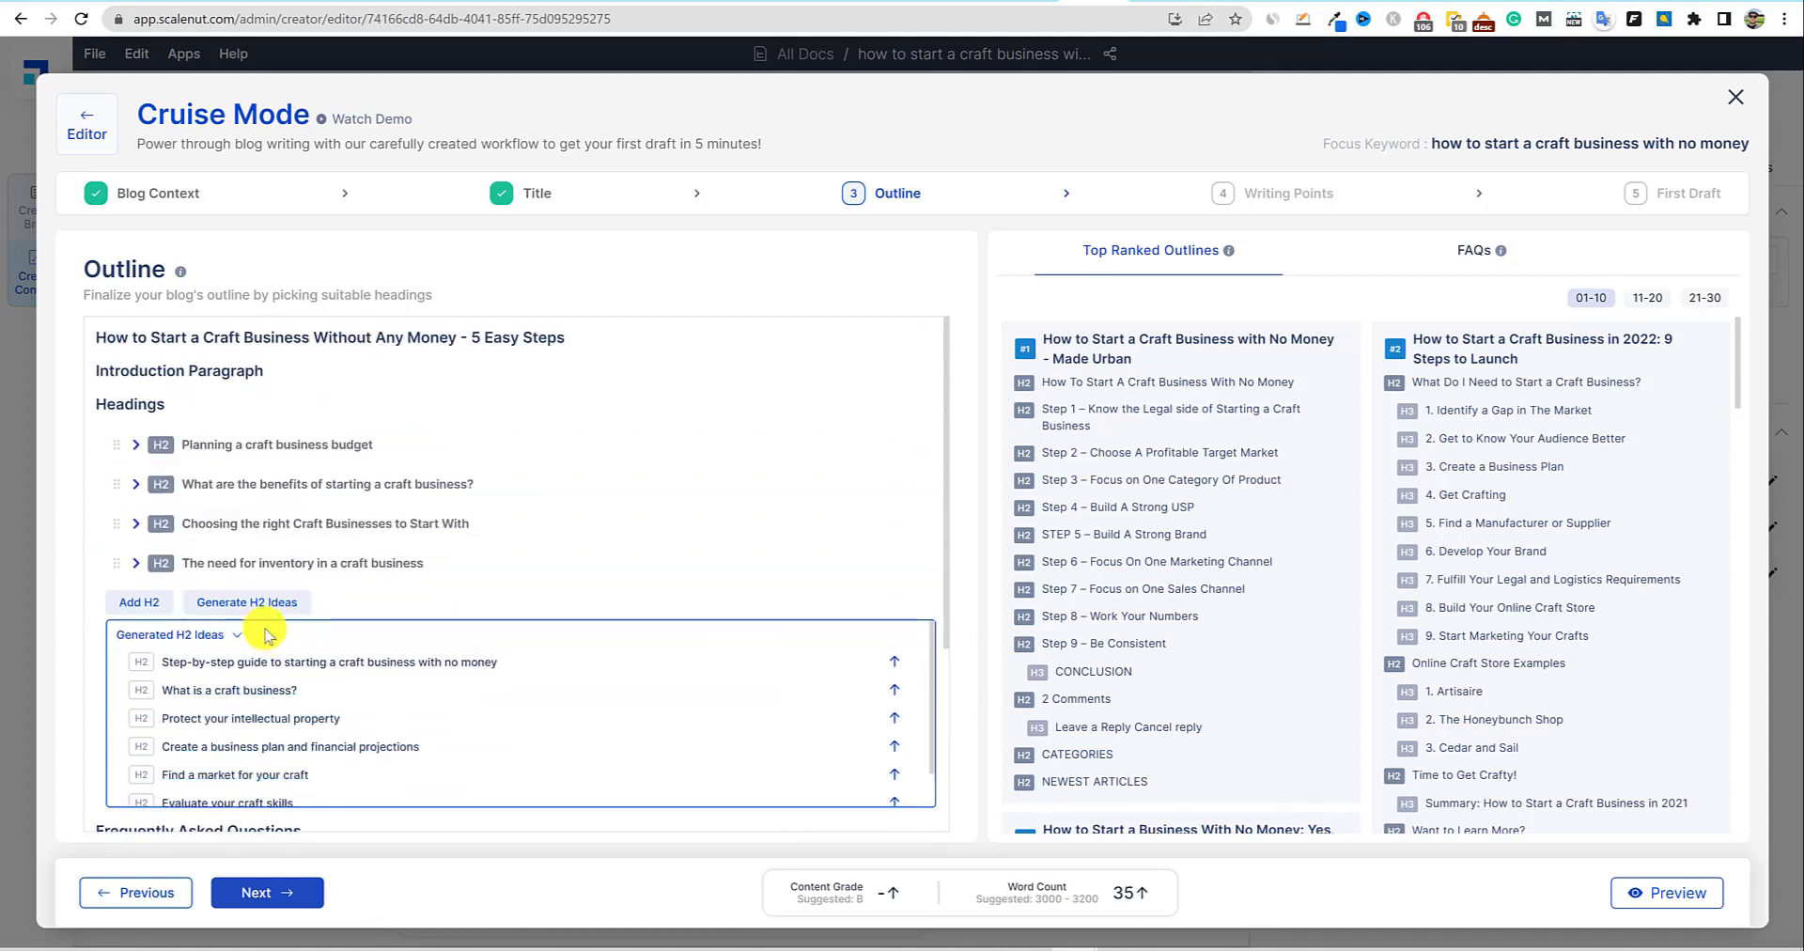
pyautogui.click(279, 666)
pyautogui.click(282, 693)
pyautogui.click(287, 714)
pyautogui.scroll(-2, 279, 673)
pyautogui.click(279, 673)
pyautogui.click(279, 673)
pyautogui.click(279, 673)
# Add all five generated FAQ ideas to the outline's Frequently Asked Questions section.
pyautogui.scroll(-2, 273, 715)
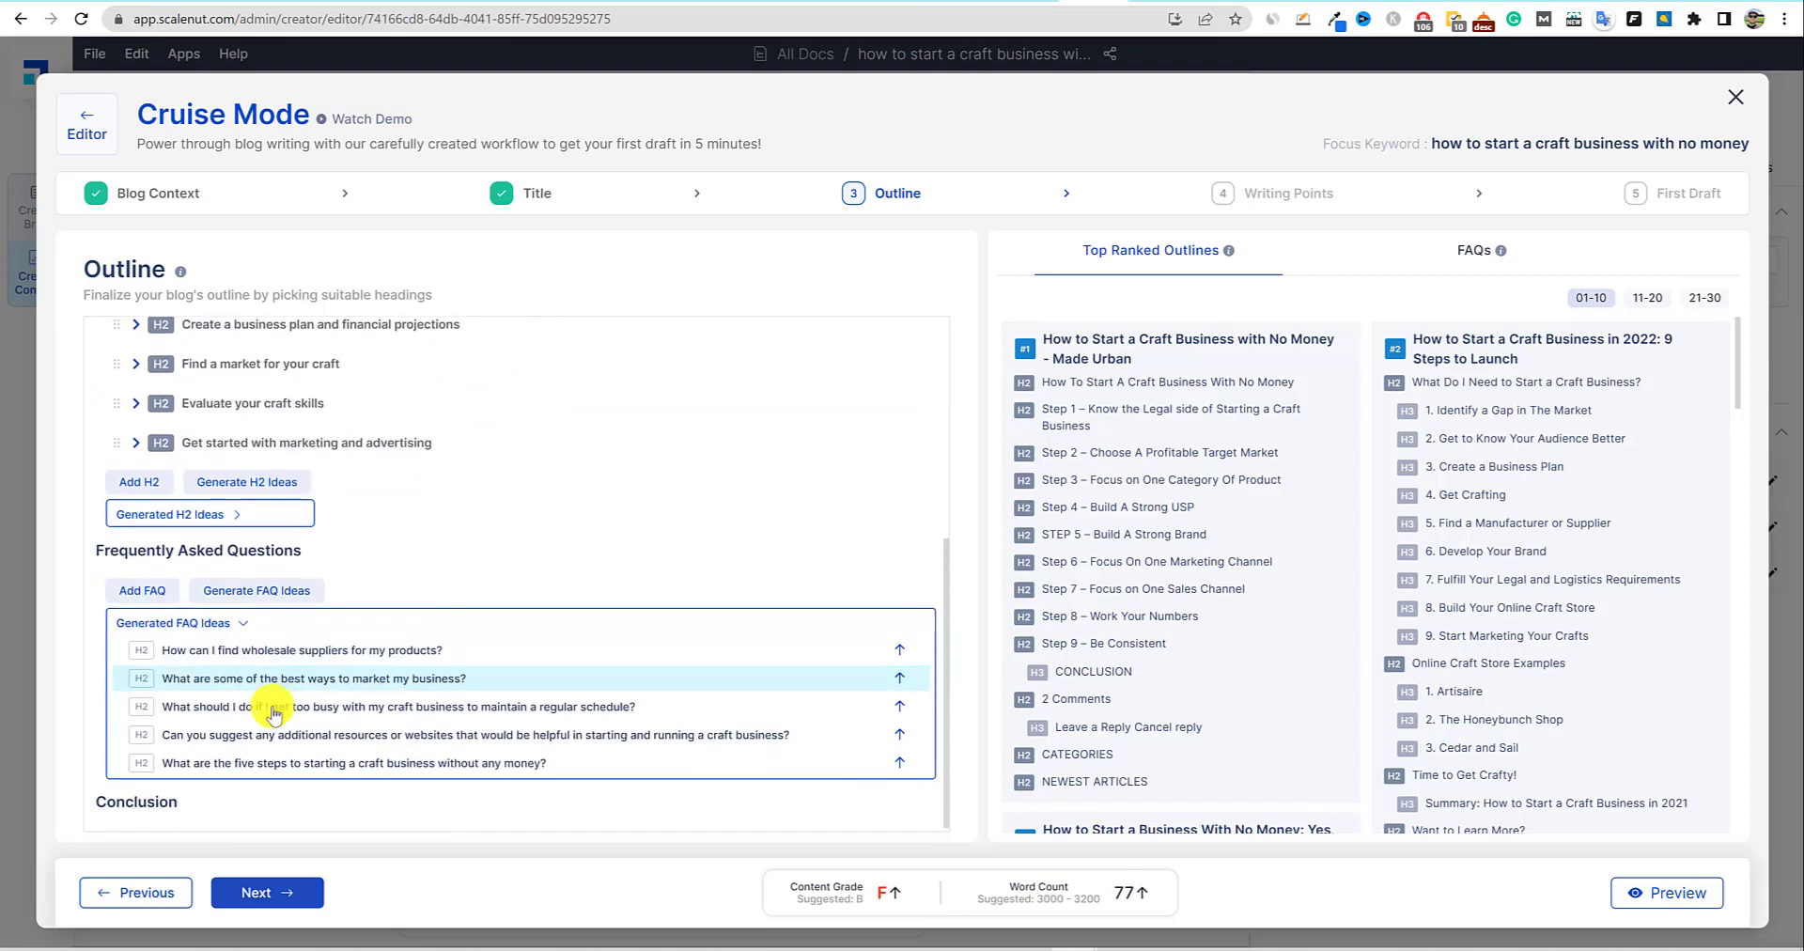
pyautogui.click(323, 645)
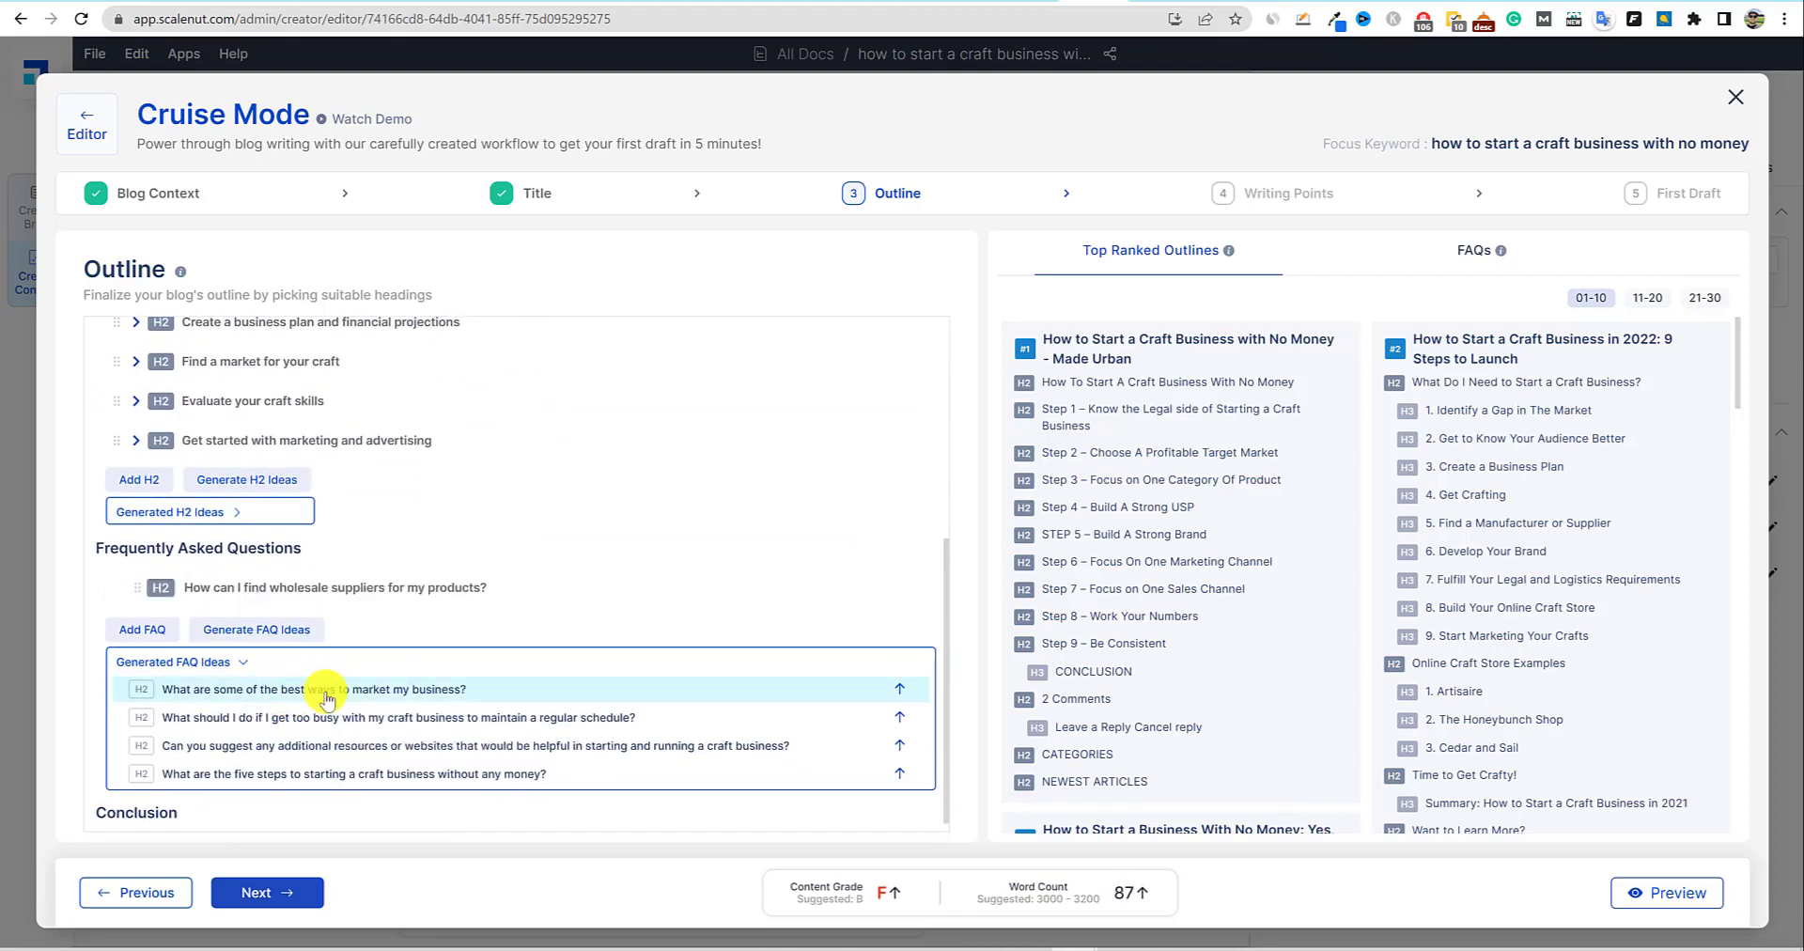
pyautogui.click(899, 689)
pyautogui.click(900, 725)
pyautogui.click(899, 771)
pyautogui.click(899, 820)
pyautogui.scroll(-1, 900, 819)
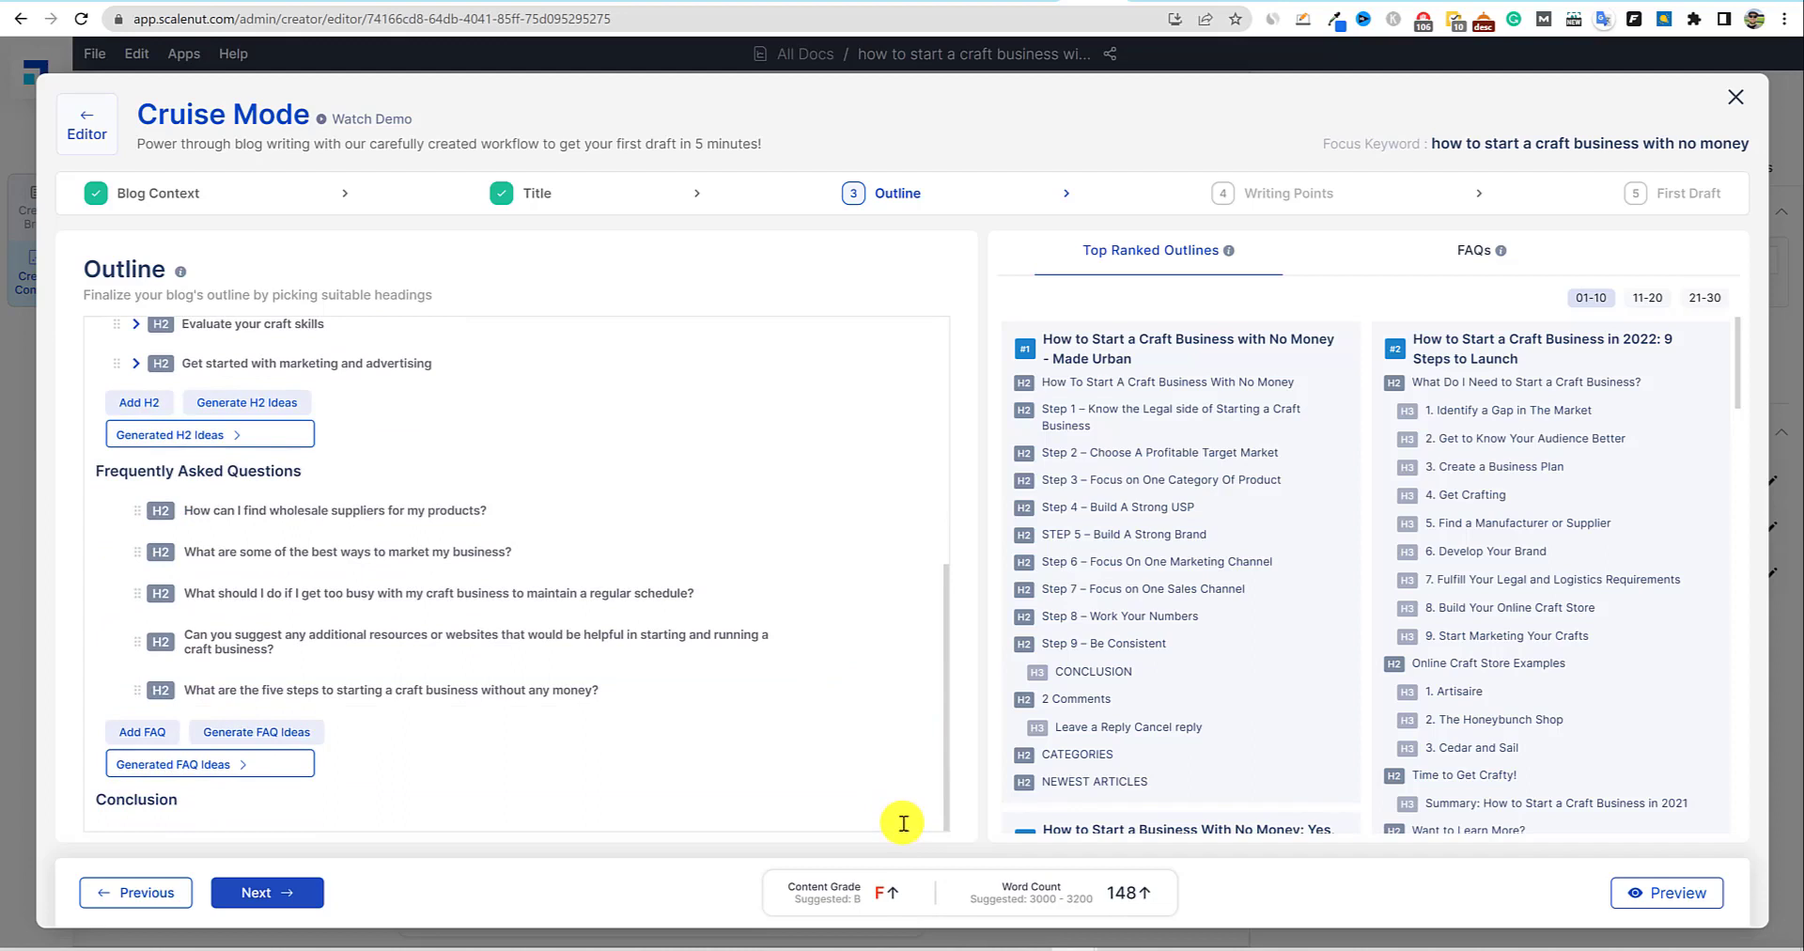
# Continue from the finished outline to the Writing Points stage and look over the points under the first headings.
pyautogui.click(256, 434)
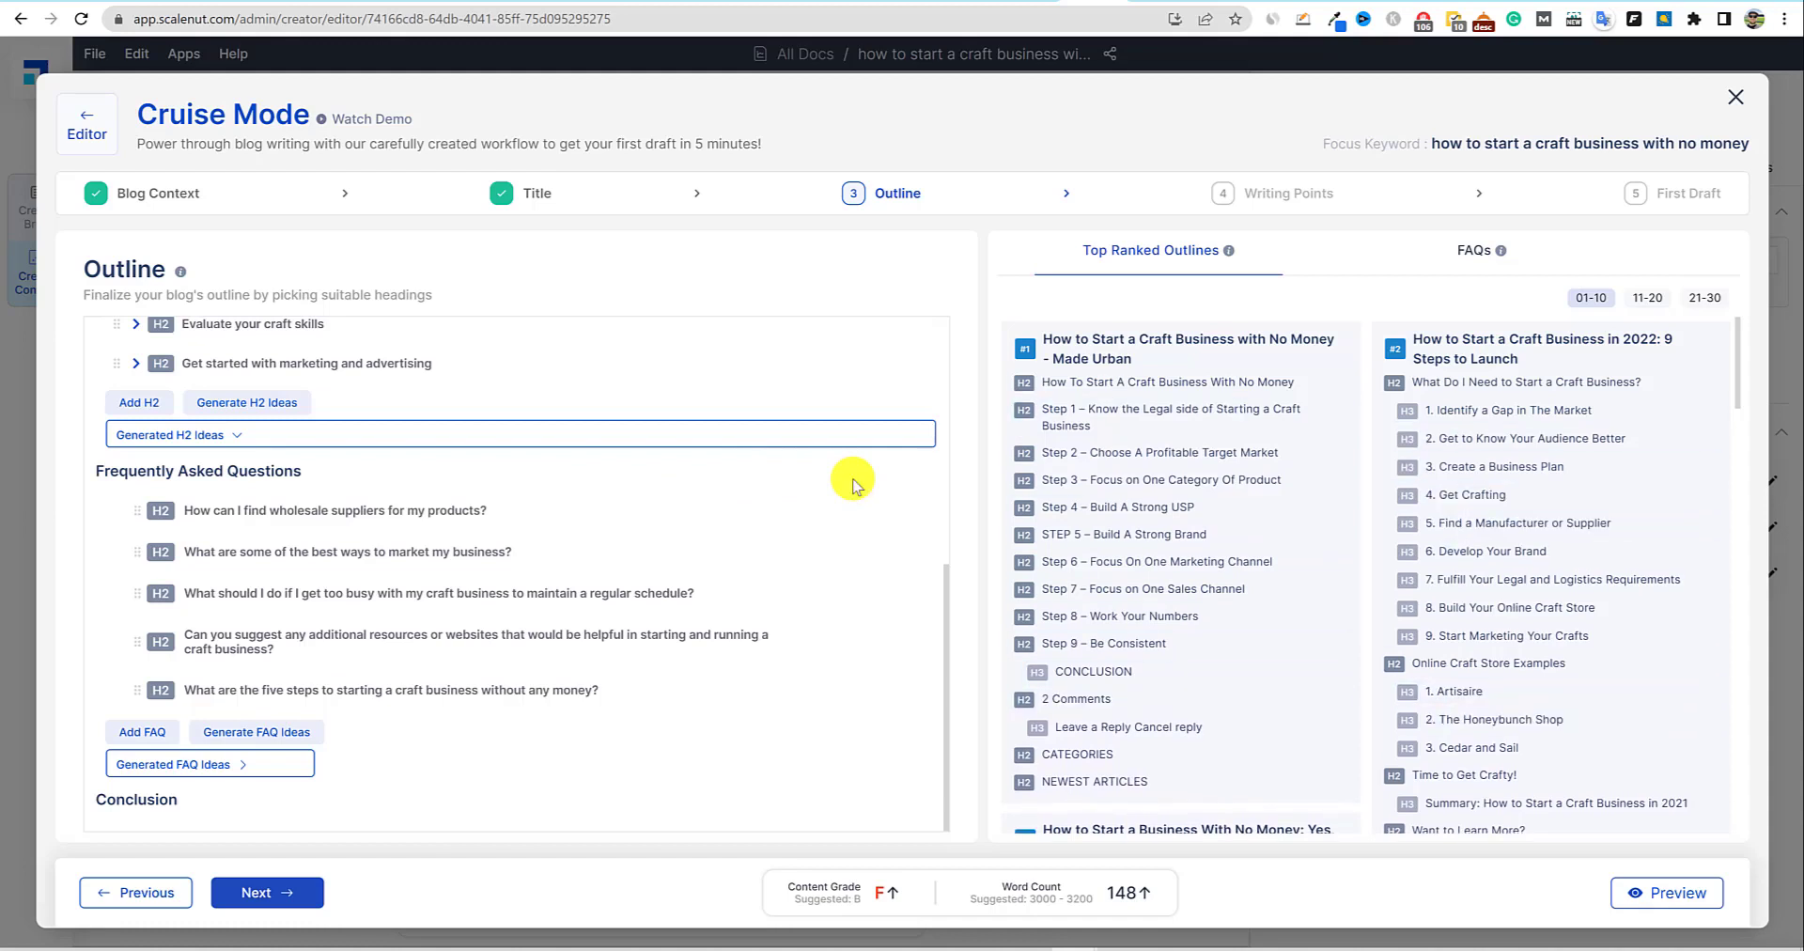
pyautogui.click(268, 893)
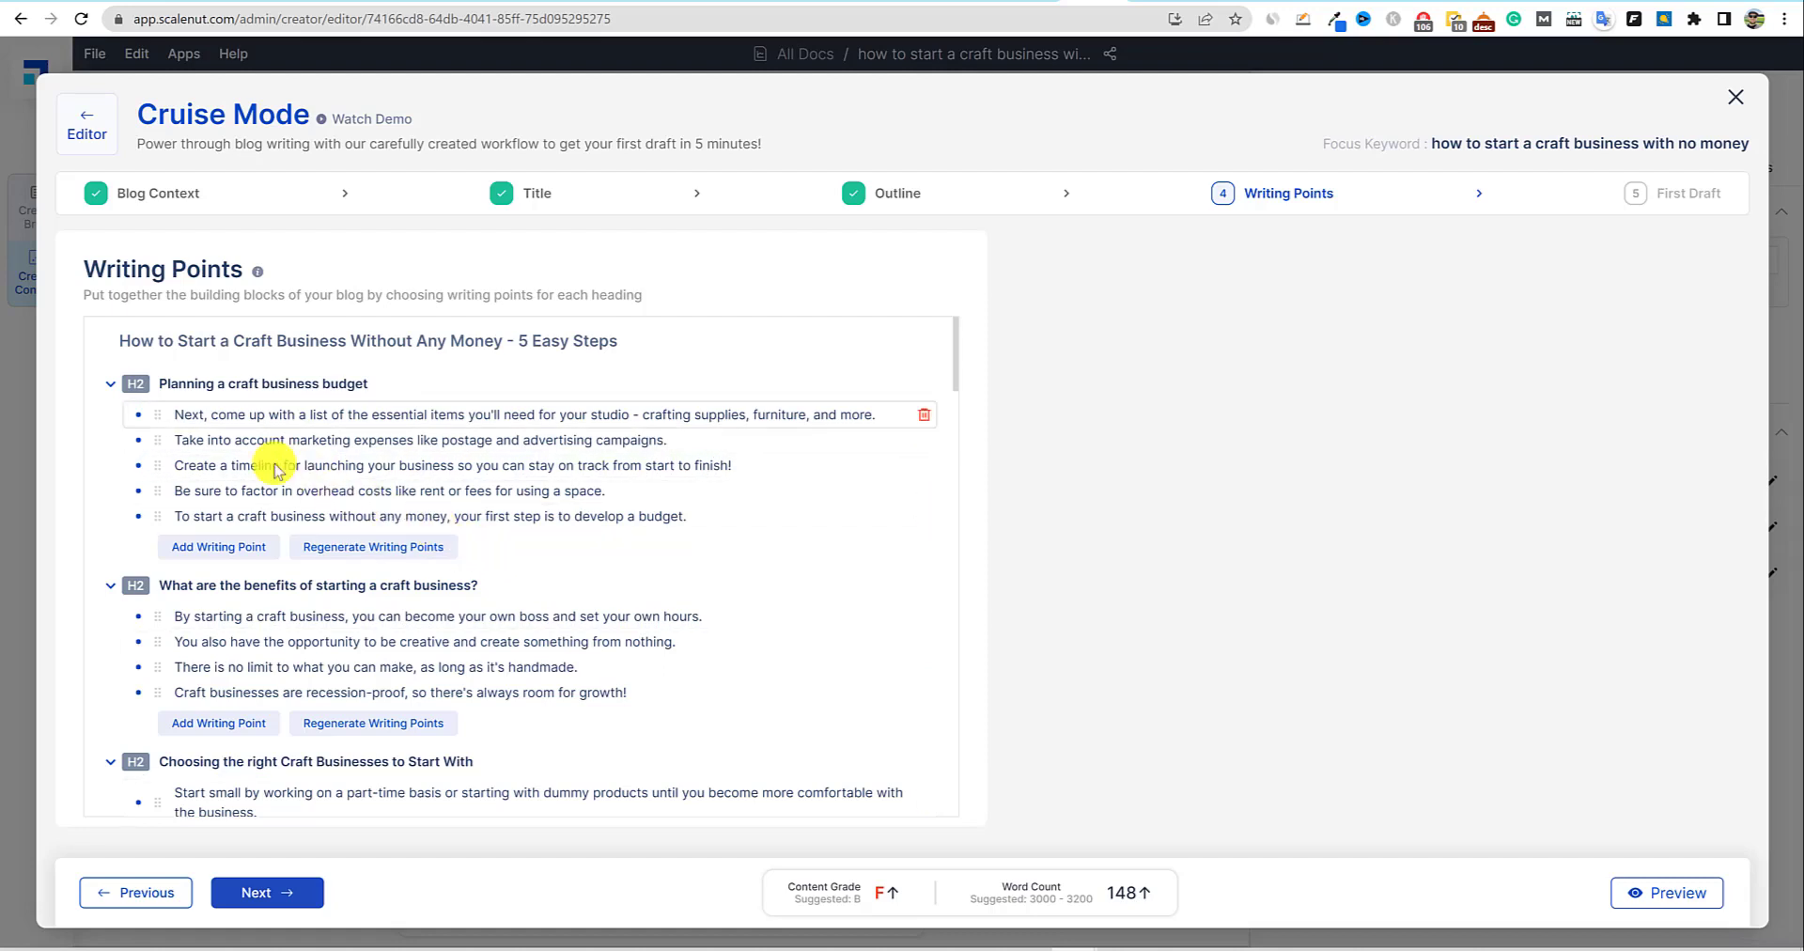
pyautogui.moveTo(157, 414)
pyautogui.mouseDown()
pyautogui.moveTo(161, 454)
pyautogui.moveTo(153, 411)
pyautogui.moveTo(159, 425)
pyautogui.mouseUp()
pyautogui.hotkey('shift', 'Tab')
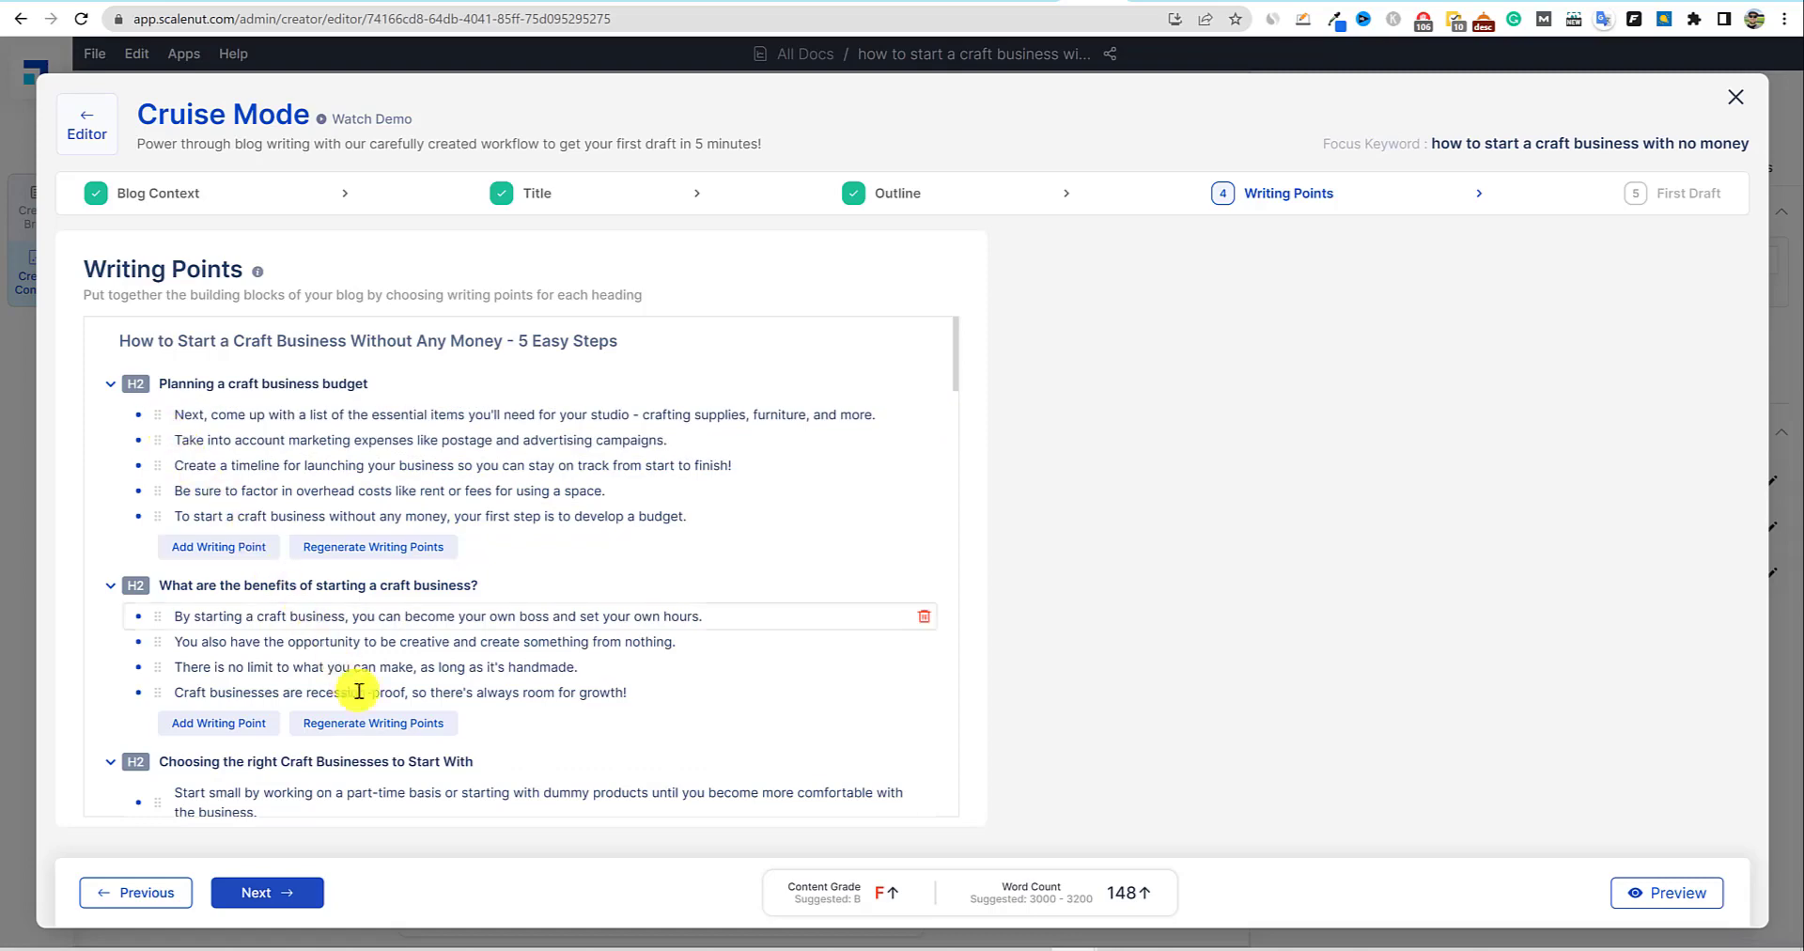
# Look through the writing points under every heading, down to the question on the five steps to starting a craft business.
pyautogui.click(385, 723)
pyautogui.scroll(-2, 392, 742)
pyautogui.scroll(-4, 393, 742)
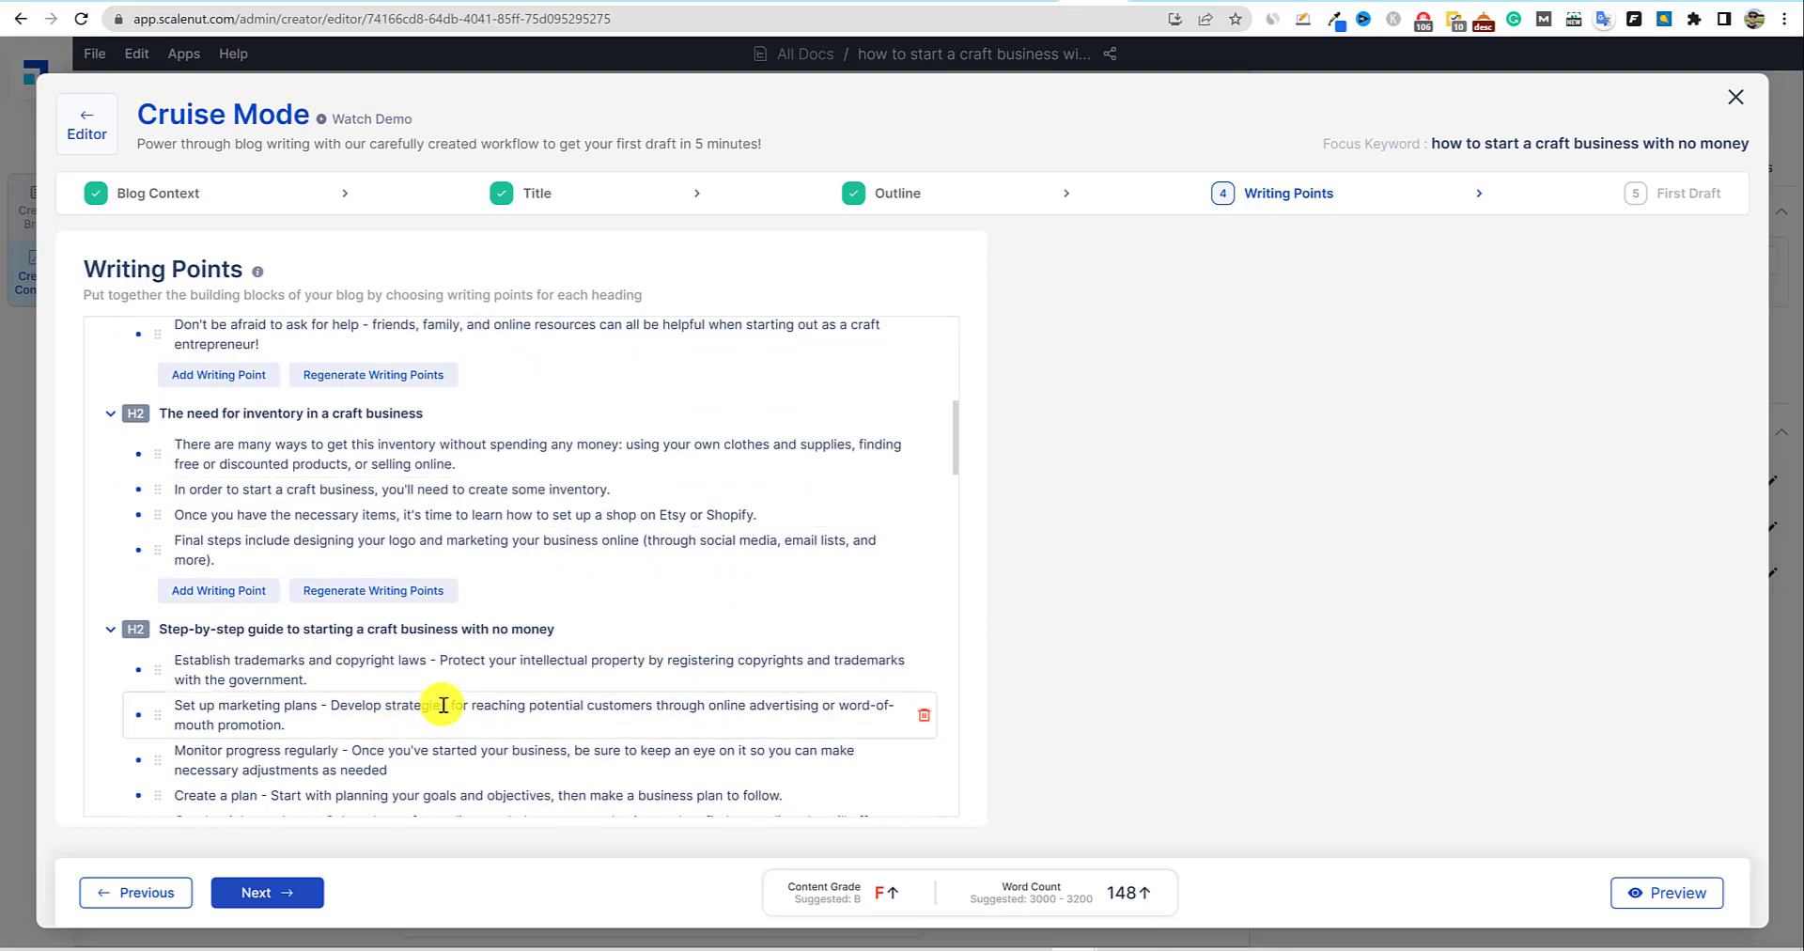
pyautogui.scroll(-6, 435, 702)
pyautogui.scroll(12, 438, 703)
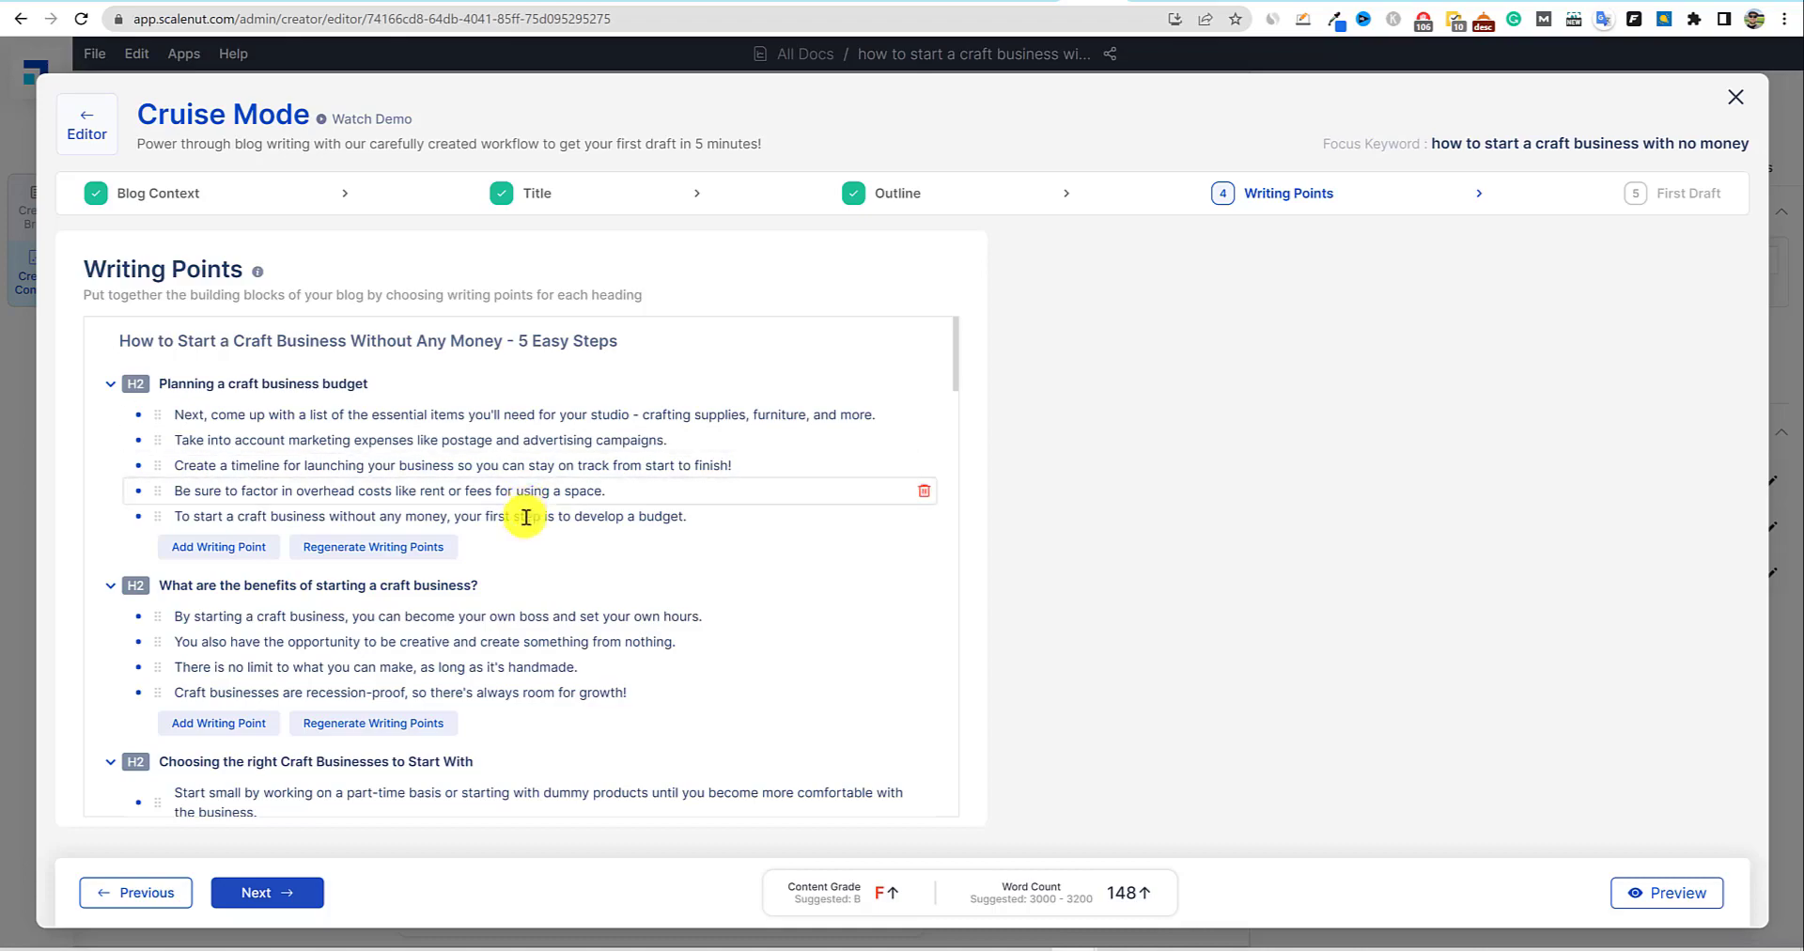
pyautogui.scroll(-15, 507, 747)
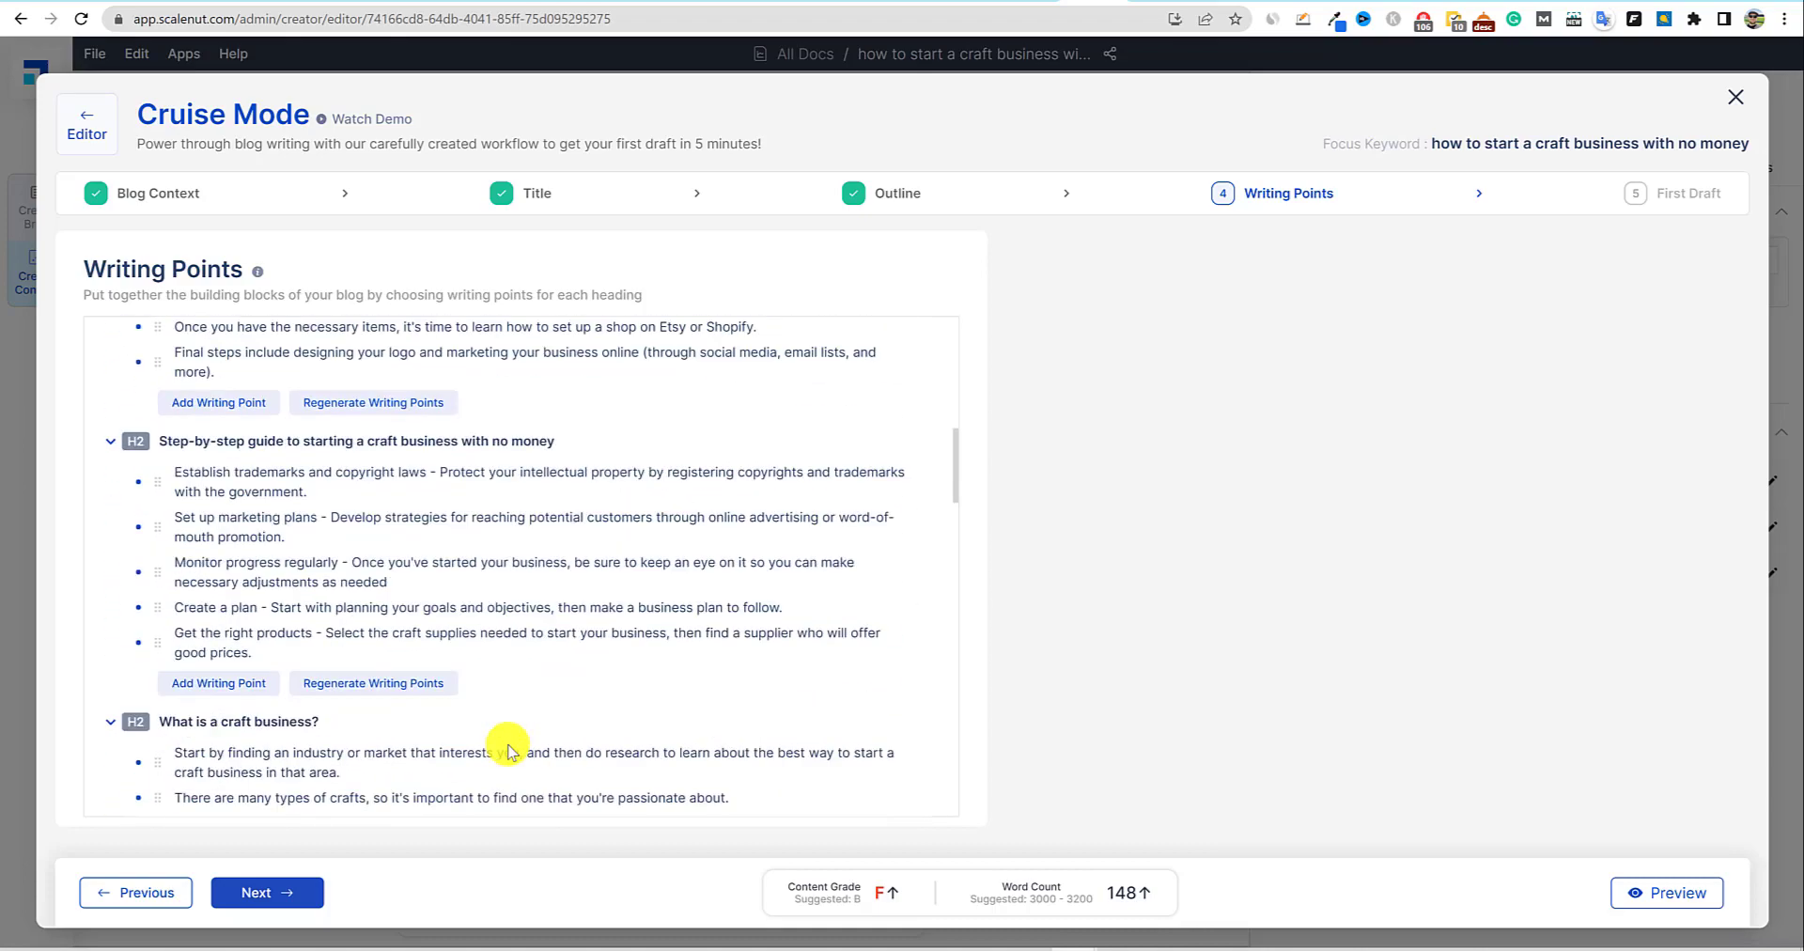
pyautogui.scroll(-10, 508, 745)
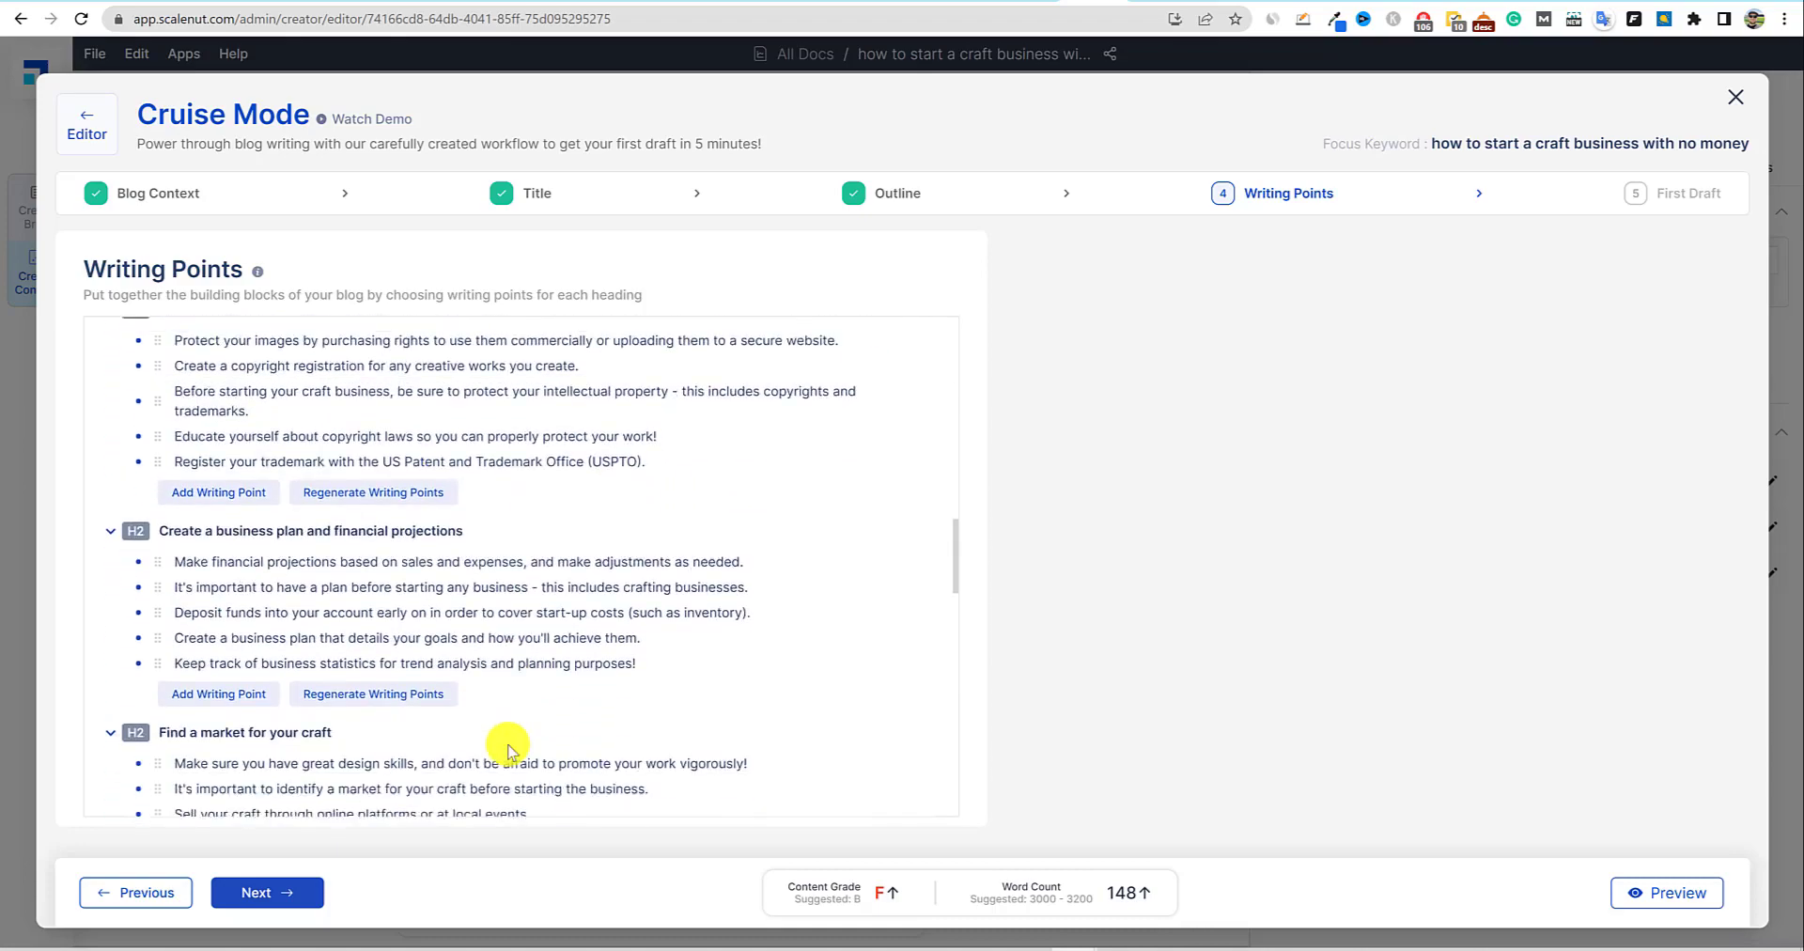
pyautogui.scroll(-10, 561, 690)
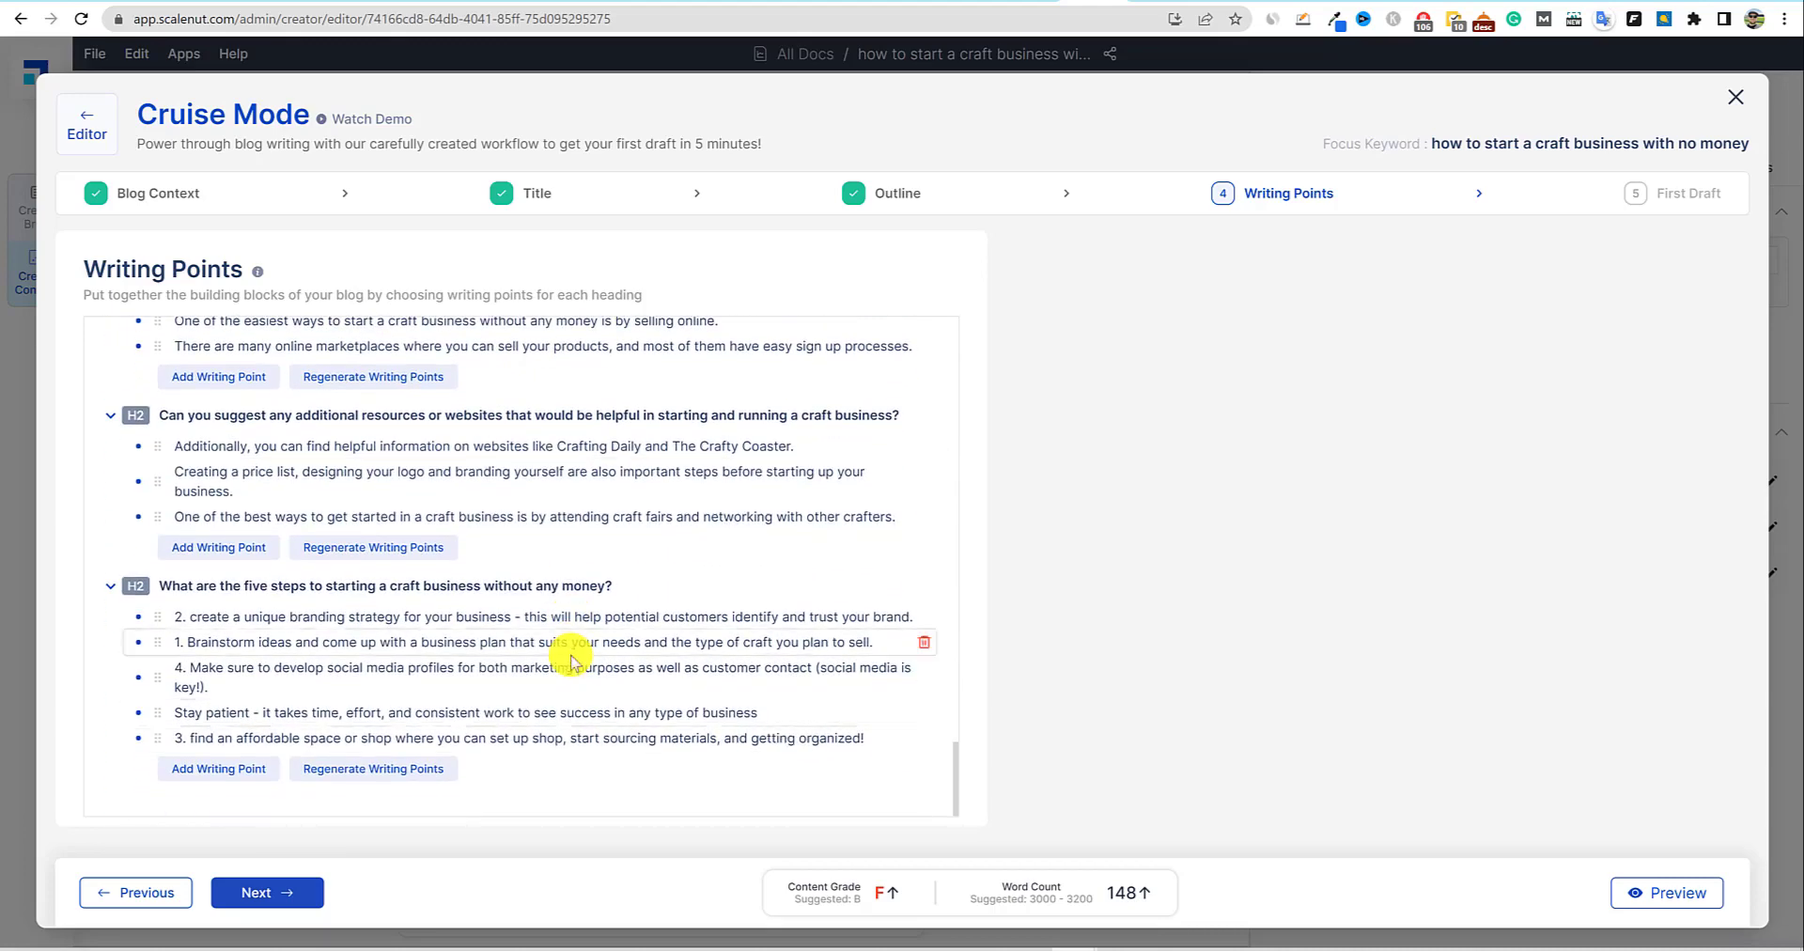
# Generate the first draft from the writing points and look through it from the craft business budget section to the Conclusion.
pyautogui.click(273, 892)
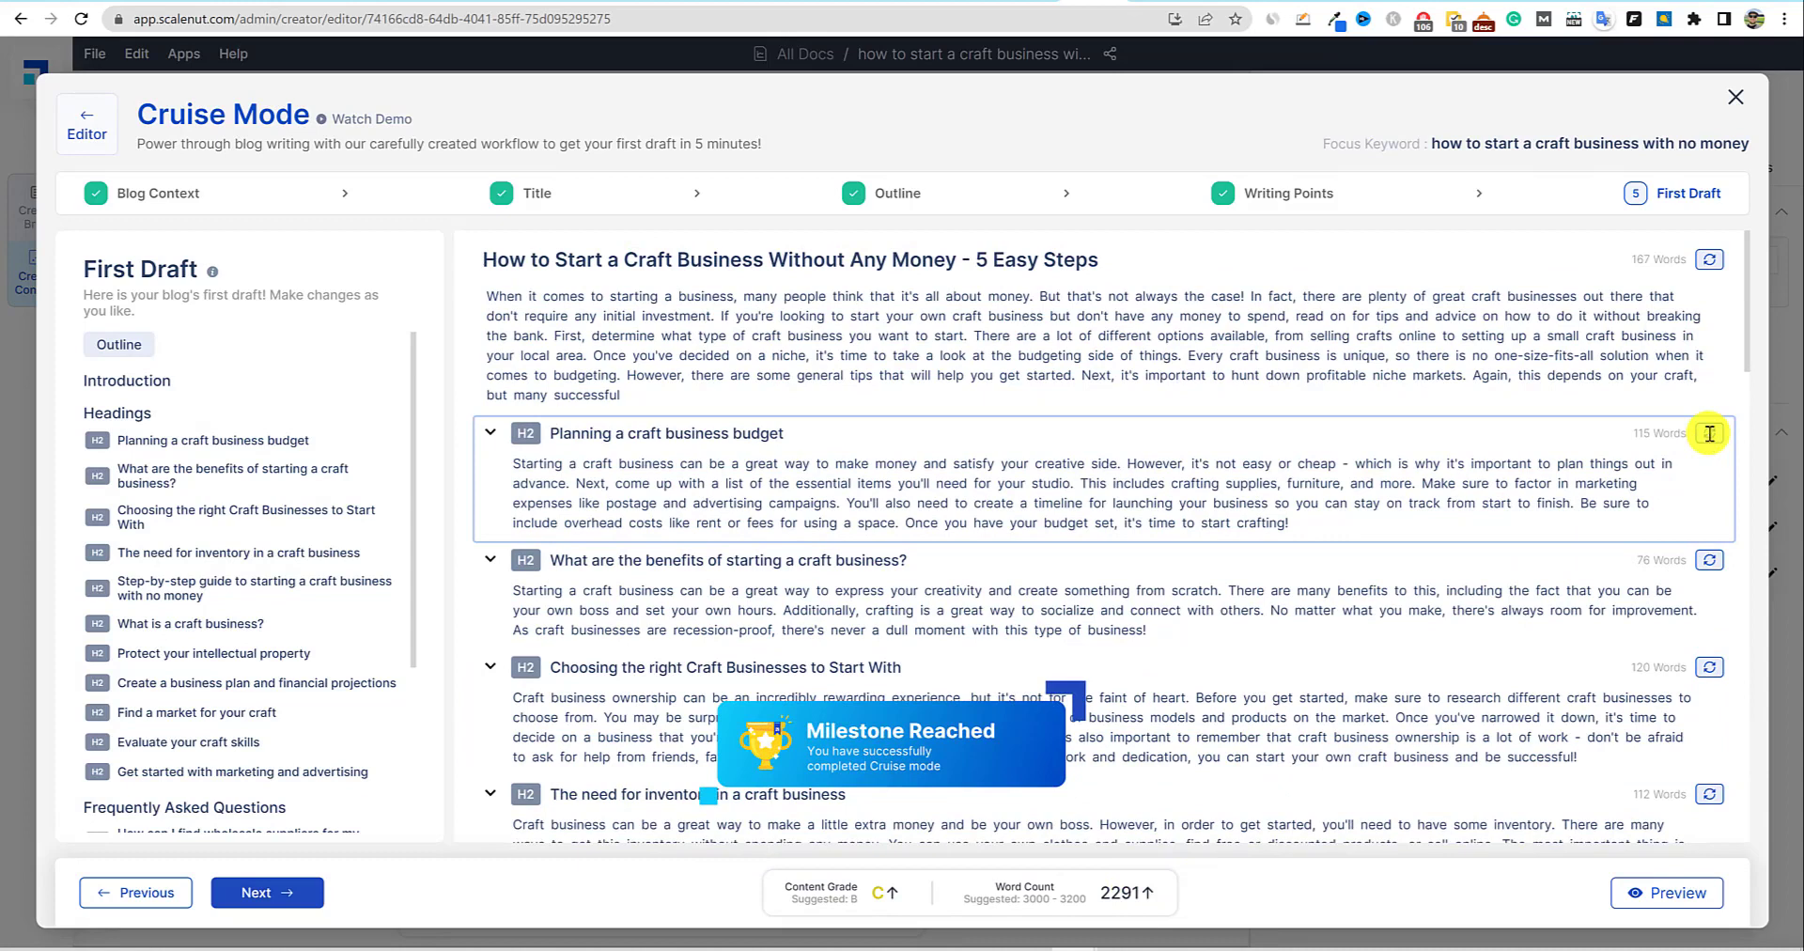
pyautogui.moveTo(609, 465); pyautogui.dragTo(1417, 516)
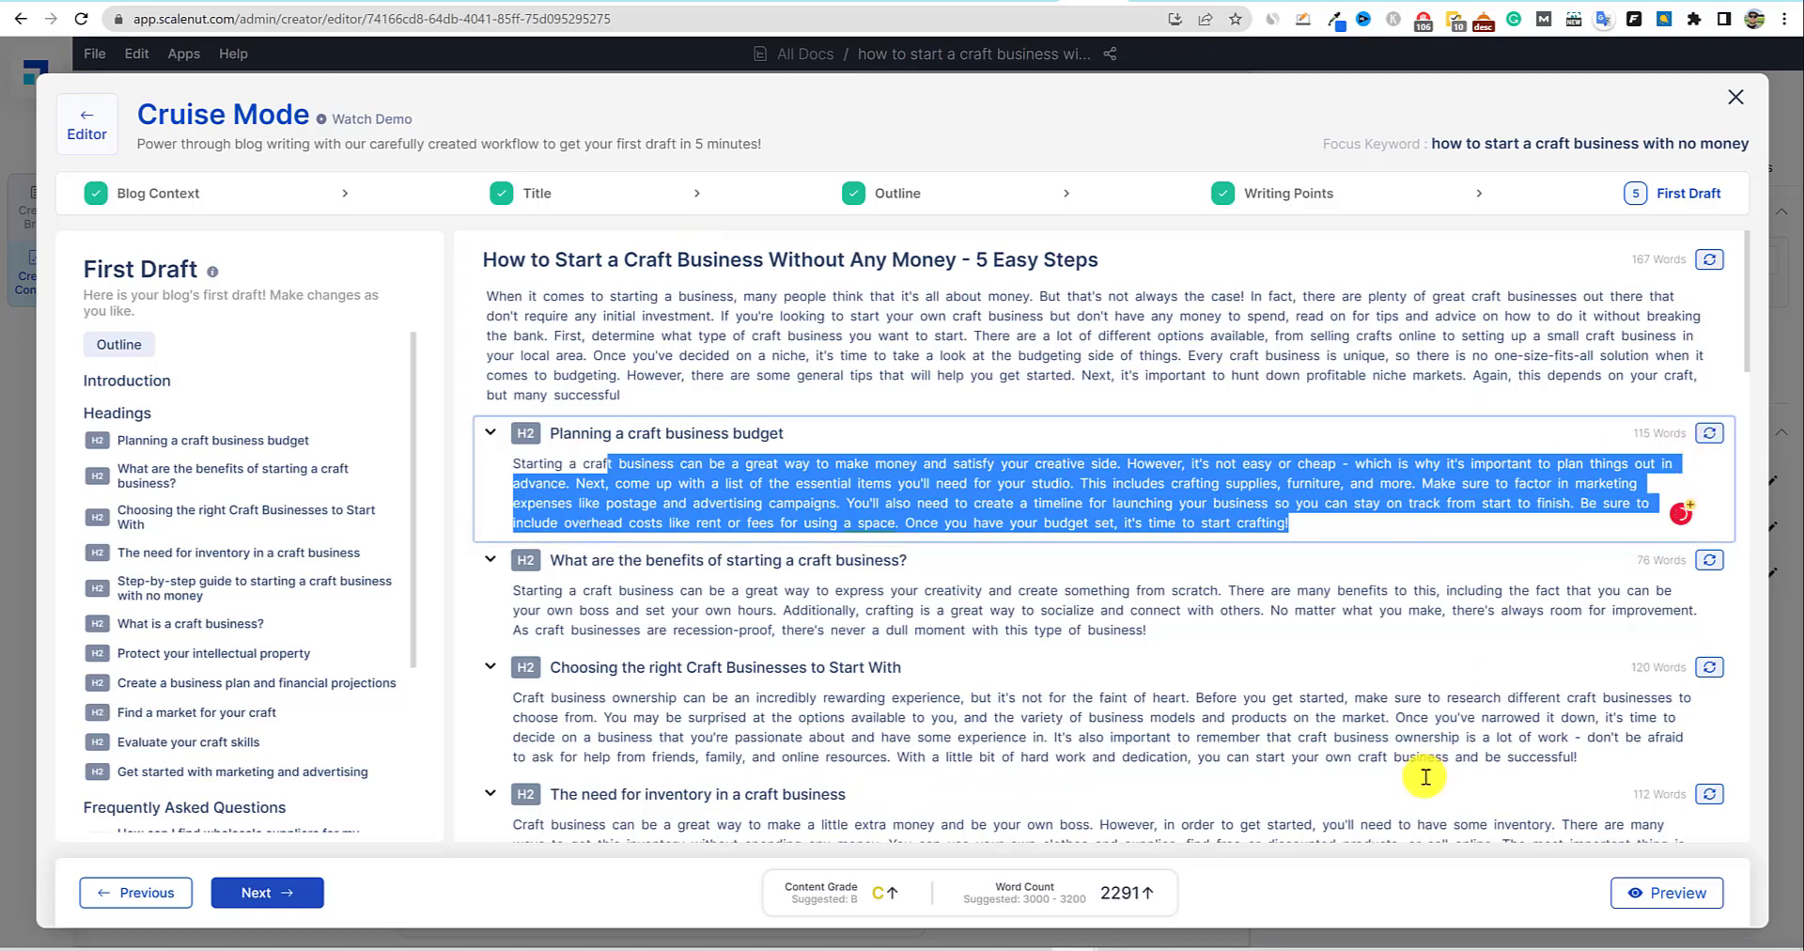
pyautogui.scroll(-20, 1420, 770)
pyautogui.scroll(-3, 1421, 778)
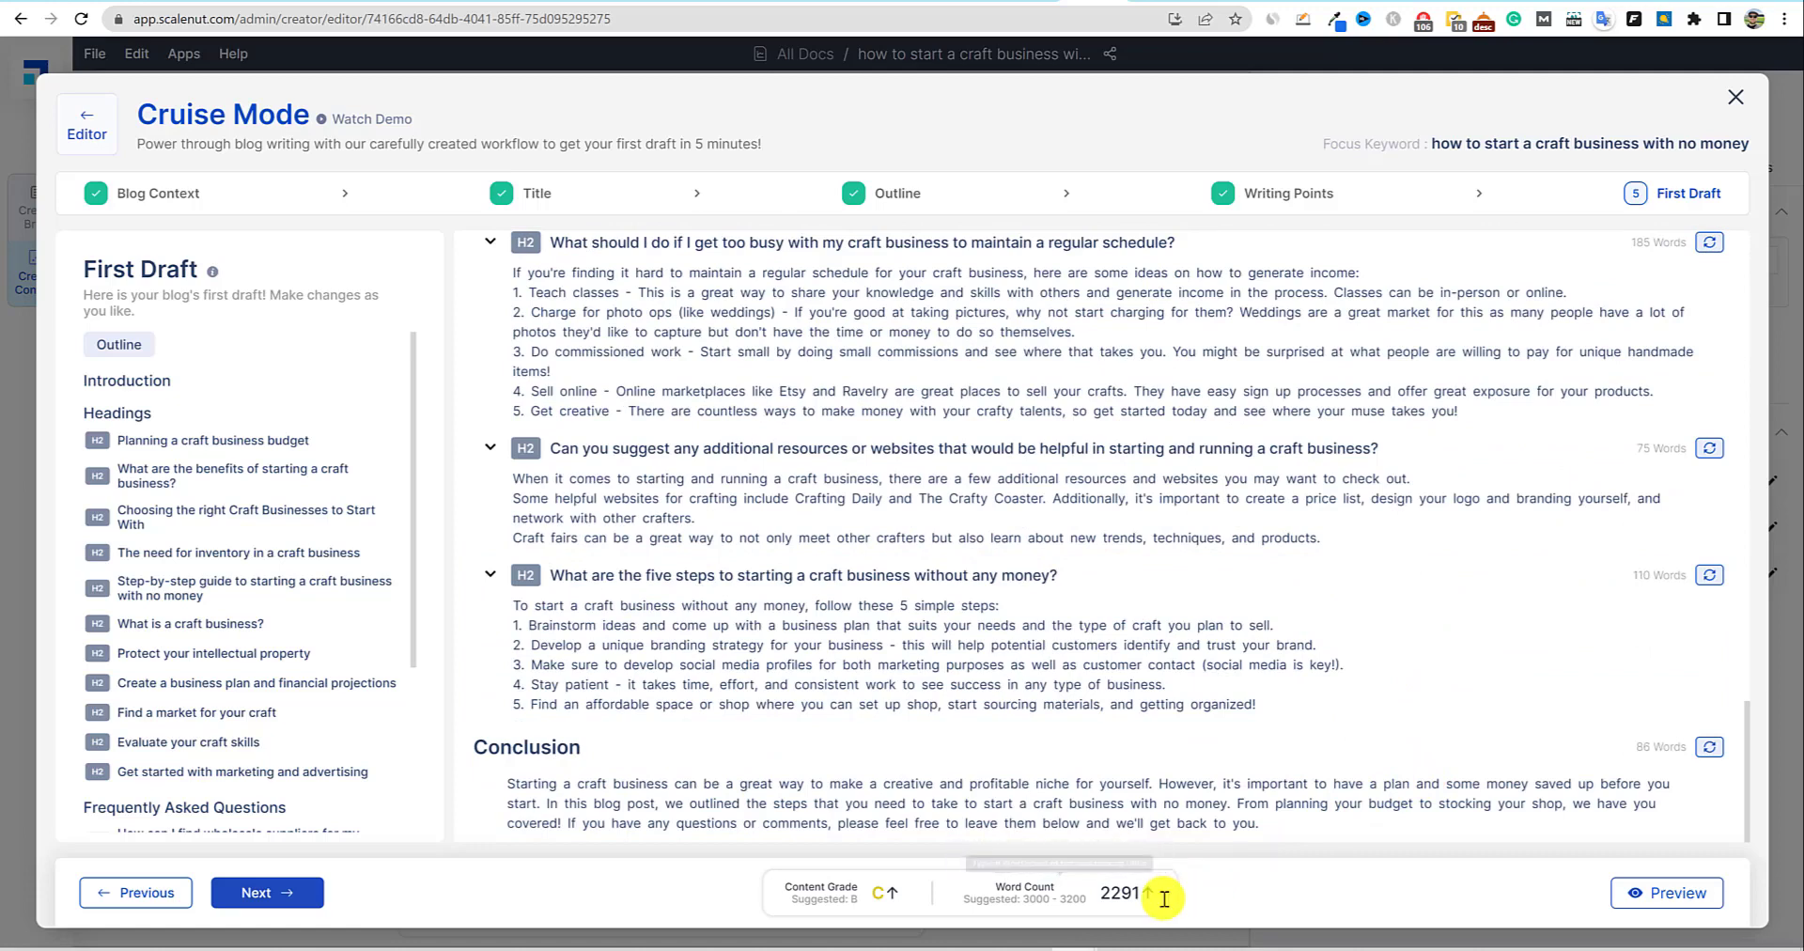
# Preview the complete first draft and download it as a Word .doc file.
pyautogui.click(1662, 895)
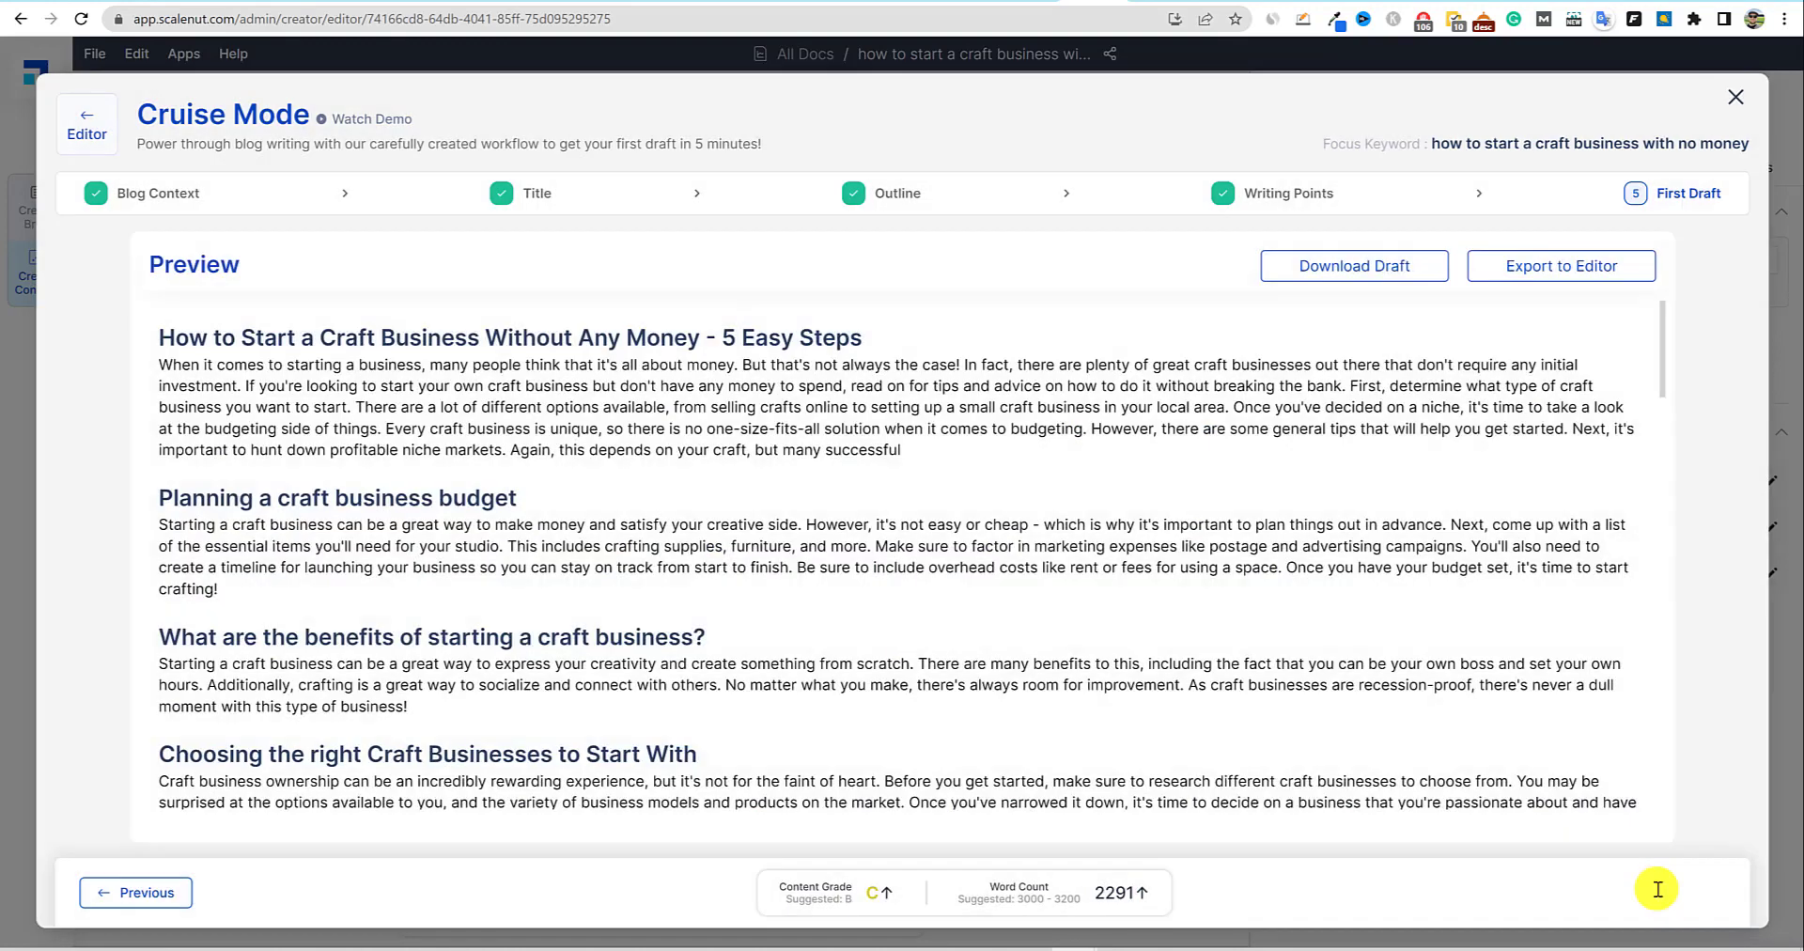
pyautogui.scroll(-15, 1194, 507)
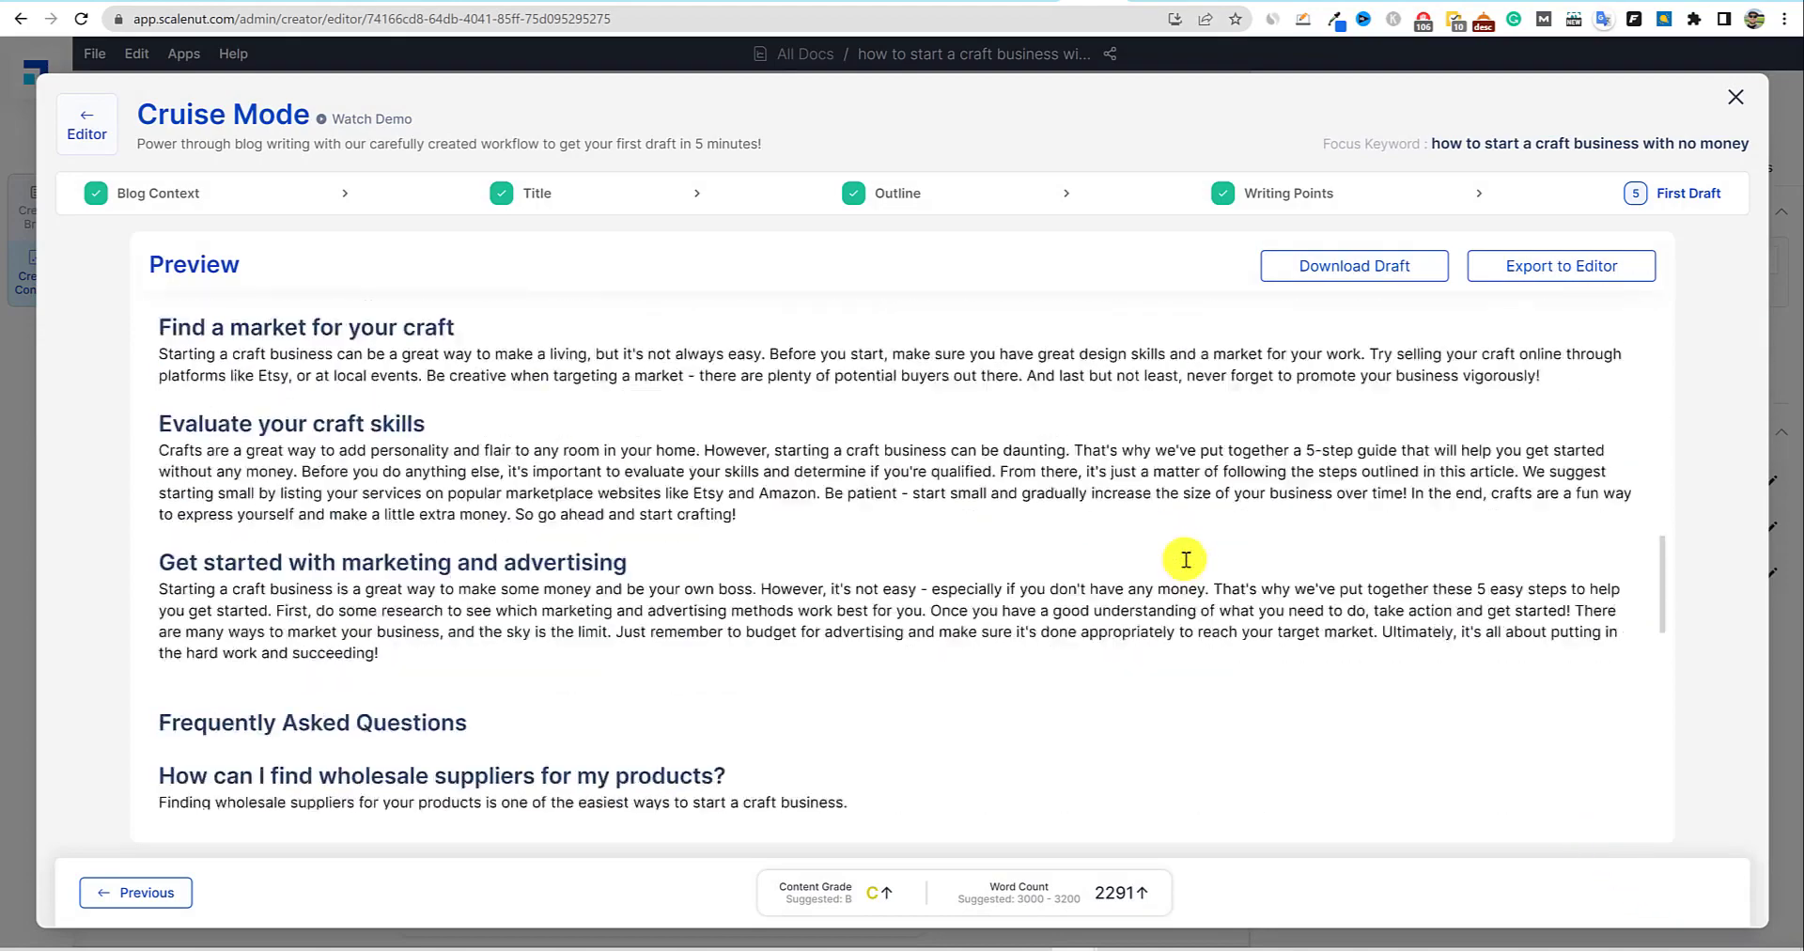
pyautogui.scroll(15, 1186, 560)
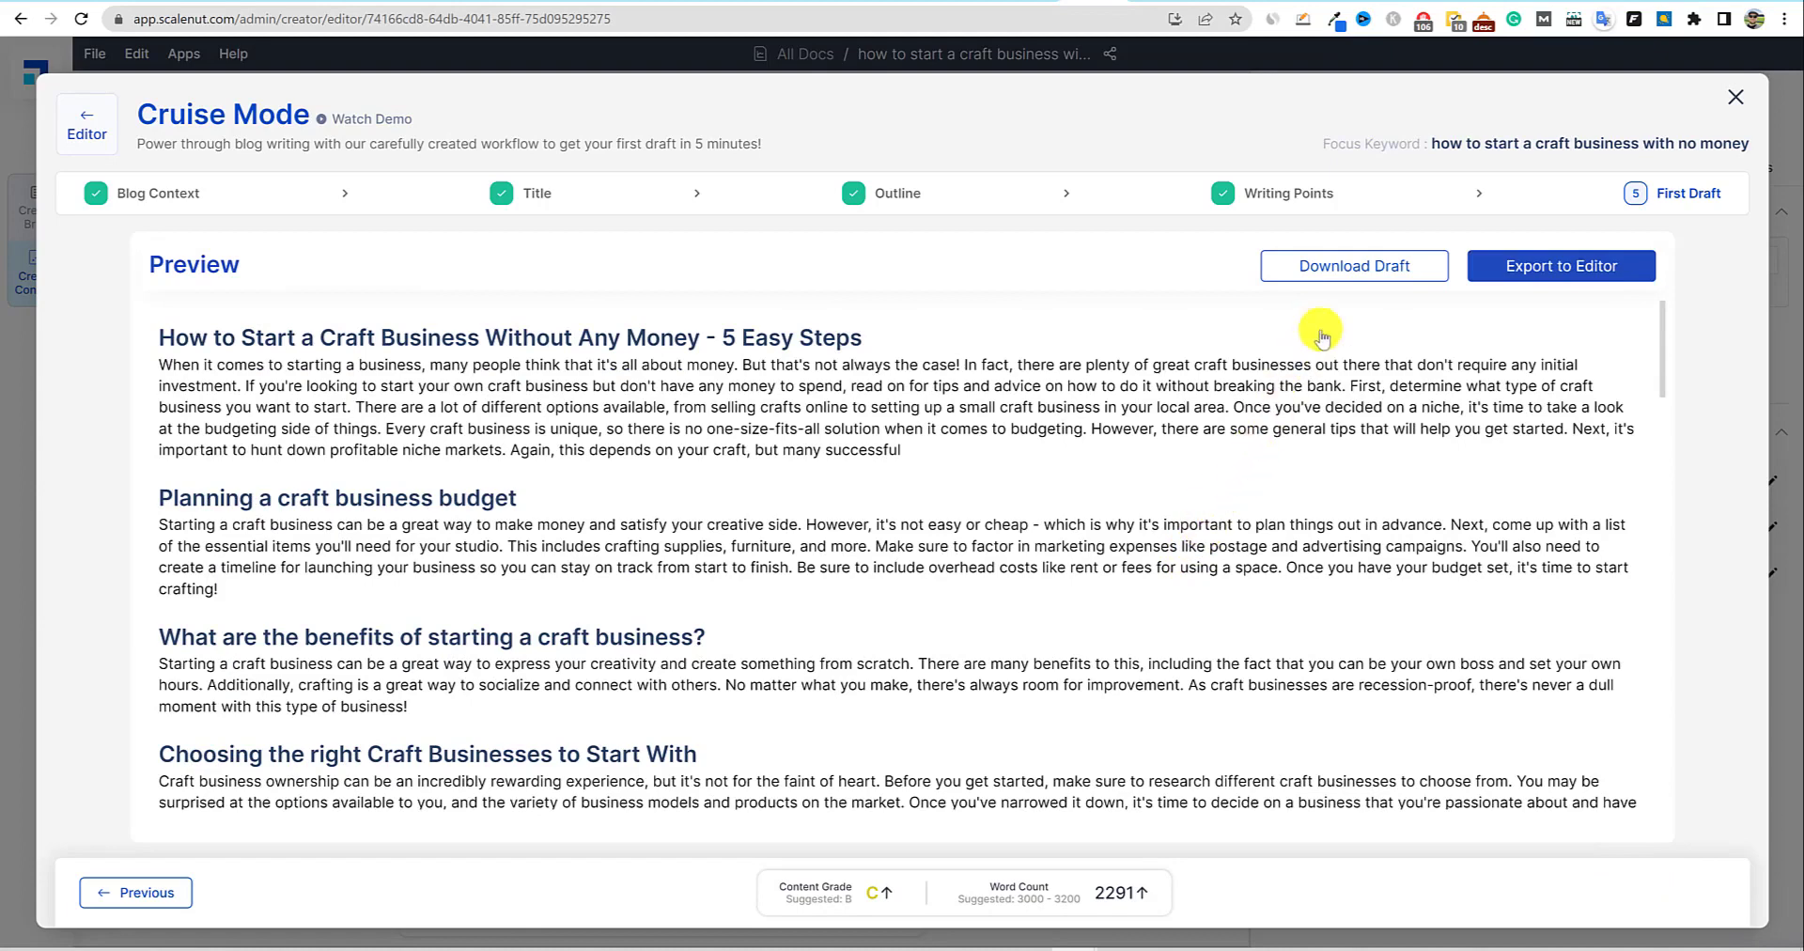
pyautogui.click(1374, 277)
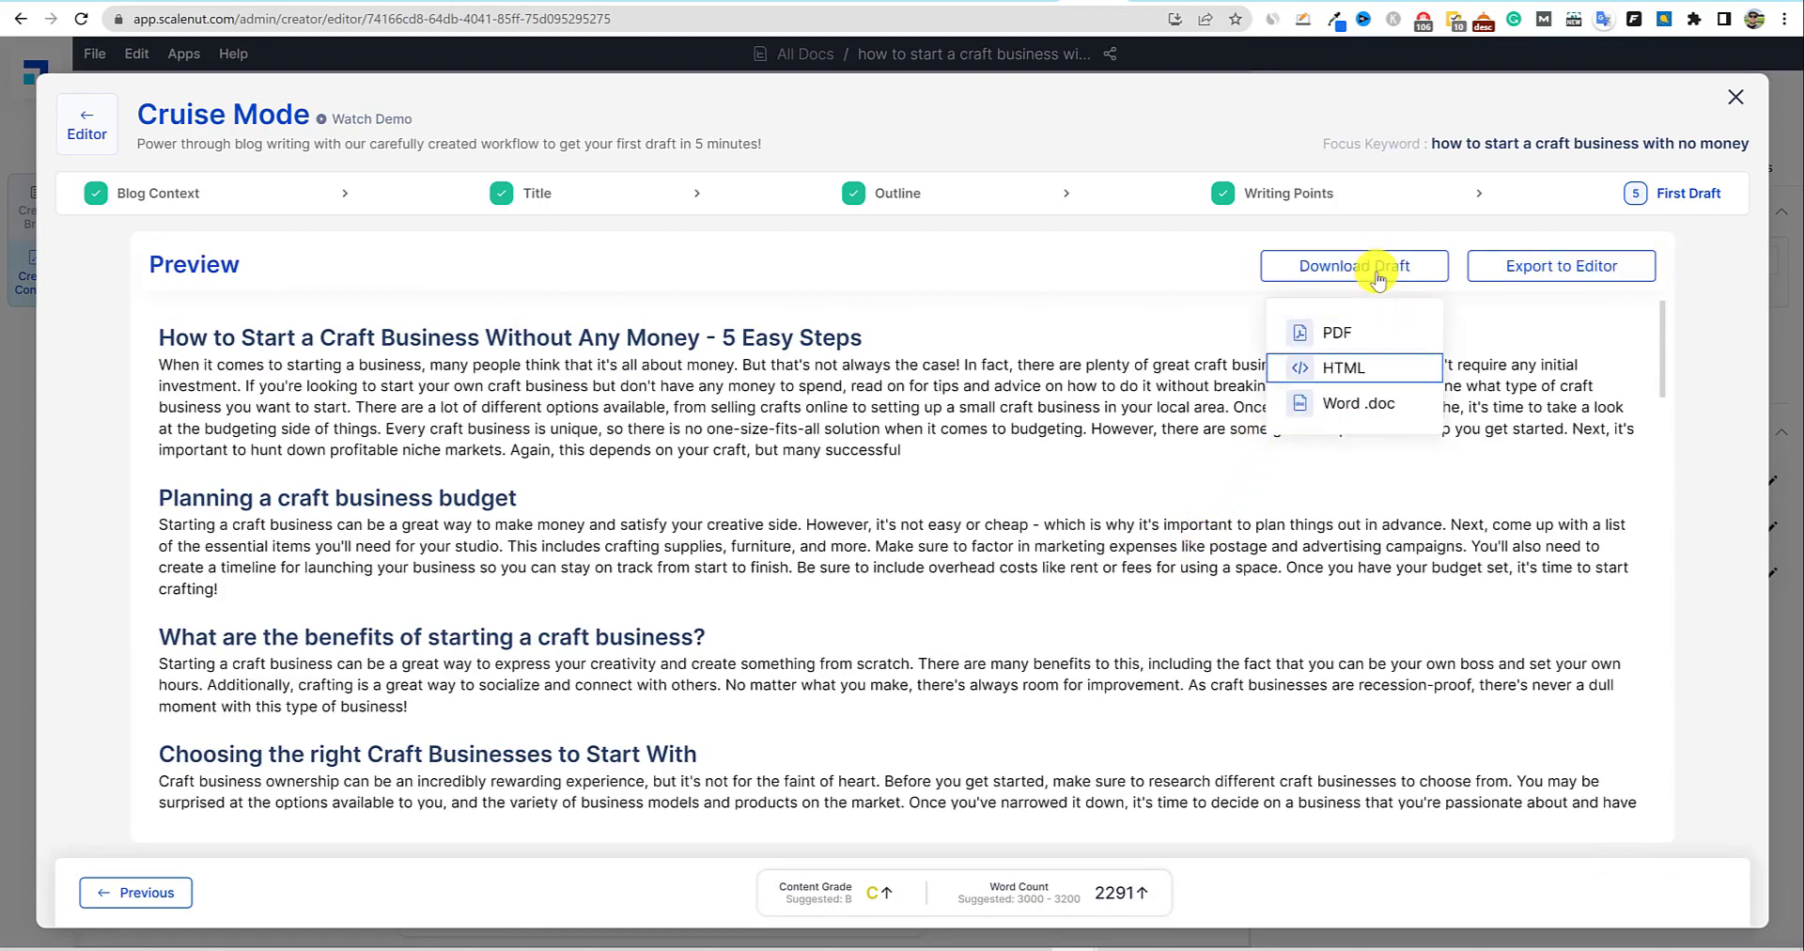
pyautogui.click(1367, 402)
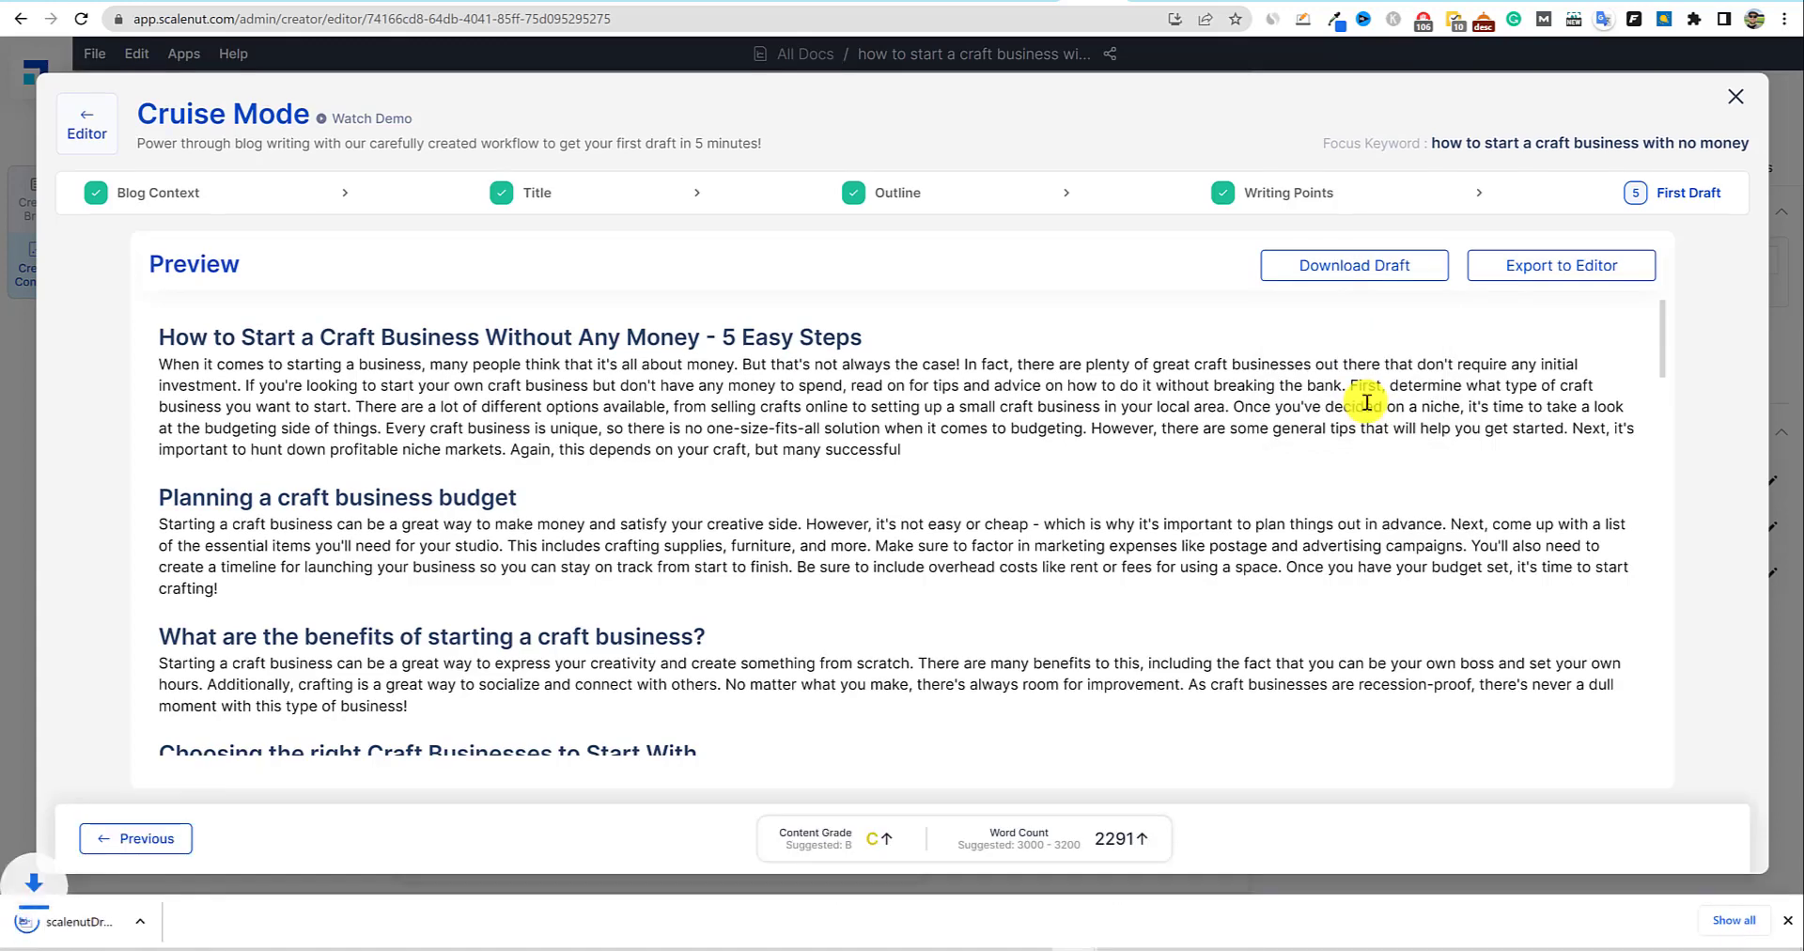
# Open the downloaded draft in Word and enable editing of the document.
pyautogui.click(120, 927)
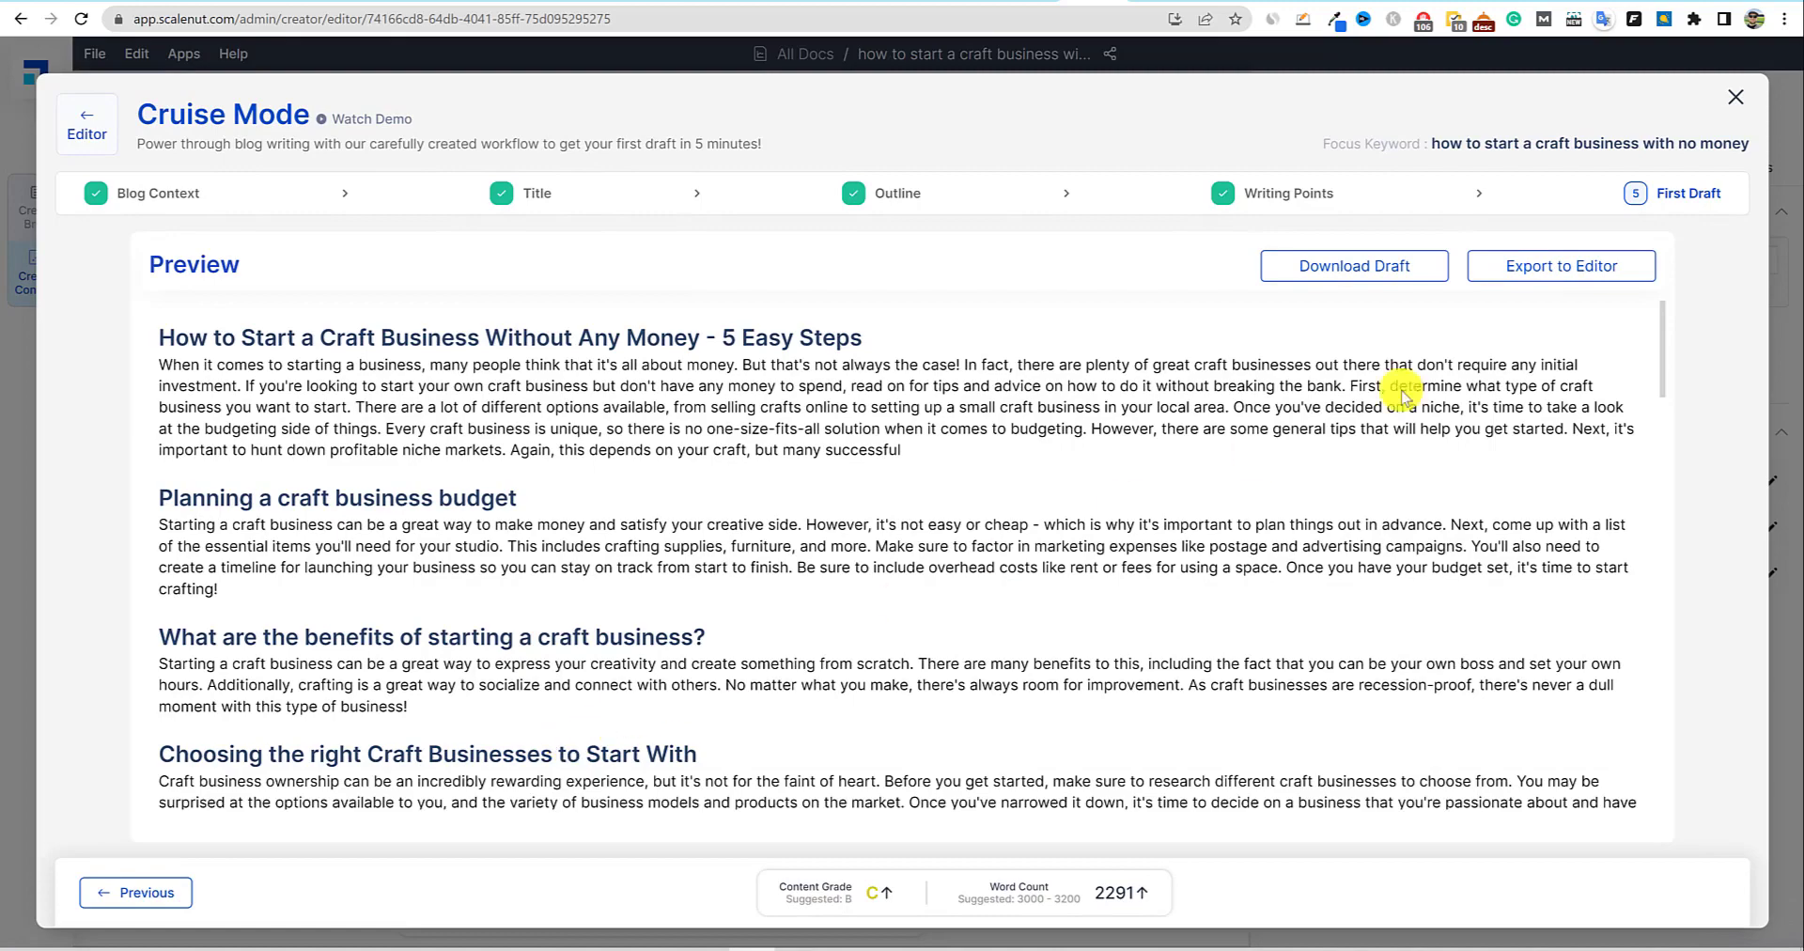
pyautogui.moveTo(1550, 103); pyautogui.dragTo(899, 290)
pyautogui.click(1294, 291)
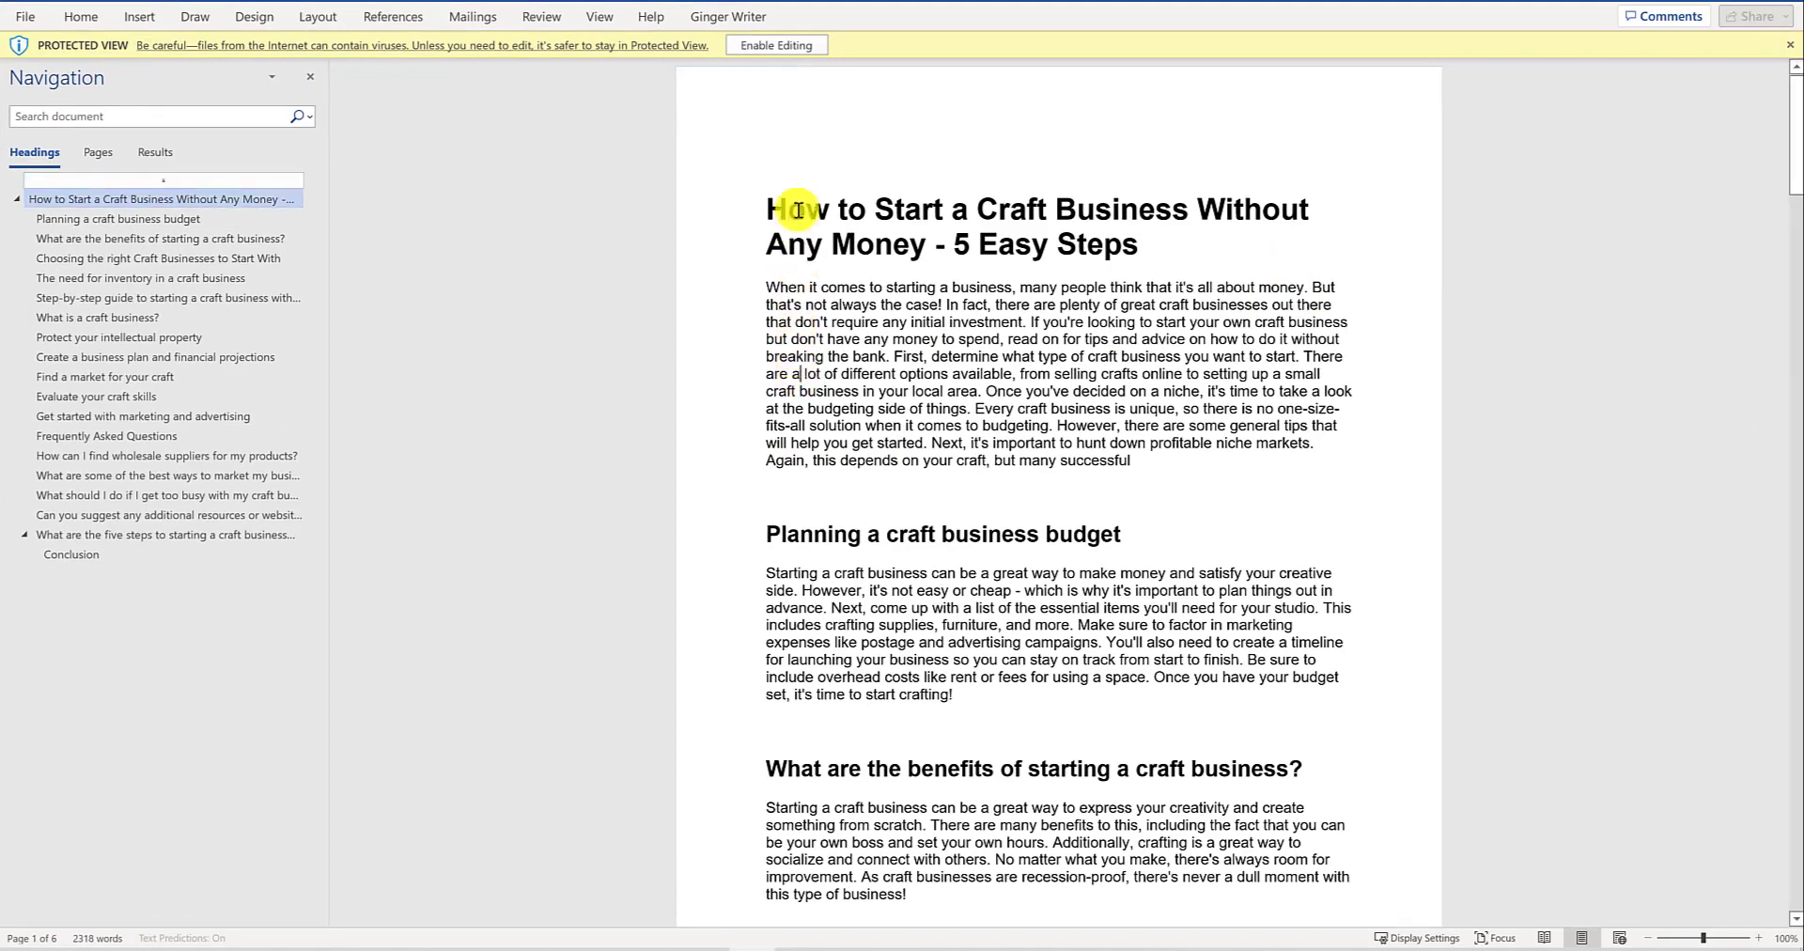
pyautogui.click(798, 49)
pyautogui.click(933, 515)
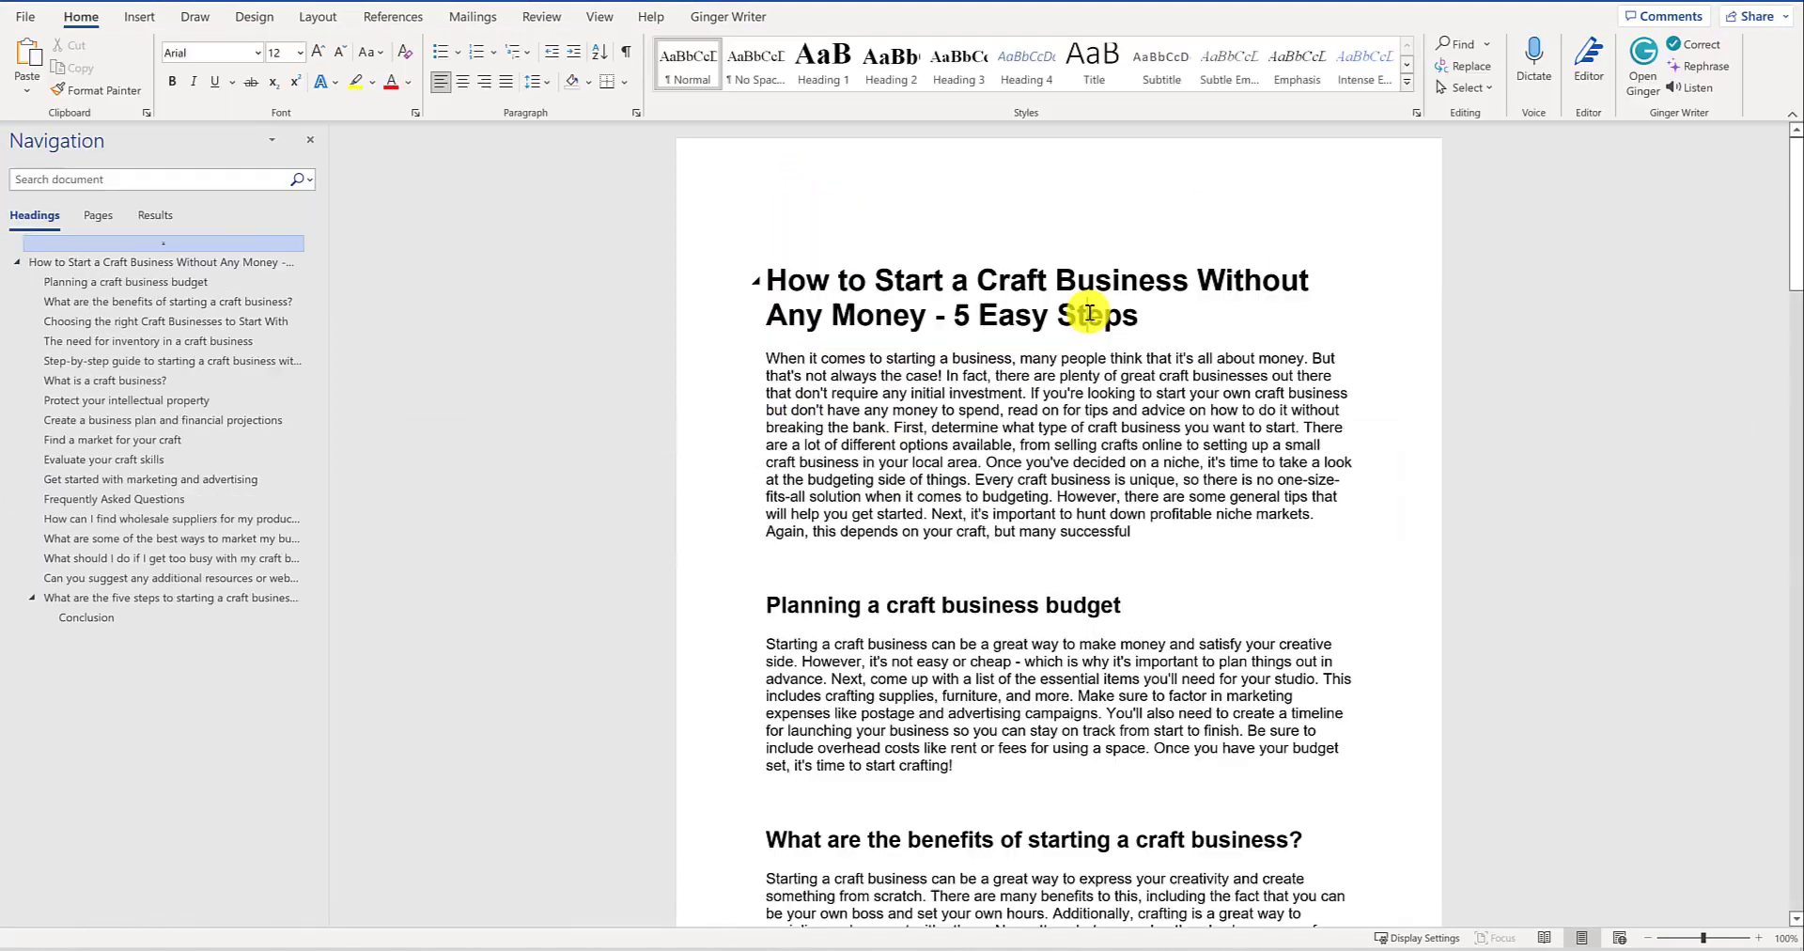
# Read through the Word document down to the Conclusion and return to the Scalenut preview.
pyautogui.scroll(-20, 1140, 507)
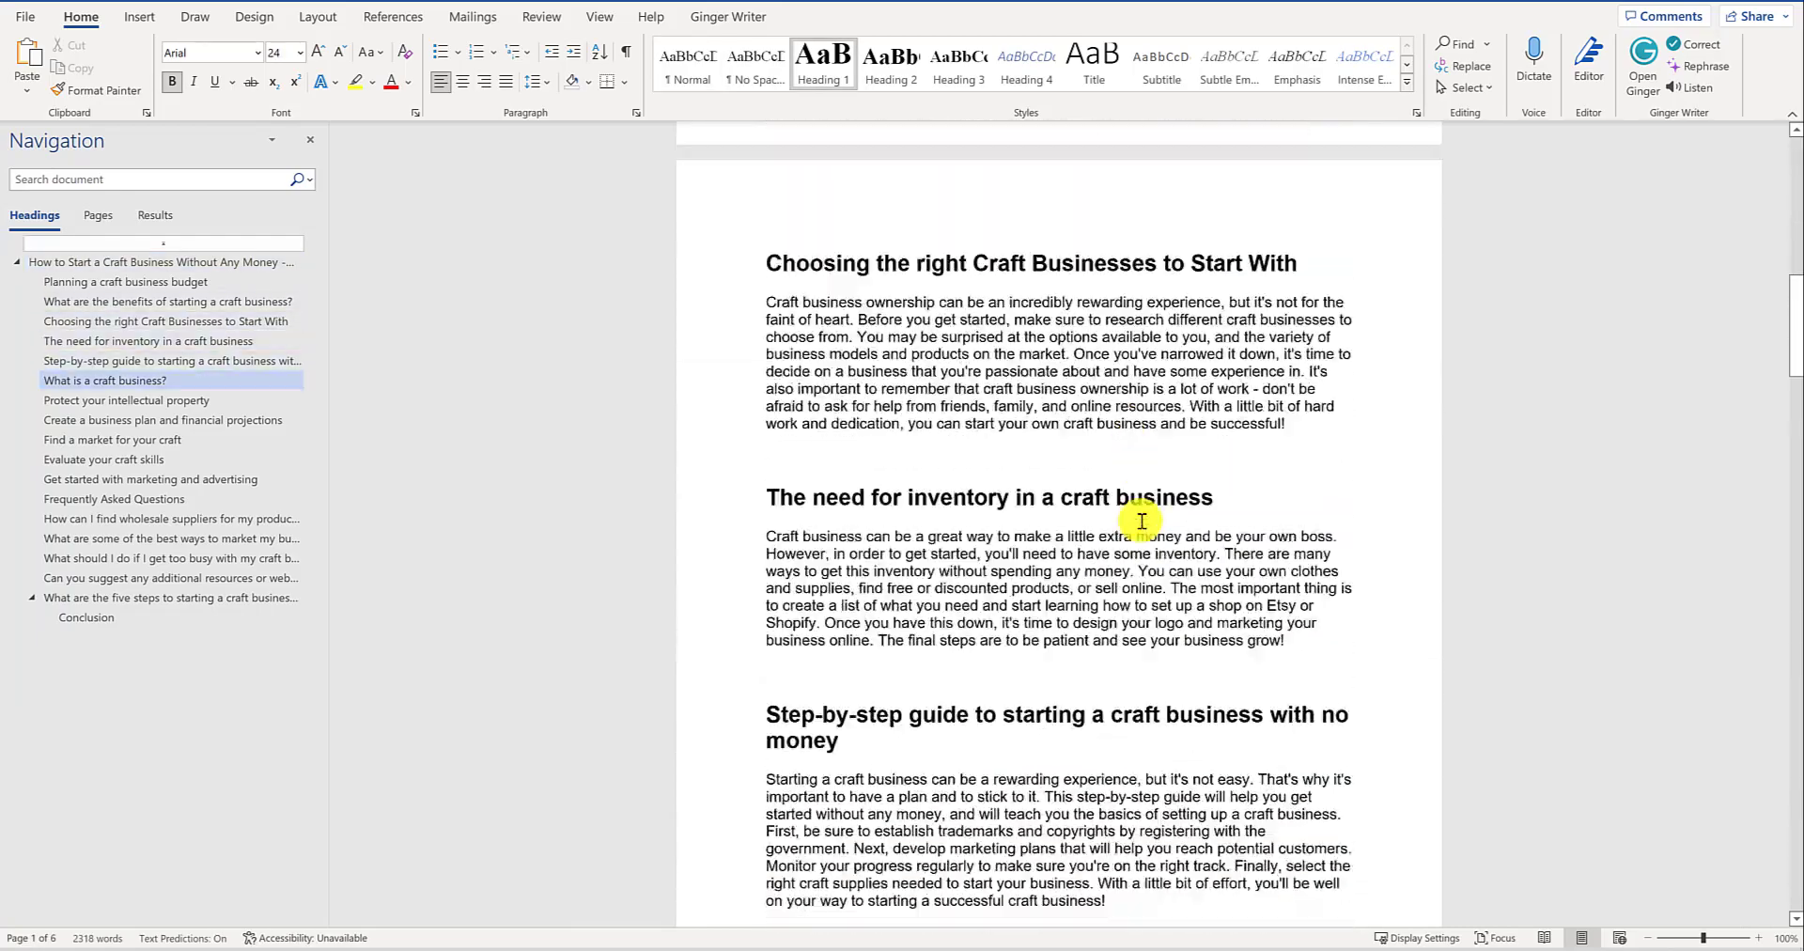
pyautogui.scroll(-20, 1141, 522)
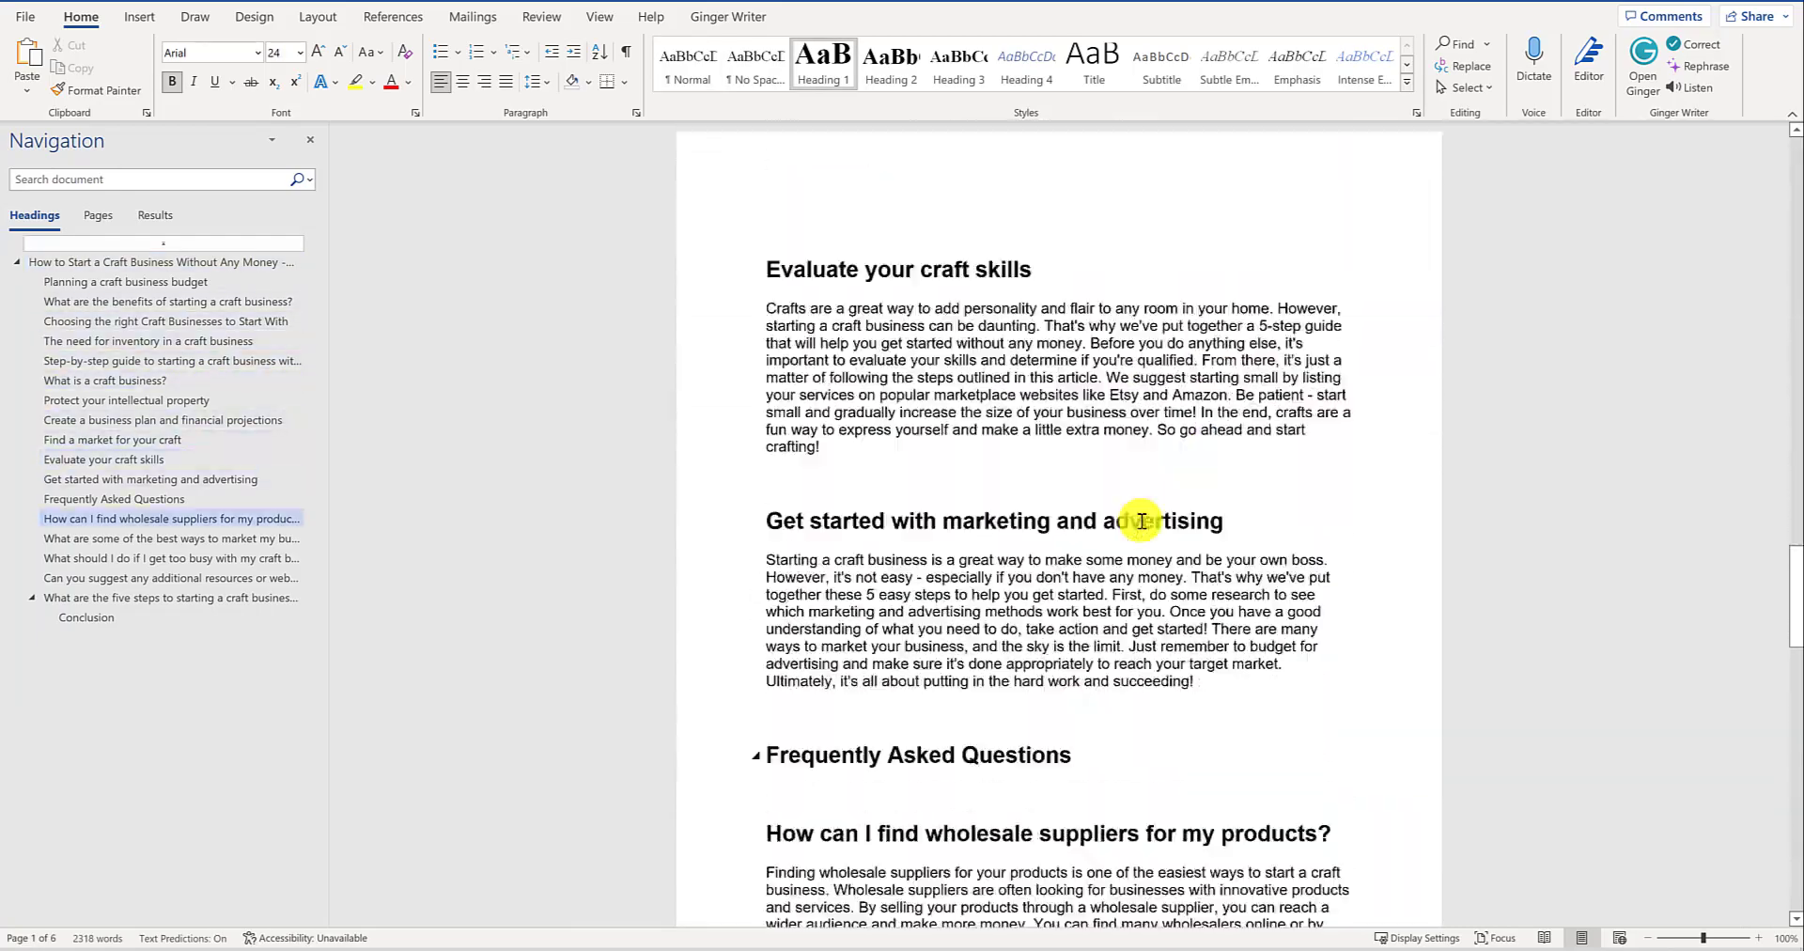
pyautogui.scroll(-20, 1141, 522)
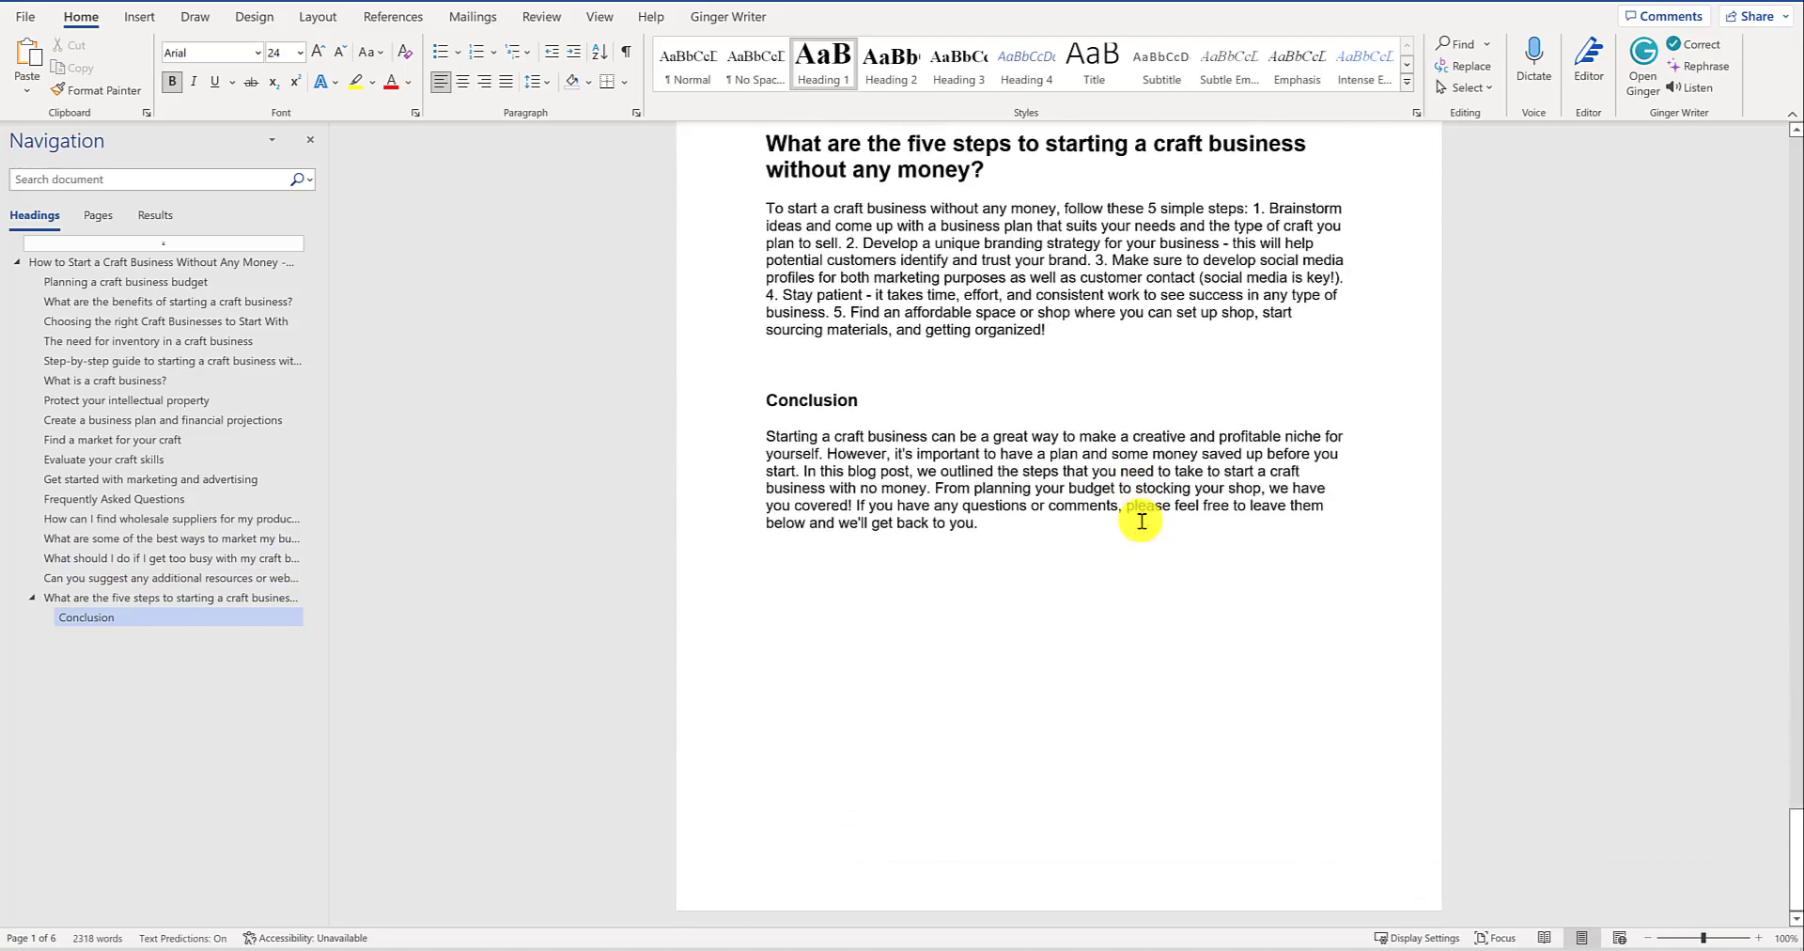
pyautogui.click(1710, 8)
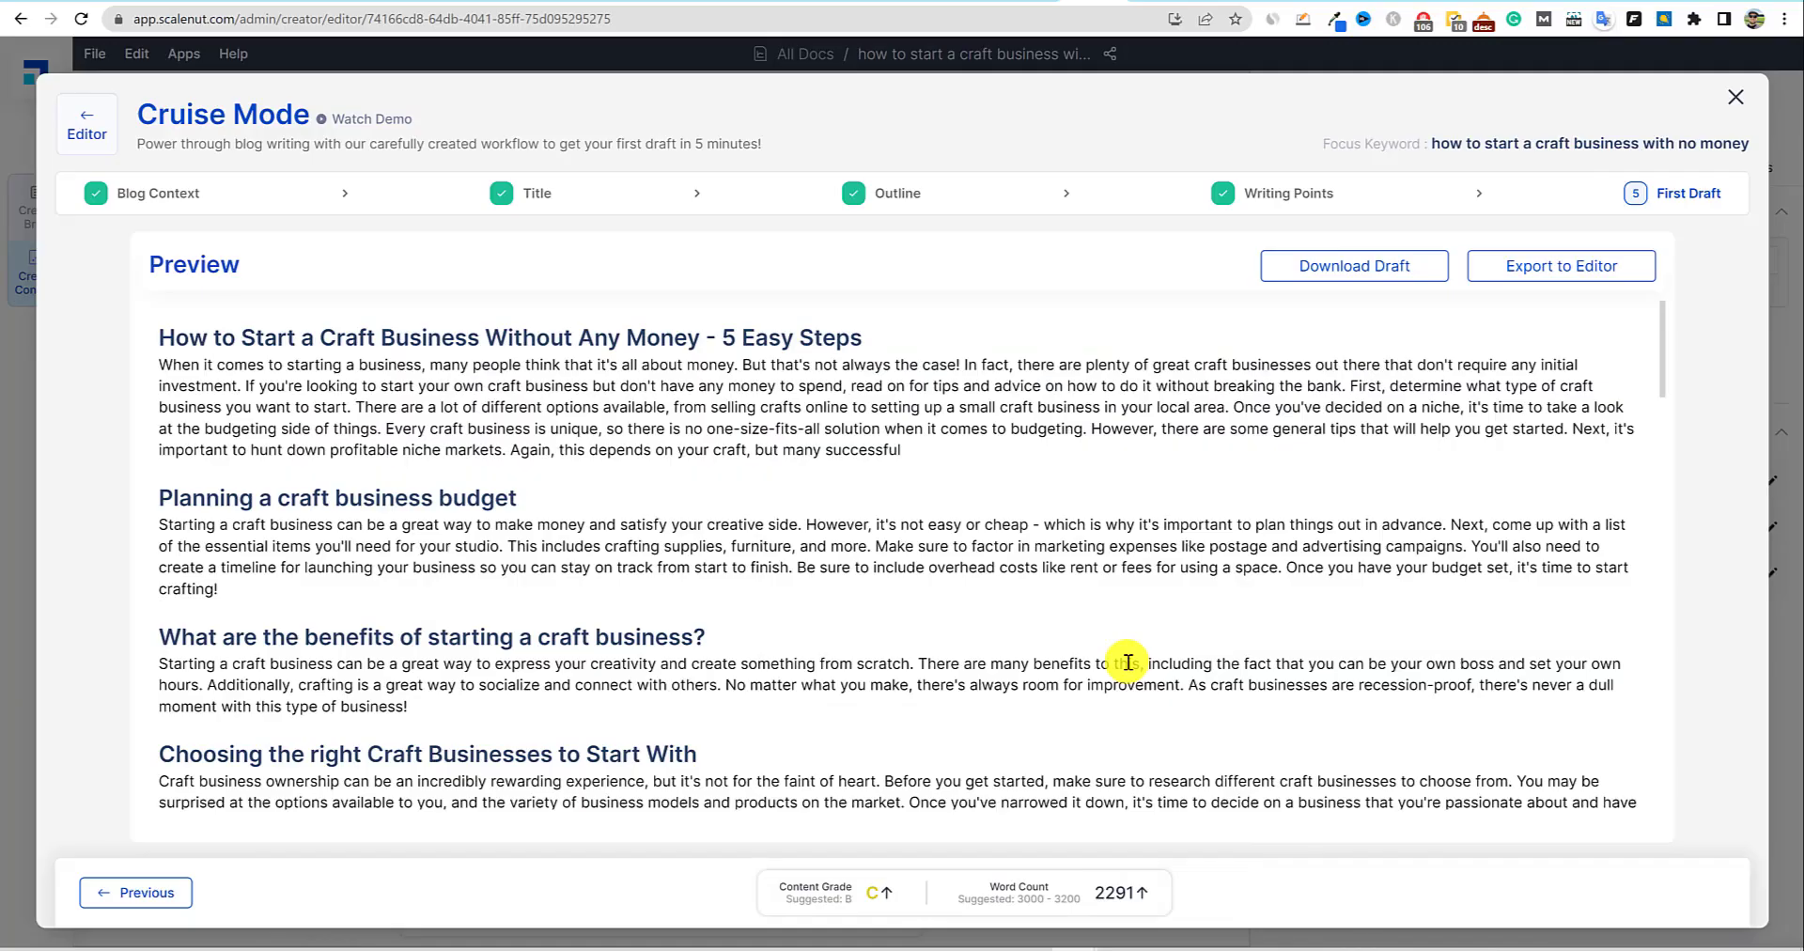
# Check the numbered lists in the preview's FAQ answers and export the draft to the editor.
pyautogui.scroll(-20, 1225, 689)
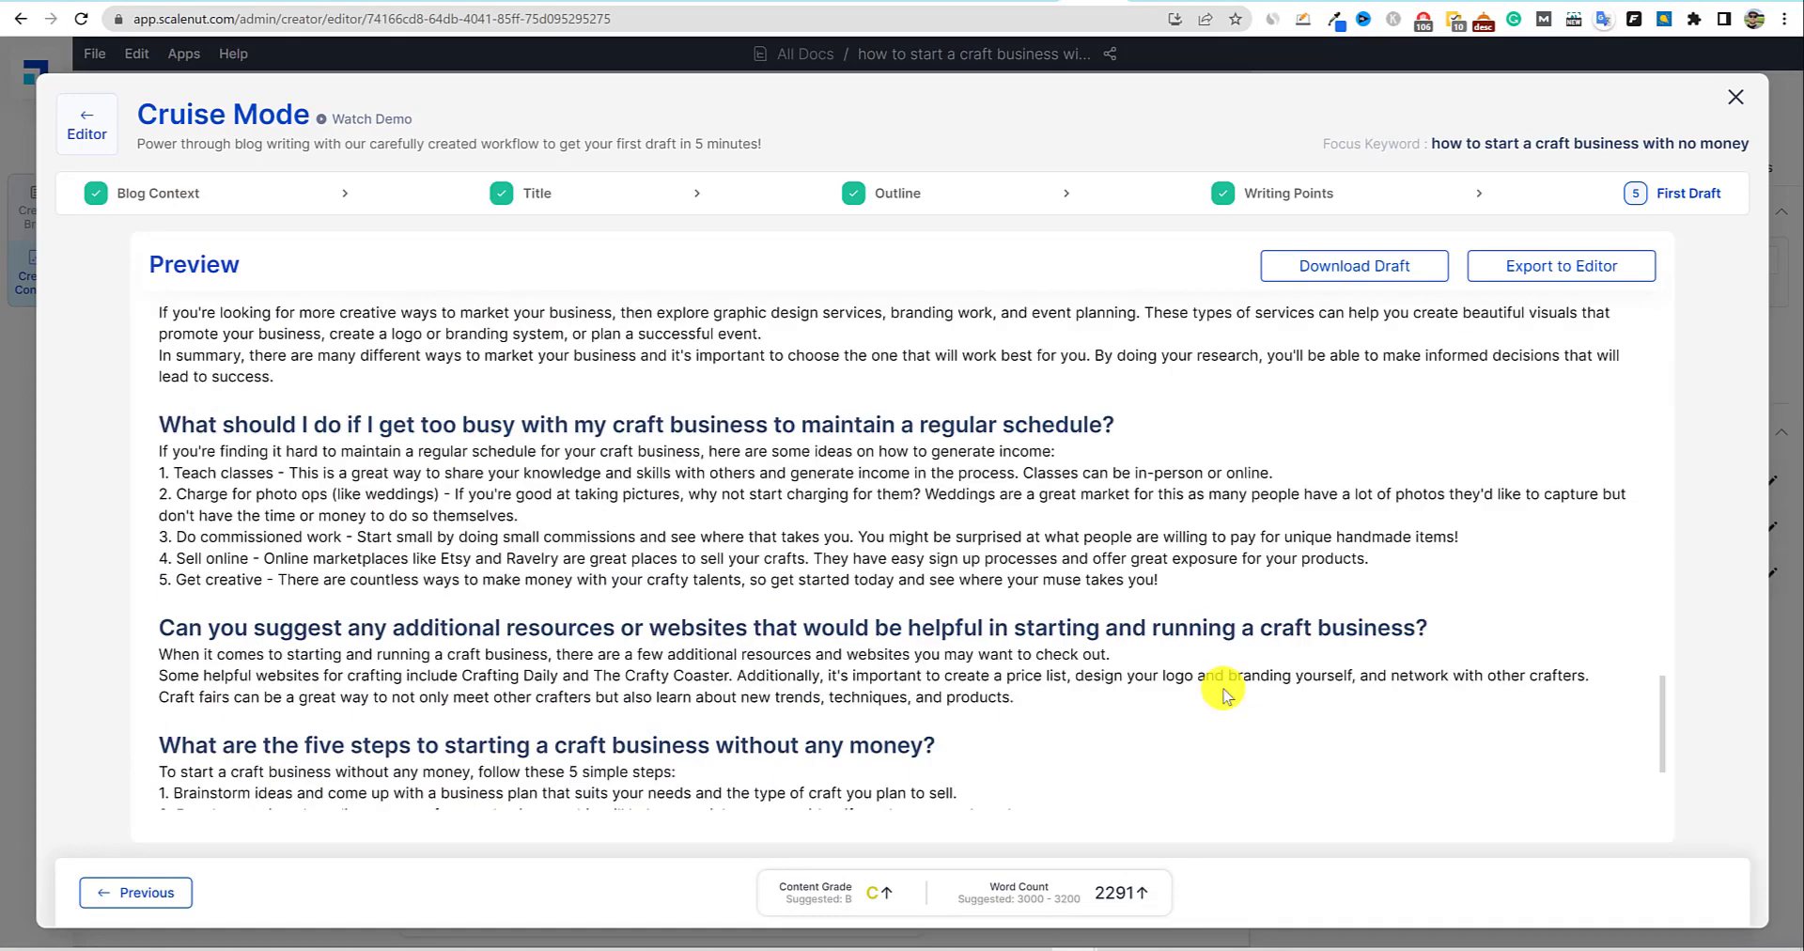
pyautogui.moveTo(159, 452); pyautogui.dragTo(1438, 590)
pyautogui.click(172, 474)
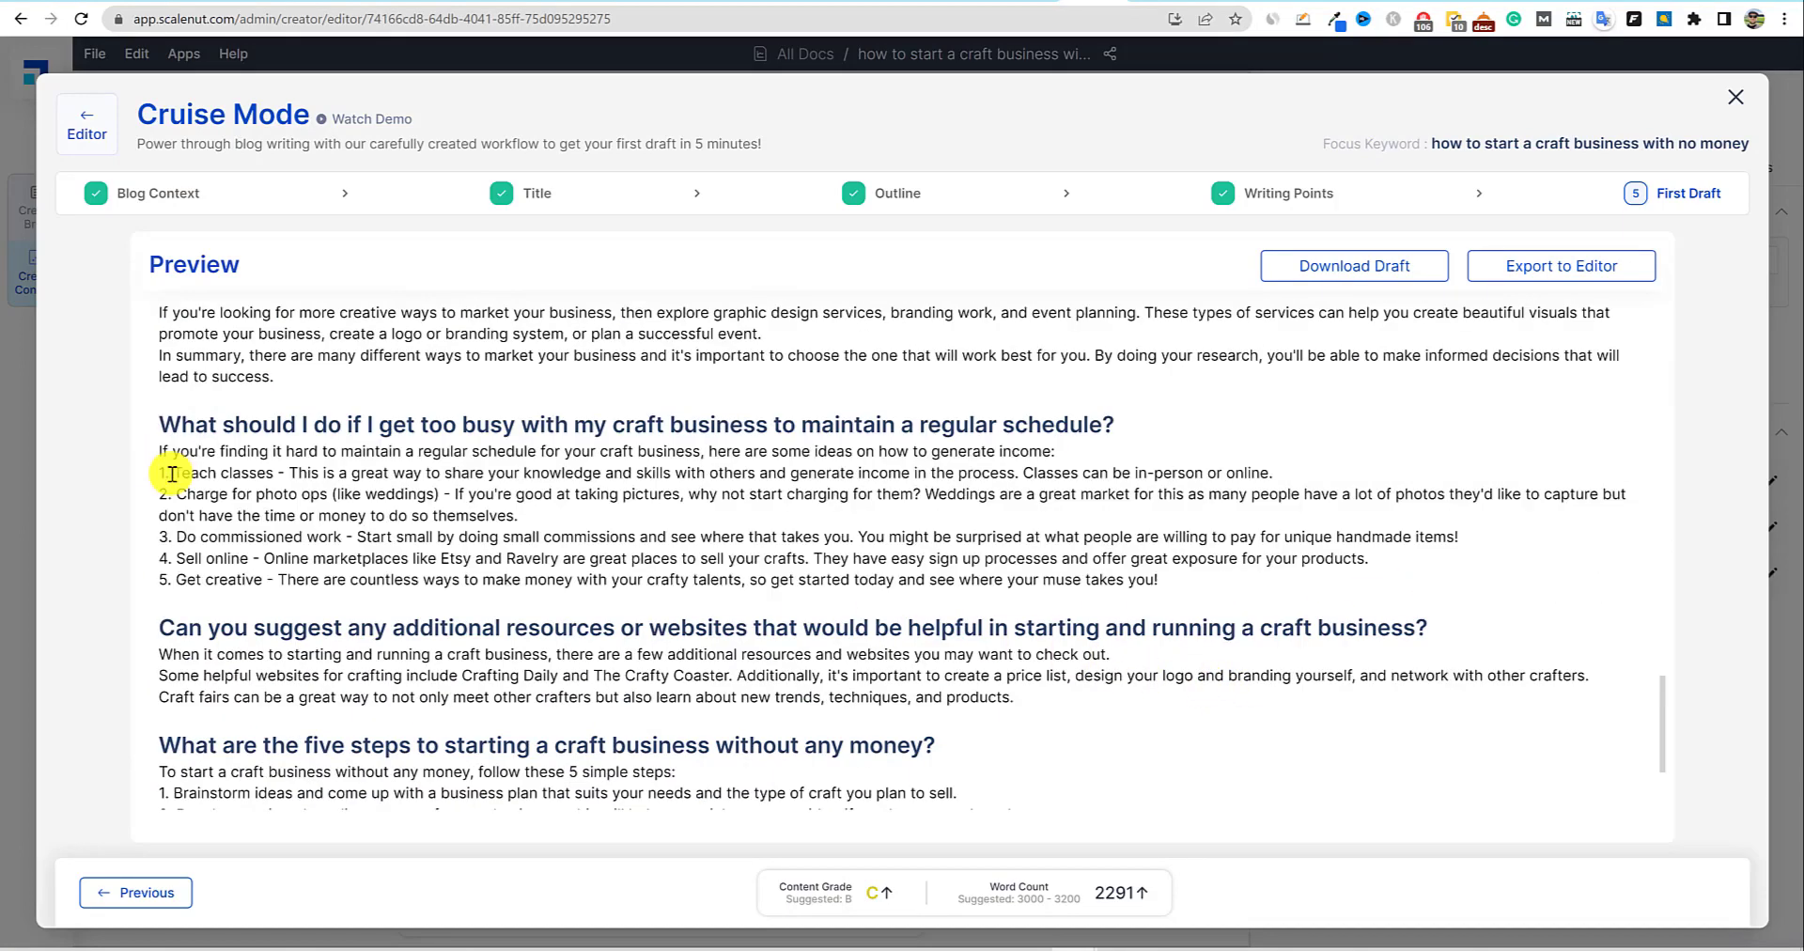
pyautogui.scroll(-2, 172, 475)
pyautogui.moveTo(156, 601); pyautogui.dragTo(516, 644)
pyautogui.click(1062, 648)
pyautogui.scroll(15, 1062, 648)
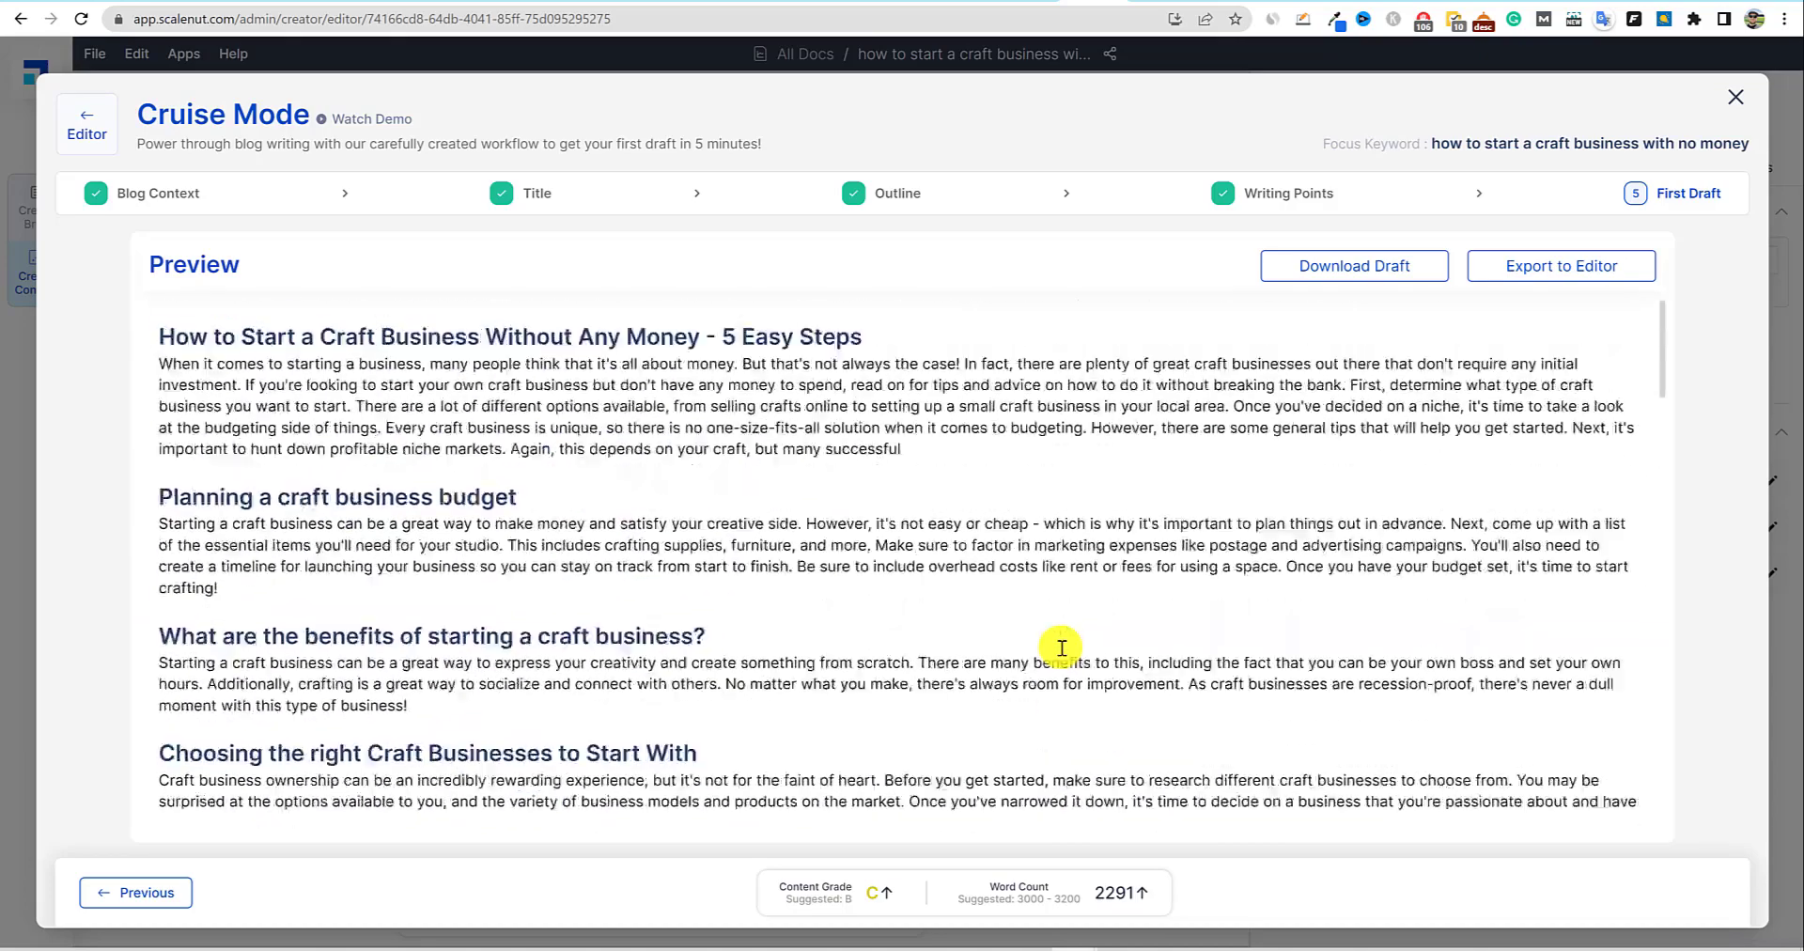
pyautogui.click(1560, 266)
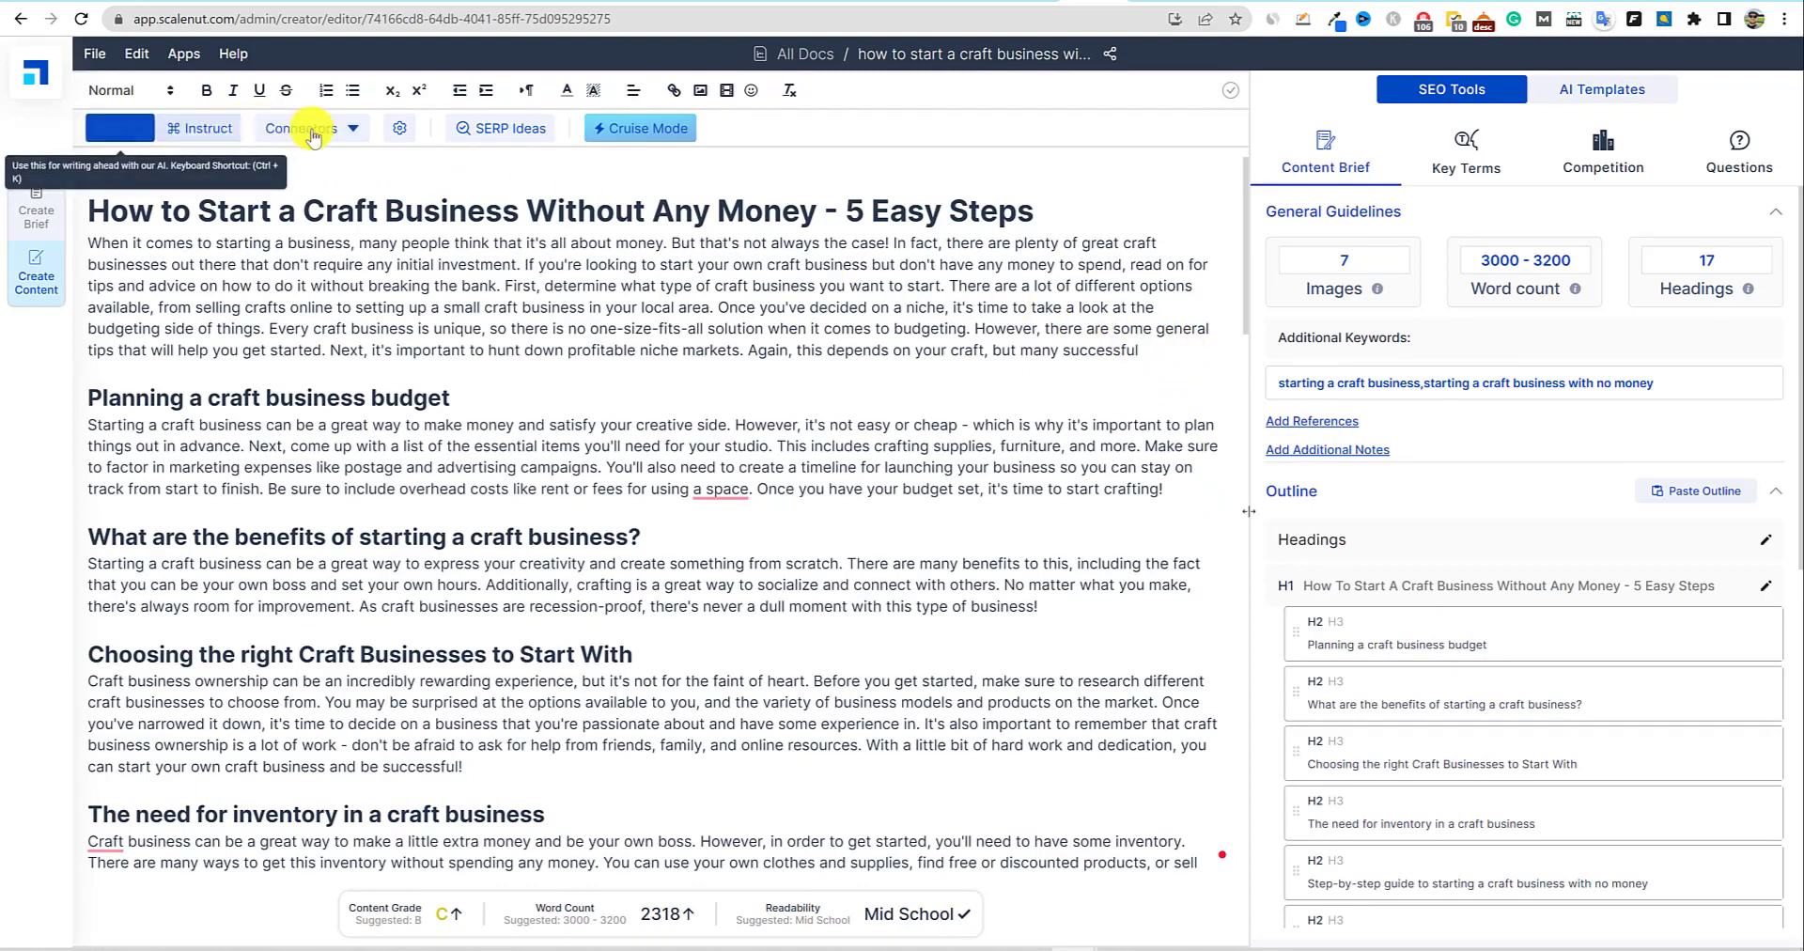
# Look over the editor's Sequence connectors and the SERP Ideas tool without applying either one.
pyautogui.click(354, 131)
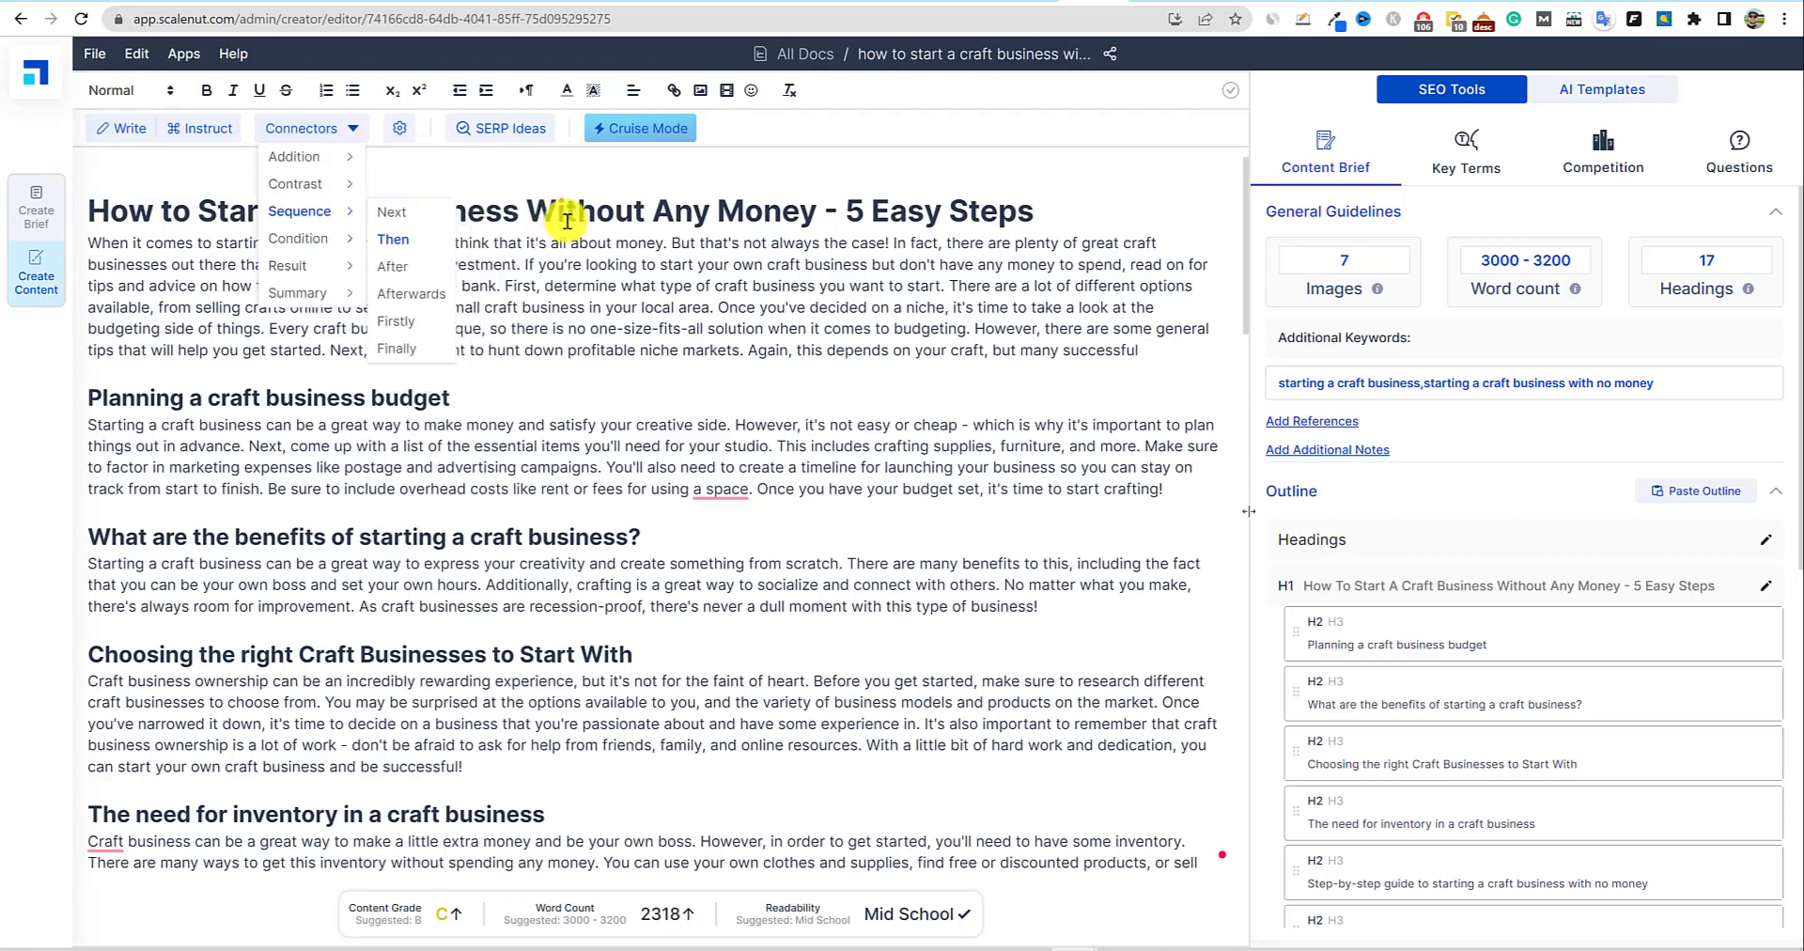
pyautogui.click(667, 264)
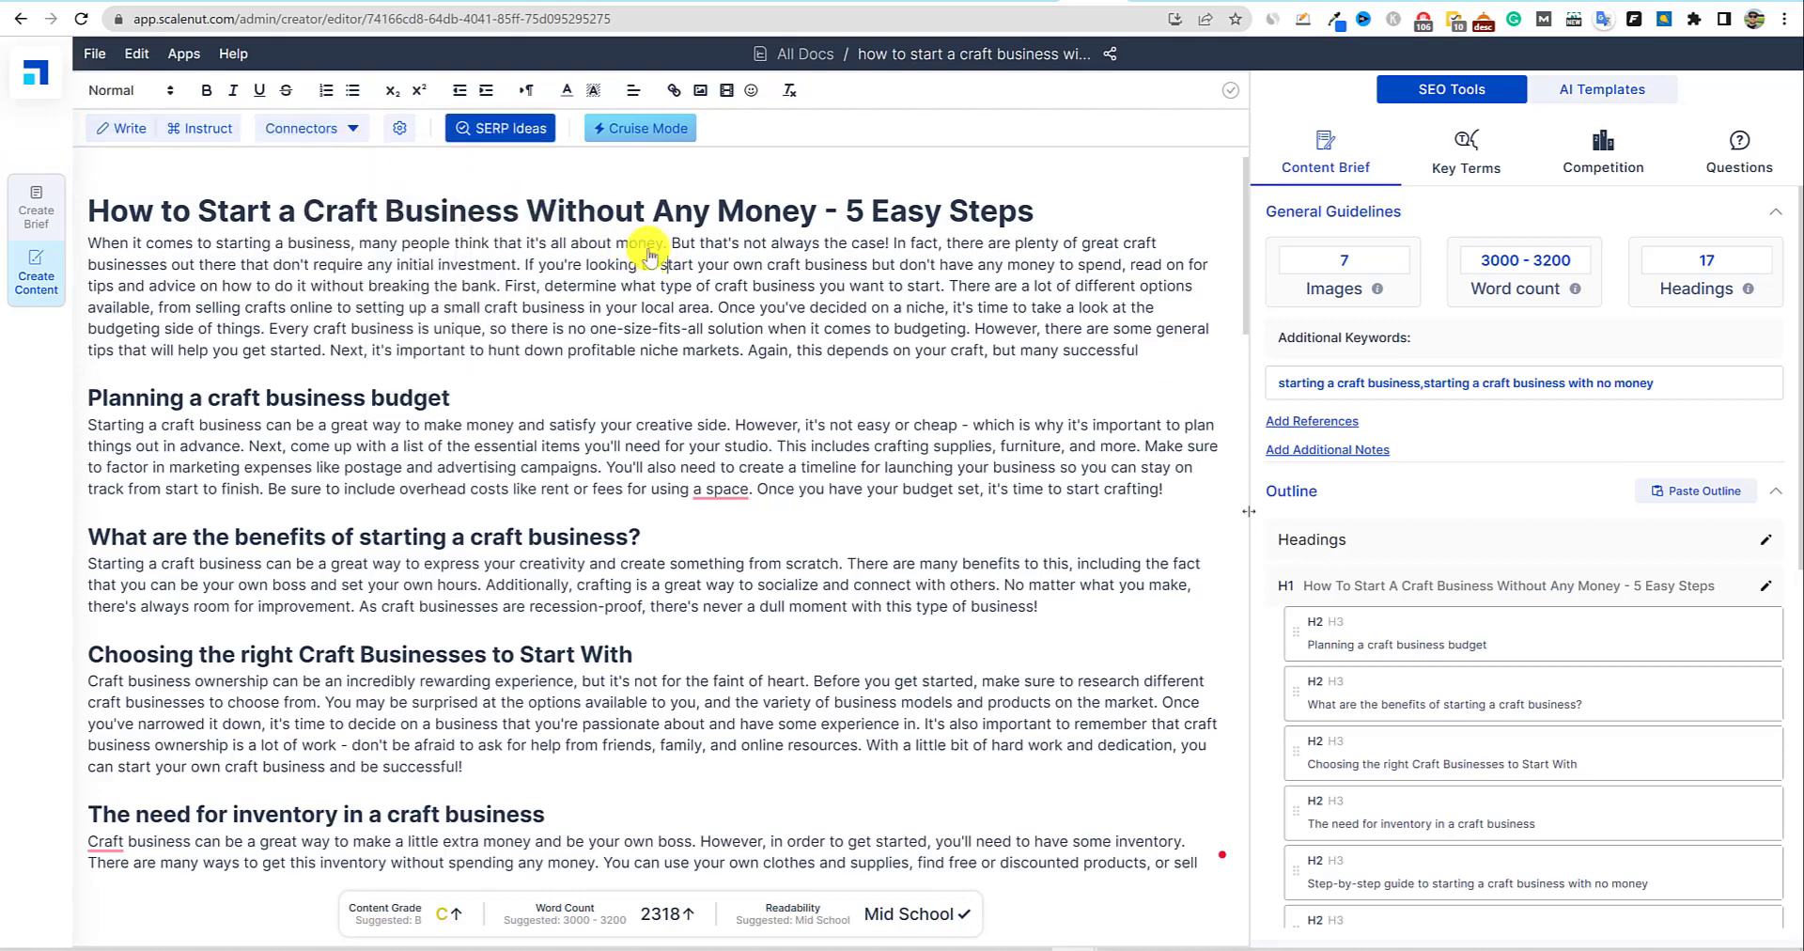
pyautogui.click(512, 127)
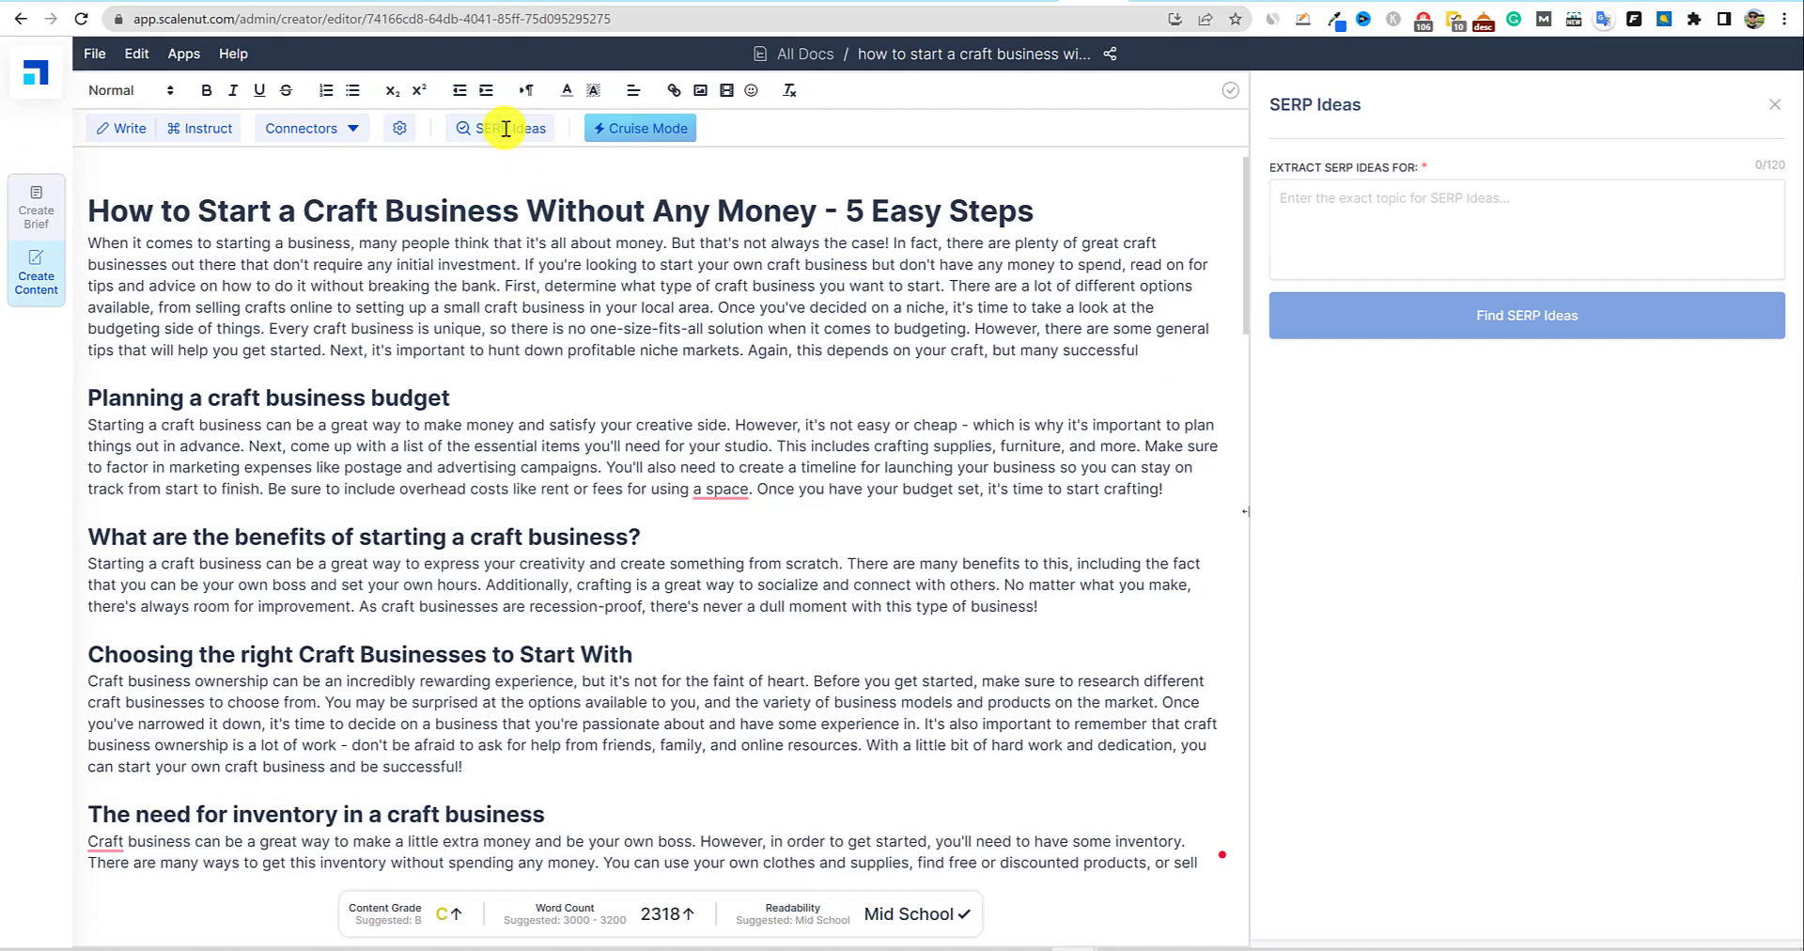
pyautogui.click(1773, 103)
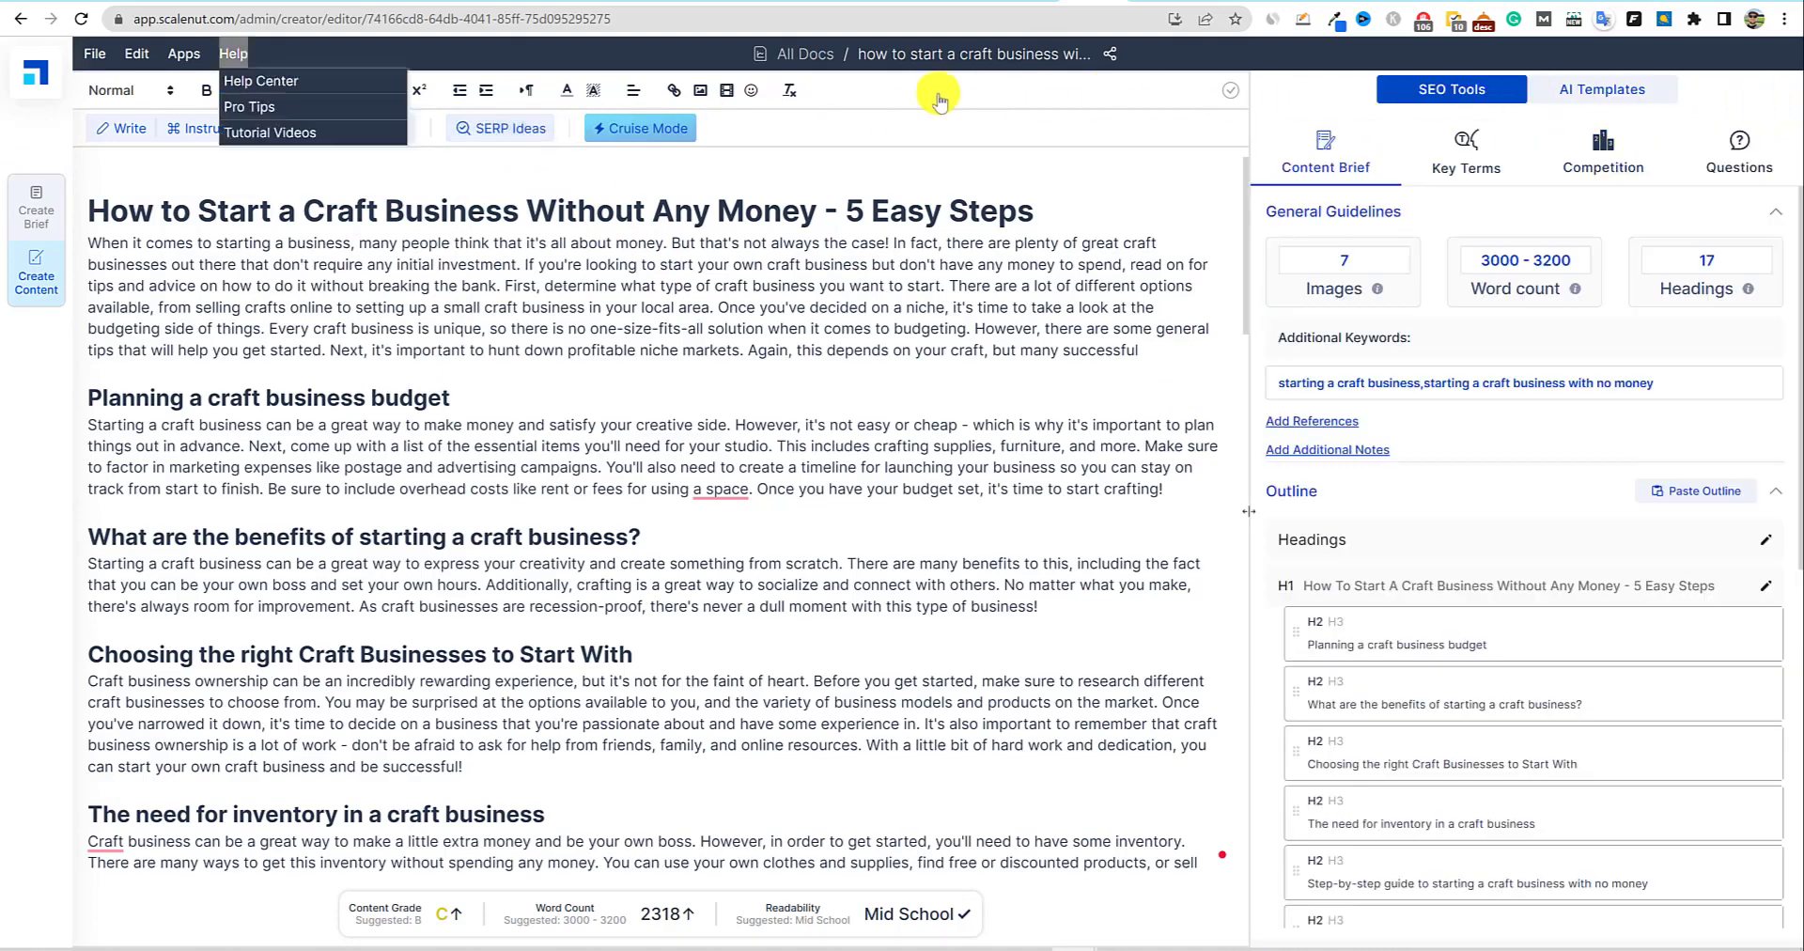
# Search the stock images for "craft", view the fourth page of results, and close the image picker without inserting anything.
pyautogui.click(701, 94)
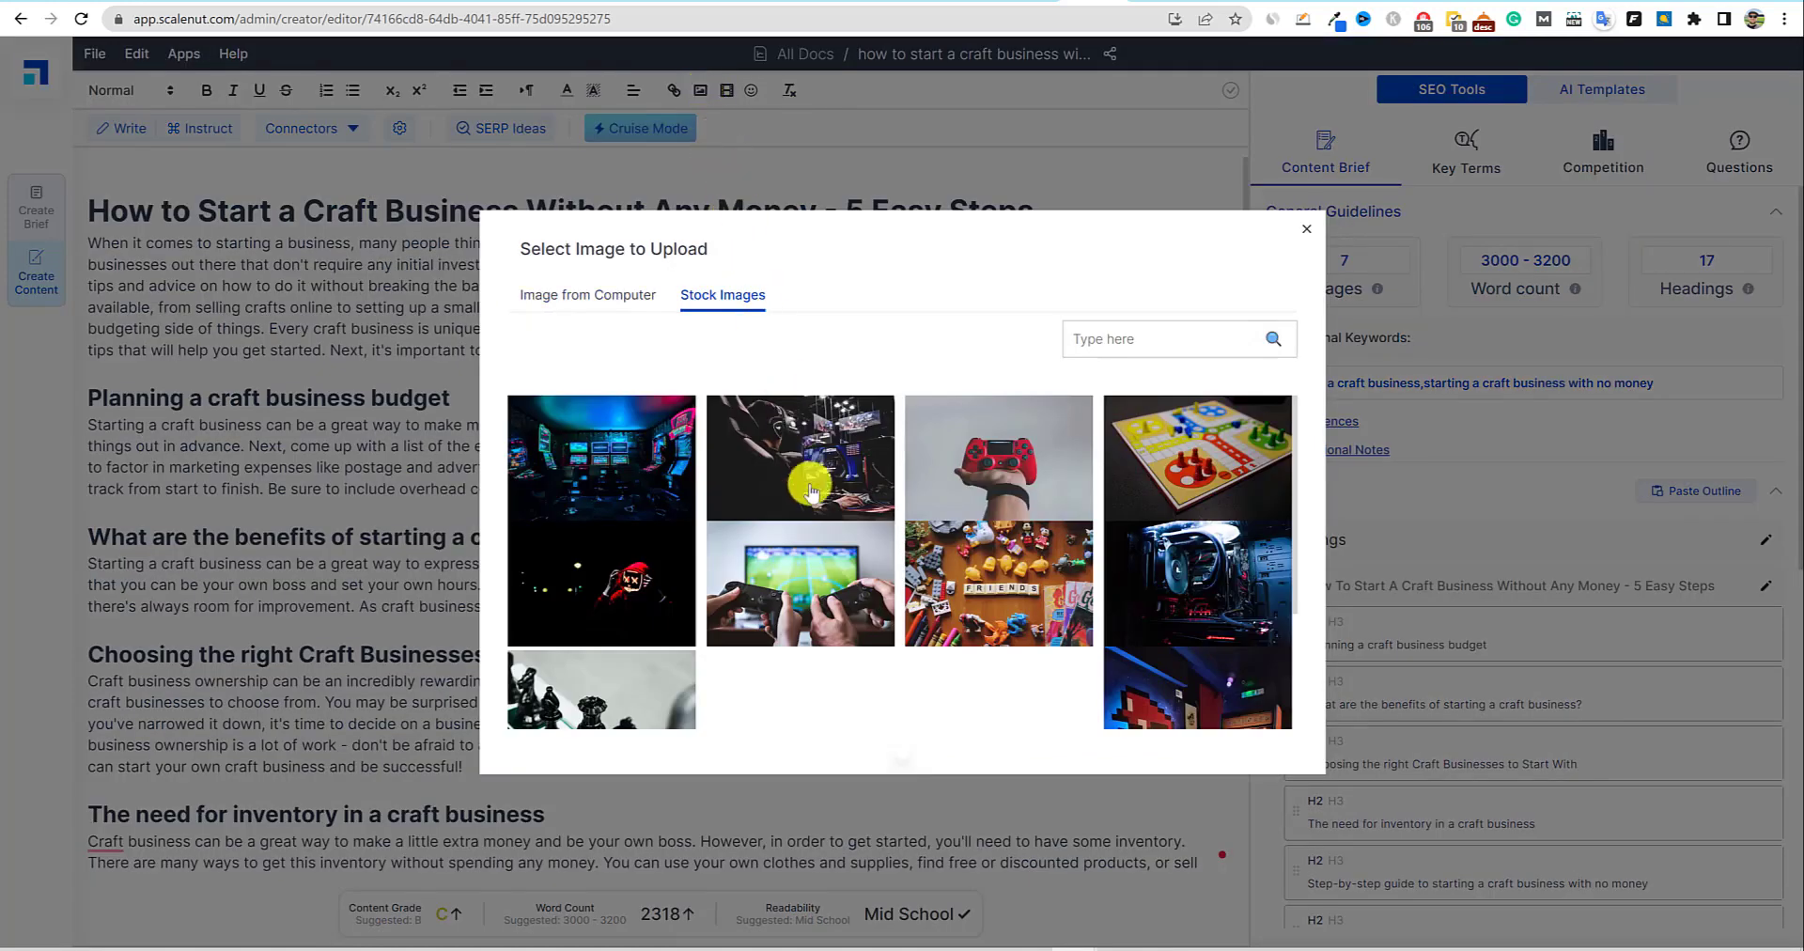
pyautogui.scroll(-2, 827, 555)
pyautogui.click(1111, 343)
pyautogui.write('craft')
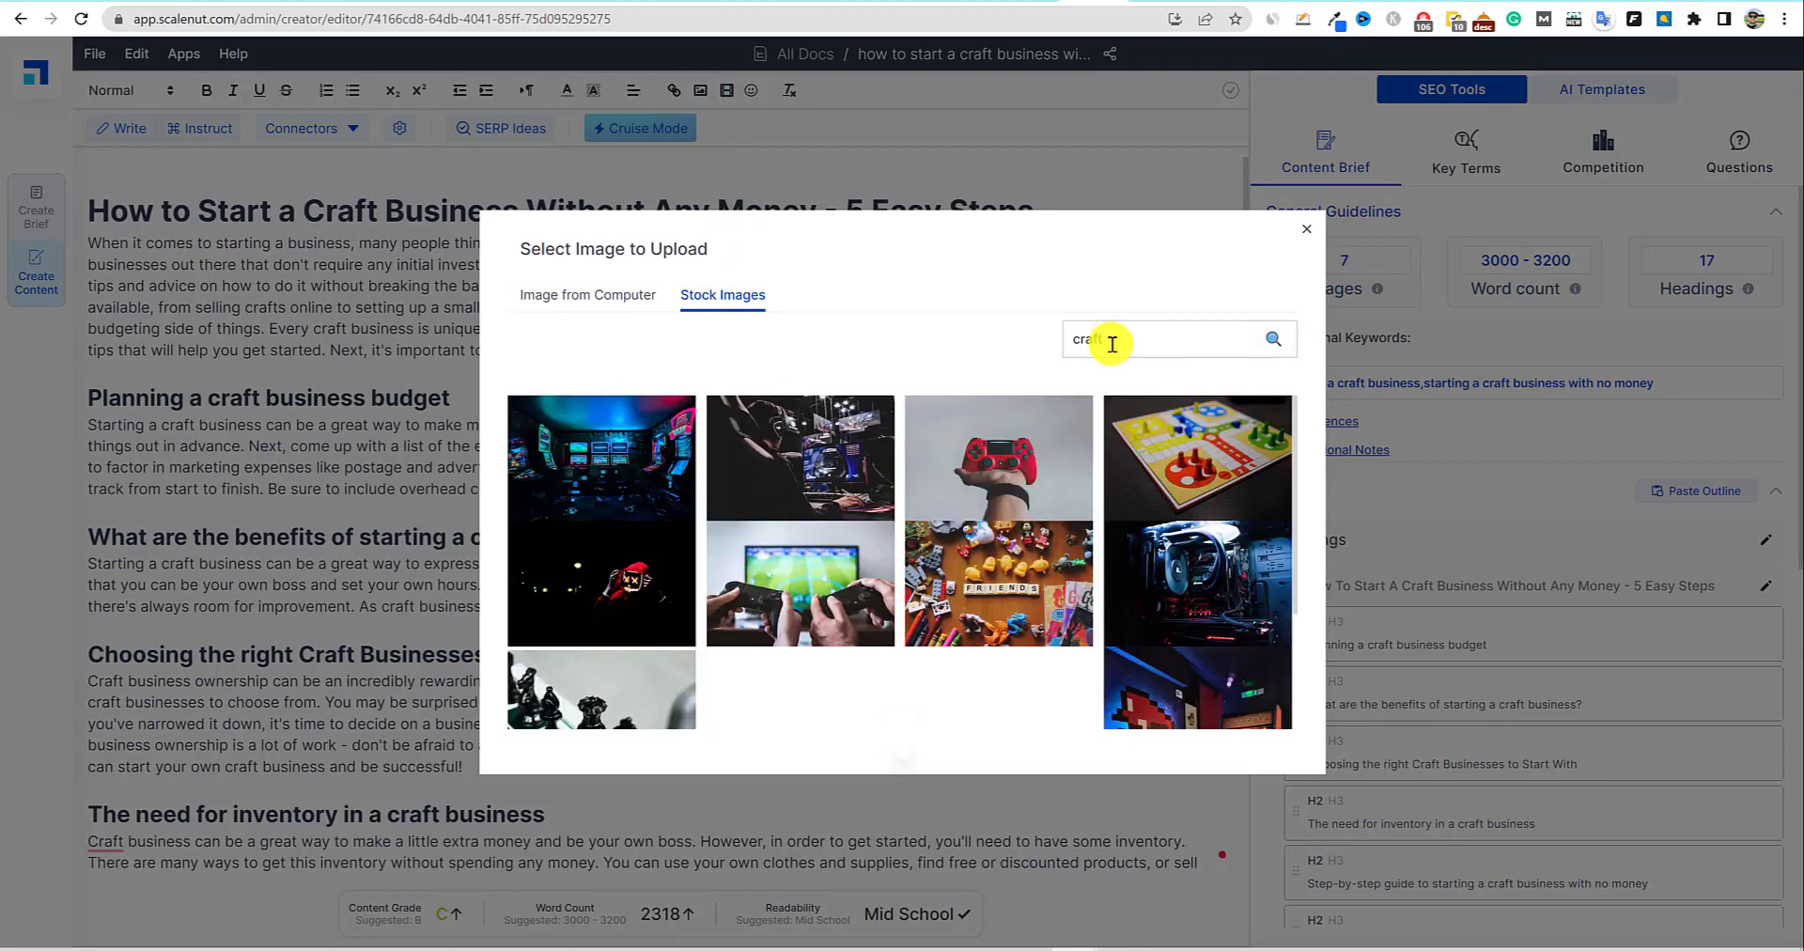
pyautogui.click(1273, 339)
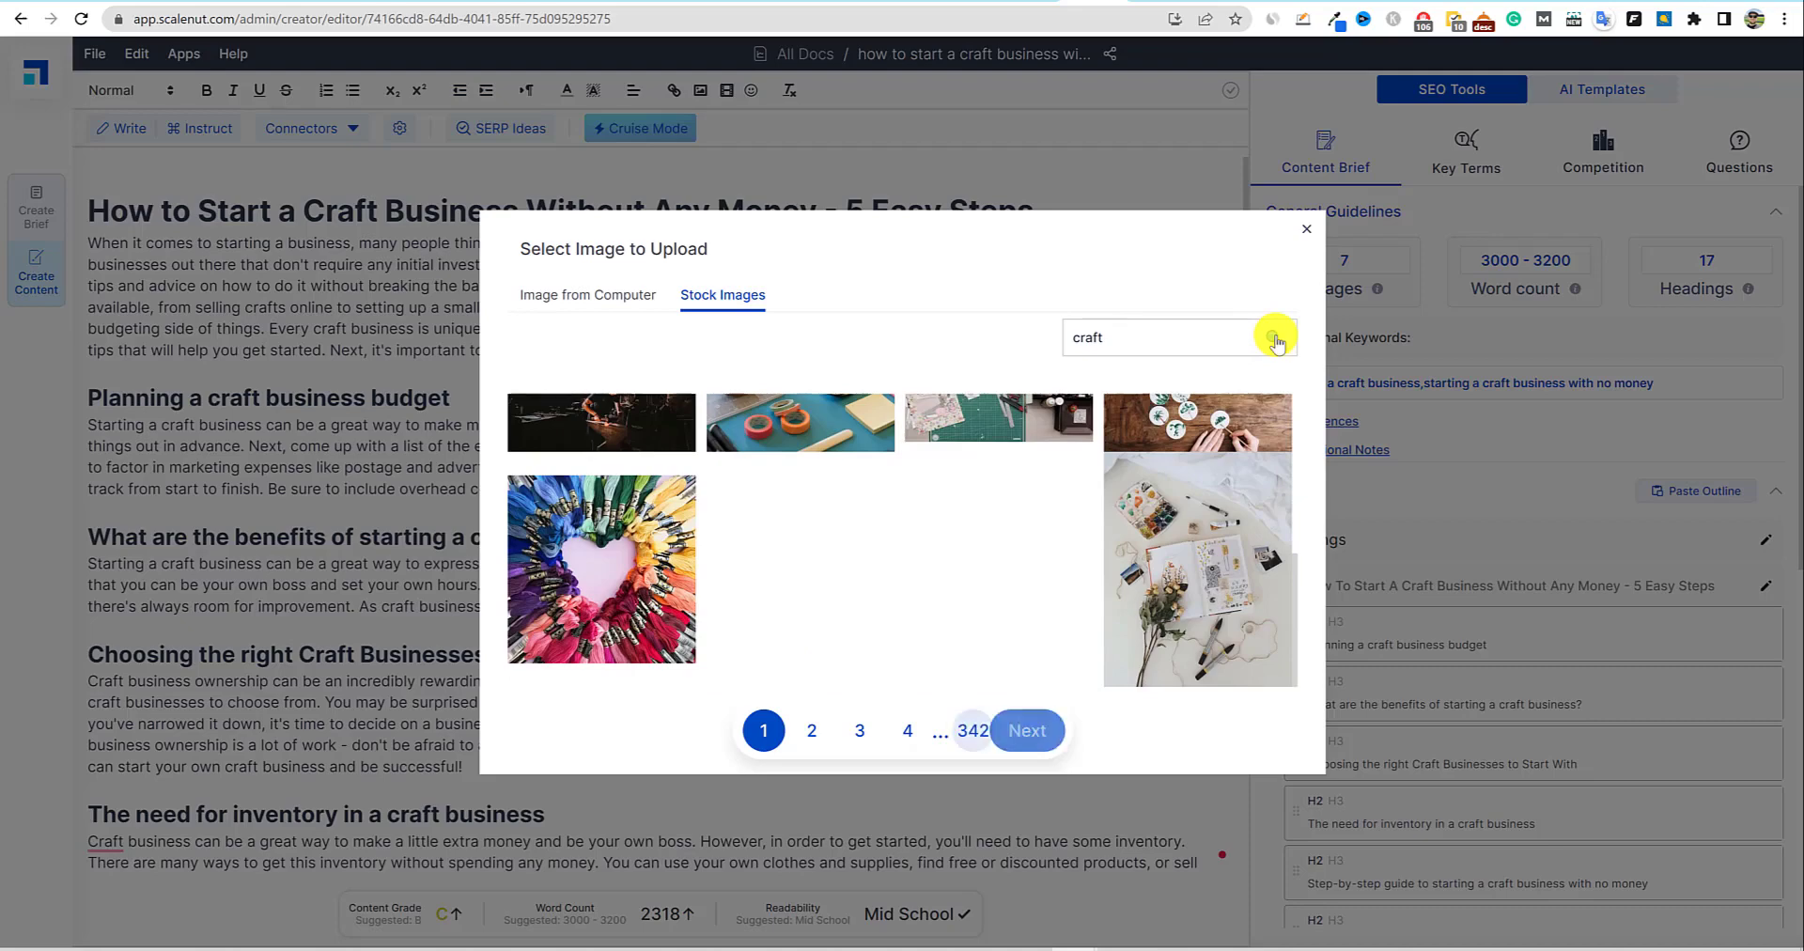
pyautogui.click(906, 741)
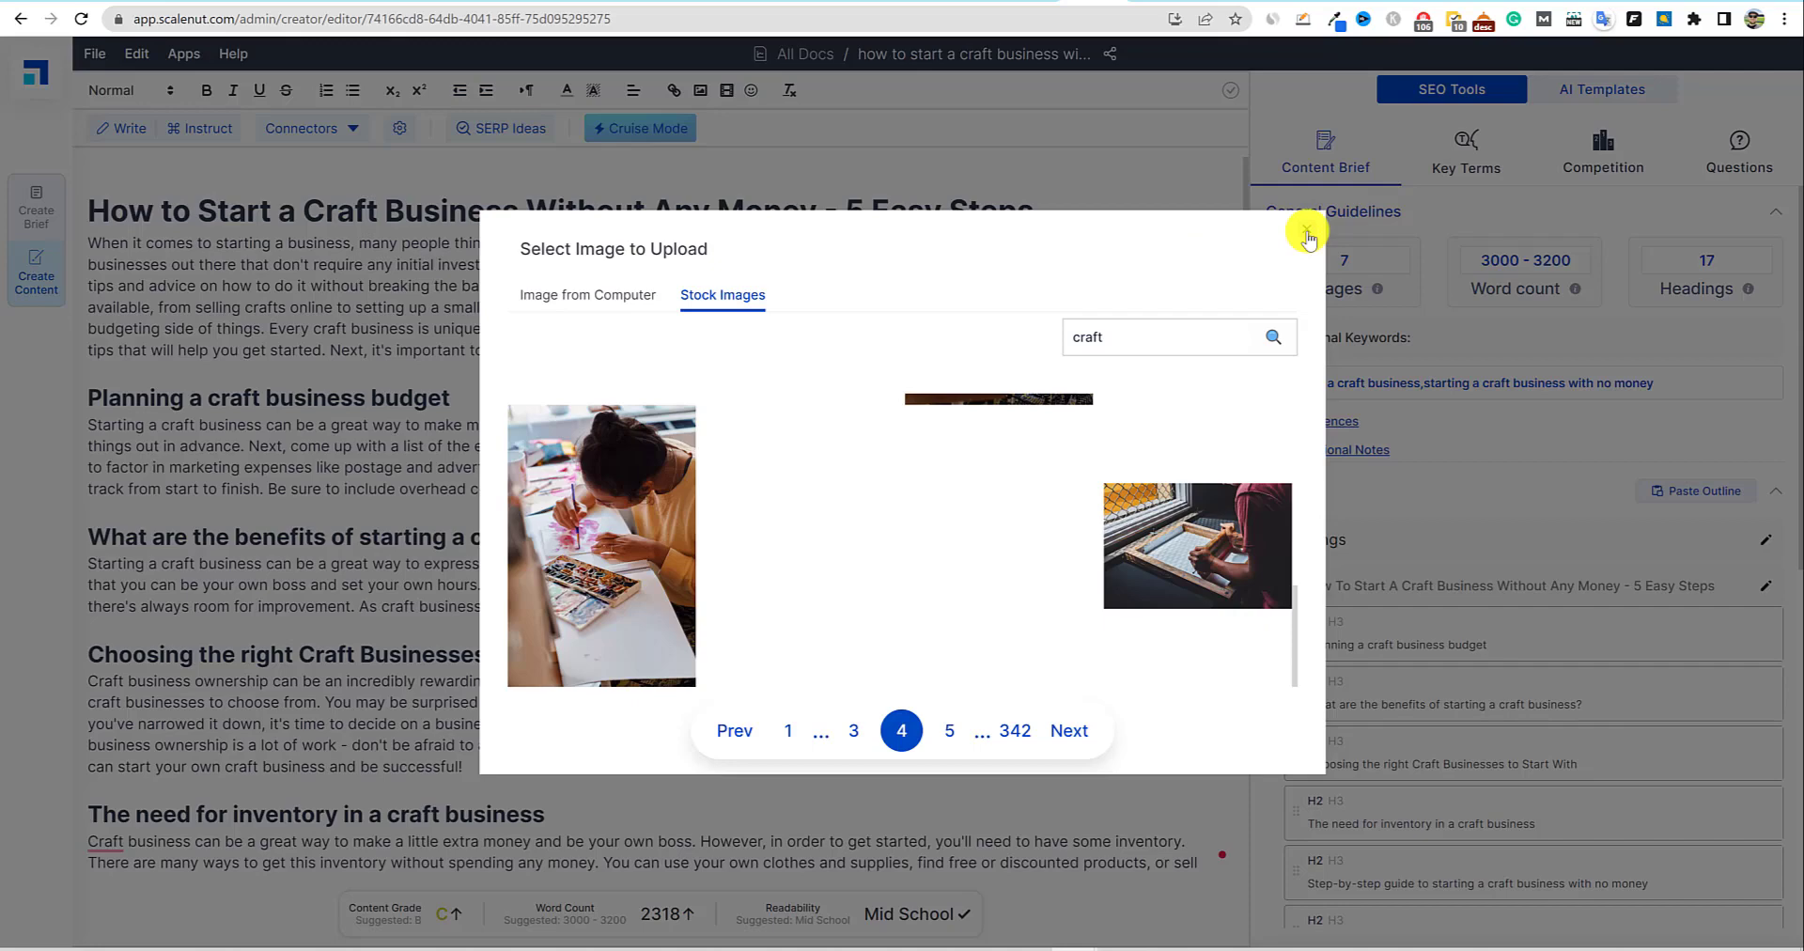
pyautogui.click(1306, 232)
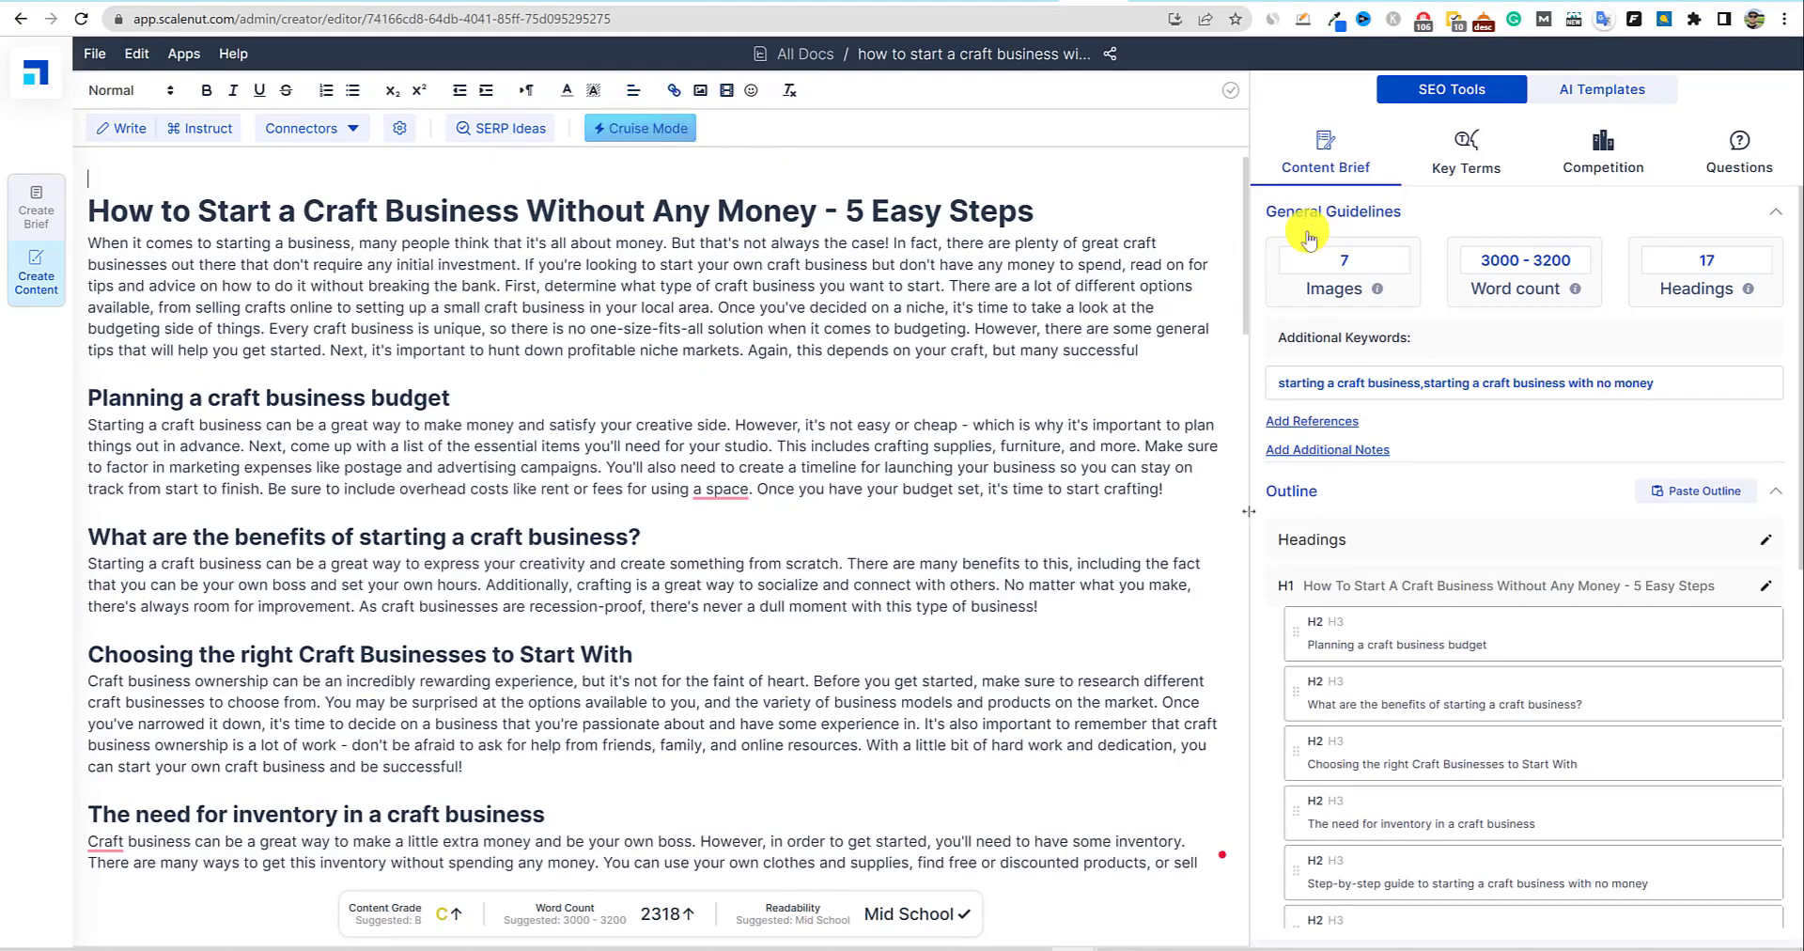
# Look through the exported article and the suggested number of images in the Content Brief's General Guidelines.
pyautogui.scroll(-12, 1164, 488)
pyautogui.scroll(7, 853, 612)
pyautogui.scroll(4, 853, 612)
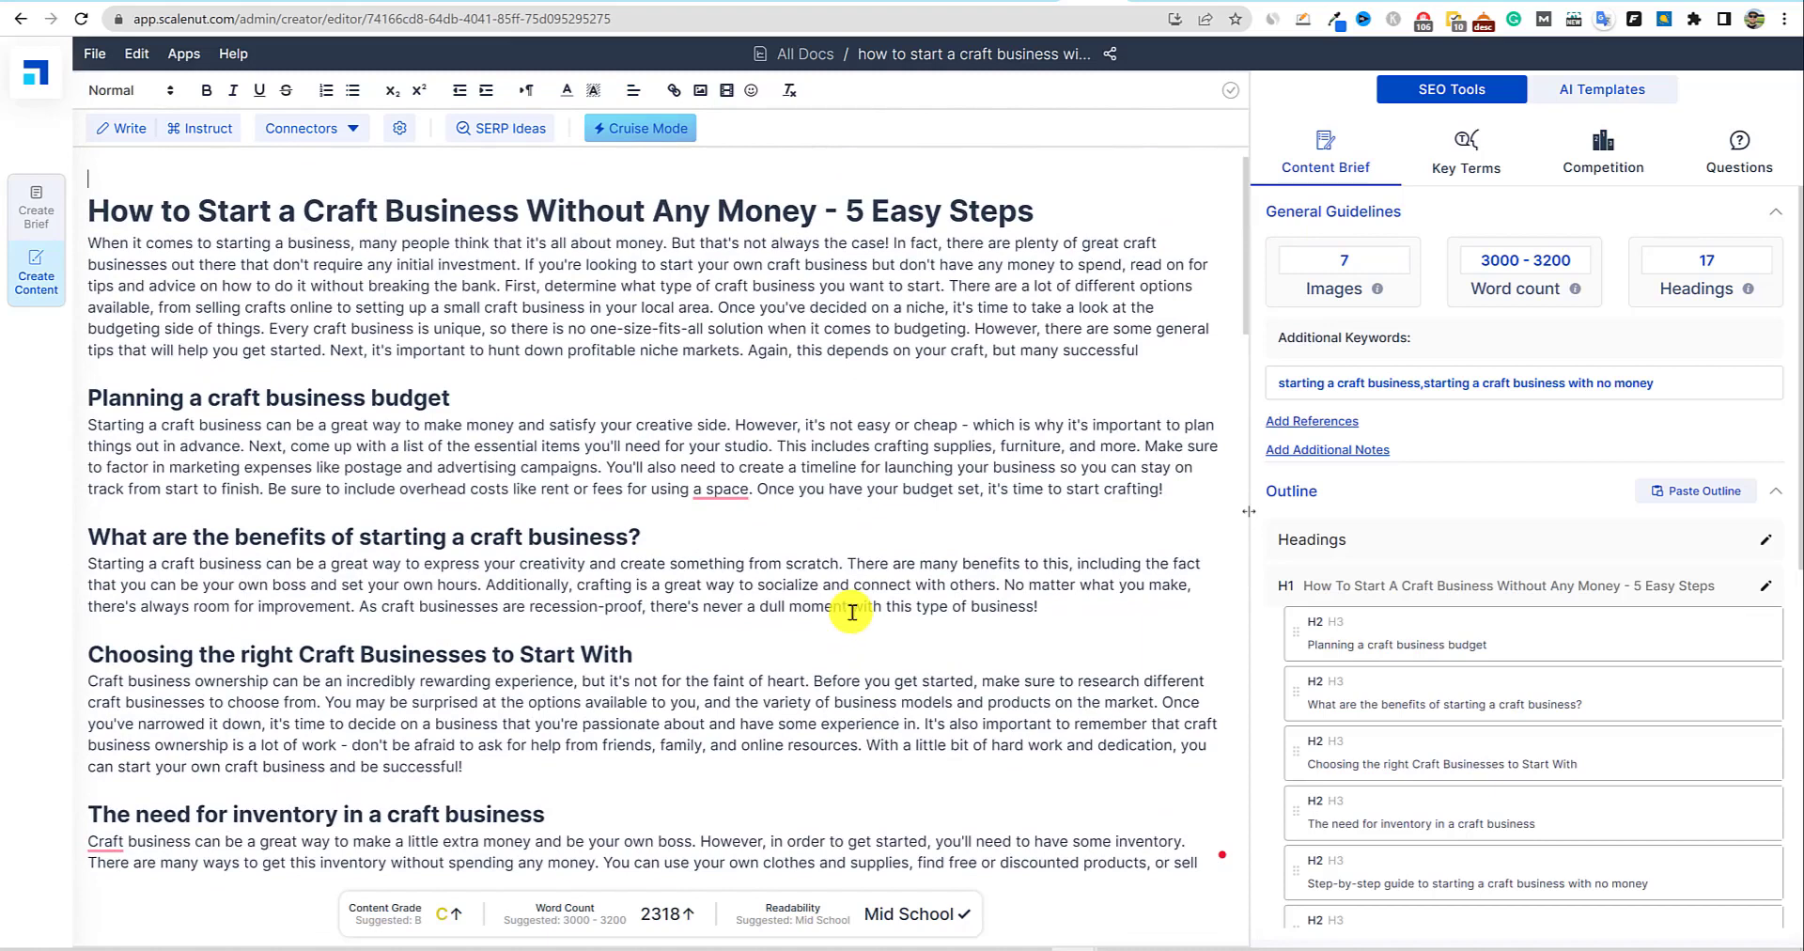
pyautogui.moveTo(1305, 289); pyautogui.dragTo(1381, 295)
pyautogui.click(1466, 320)
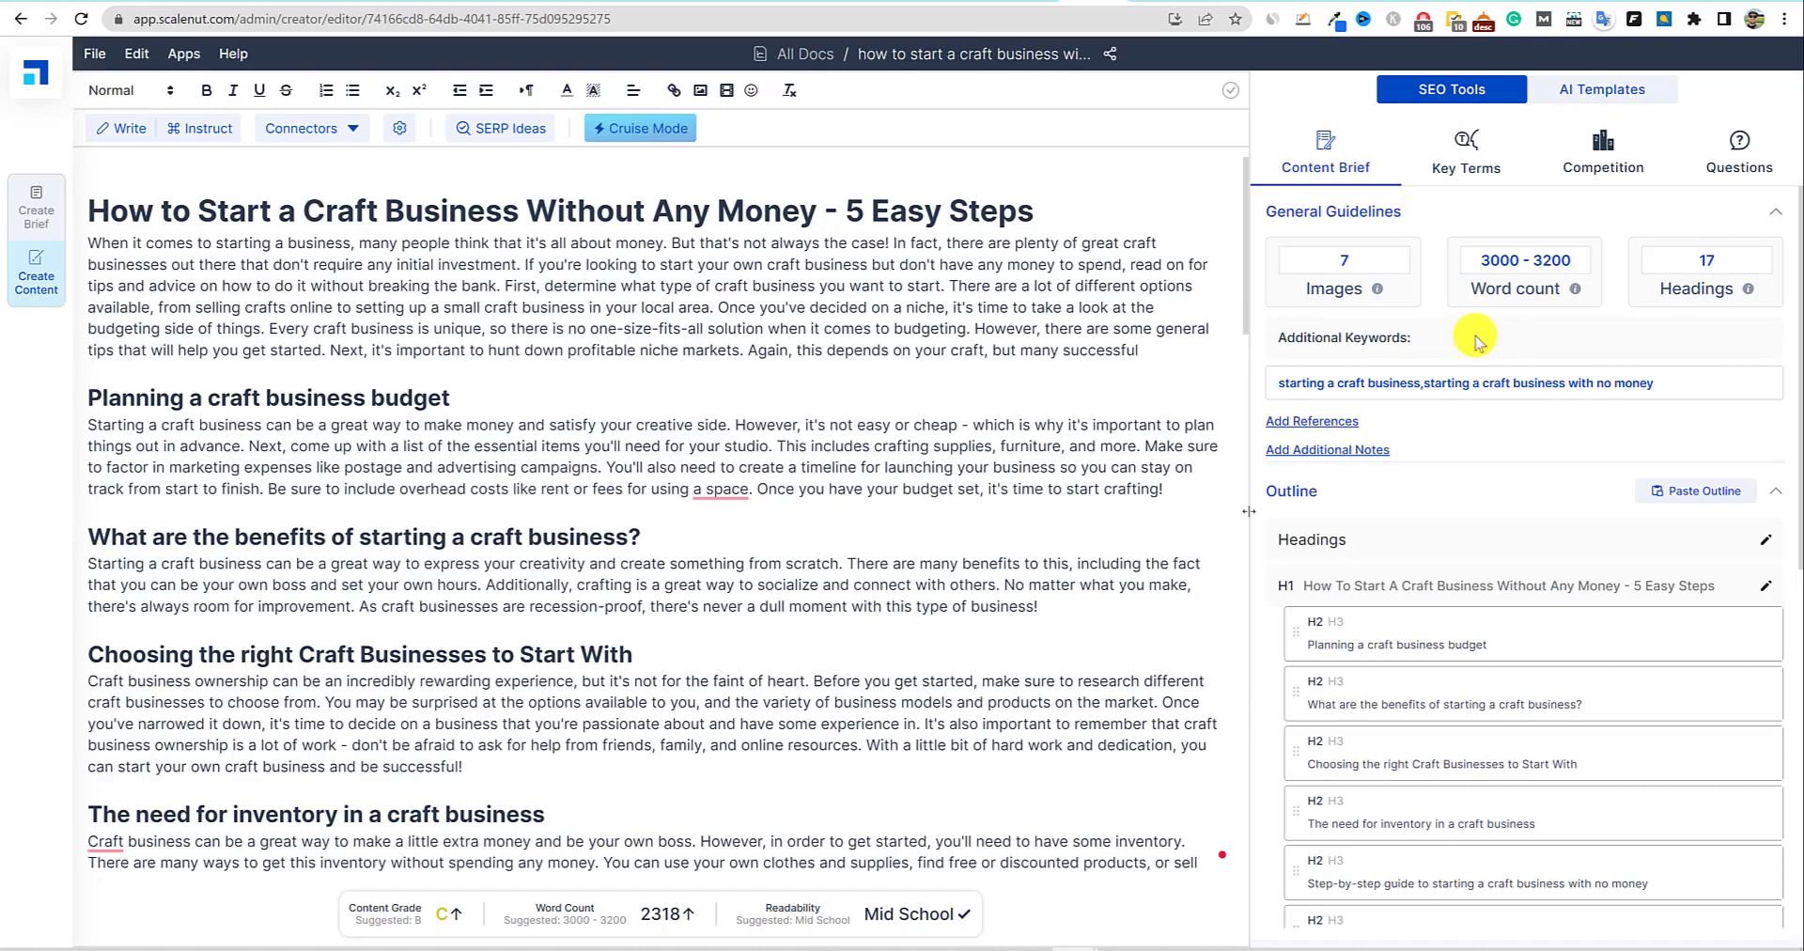
# Check the suggested headings figure in the General Guidelines and glance over the AI Templates catalog before returning to the SEO Tools.
pyautogui.moveTo(1748, 295)
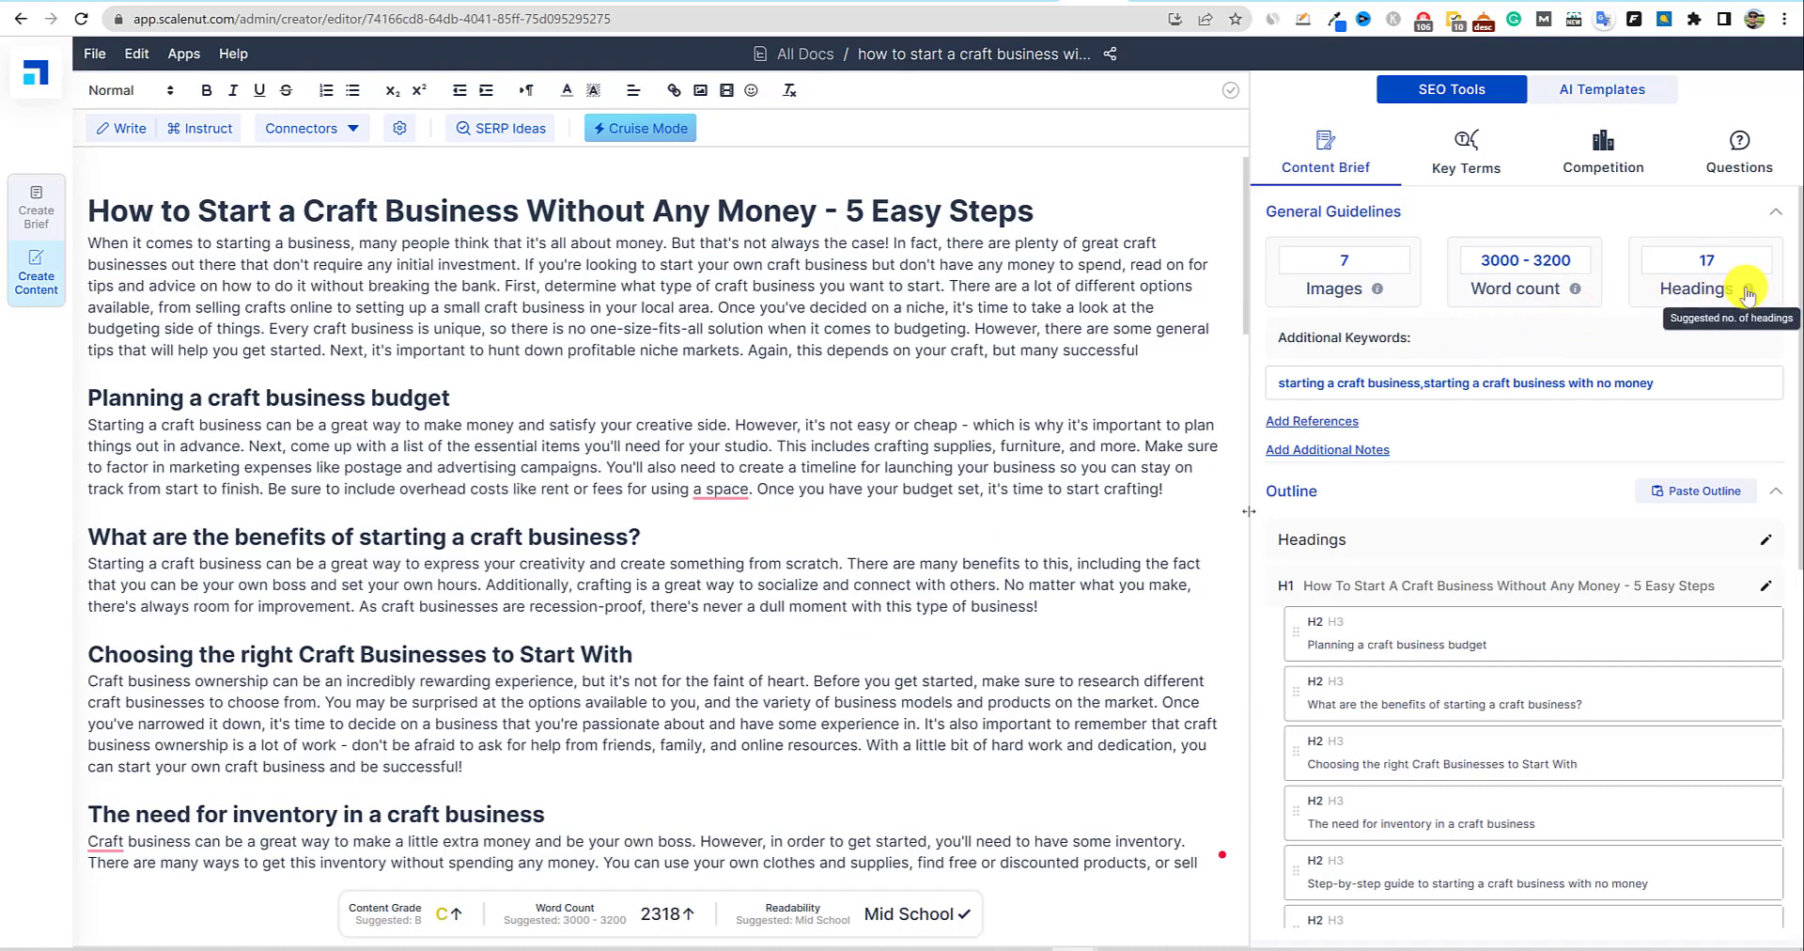
pyautogui.scroll(-1, 1600, 655)
pyautogui.scroll(1, 1599, 654)
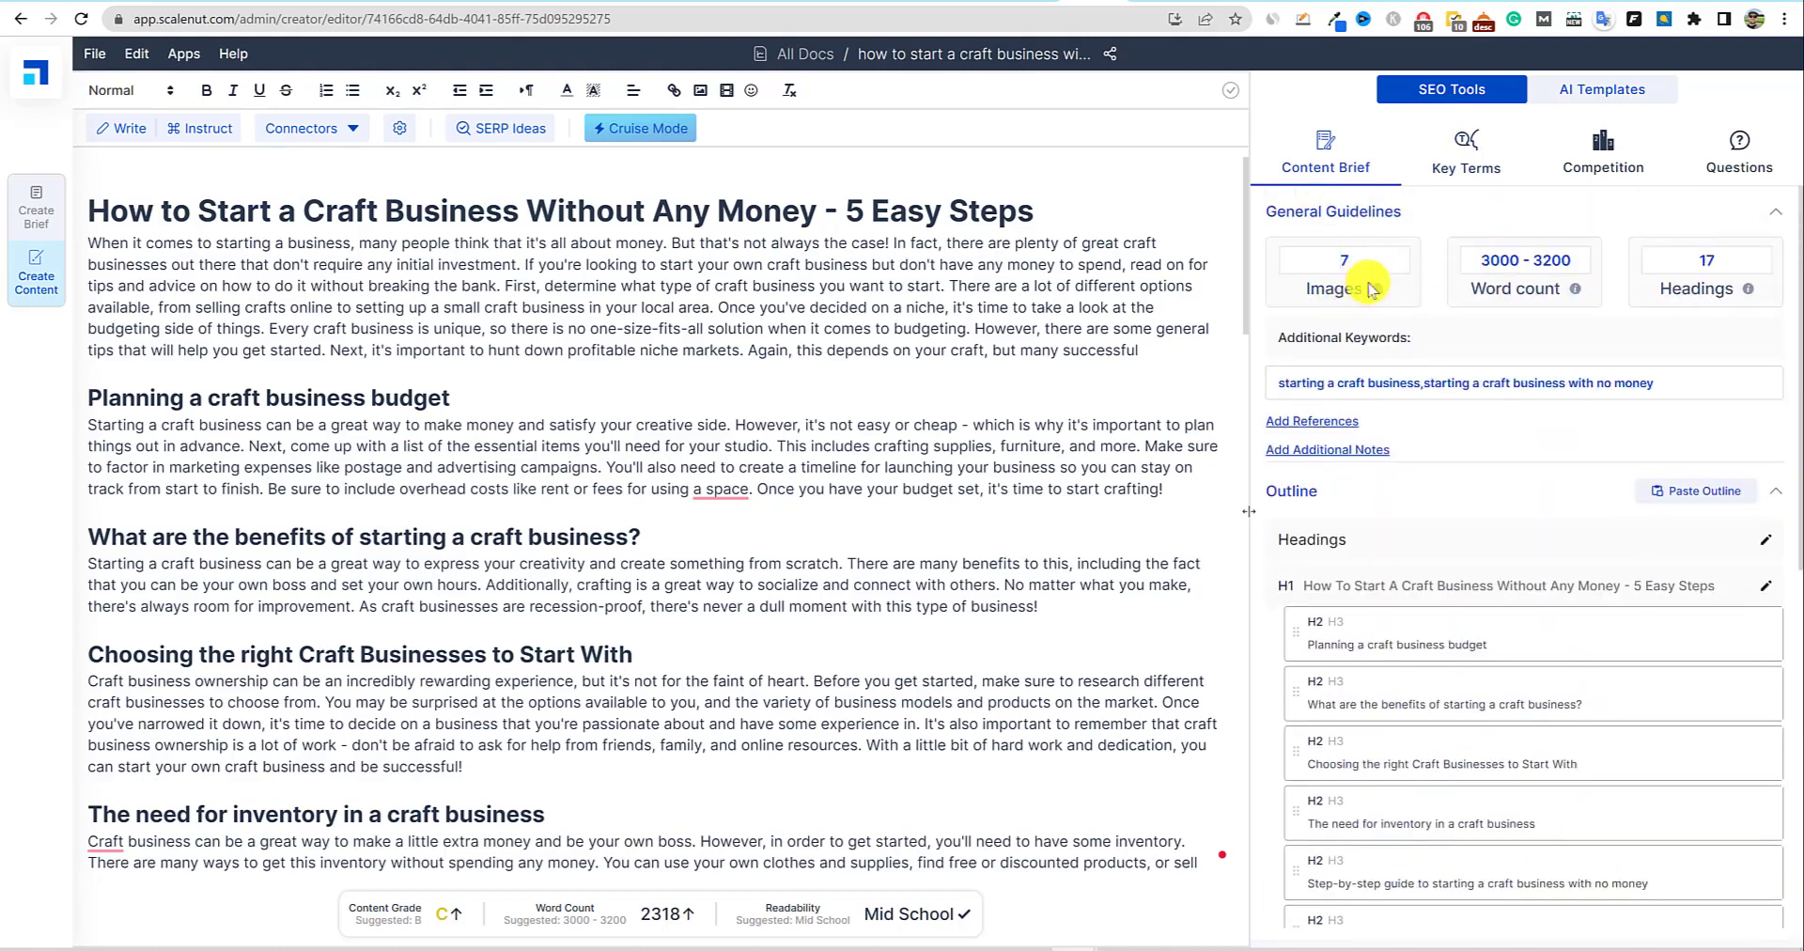
pyautogui.click(1612, 92)
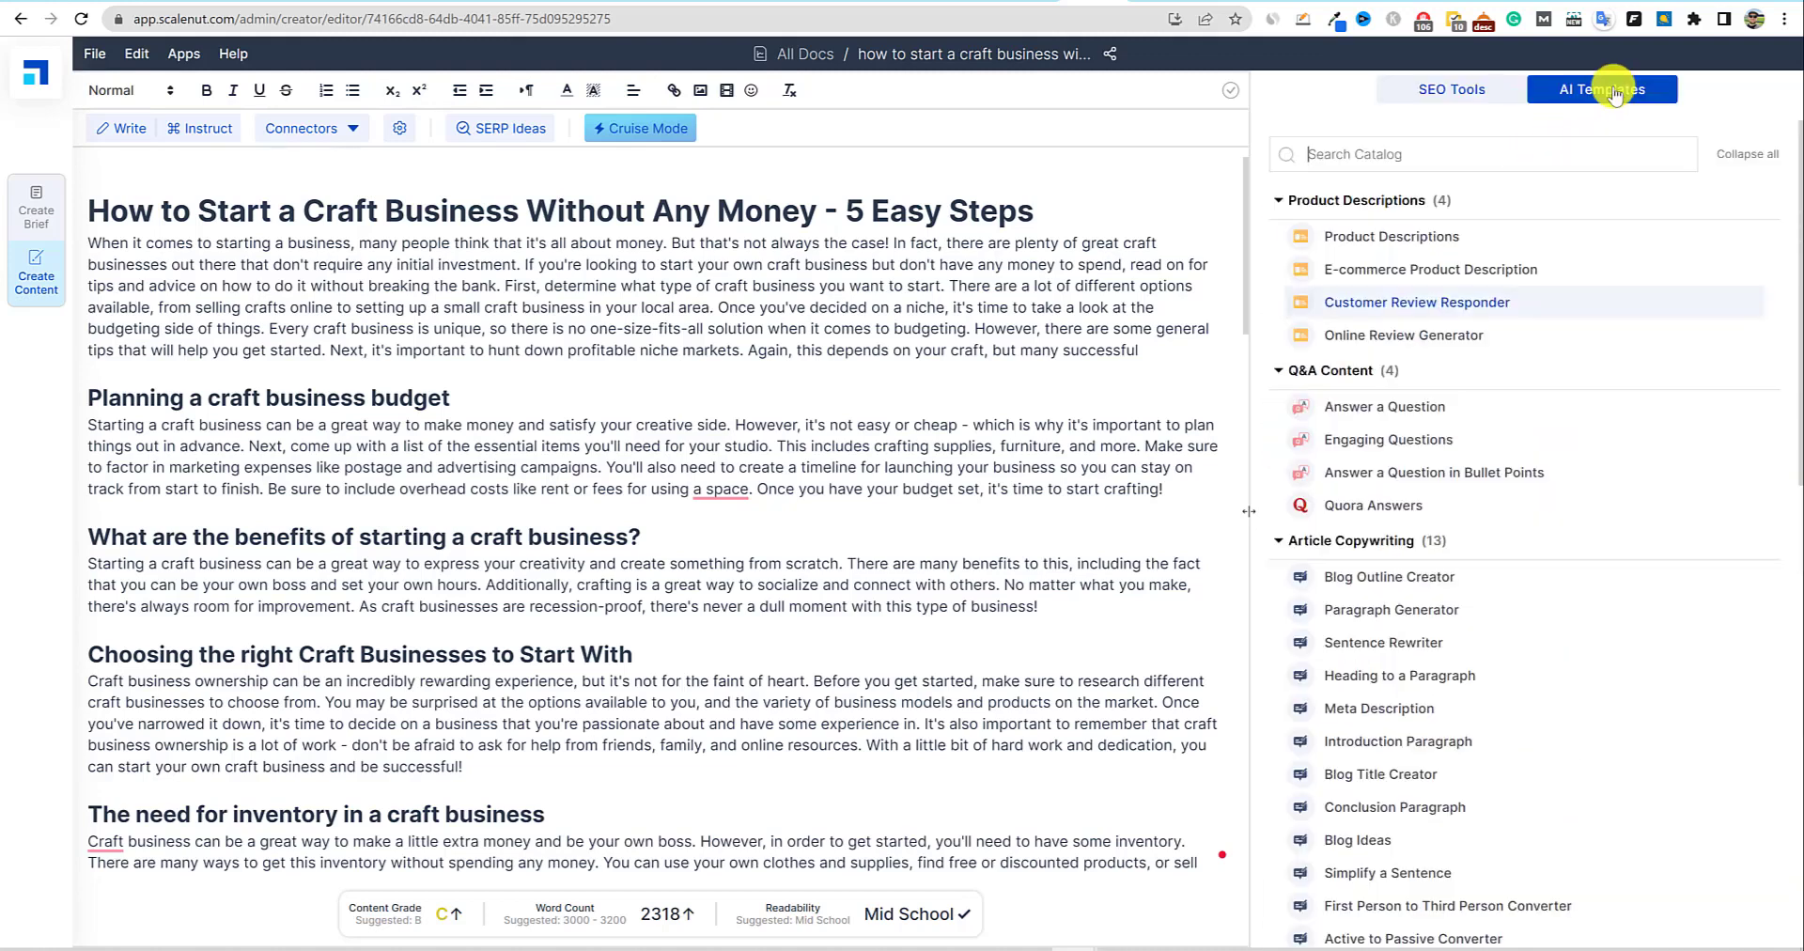
pyautogui.click(1457, 94)
# Generate an AI paragraph for the key term "craft business" on a new line below the section on the benefits of starting a craft business.
pyautogui.click(1481, 171)
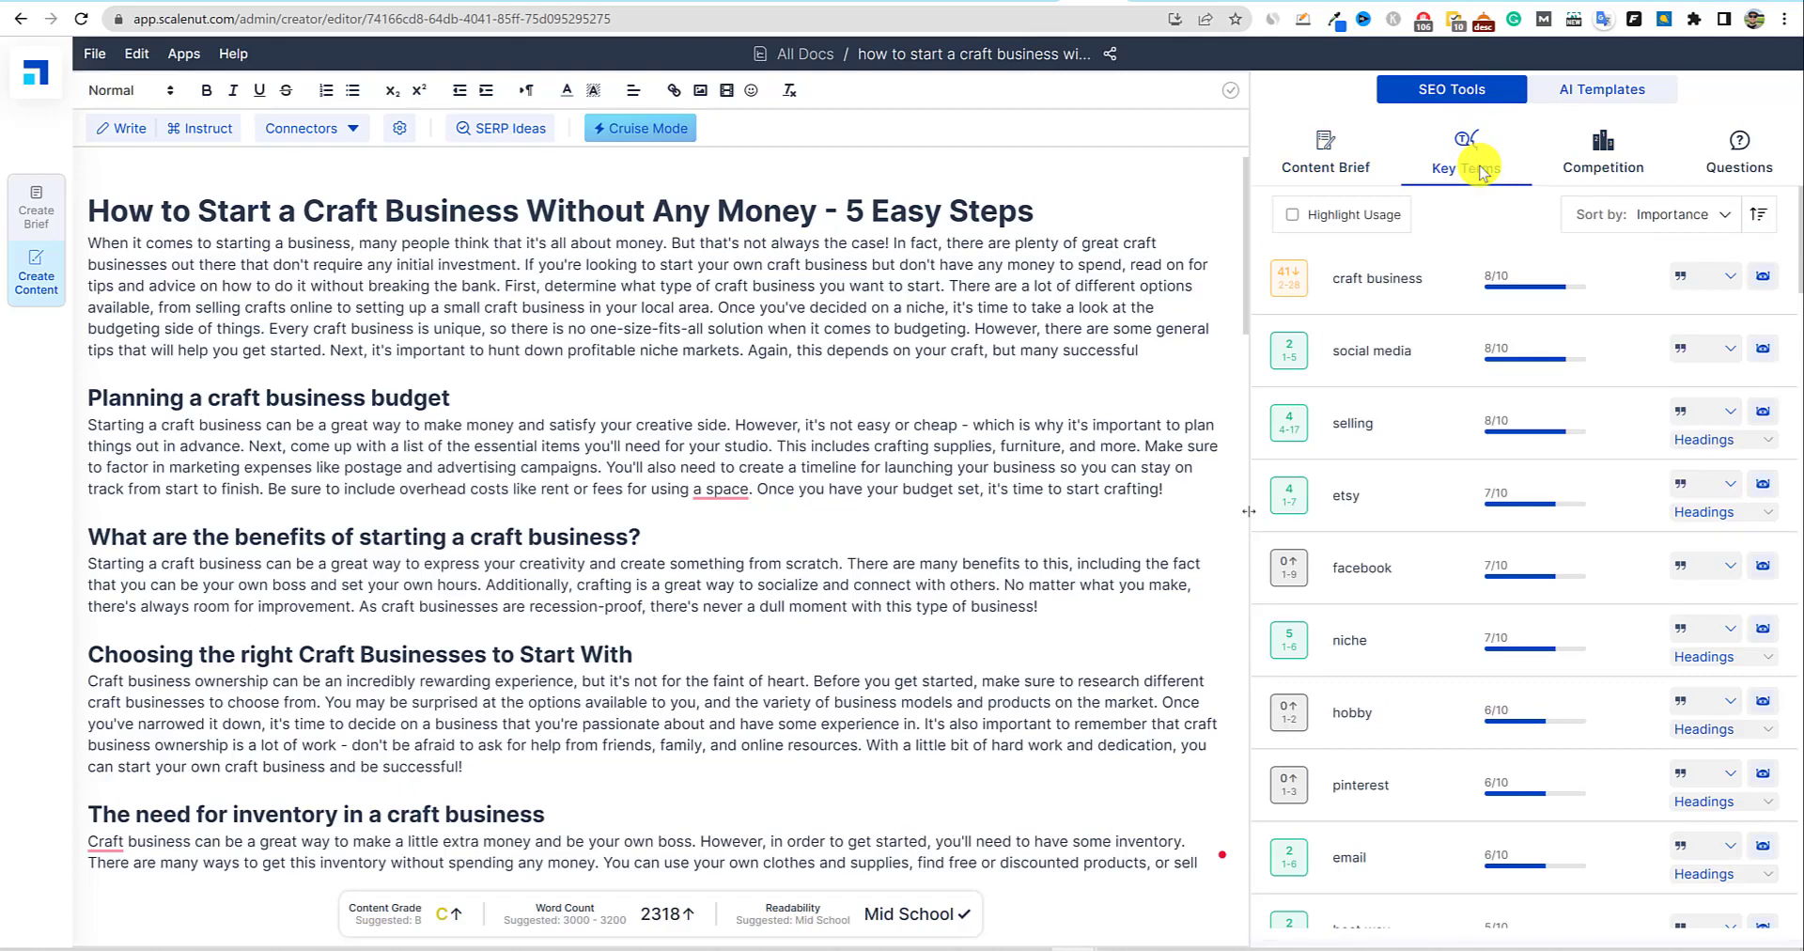
pyautogui.scroll(-1, 1220, 386)
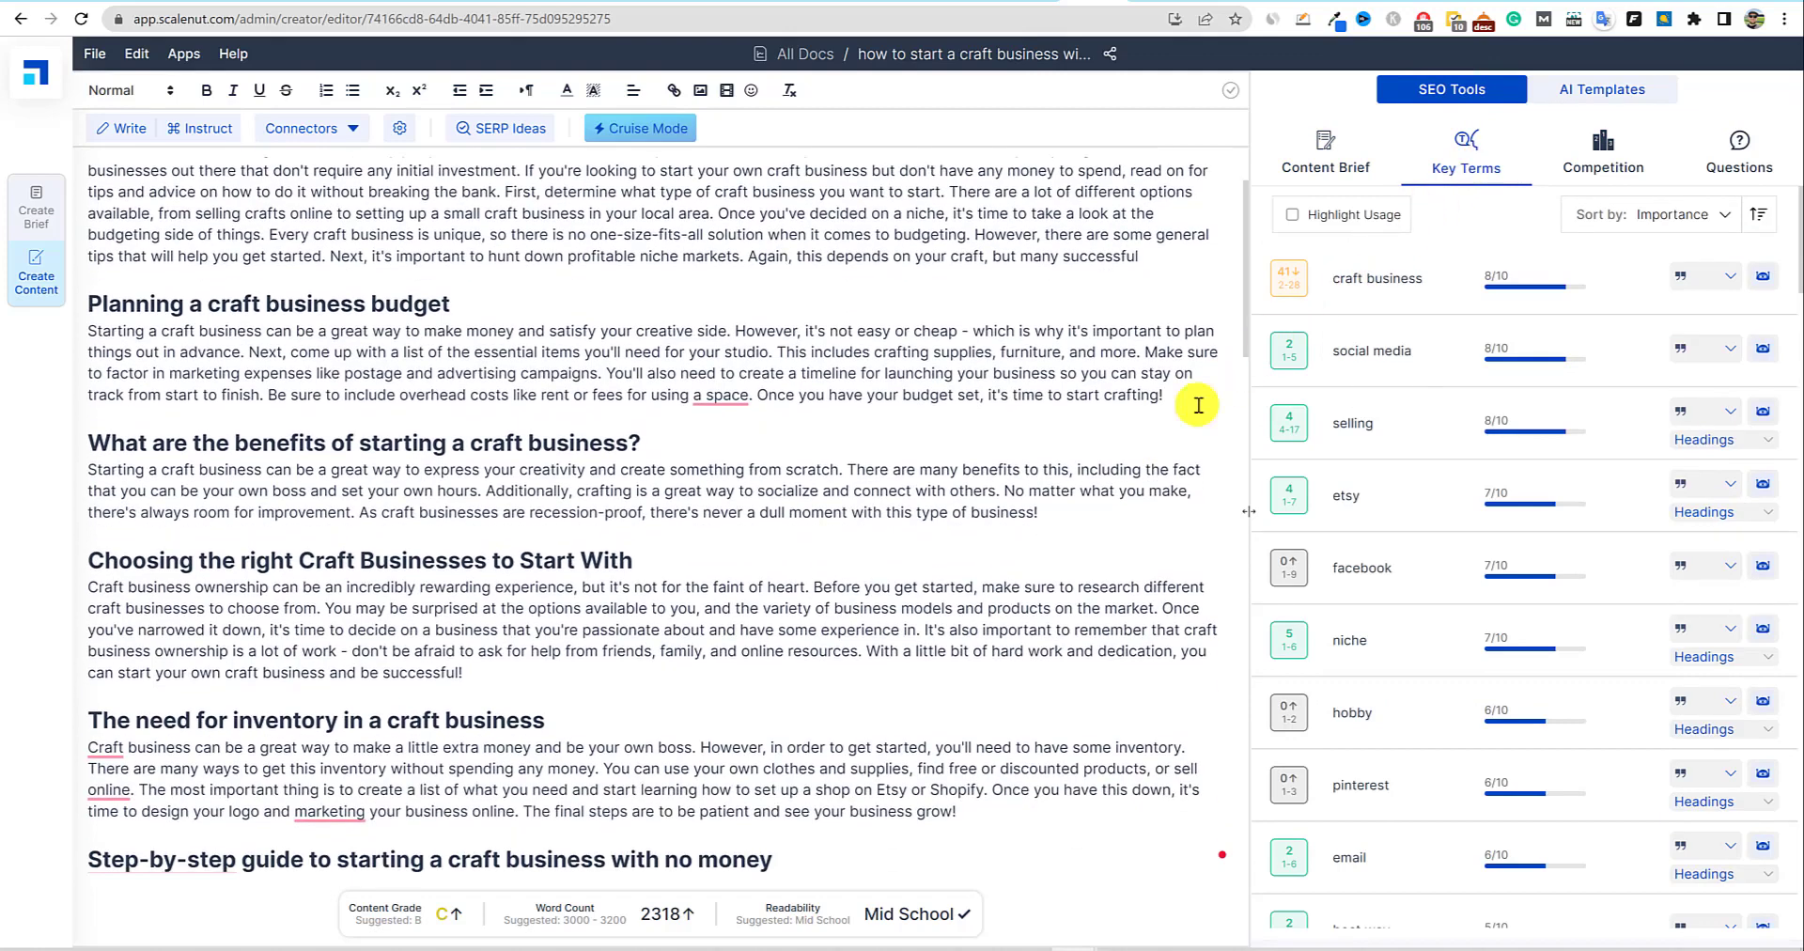
pyautogui.click(1066, 517)
pyautogui.press('Return')
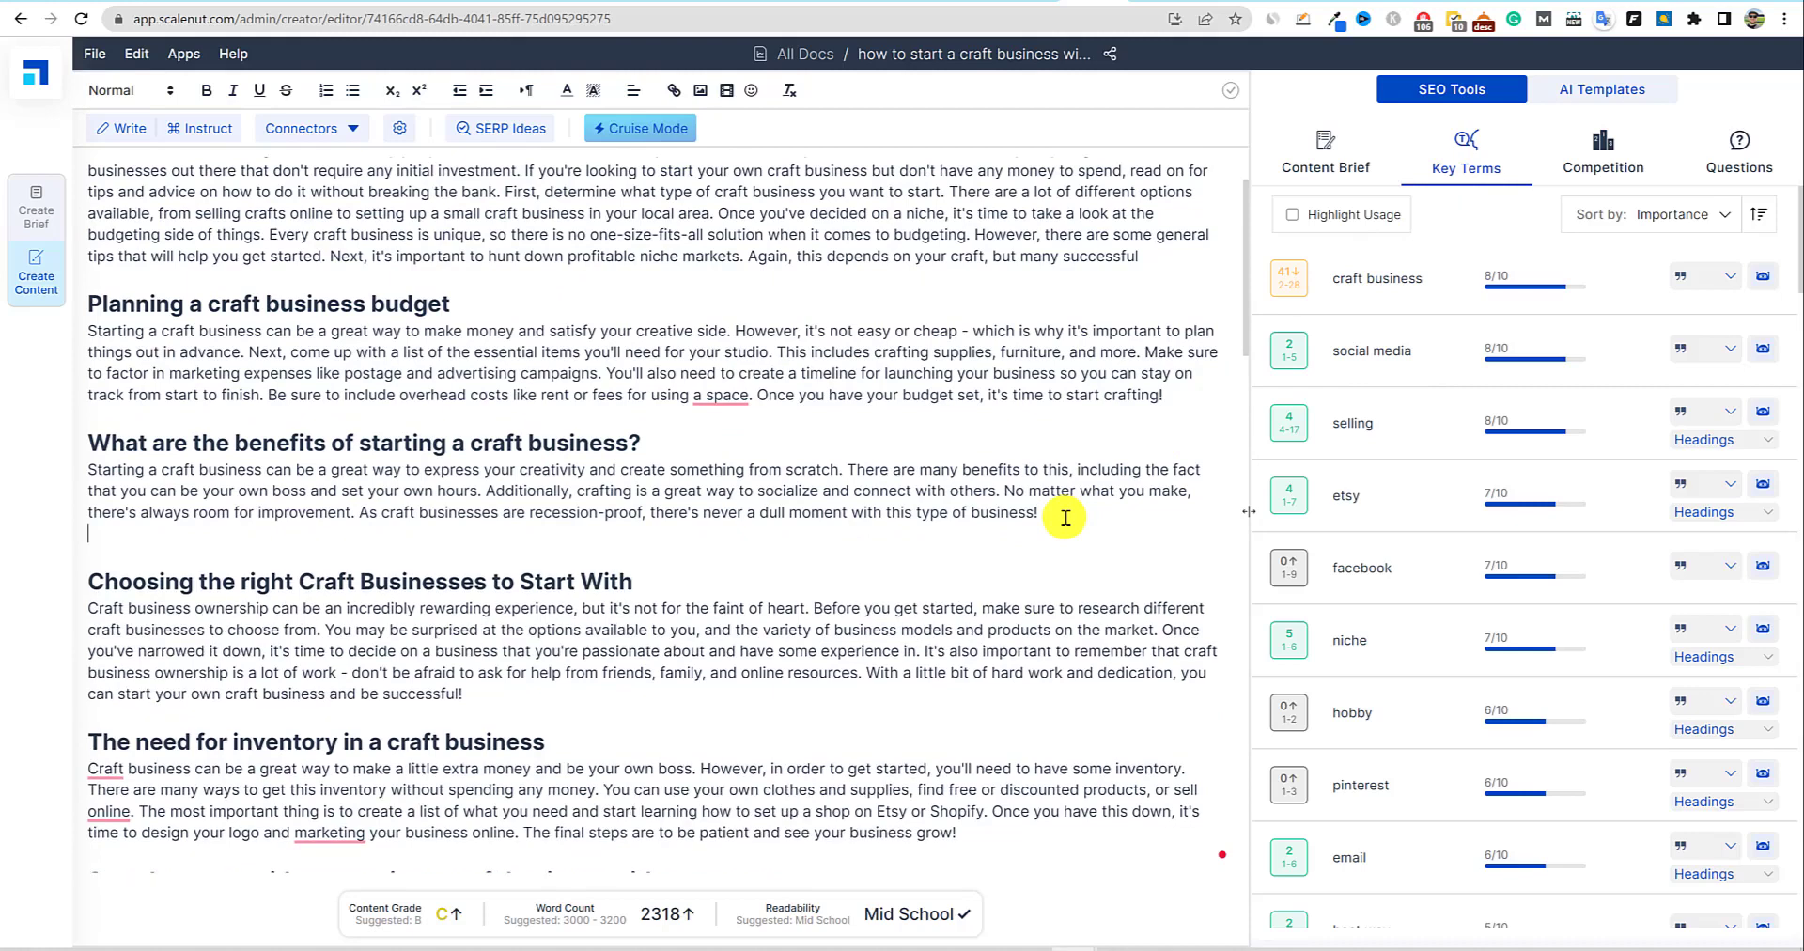
pyautogui.press('Return')
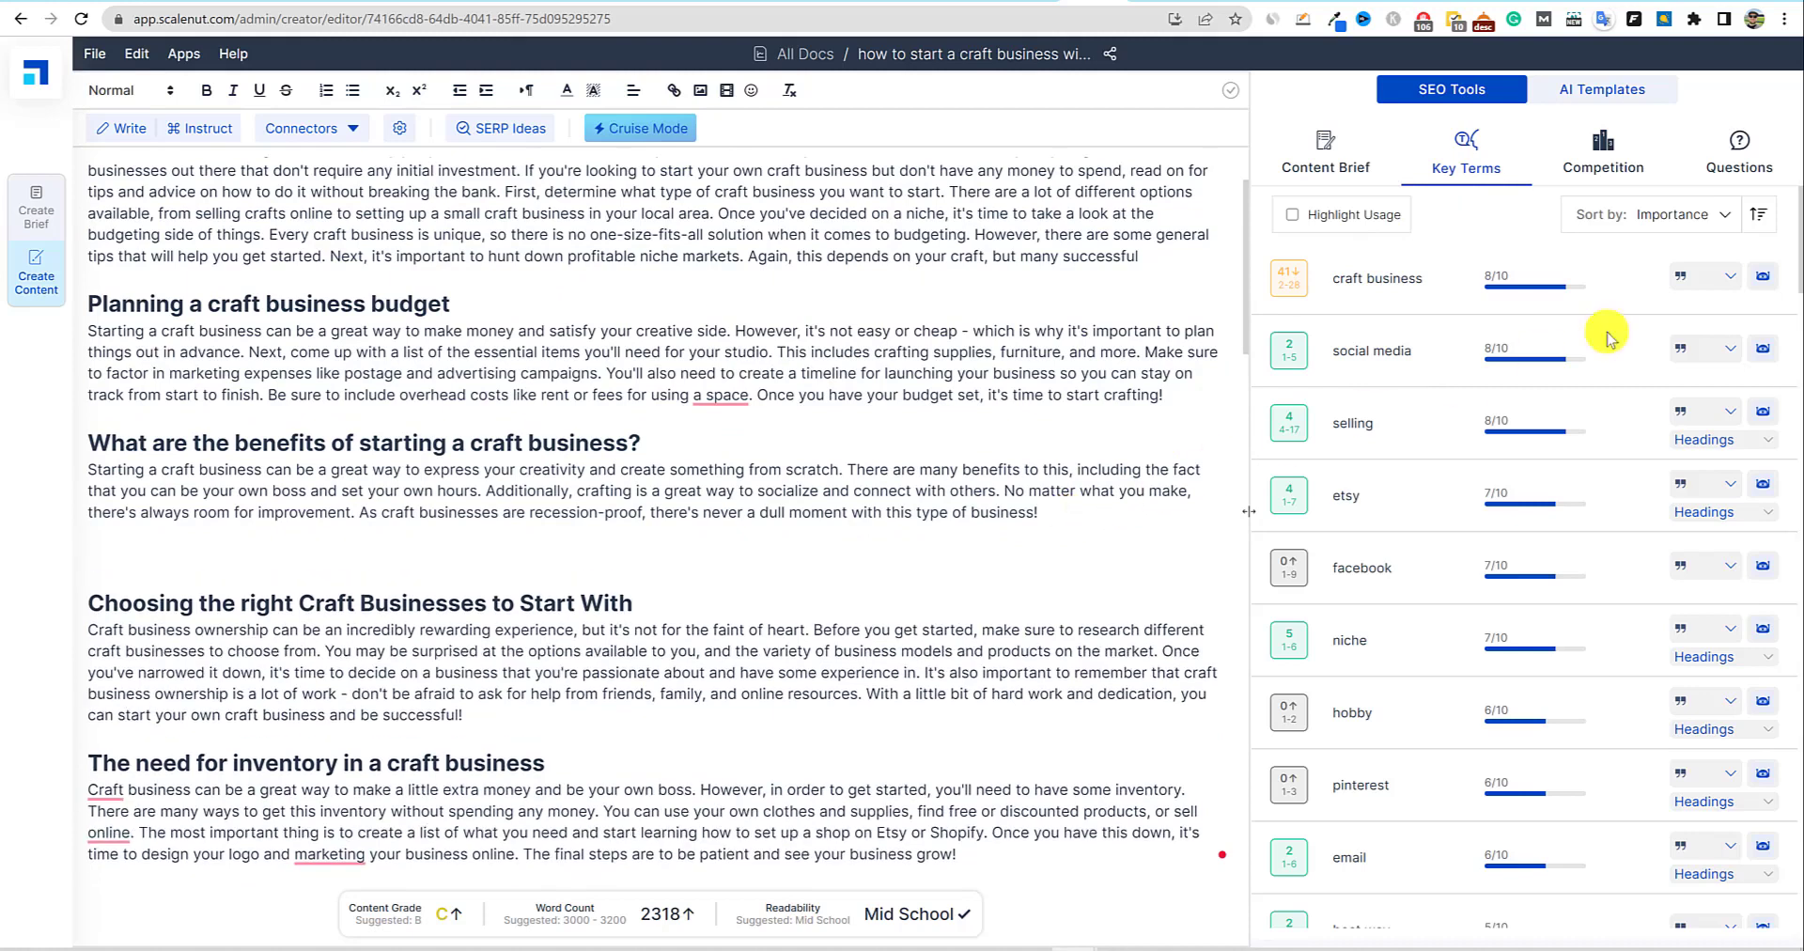
pyautogui.click(1763, 280)
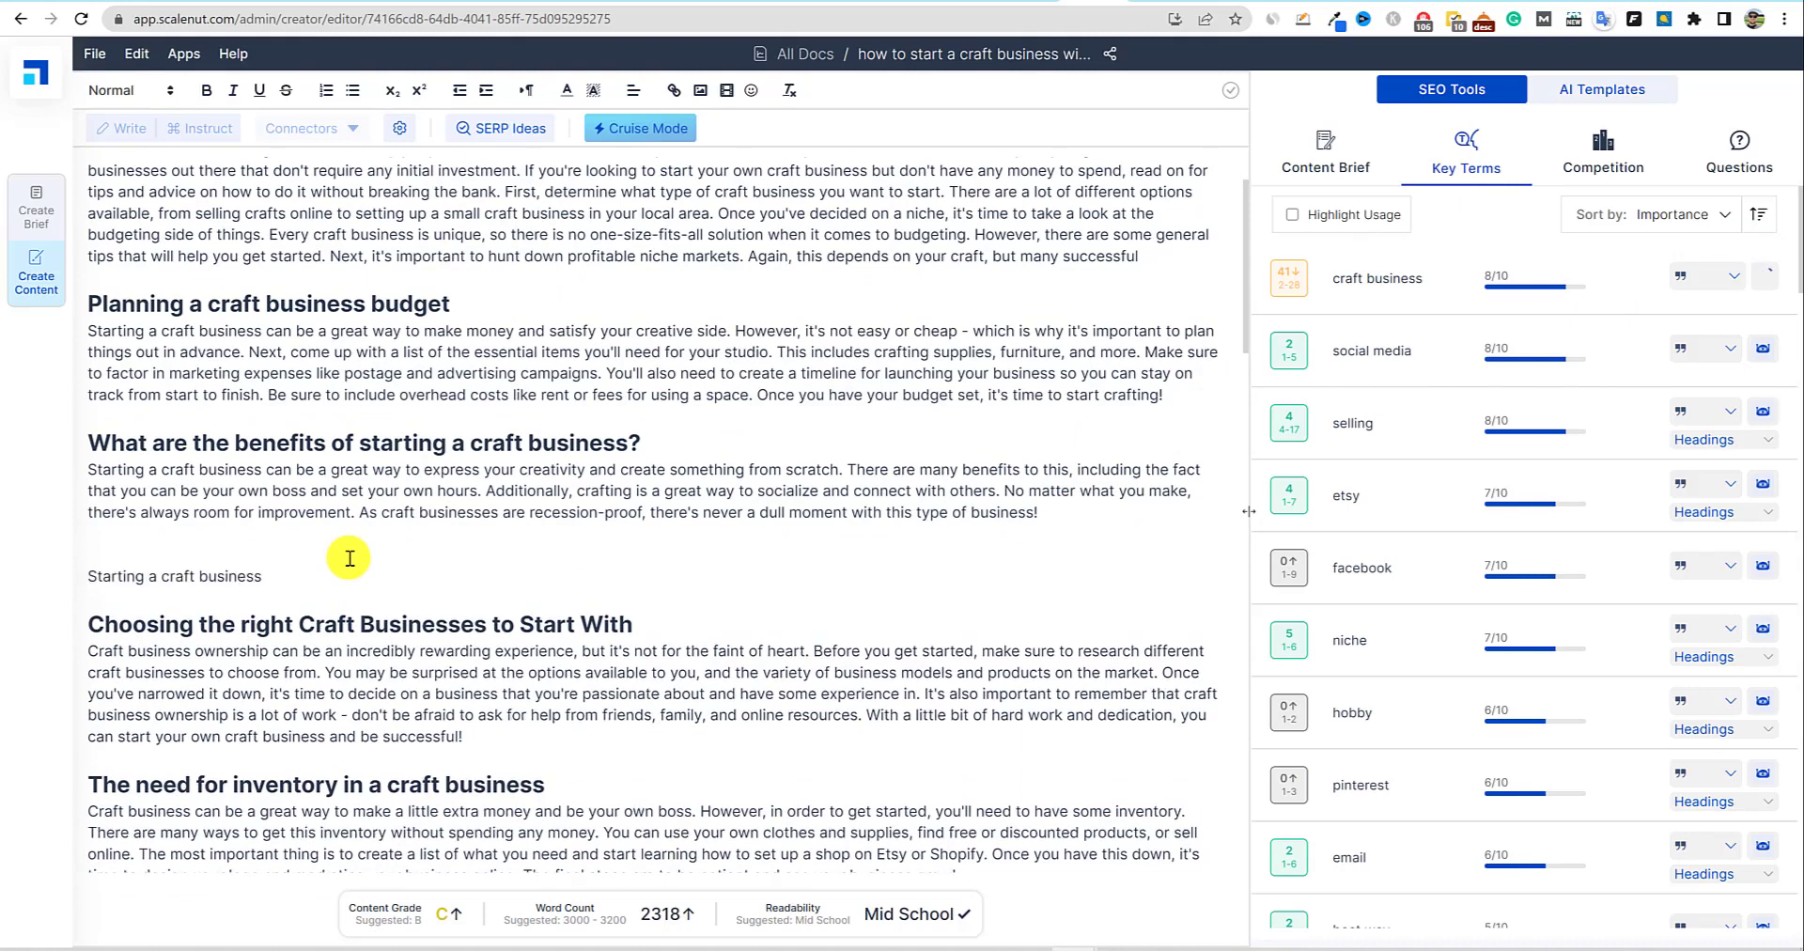
pyautogui.moveTo(241, 598); pyautogui.dragTo(348, 599)
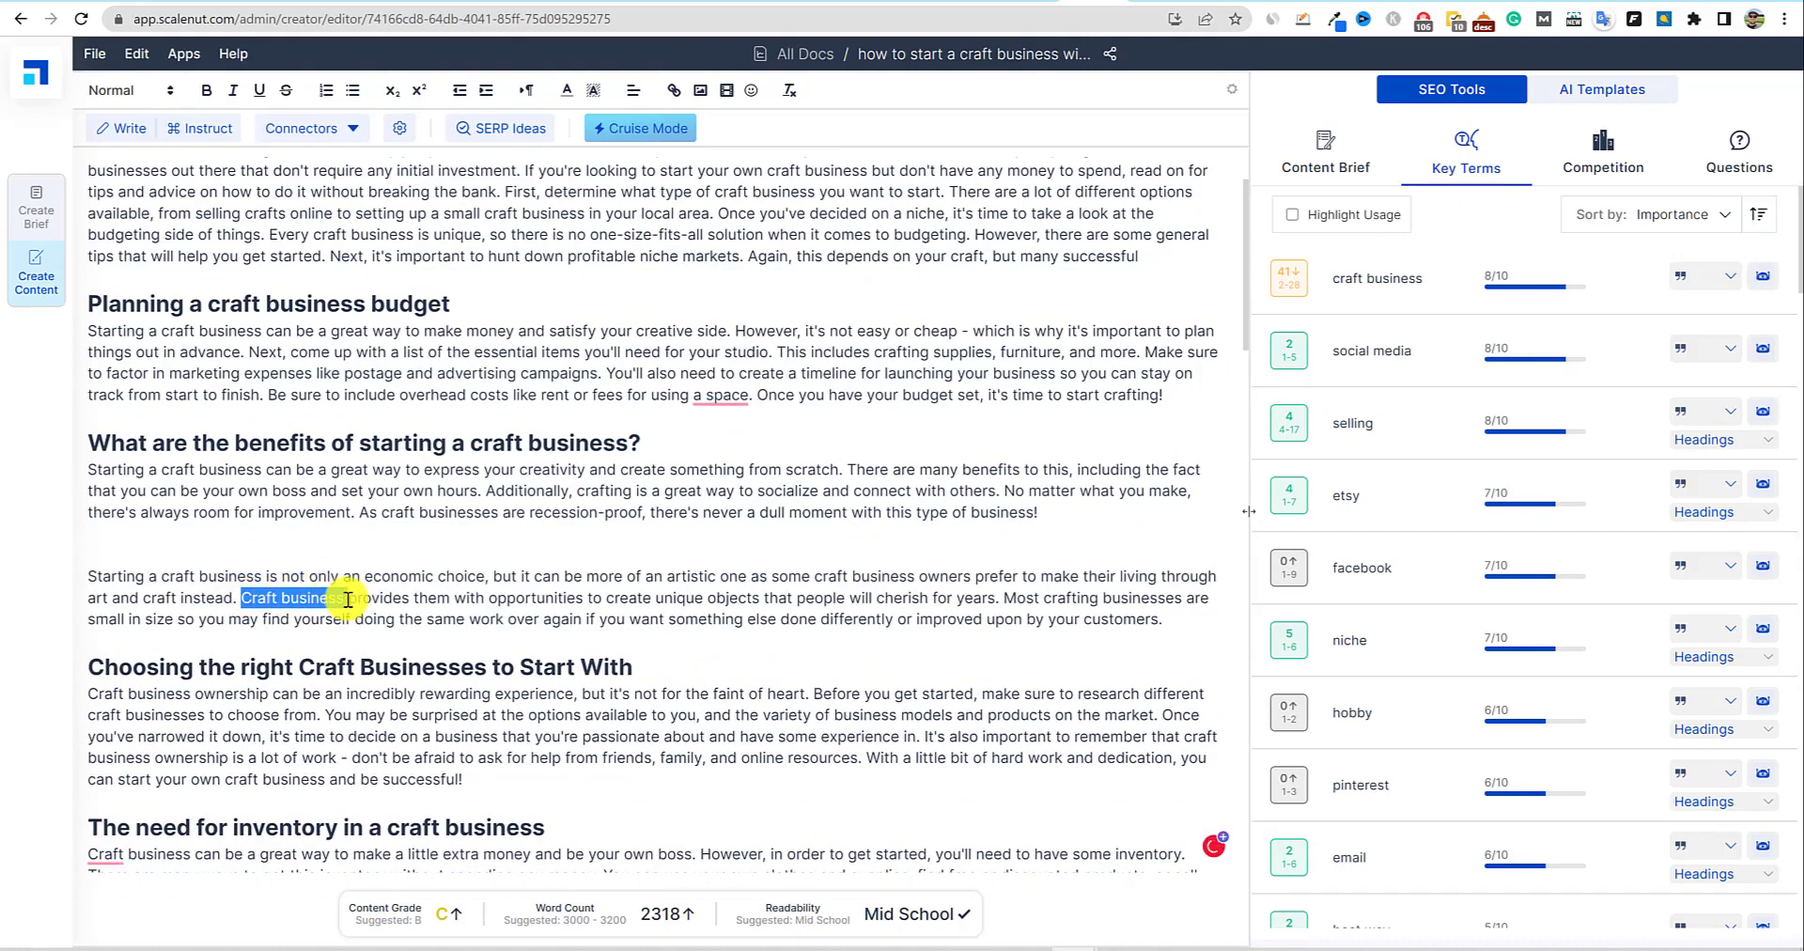
pyautogui.click(908, 599)
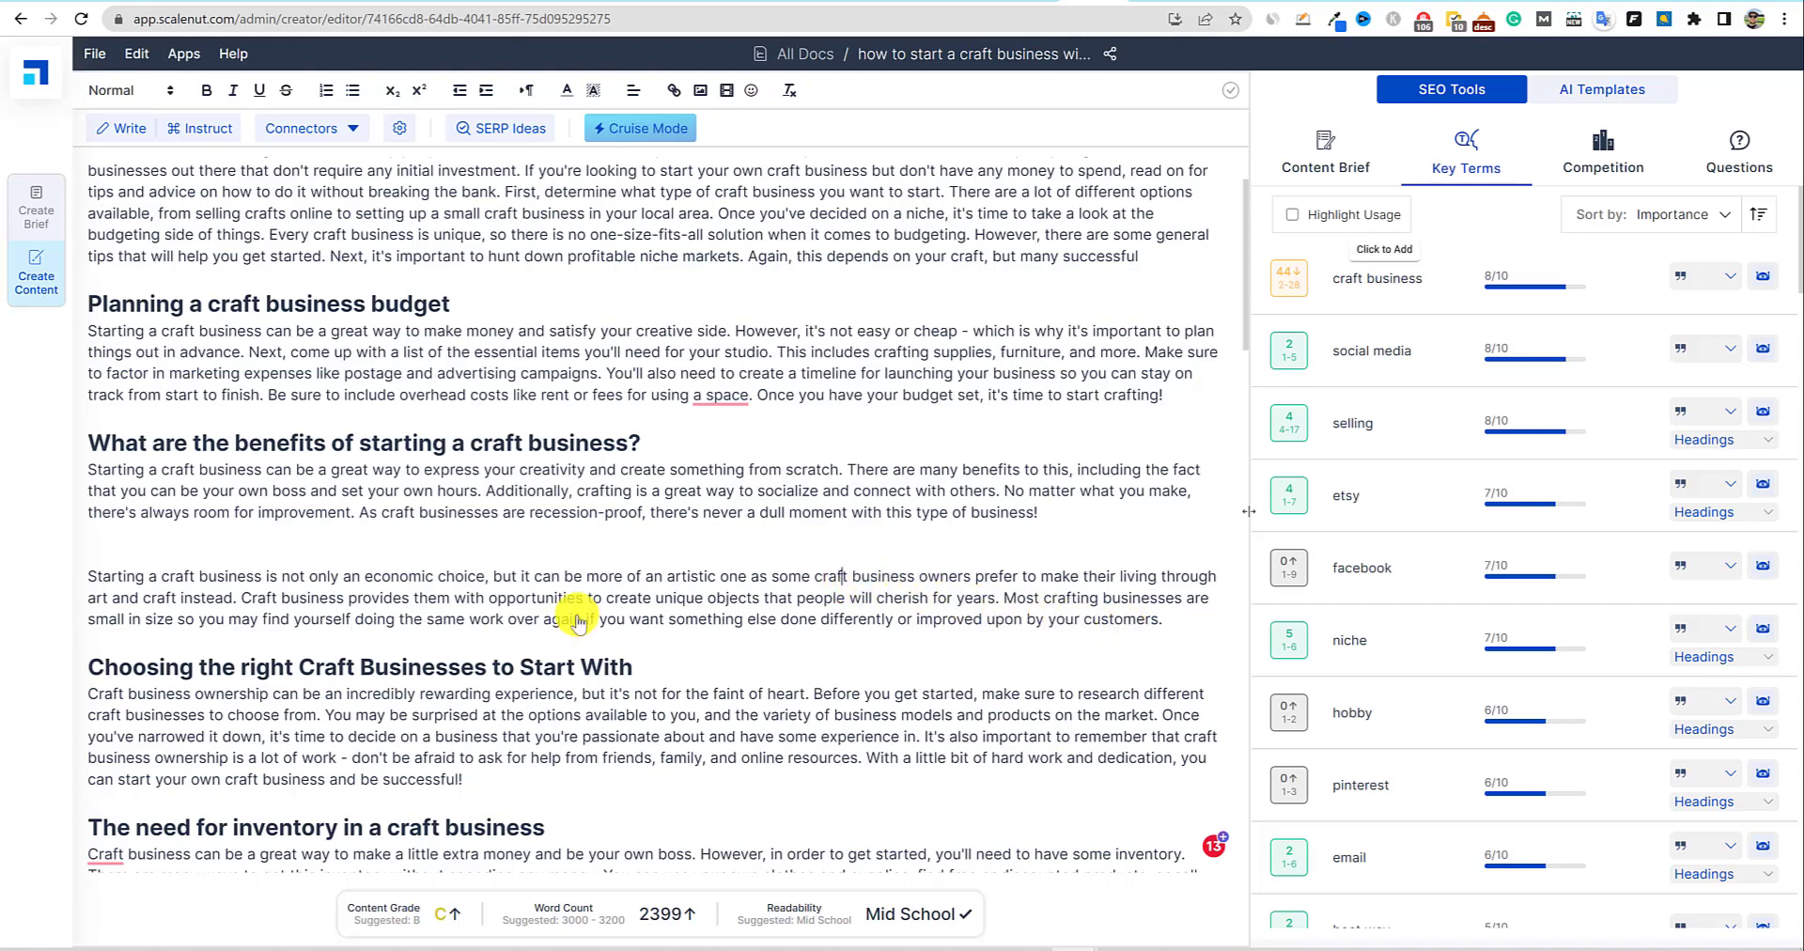
# View how ranking pages use "craft business" and lowercase the initial of "Craft business provides" in the generated paragraph.
pyautogui.click(1730, 276)
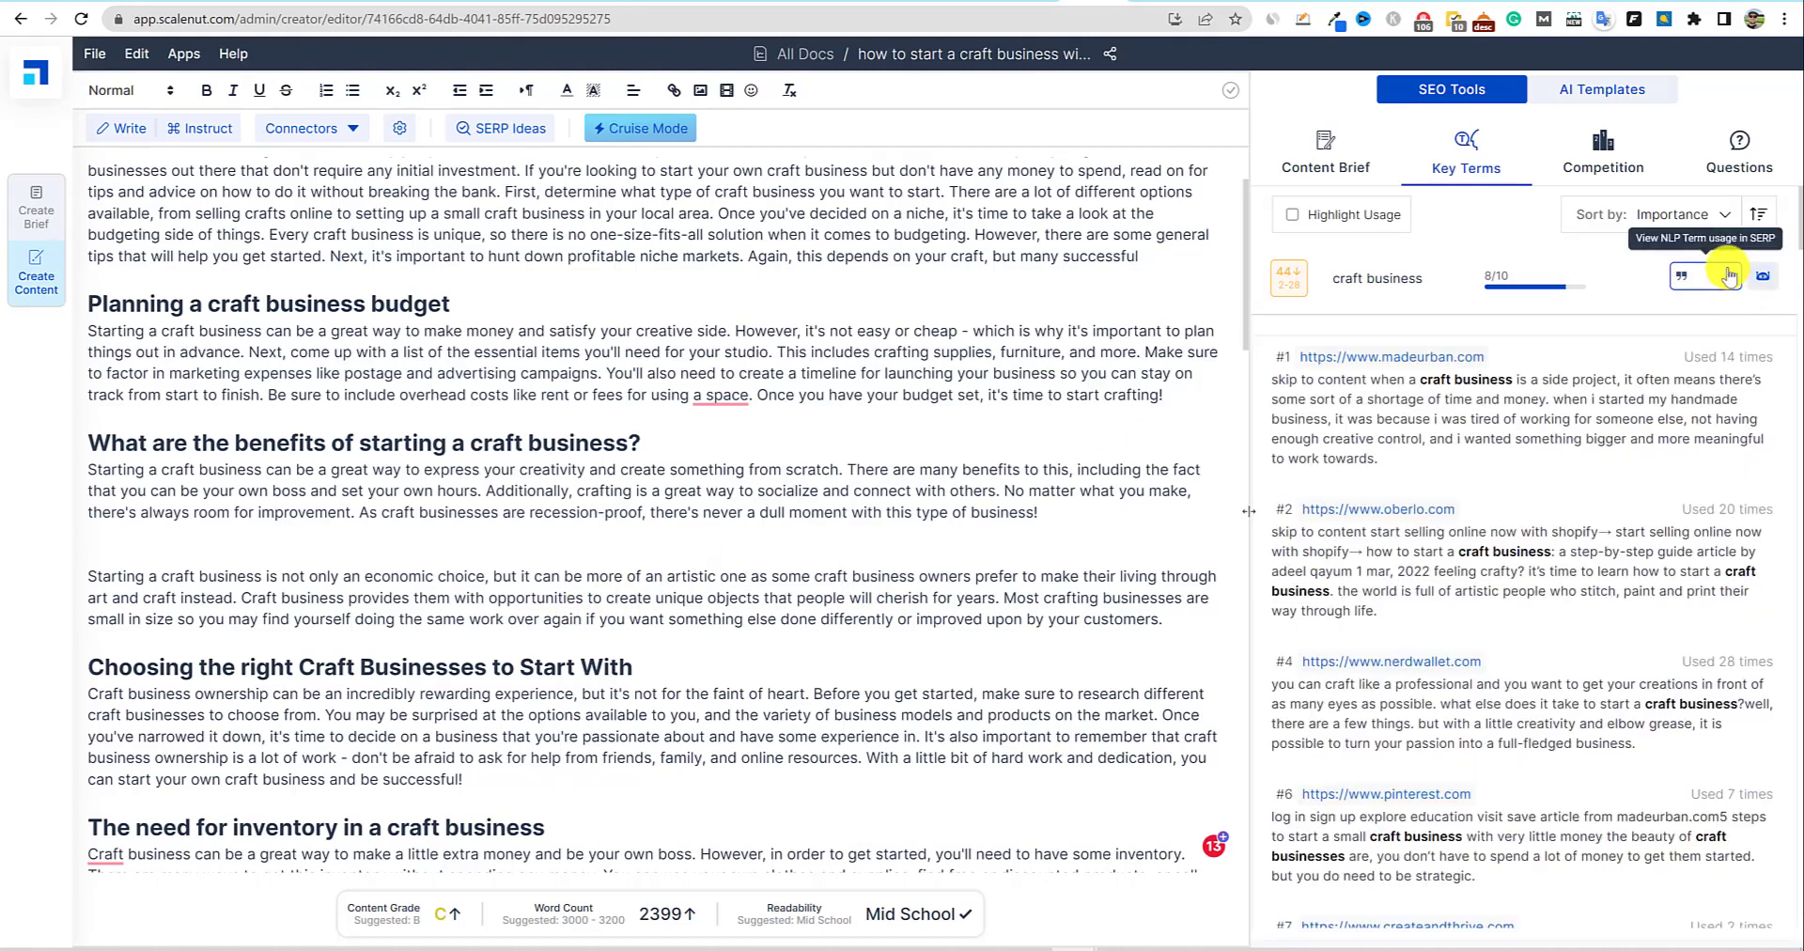
pyautogui.click(1730, 276)
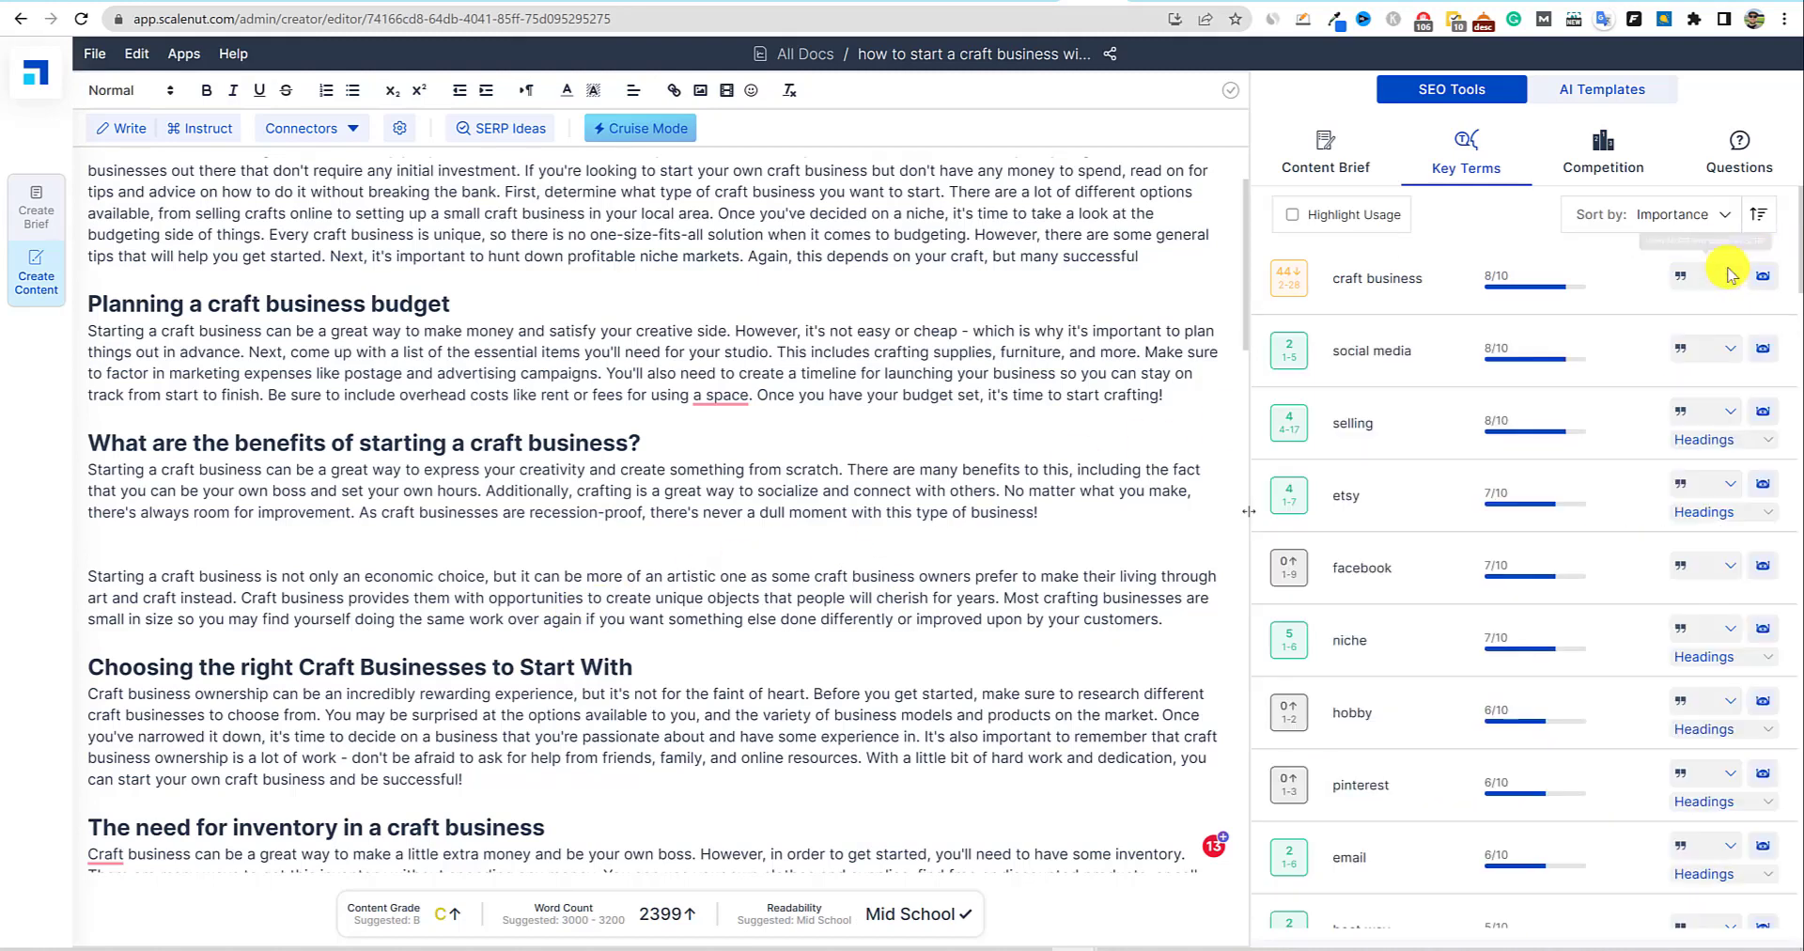
pyautogui.click(242, 602)
pyautogui.press('BackSpace')
pyautogui.write('c')
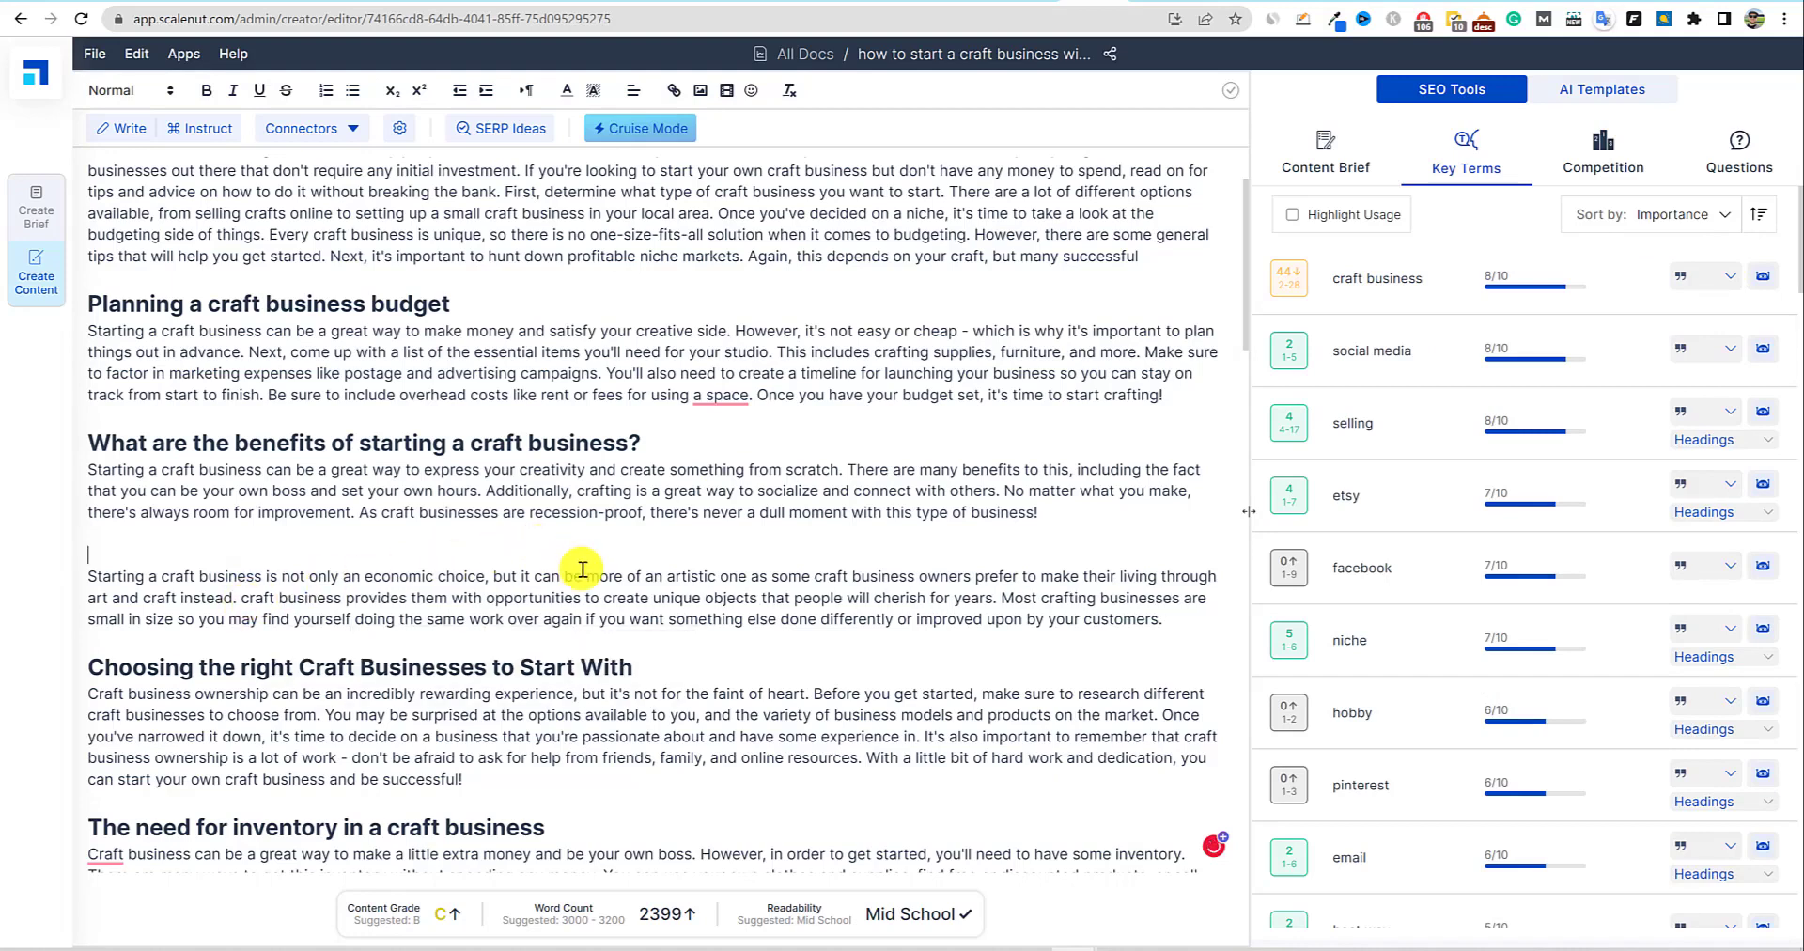
# Insert the key terms "craft business" after the budget section and "instagram" after the "What is a craft business?" section.
pyautogui.click(1088, 407)
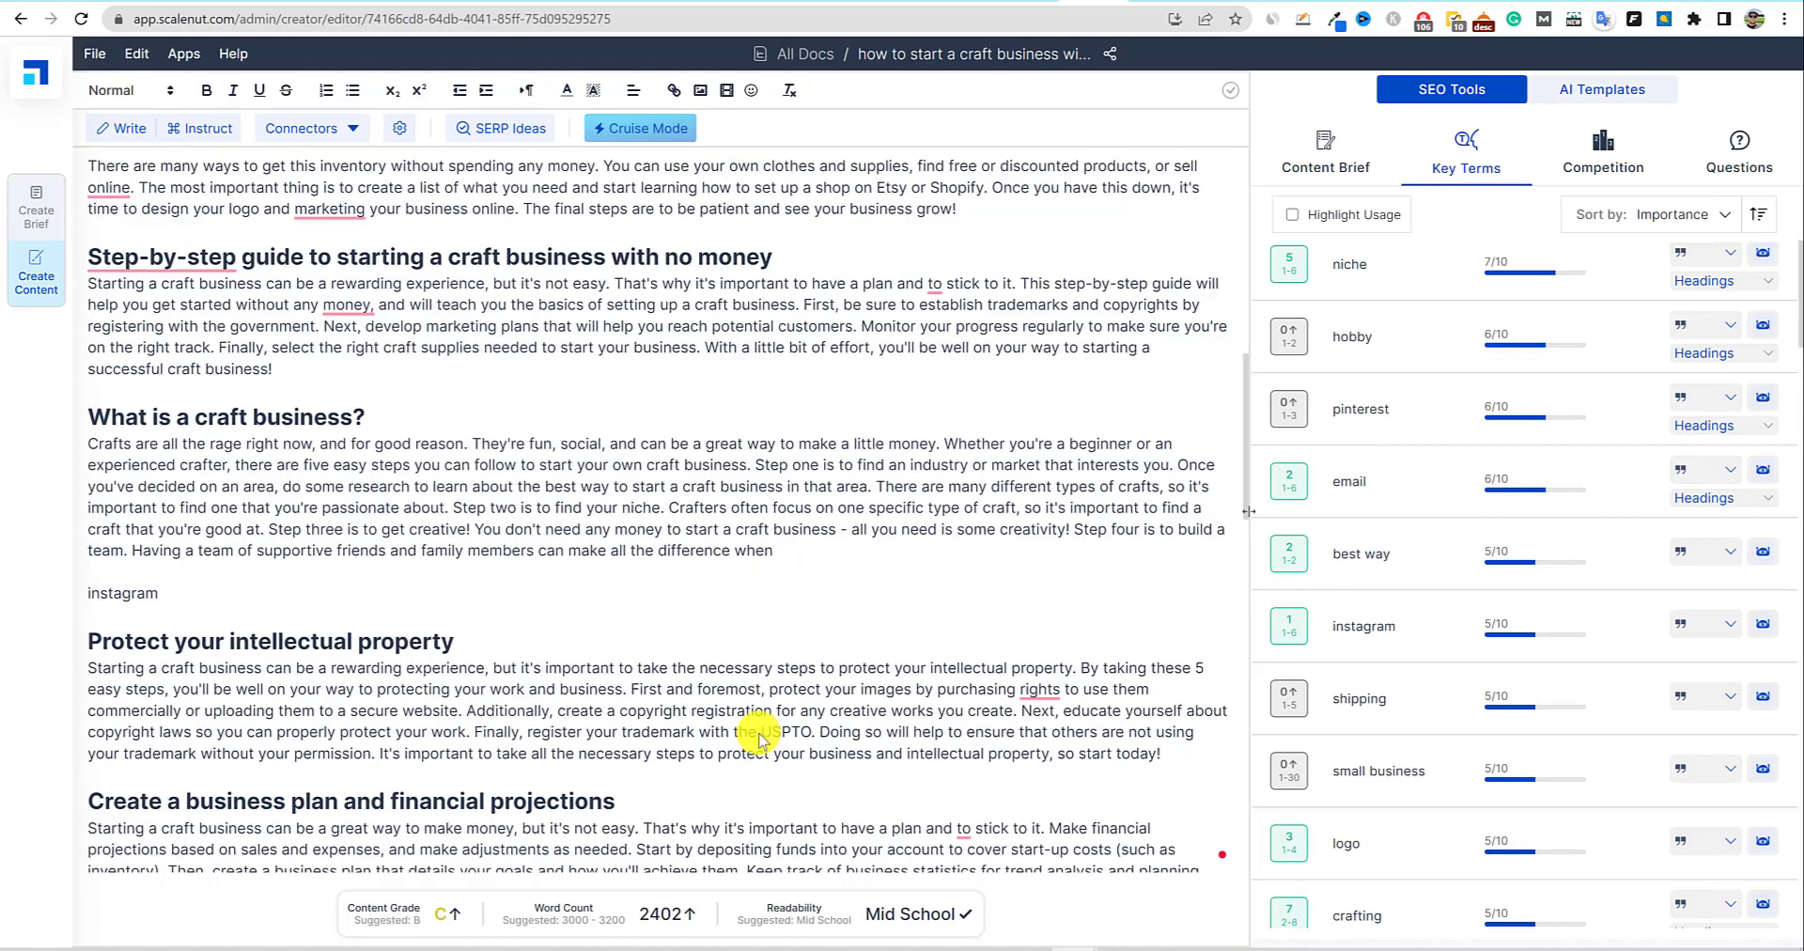
pyautogui.click(759, 732)
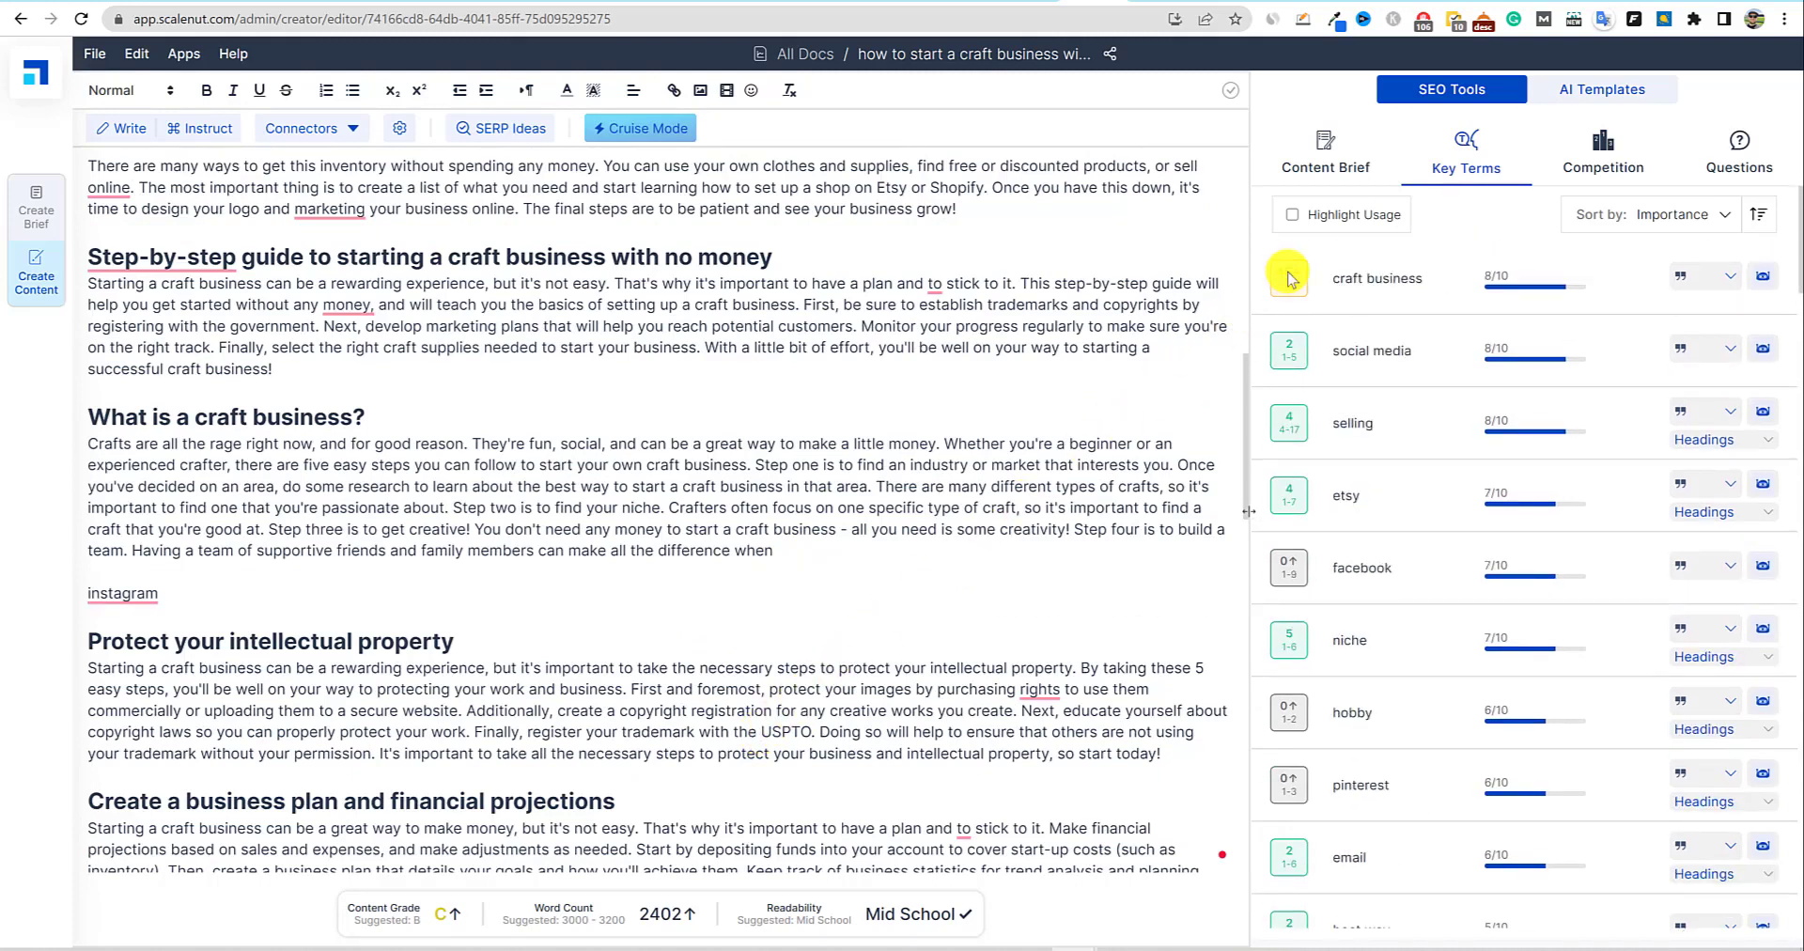
pyautogui.moveTo(1479, 278); pyautogui.dragTo(1558, 282)
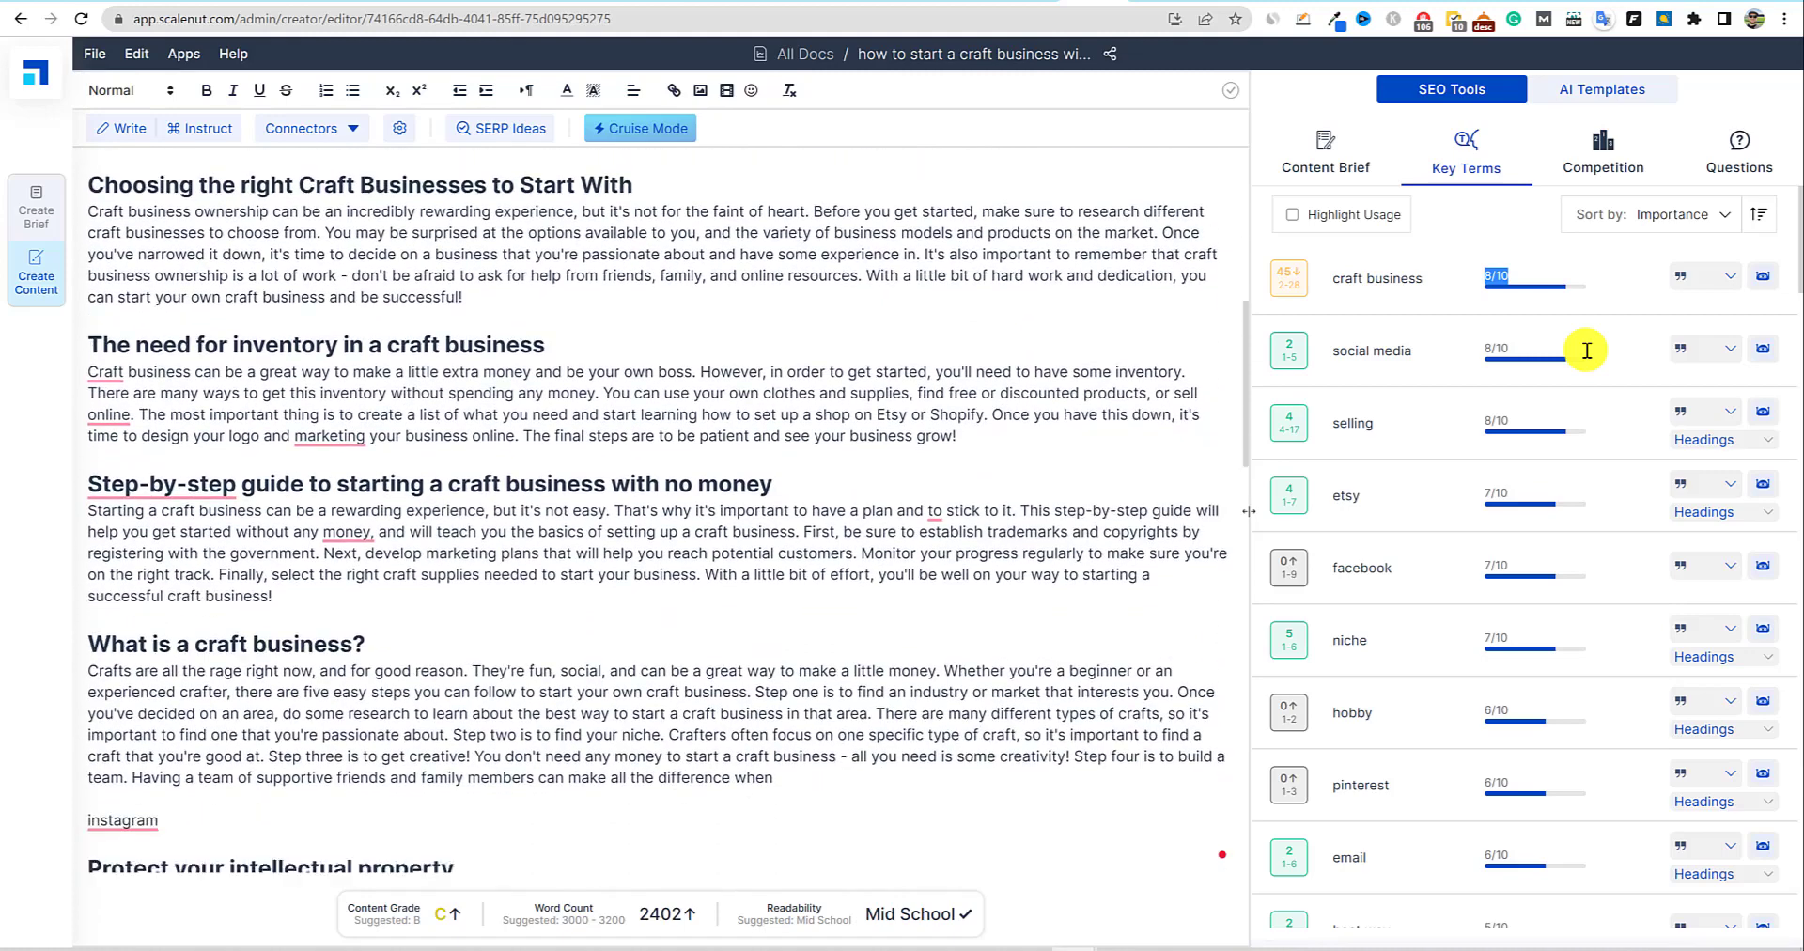
# Have the AI writer complete the unfinished paragraph ending in "make all the difference when" under "What is a craft business?".
pyautogui.scroll(-2, 788, 553)
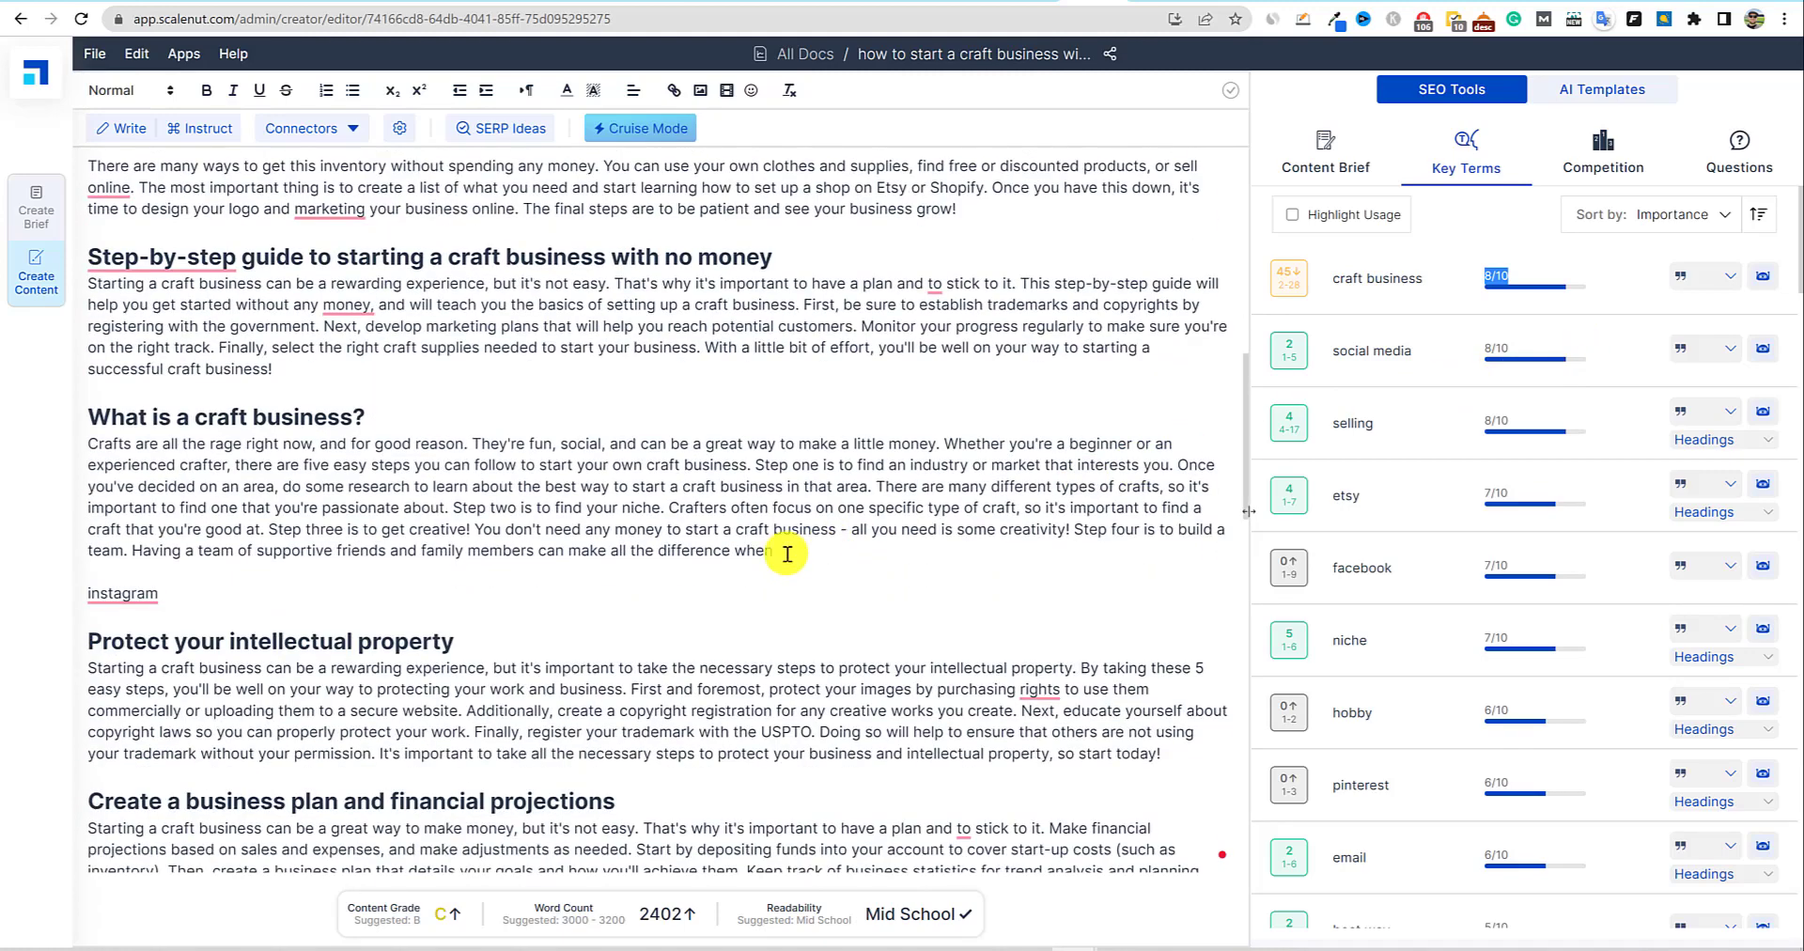
pyautogui.click(787, 553)
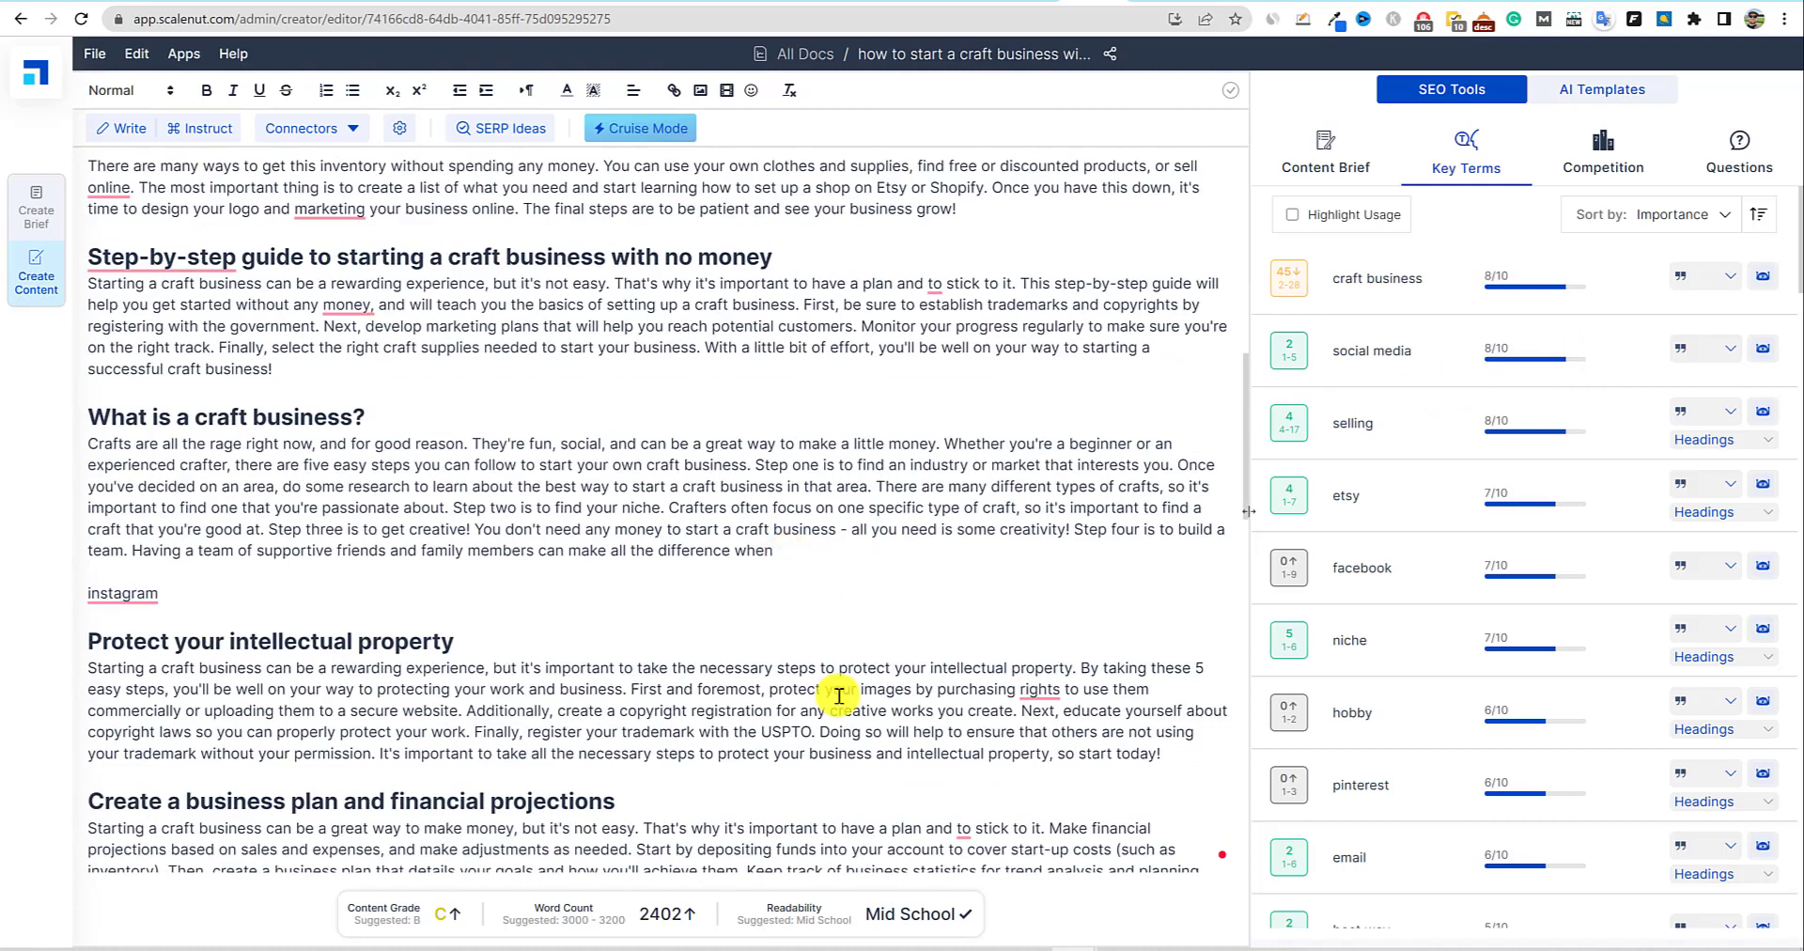
pyautogui.click(122, 128)
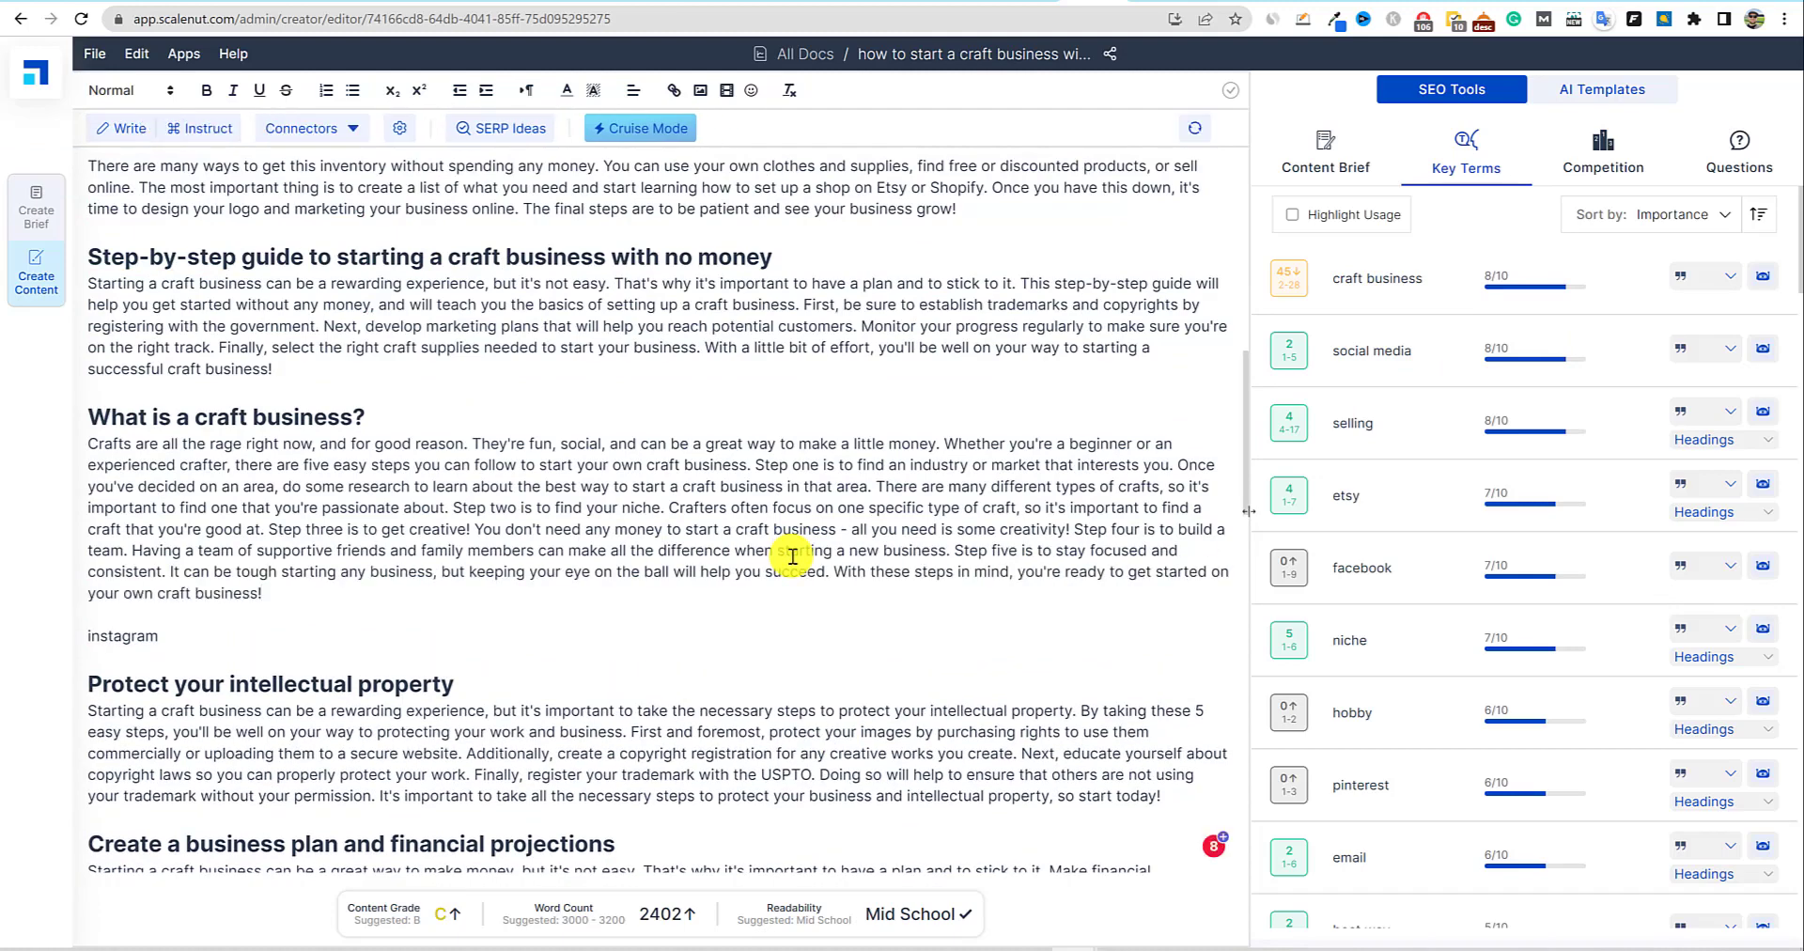
# Review the article through to its Conclusion, highlight the key term usage, and look over the highlighted terms throughout the text.
pyautogui.scroll(-10, 792, 556)
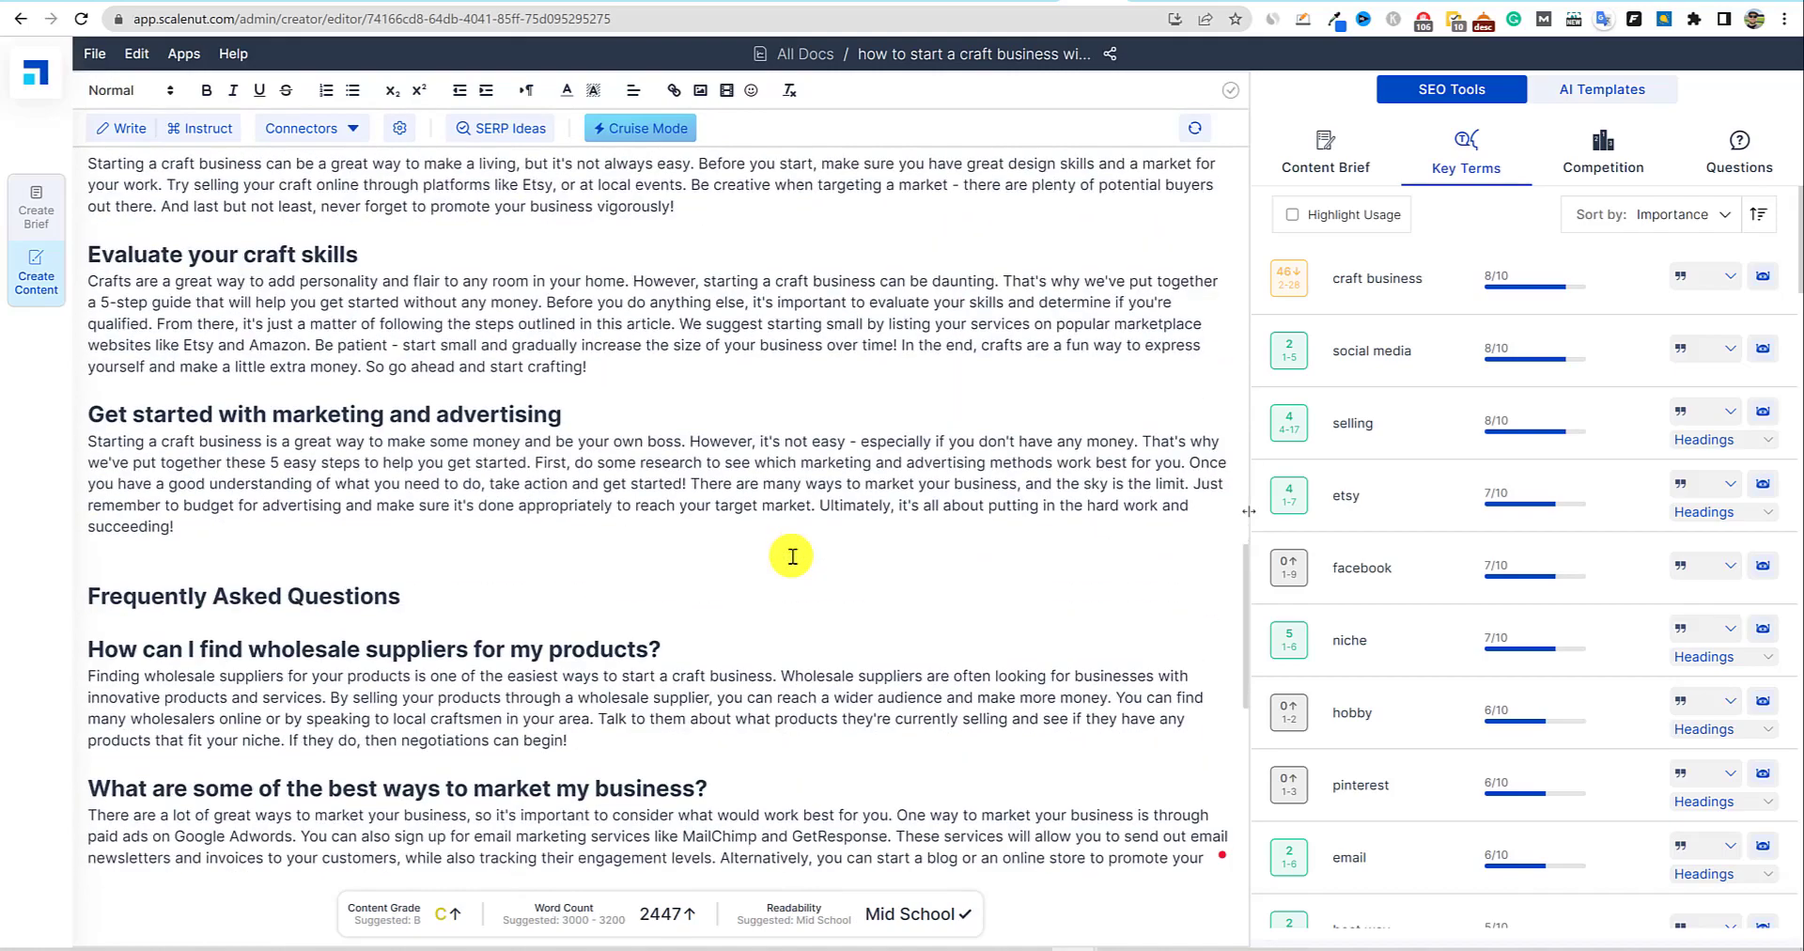
pyautogui.scroll(-3, 792, 556)
pyautogui.scroll(-3, 792, 556)
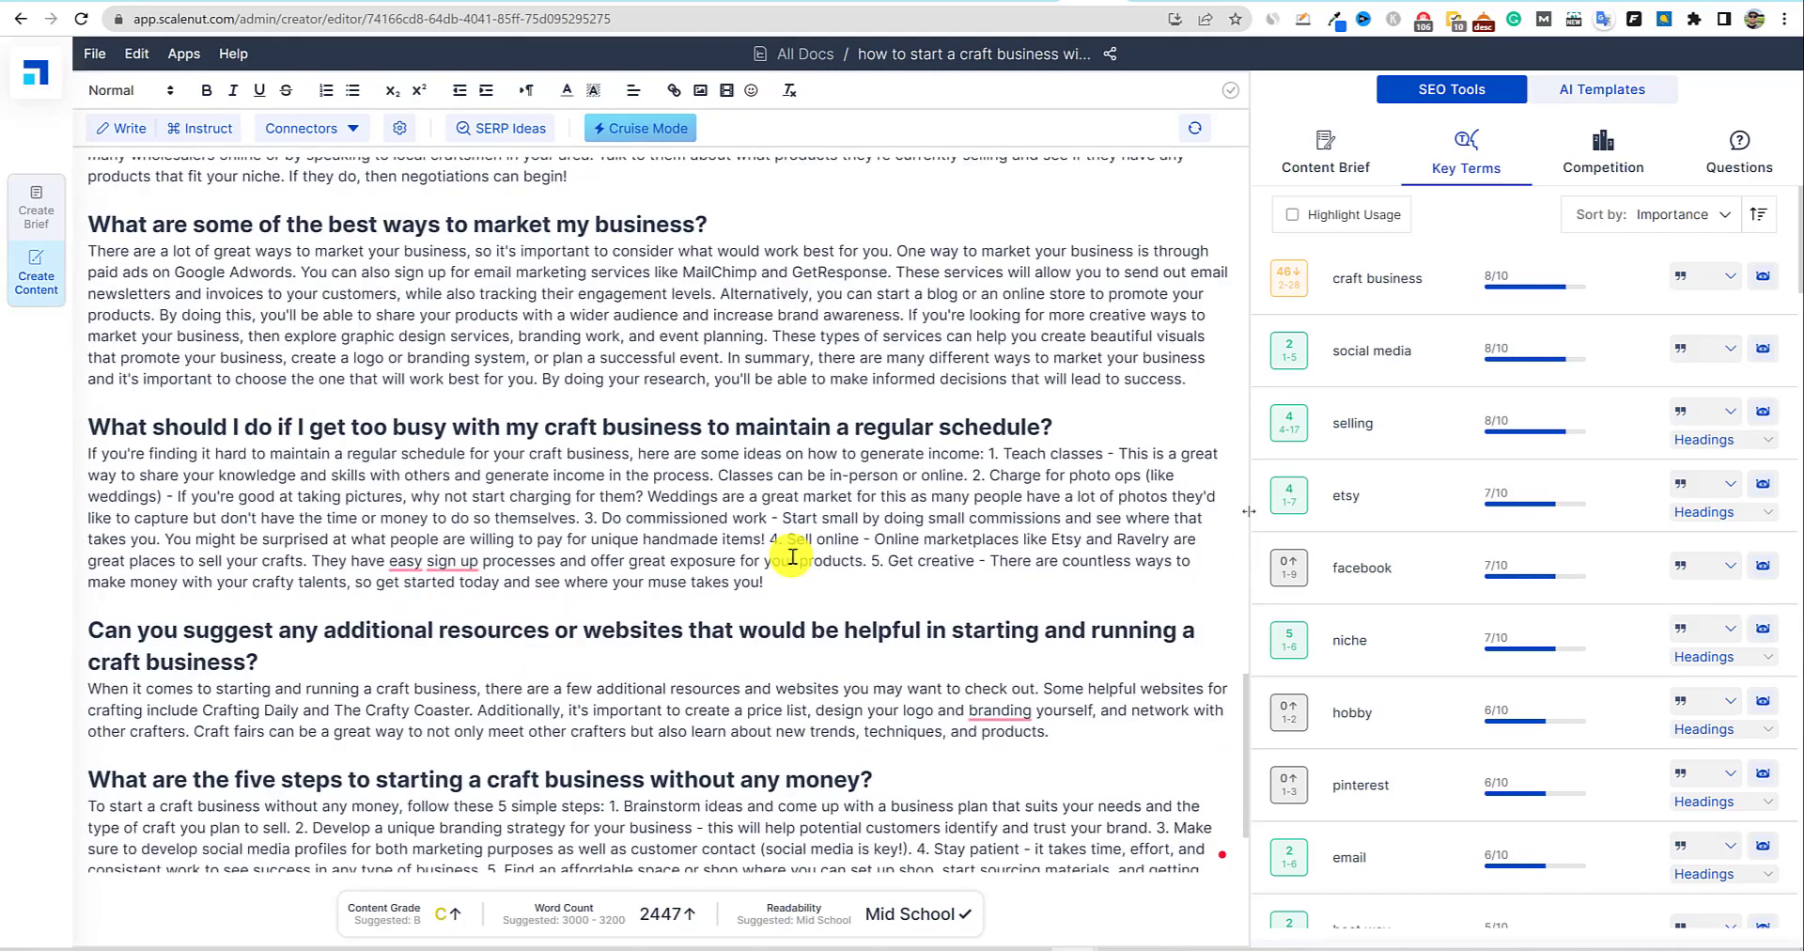
pyautogui.scroll(-2, 795, 556)
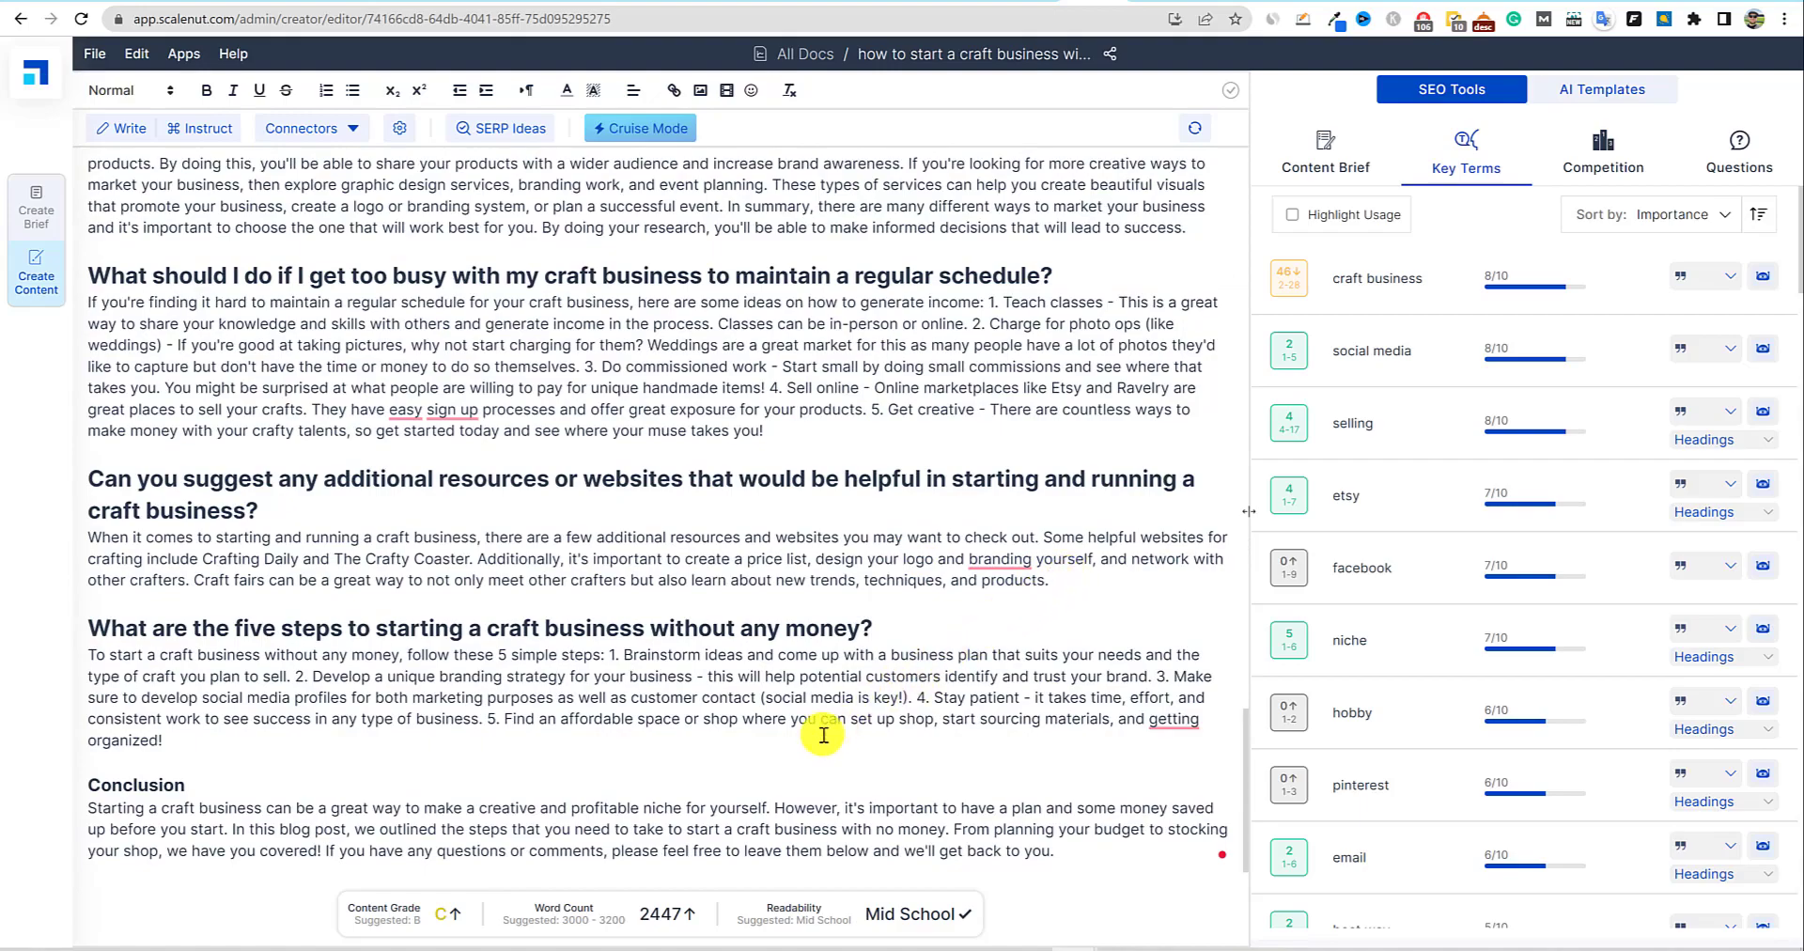
pyautogui.scroll(10, 823, 735)
pyautogui.scroll(10, 823, 735)
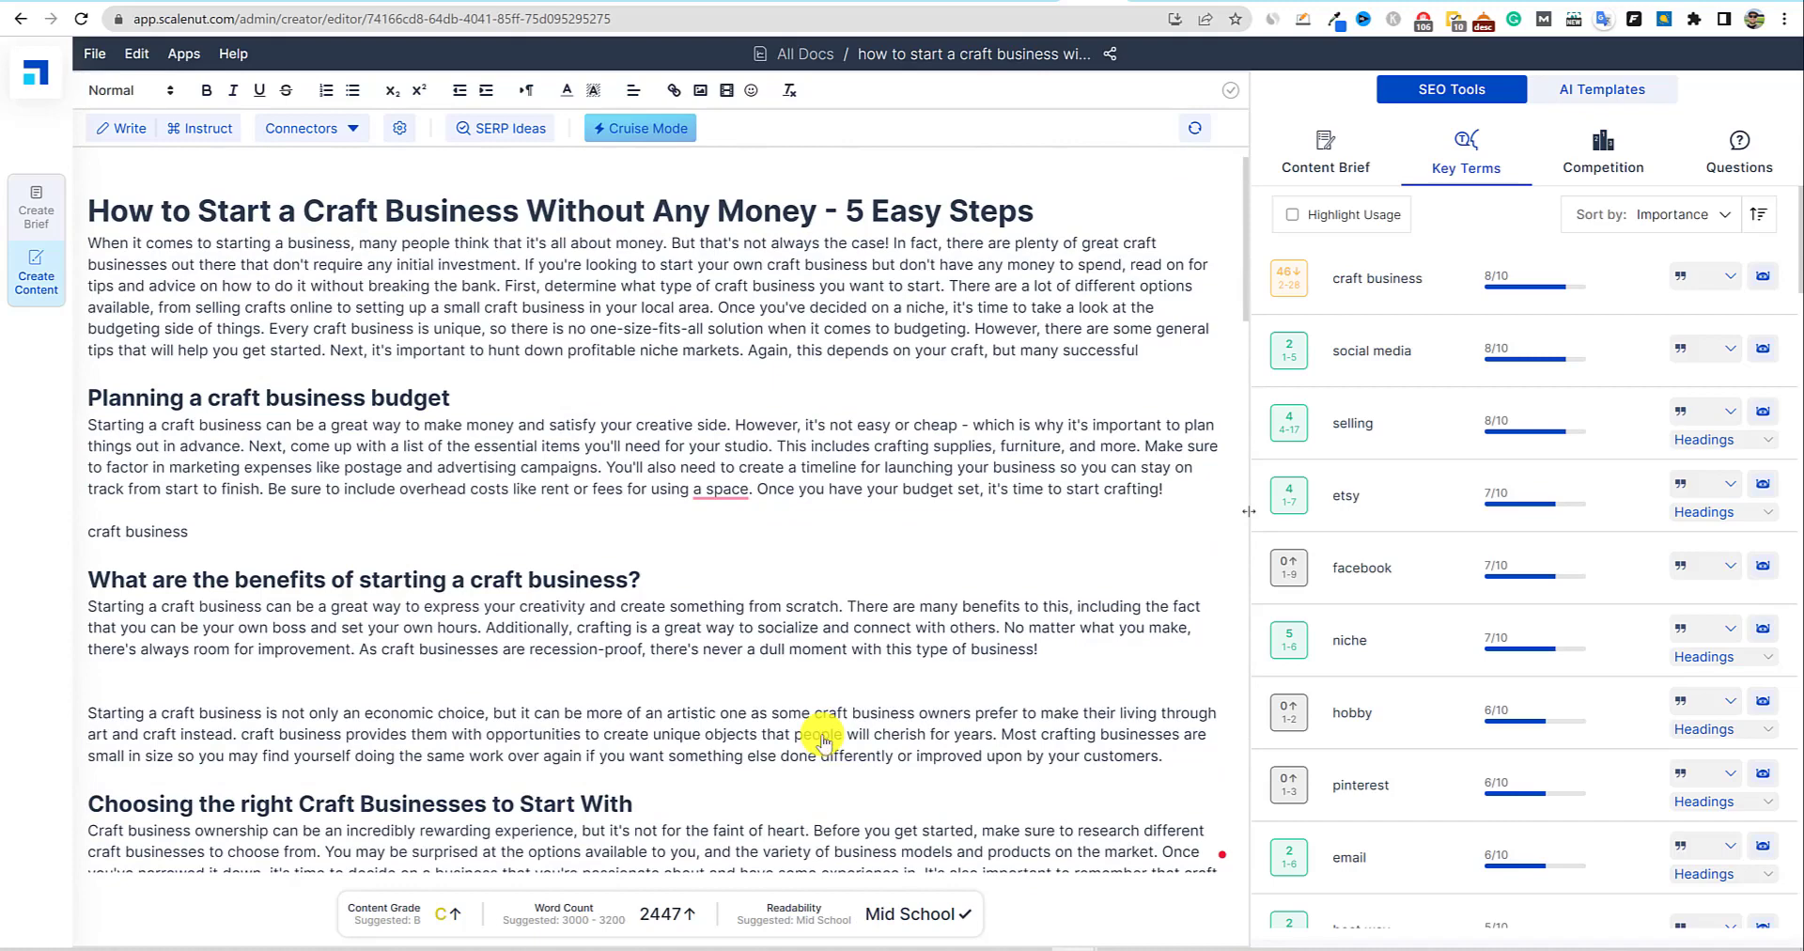
pyautogui.click(1293, 216)
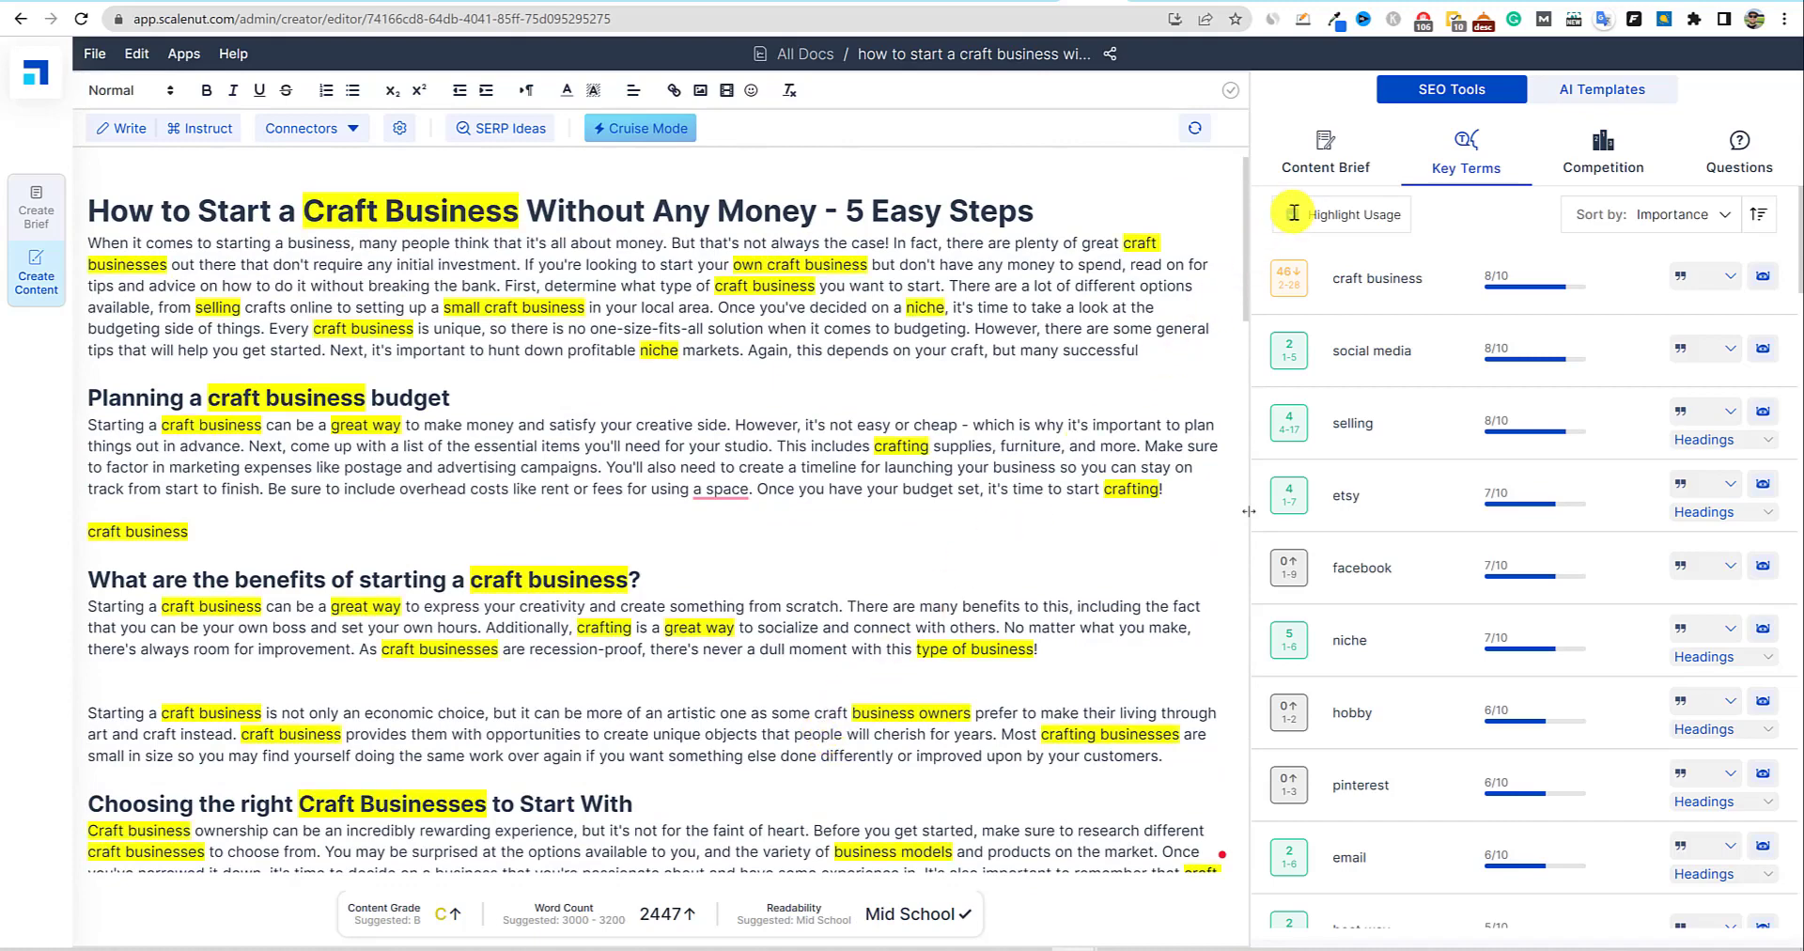
pyautogui.scroll(-20, 1099, 658)
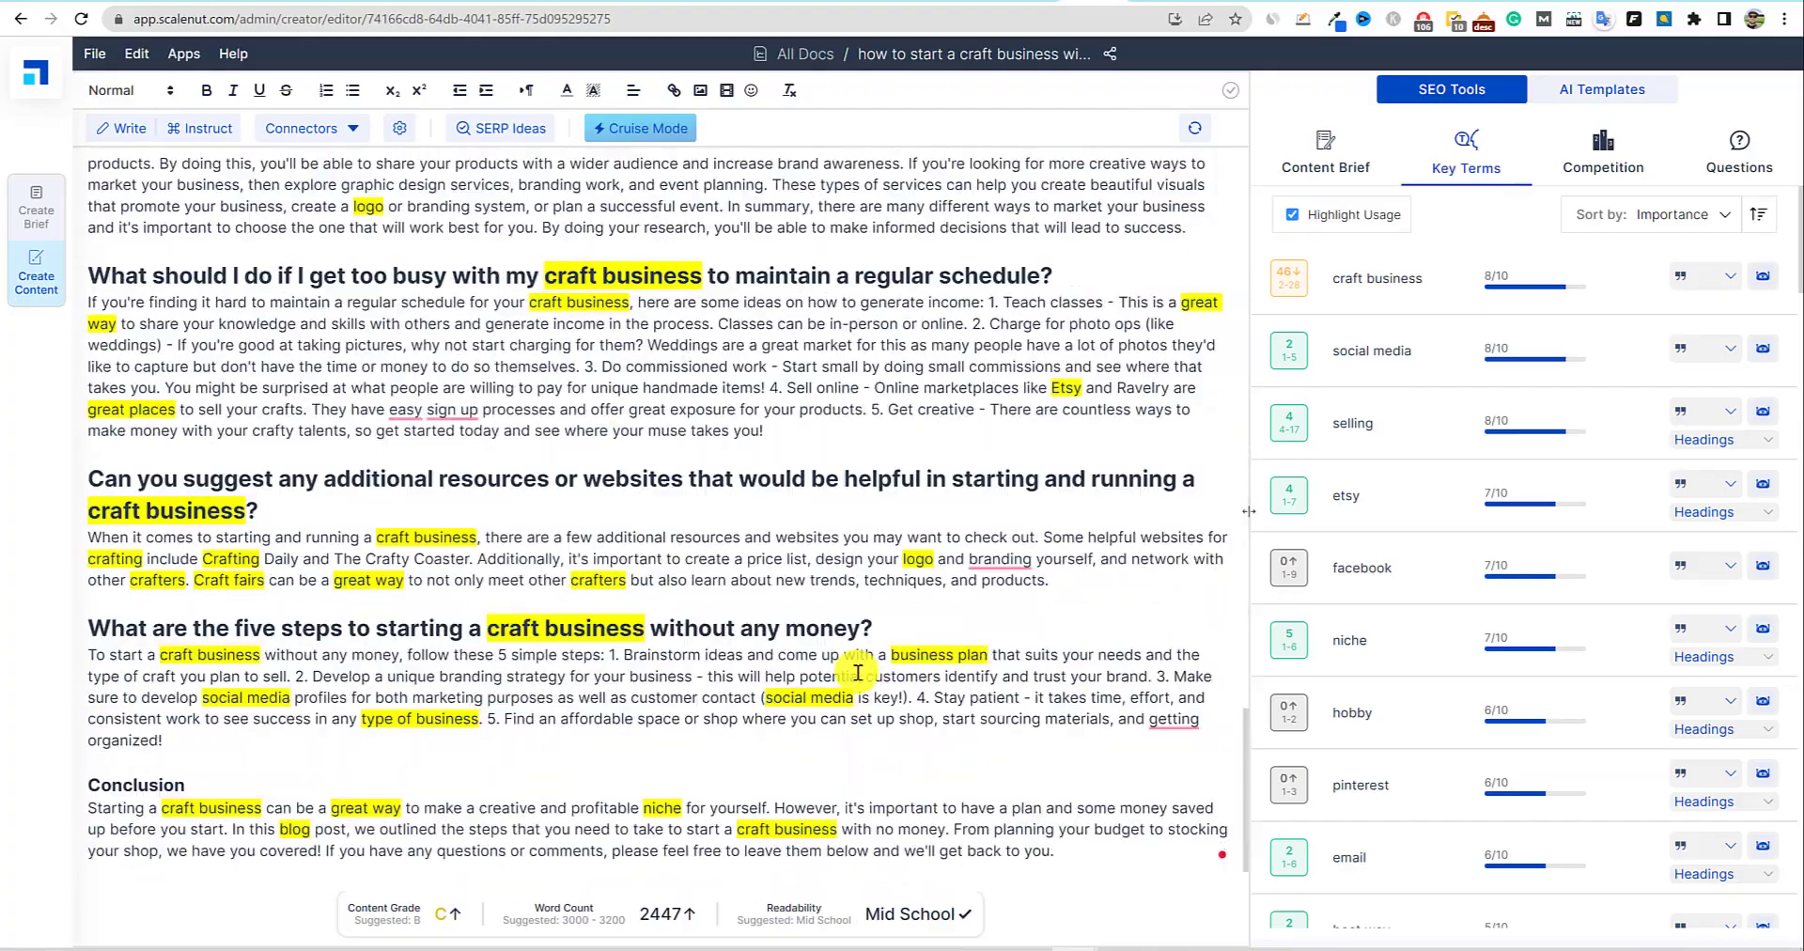
pyautogui.scroll(20, 873, 671)
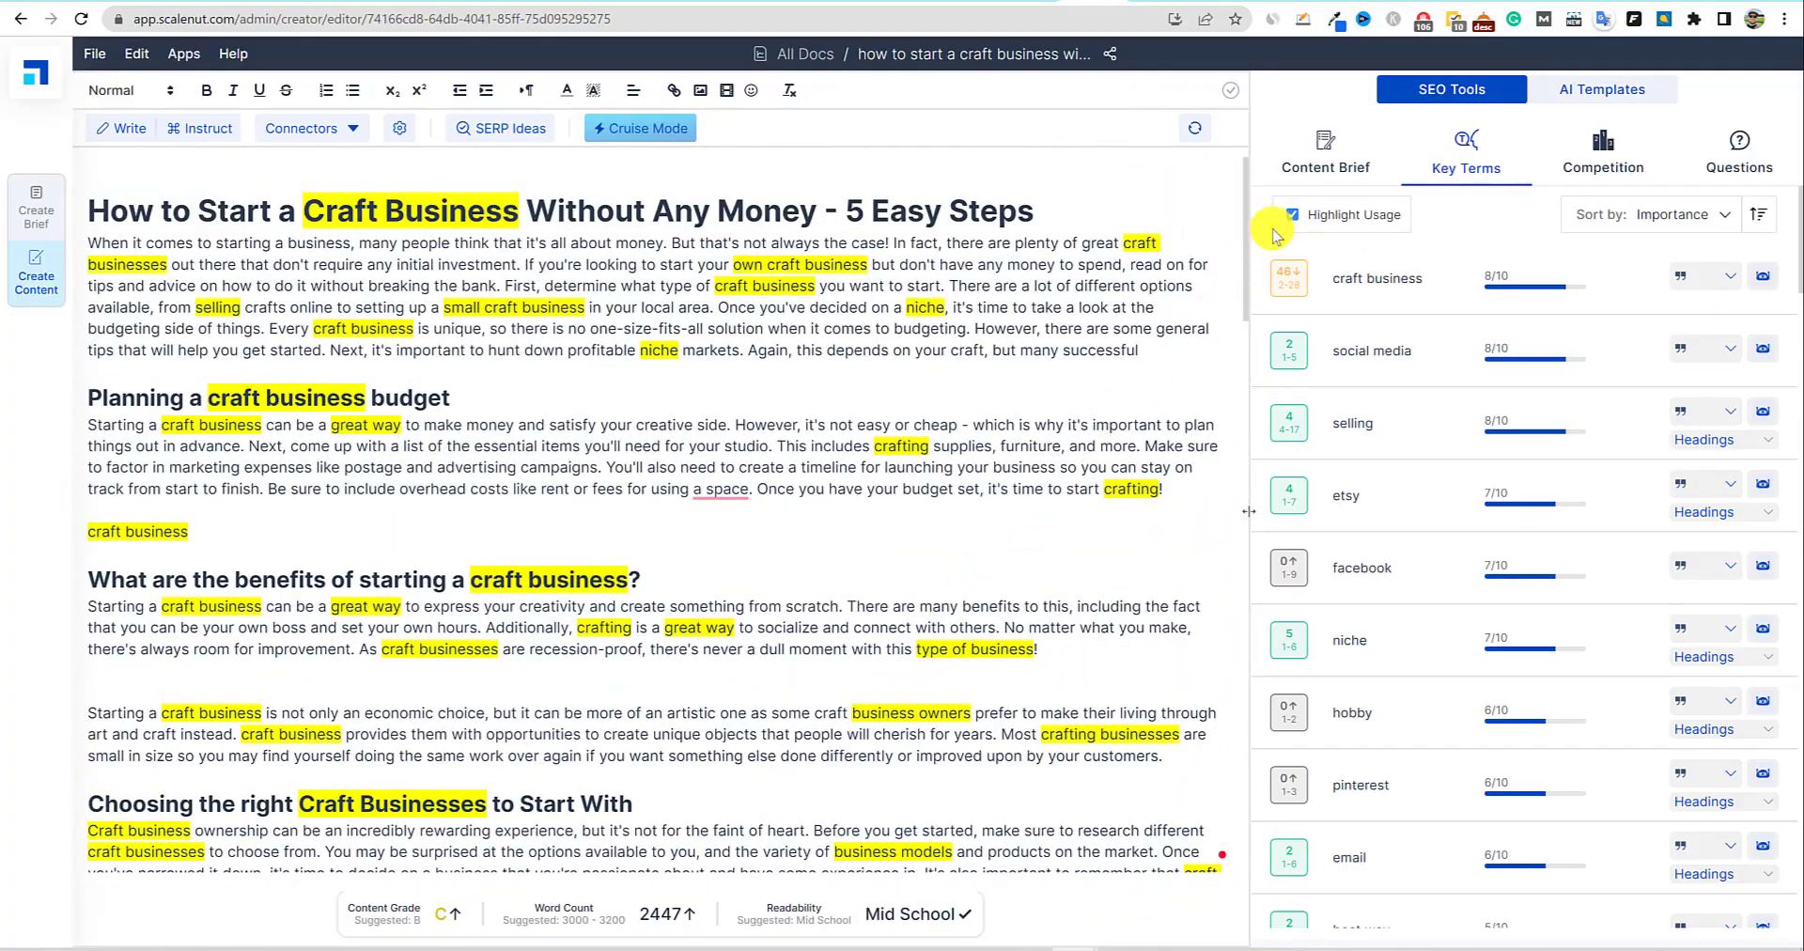
# Look over the Competition and Questions lists and return to the Content Brief.
pyautogui.click(1604, 160)
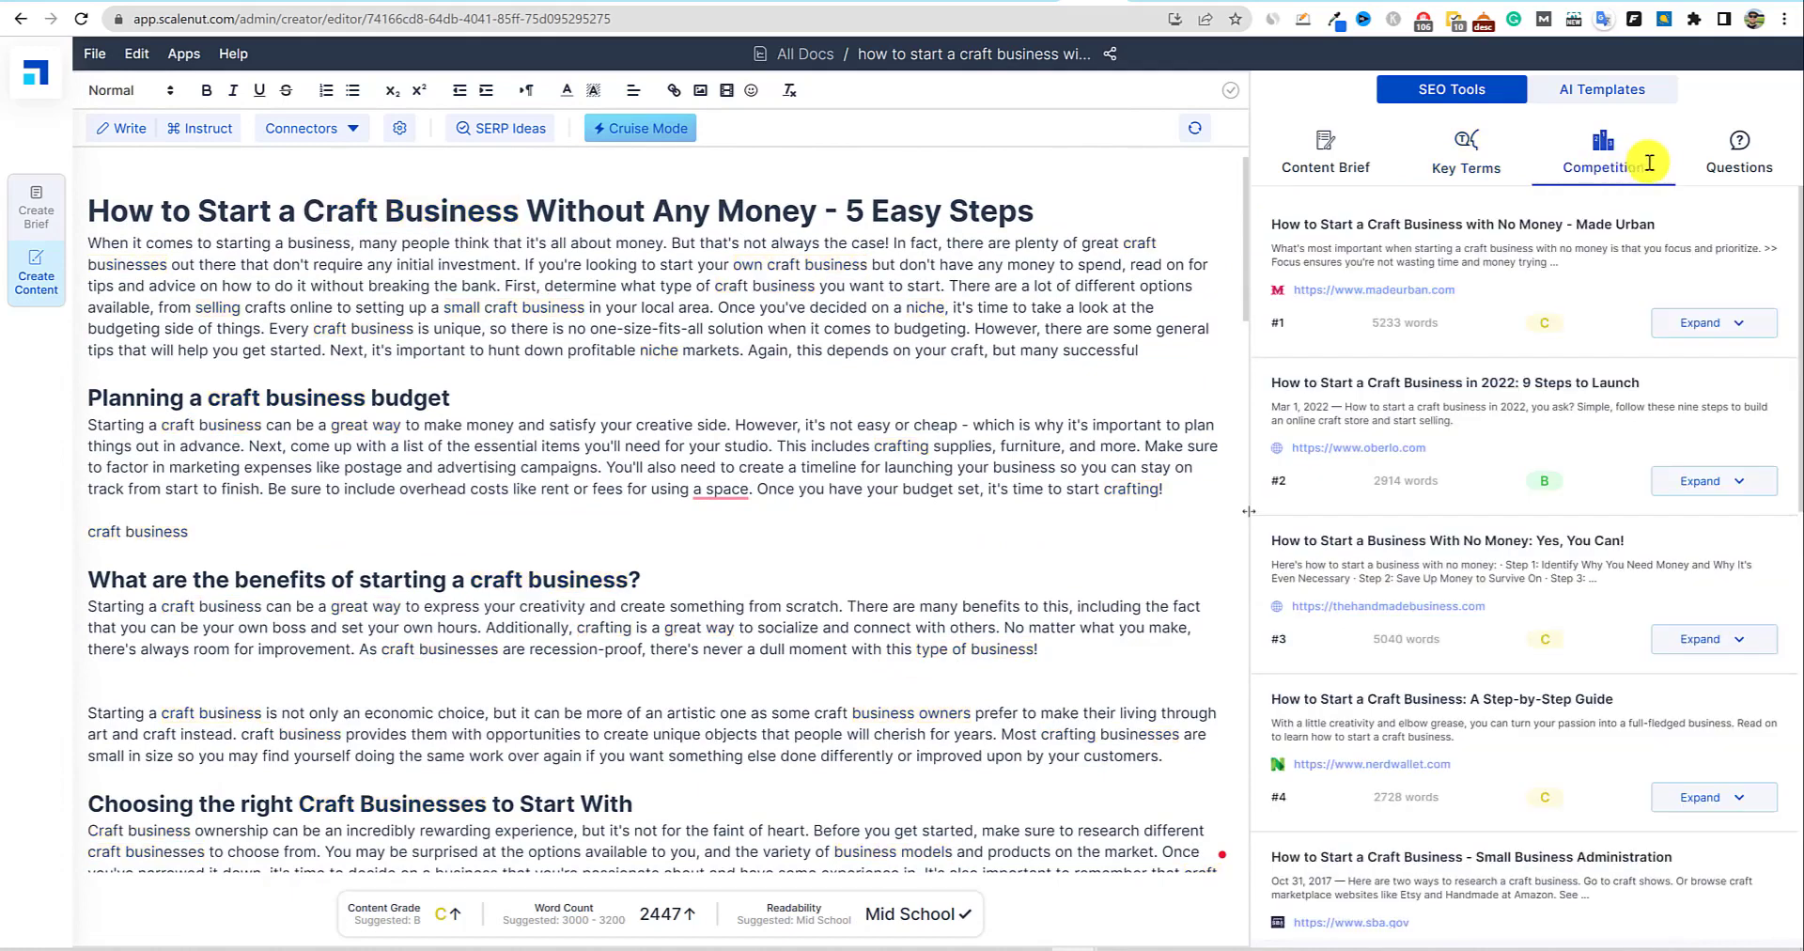
pyautogui.click(1739, 176)
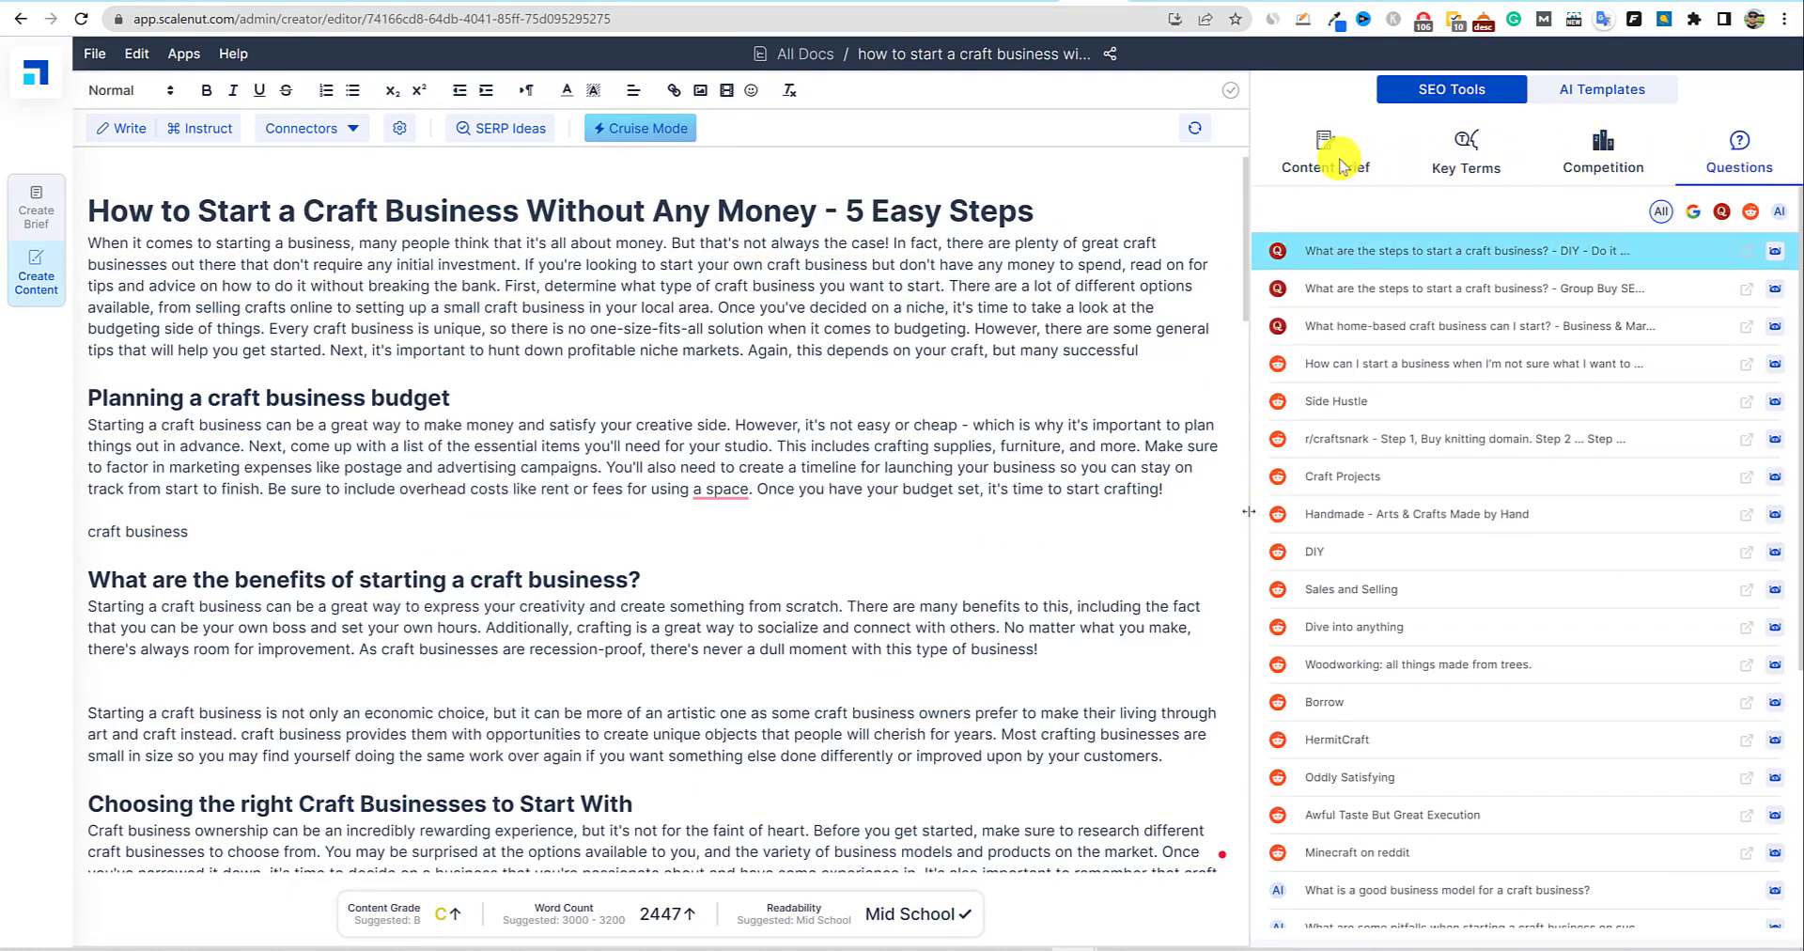
pyautogui.click(1308, 158)
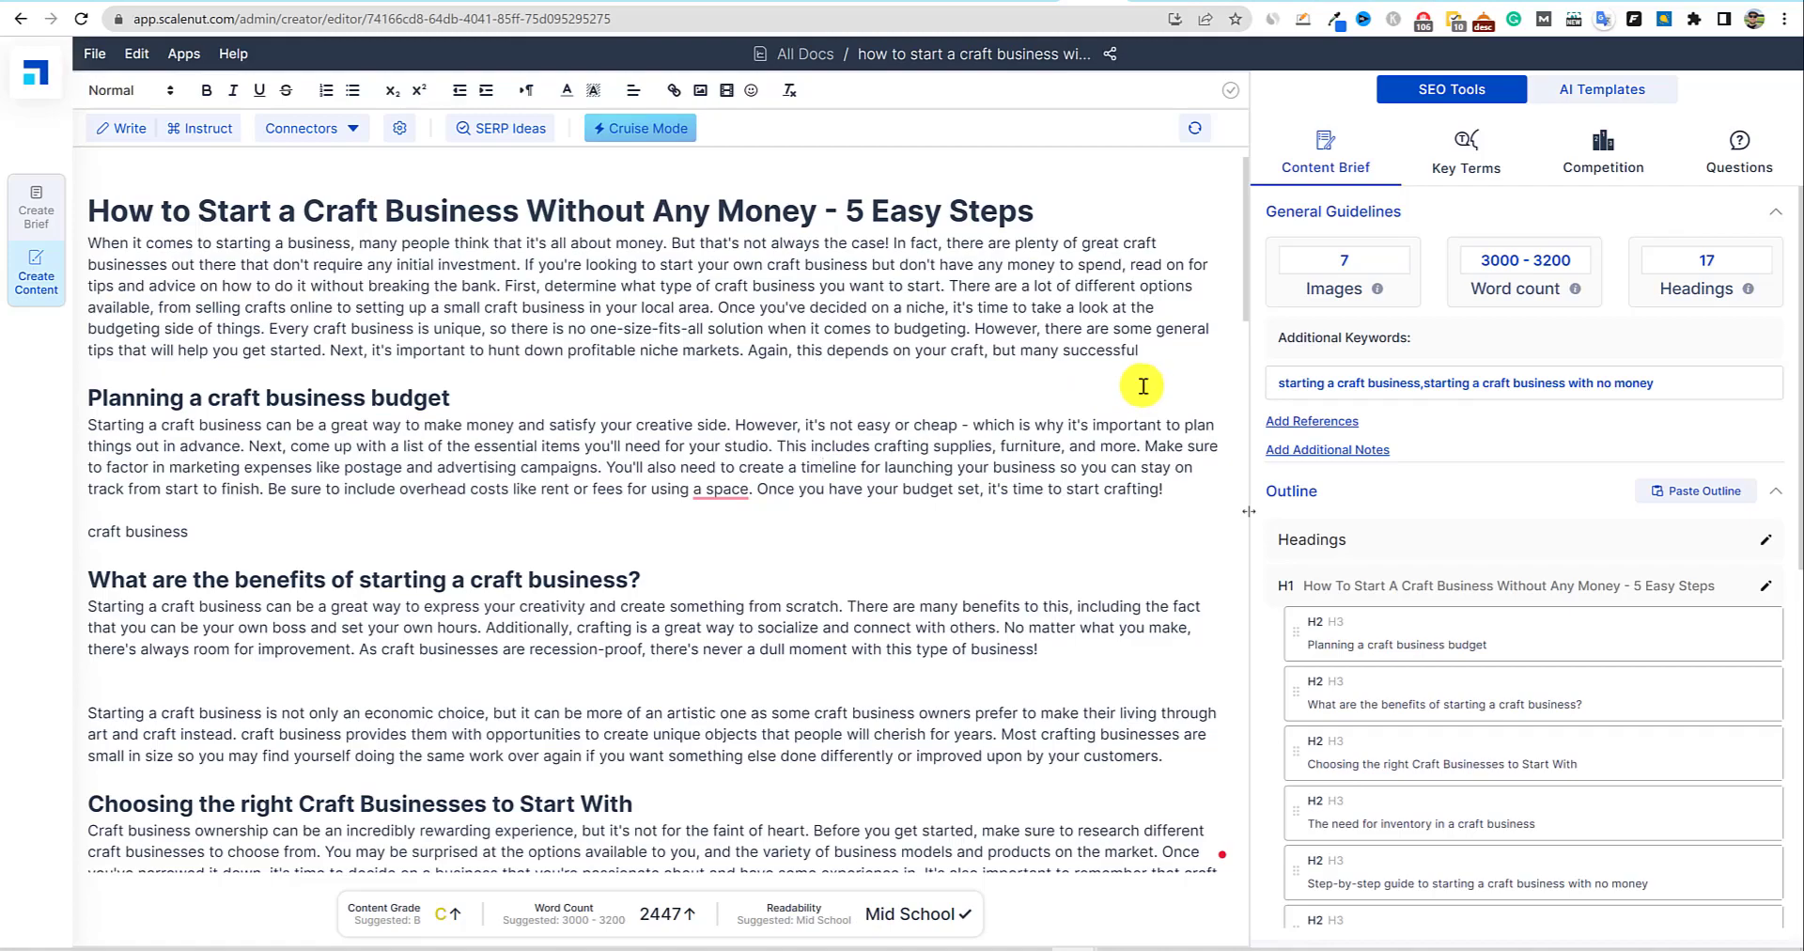
# Copy the entire article, switch to Copyscape, and submit the pasted text for a Premium Search.
pyautogui.hotkey('ctrl', 'a')
pyautogui.scroll(-10, 693, 334)
pyautogui.scroll(-10, 690, 324)
pyautogui.hotkey('ctrl', 'c')
pyautogui.hotkey('alt', 'Tab')
pyautogui.click(833, 395)
pyautogui.hotkey('ctrl', 'v')
pyautogui.click(899, 514)
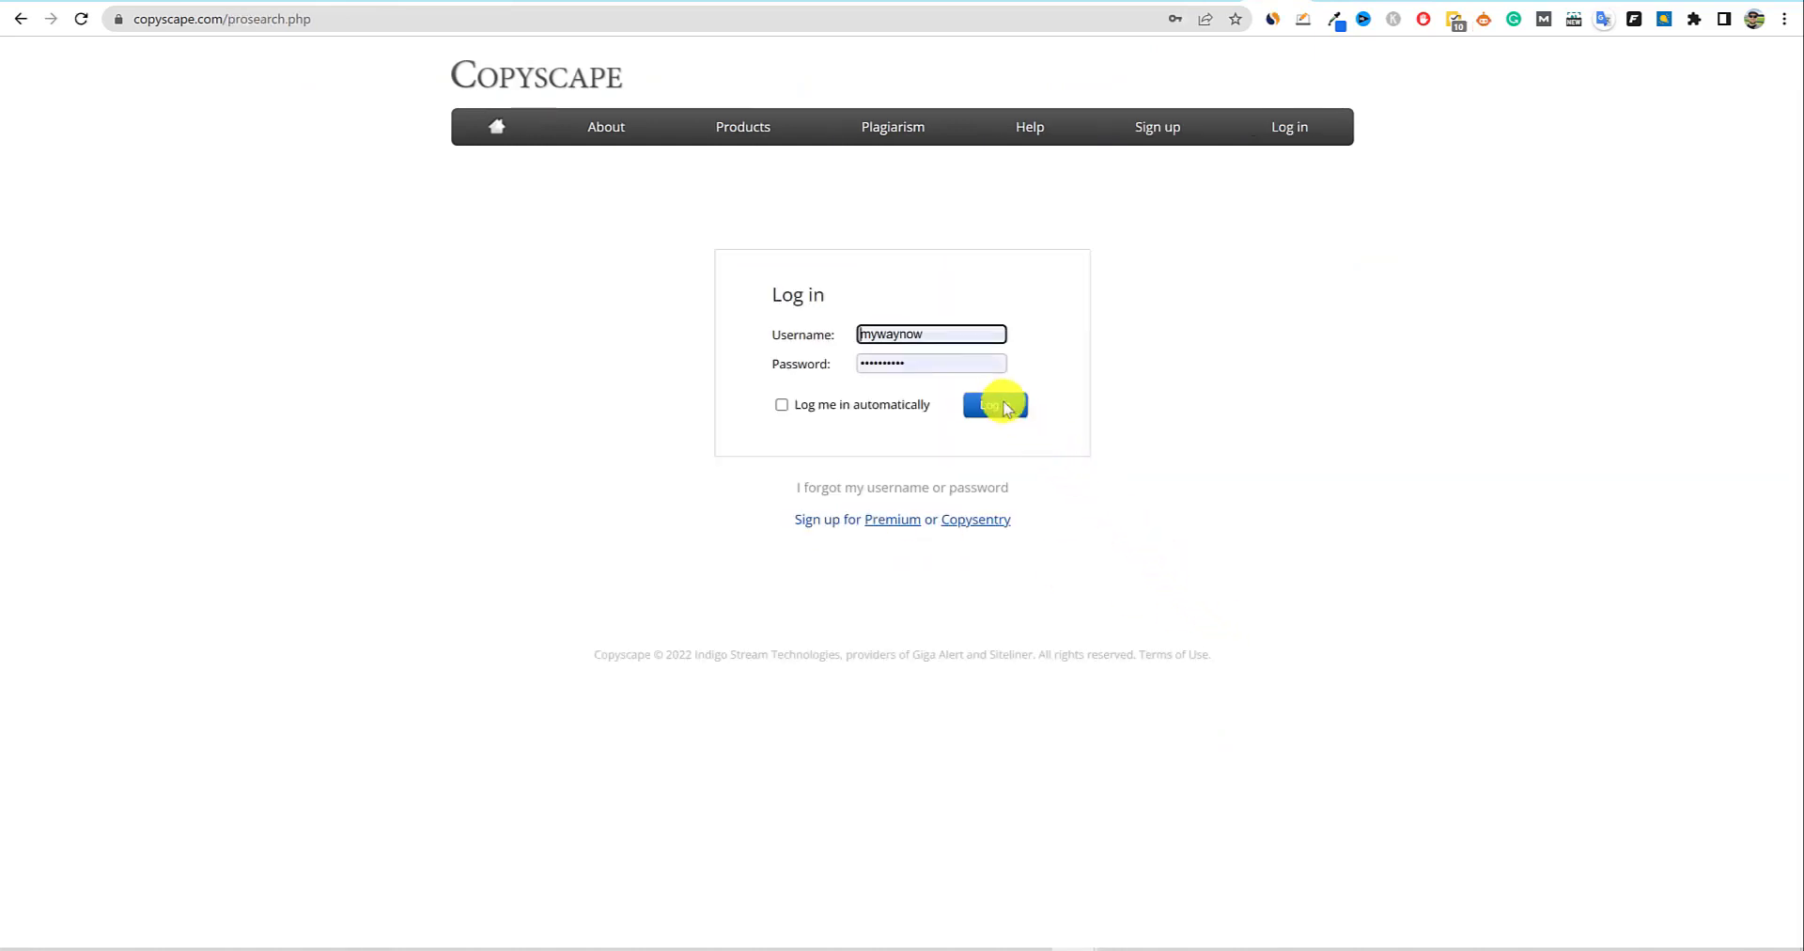
# Log in to Copyscape with the saved credentials and run a Premium Search on the pasted article, overriding the $0.20 cost limit.
pyautogui.click(1001, 406)
pyautogui.click(906, 410)
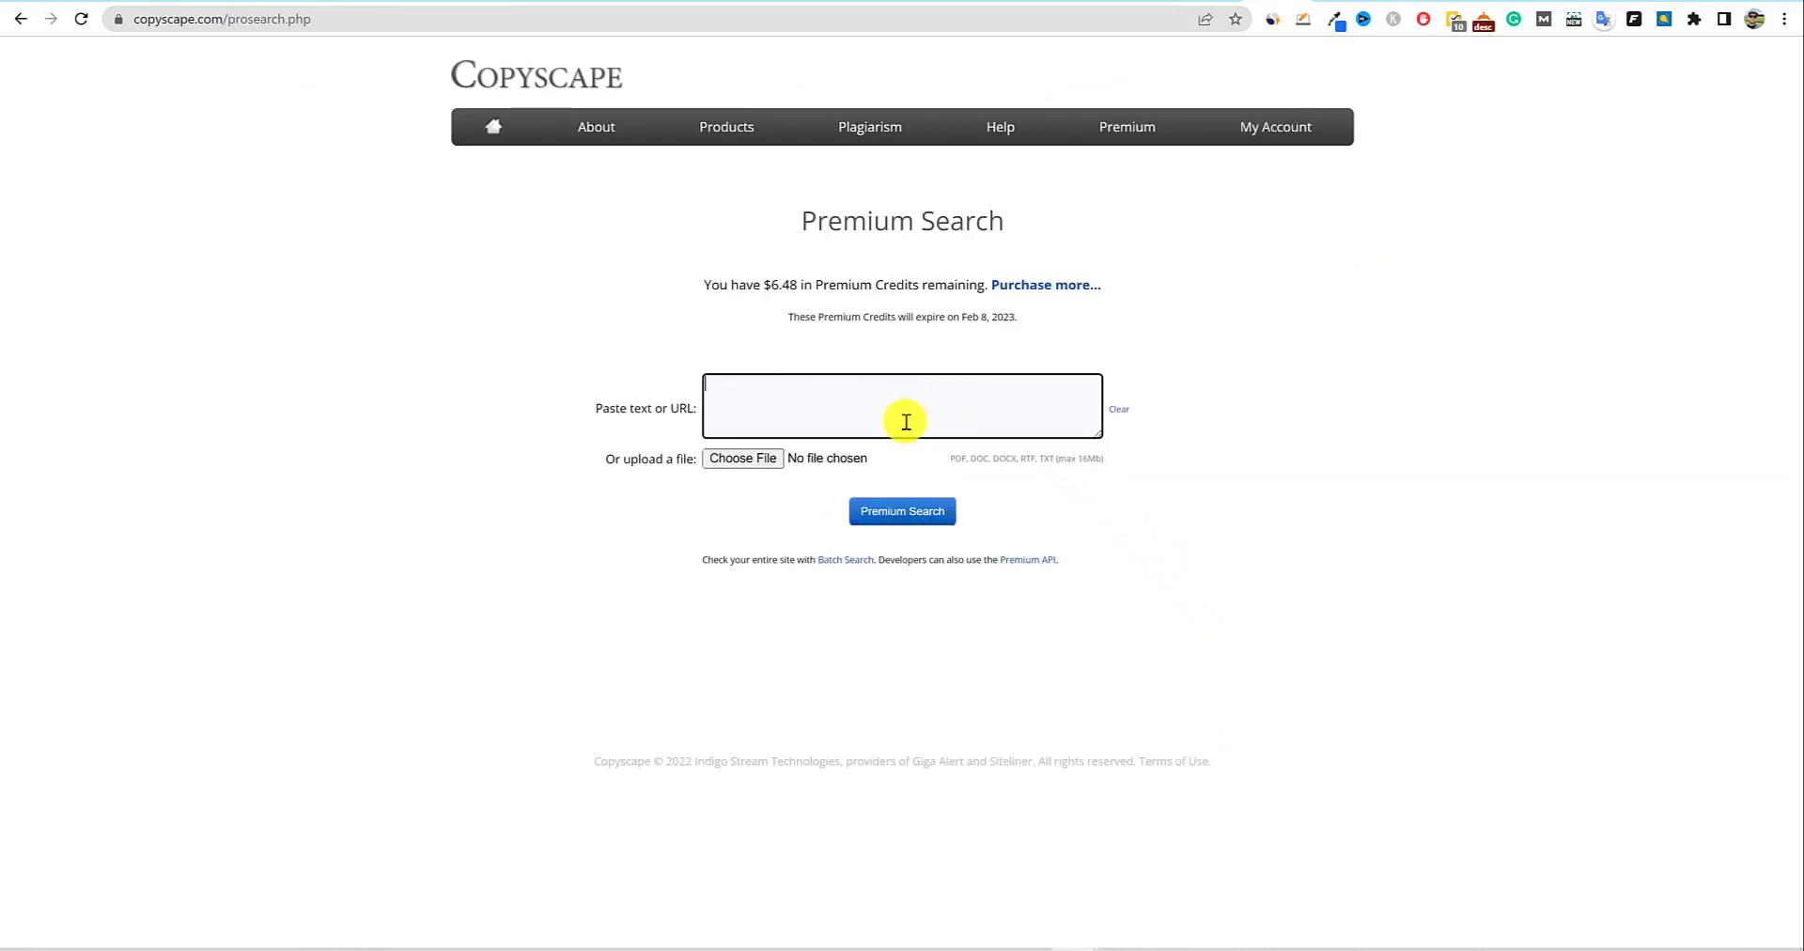
pyautogui.hotkey('ctrl', 'v')
pyautogui.click(894, 516)
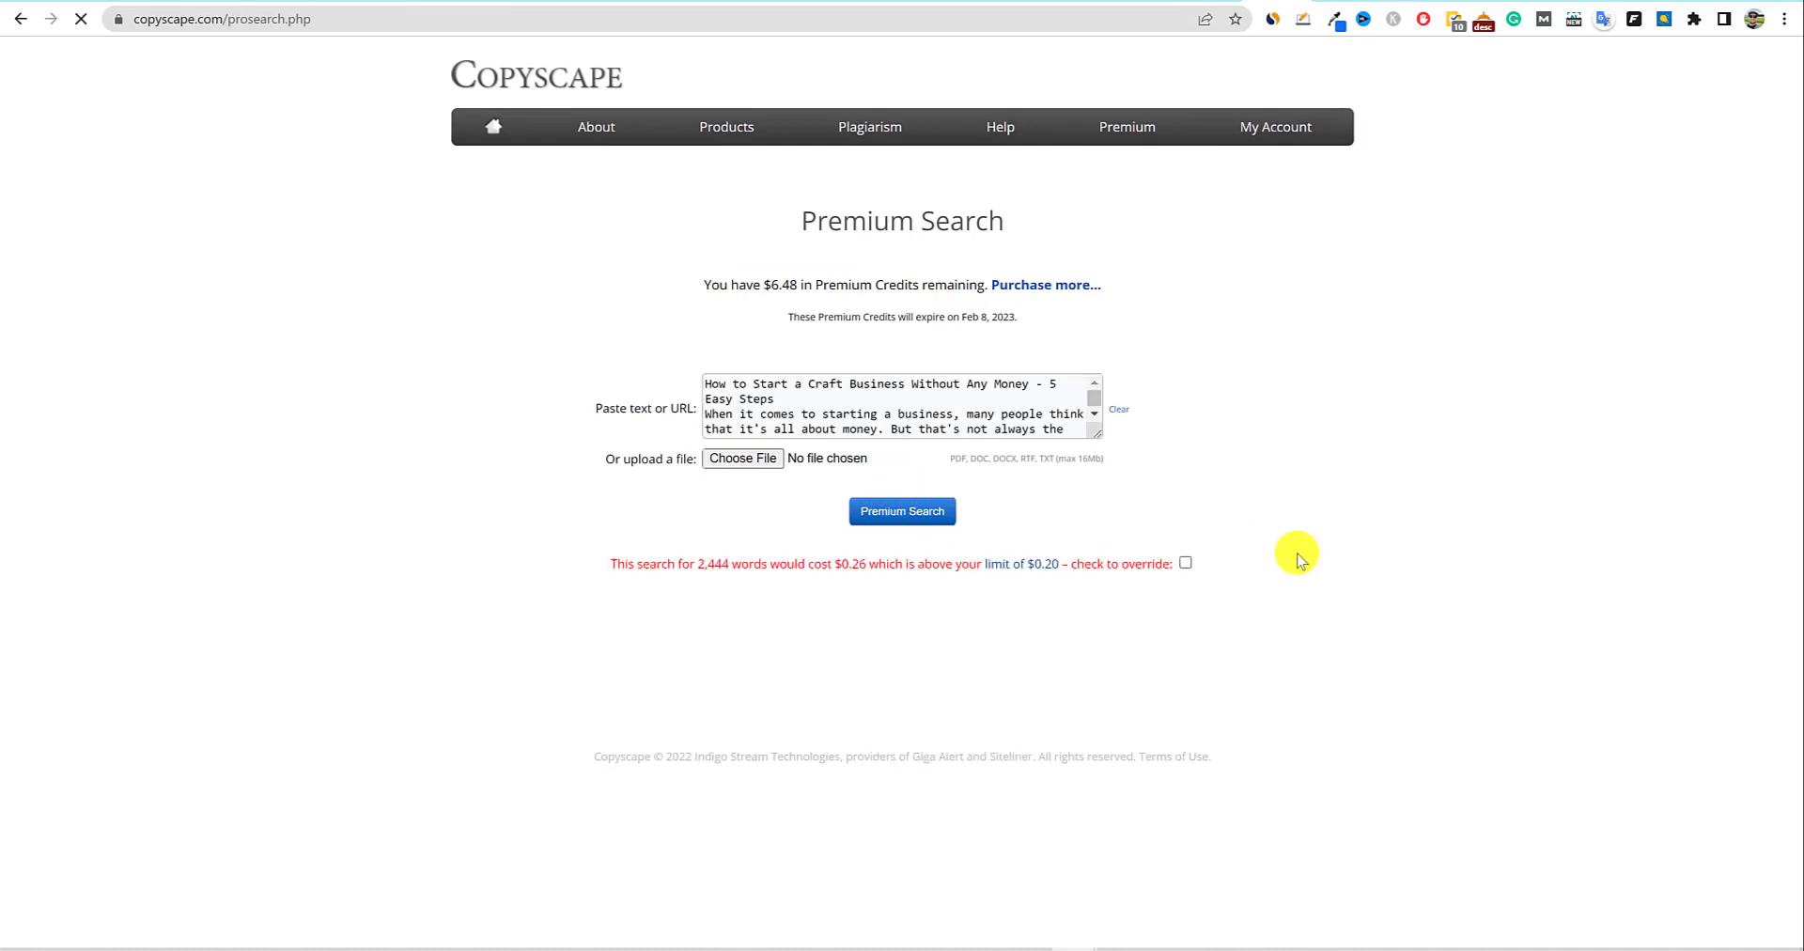
pyautogui.click(1185, 564)
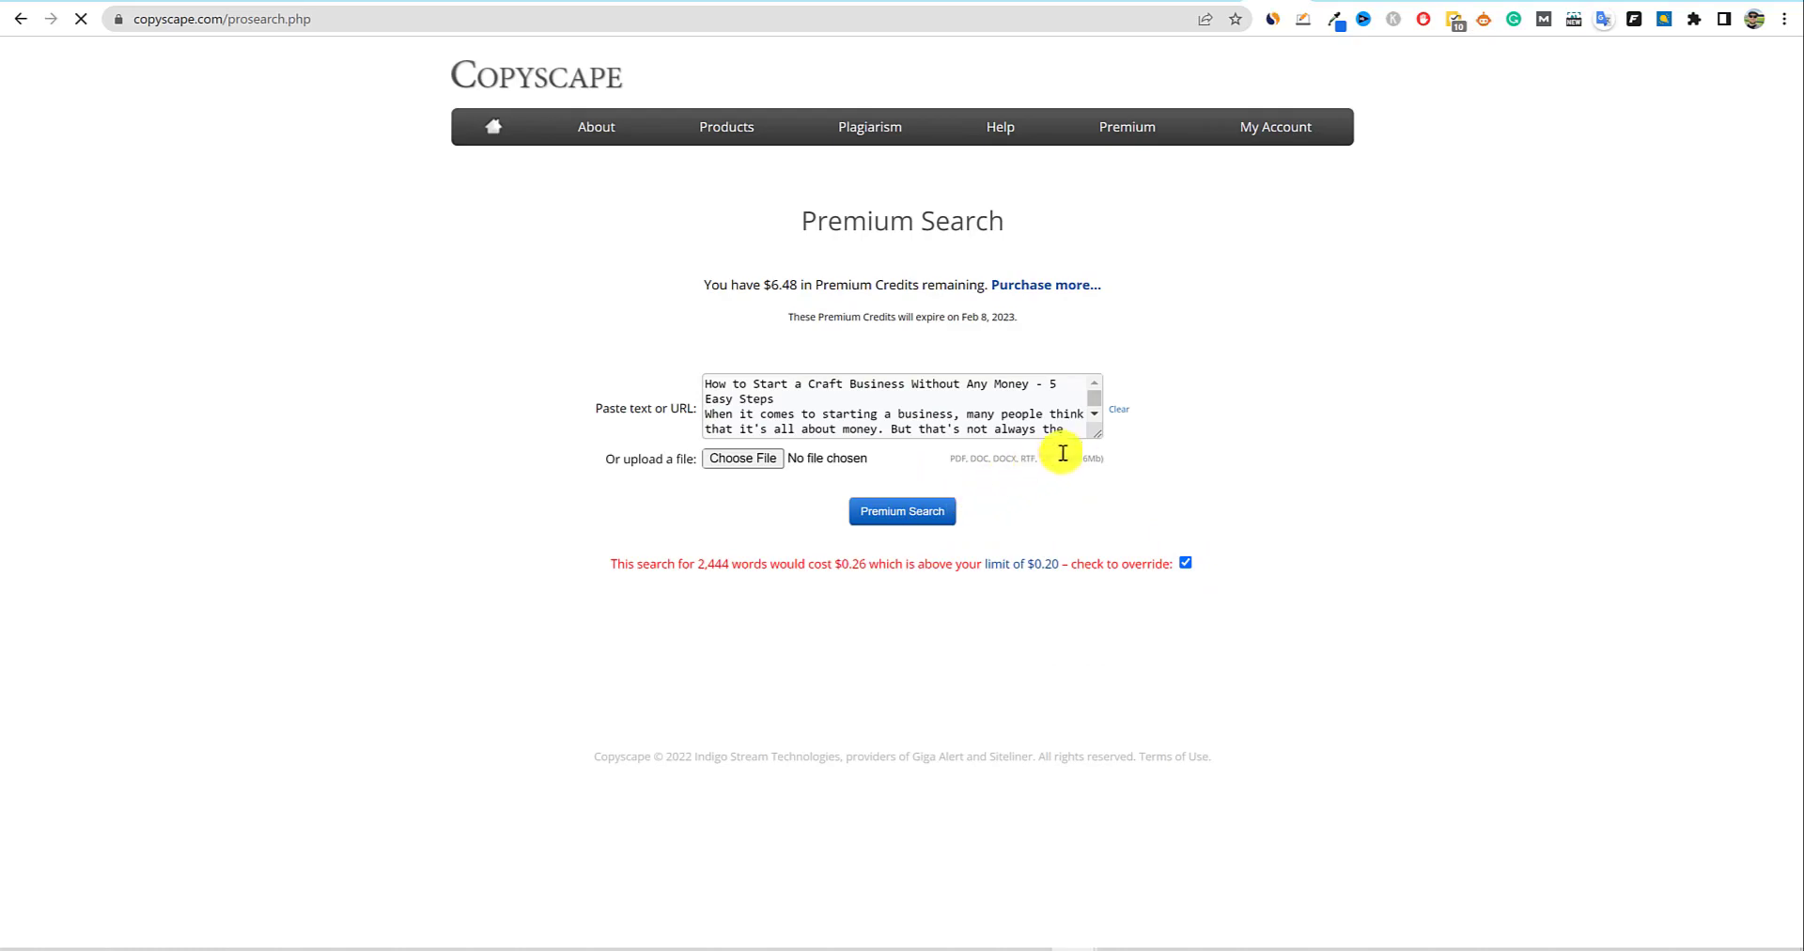
# Enlarge the pasted text area and check the plagiarism search result below it.
pyautogui.moveTo(1098, 433); pyautogui.dragTo(1294, 650)
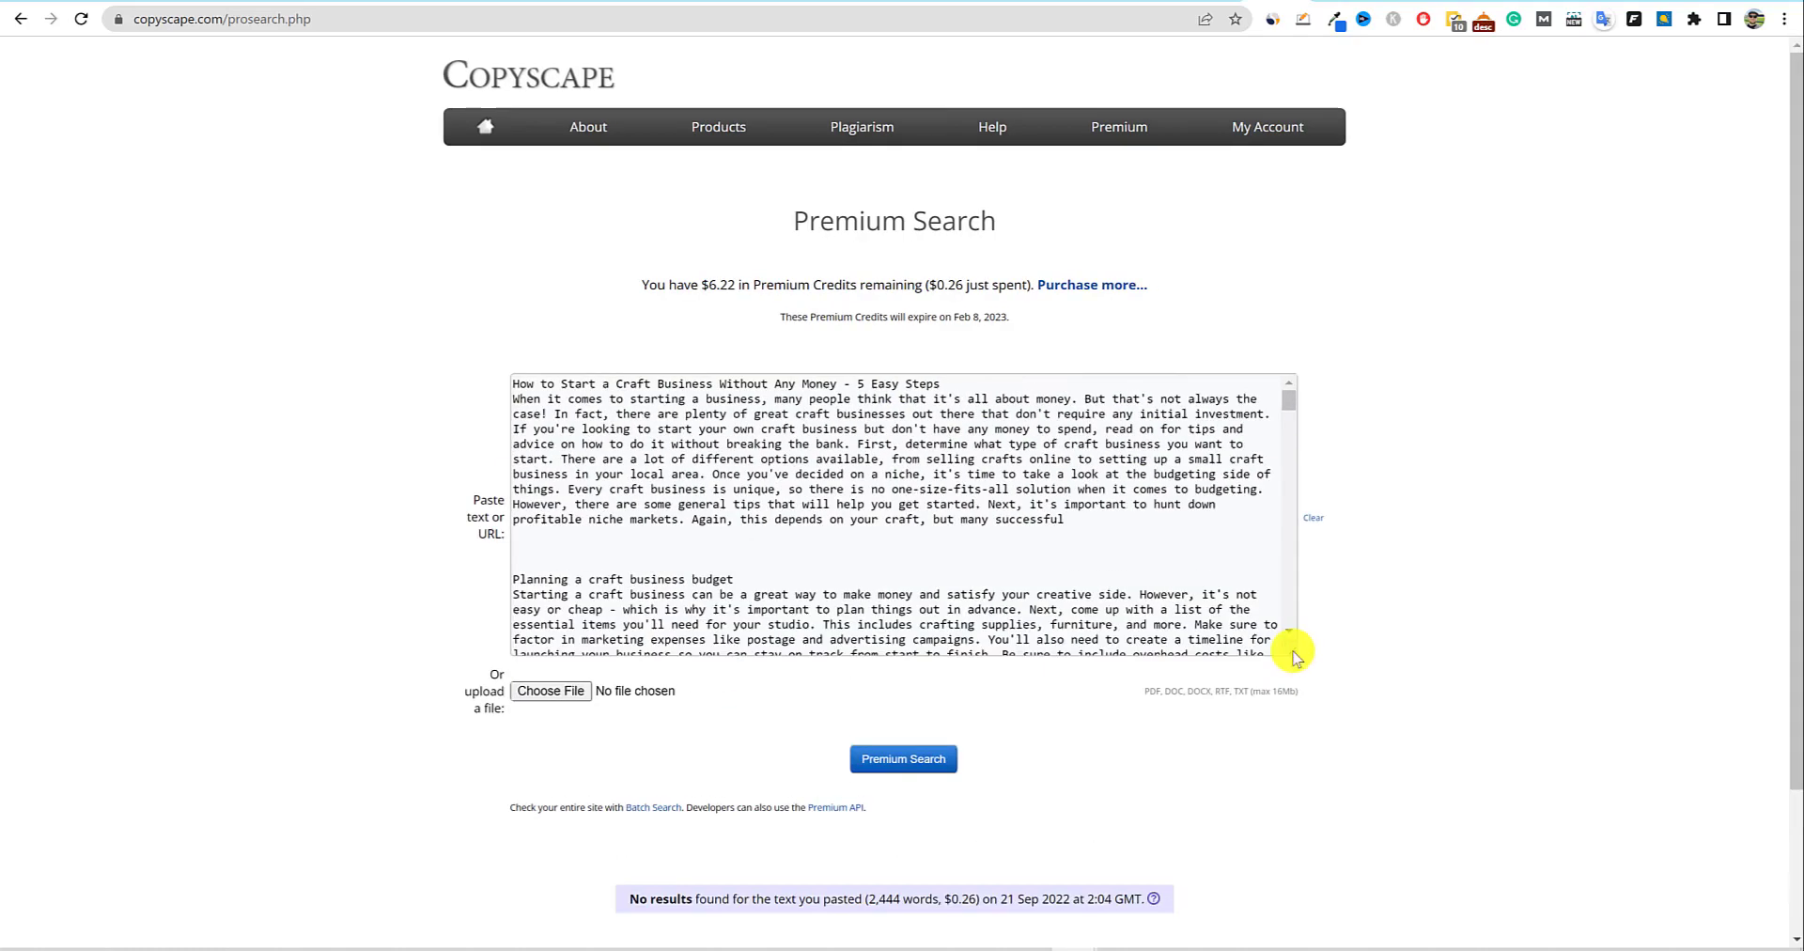
pyautogui.scroll(-2, 1255, 654)
pyautogui.moveTo(629, 723); pyautogui.dragTo(1222, 722)
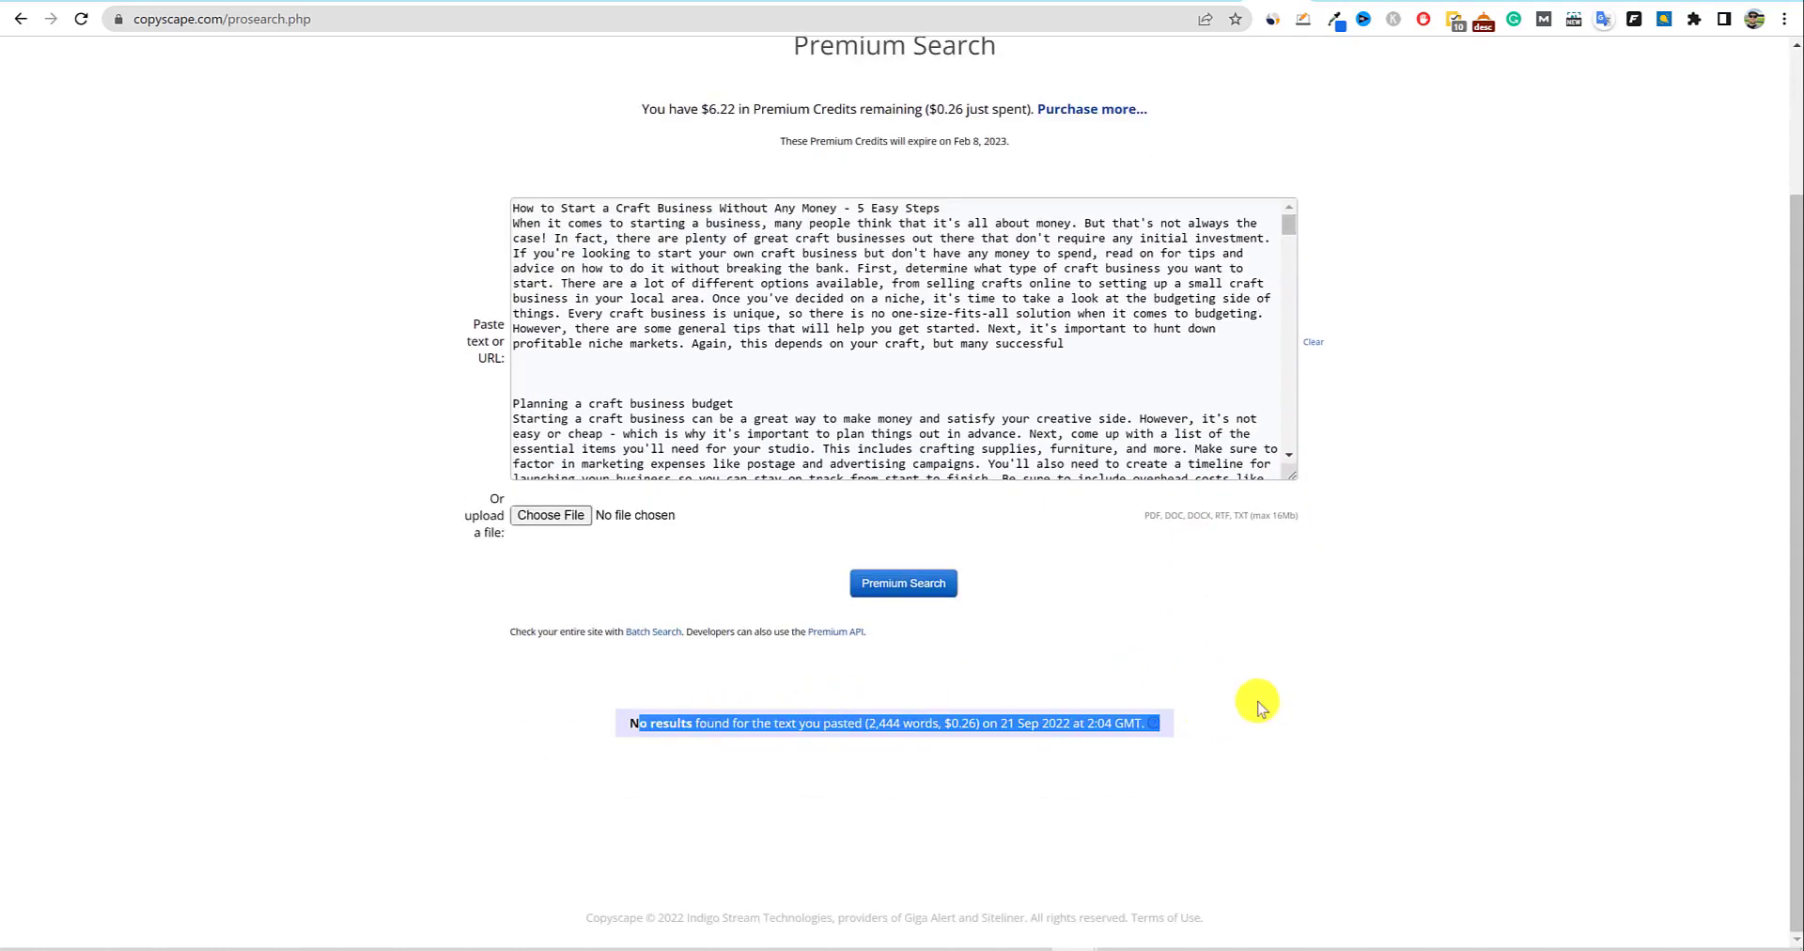
# Switch to NeuronWriter, inspect the craft business article's meta title and description, and return to its content.
pyautogui.click(1423, 616)
pyautogui.scroll(2, 1424, 616)
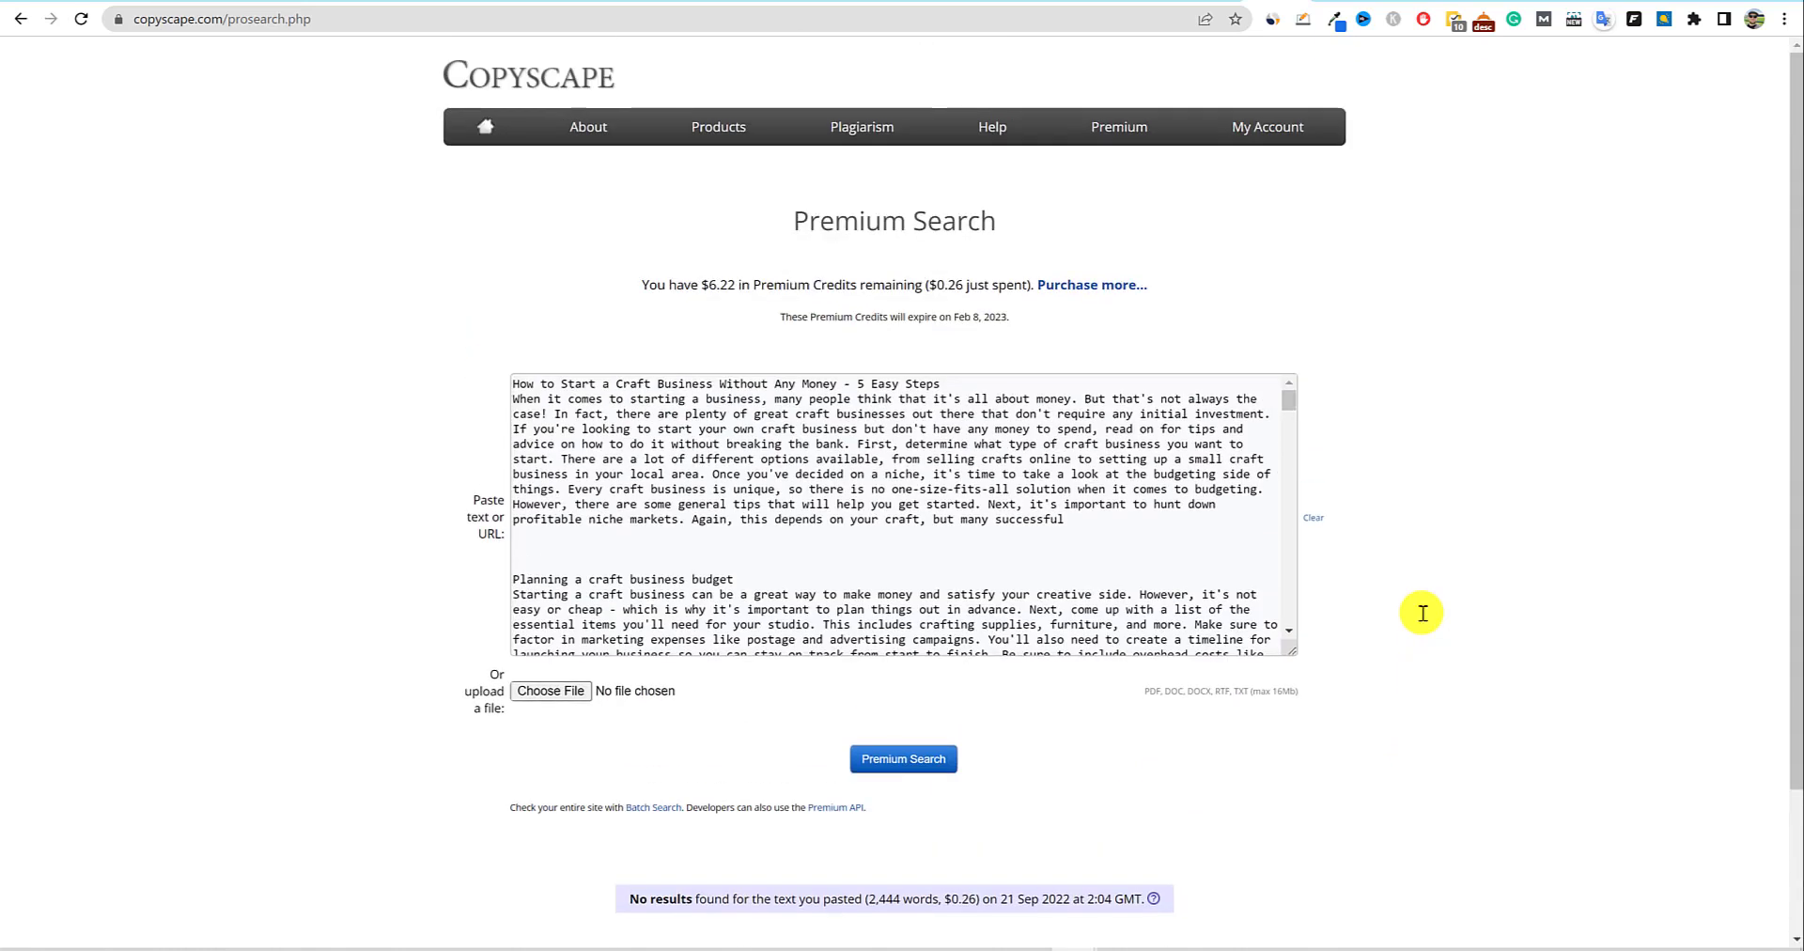
pyautogui.click(1336, 3)
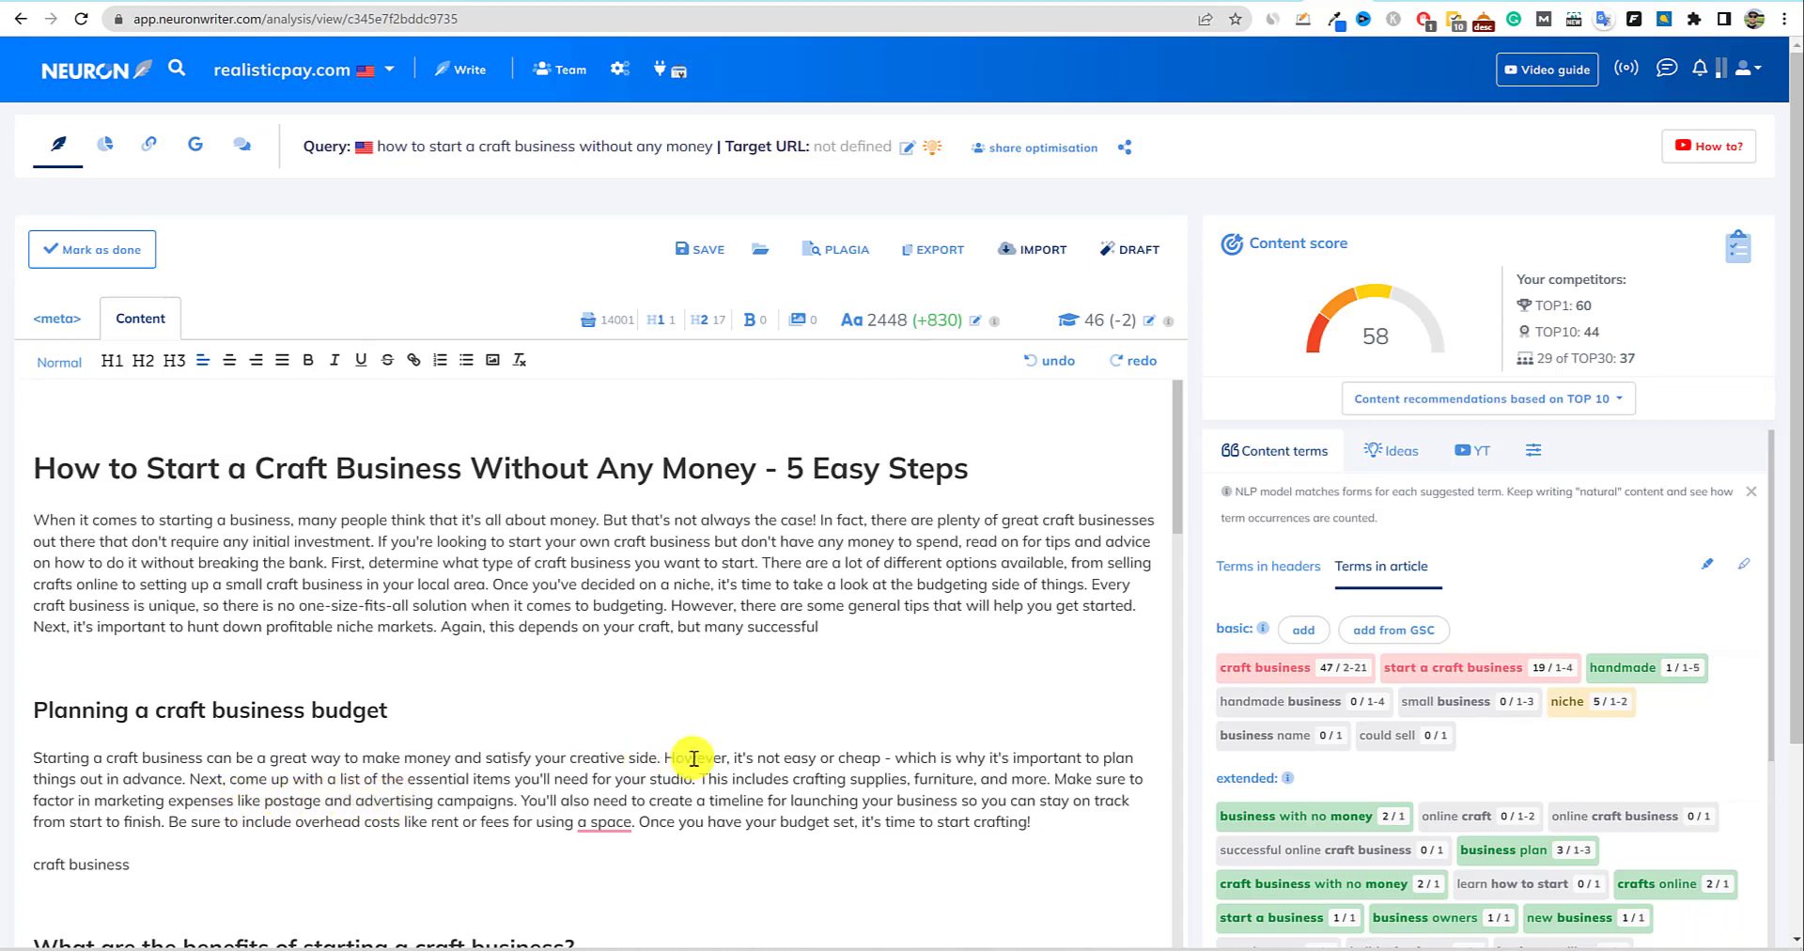
pyautogui.click(47, 319)
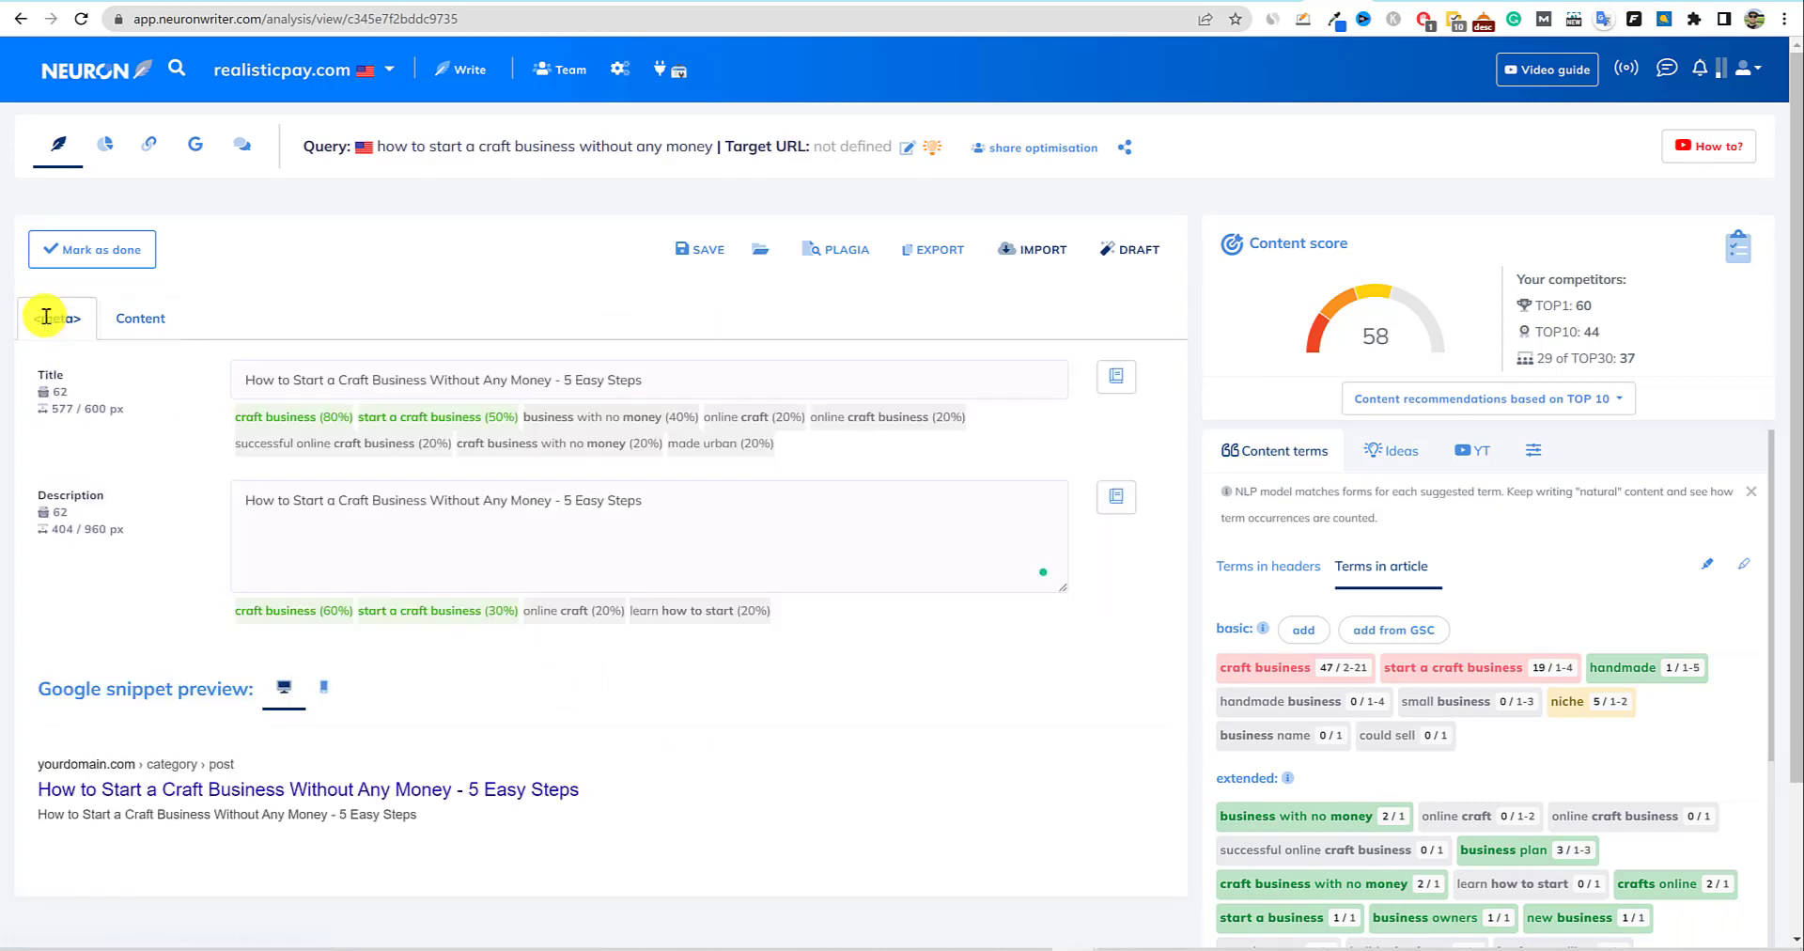
pyautogui.moveTo(693, 504); pyautogui.dragTo(293, 500)
pyautogui.tripleClick(633, 504)
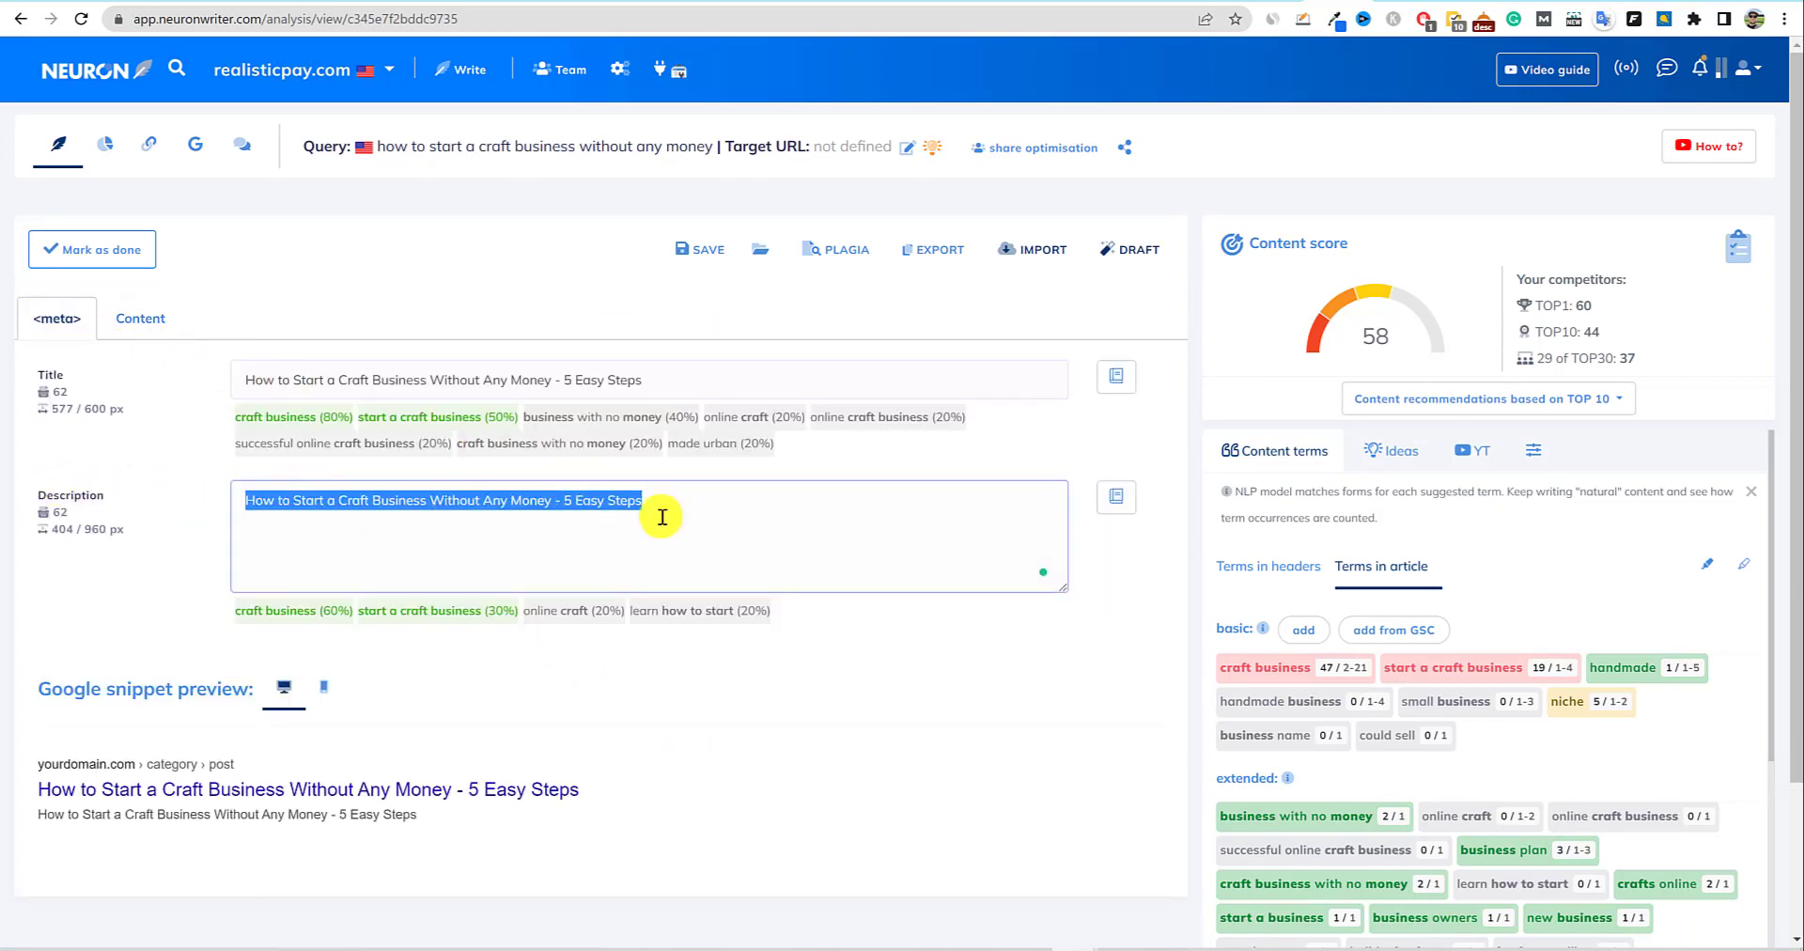
pyautogui.click(696, 516)
pyautogui.click(139, 319)
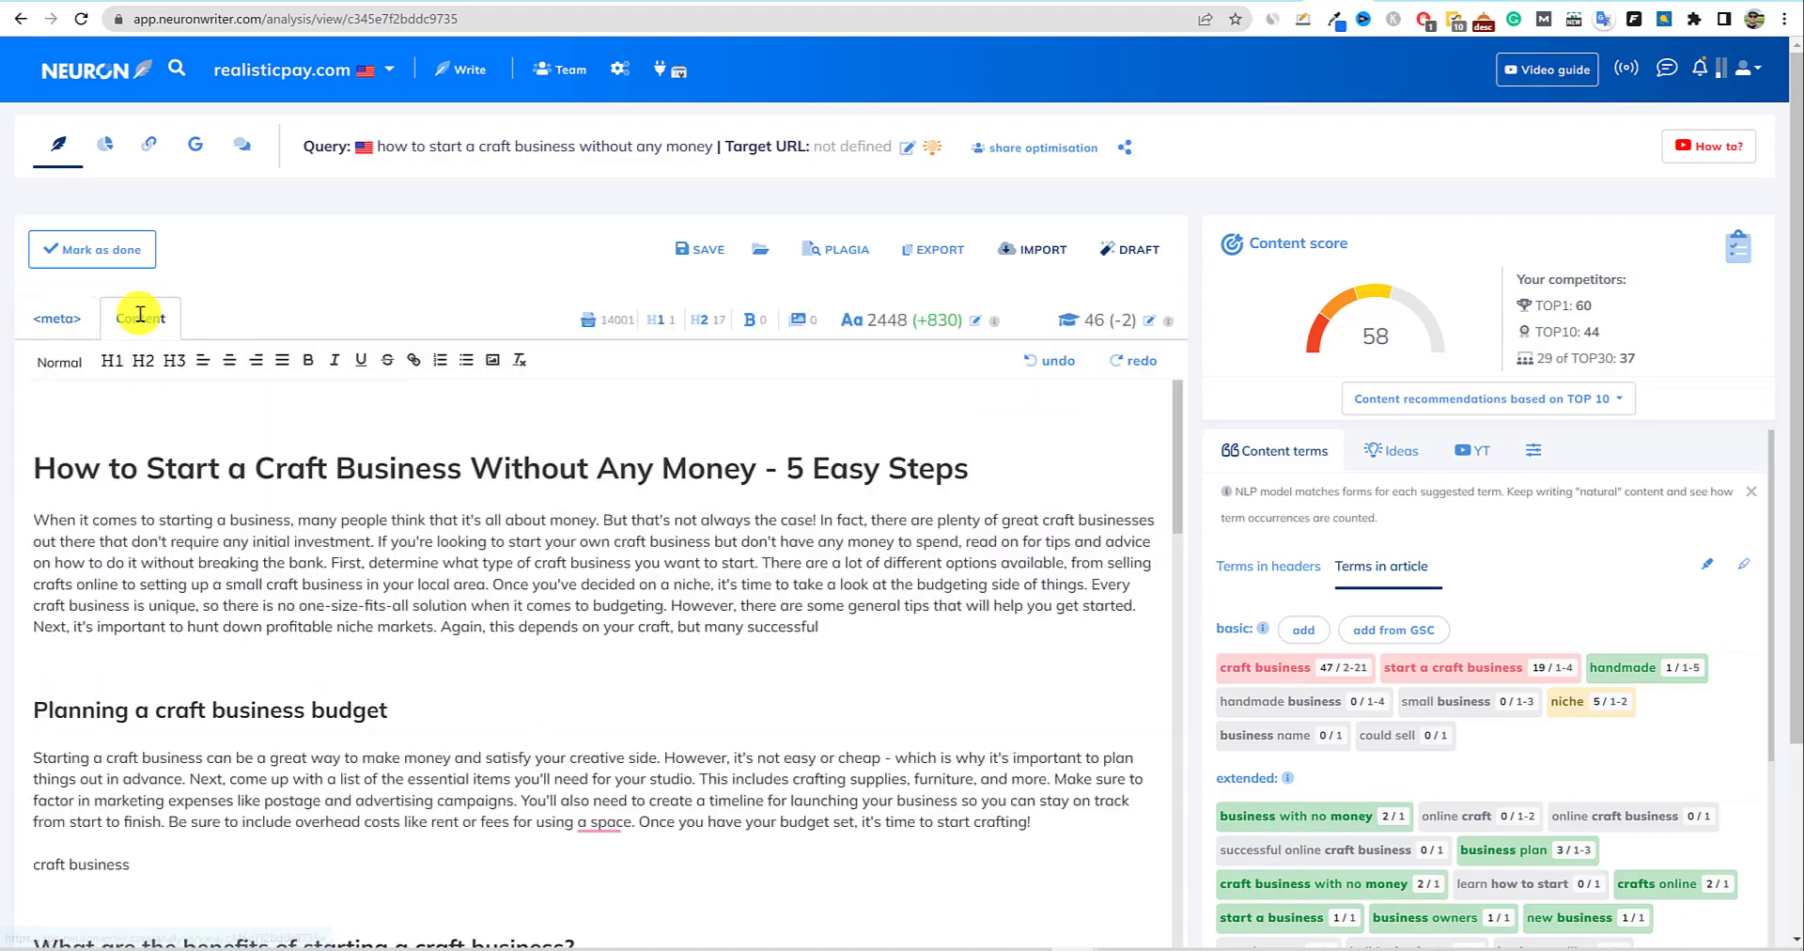
# Skim the article, compare its content score with the top competitor's, and look through the suggested basic and extended terms.
pyautogui.scroll(-10, 141, 317)
pyautogui.moveTo(1175, 564); pyautogui.dragTo(1185, 376)
pyautogui.doubleClick(1381, 336)
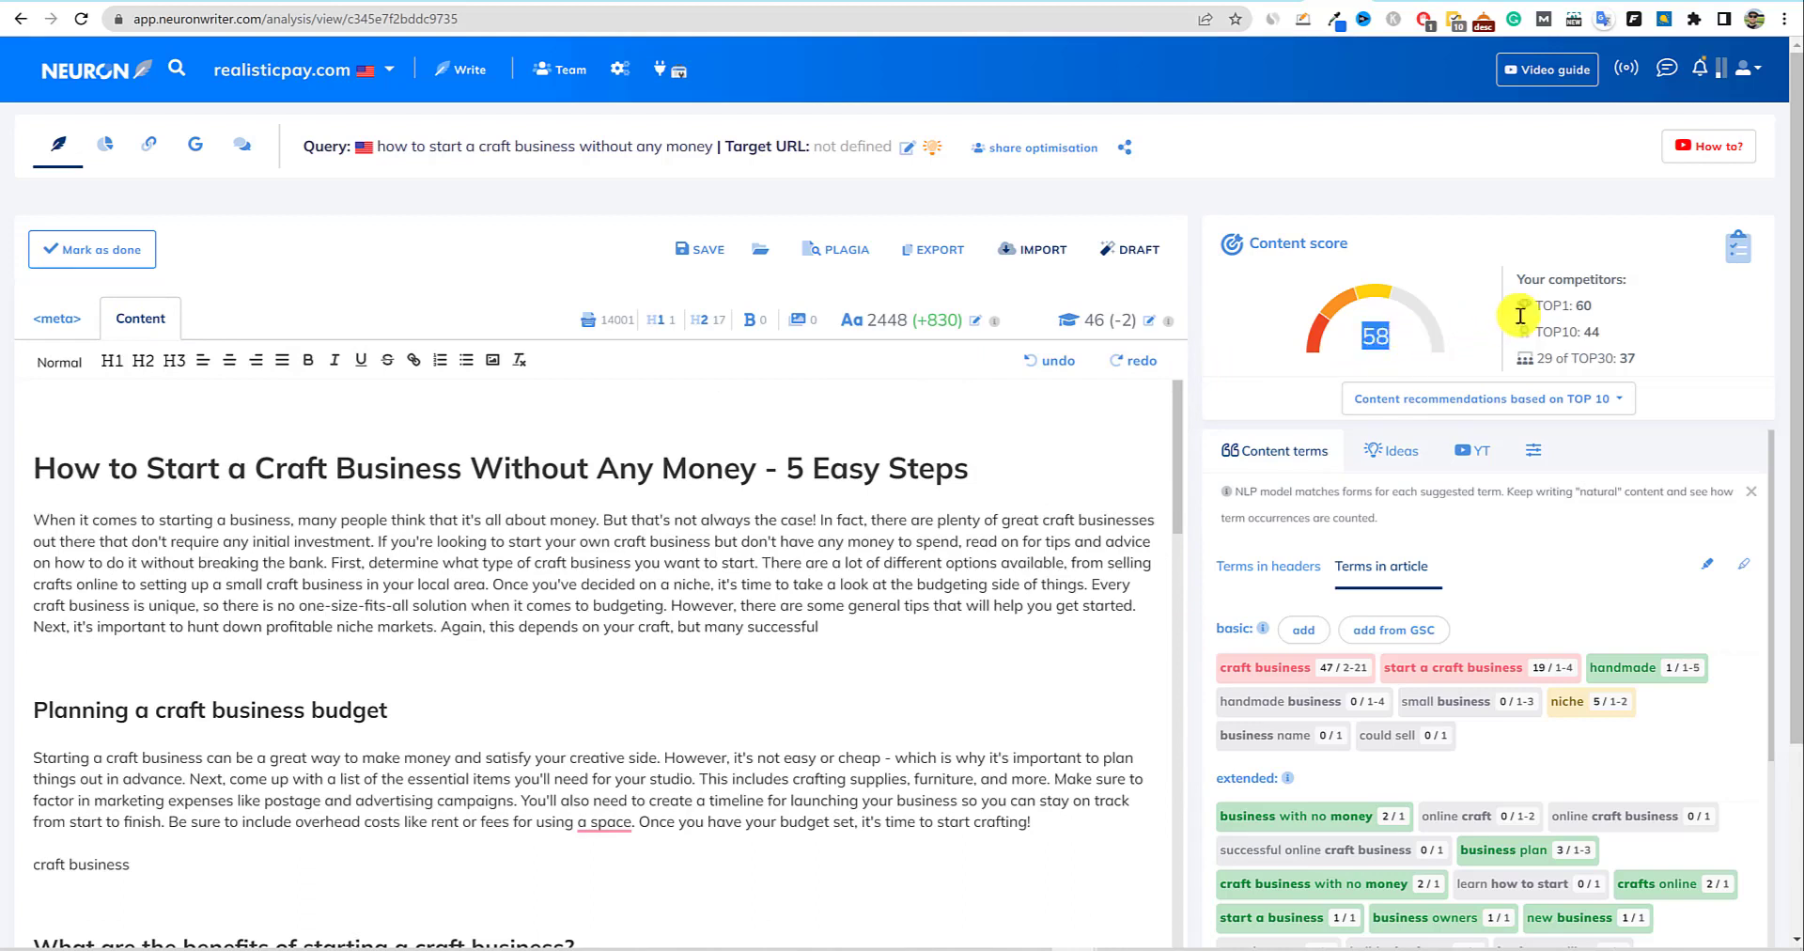
pyautogui.moveTo(1596, 305); pyautogui.dragTo(1533, 306)
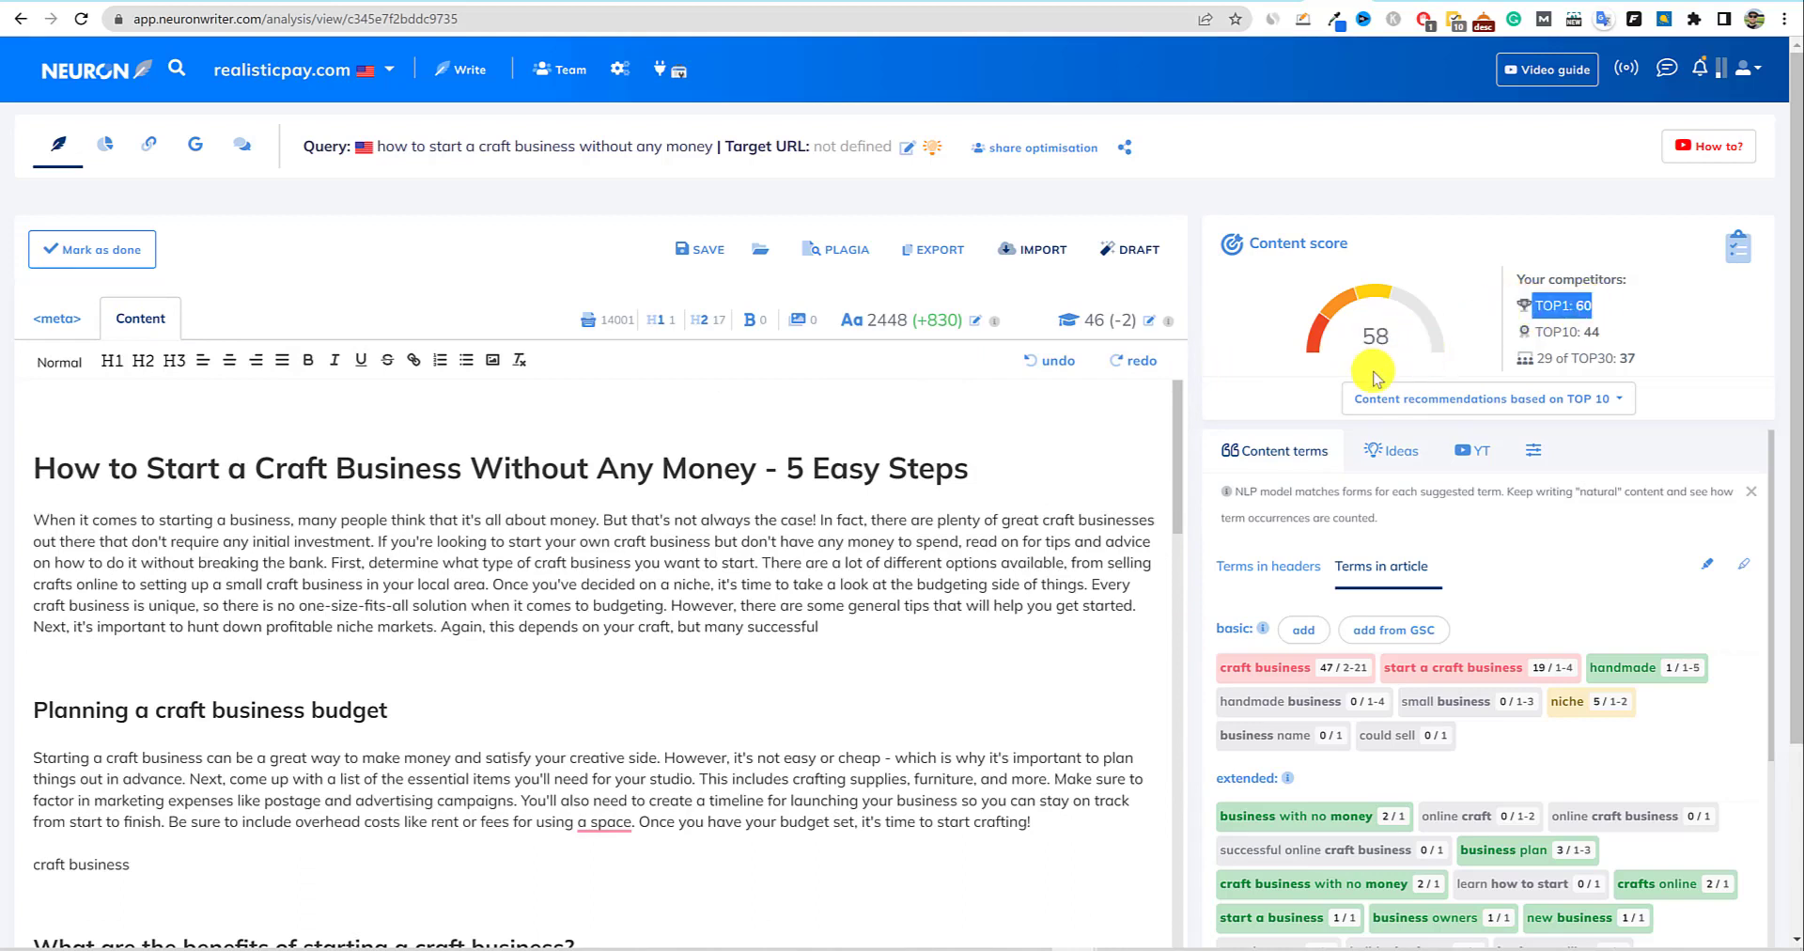
pyautogui.scroll(-2, 1374, 376)
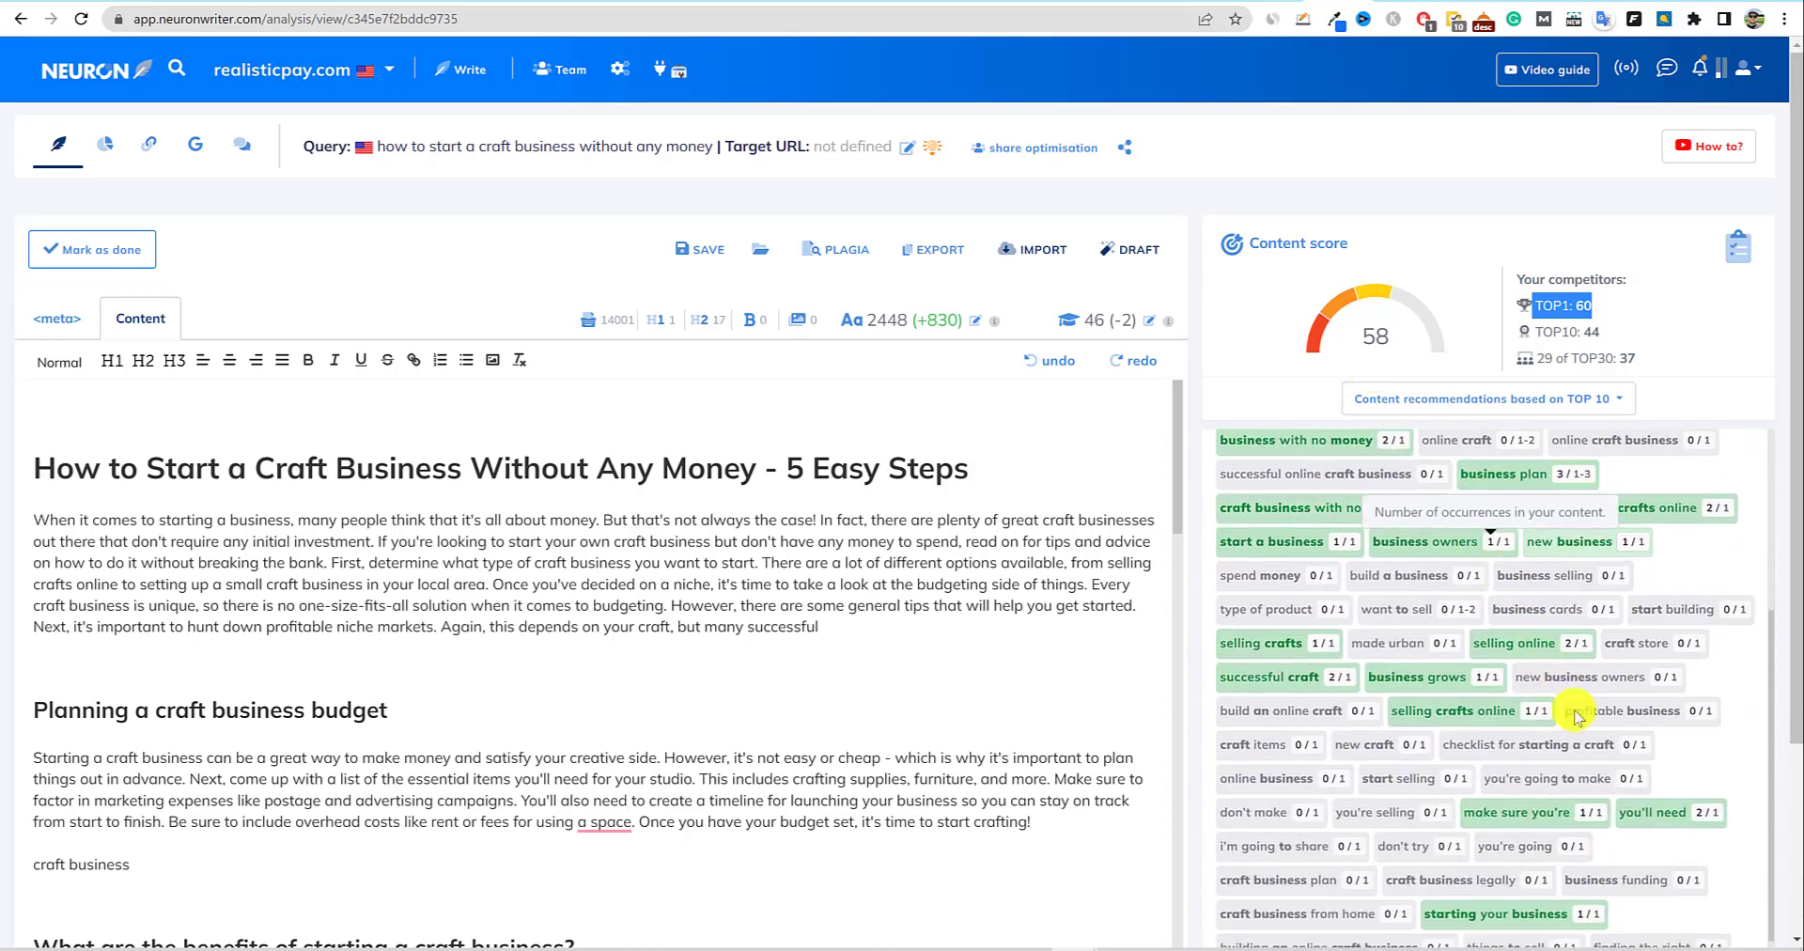
pyautogui.scroll(-5, 1583, 729)
pyautogui.scroll(6, 1540, 733)
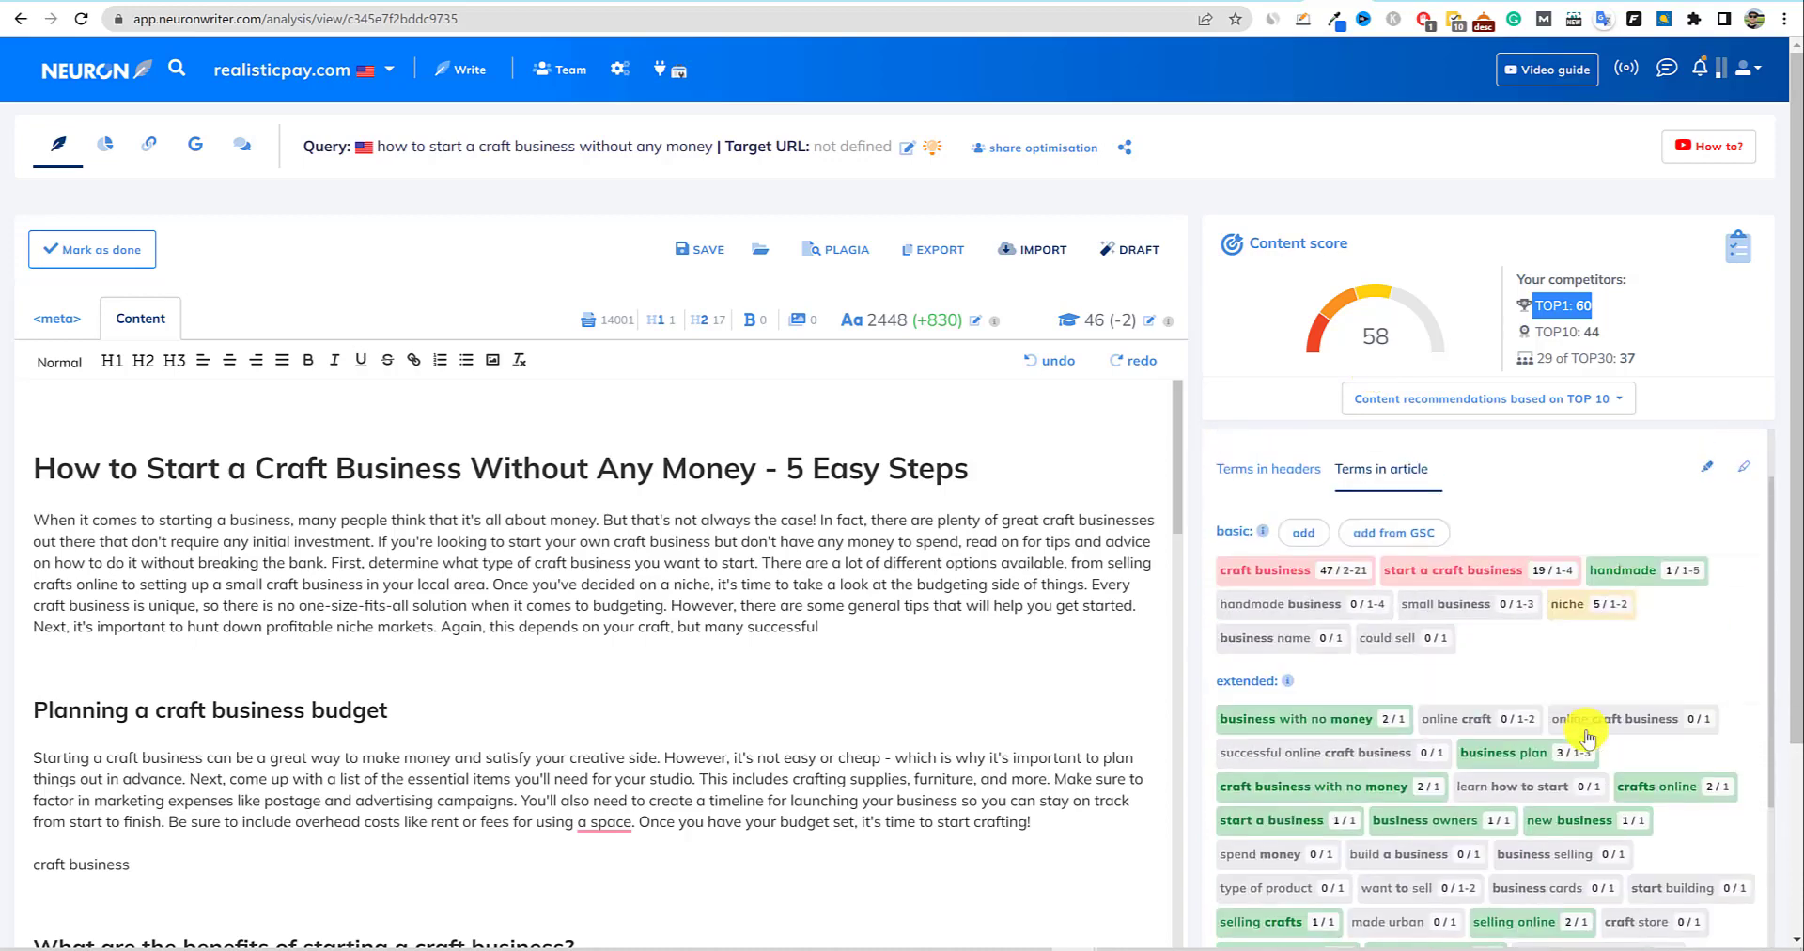
# Open the detailed content score breakdown, check the keyword stuffing risk, and close the breakdown.
pyautogui.click(1737, 263)
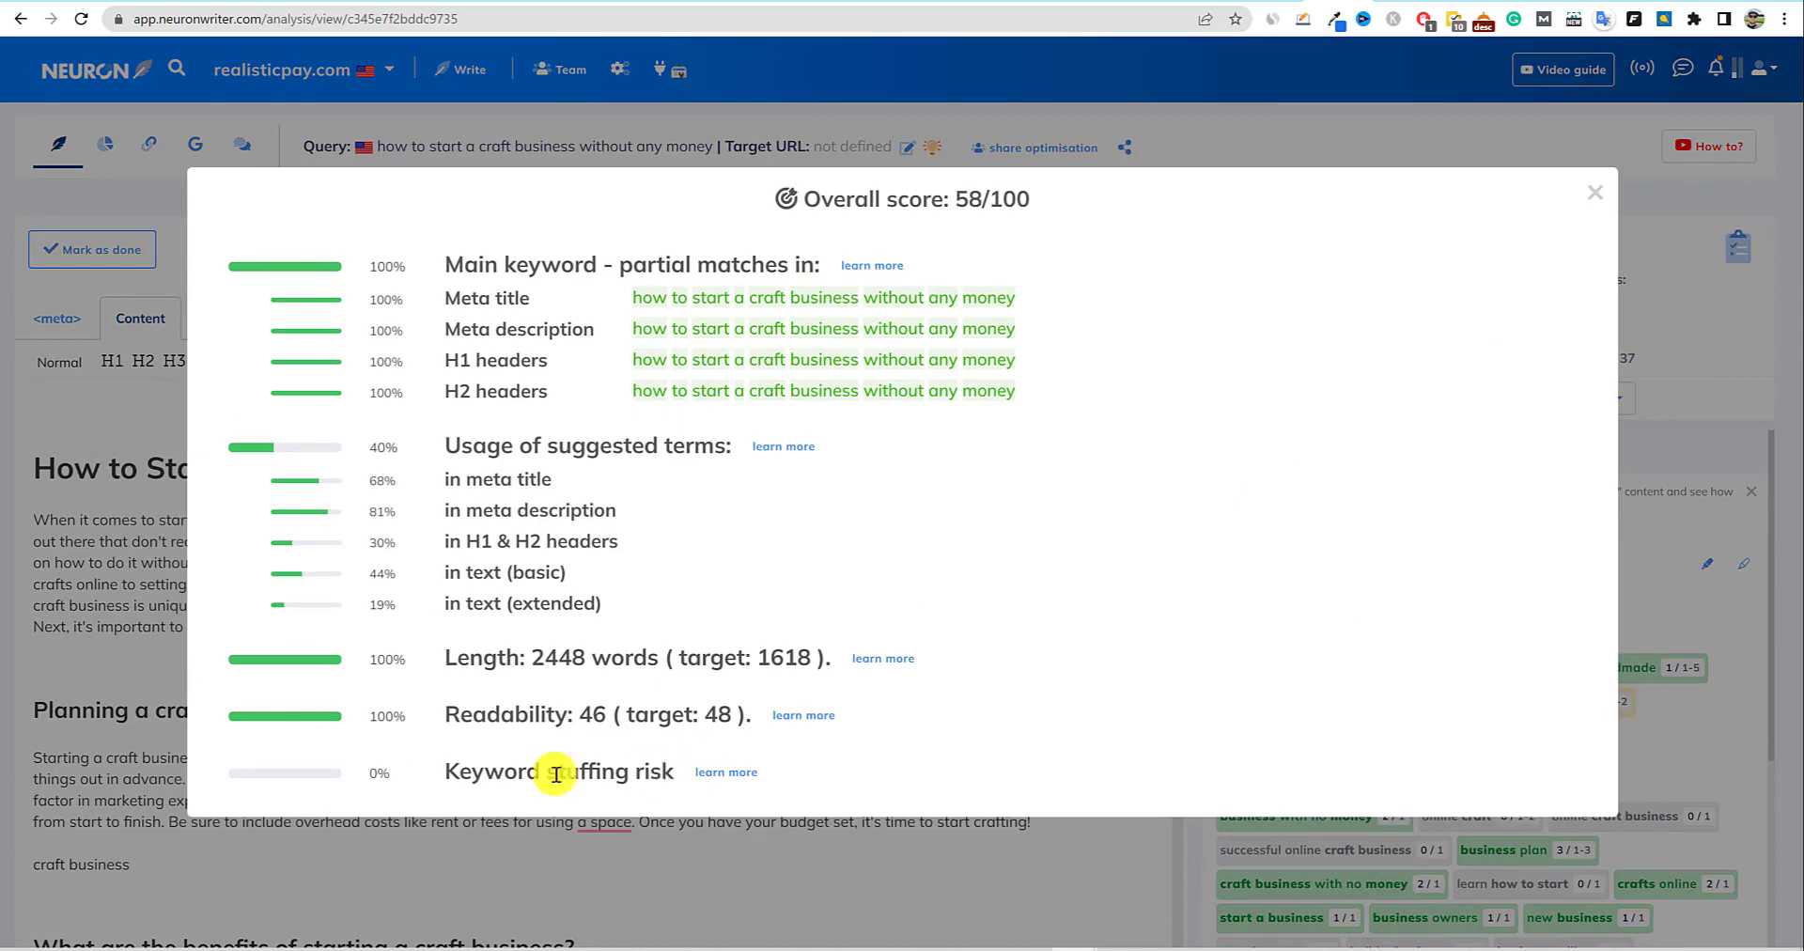
pyautogui.moveTo(676, 772); pyautogui.dragTo(252, 773)
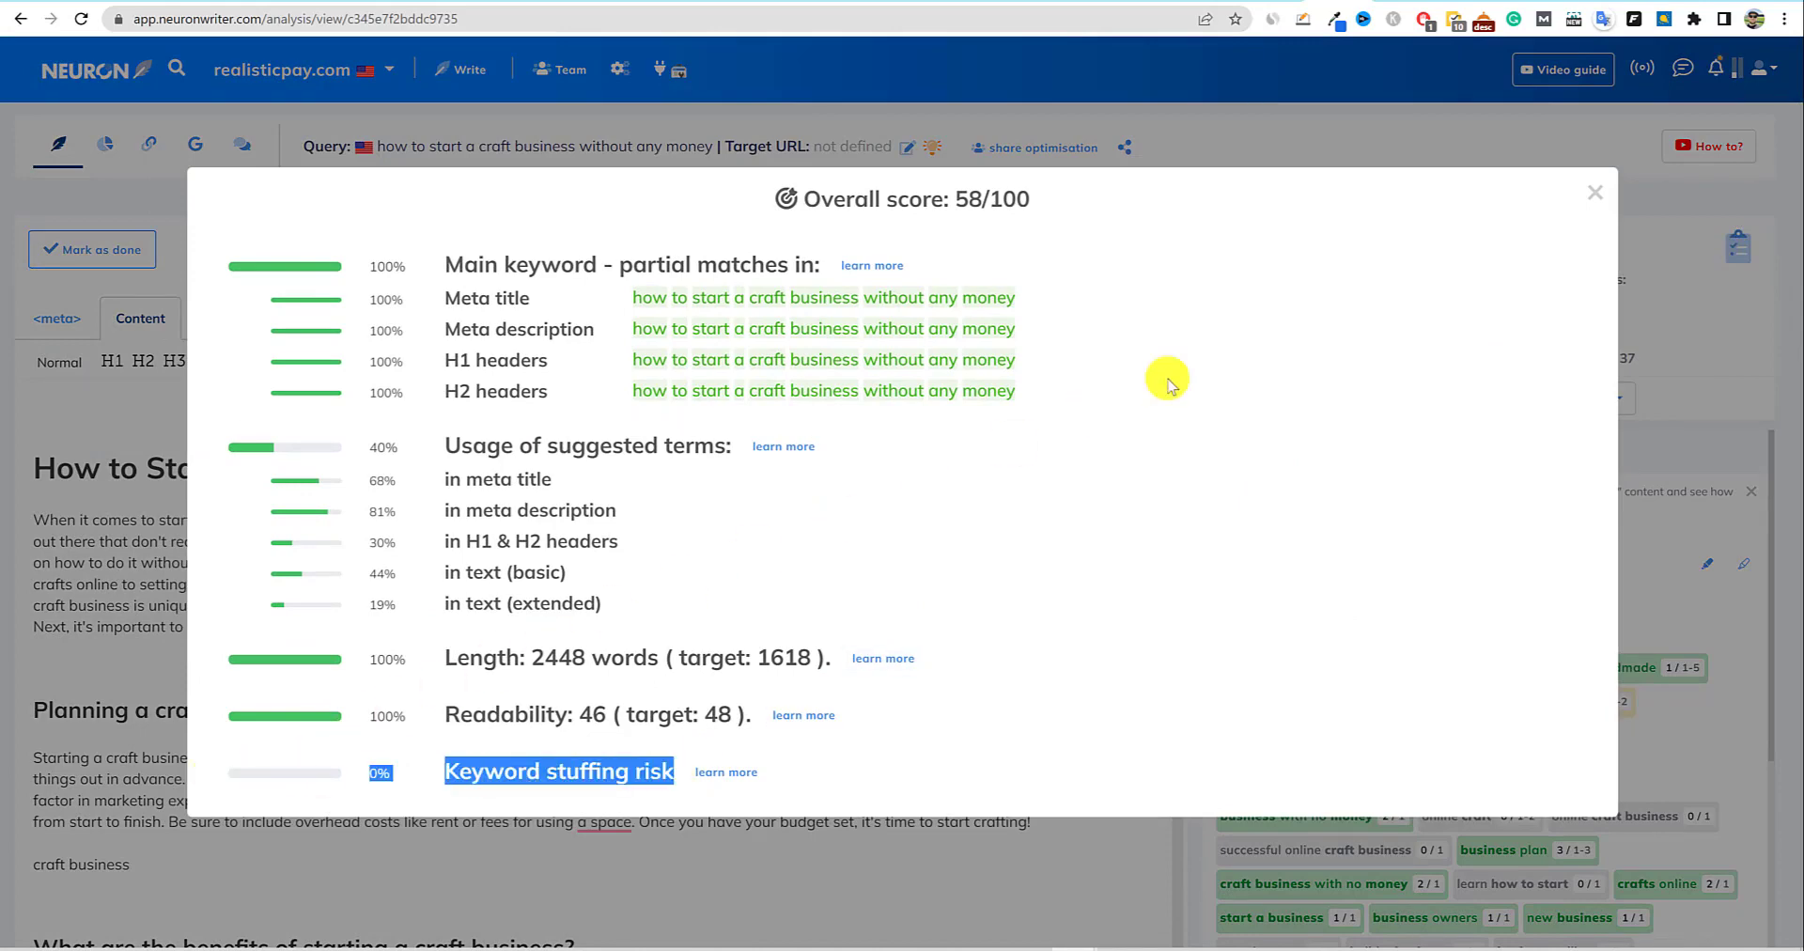
pyautogui.click(1594, 193)
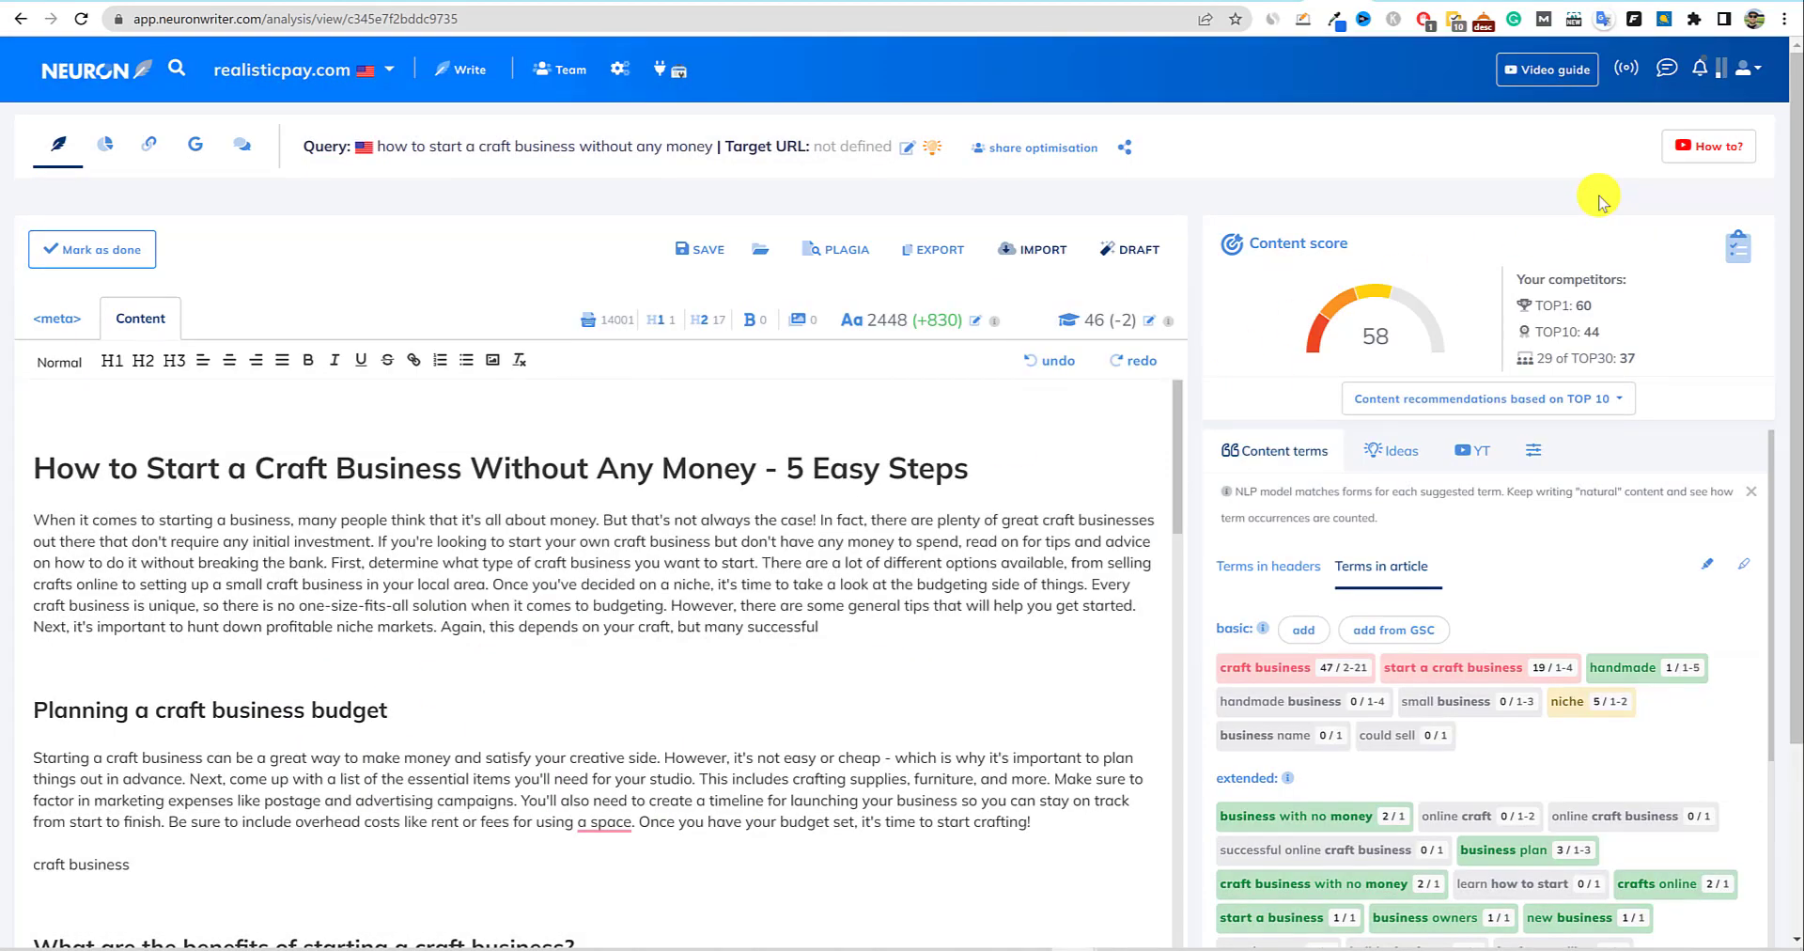
# Check the article's word count and content score, and skim through the article text once more.
pyautogui.moveTo(864, 320); pyautogui.dragTo(907, 320)
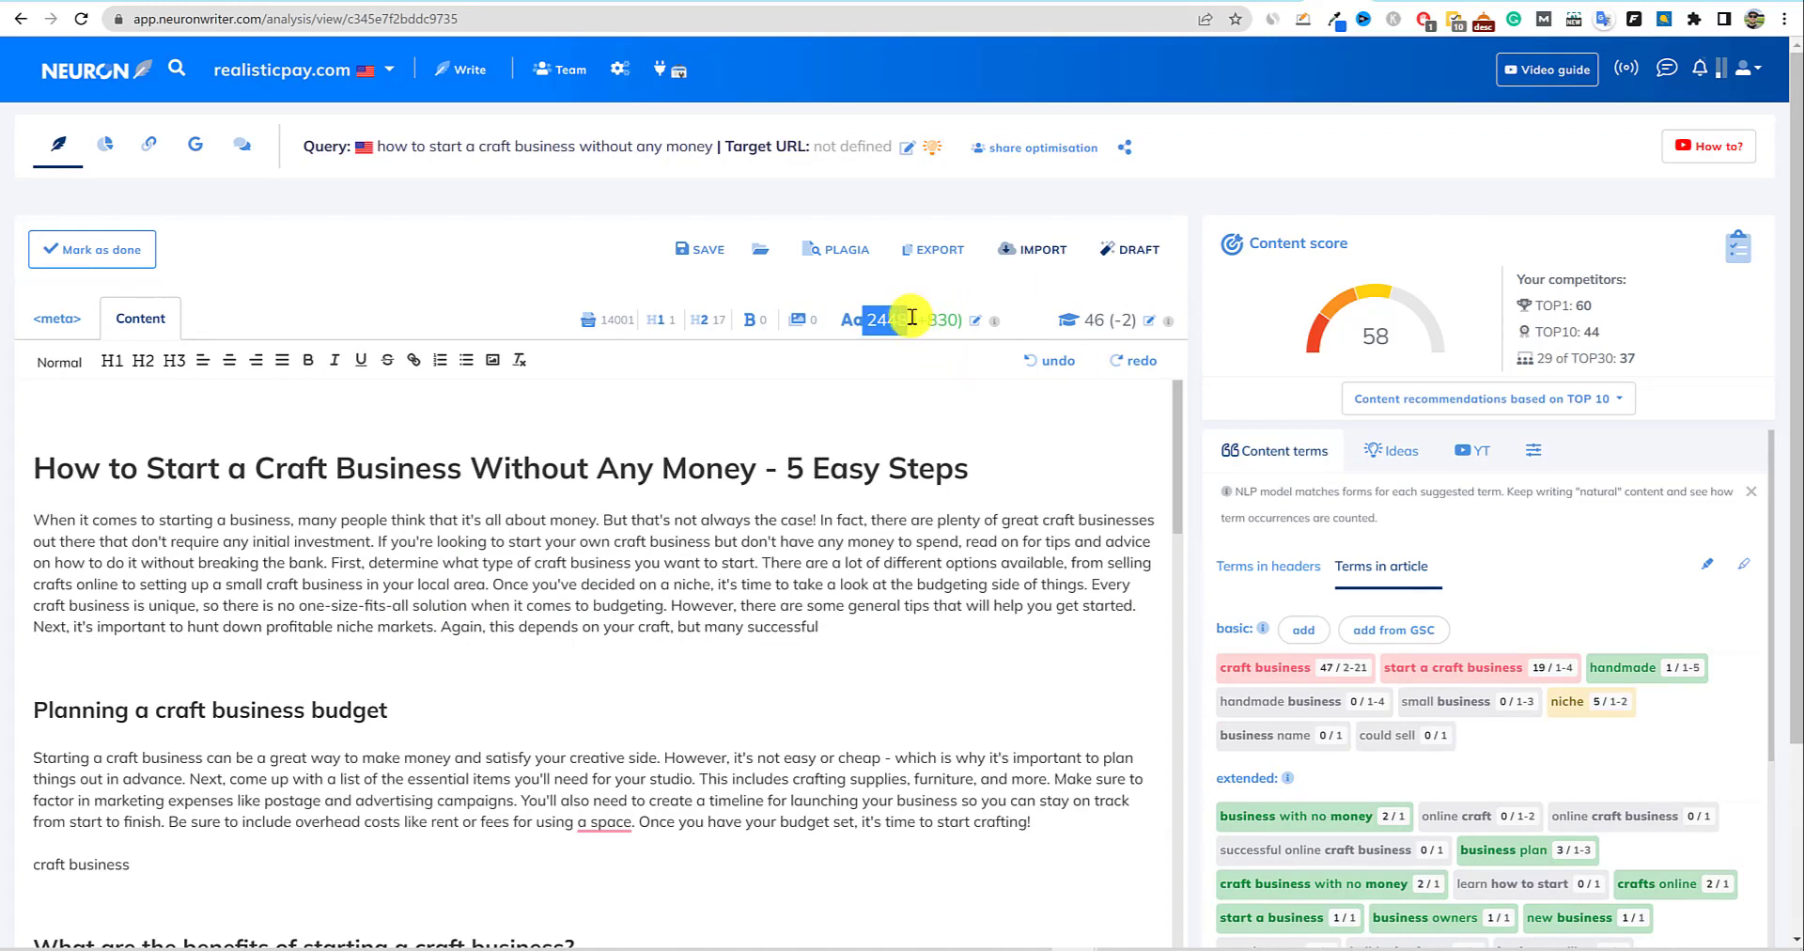
pyautogui.doubleClick(1375, 335)
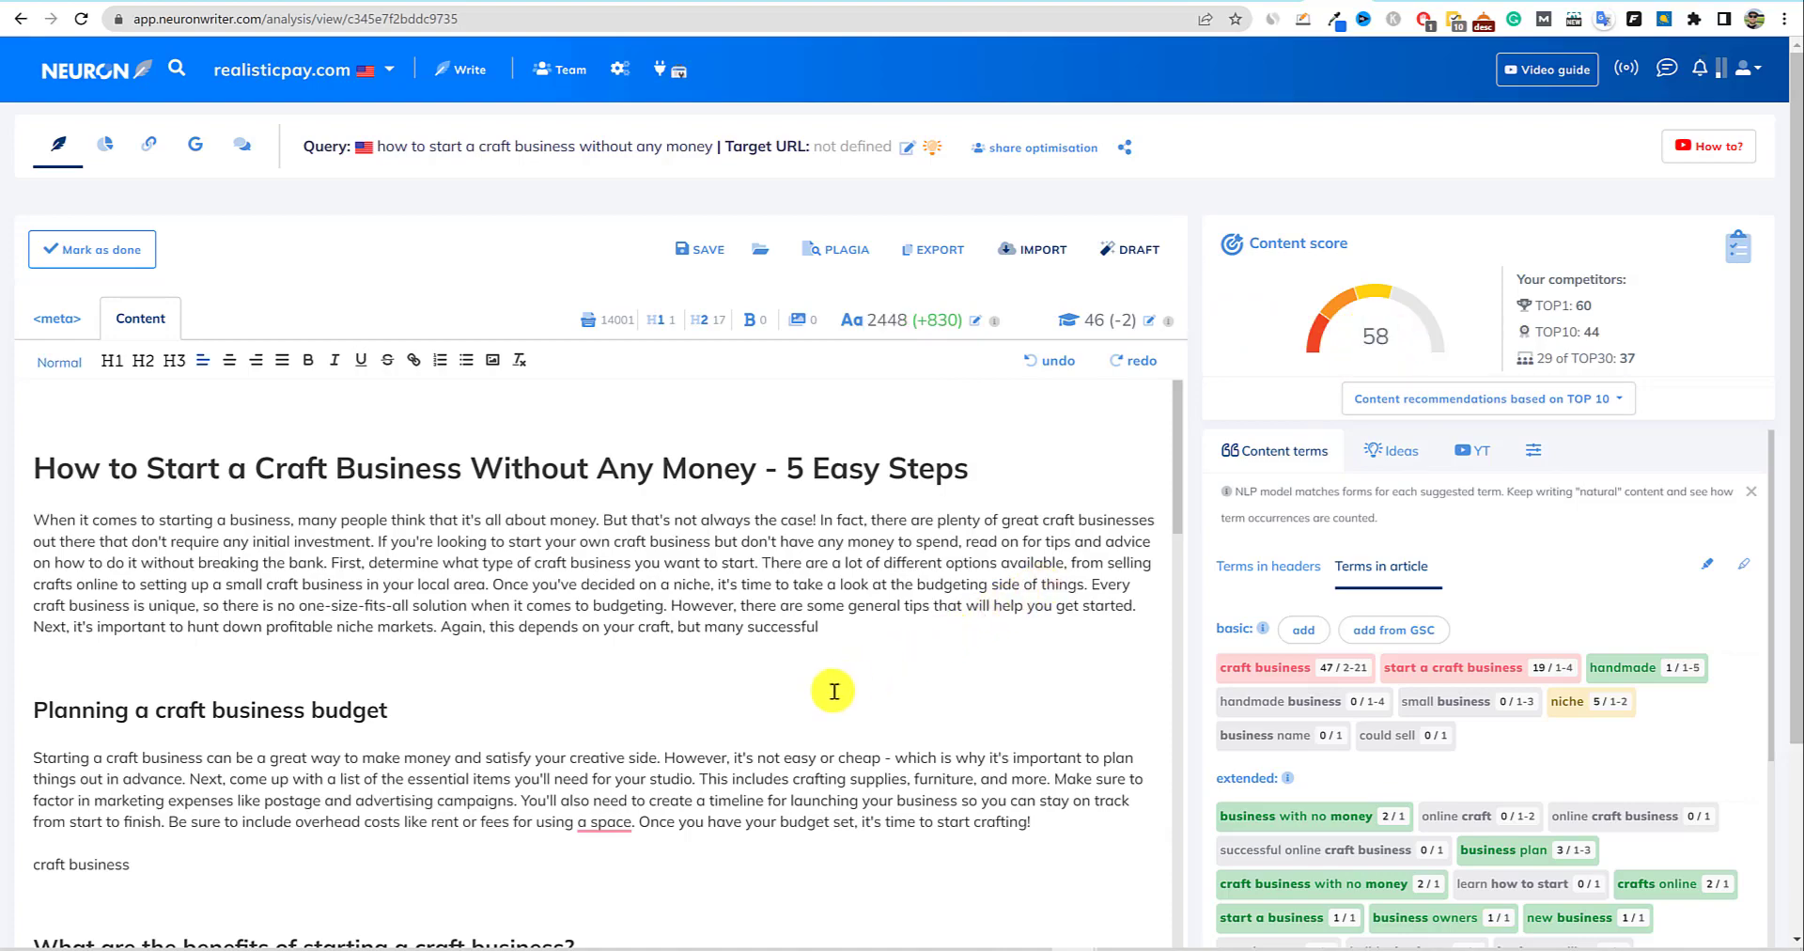
pyautogui.scroll(-10, 755, 735)
pyautogui.scroll(10, 757, 730)
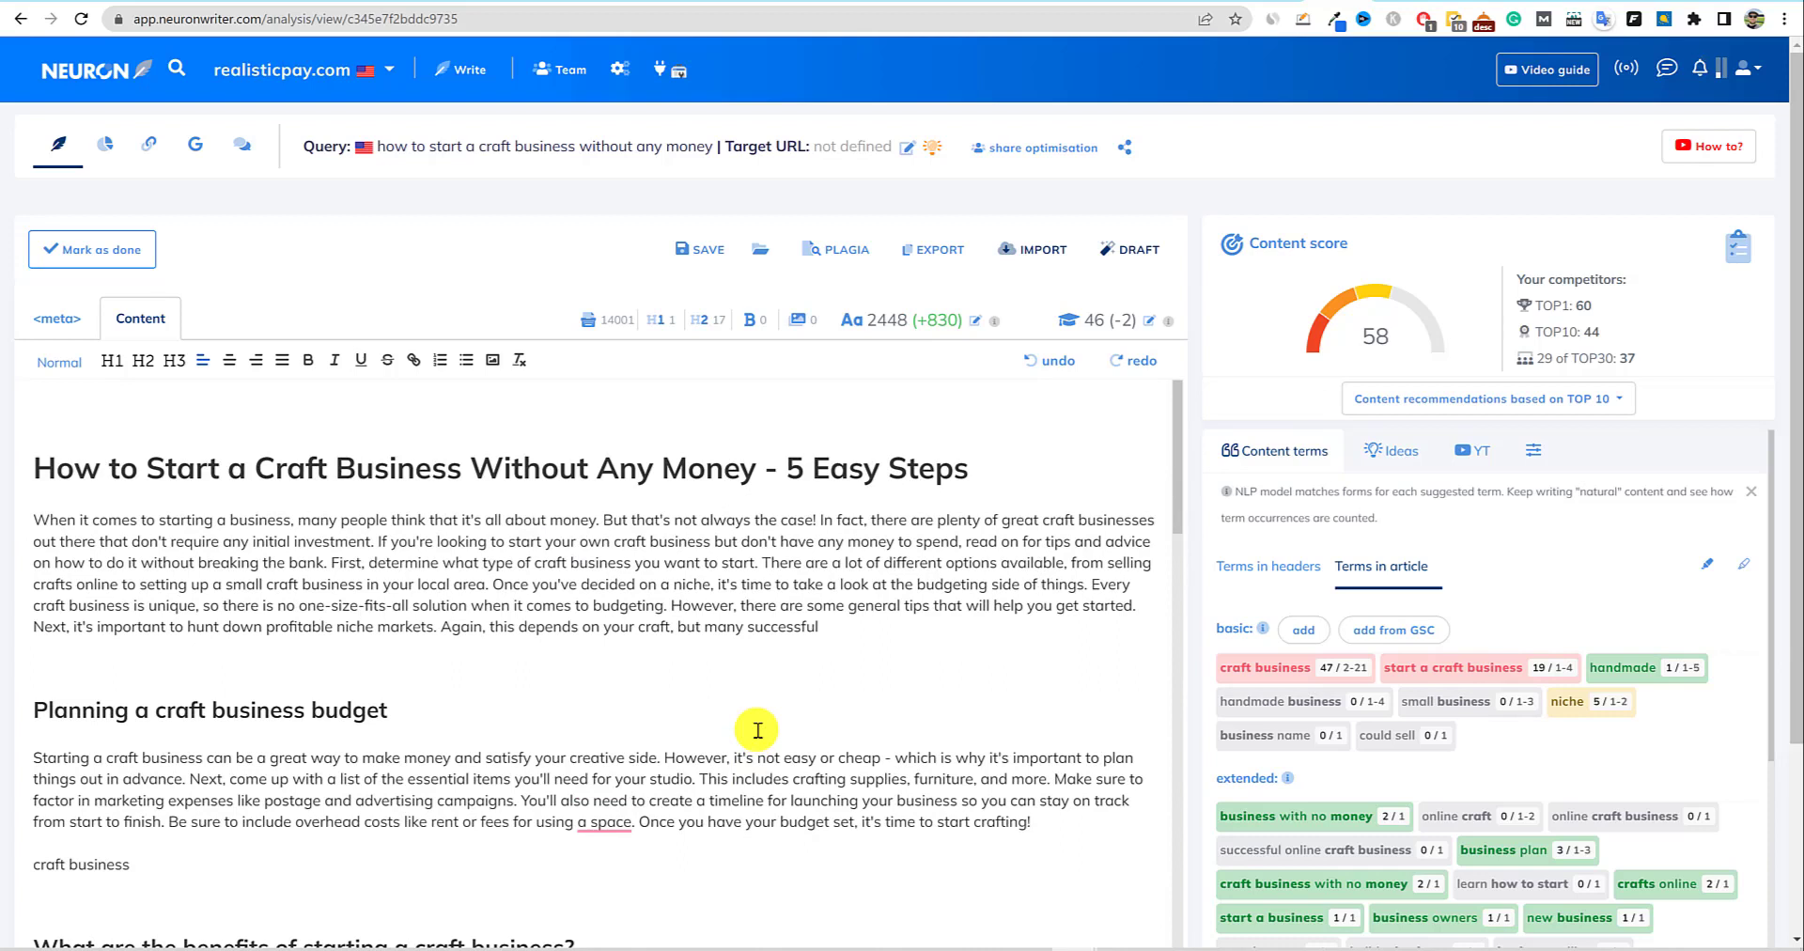
pyautogui.click(1594, 308)
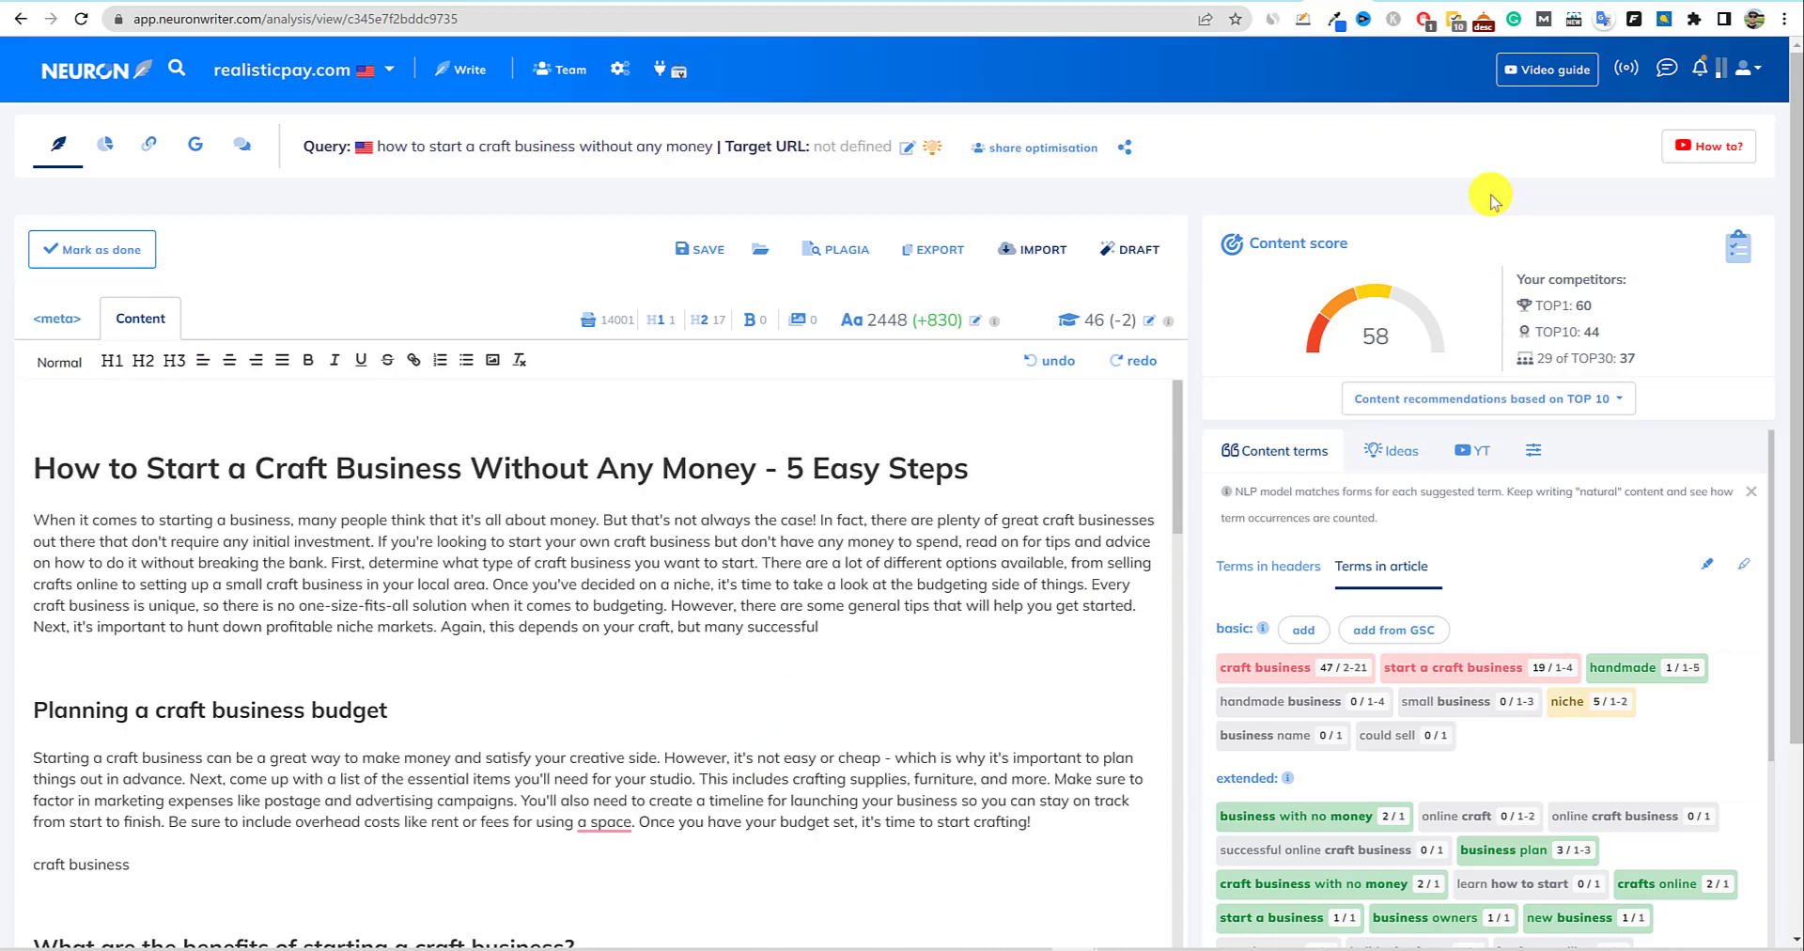
# Open the TOP Analysis and examine the content scores and word counts of the ranking pages in the competitor parameters table.
pyautogui.click(104, 143)
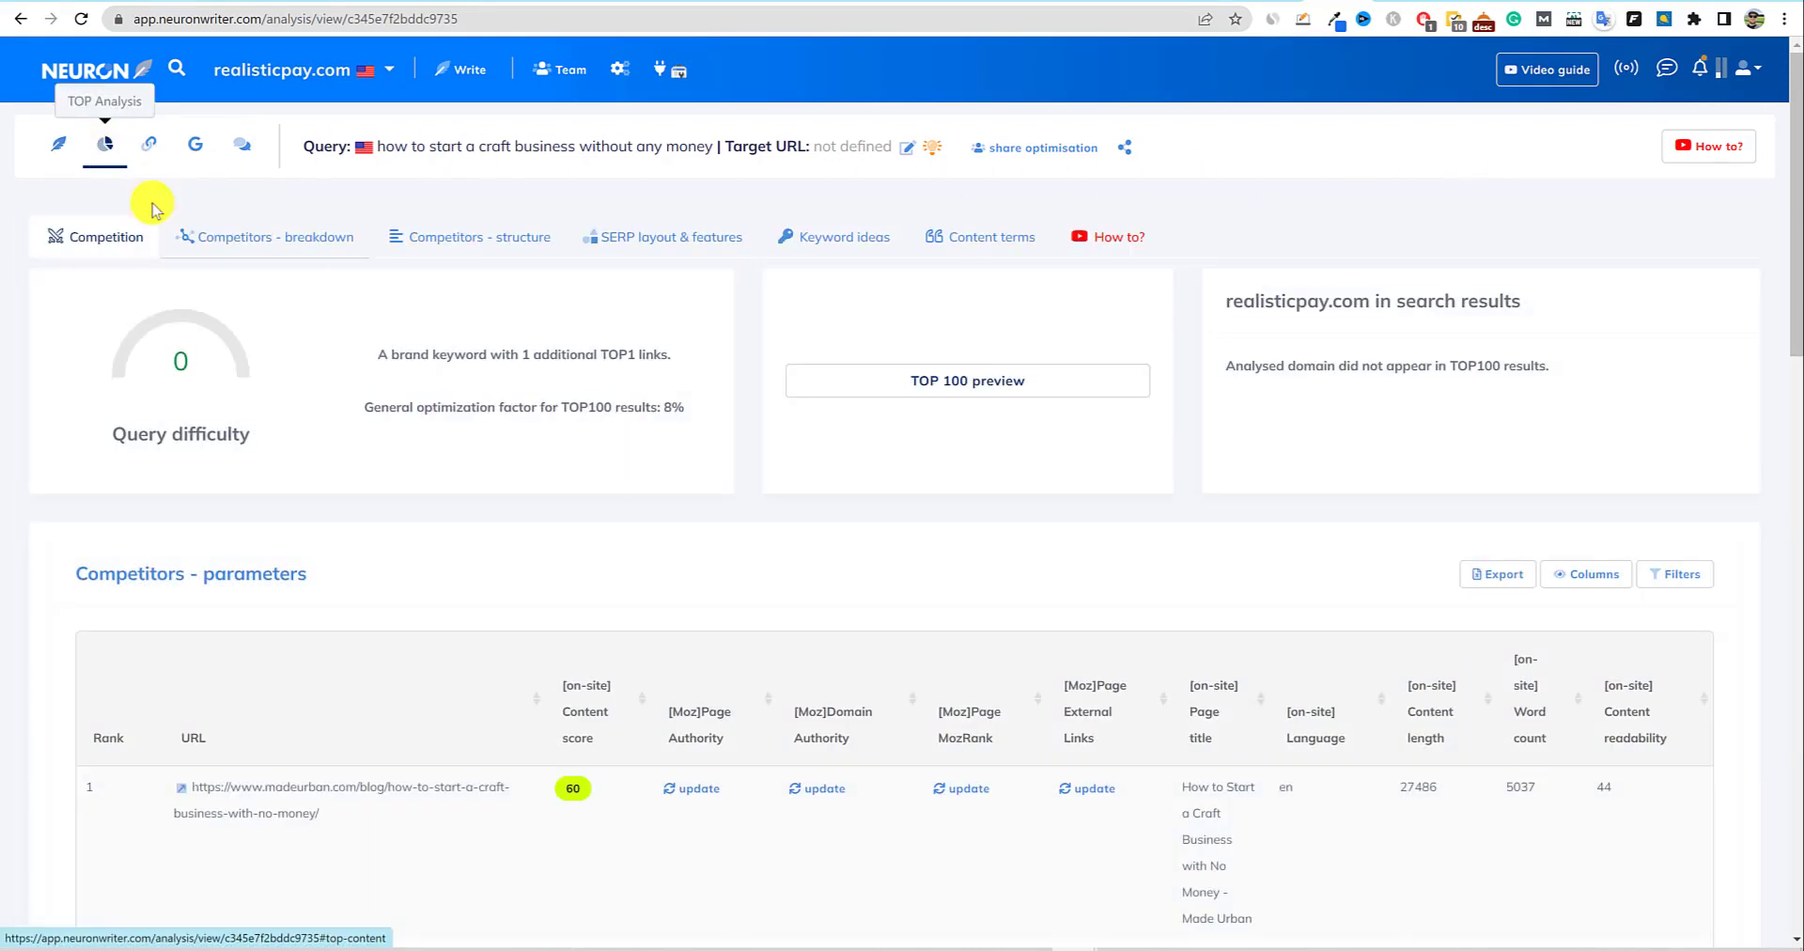
pyautogui.scroll(-5, 595, 696)
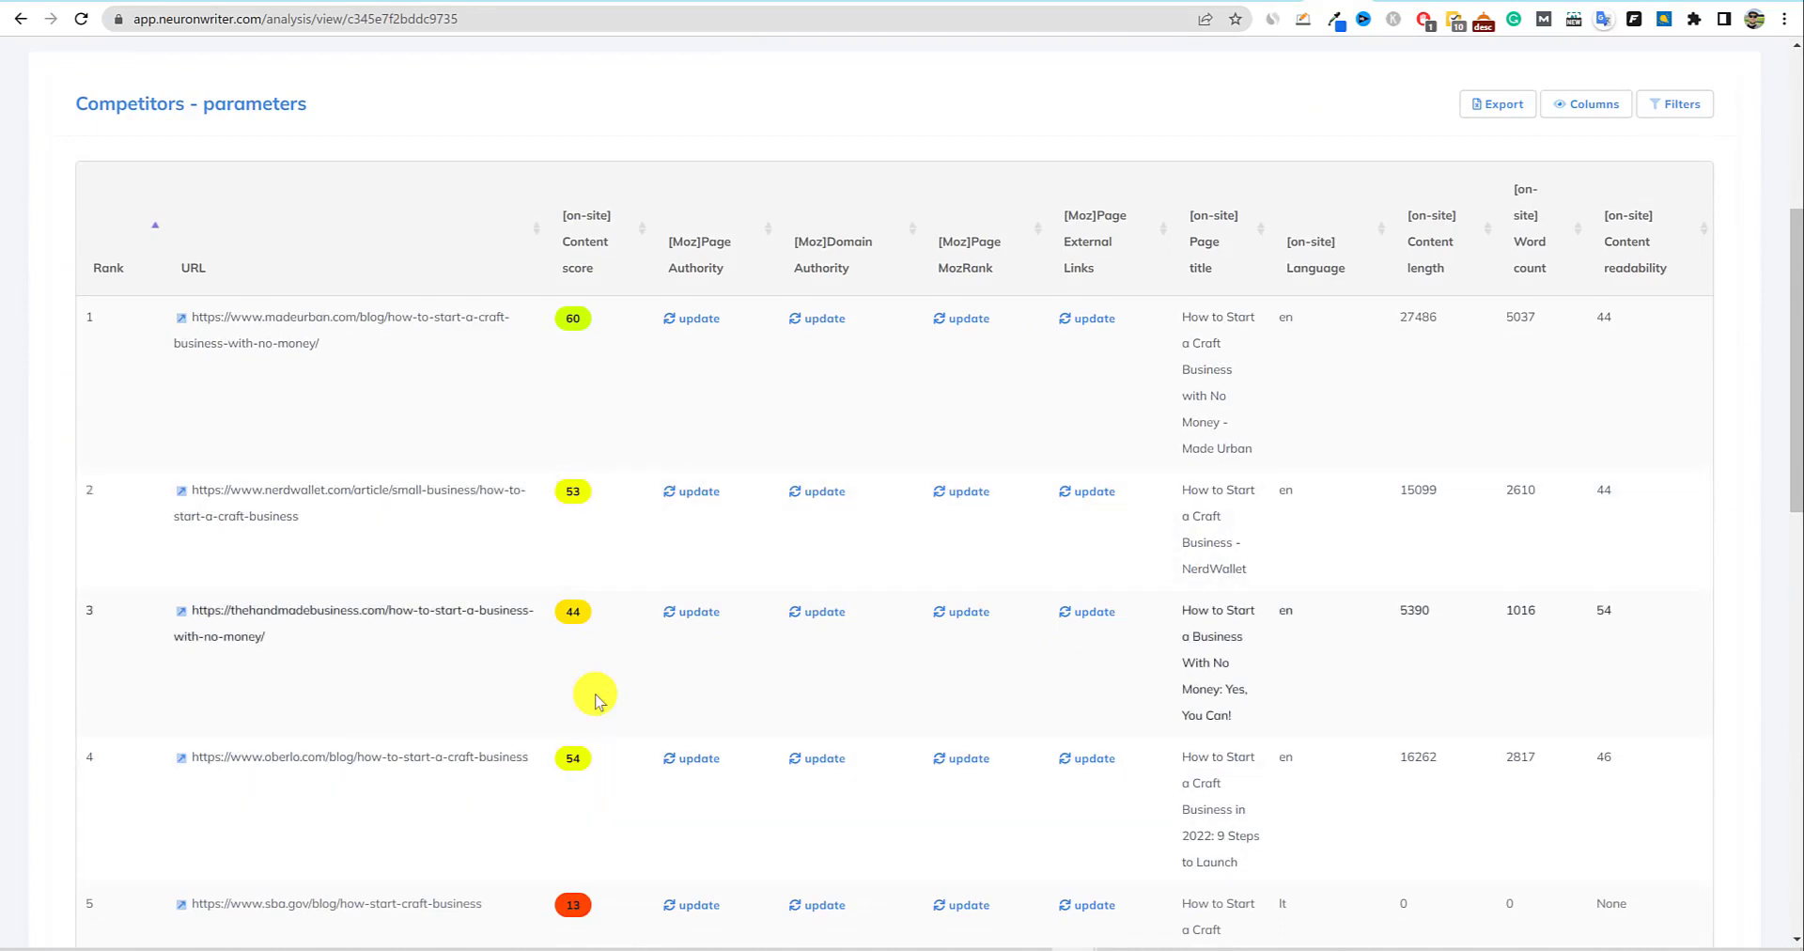
pyautogui.scroll(-9, 596, 700)
pyautogui.scroll(11, 596, 700)
pyautogui.scroll(-1, 596, 700)
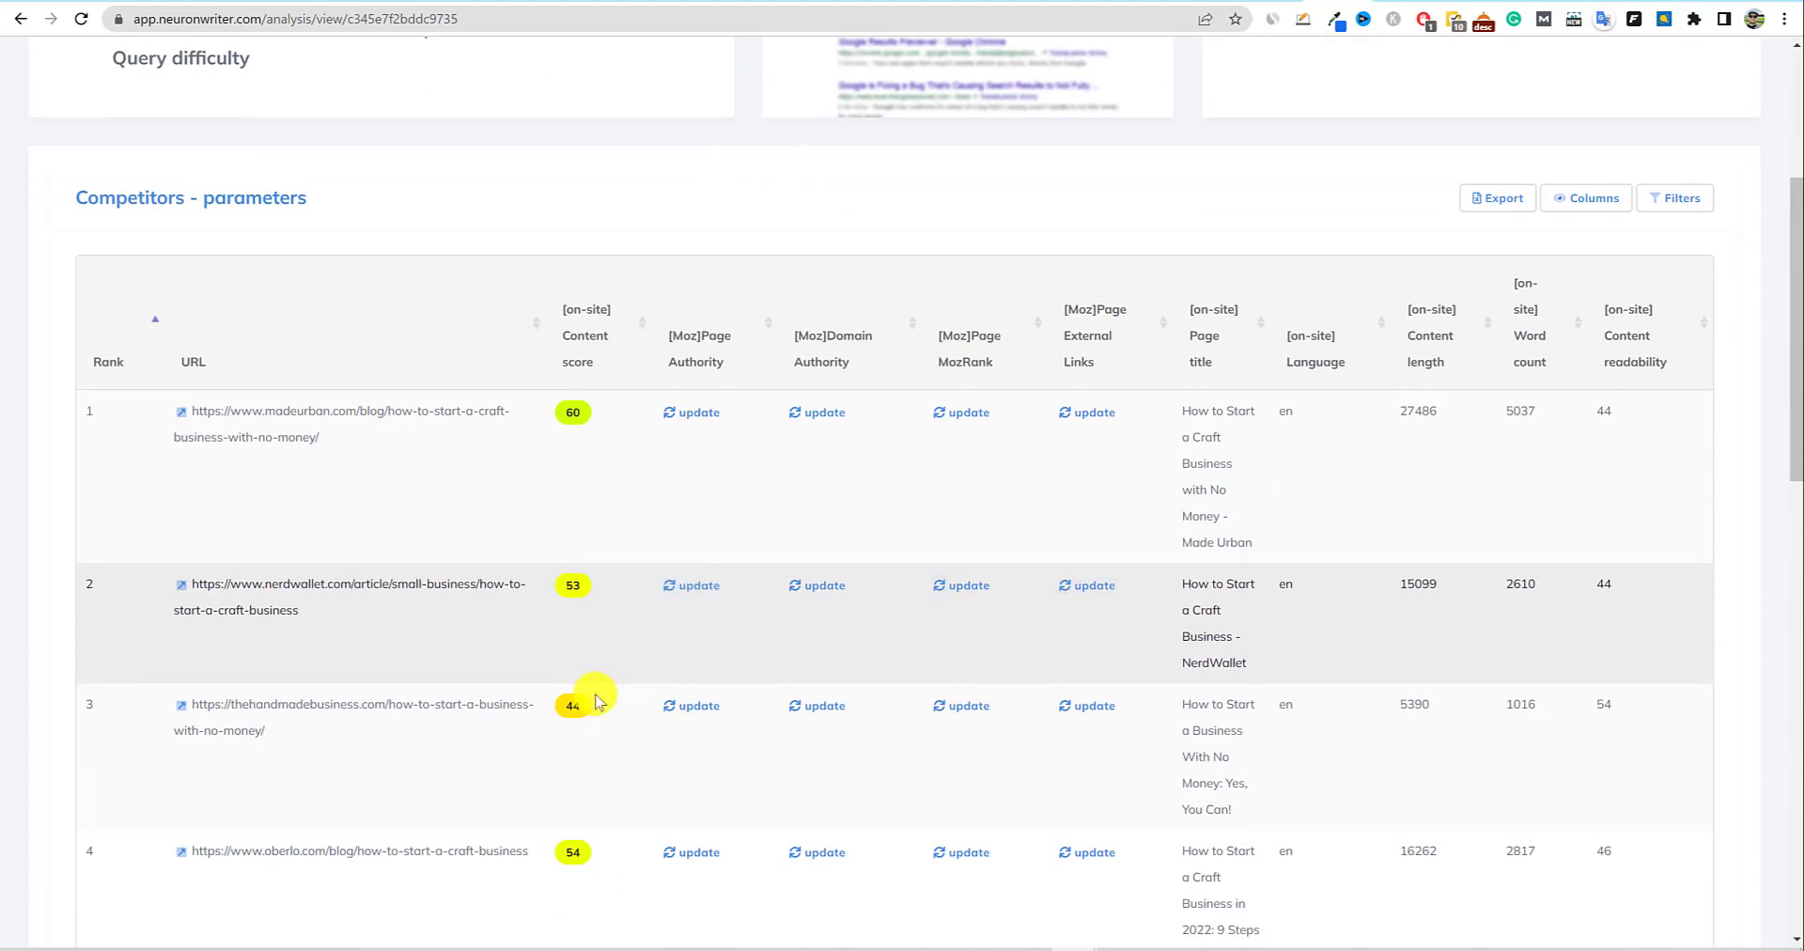
pyautogui.scroll(1, 596, 700)
pyautogui.scroll(3, 596, 700)
pyautogui.scroll(-6, 596, 700)
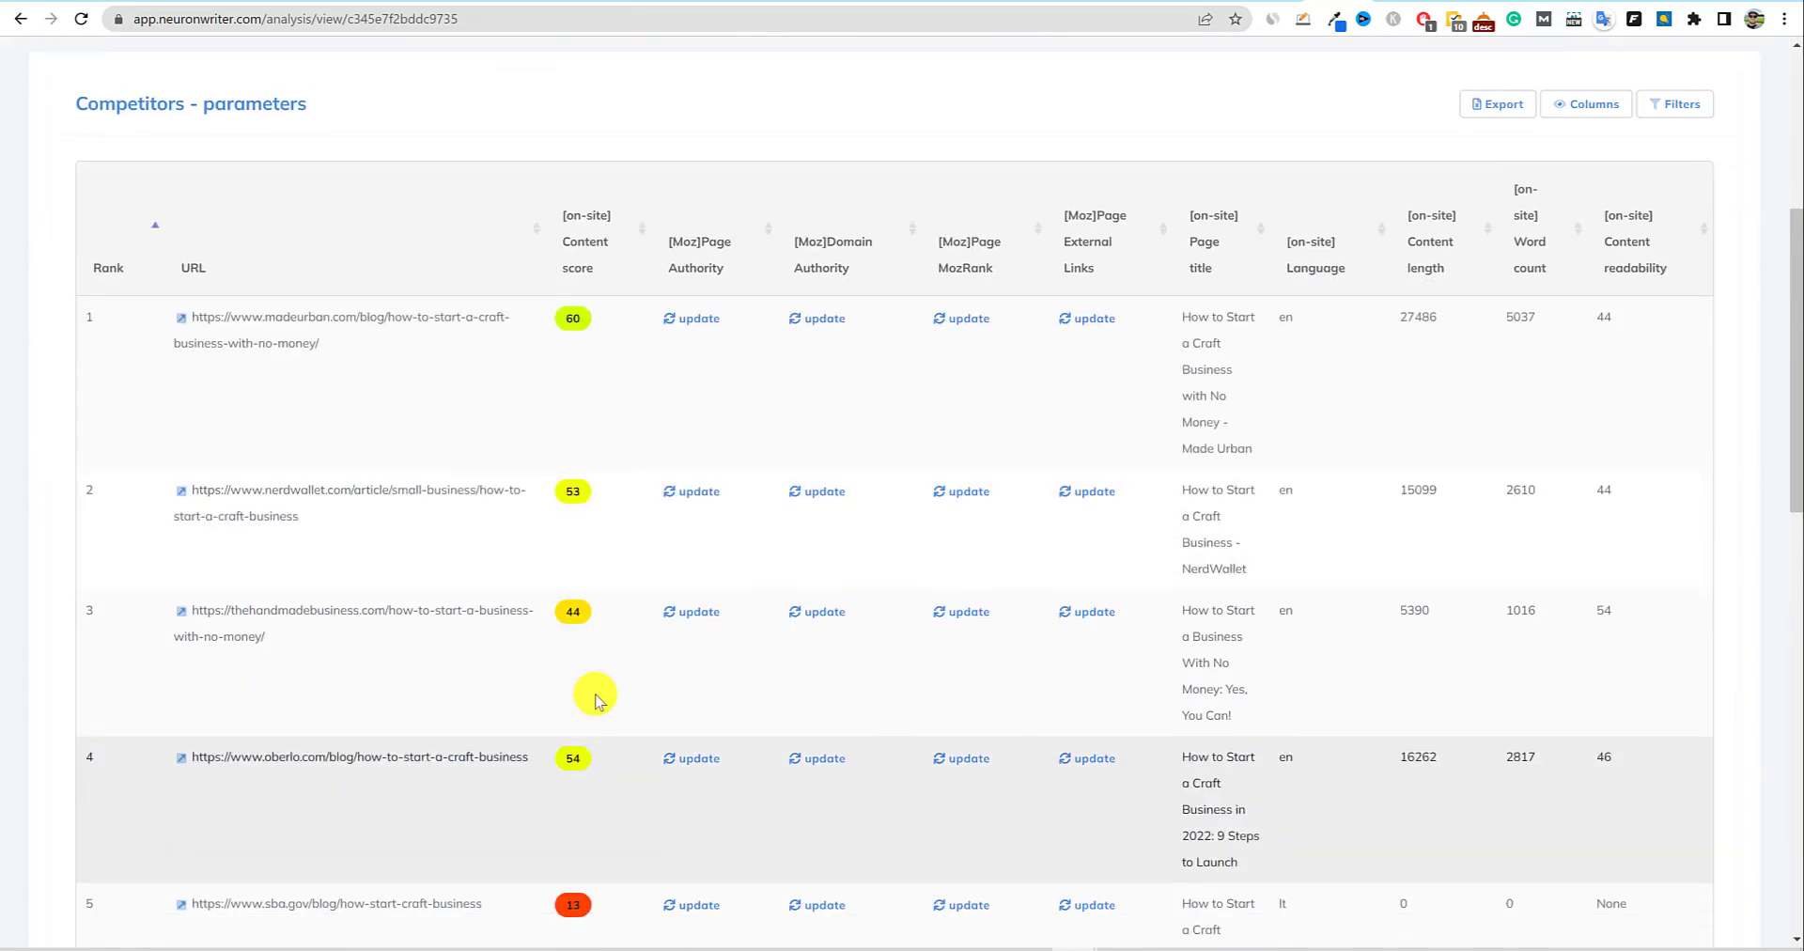
pyautogui.scroll(6, 596, 700)
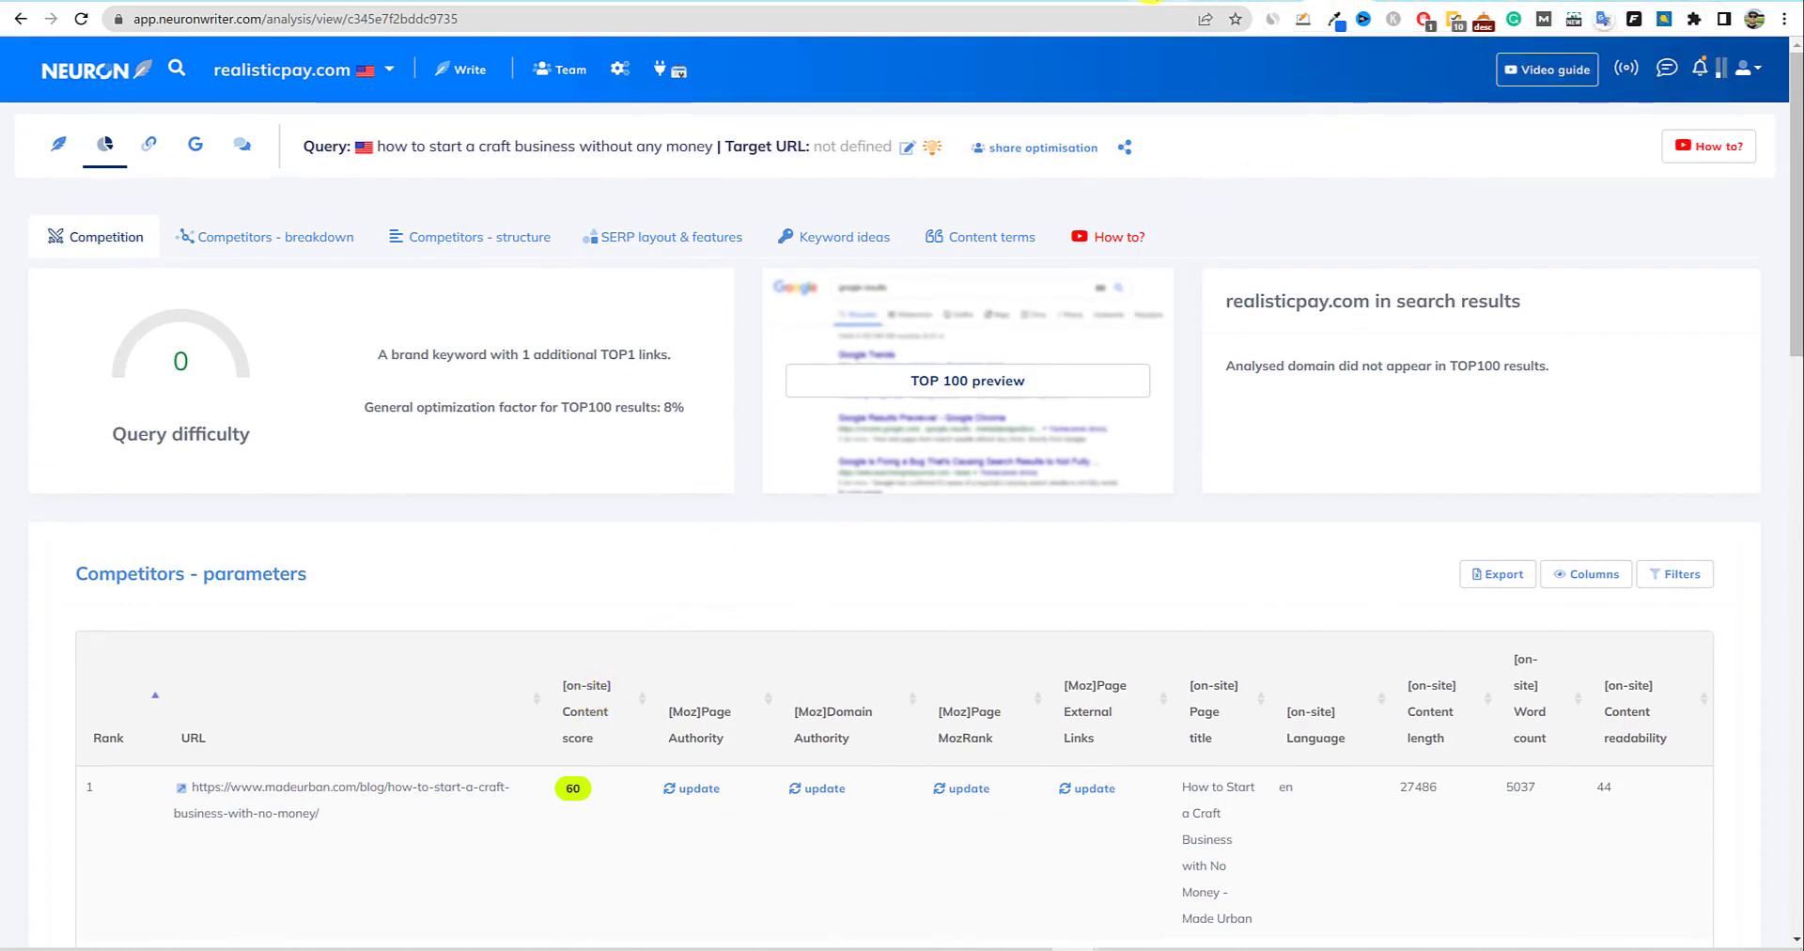
# Switch back to Scalenut, look over the article up to its beginning, and display the Key Terms list.
pyautogui.click(1090, 3)
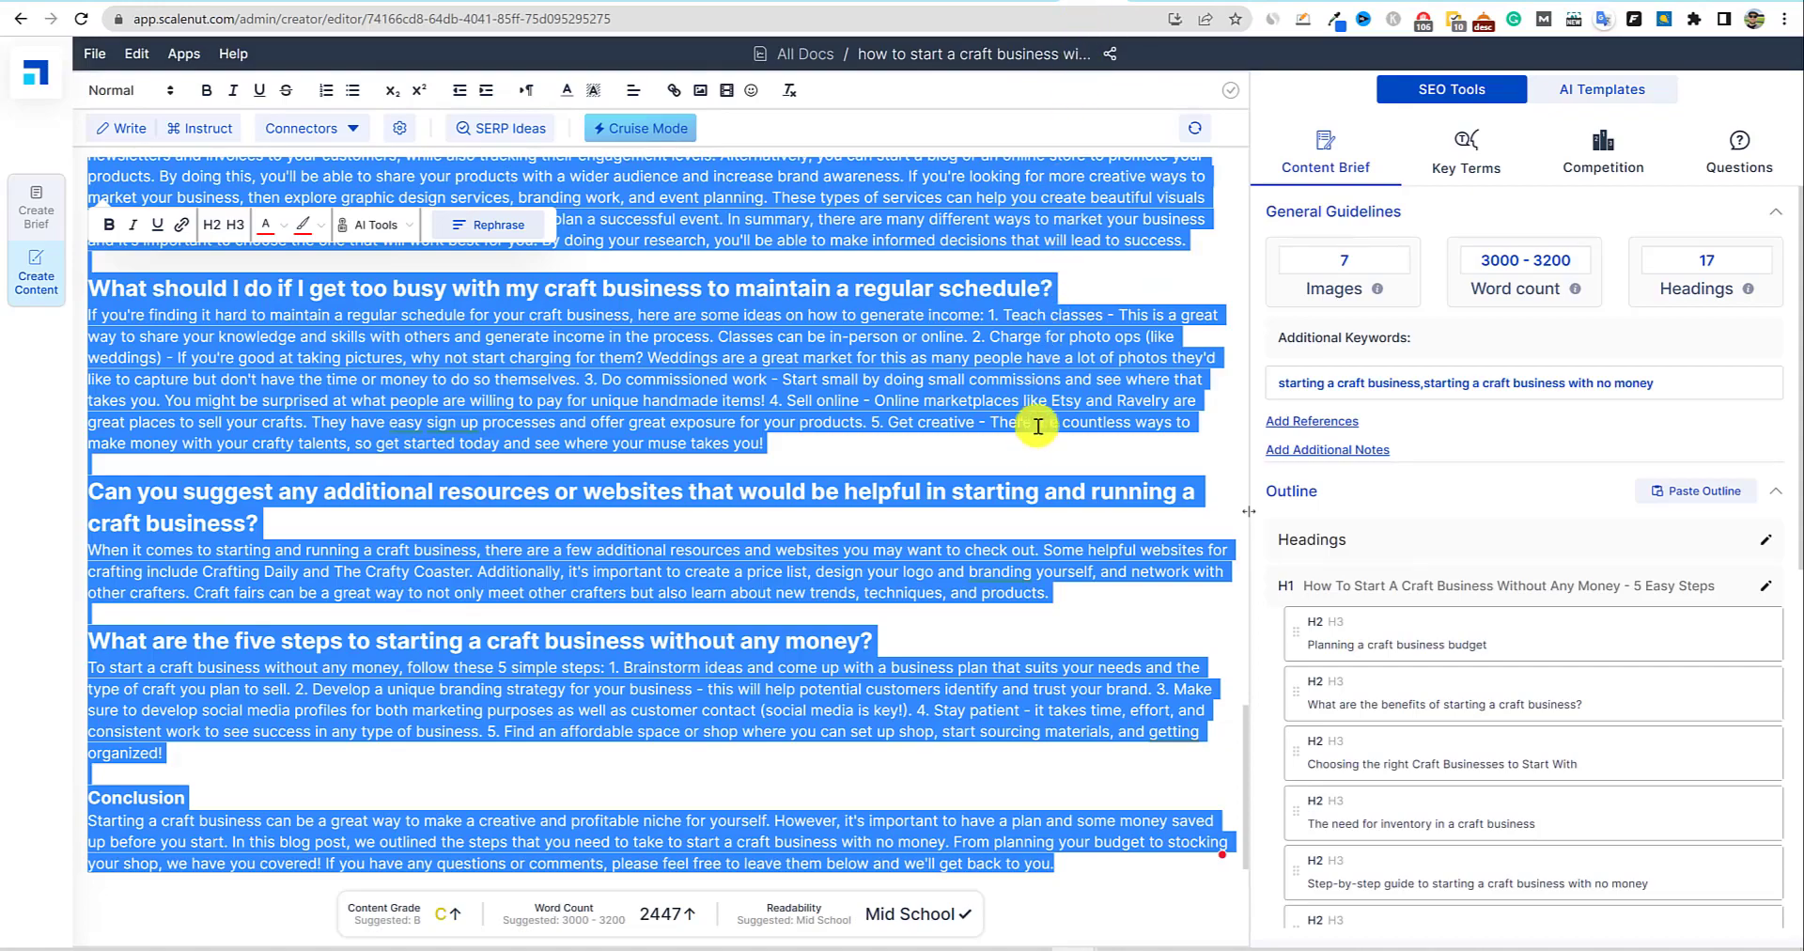
pyautogui.scroll(15, 1034, 441)
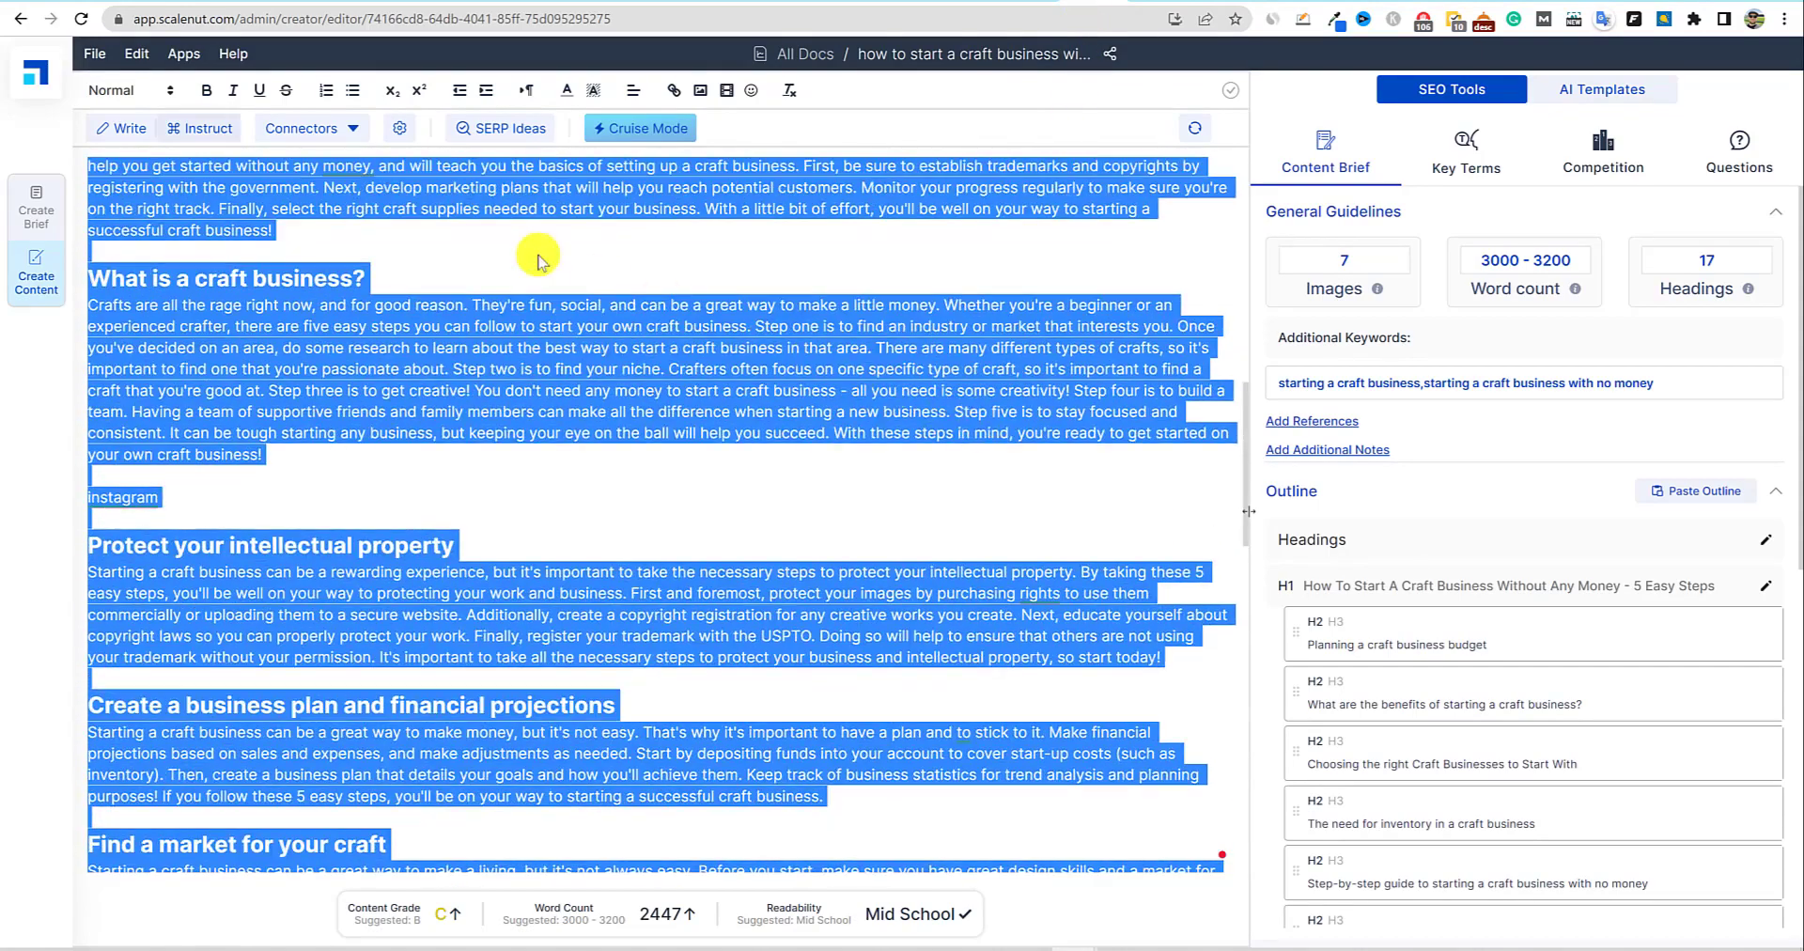
pyautogui.moveTo(37, 73)
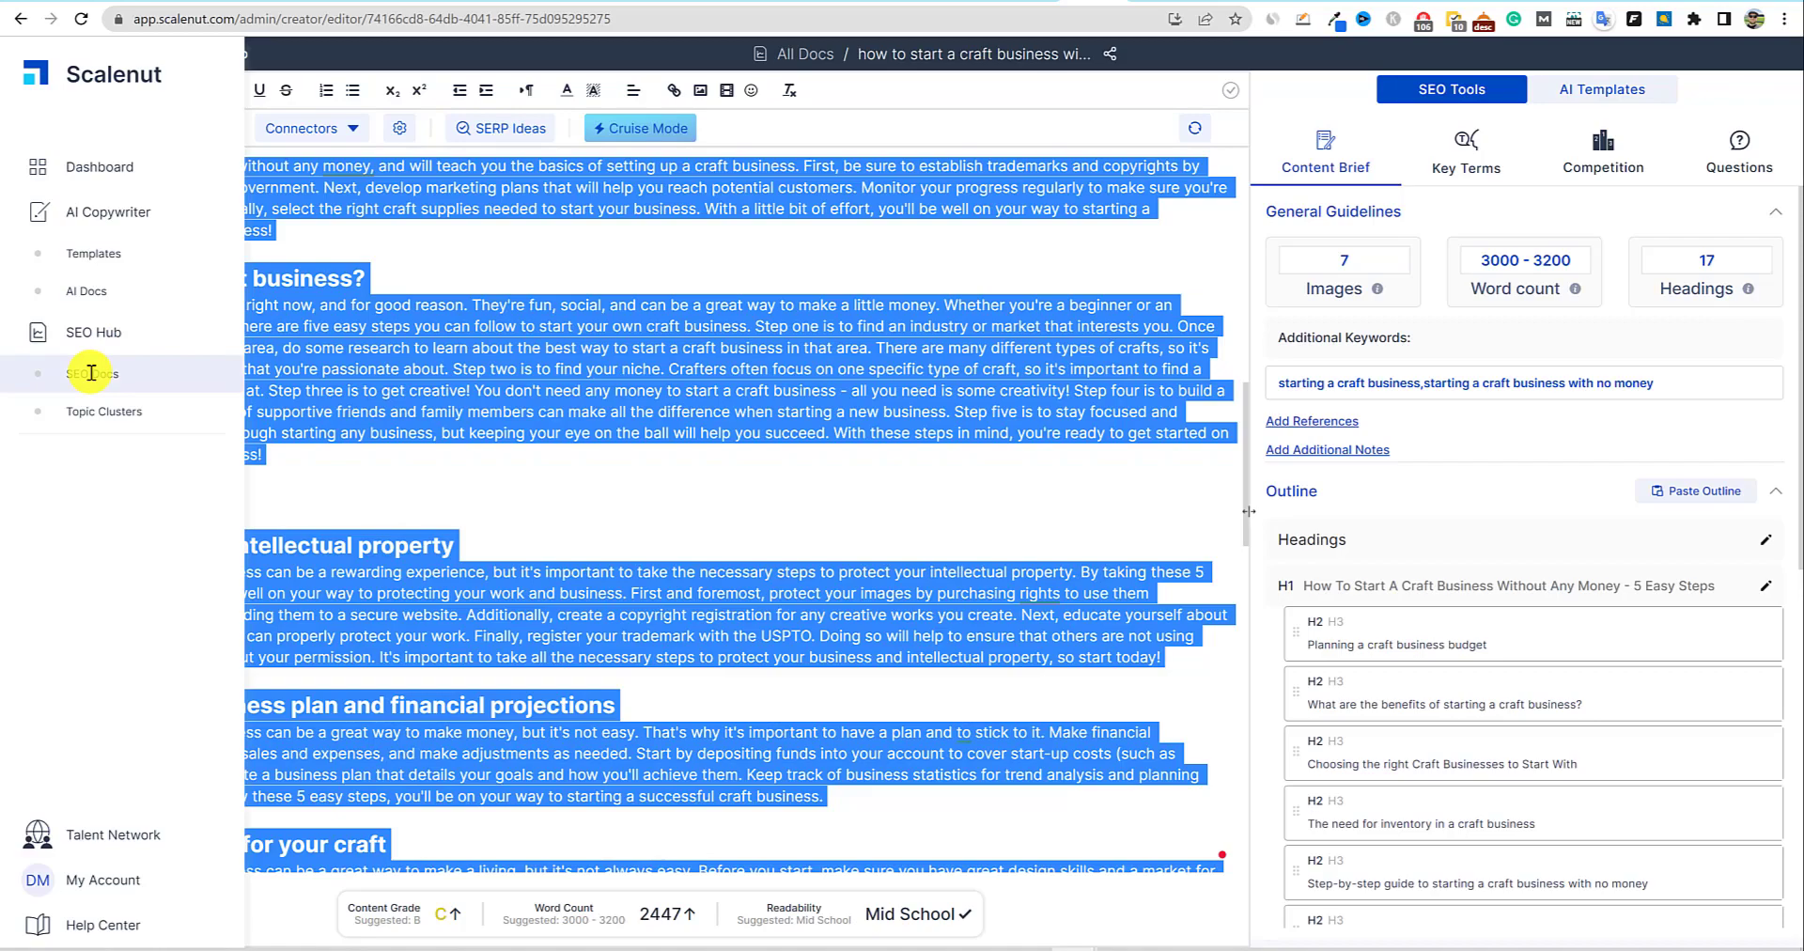
pyautogui.scroll(10, 987, 415)
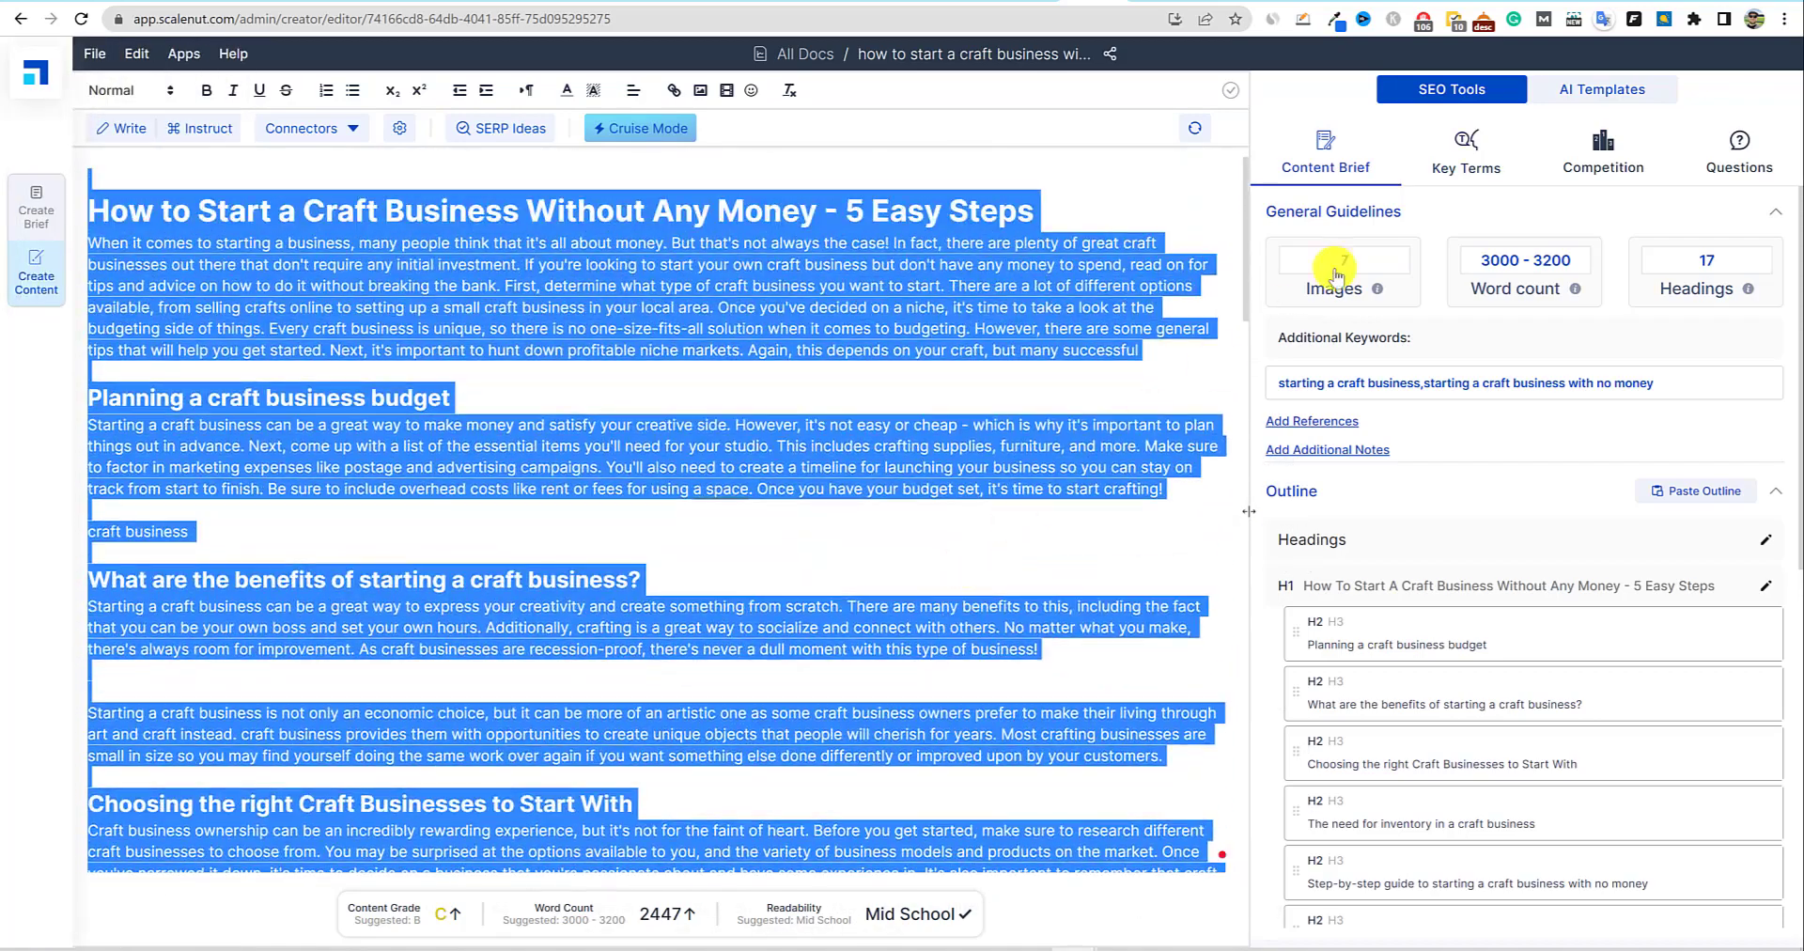
pyautogui.click(1466, 149)
pyautogui.click(1327, 150)
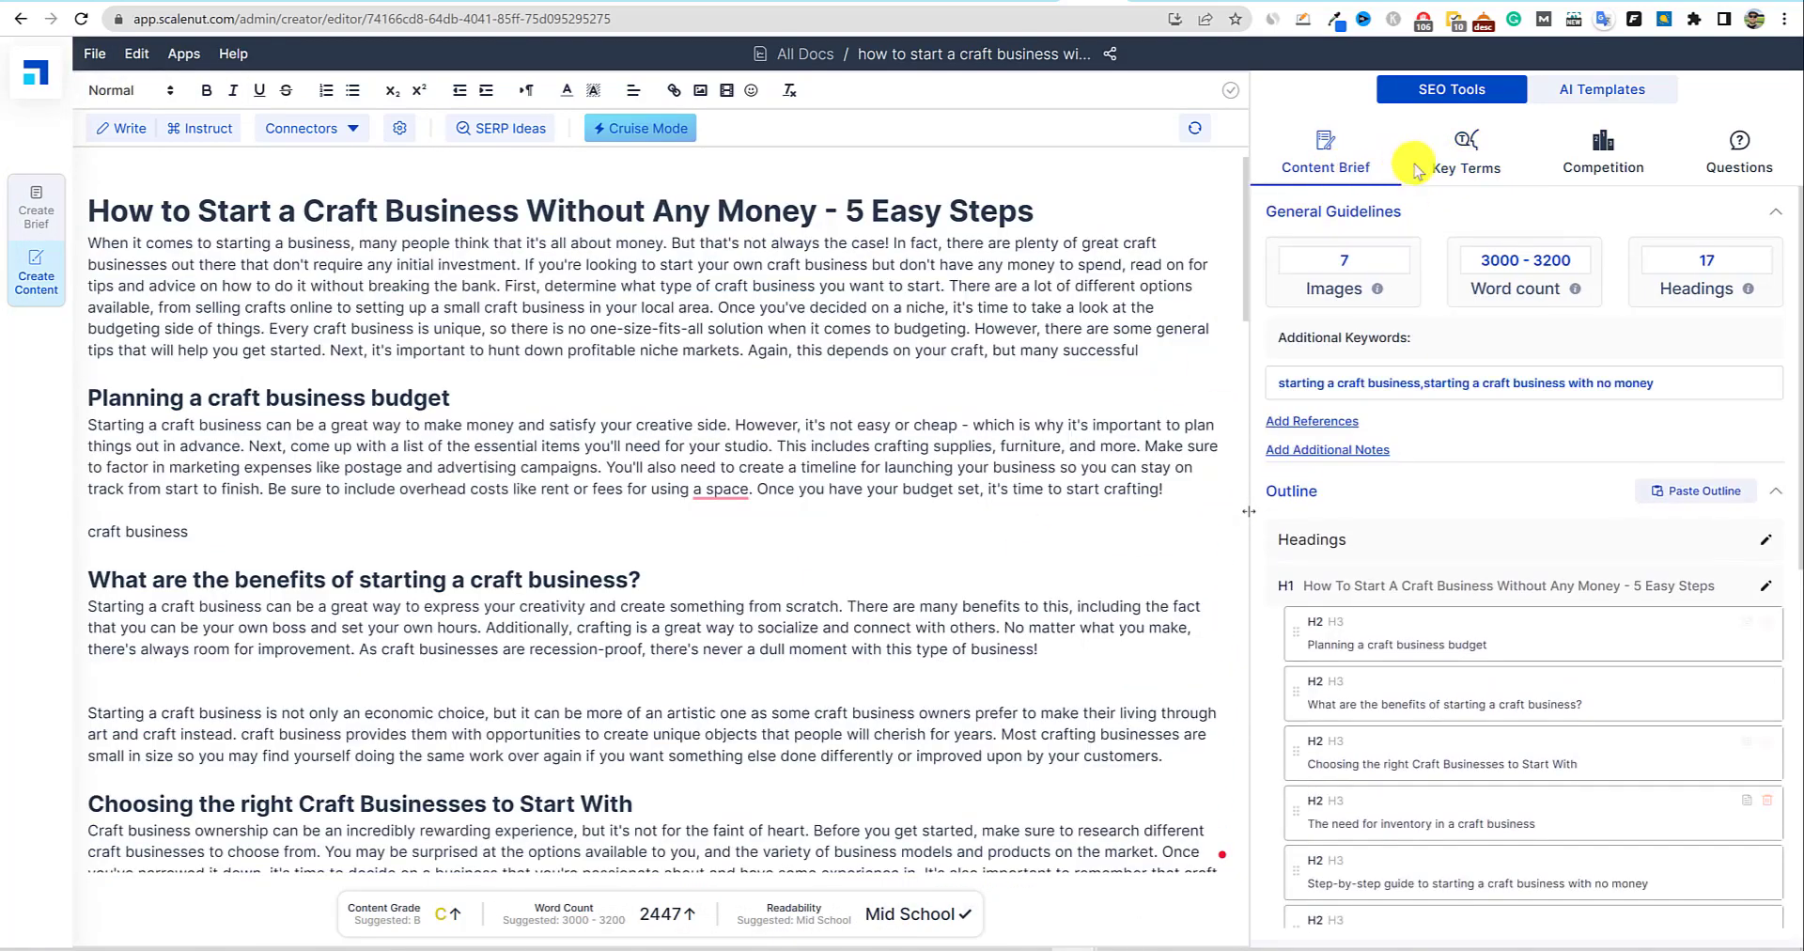
pyautogui.click(1468, 156)
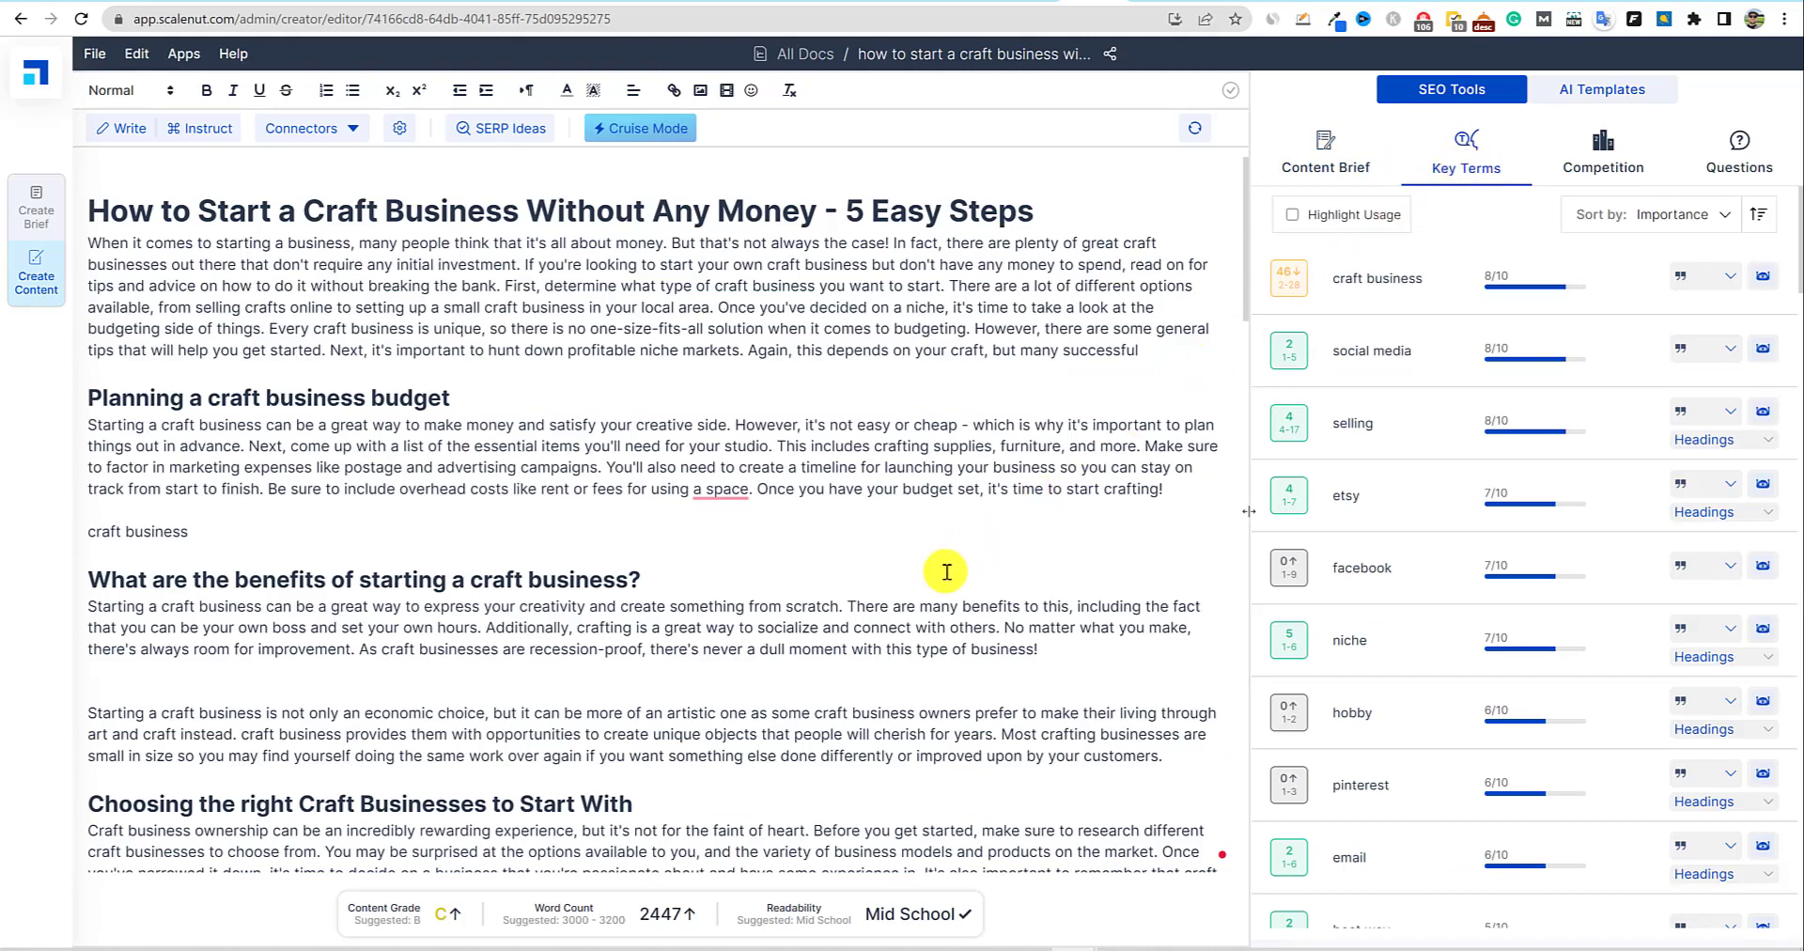
# Create a topic cluster for the keyword pickleball in the United States.
pyautogui.moveTo(38, 151)
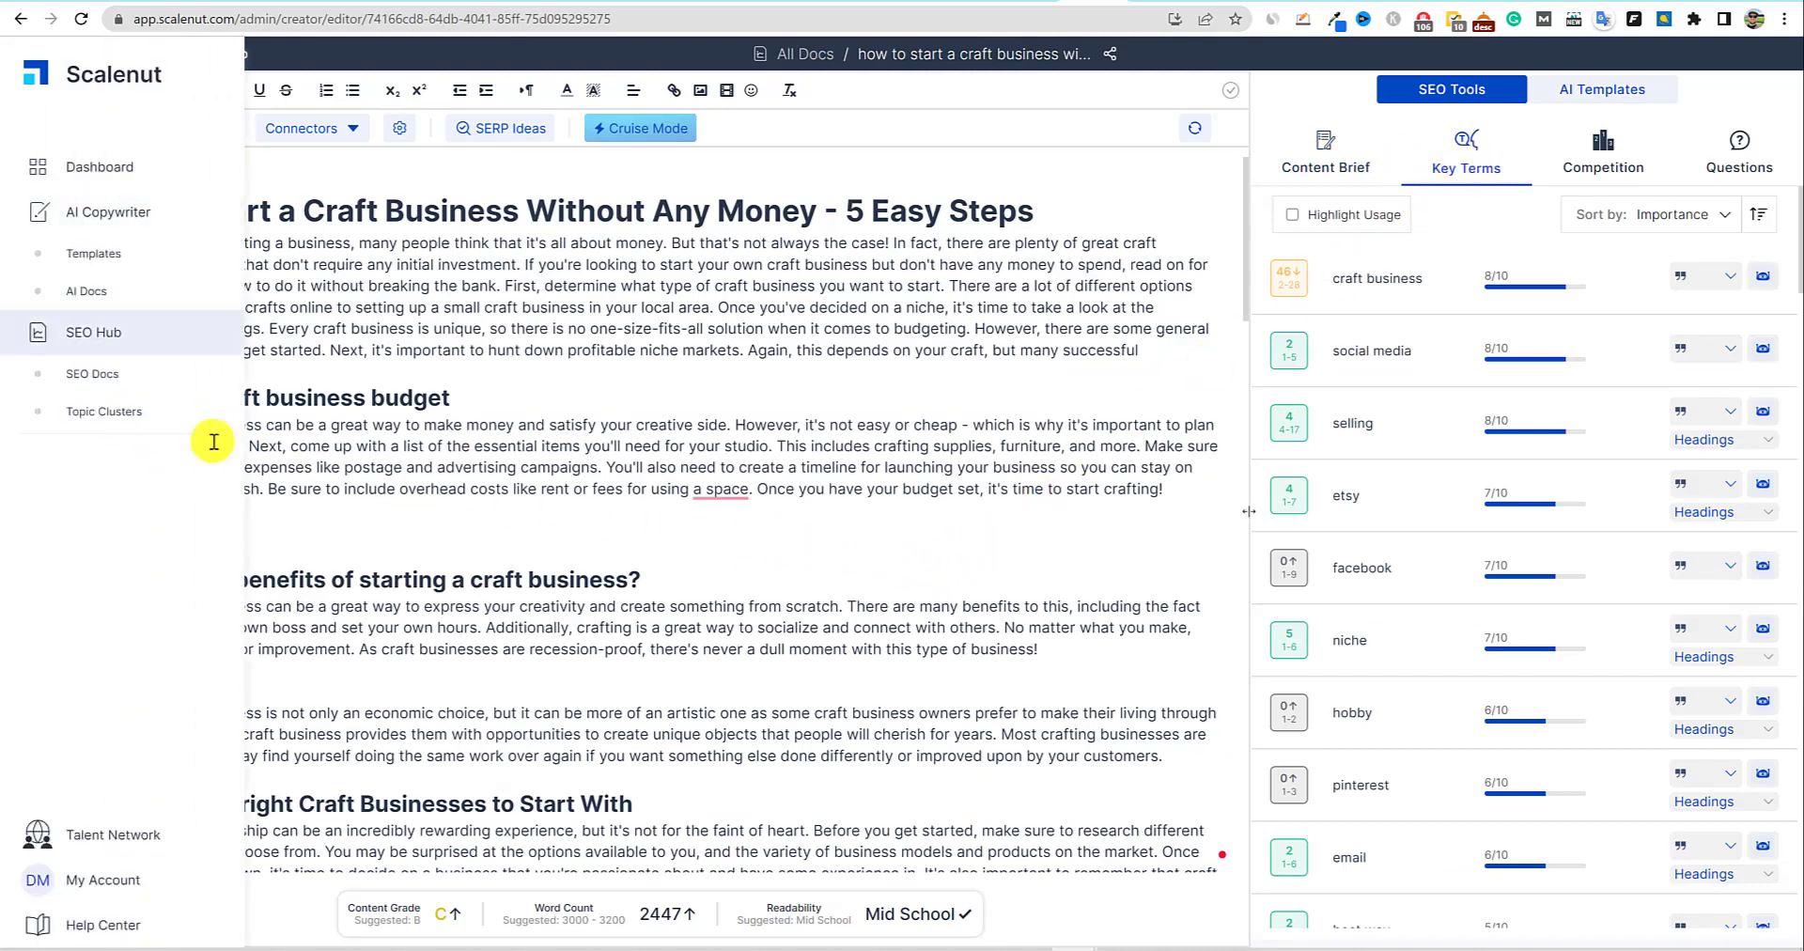
pyautogui.click(116, 413)
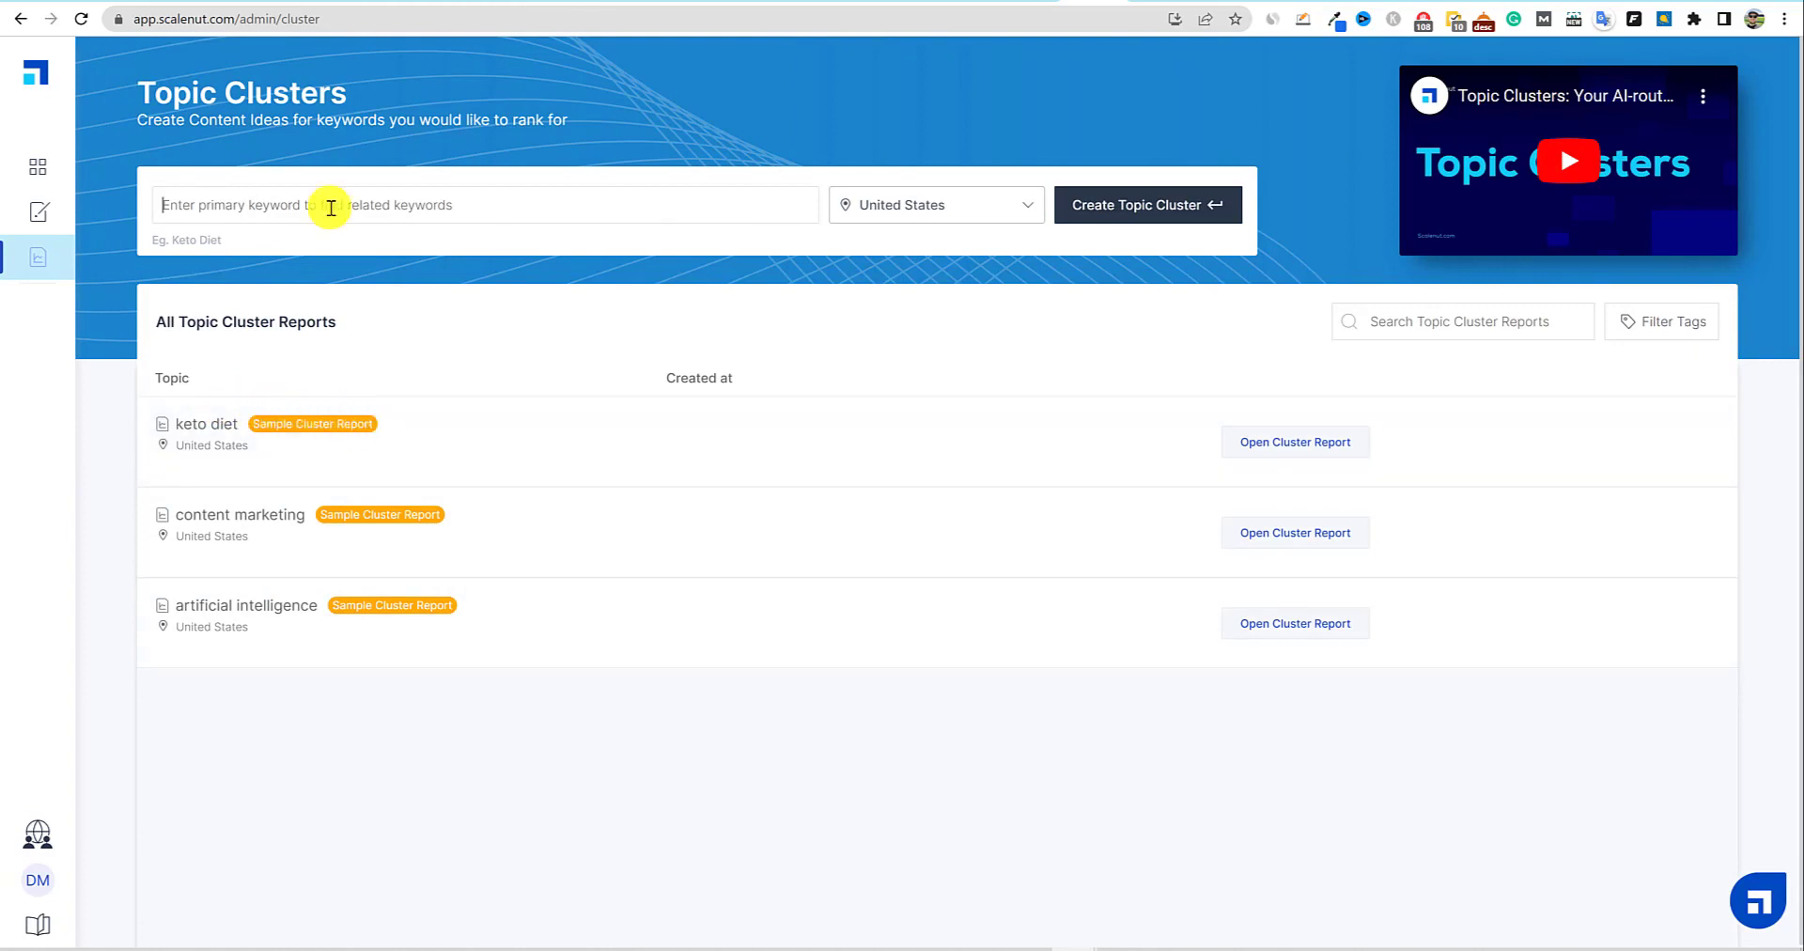
pyautogui.write('make mo')
pyautogui.press('BackSpace')
pyautogui.press('BackSpace')
pyautogui.press('BackSpace')
pyautogui.press('BackSpace')
pyautogui.press('BackSpace')
pyautogui.press('BackSpace')
pyautogui.press('BackSpace')
pyautogui.write('pickleball')
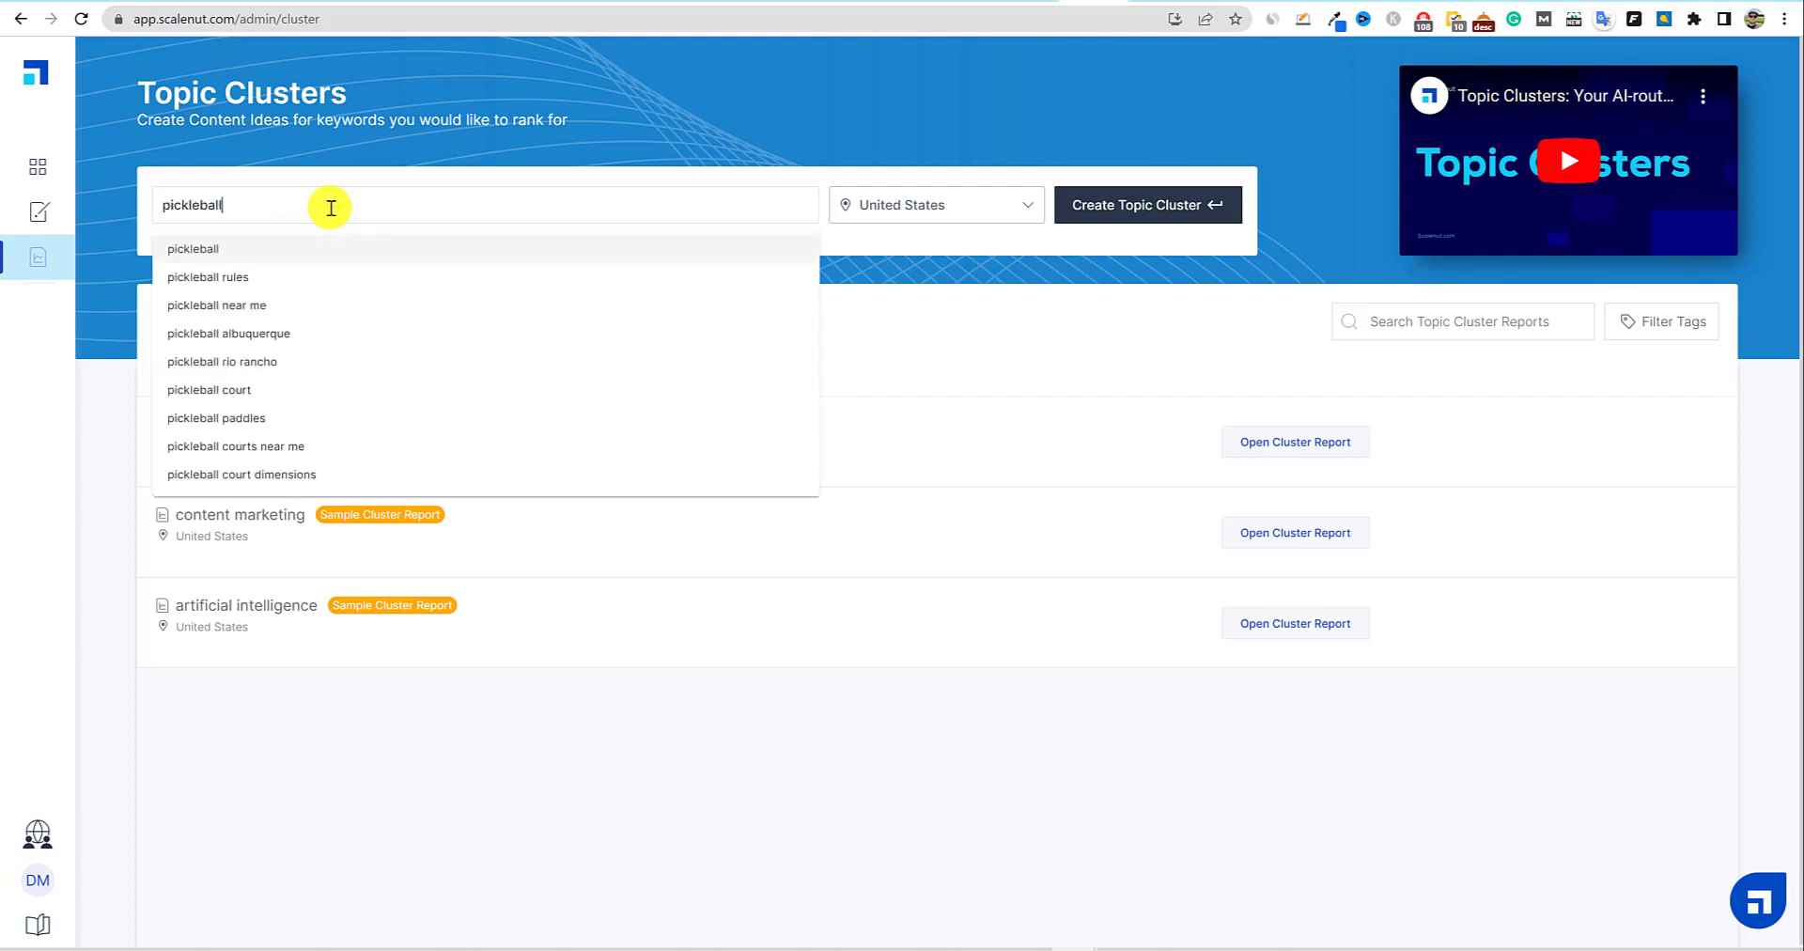
pyautogui.click(223, 249)
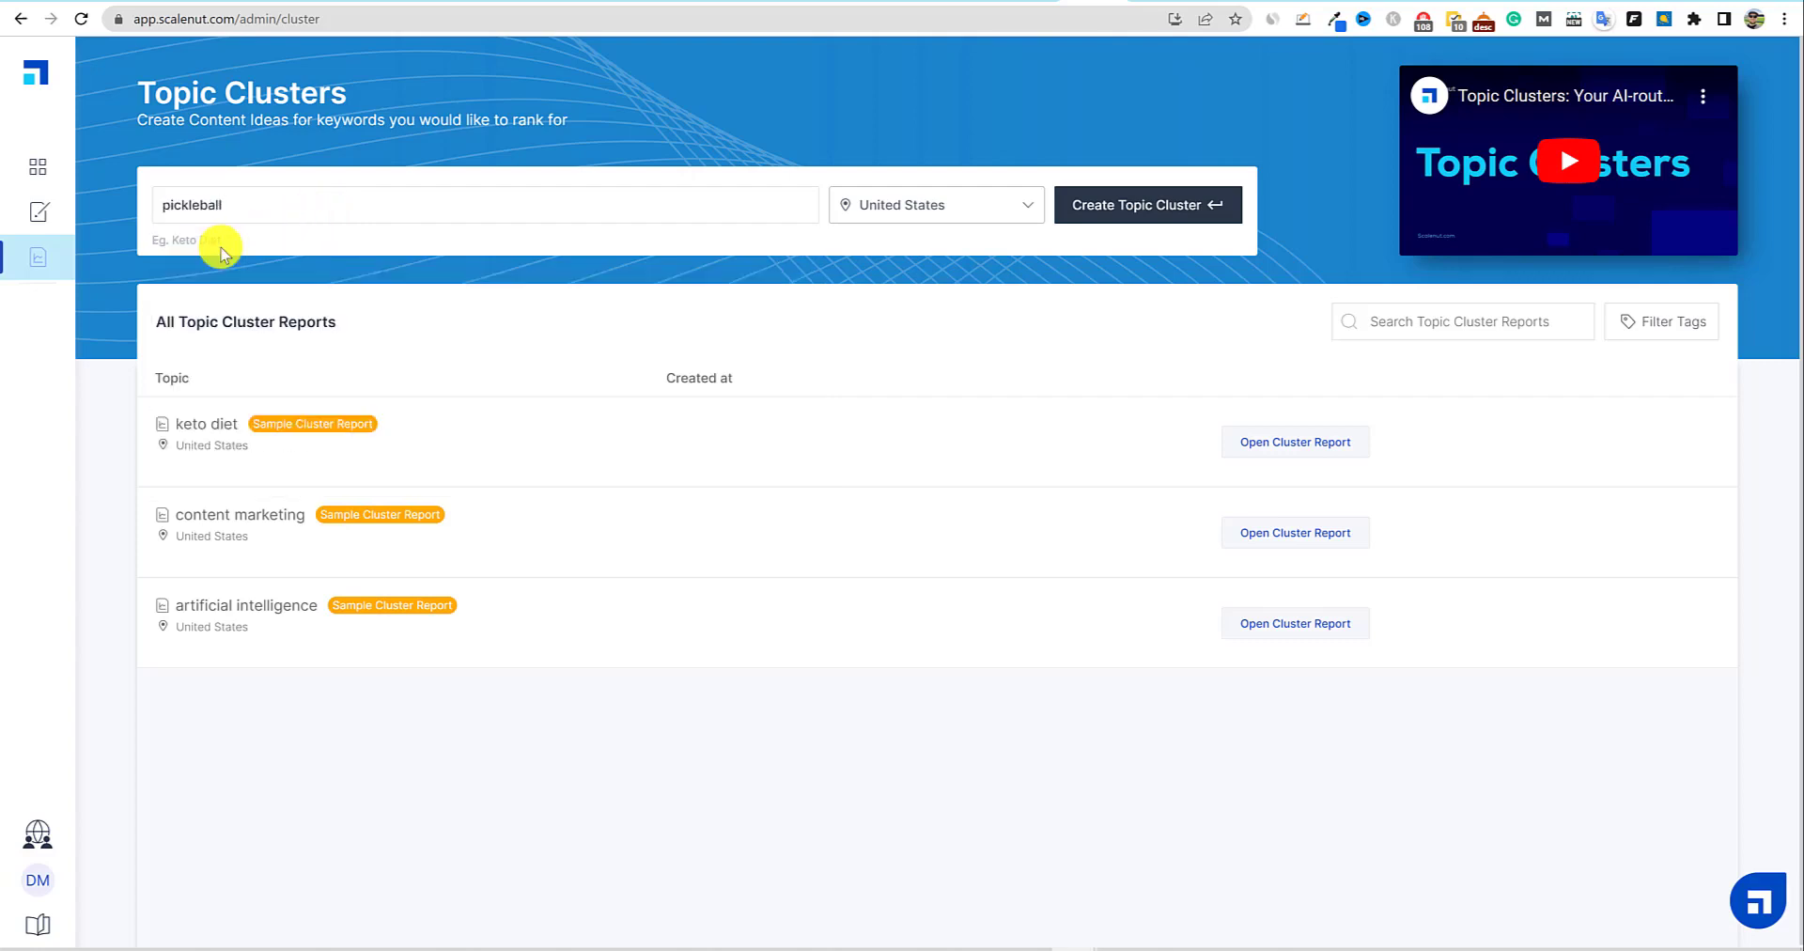
pyautogui.click(1142, 204)
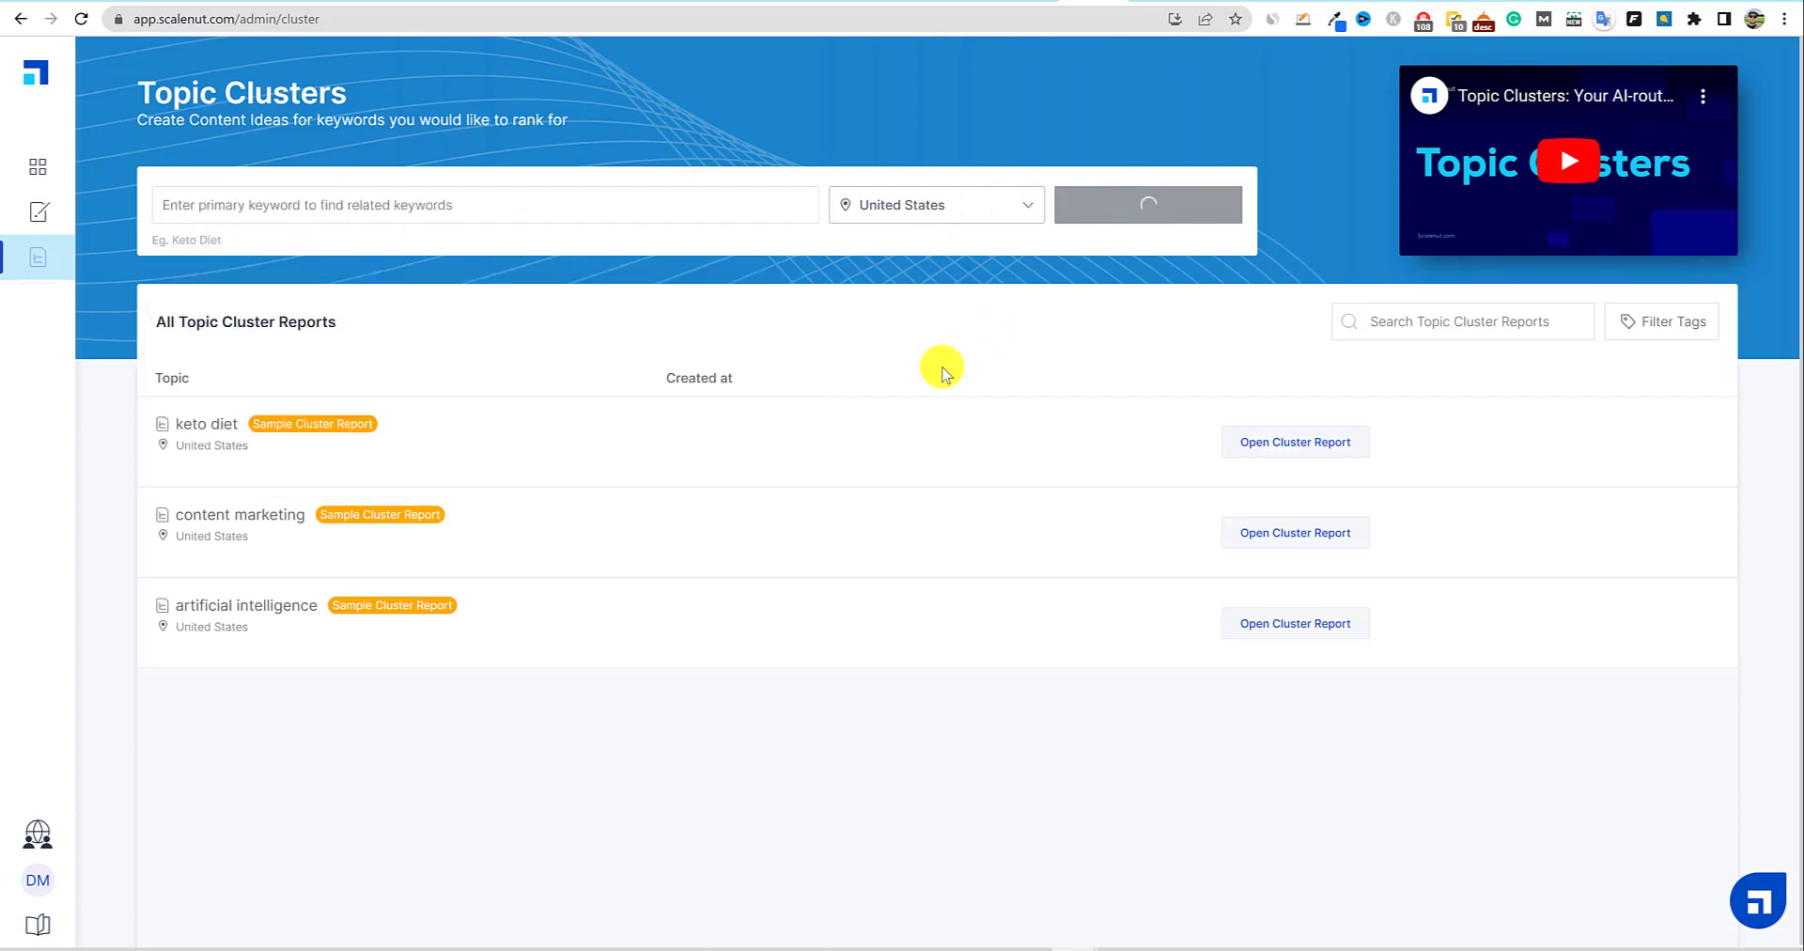
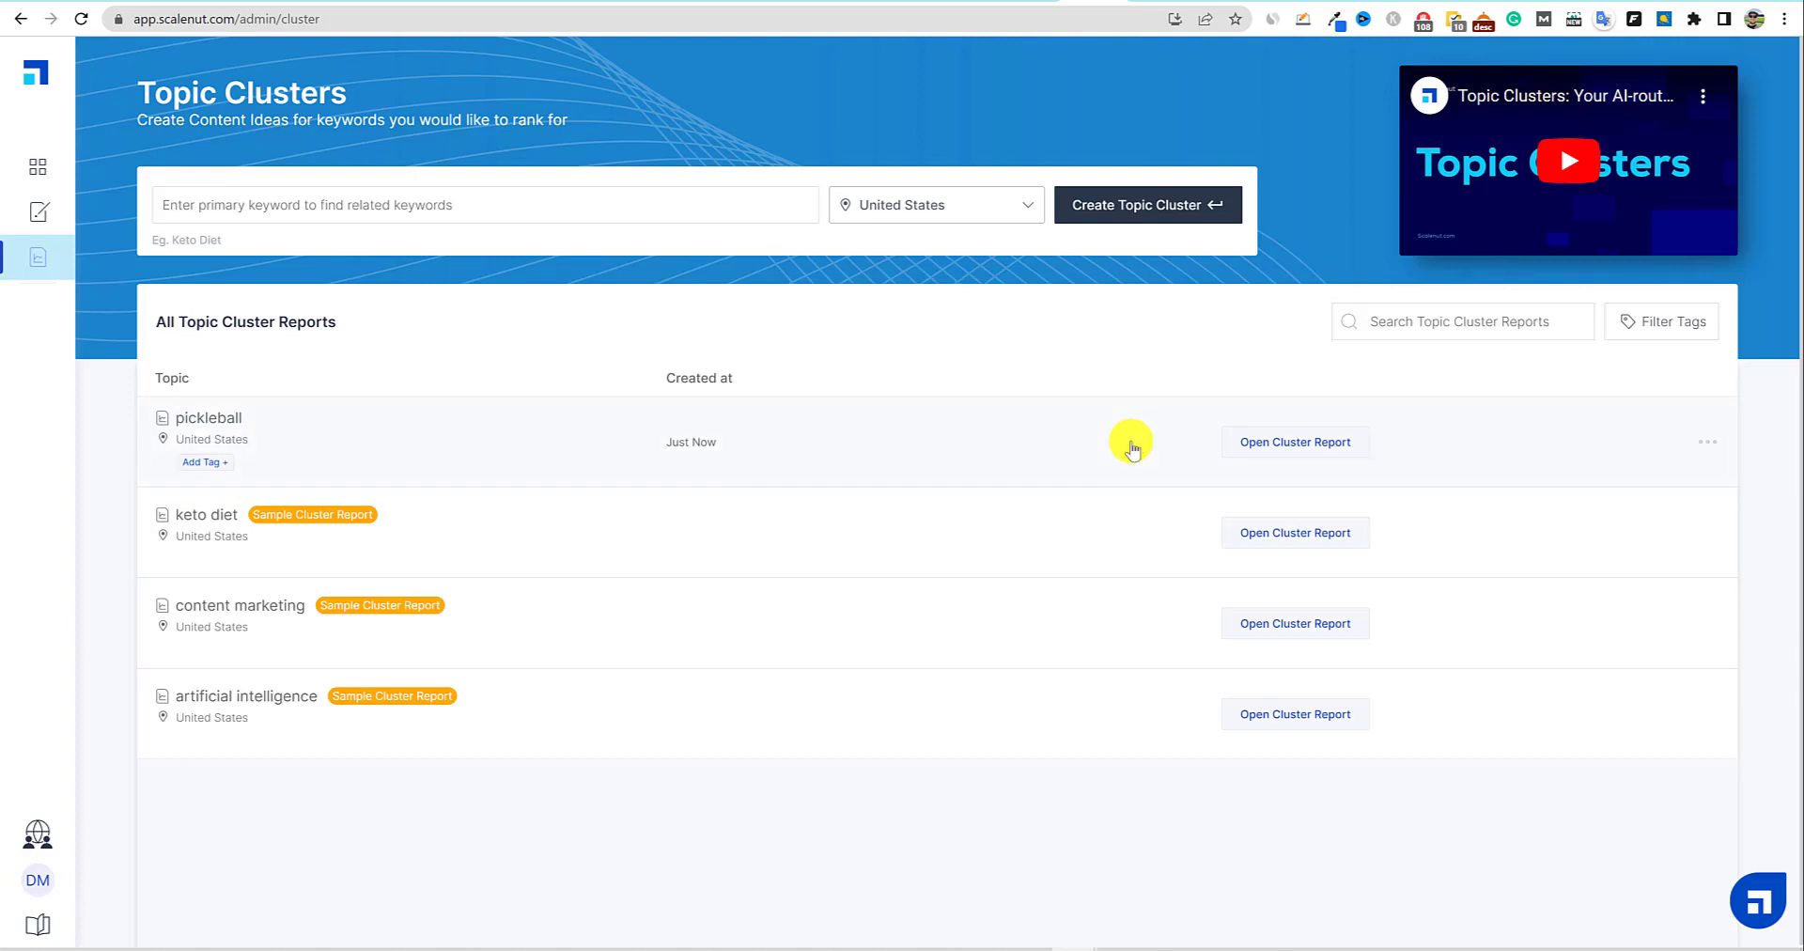
# Open the pickleball cluster report and look through its keyword clusters.
pyautogui.click(1288, 443)
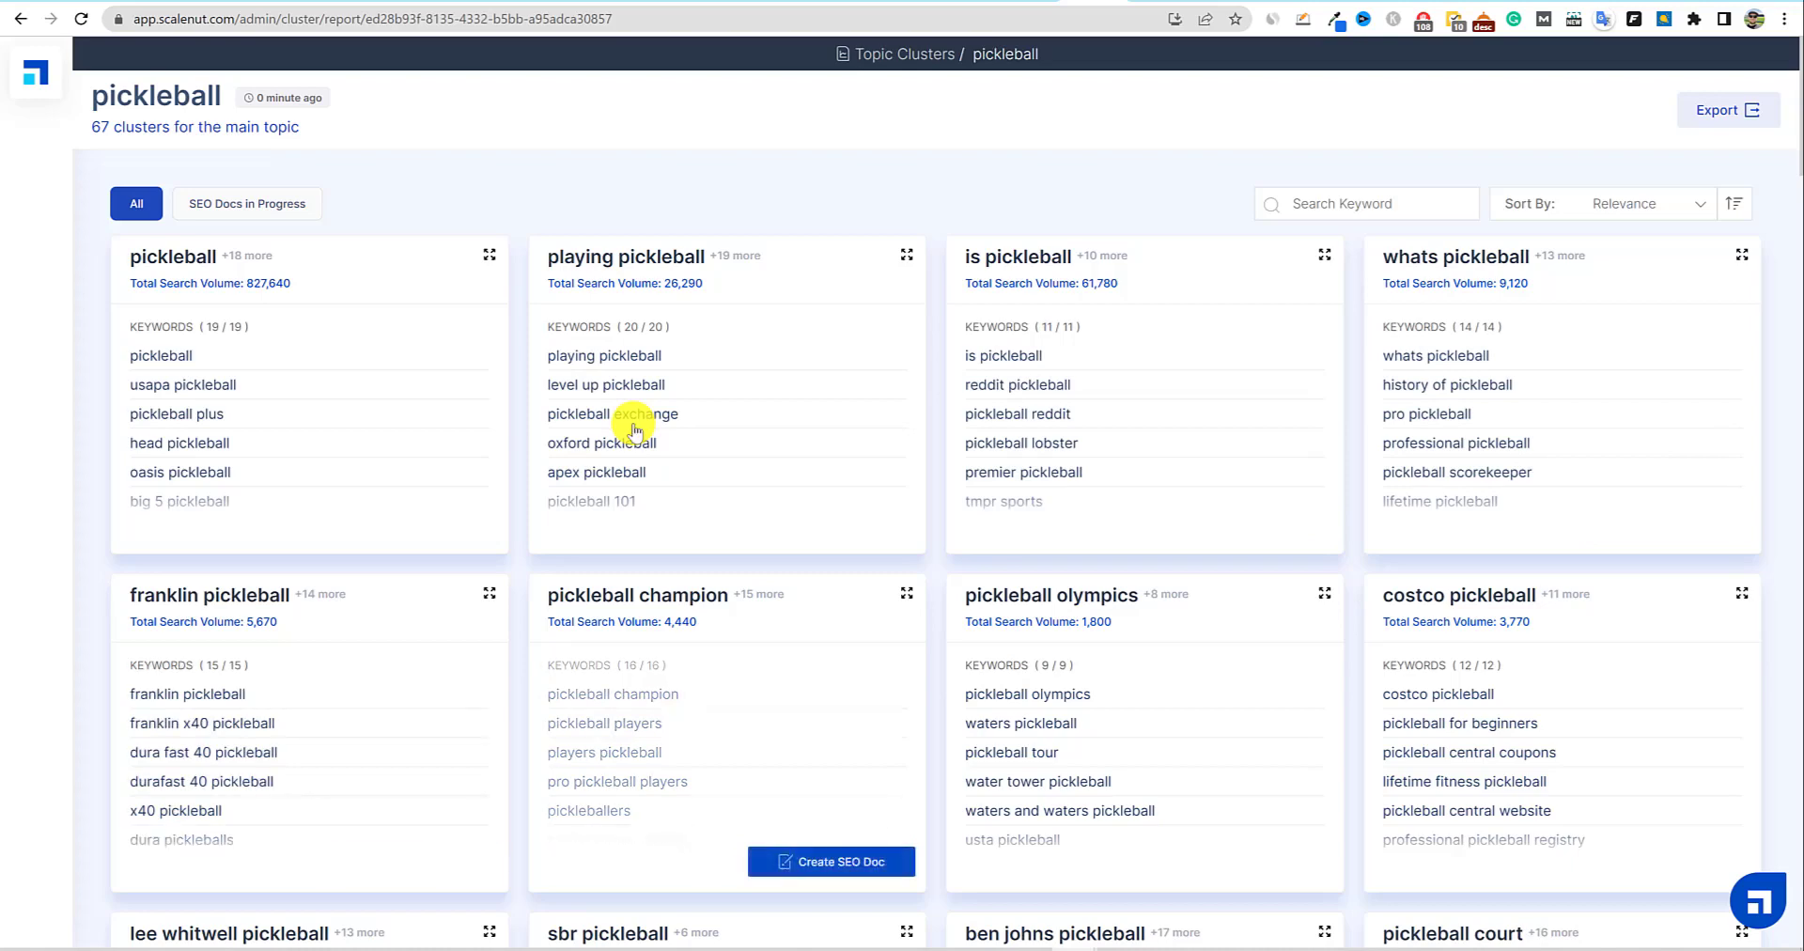
pyautogui.scroll(-5, 635, 431)
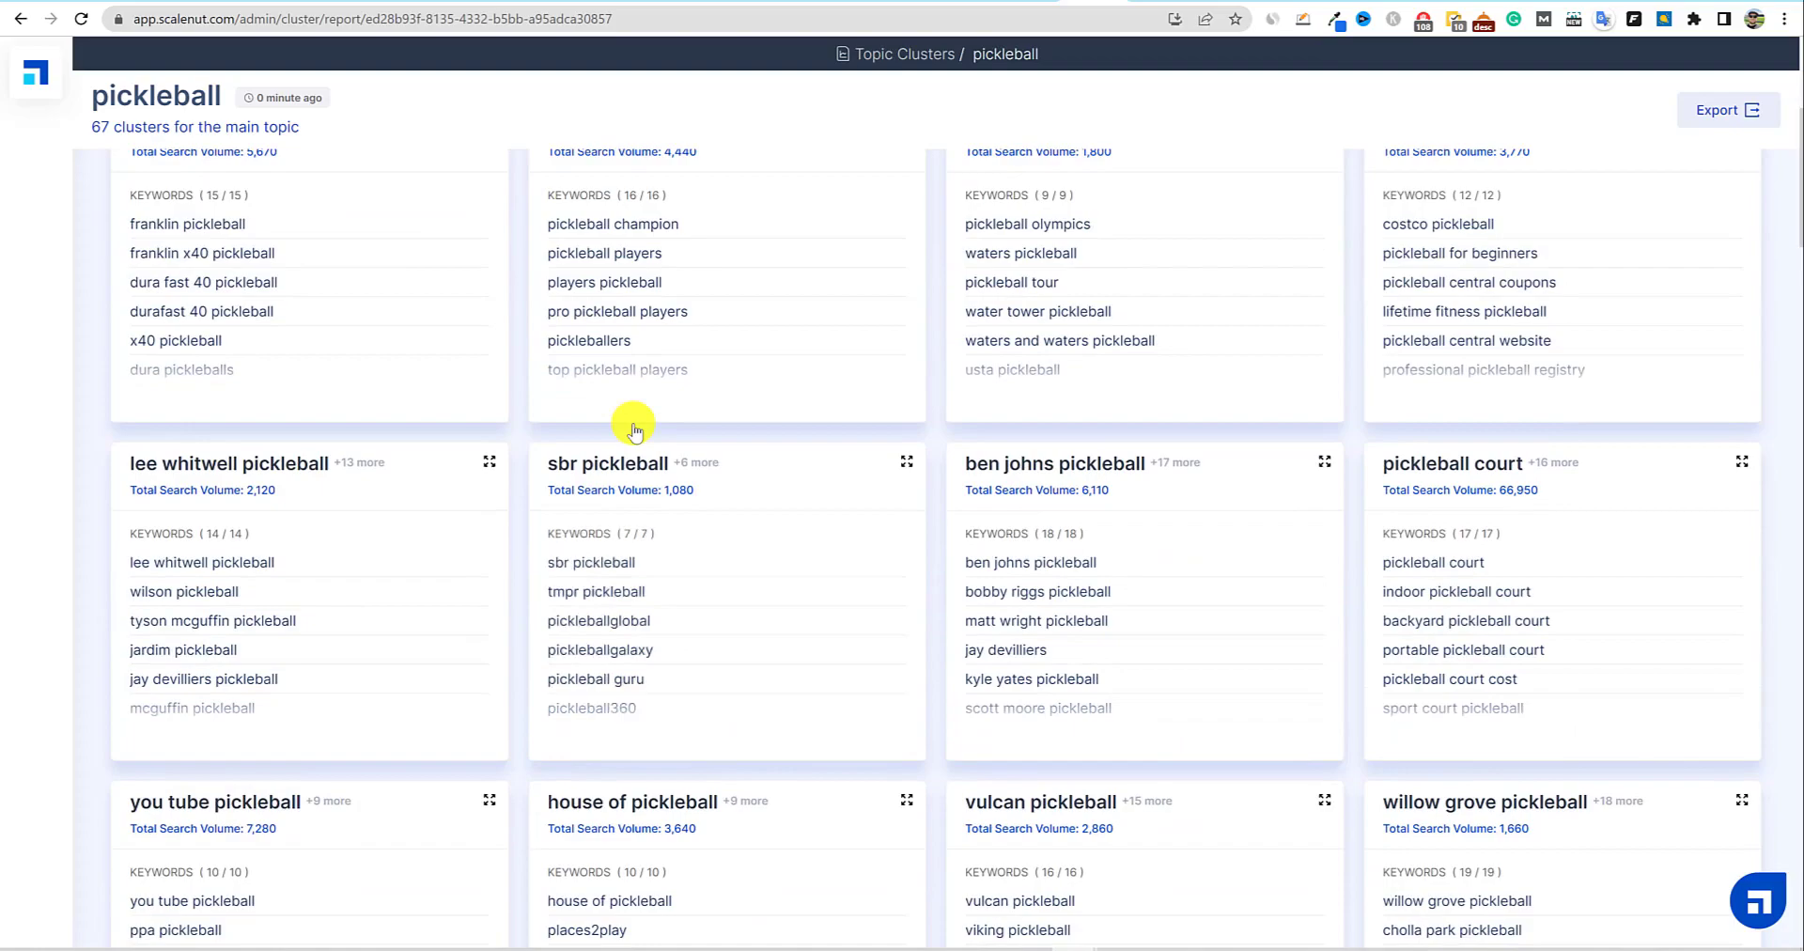
# Browse further through the pickleball report's keyword clusters, down to the pickleball paddle clusters.
pyautogui.scroll(-4, 634, 430)
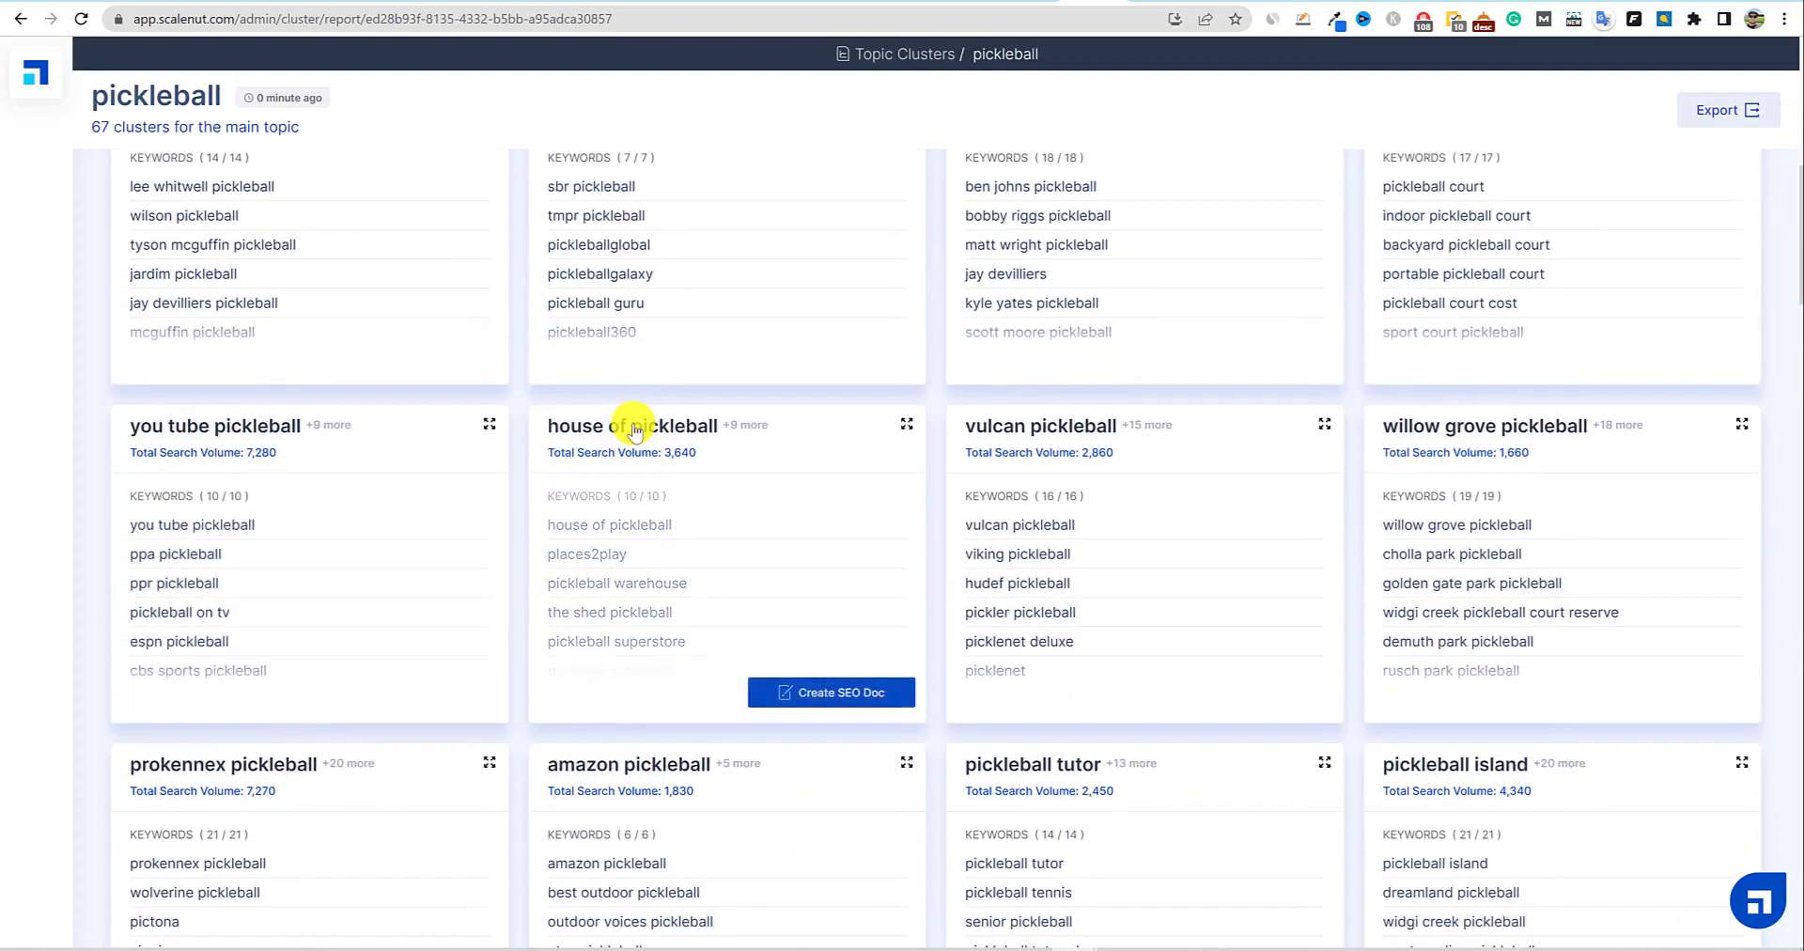
pyautogui.scroll(-10, 1272, 551)
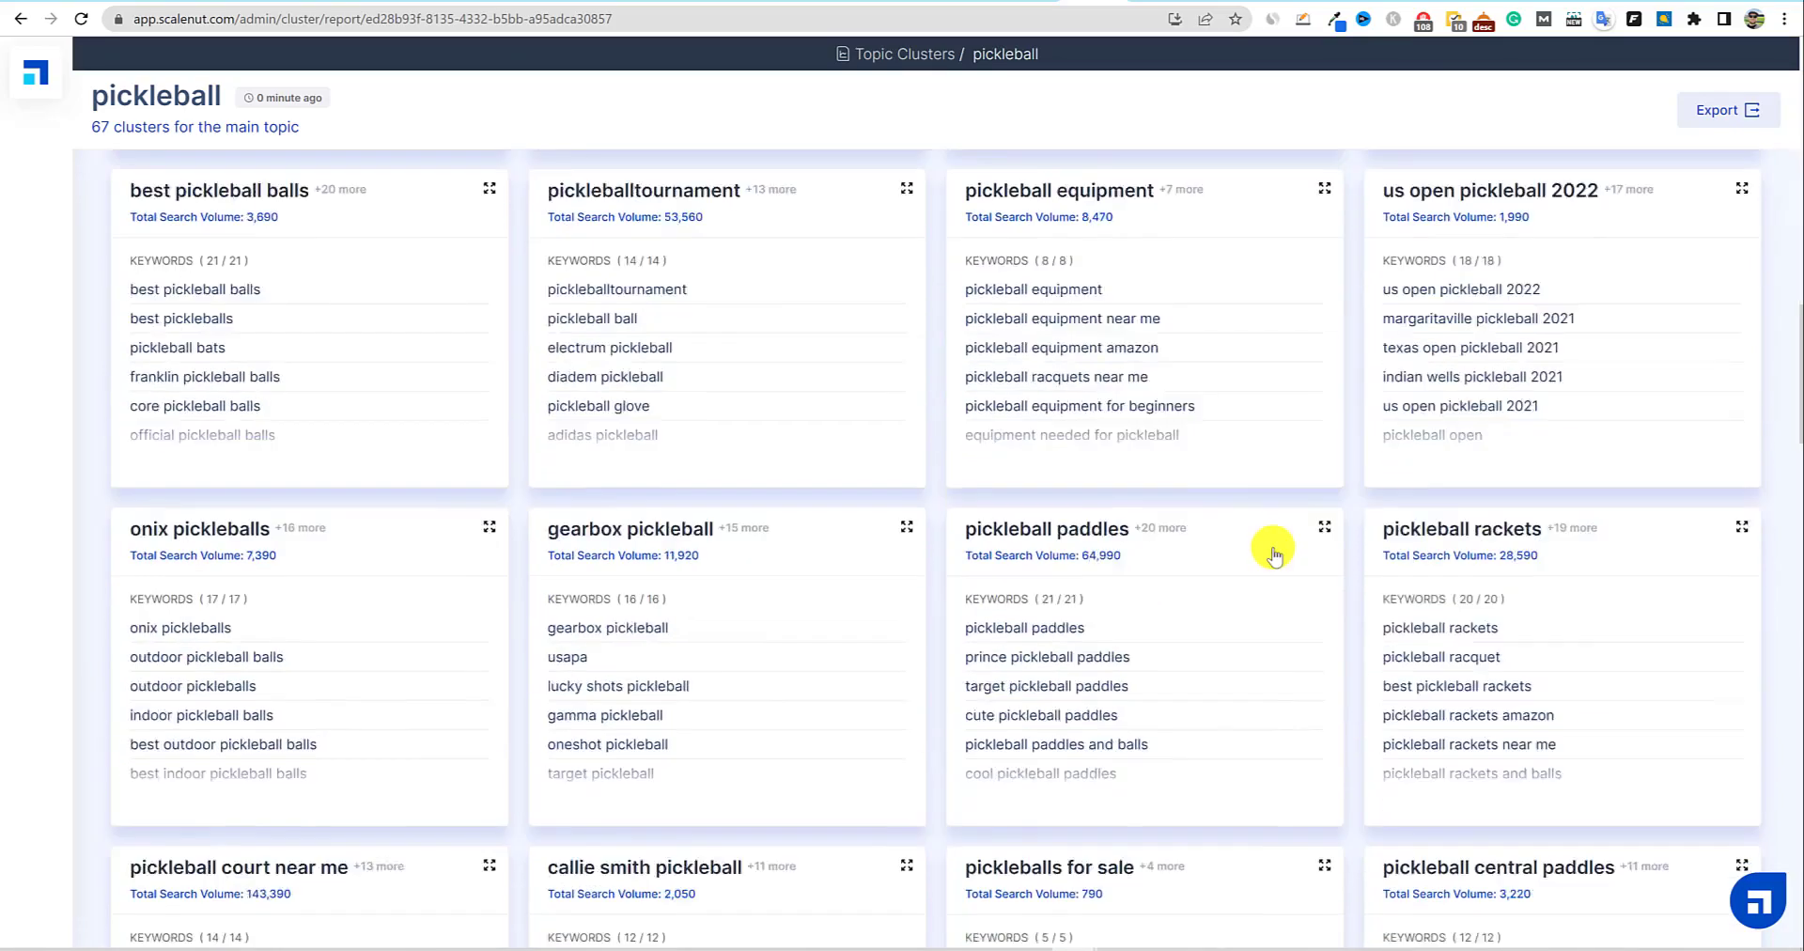
pyautogui.scroll(-7, 1272, 551)
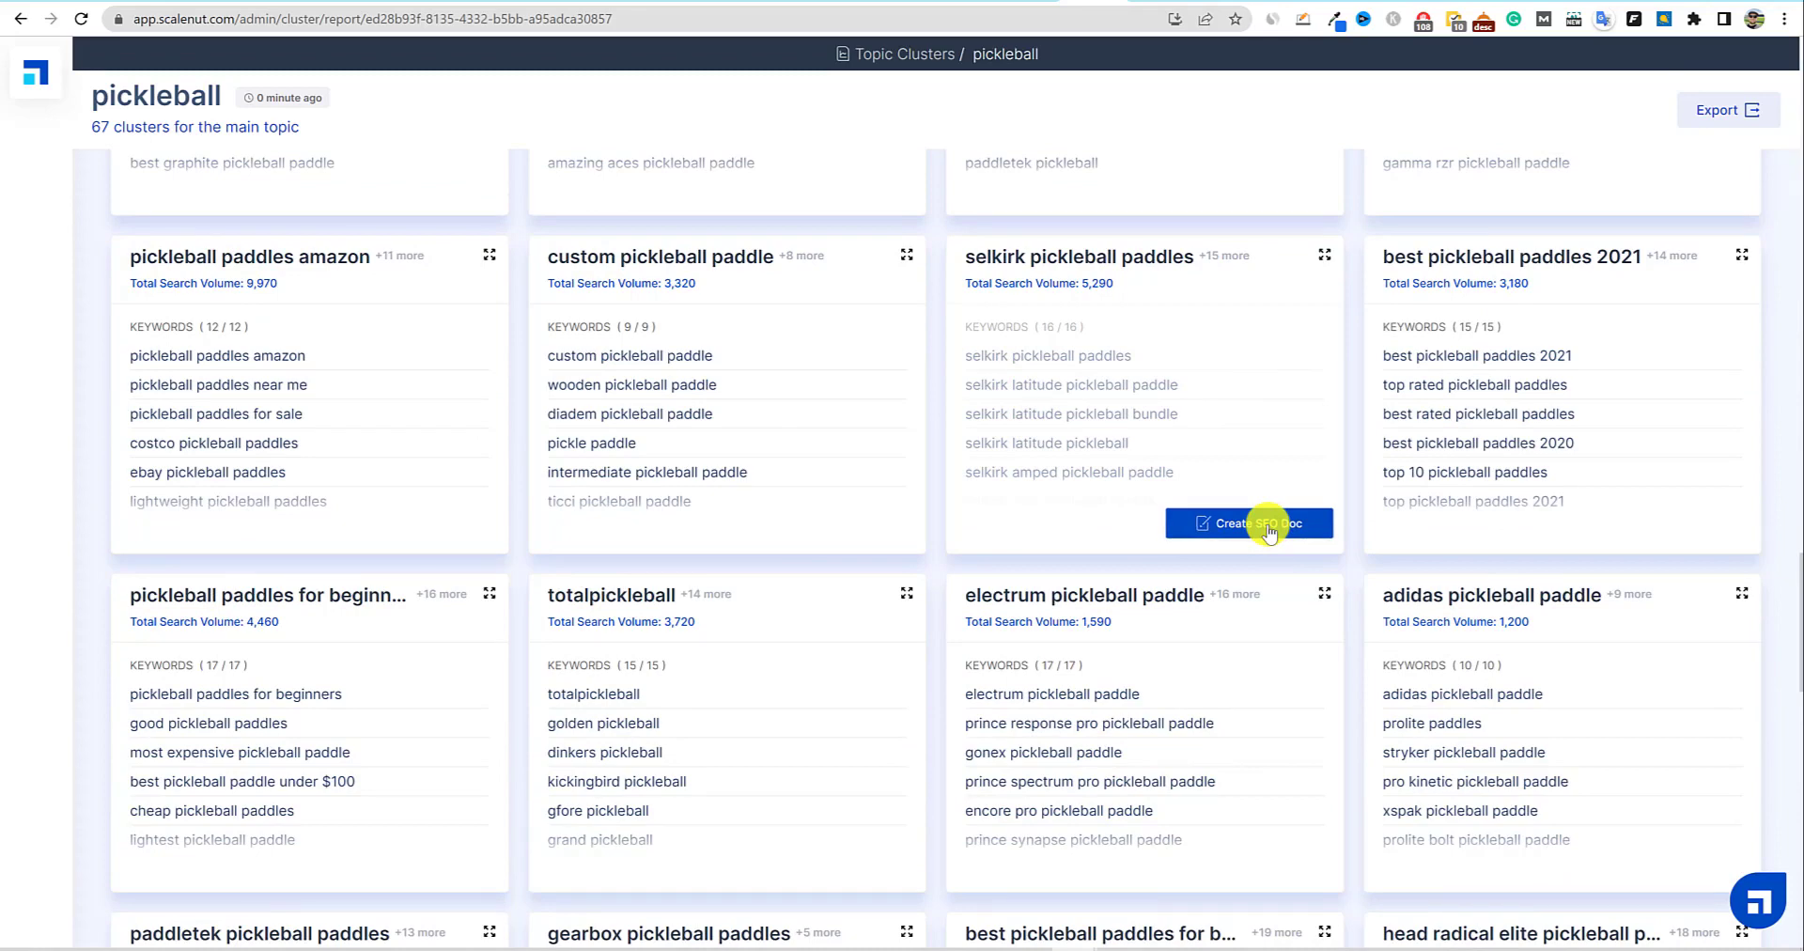
pyautogui.moveTo(1218, 624)
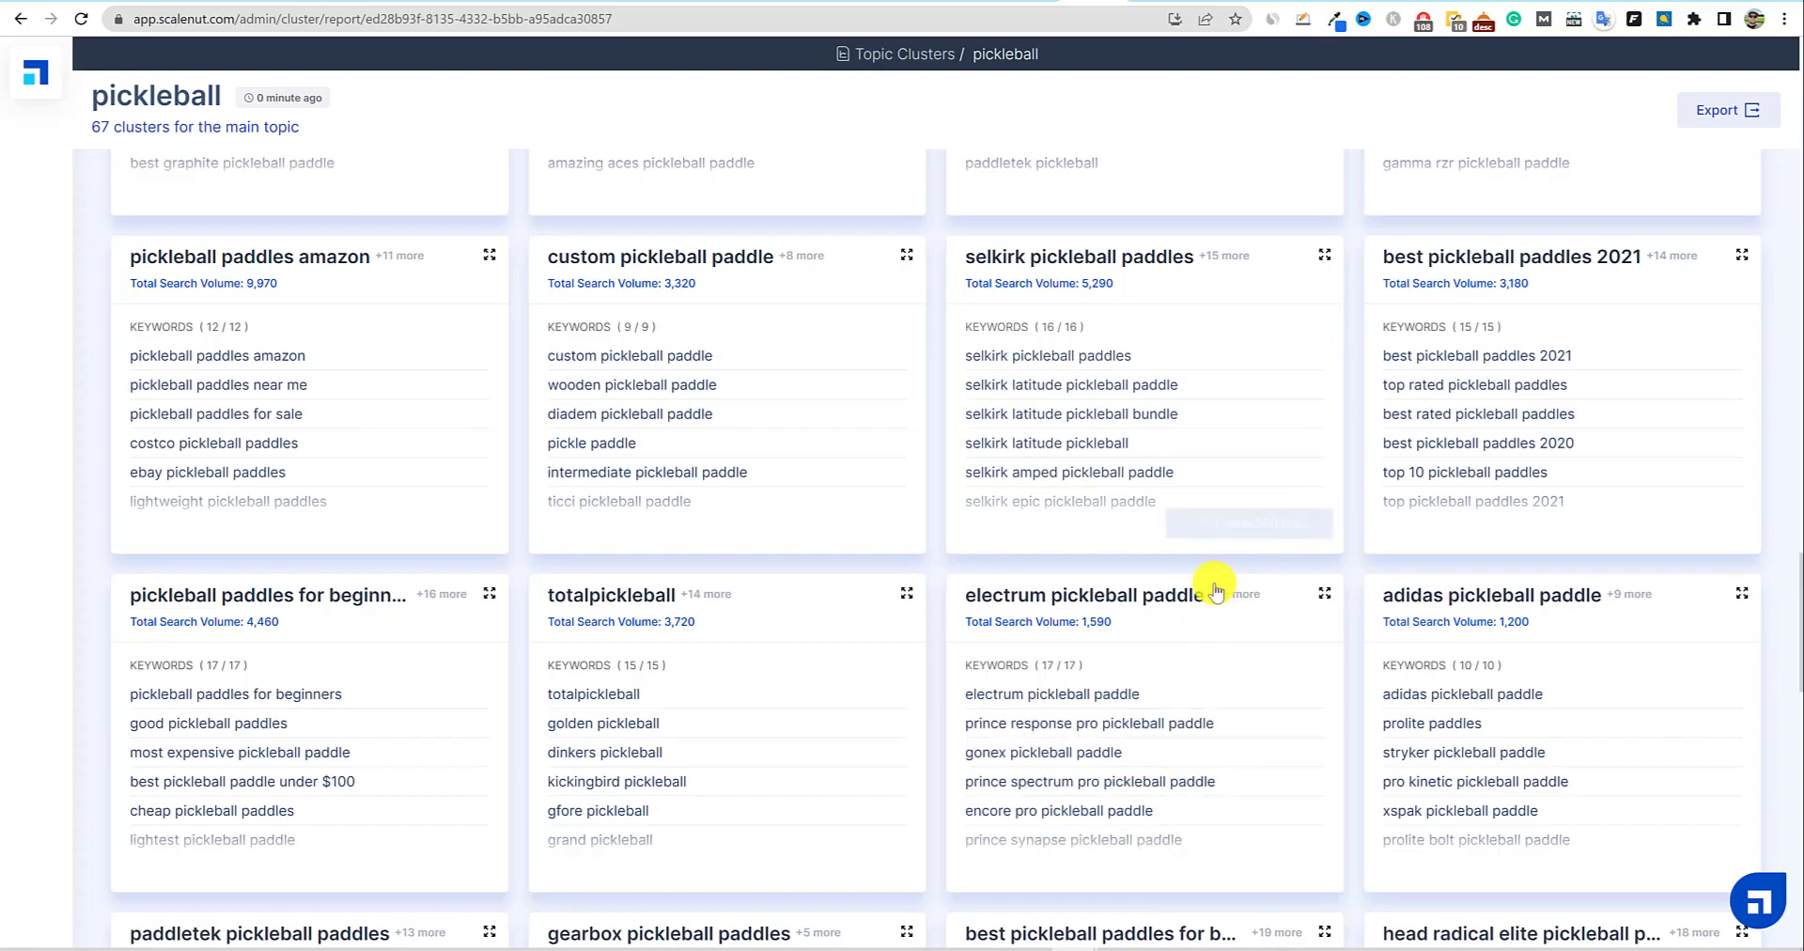
pyautogui.scroll(-12, 1215, 592)
pyautogui.scroll(7, 1215, 572)
pyautogui.scroll(4, 1215, 572)
pyautogui.moveTo(1232, 656)
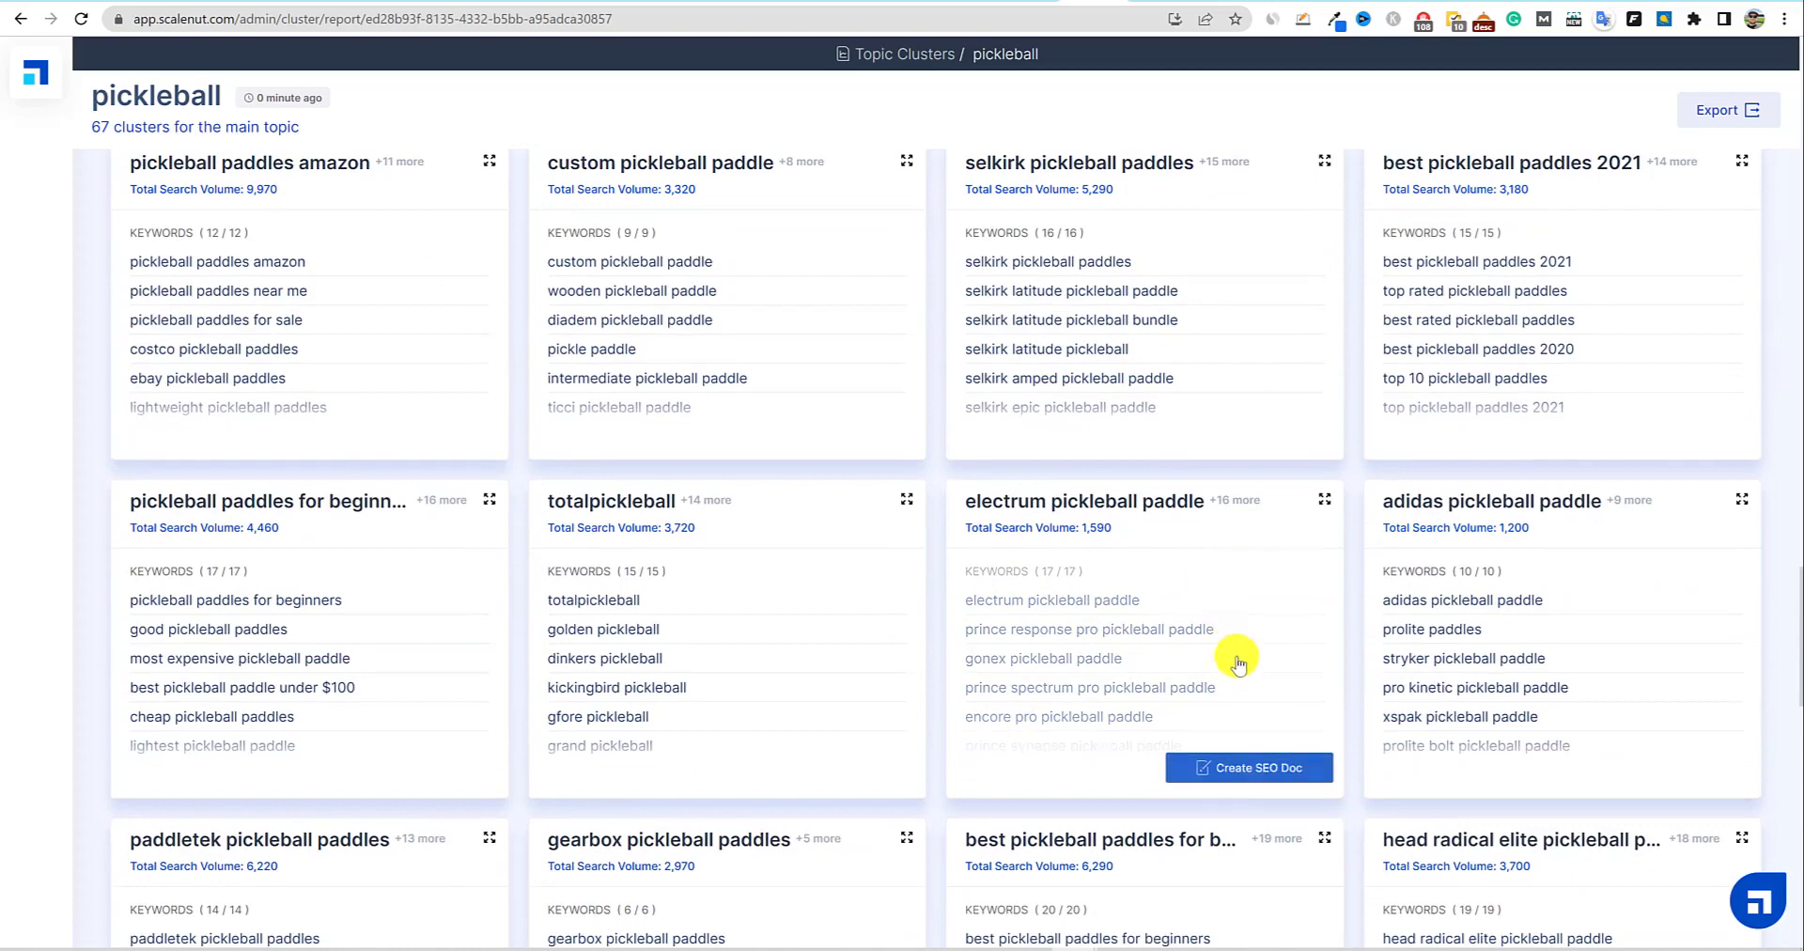
# Create an SEO document from the electrum pickleball paddle cluster with all its keywords selected, and open it.
pyautogui.click(1268, 778)
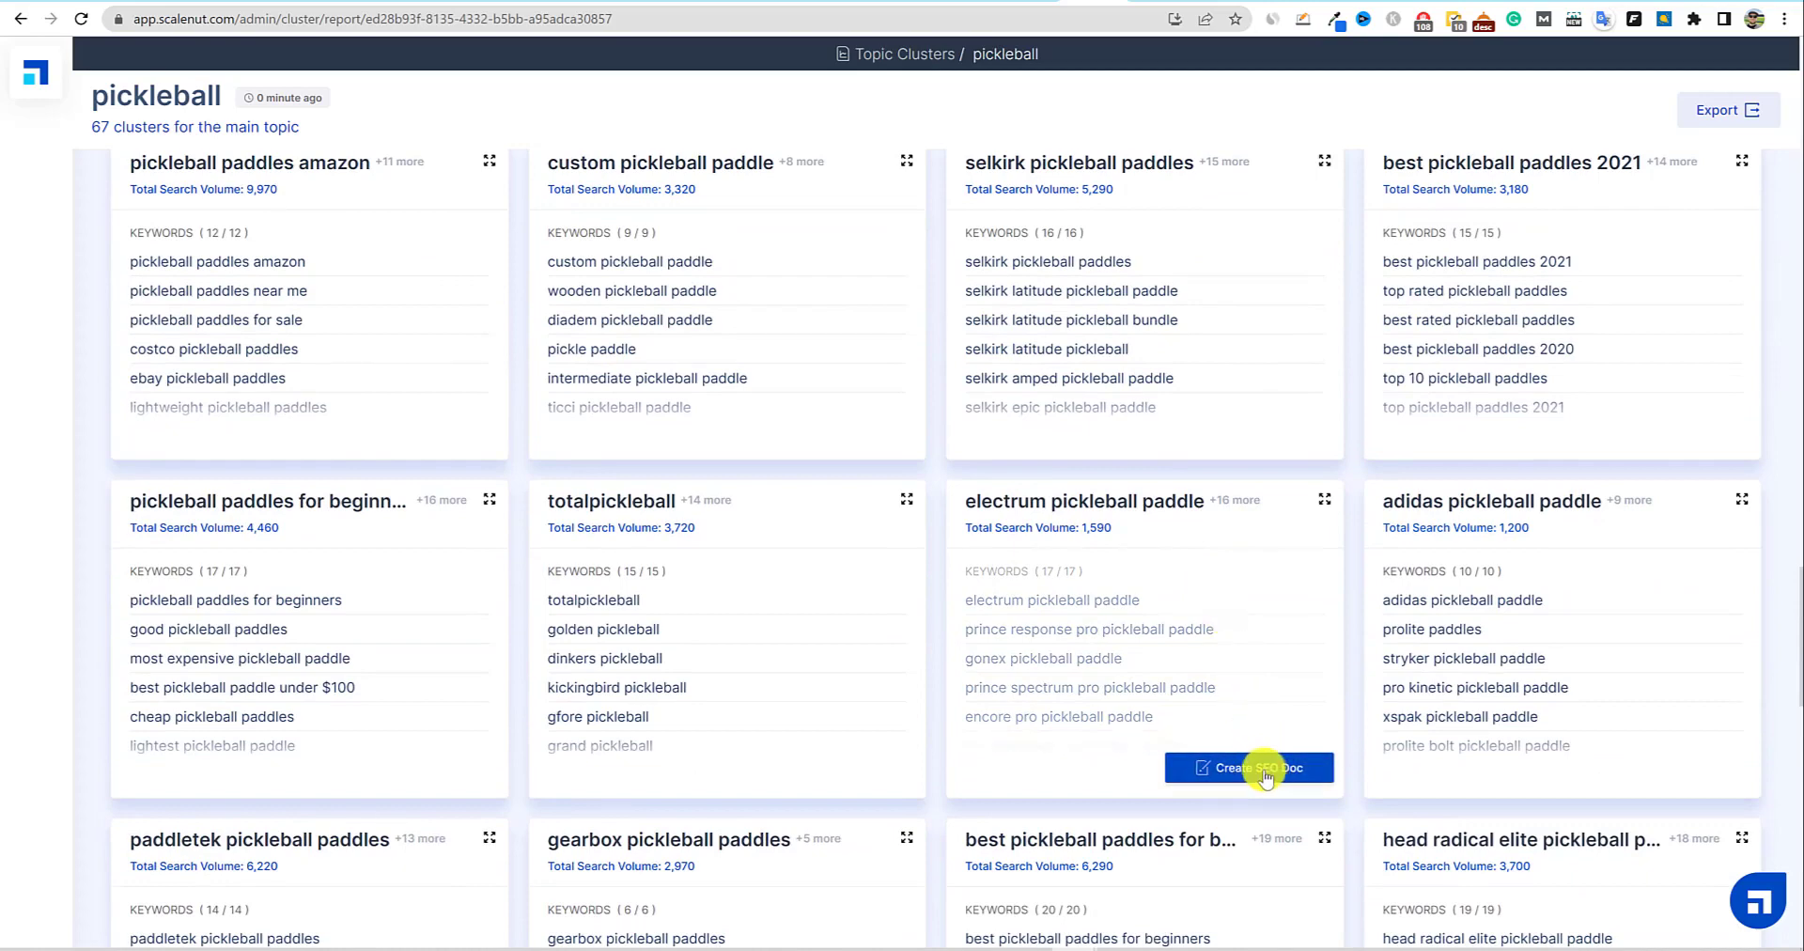
pyautogui.click(1259, 772)
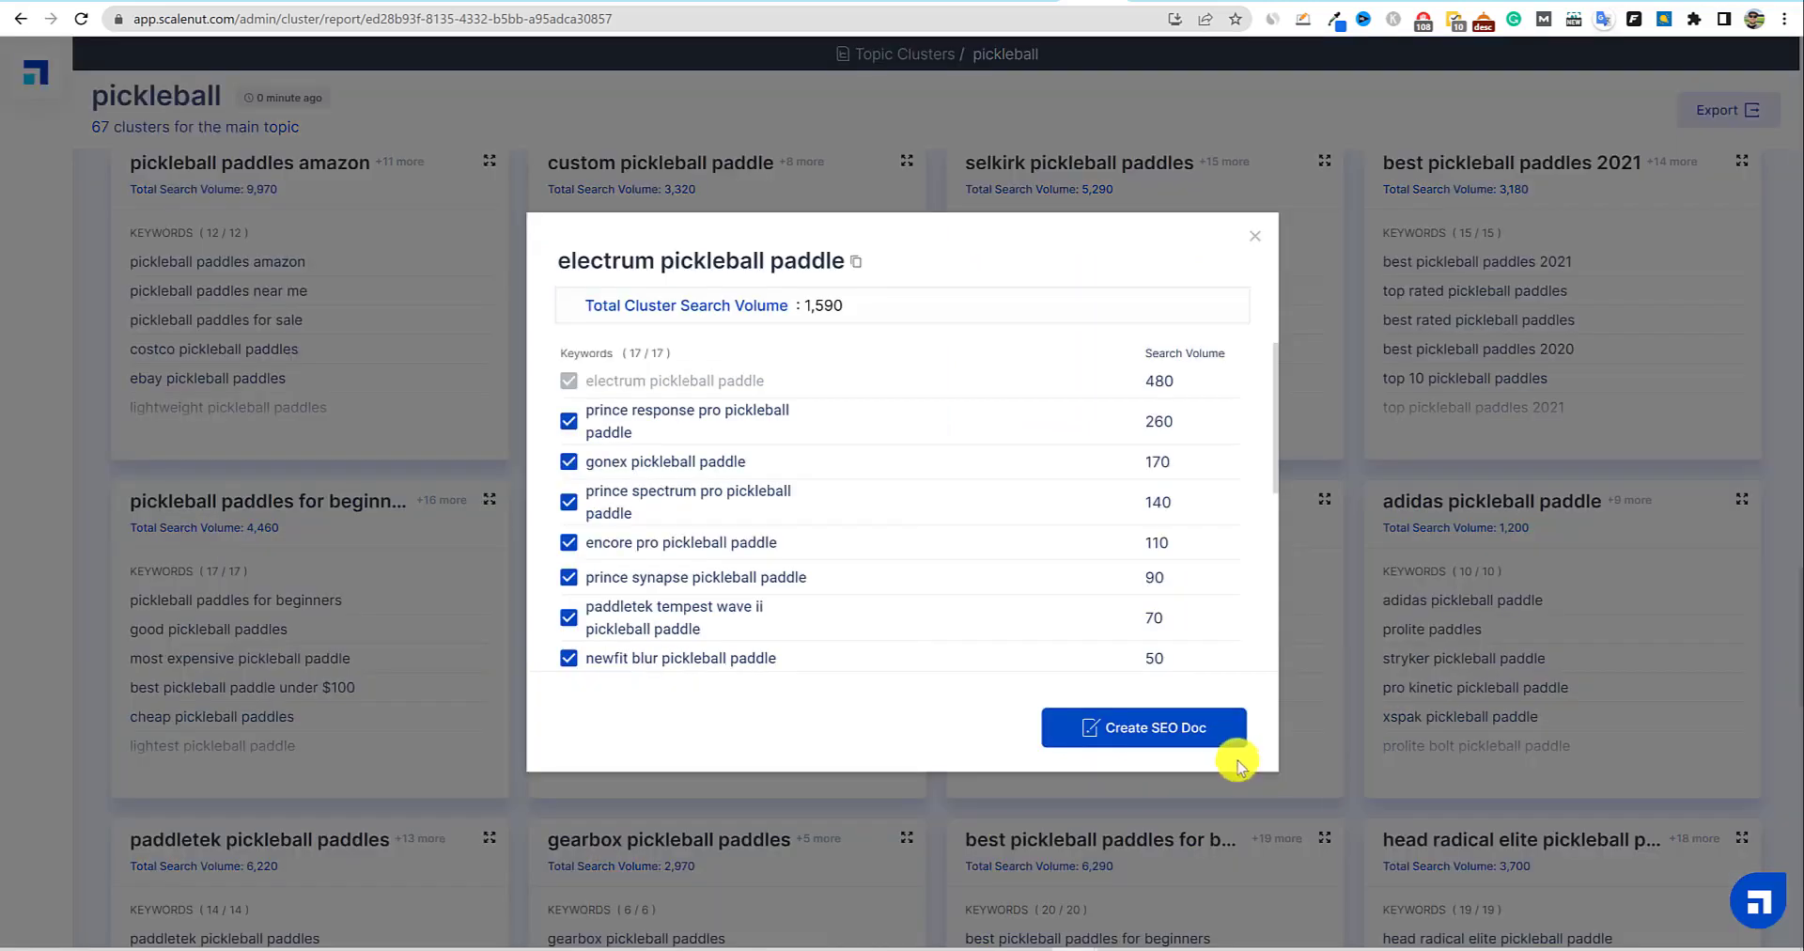
pyautogui.click(1165, 740)
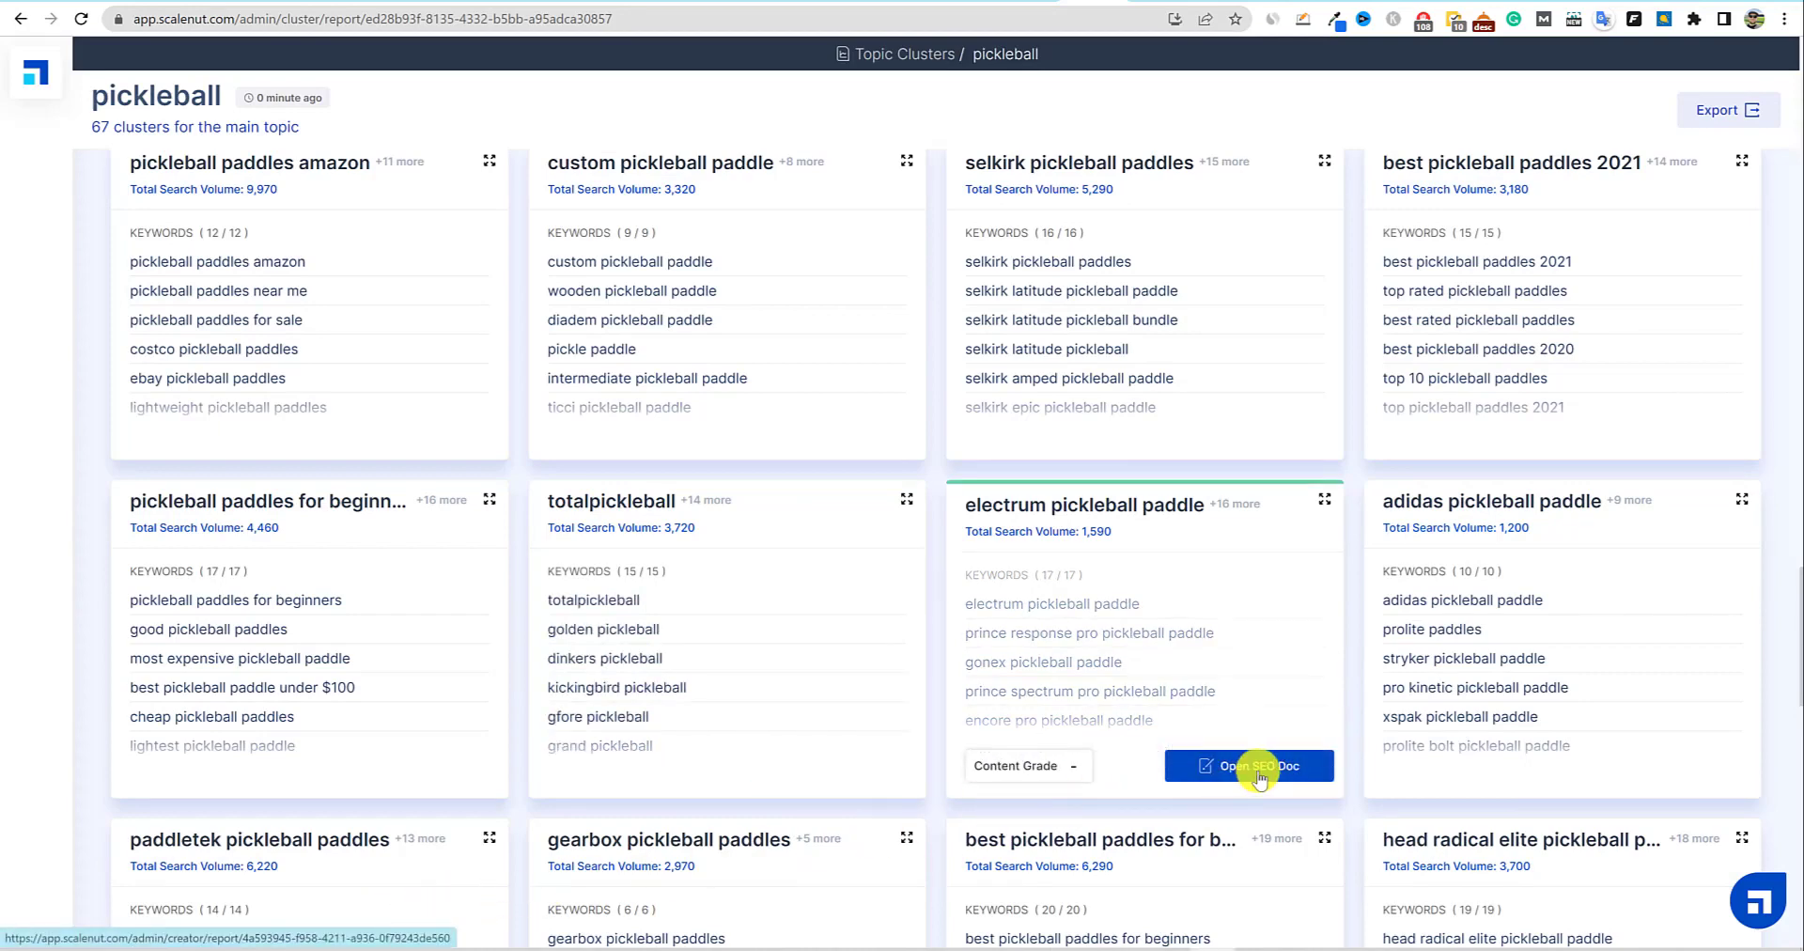
pyautogui.click(1260, 767)
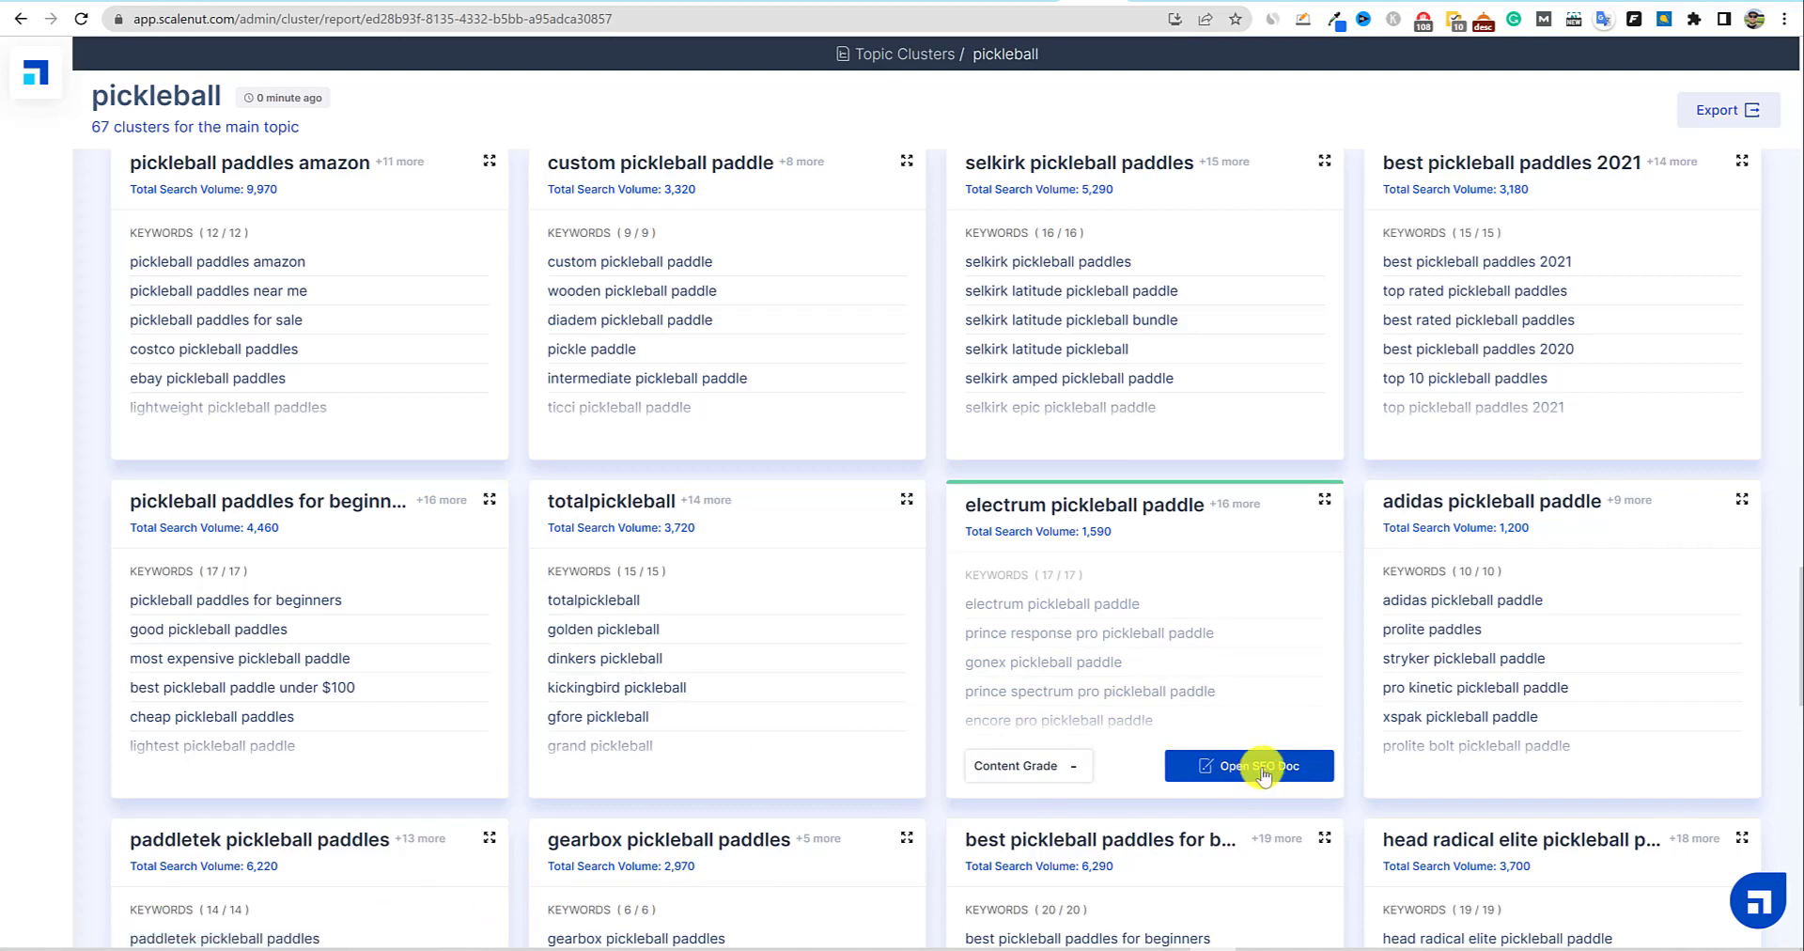
pyautogui.click(1260, 767)
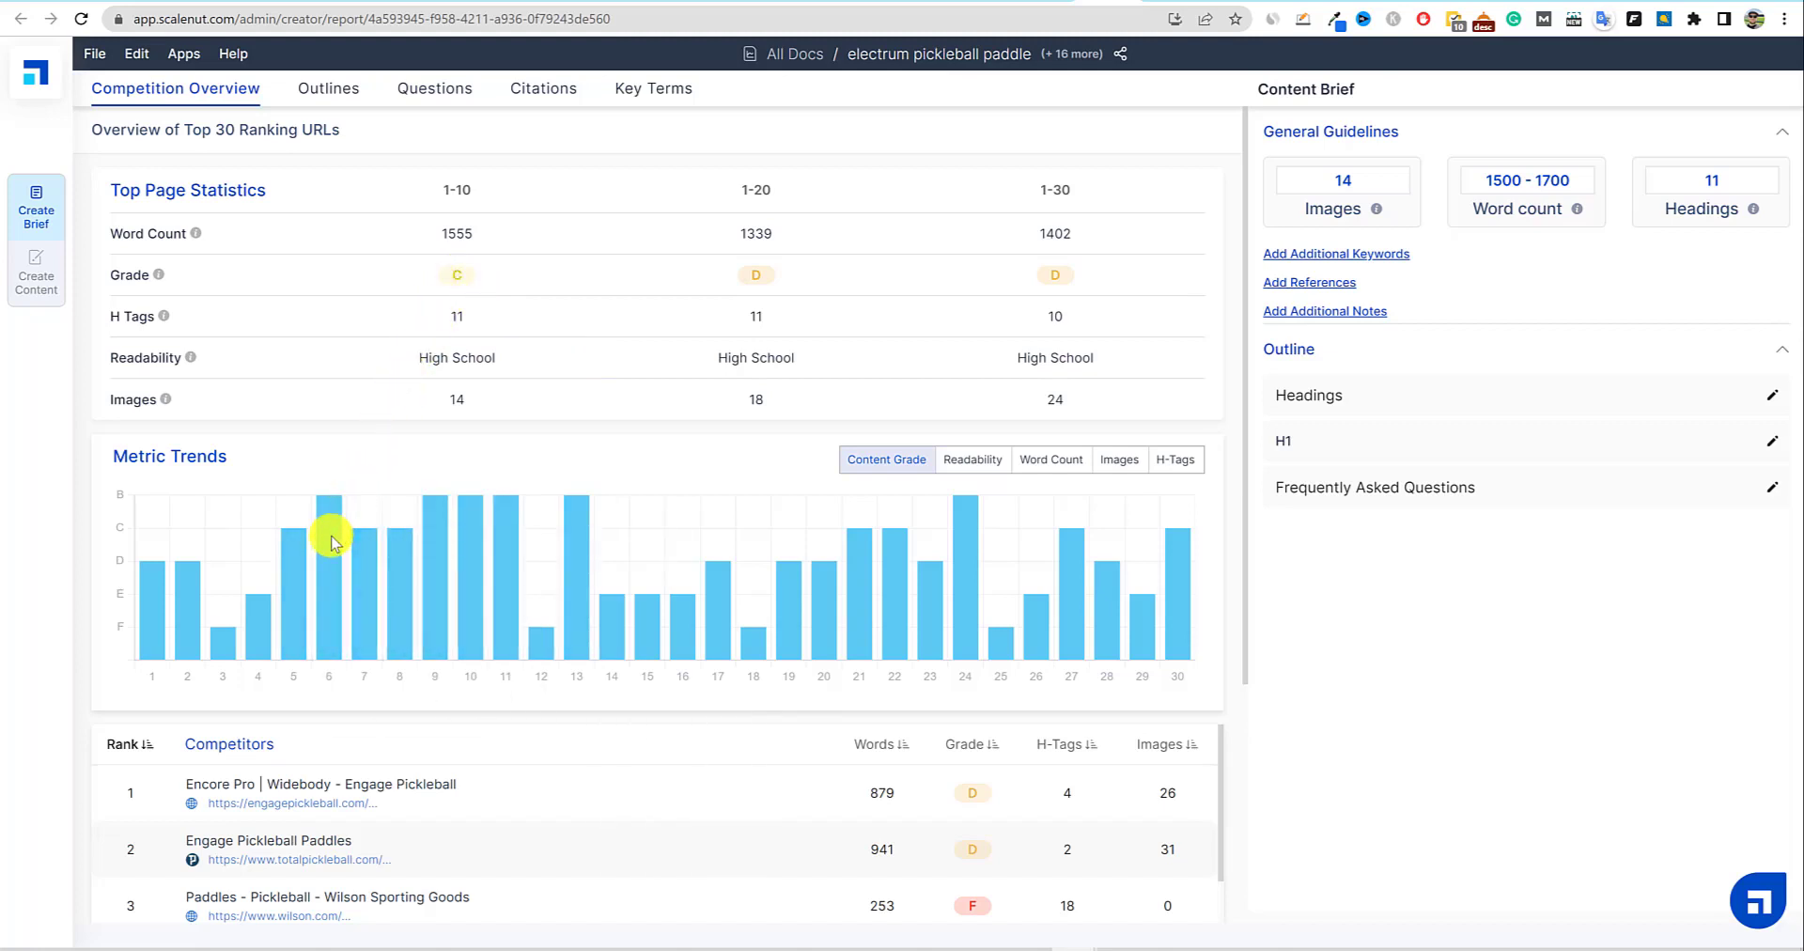
# Examine the Metric Trends chart and the words, grades, H-tags and images of the ranked competitors in the Competition Overview.
pyautogui.moveTo(332, 538)
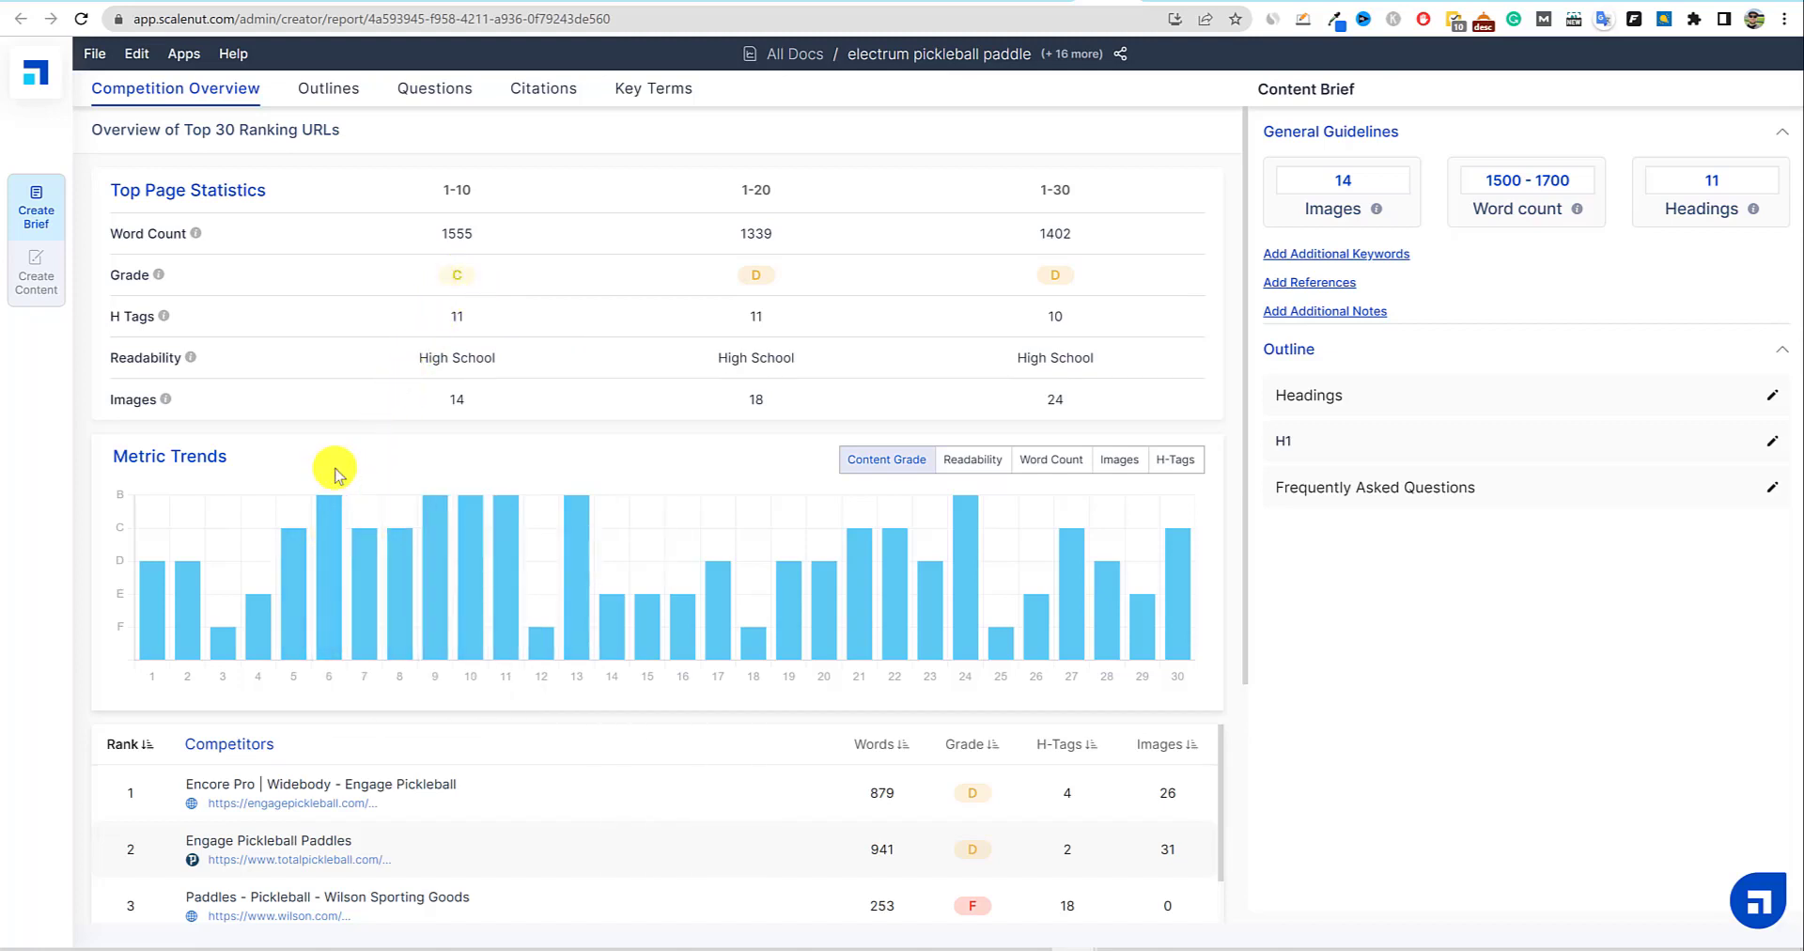
pyautogui.moveTo(335, 504)
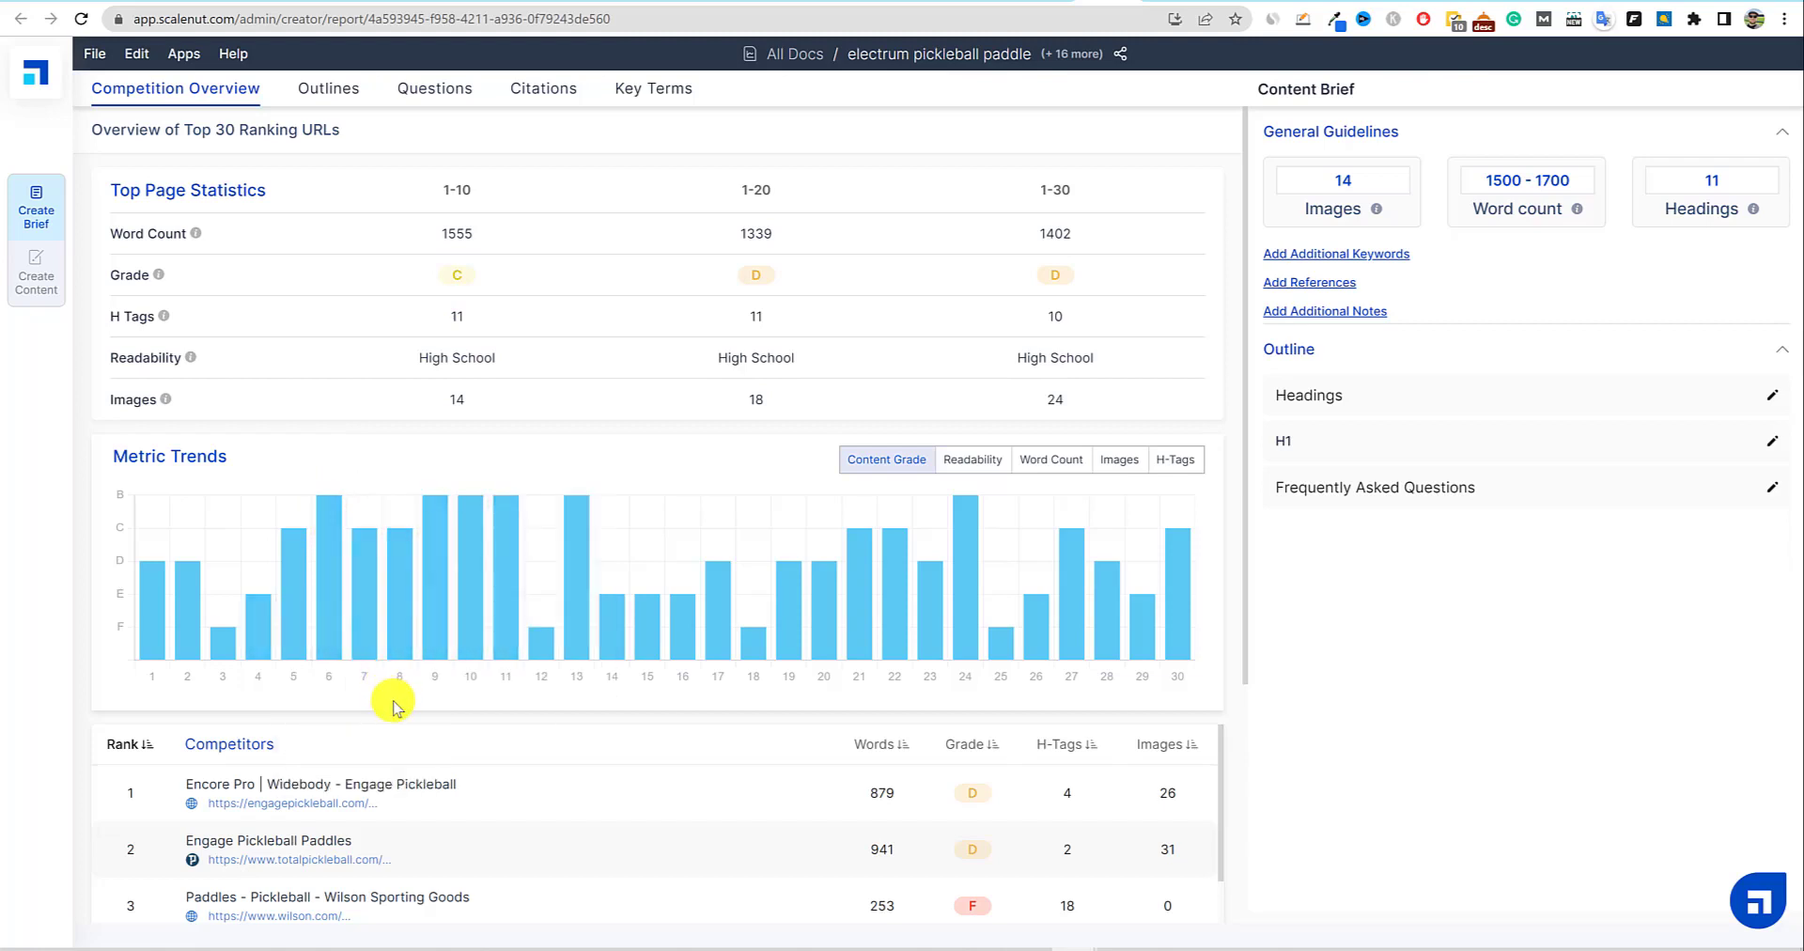
pyautogui.moveTo(185, 623)
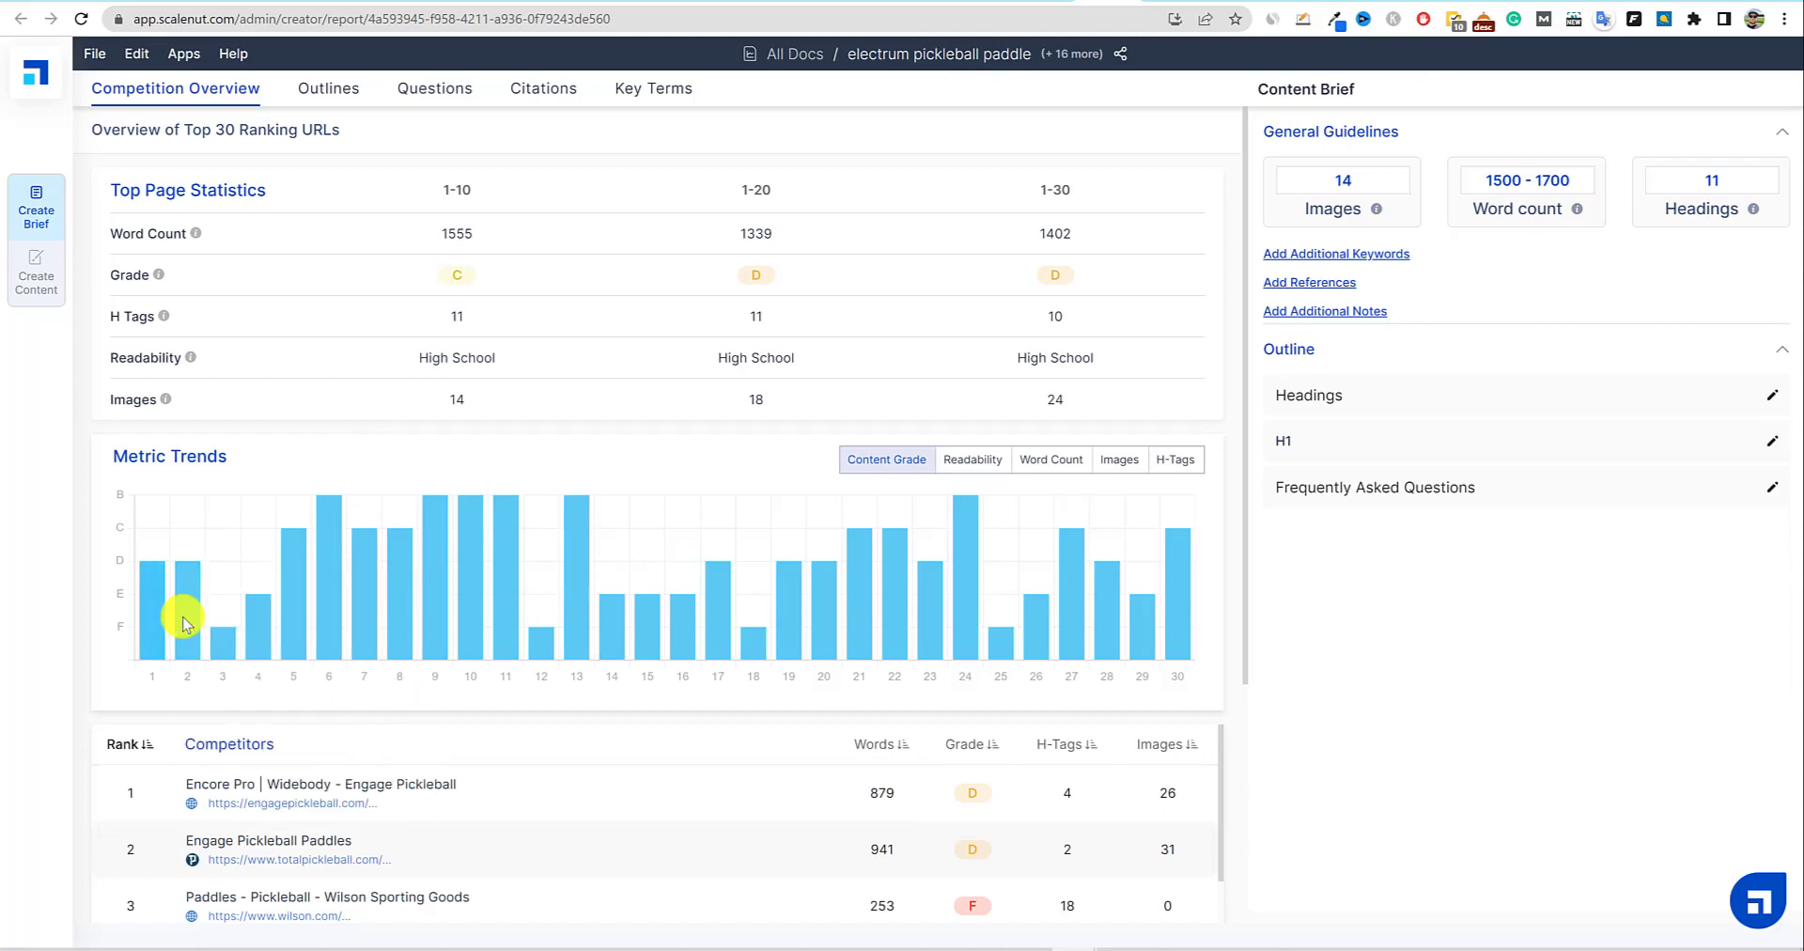
pyautogui.scroll(-2, 185, 623)
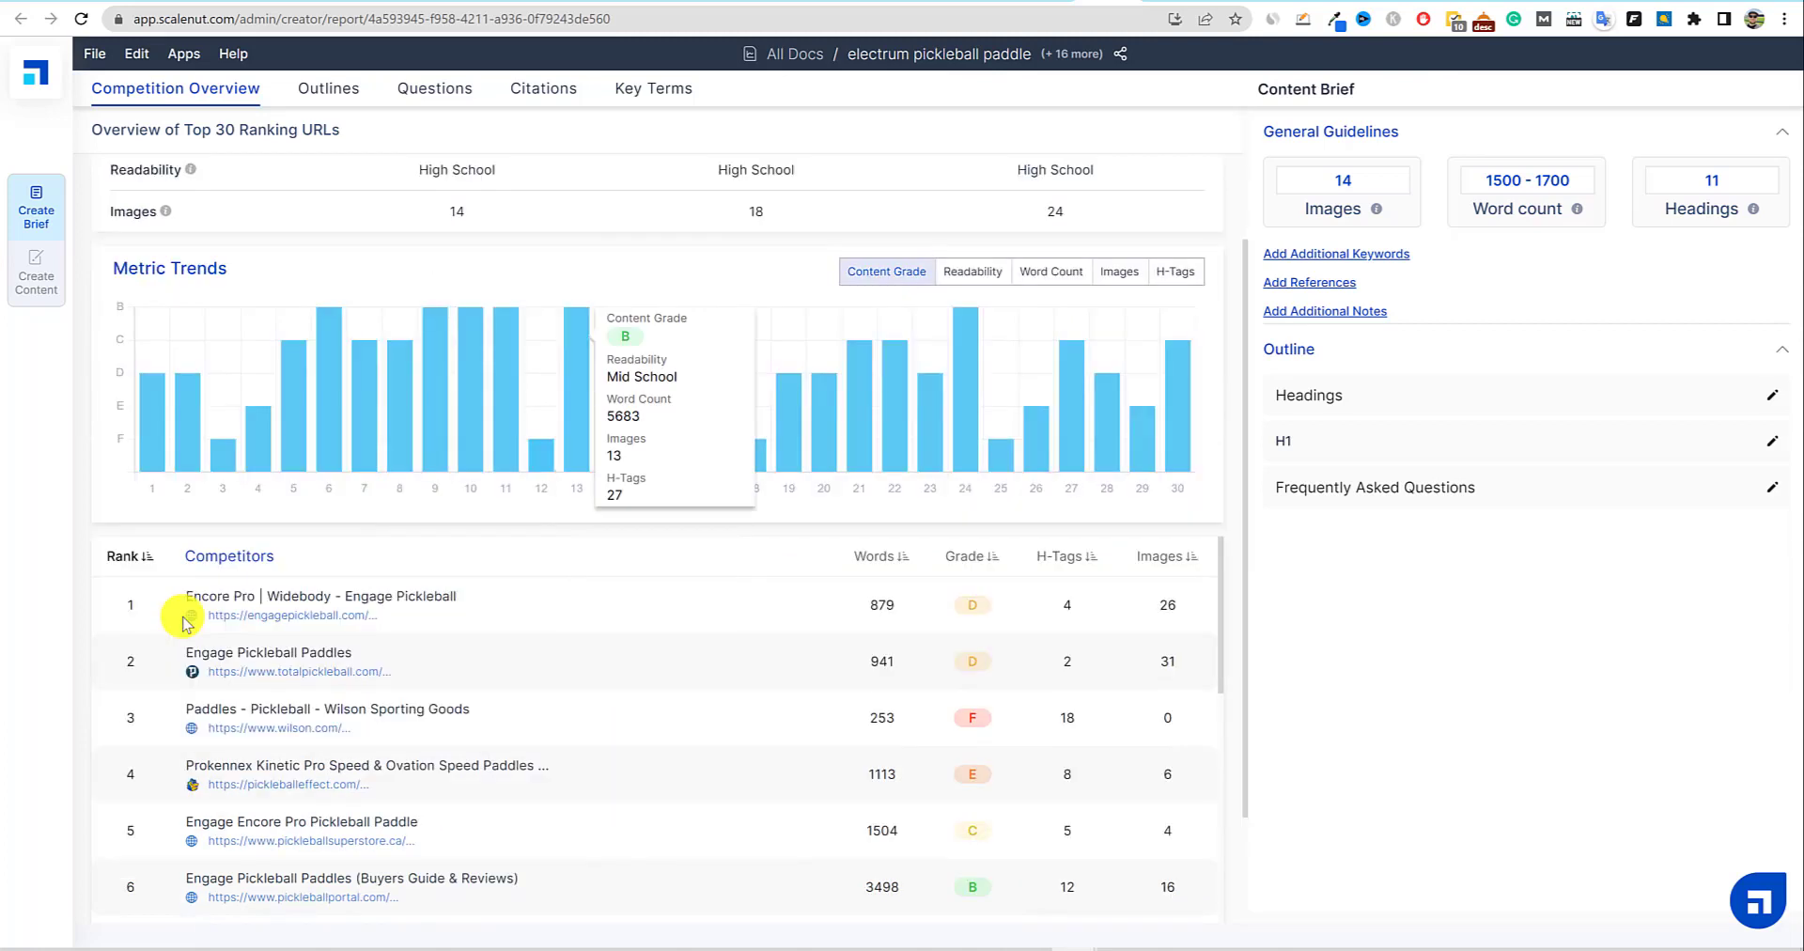
pyautogui.scroll(-2, 313, 576)
pyautogui.scroll(2, 313, 577)
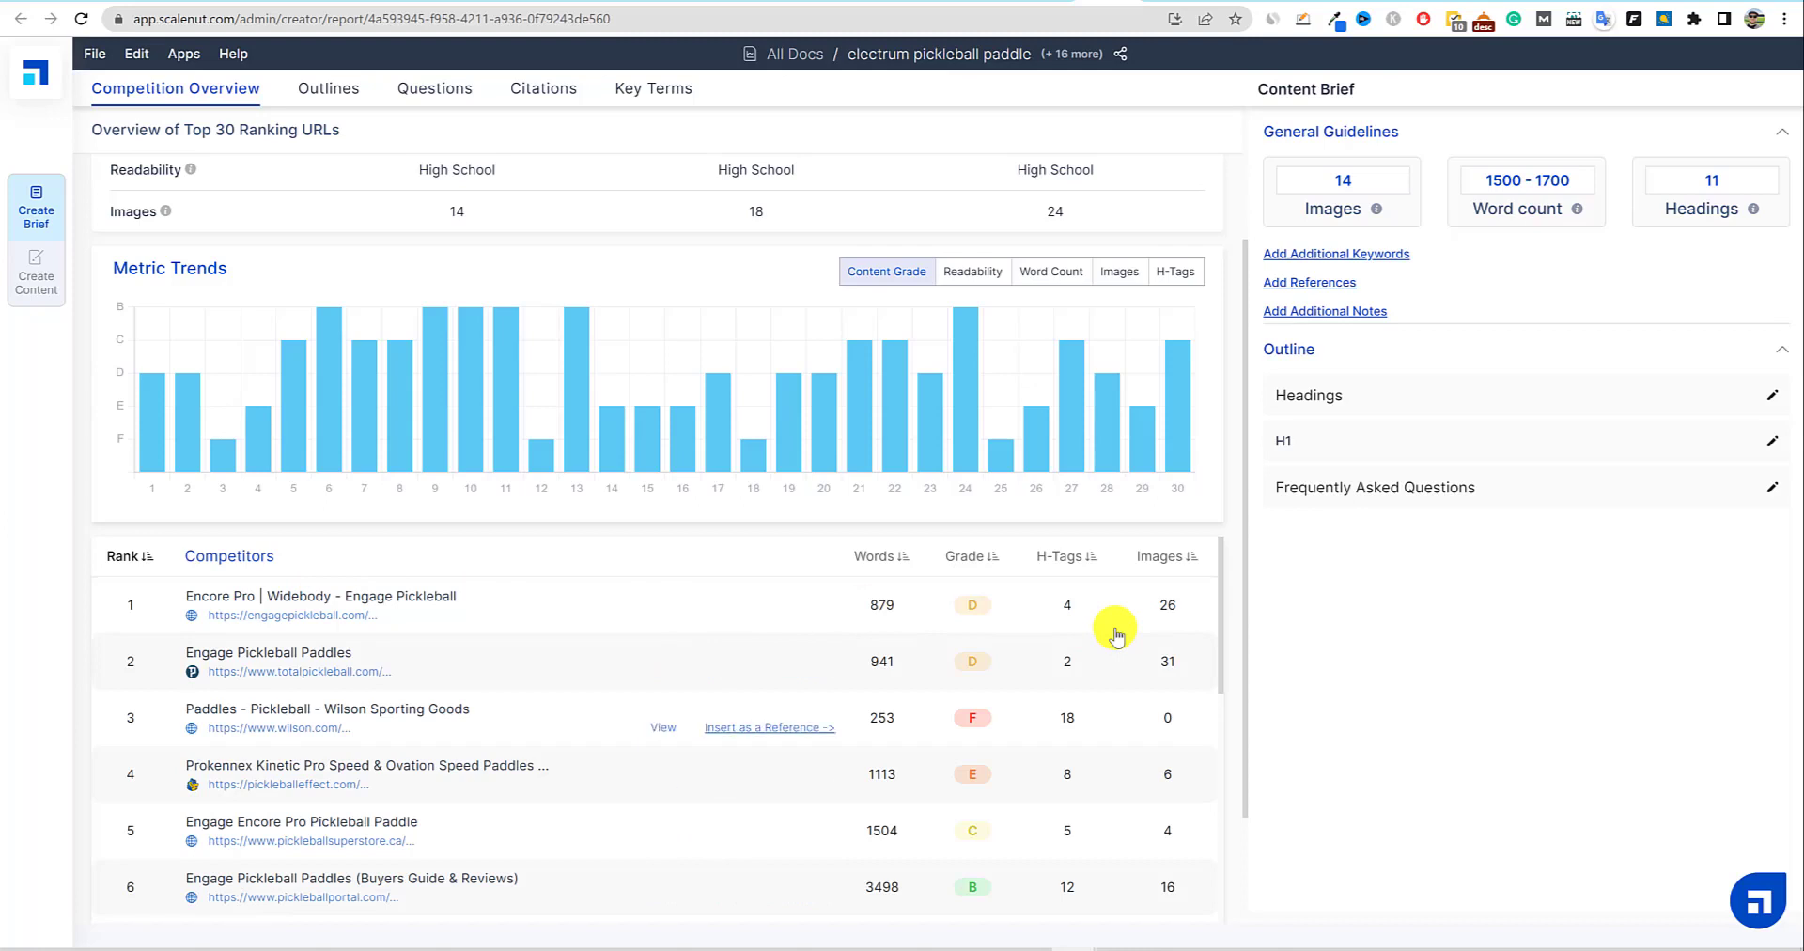
pyautogui.scroll(-1, 1154, 763)
pyautogui.scroll(-7, 1165, 808)
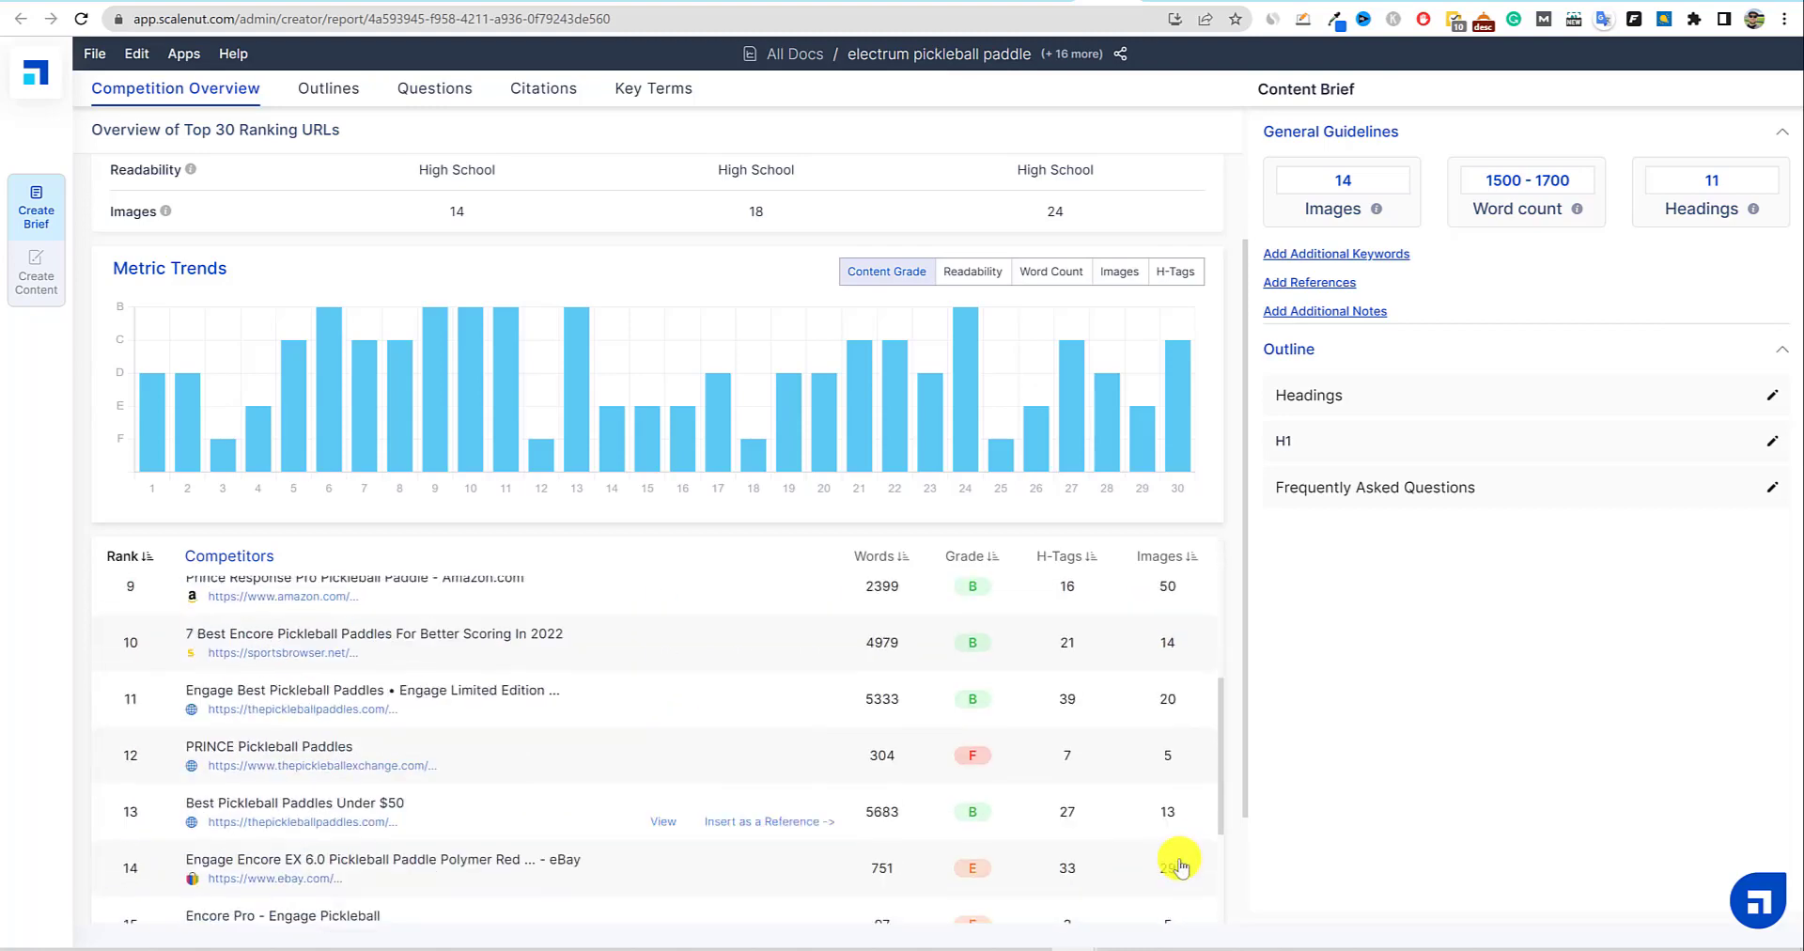
pyautogui.scroll(5, 1176, 855)
pyautogui.scroll(-5, 1176, 857)
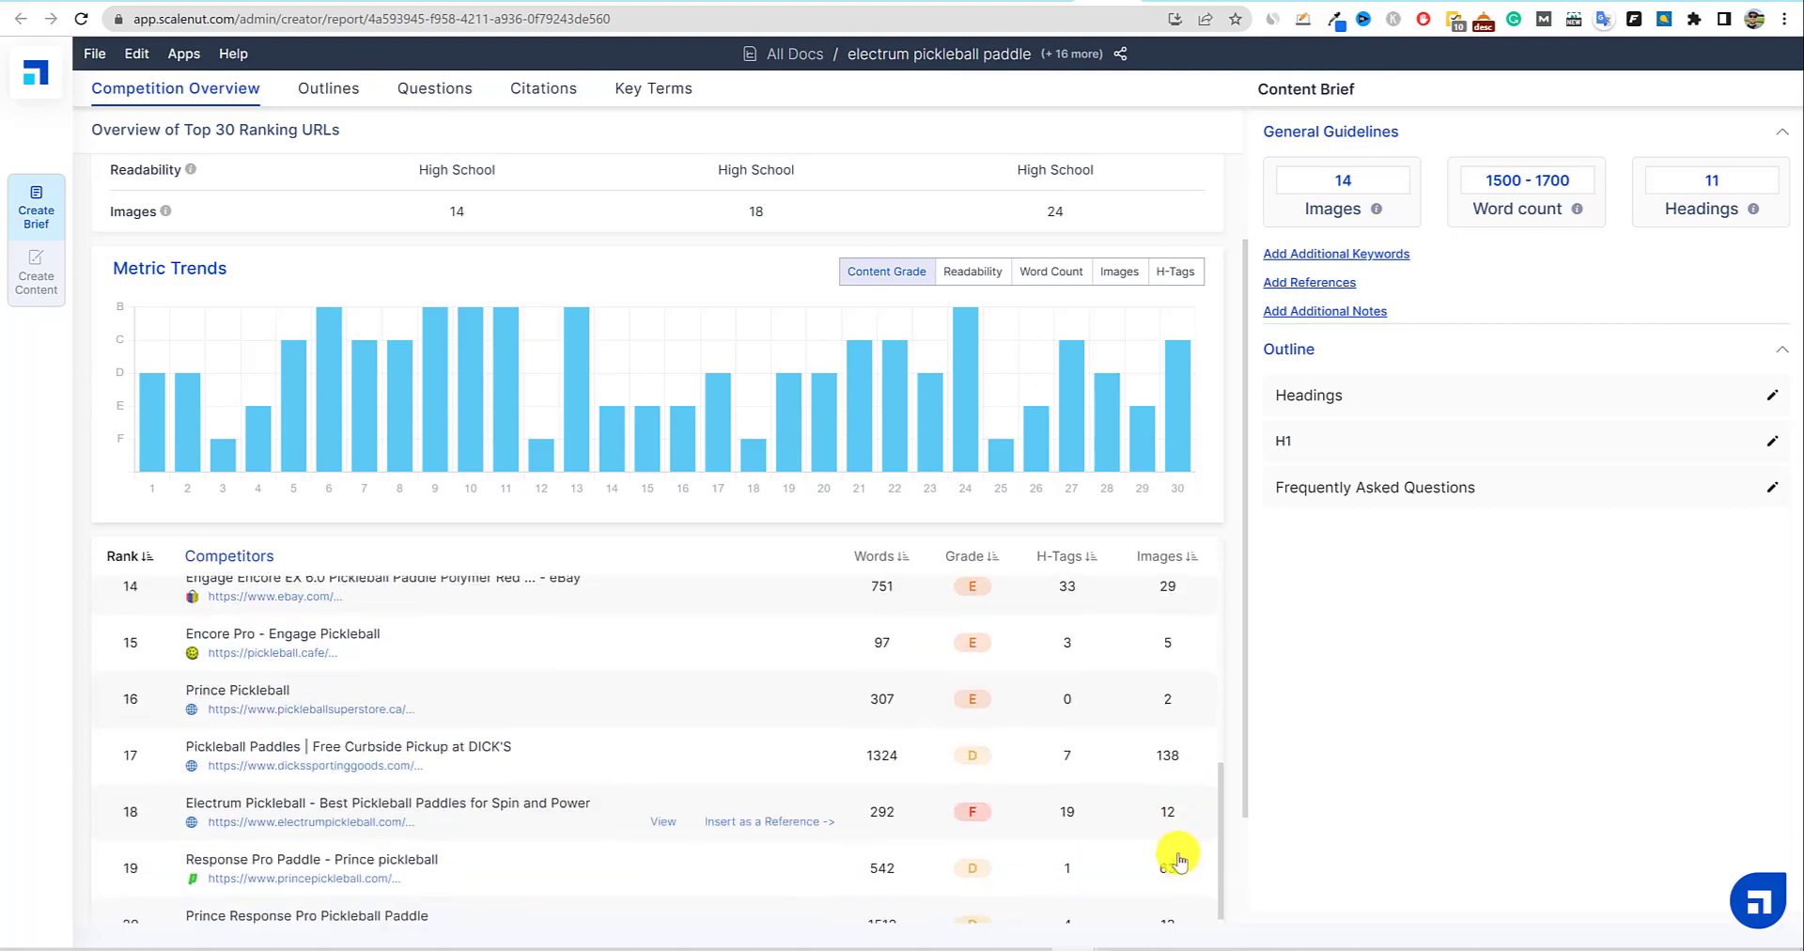
pyautogui.scroll(9, 1156, 766)
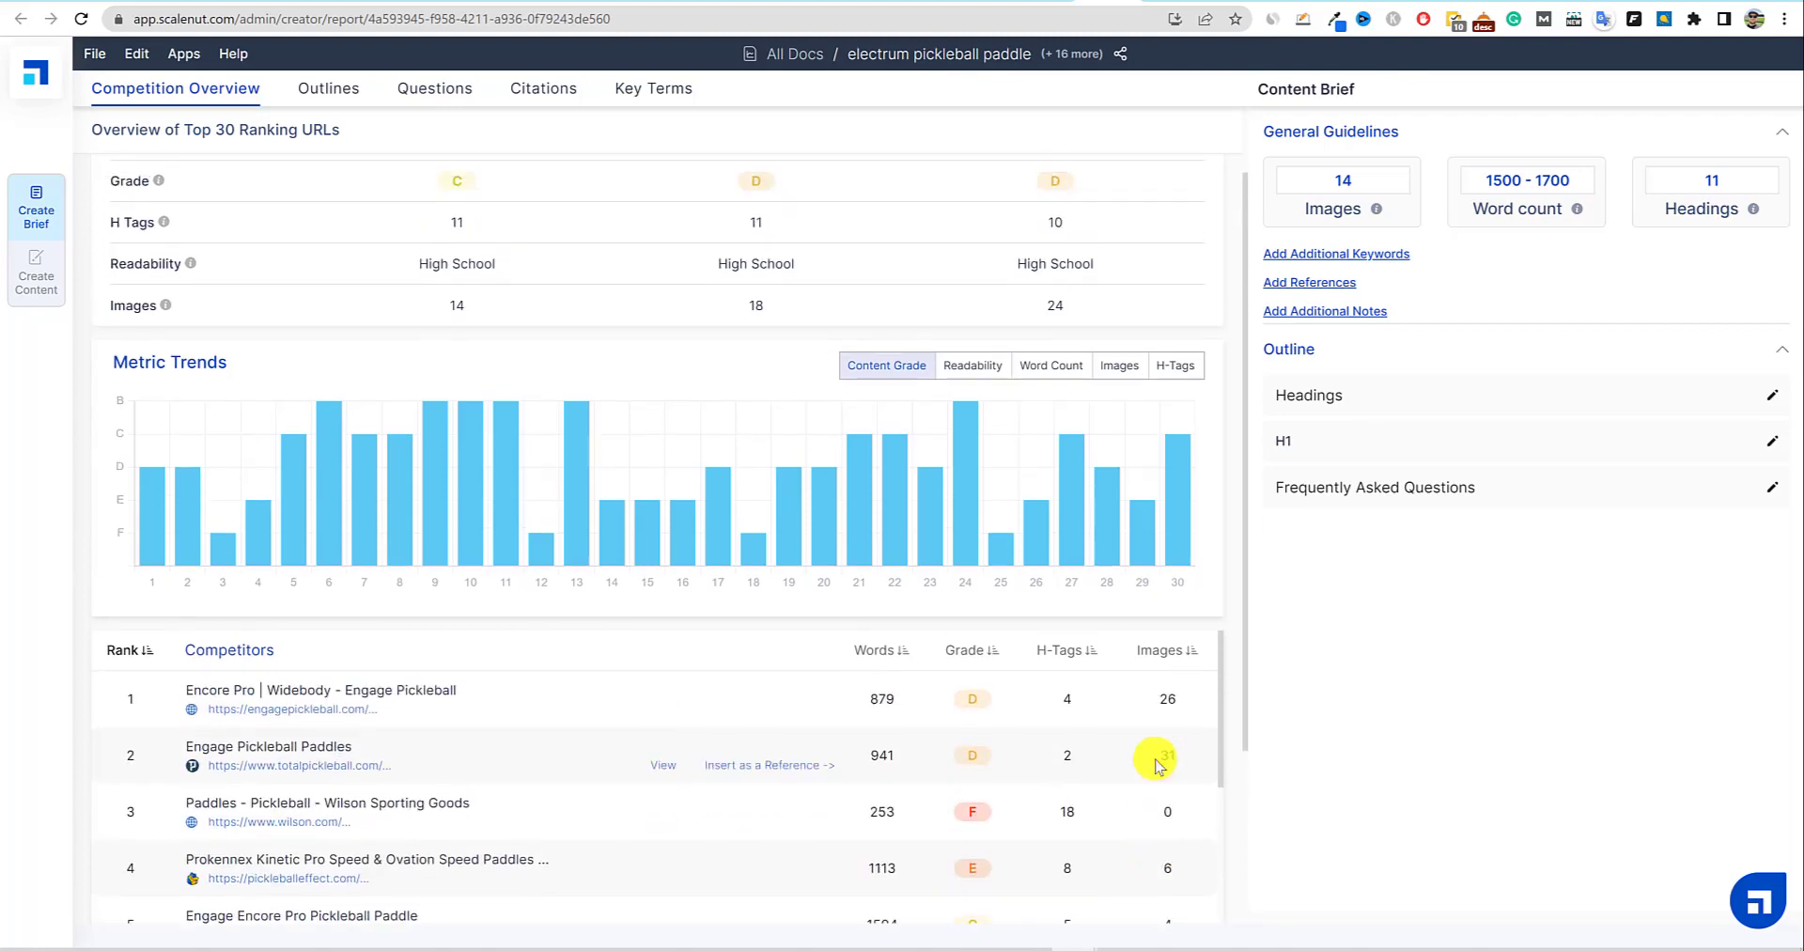
pyautogui.moveTo(1242, 714); pyautogui.dragTo(1256, 350)
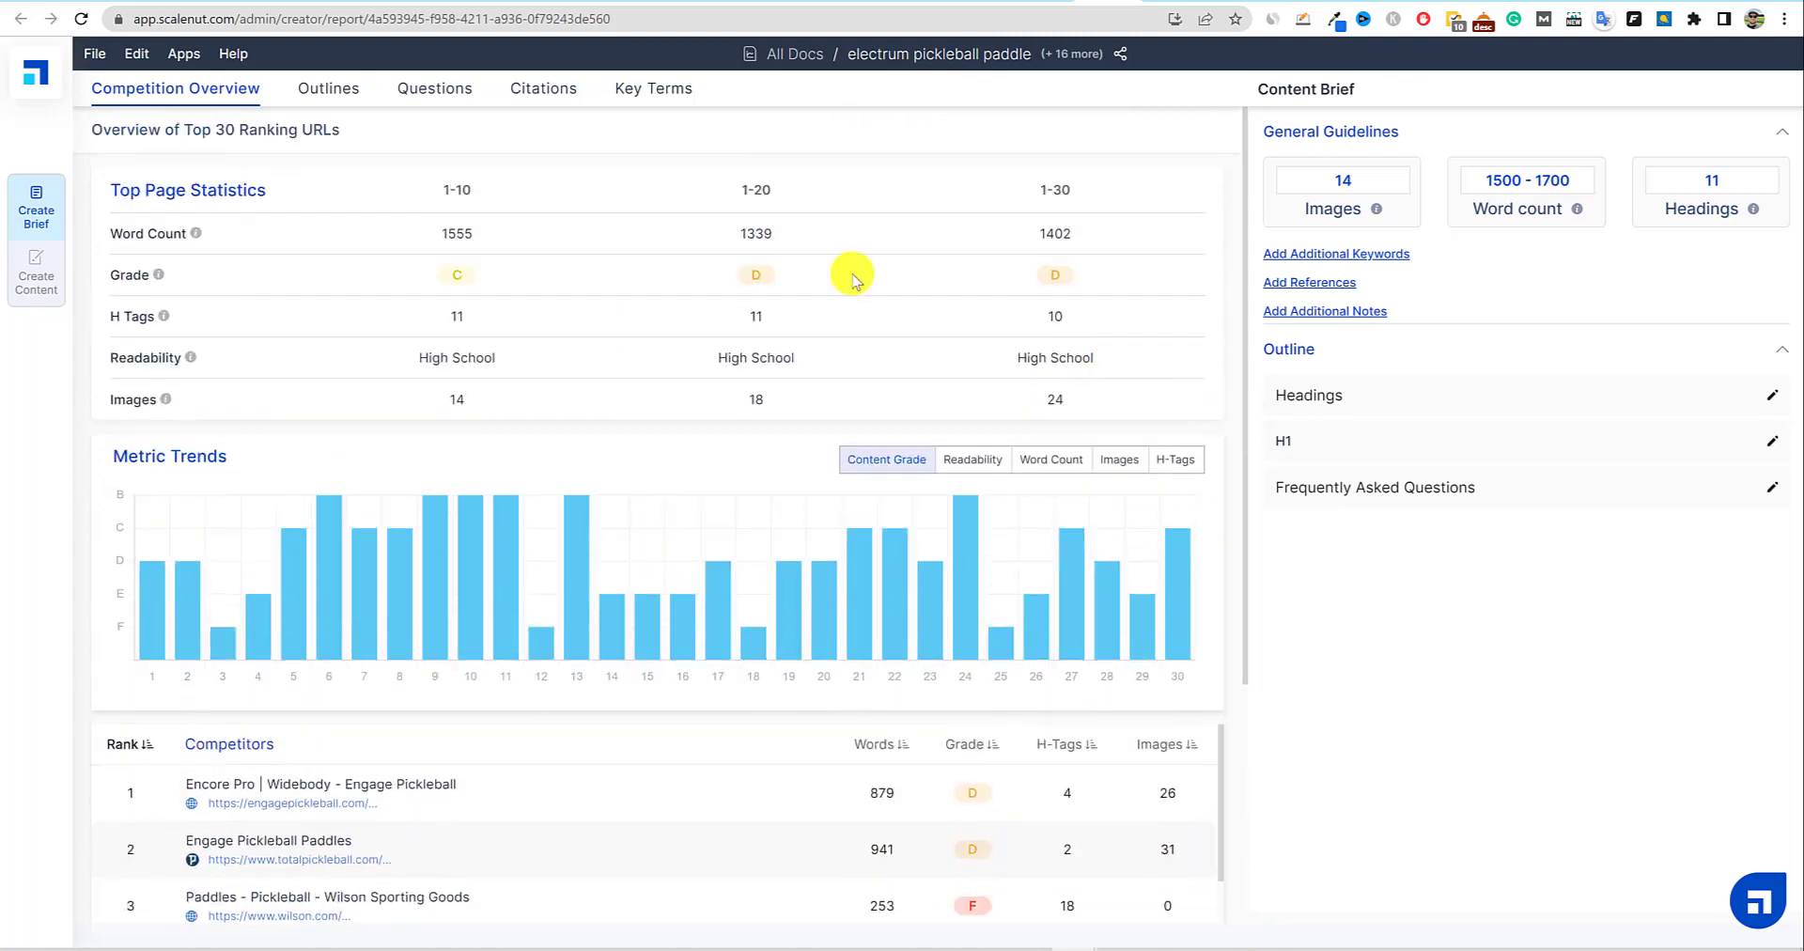
# View the document's Outlines, Questions and Citations research in turn, and display the Key Terms list.
pyautogui.click(323, 91)
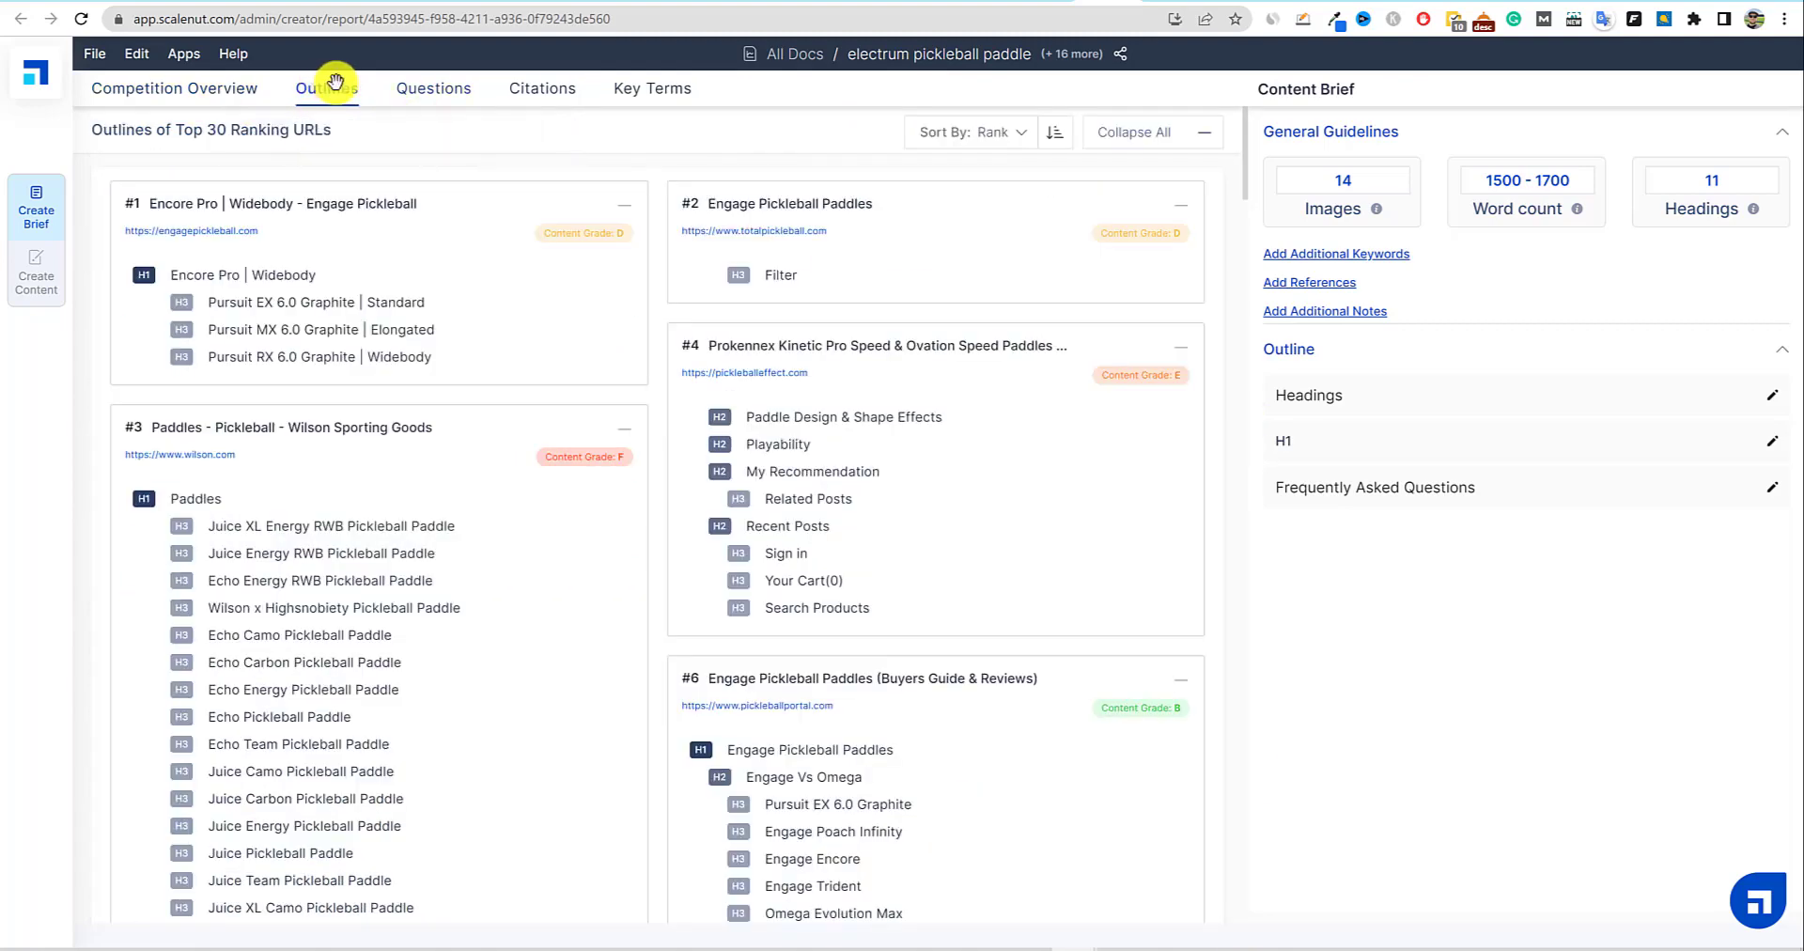
pyautogui.click(451, 92)
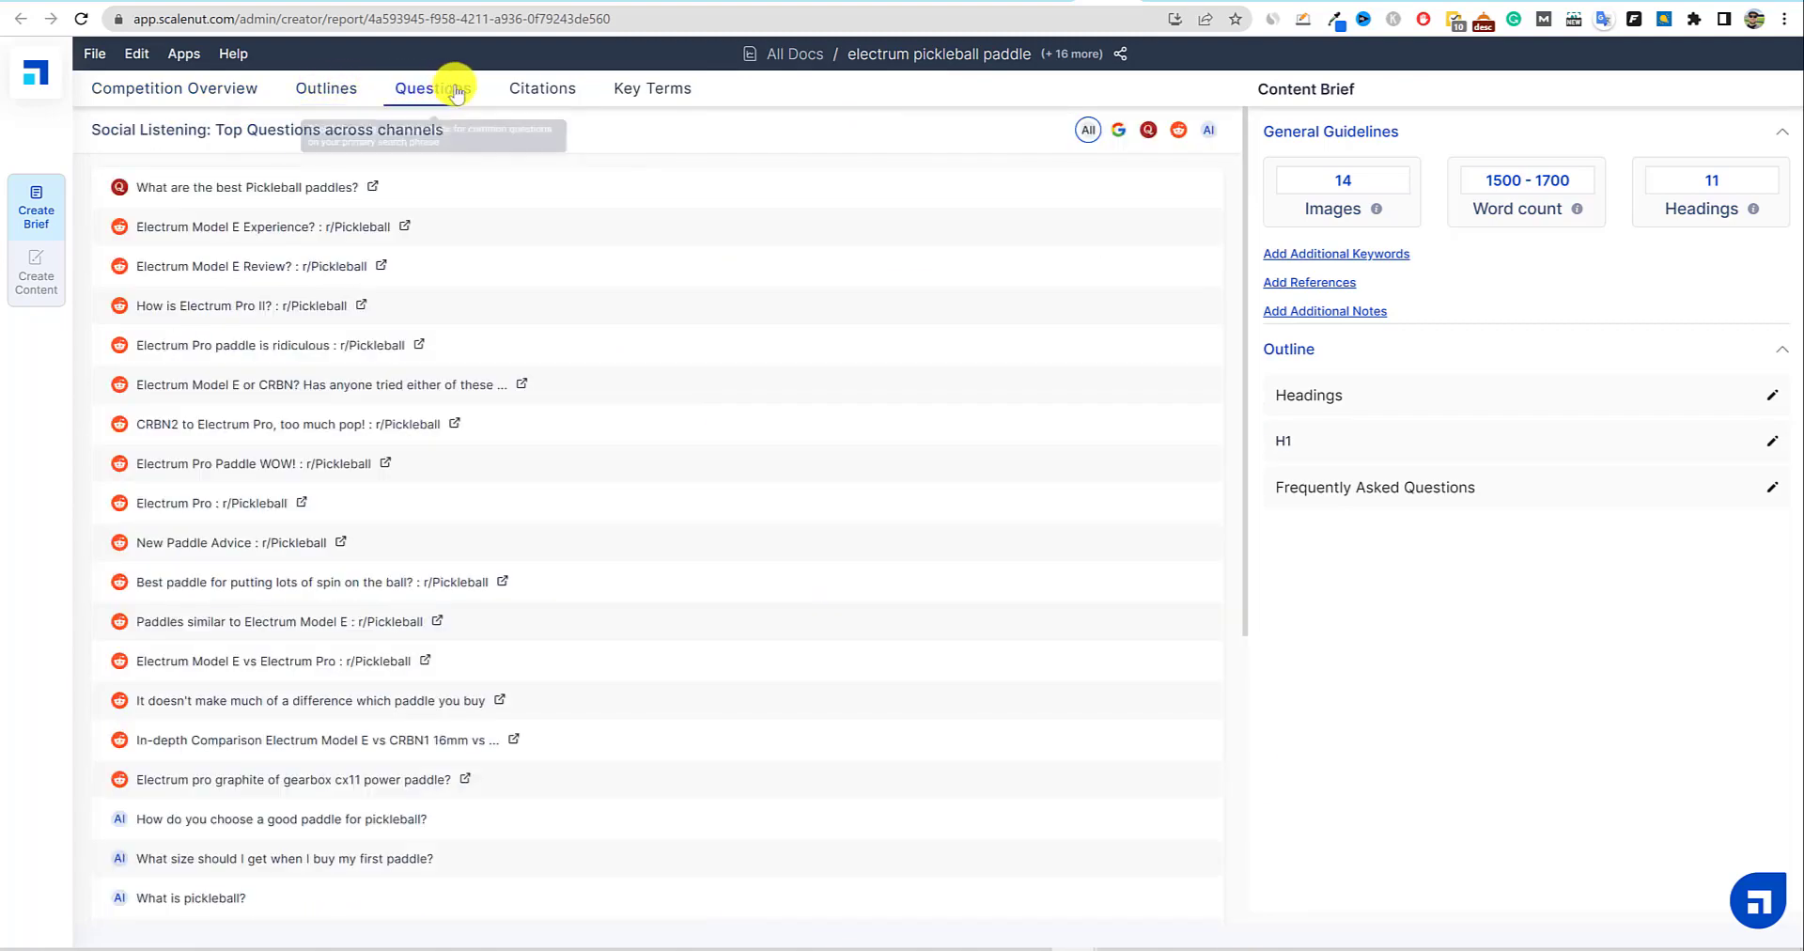
pyautogui.click(551, 89)
pyautogui.click(639, 91)
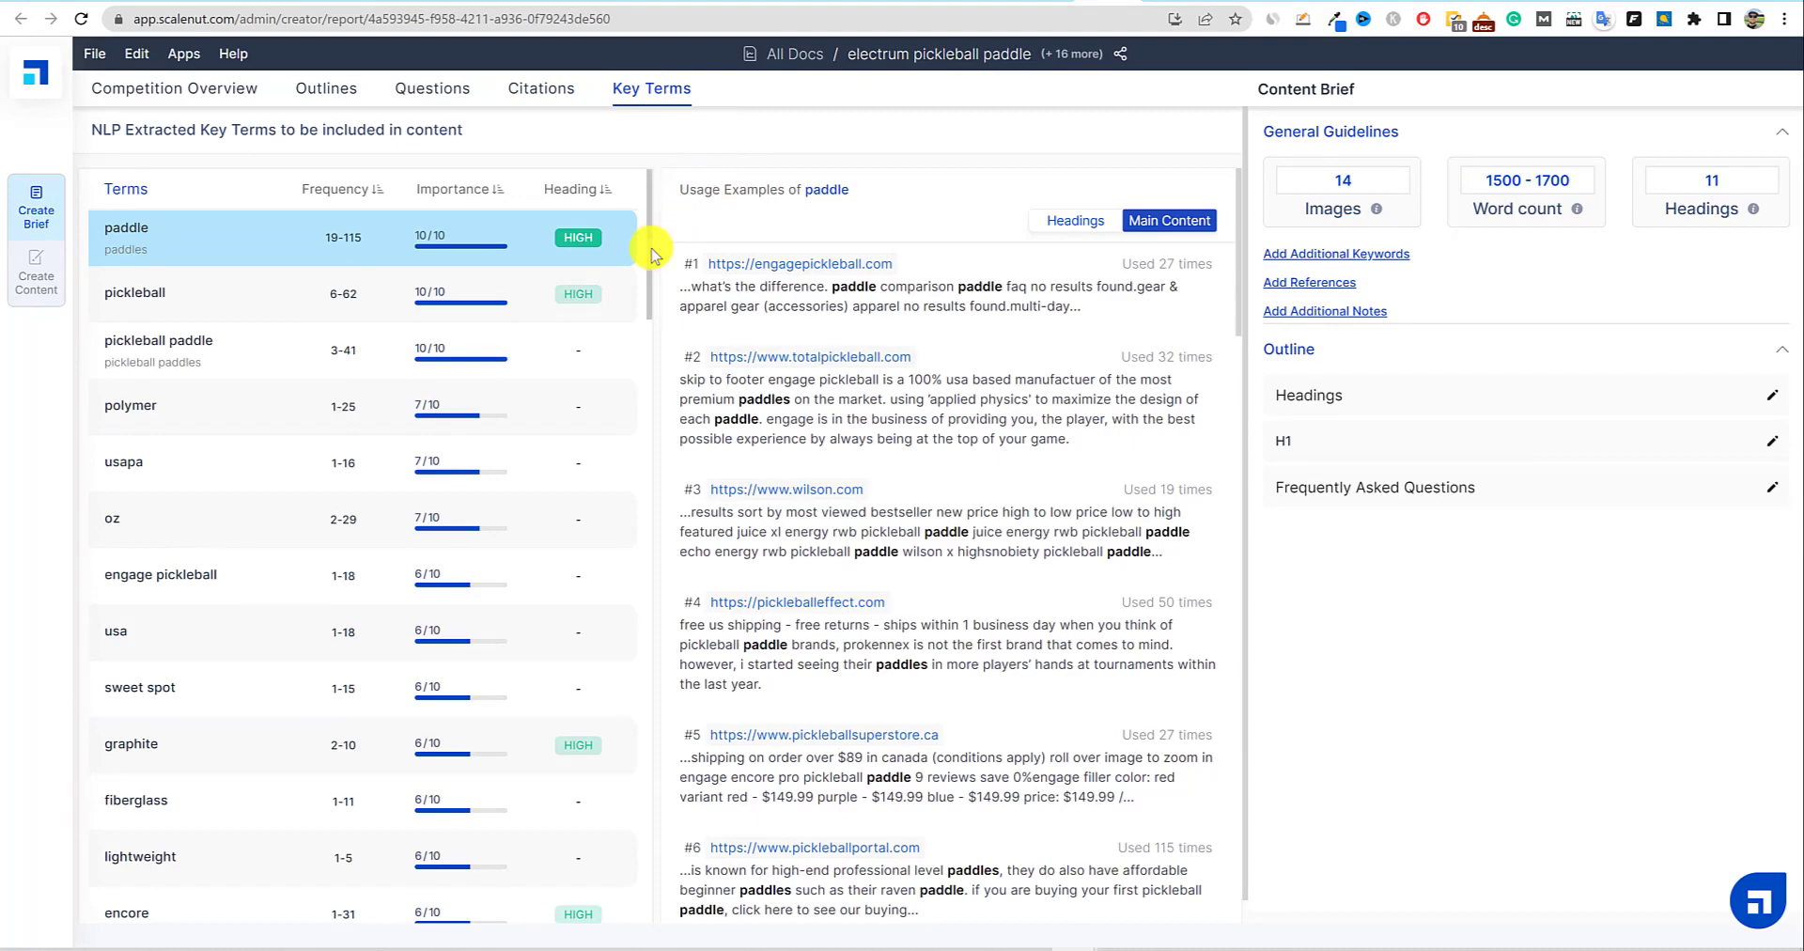
pyautogui.moveTo(645, 250); pyautogui.dragTo(644, 150)
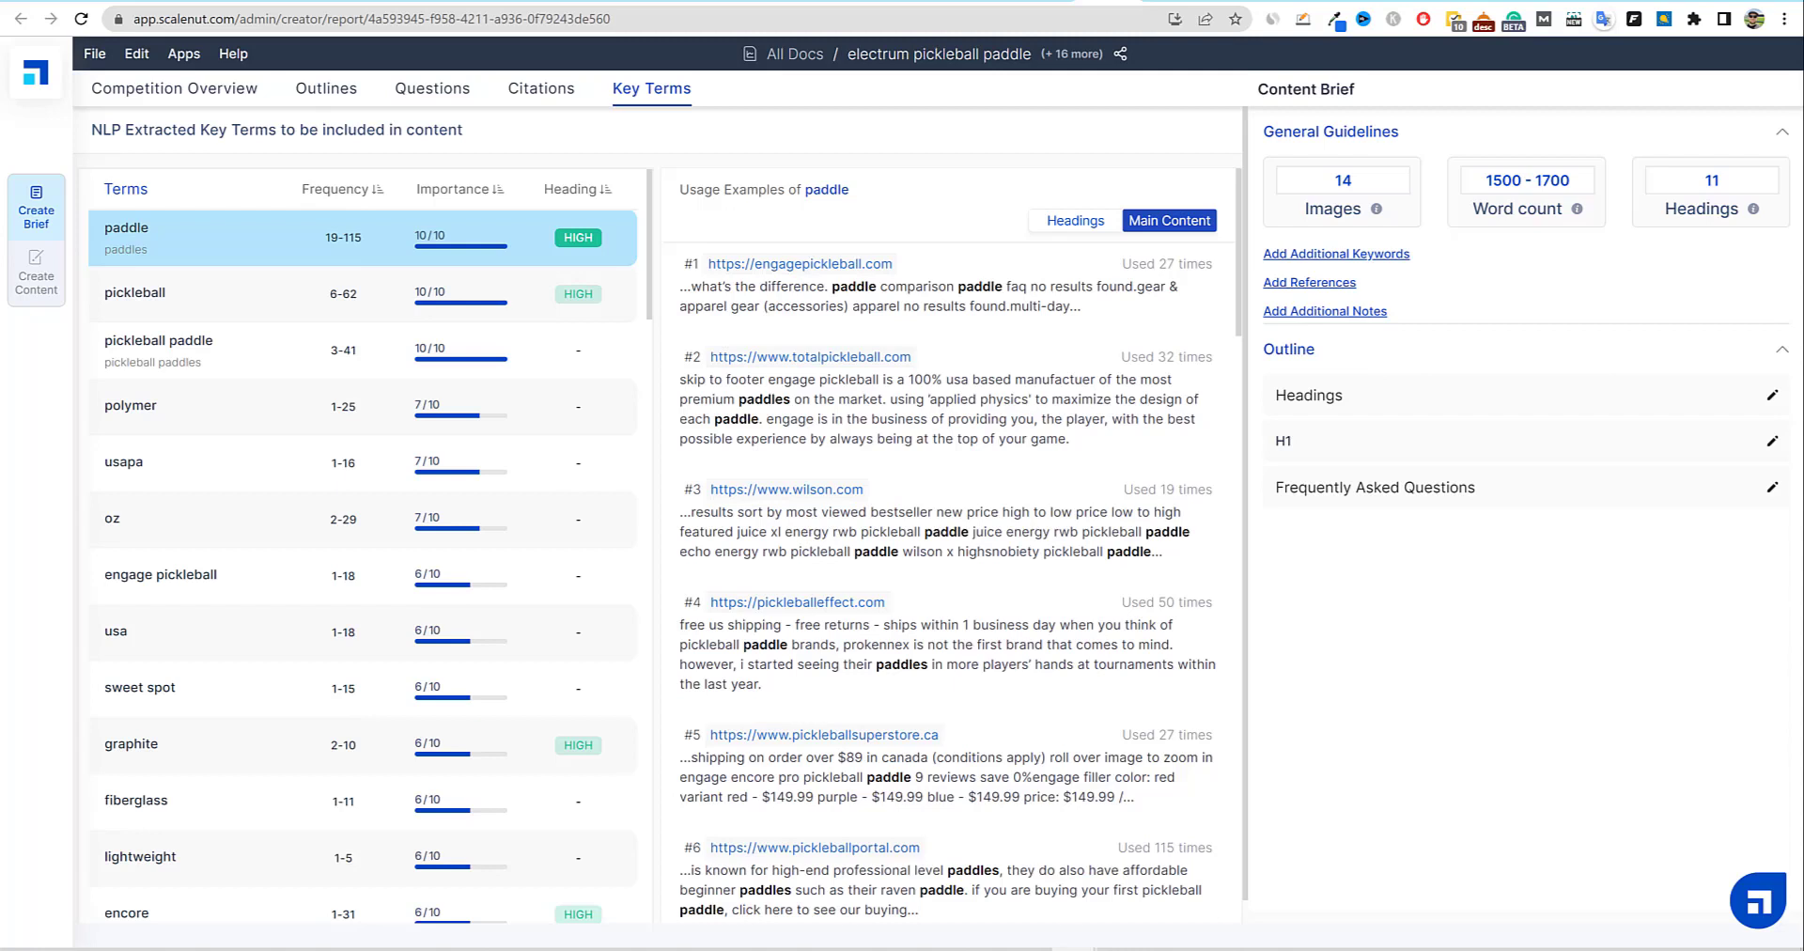
# Switch to the Software Review document in Google Docs, maximize its window, and select the word Pros in the review outline.
pyautogui.hotkey('alt', 'Tab')
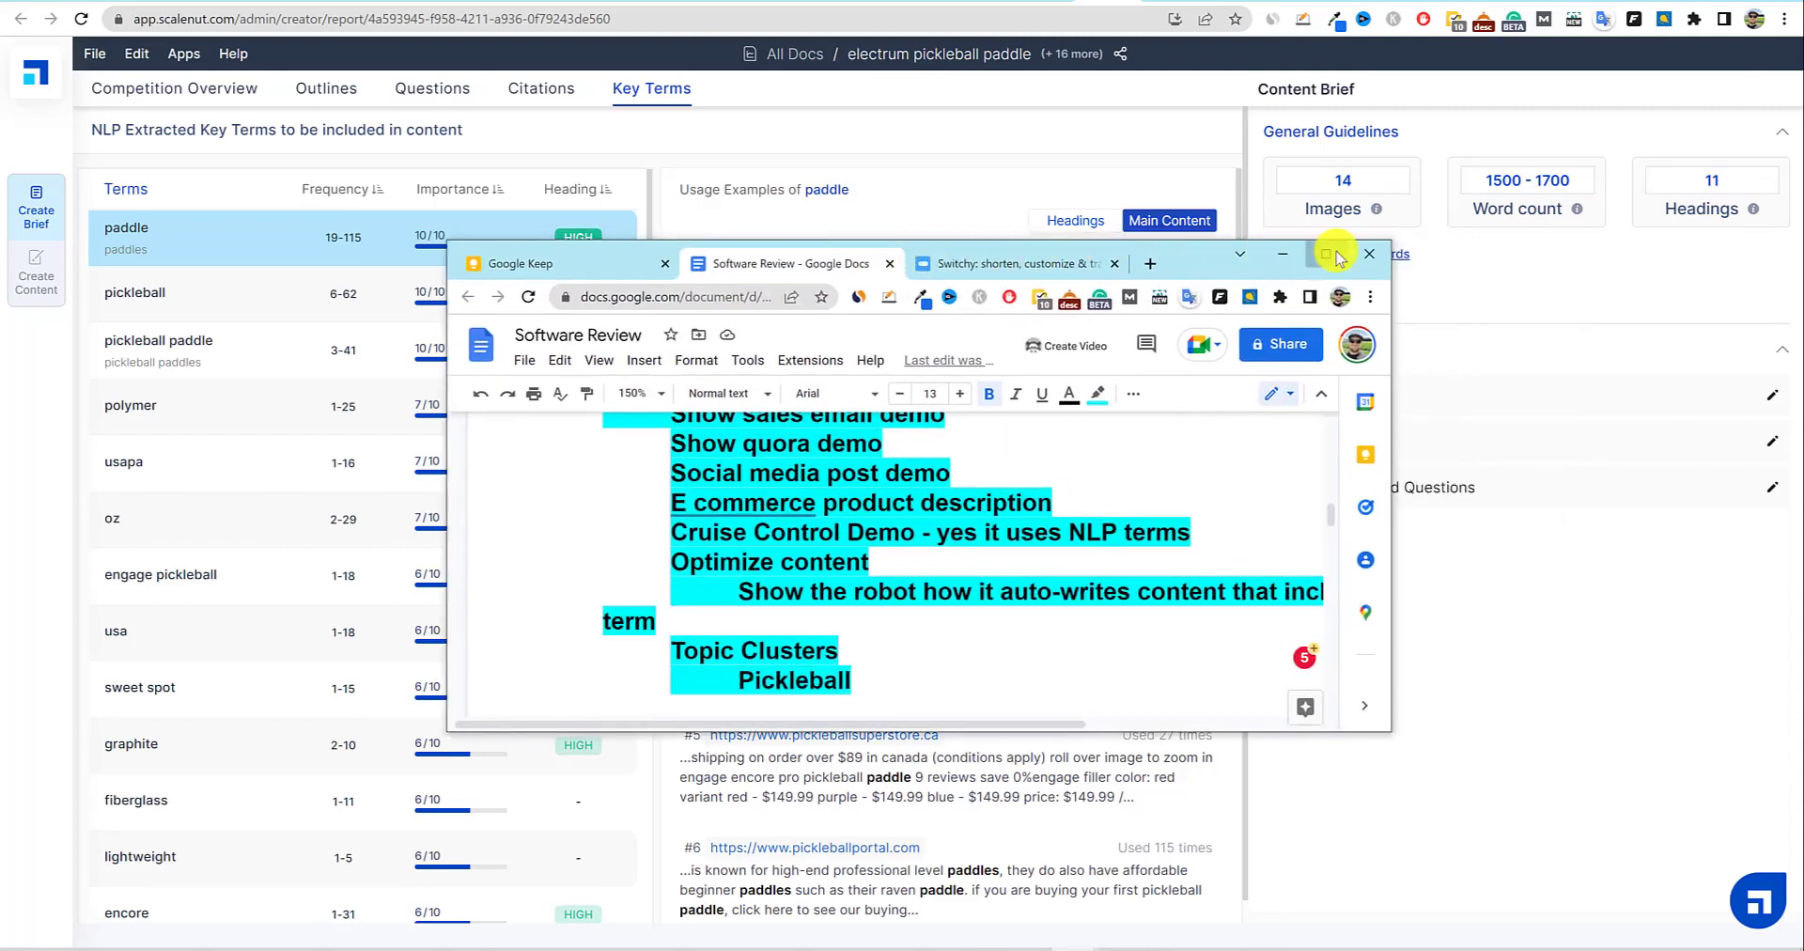
pyautogui.click(1326, 254)
pyautogui.scroll(2, 1334, 250)
pyautogui.scroll(-1, 1063, 366)
pyautogui.click(503, 613)
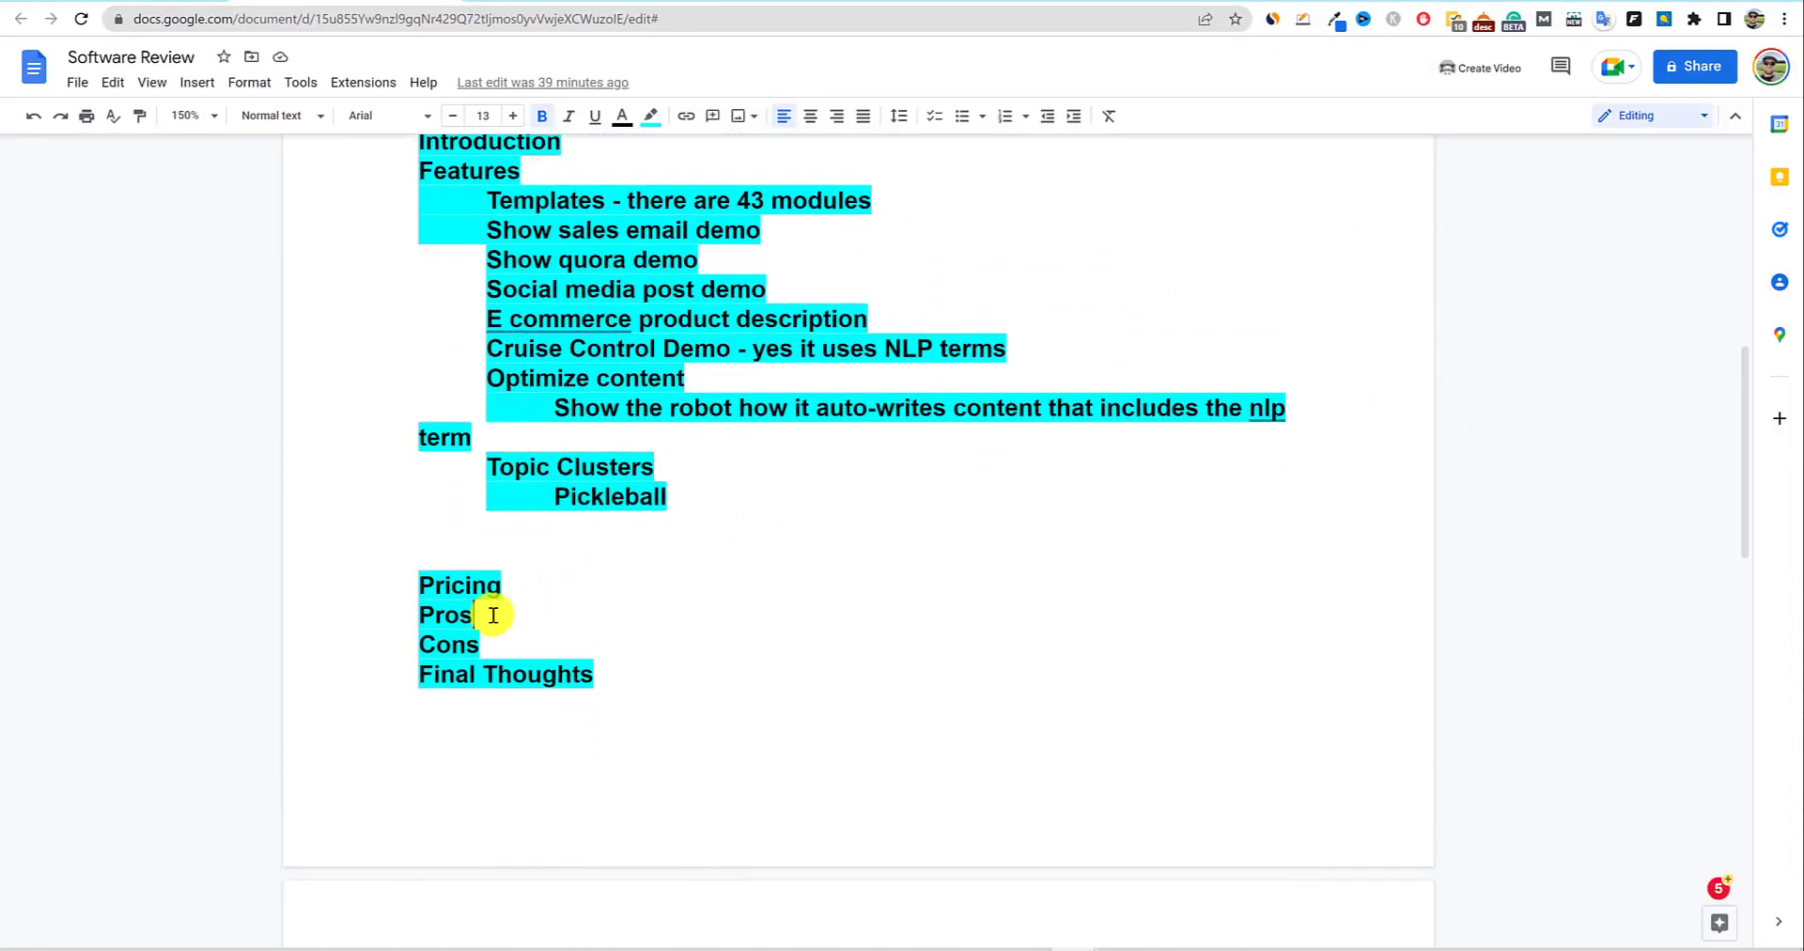
pyautogui.doubleClick(447, 613)
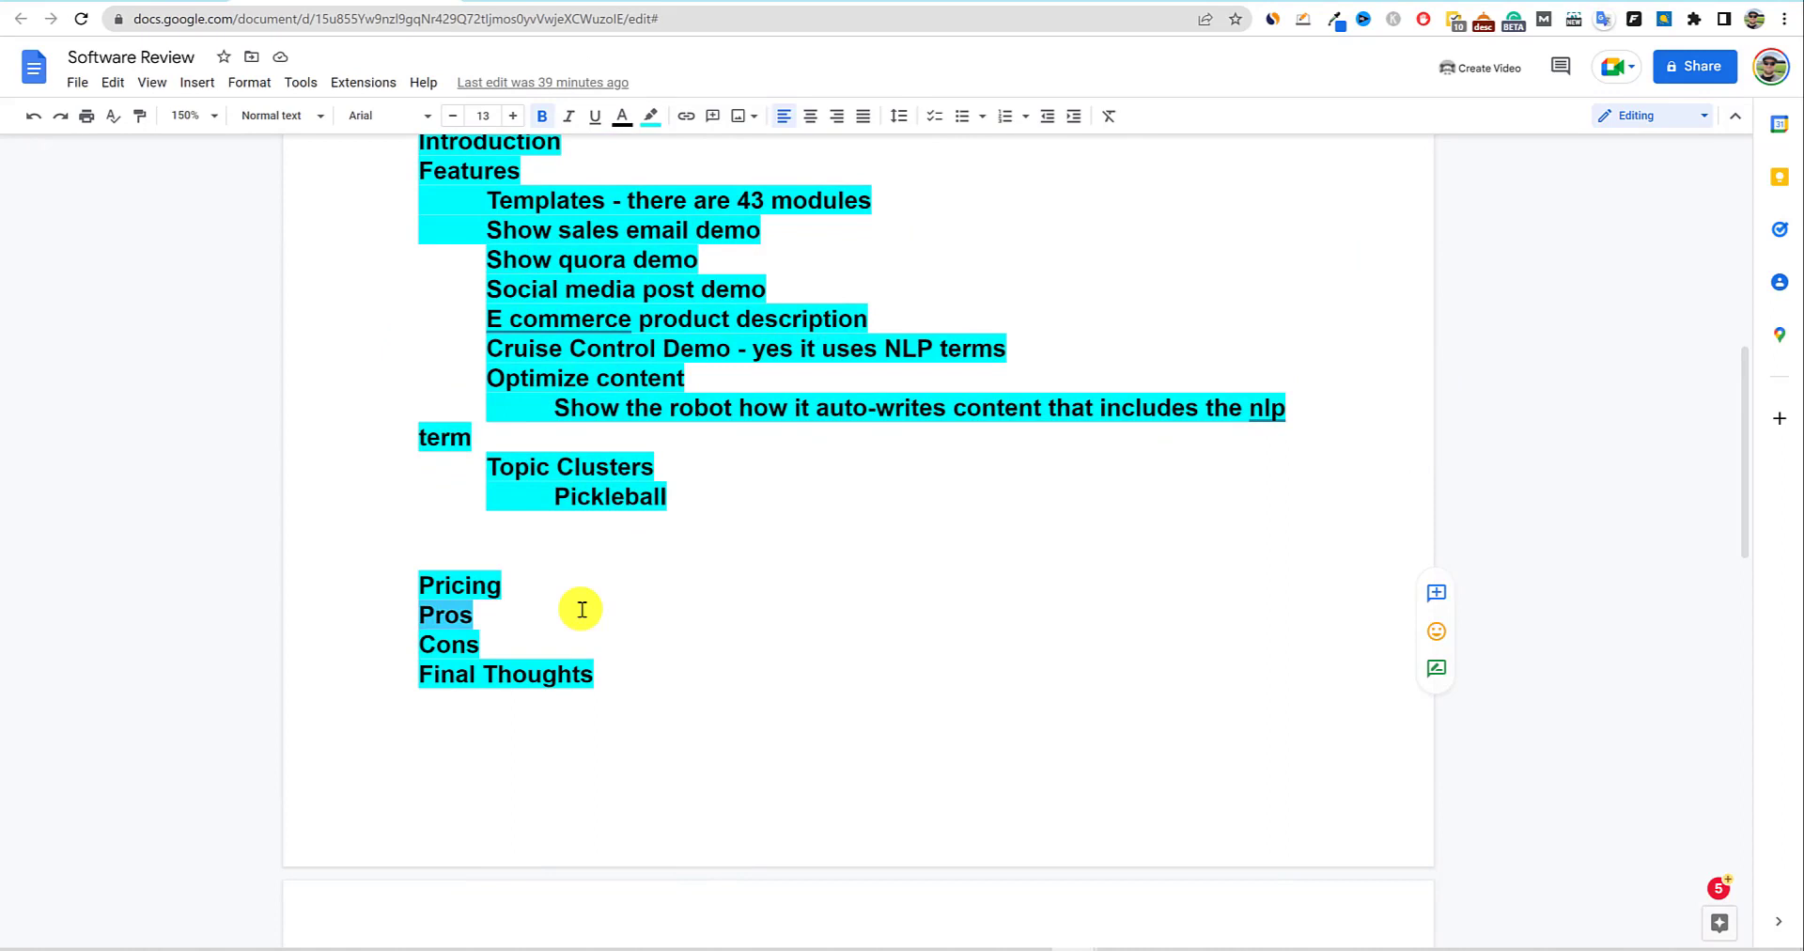